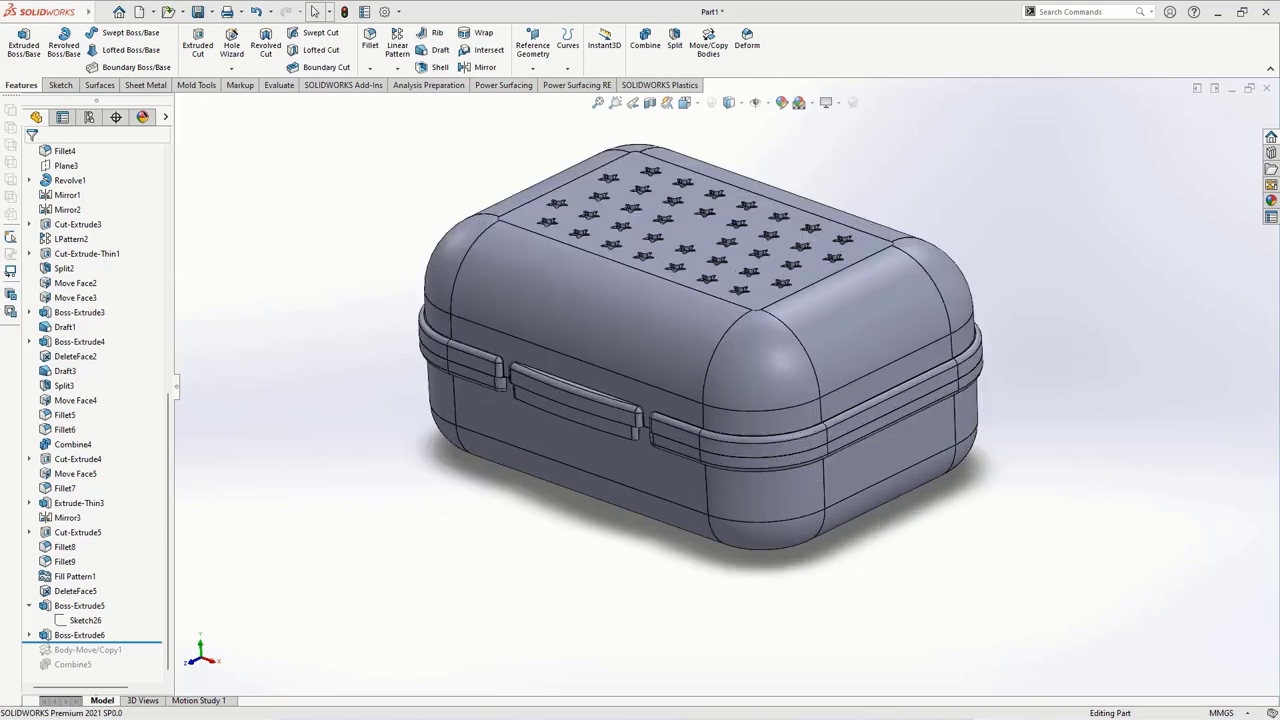
- Orbit the soap box and section it on the Right Plane to inspect the interior clip
key("Up")
key("Up")
key("Up")
key("Up")
key("Up")
key("Up")
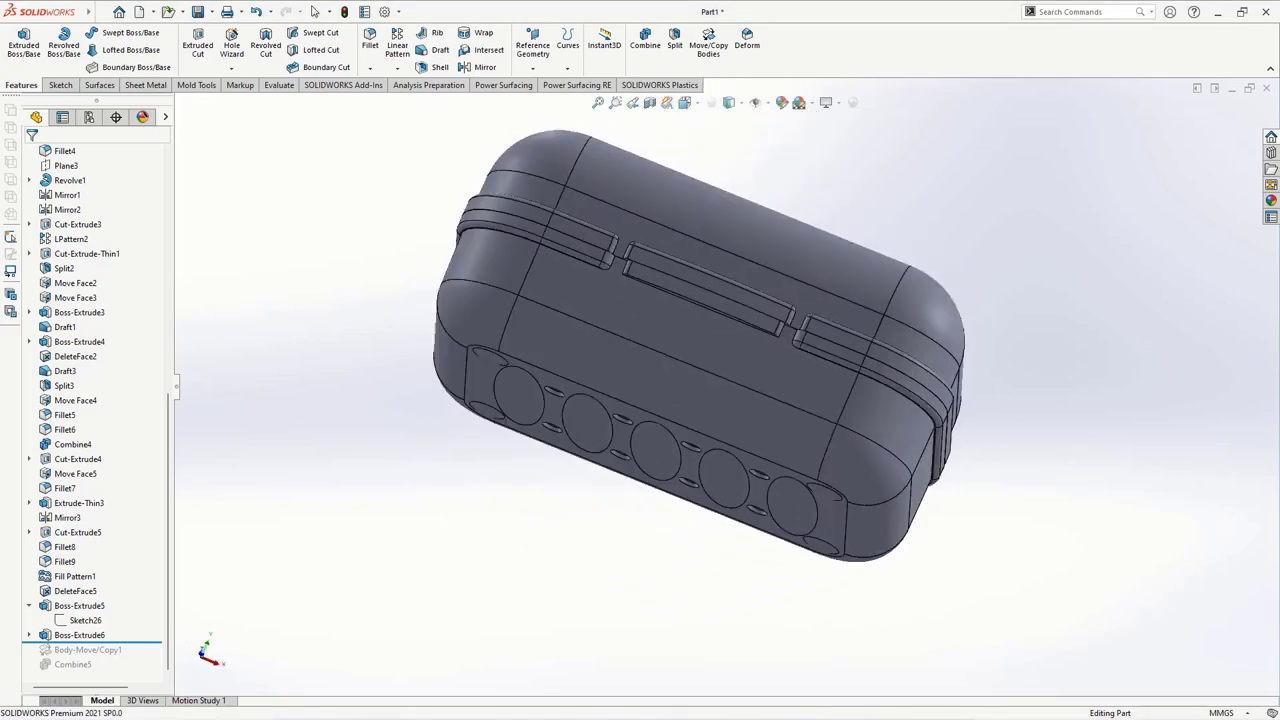
key("Up")
key("Up")
key("Up")
key("Up")
key("Up")
key("Up")
key("Up")
key("Up")
key("Up")
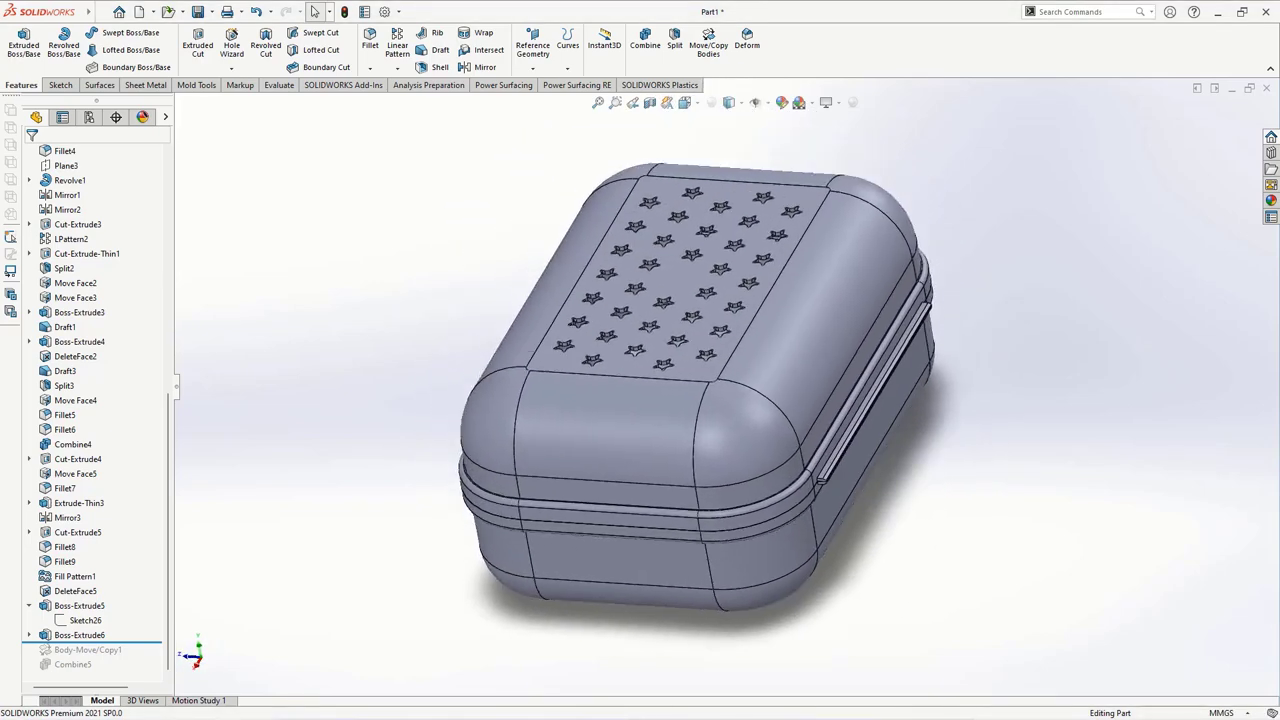
key("Up")
left_click(650, 102)
key("Return")
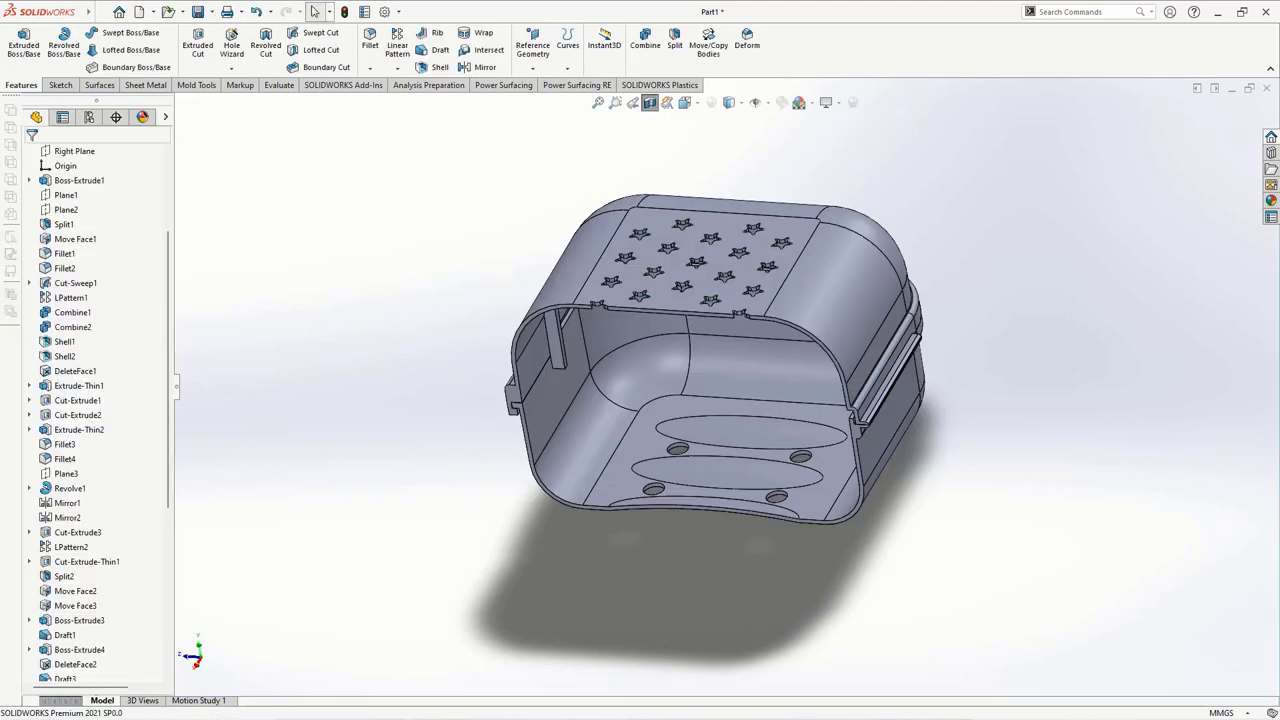
key("Up")
key("Up")
key("Up")
key("Up")
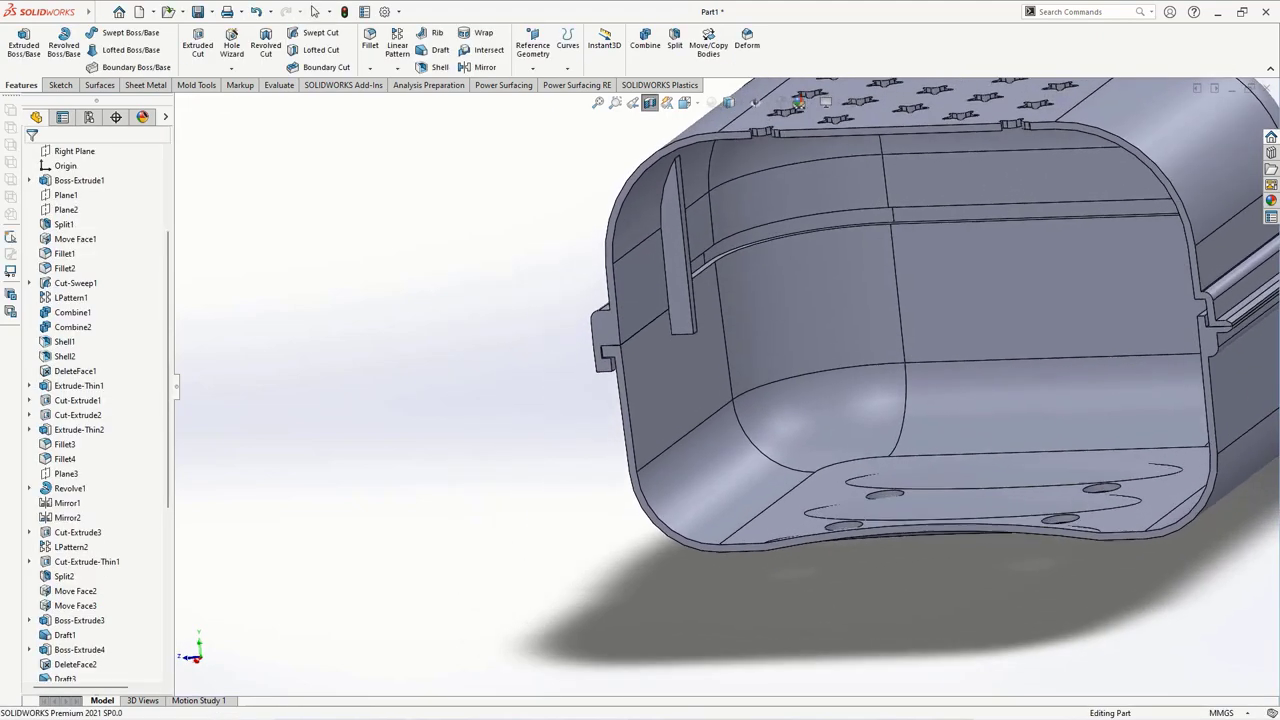
key("Up")
key("Up")
key("Up")
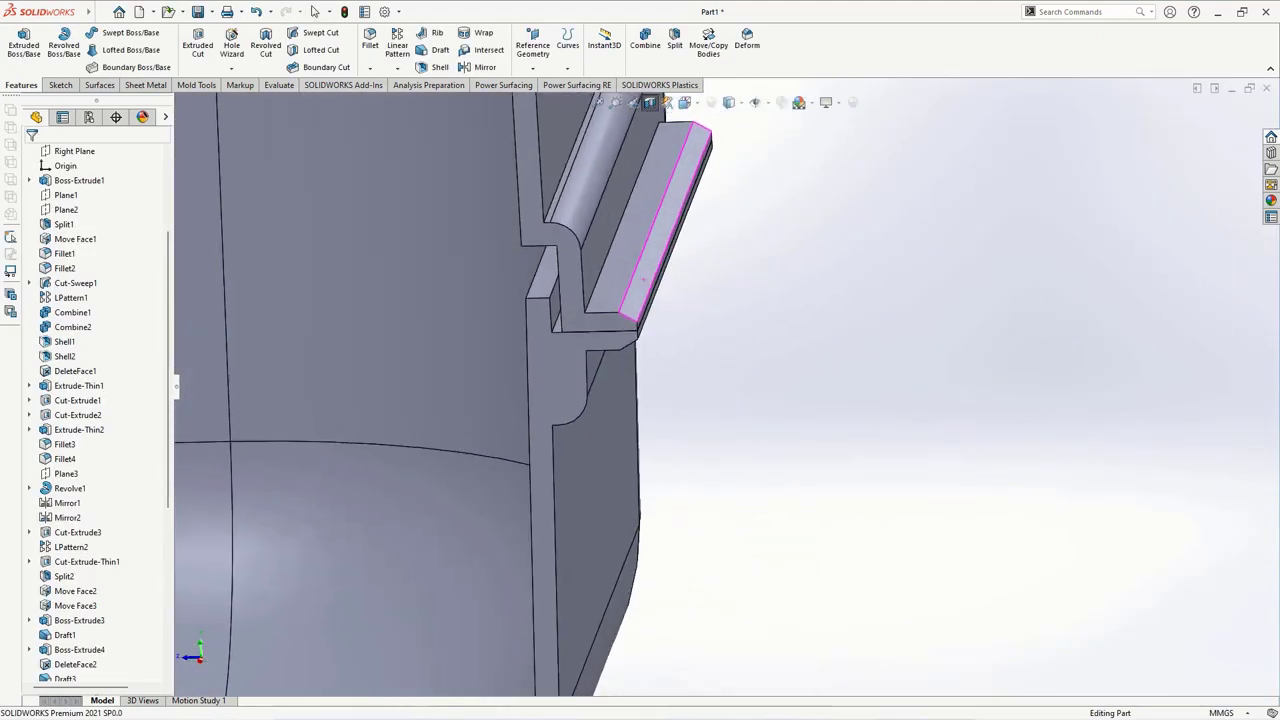
key("Up")
key("z")
key("z")
key("z")
- Turn Section View off and roll forward to view both open halves from above
left_click(650, 102)
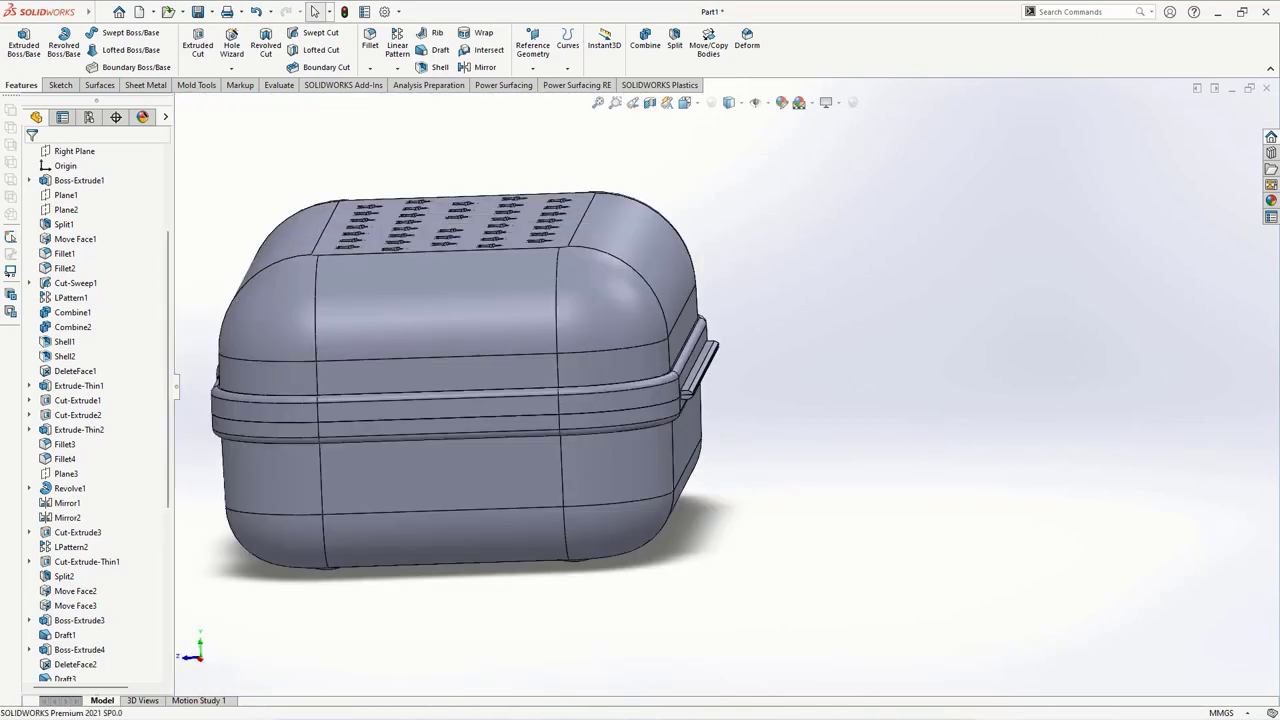
scroll(95, 400, "down", 7)
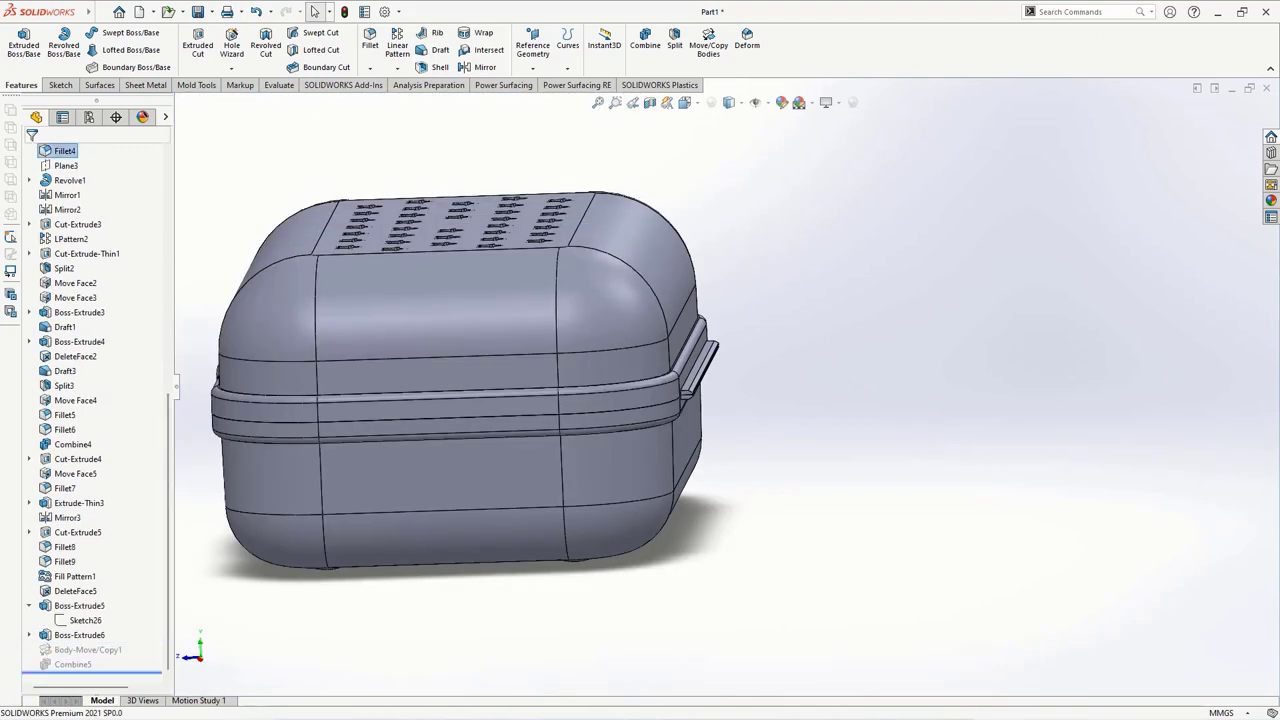
key("ctrl+7")
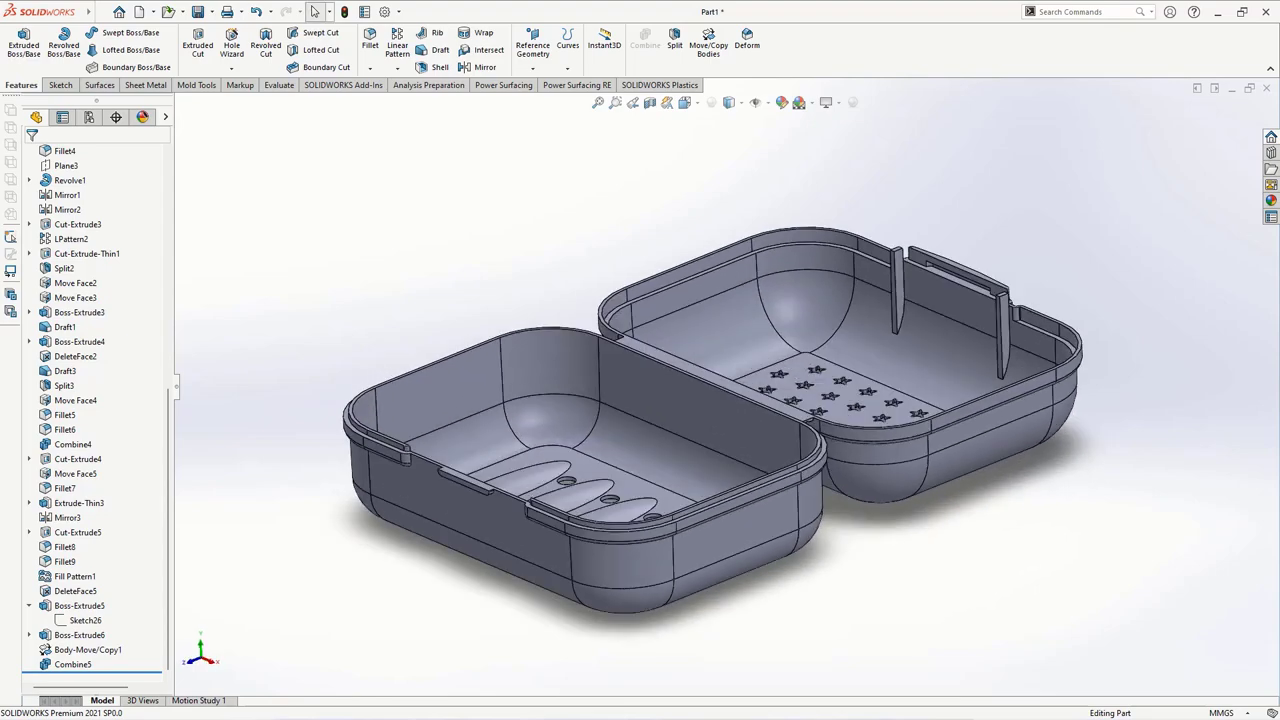
key("ctrl+7")
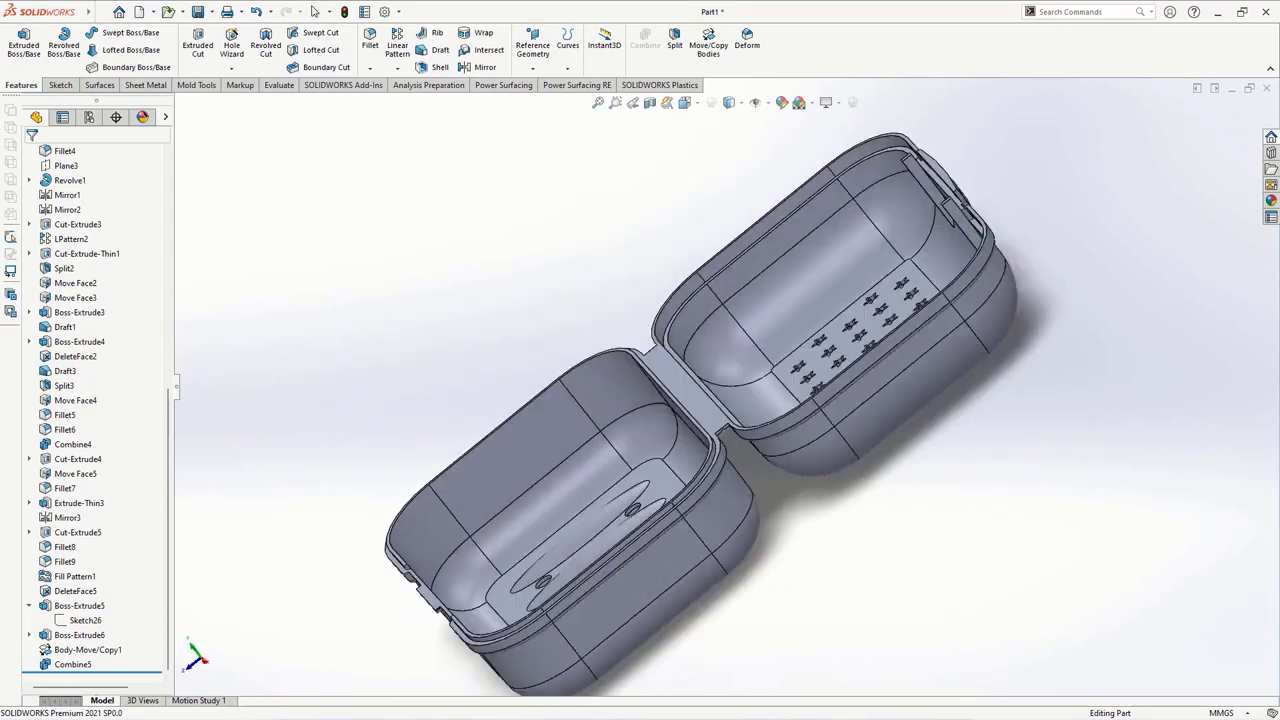
- Section both halves on the Right Plane, inspect the hinge junction, then fit an isometric view
left_click(650, 102)
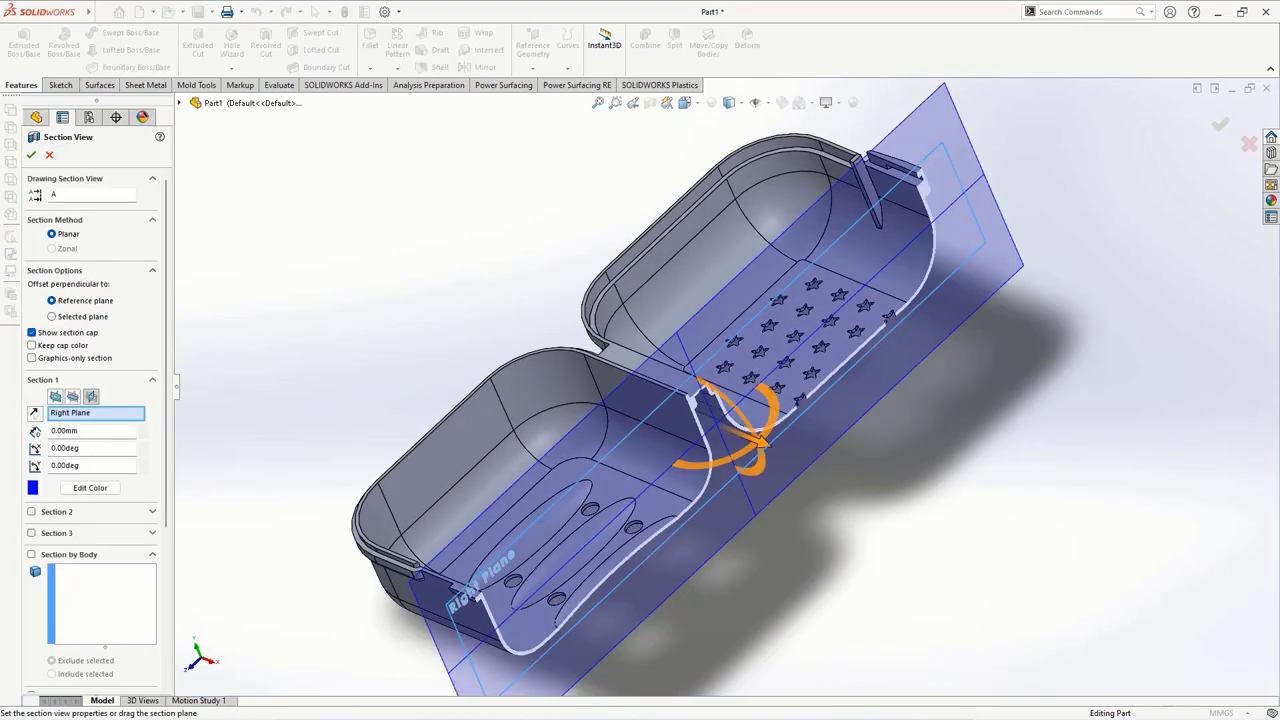
key("Return")
scroll(760, 460, "down", 3)
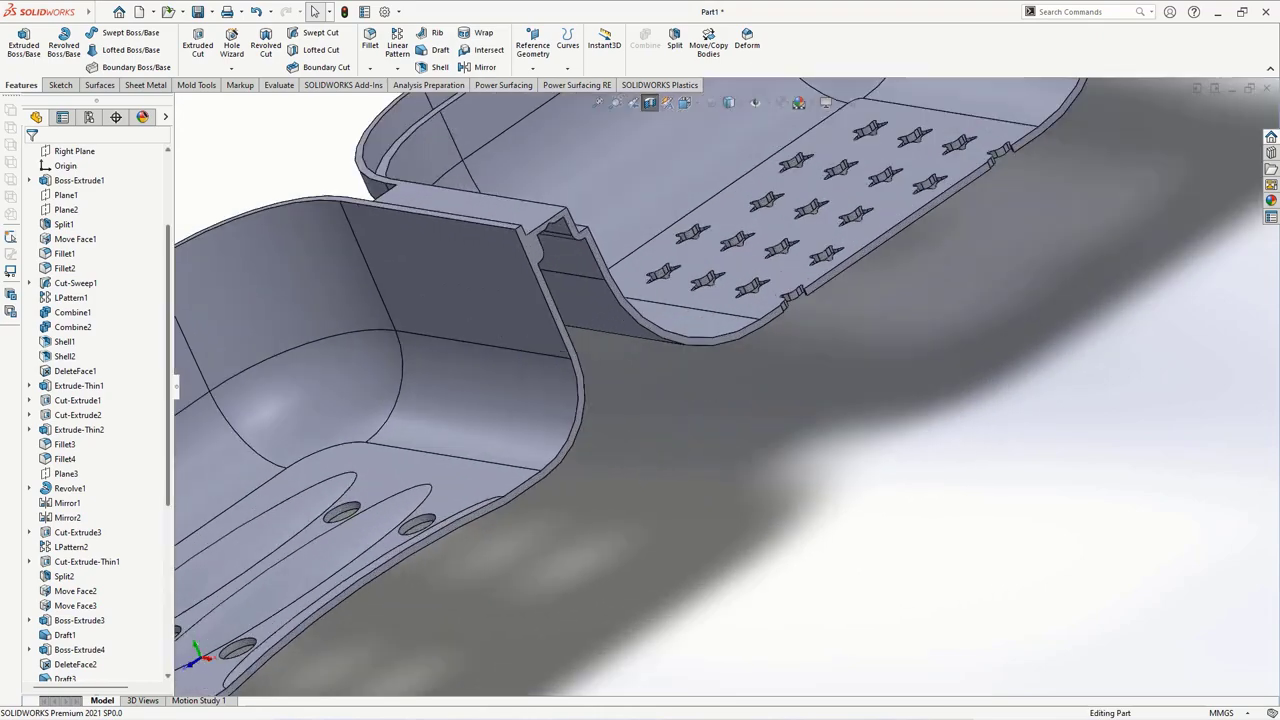
scroll(760, 460, "down", 2)
scroll(760, 460, "down", 2)
scroll(727, 386, "up", 2)
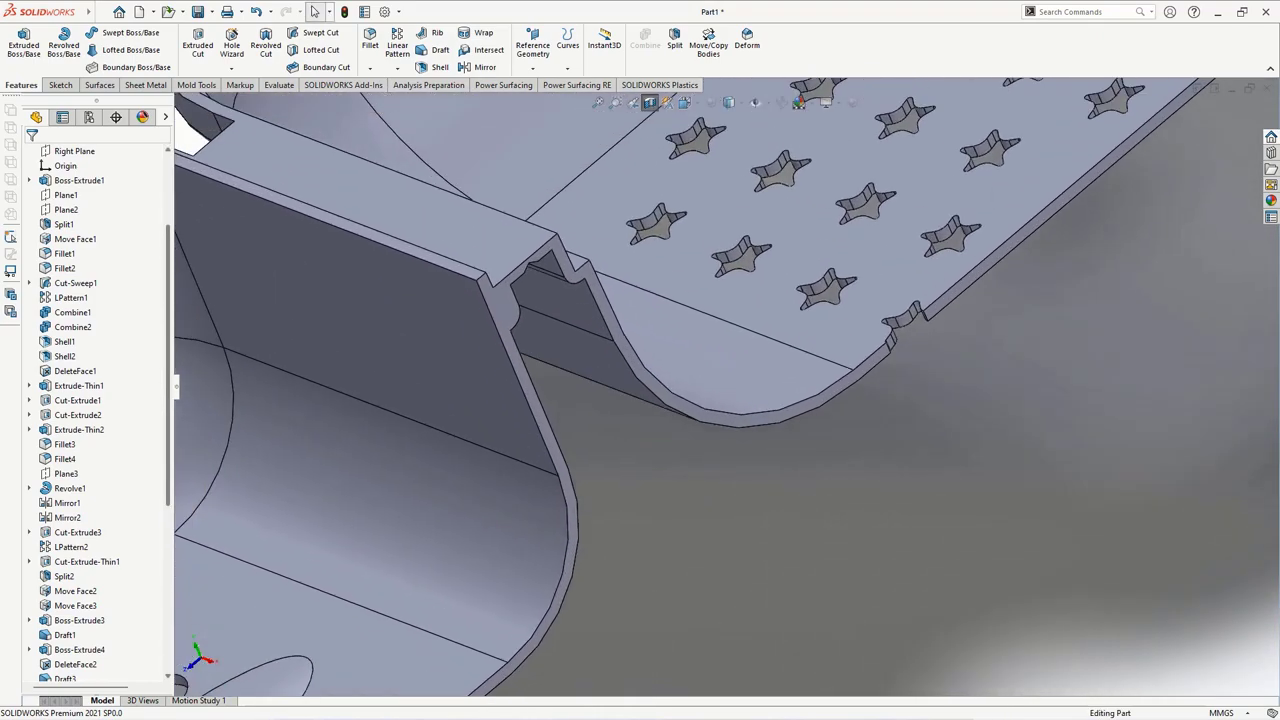
middle_click_drag(727, 386, 590, 455)
key("f")
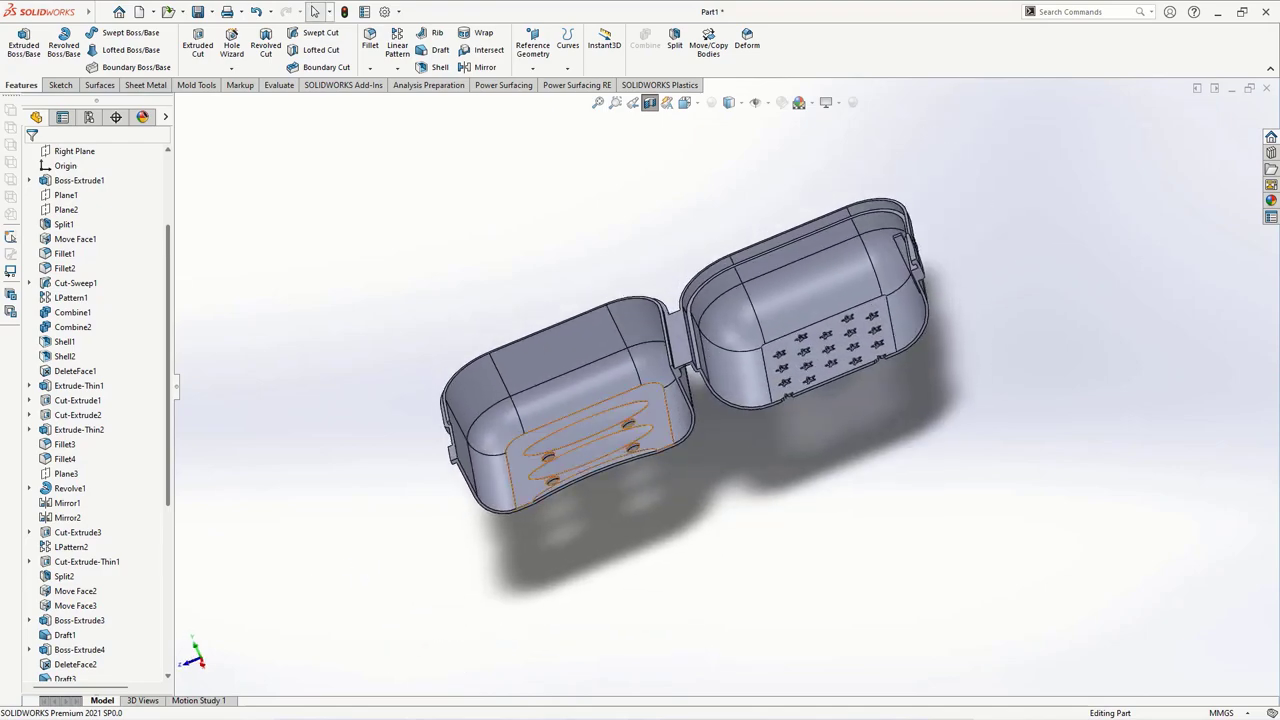
key("ctrl+7")
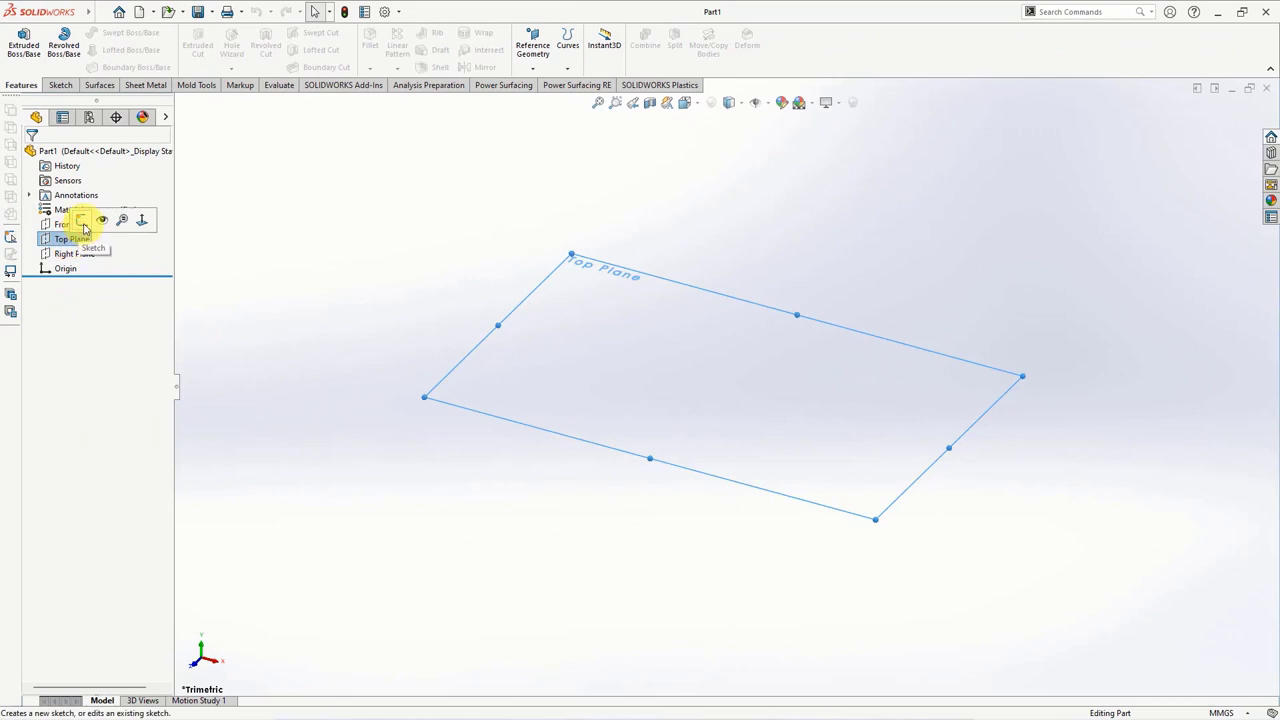
- Draw a center rectangle on the Top Plane anchored at the origin
left_click(83, 225)
left_click(97, 55)
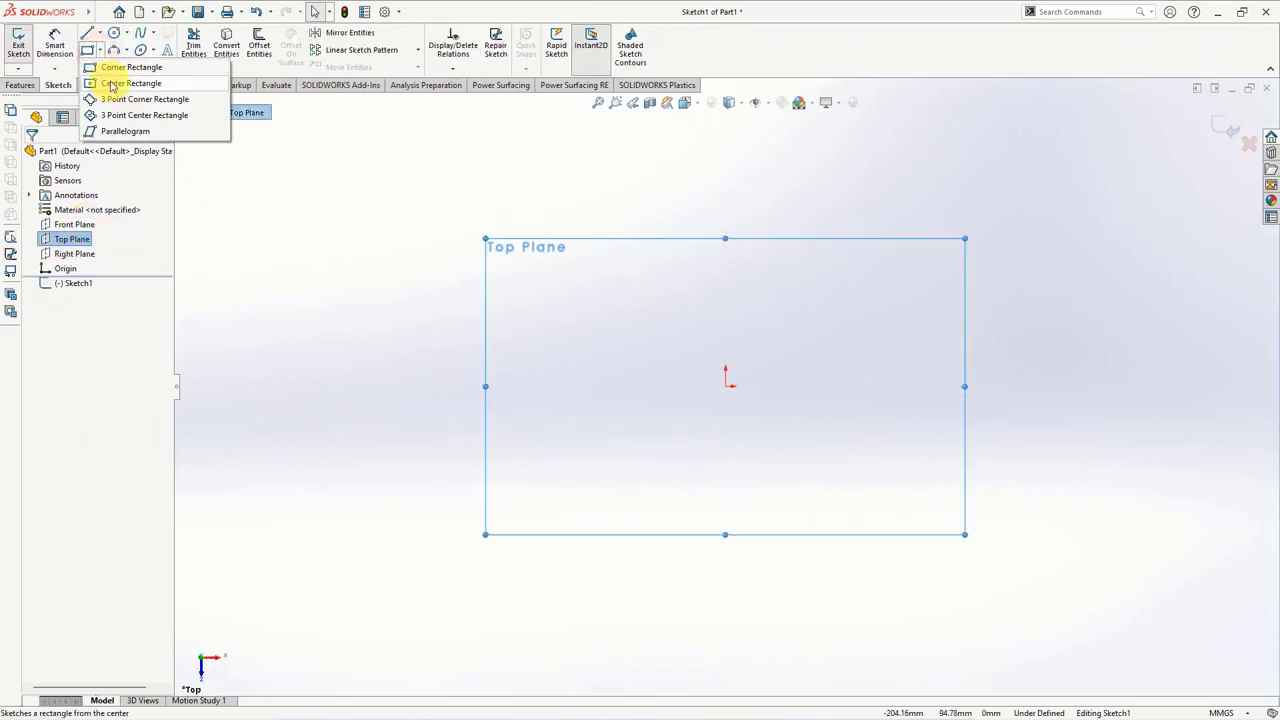
left_click(112, 83)
left_click(726, 385)
left_click(944, 249)
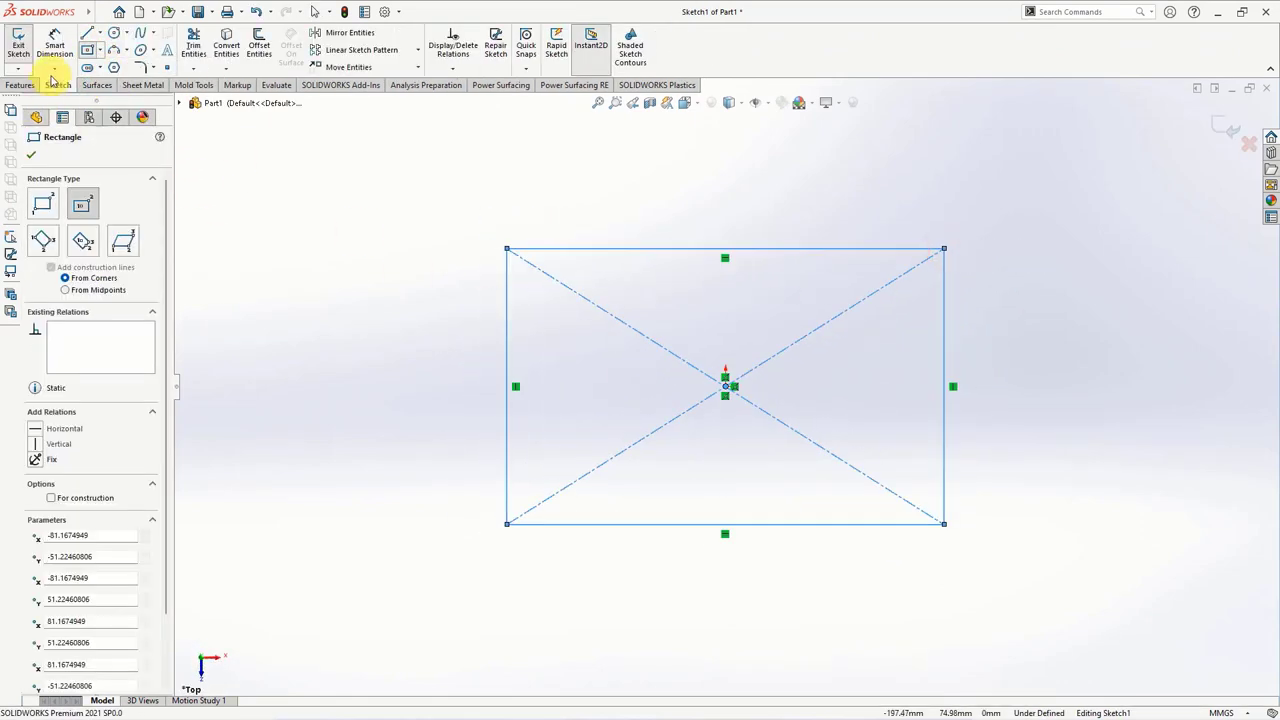
- Dimension the rectangle 96 mm wide and 68 mm tall
left_click(55, 45)
left_click(680, 248)
left_click(693, 206)
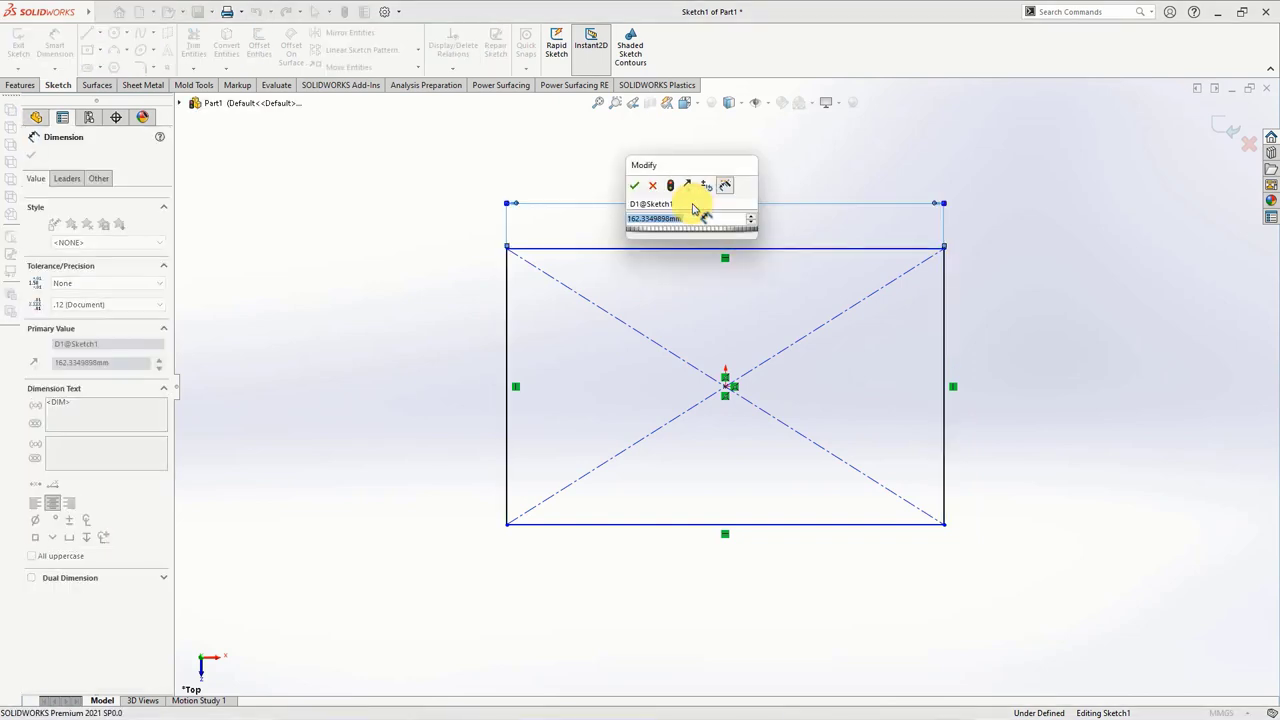
type("96")
left_click(637, 192)
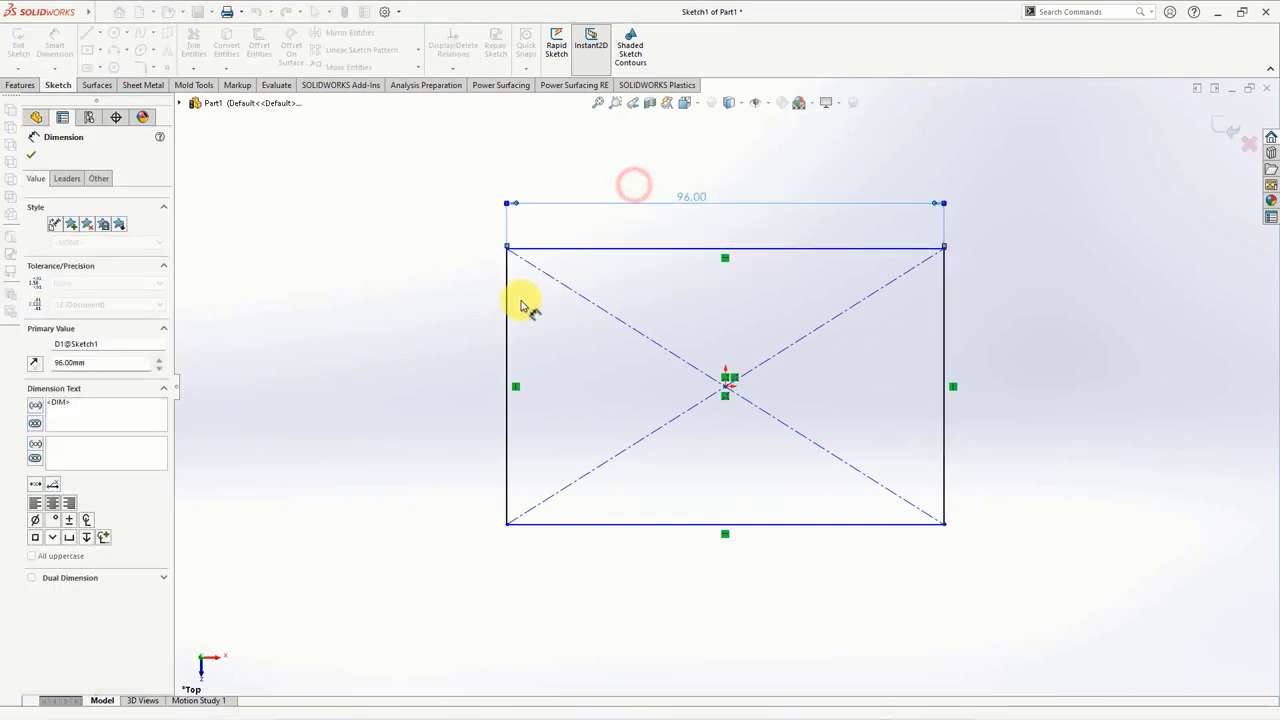
left_click(506, 320)
left_click(449, 375)
type("68")
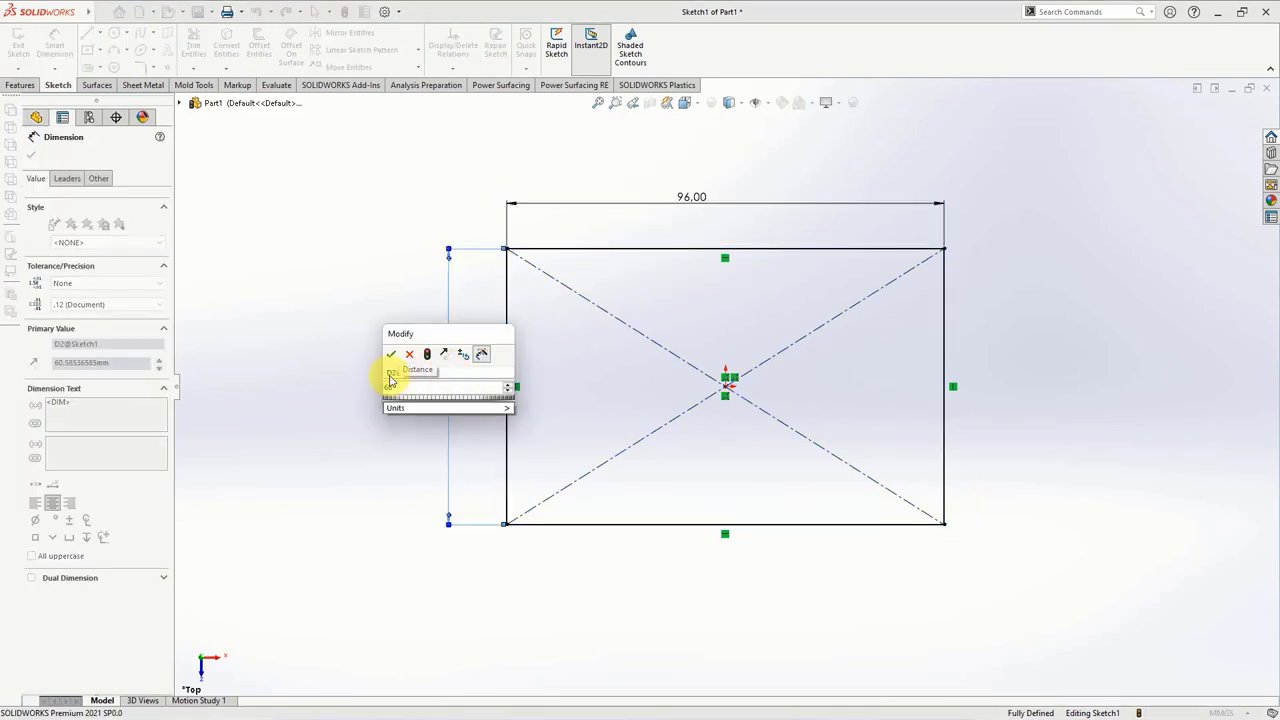
left_click(393, 358)
key("Escape")
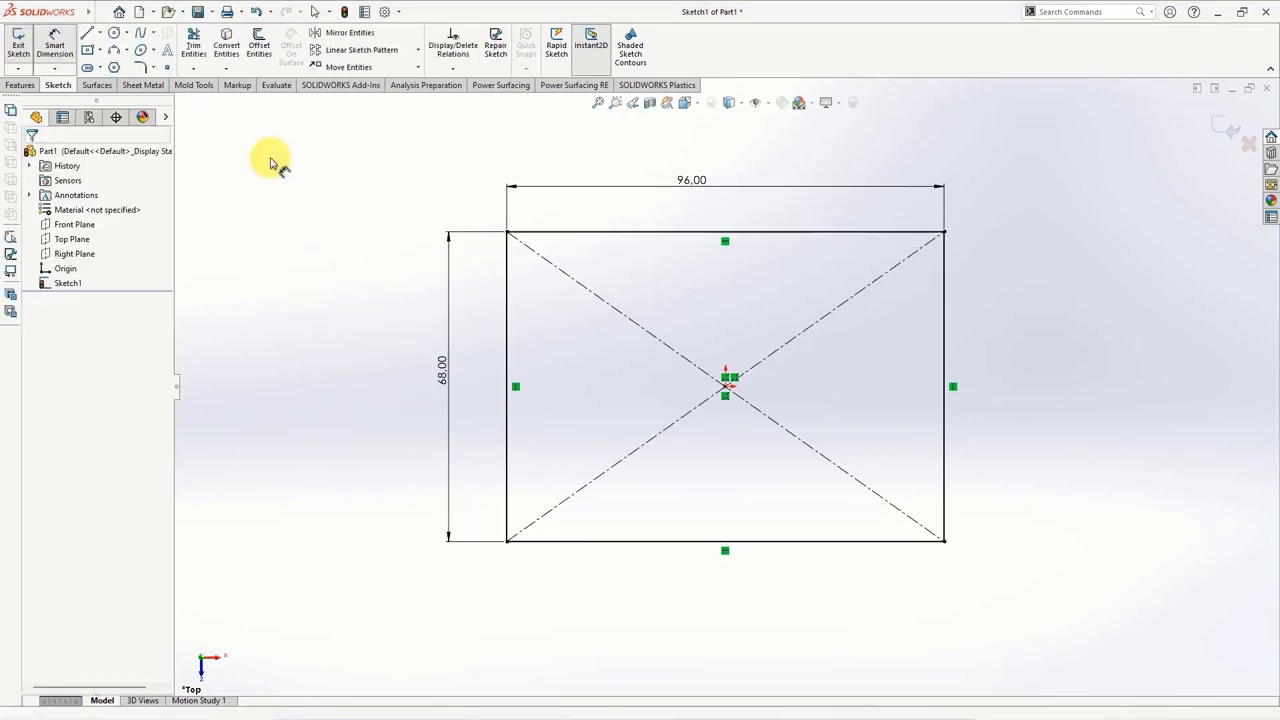
- Round all four rectangle corners with 16.50 mm sketch fillets
left_click(142, 68)
type("16.5")
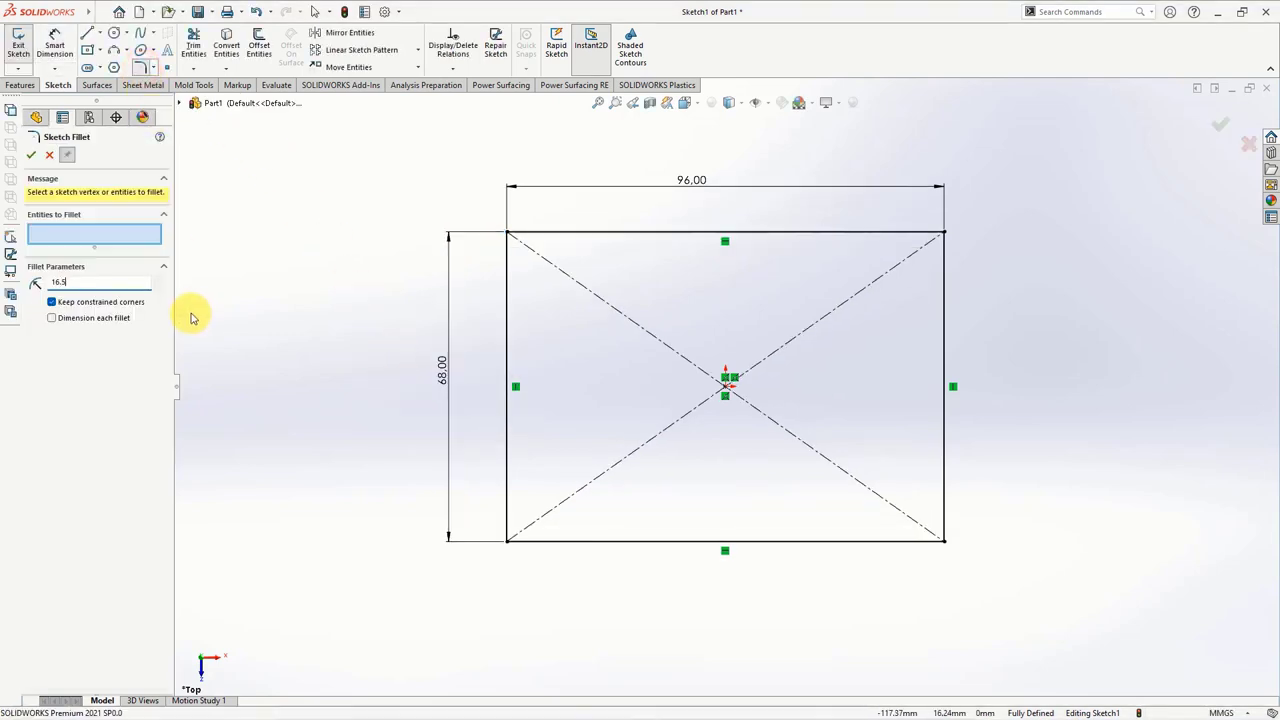
left_click(507, 234)
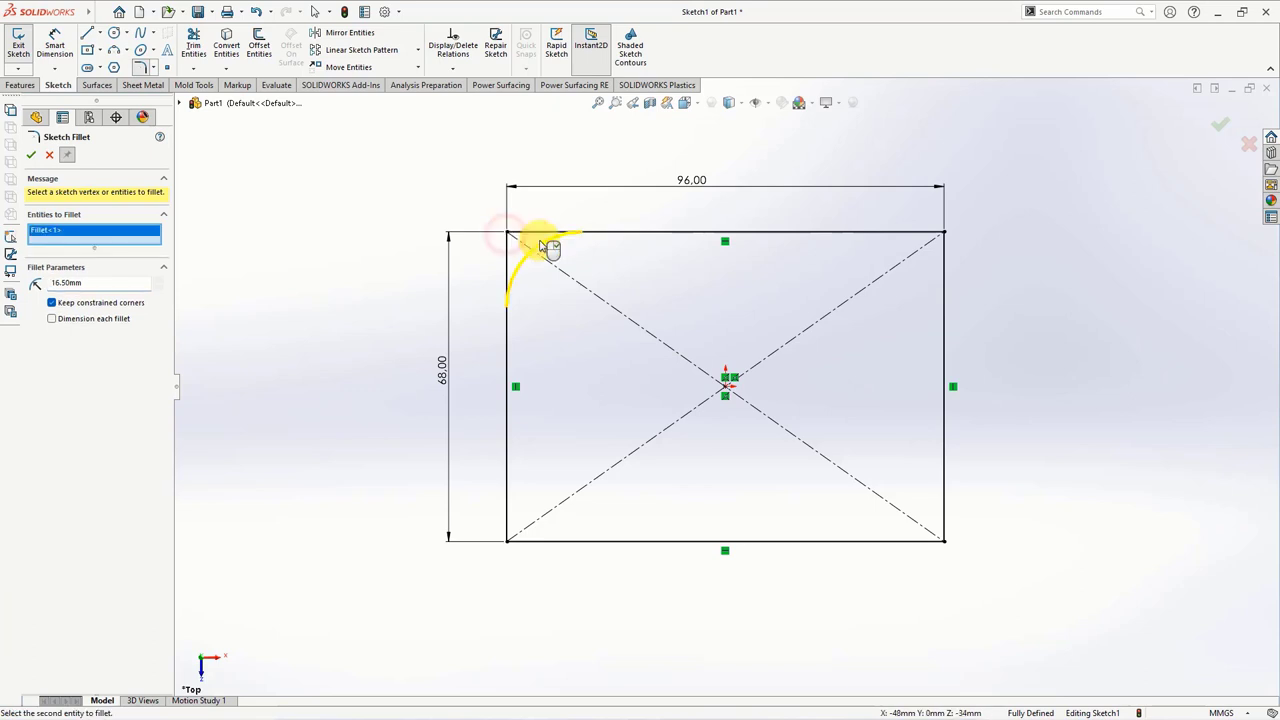
left_click(943, 234)
left_click(943, 540)
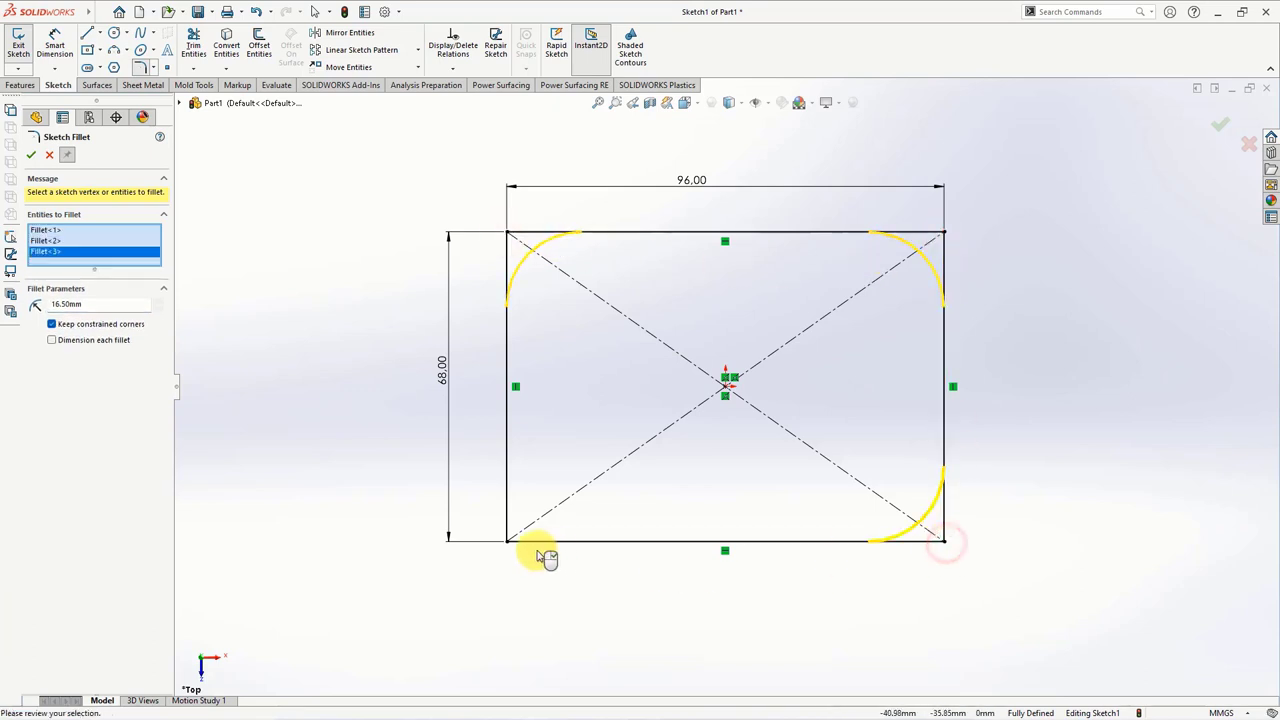
left_click(507, 541)
left_click(31, 156)
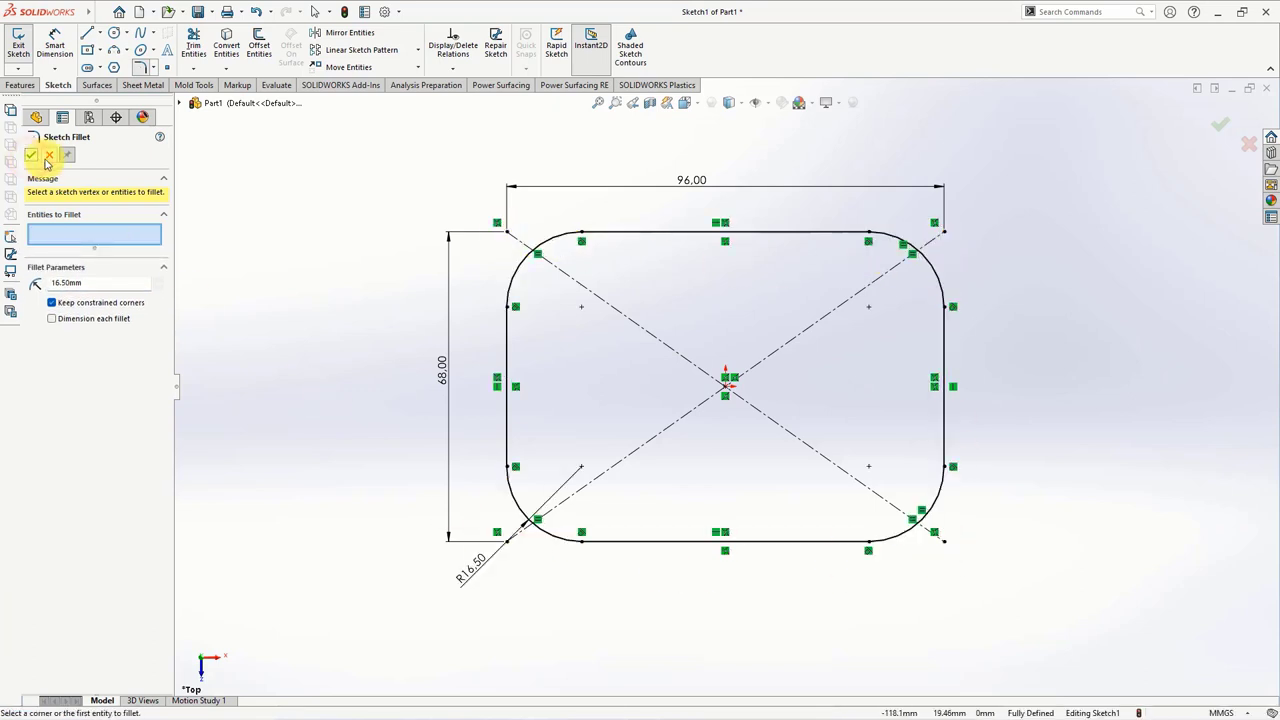
left_click(31, 156)
left_click(12, 86)
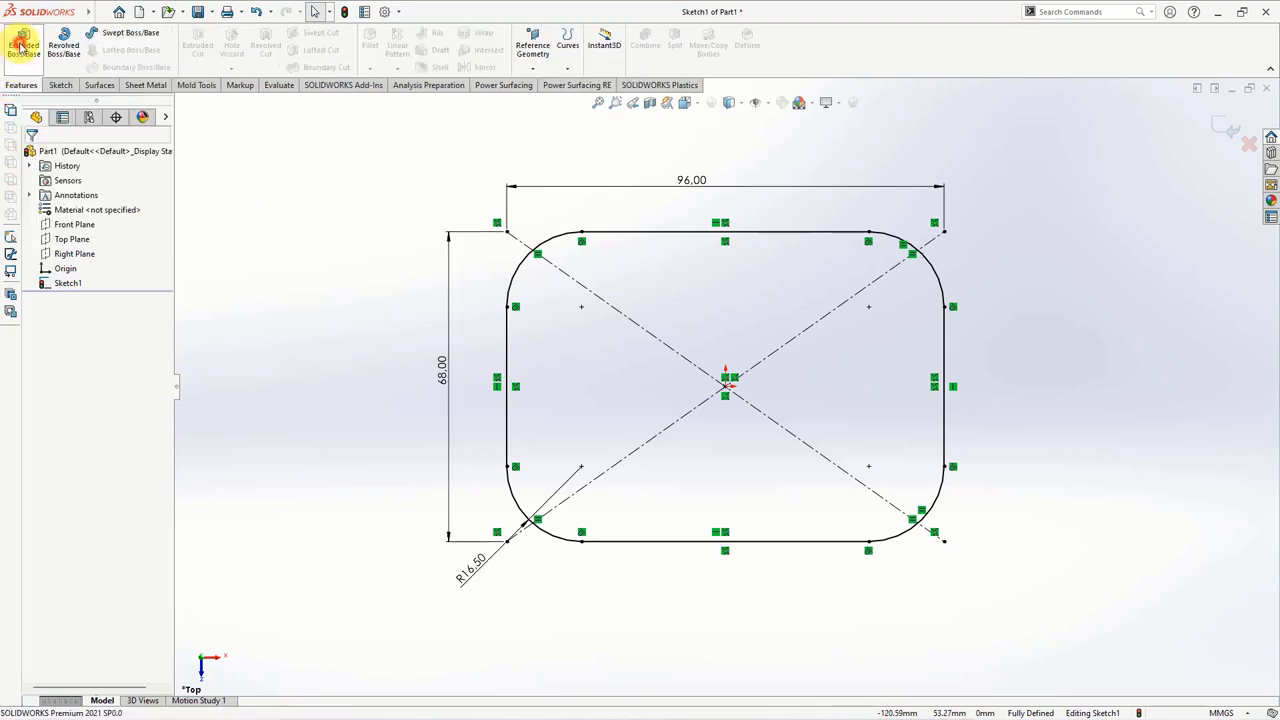
- Extrude the rounded rectangle 45 mm mid-plane with a 1° draft as Boss-Extrude1
left_click(23, 42)
left_click(83, 234)
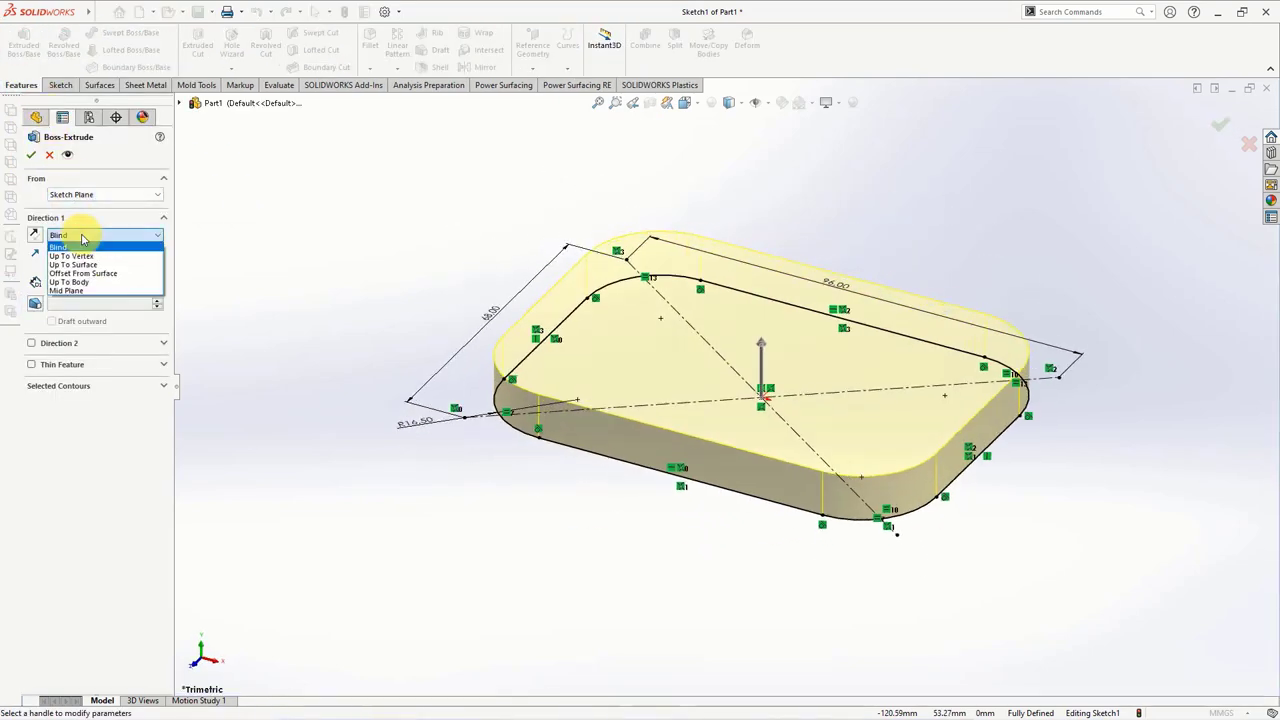
left_click(91, 290)
type("45")
key("Return")
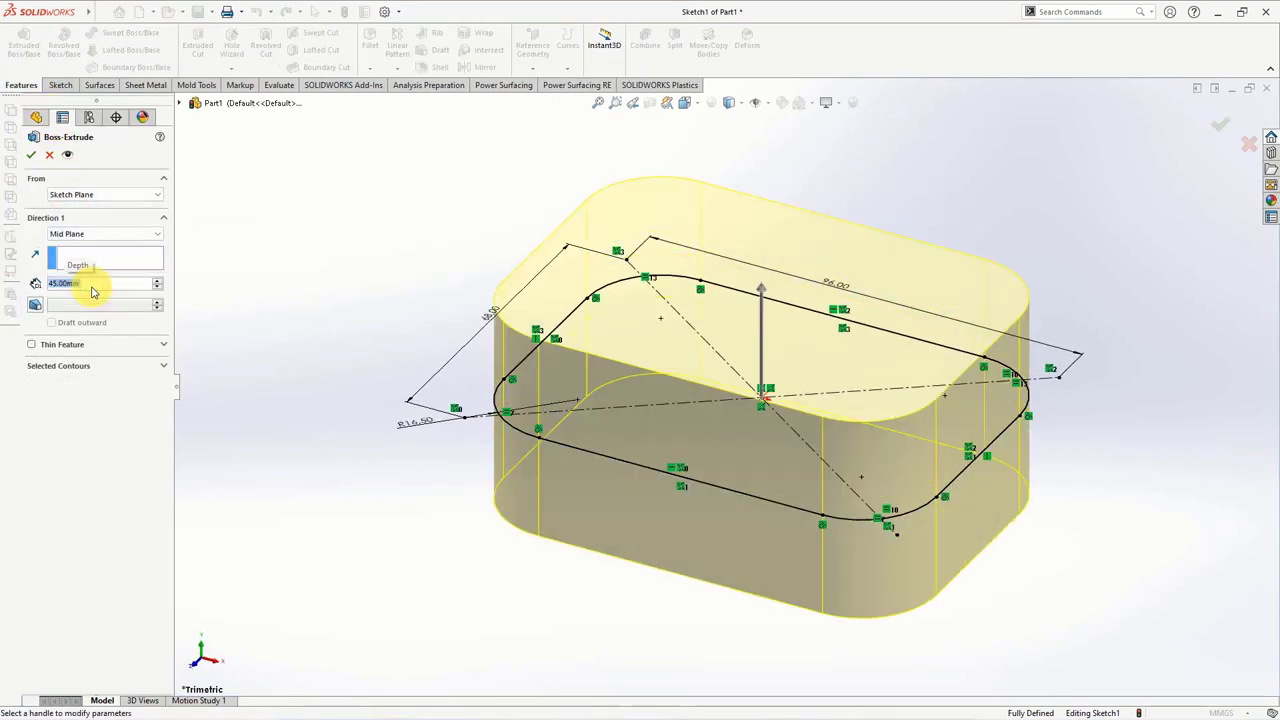
left_click(33, 308)
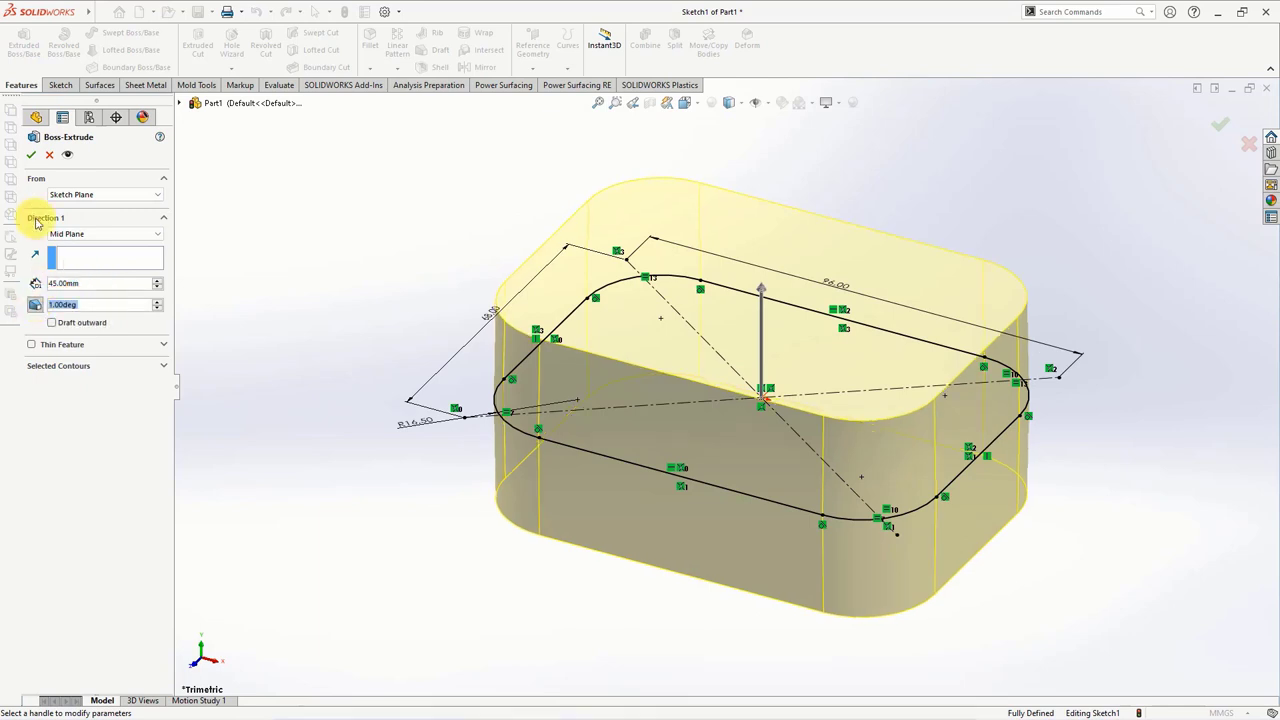
left_click(31, 160)
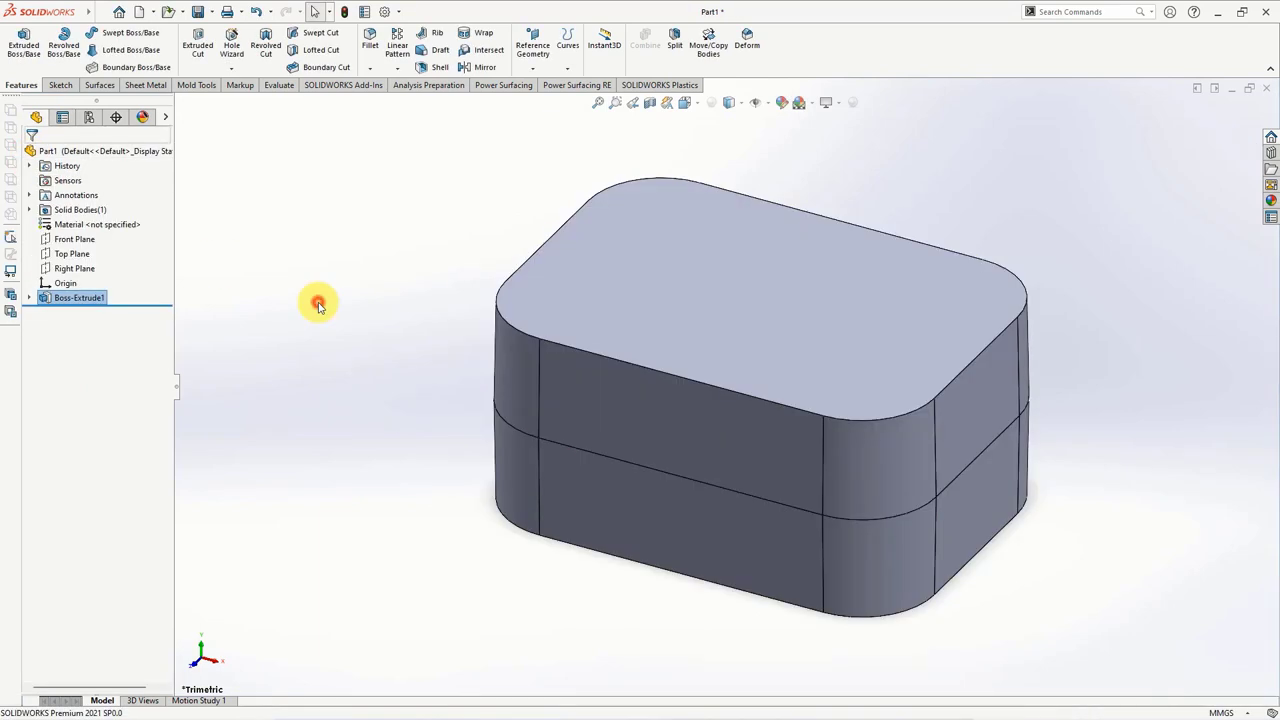
- Add an offset reference plane at 3.20 mm with the offset direction flipped
left_click(62, 256)
left_click(532, 55)
left_click(537, 84)
type("3.8")
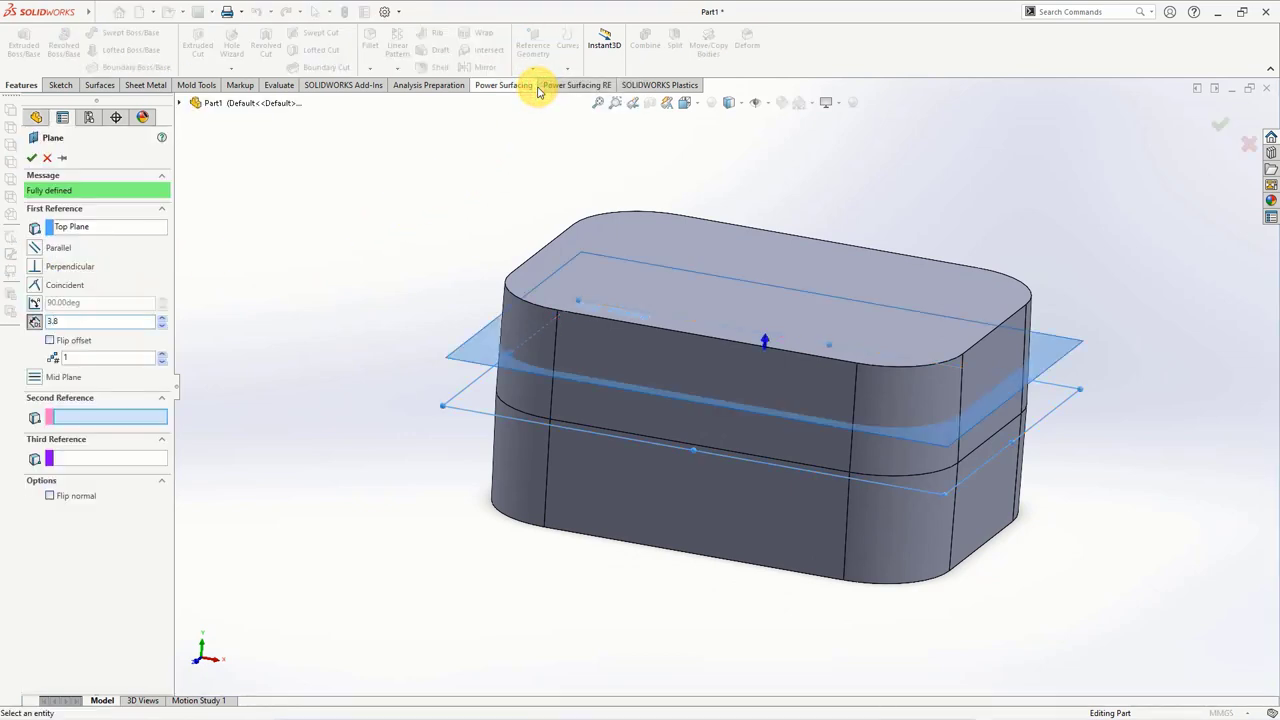
key("Return")
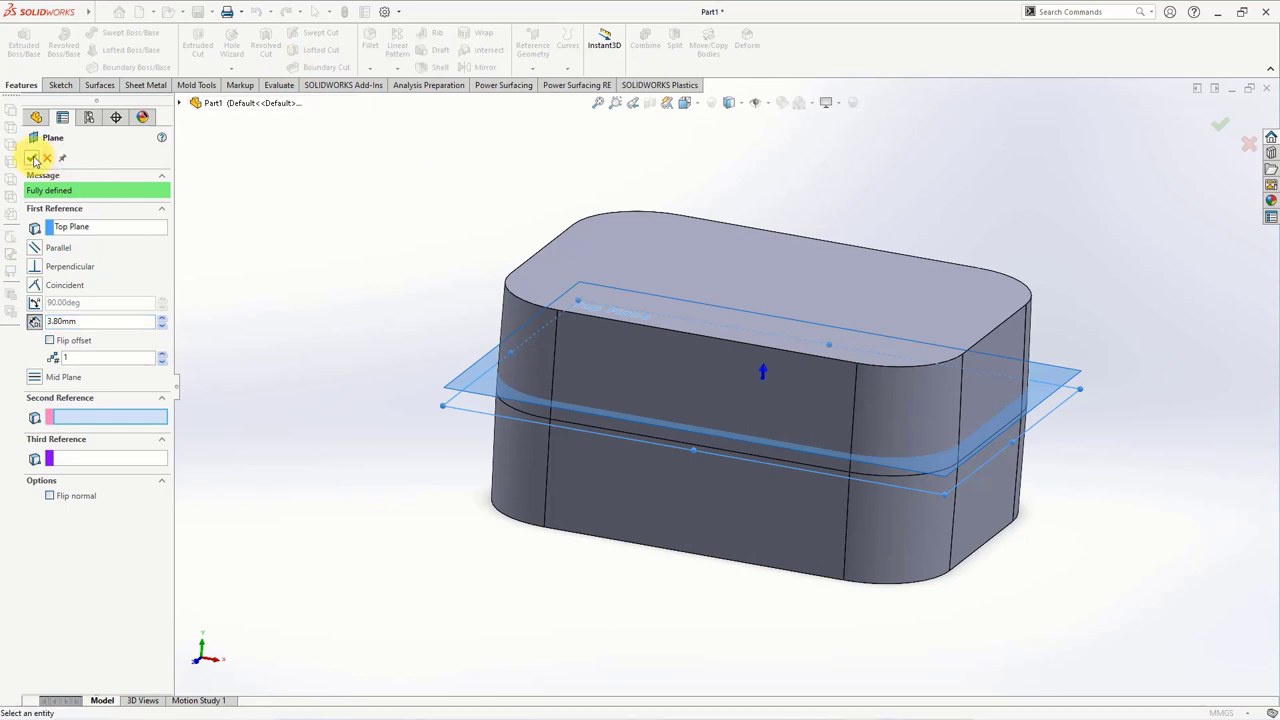
left_click(33, 160)
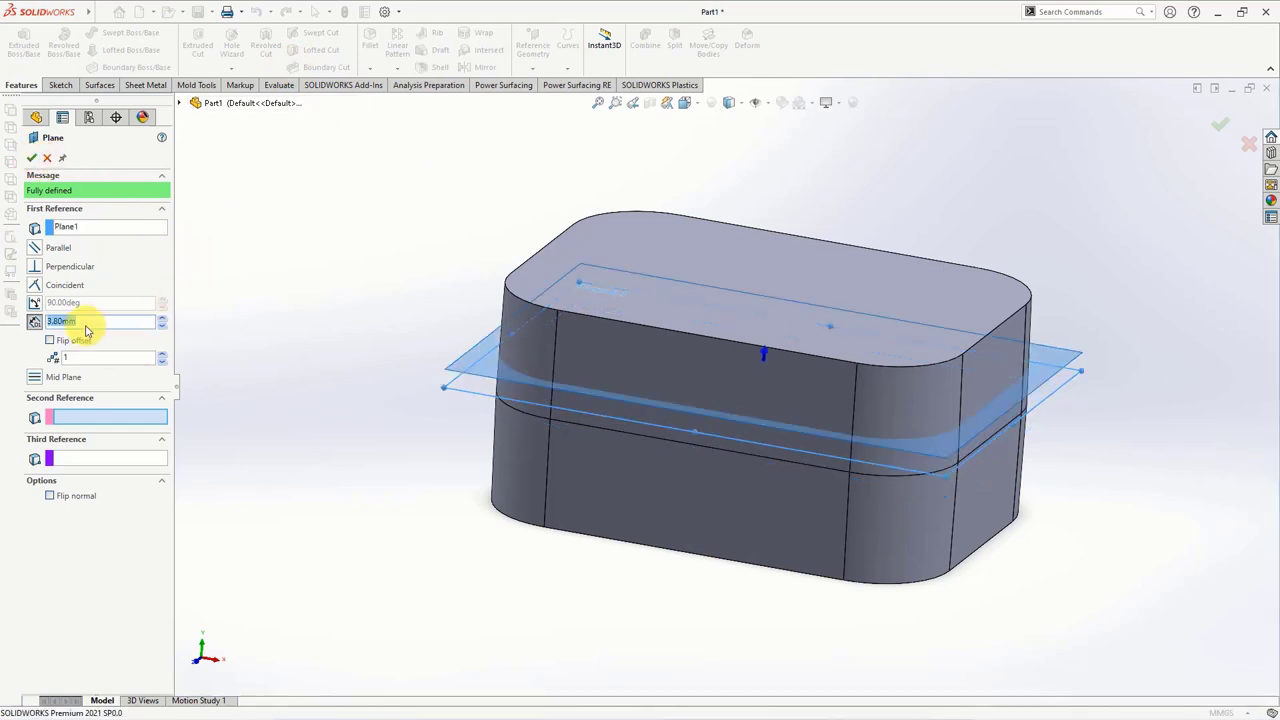
type("3.2")
key("Return")
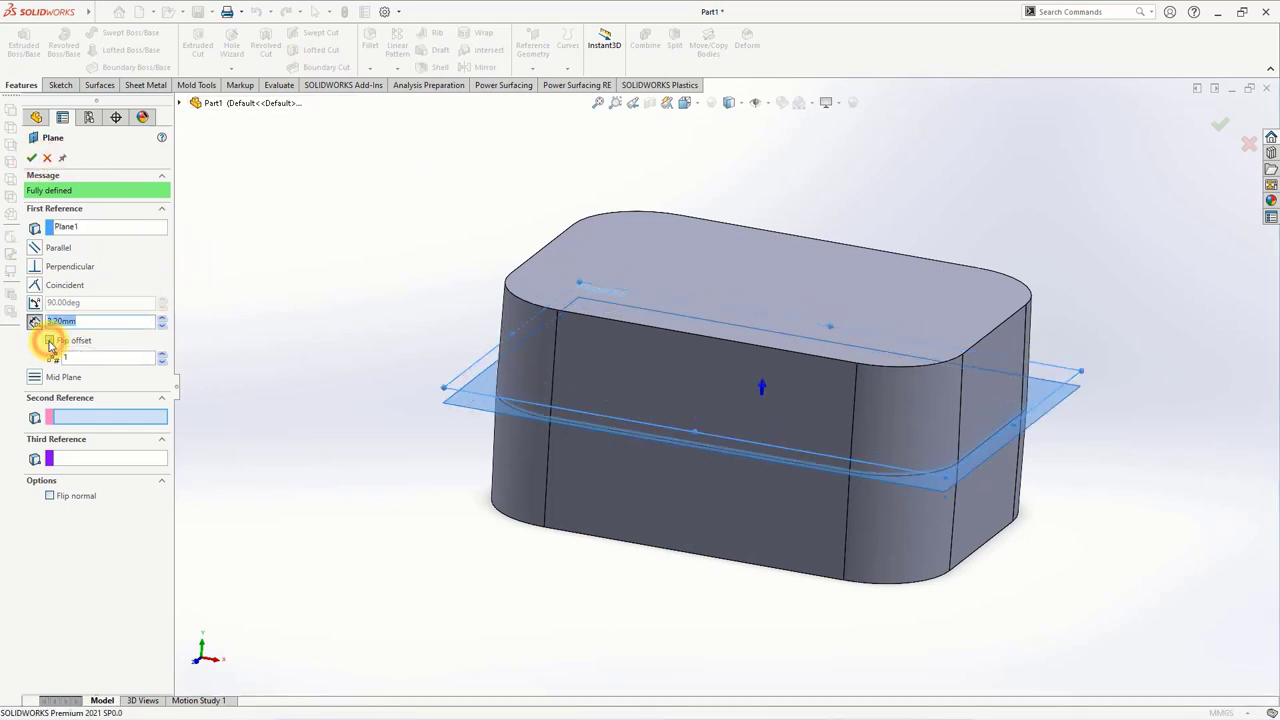
left_click(31, 159)
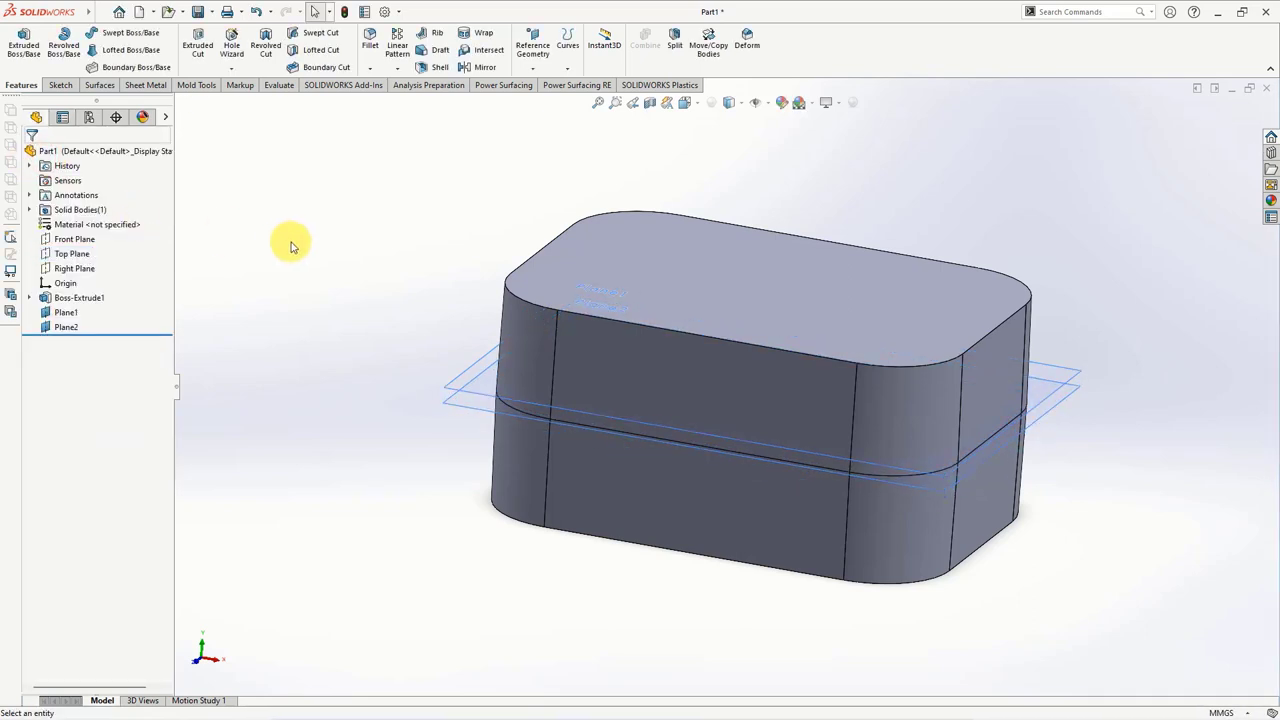
mouse_move(343, 301)
middle_mouse_down()
mouse_move(371, 251)
mouse_move(351, 303)
middle_mouse_up()
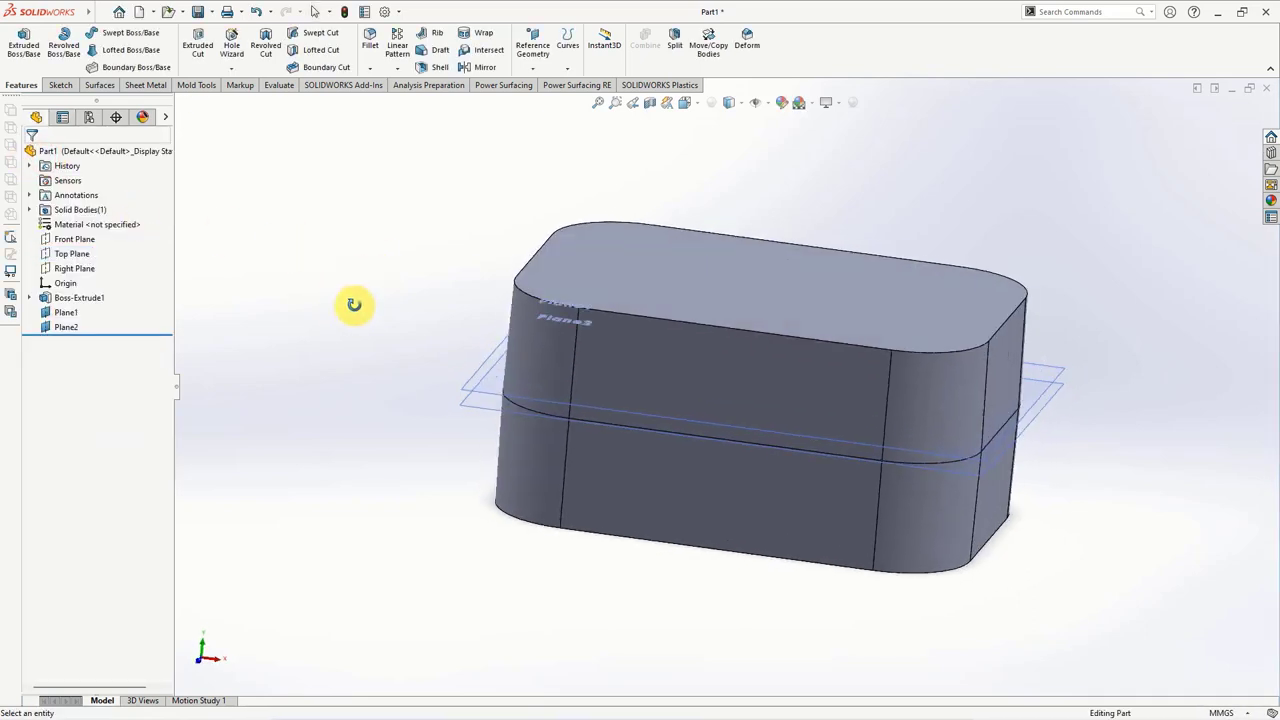
- Redefine Plane2 to reference the Top Plane instead of Plane1, keeping the 3.20 mm offset
left_click(50, 328)
left_click(57, 288)
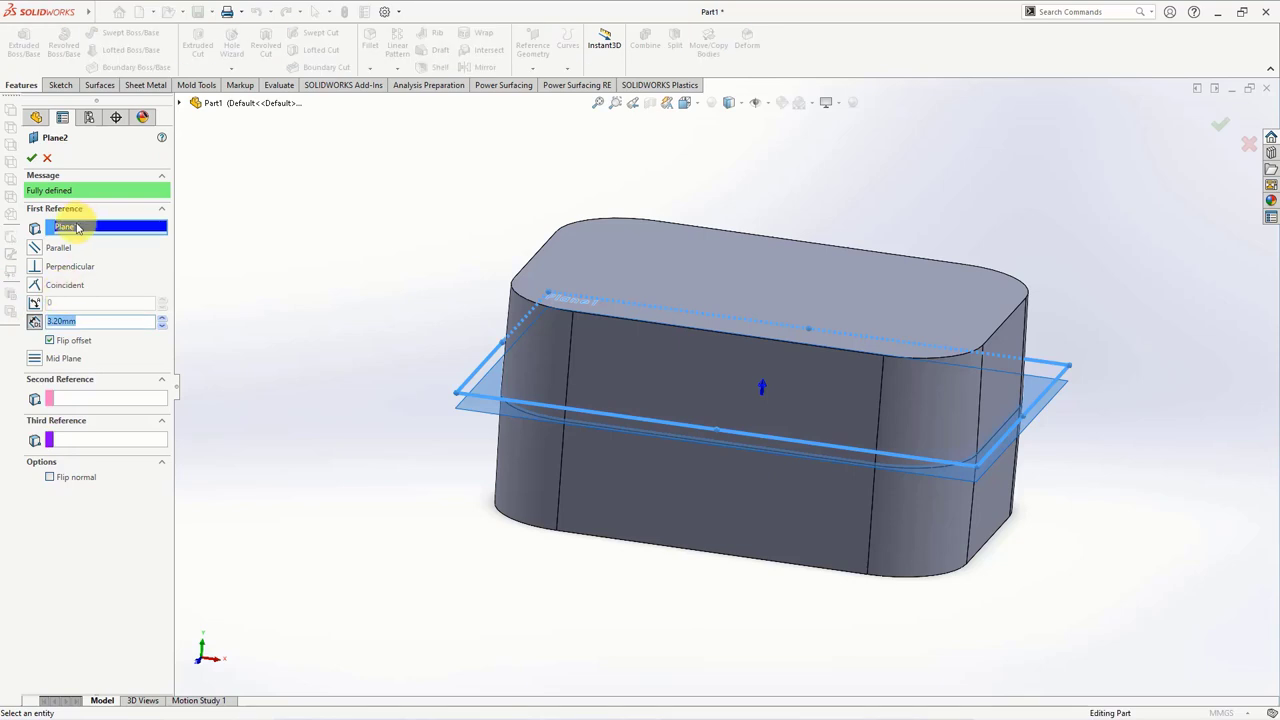
left_click(108, 233)
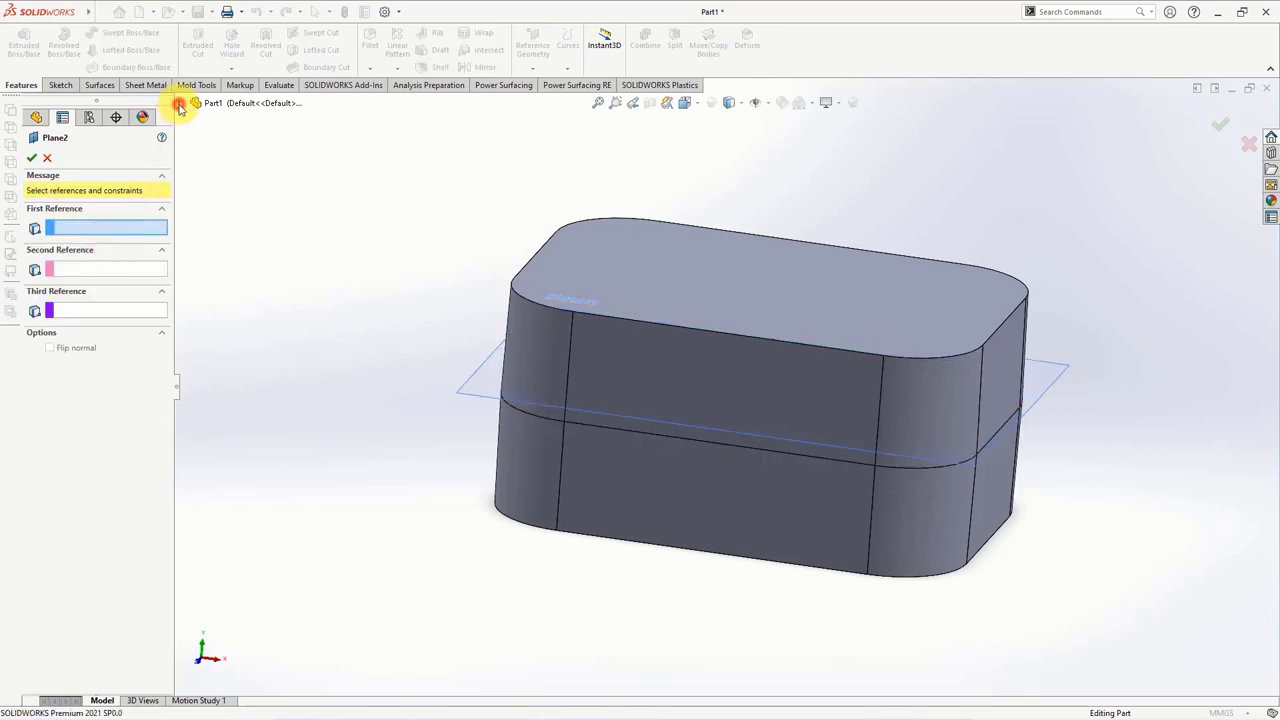
left_click(180, 104)
left_click(236, 205)
left_click(124, 320)
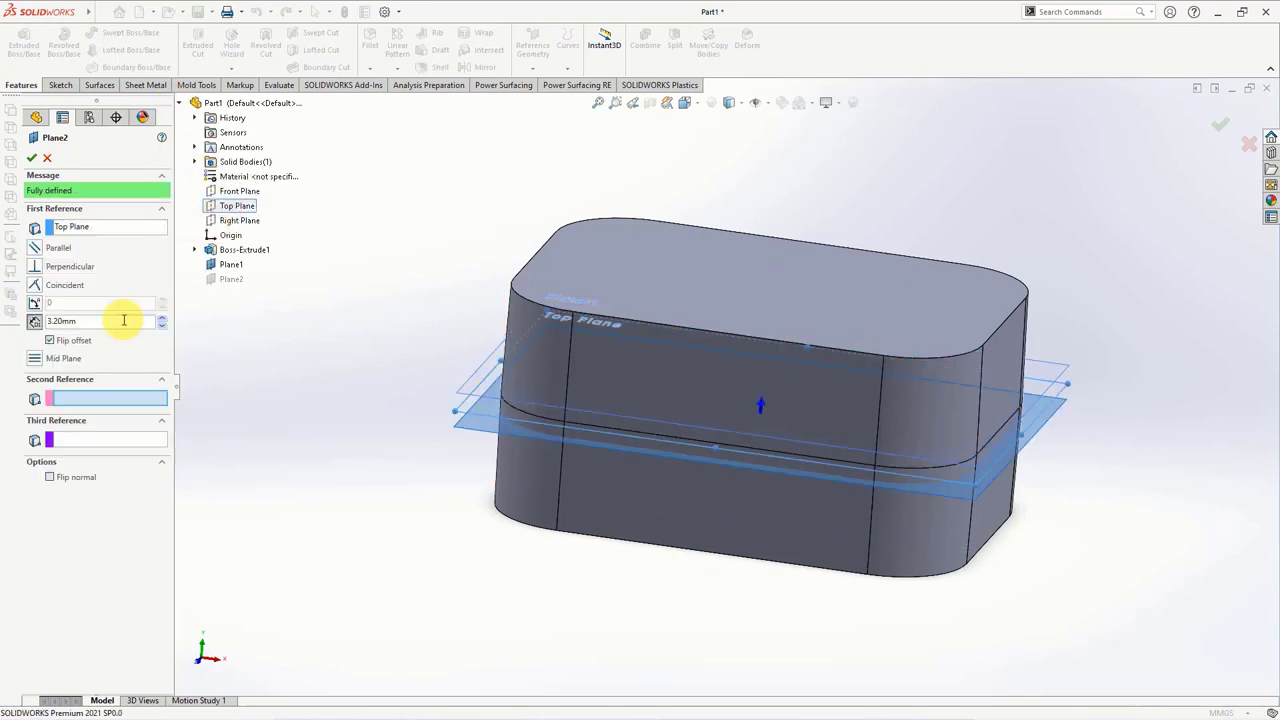
left_click(32, 157)
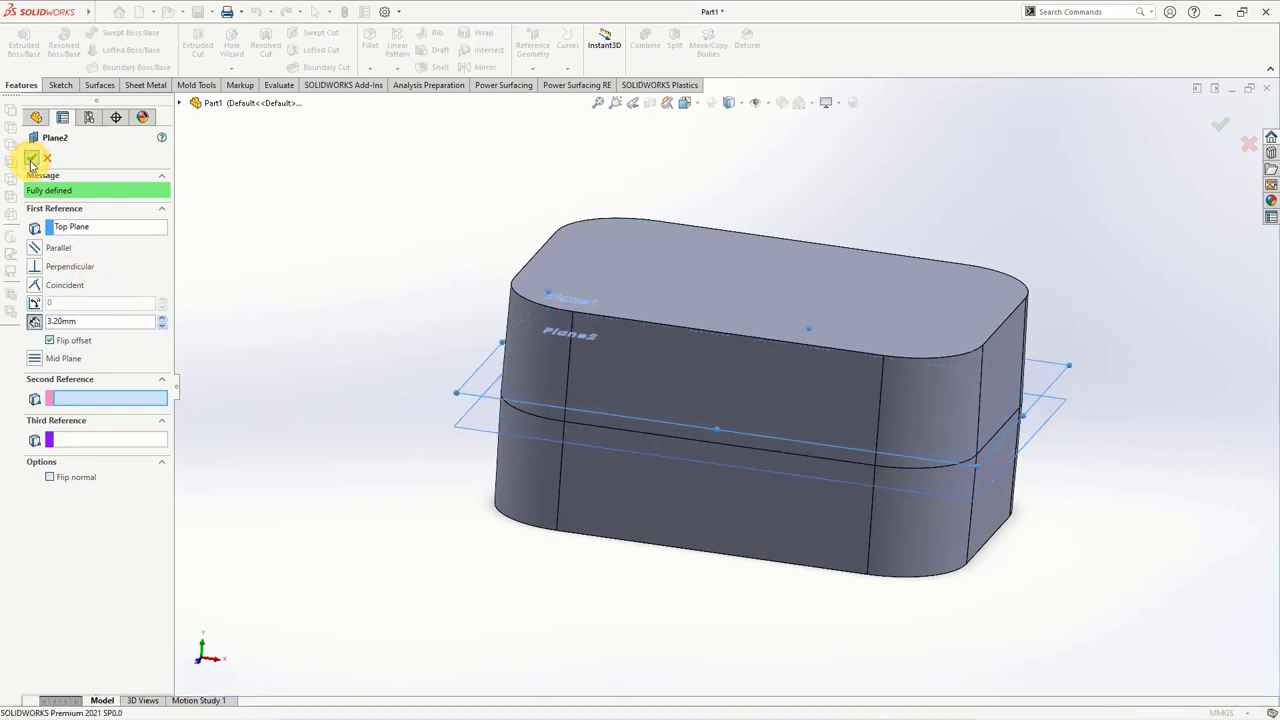
left_click(355, 350)
mouse_move(355, 368)
middle_mouse_down()
mouse_move(371, 303)
mouse_move(370, 315)
middle_mouse_up()
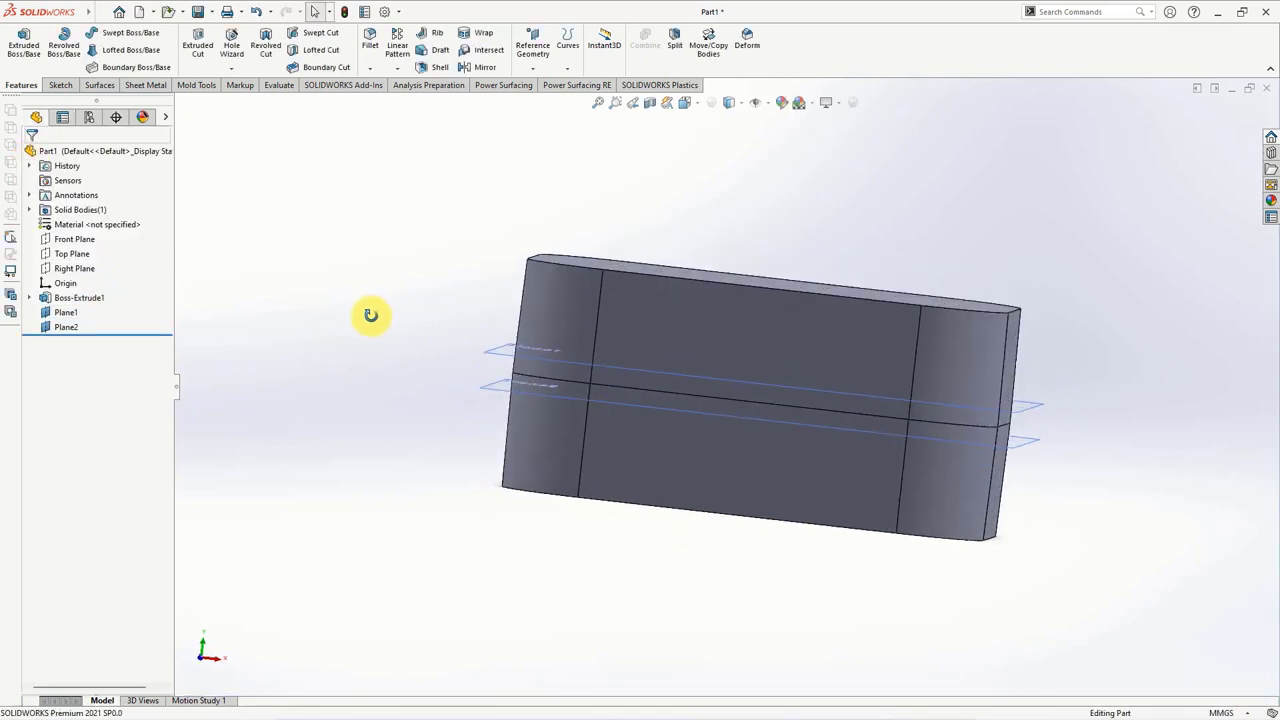
- Split the box into four bodies using Plane1, Plane2 and the Top Plane as cutters
left_click(675, 45)
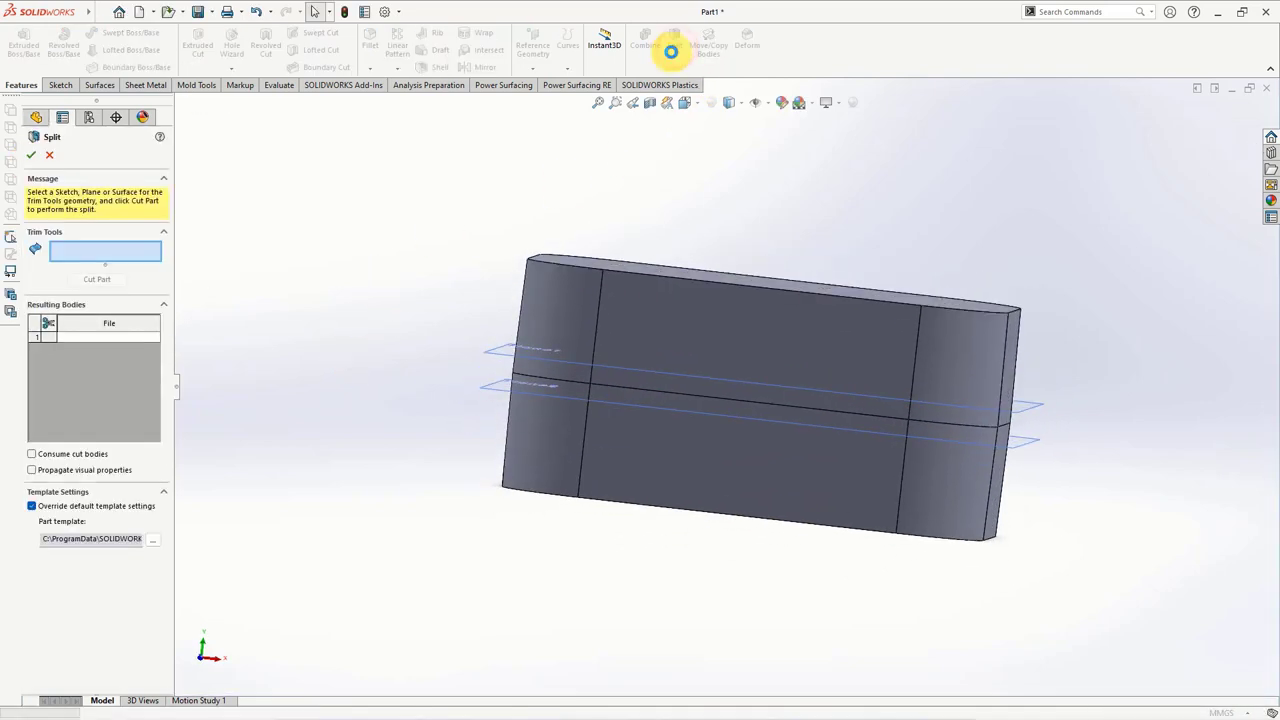
left_click(498, 350)
left_click(495, 389)
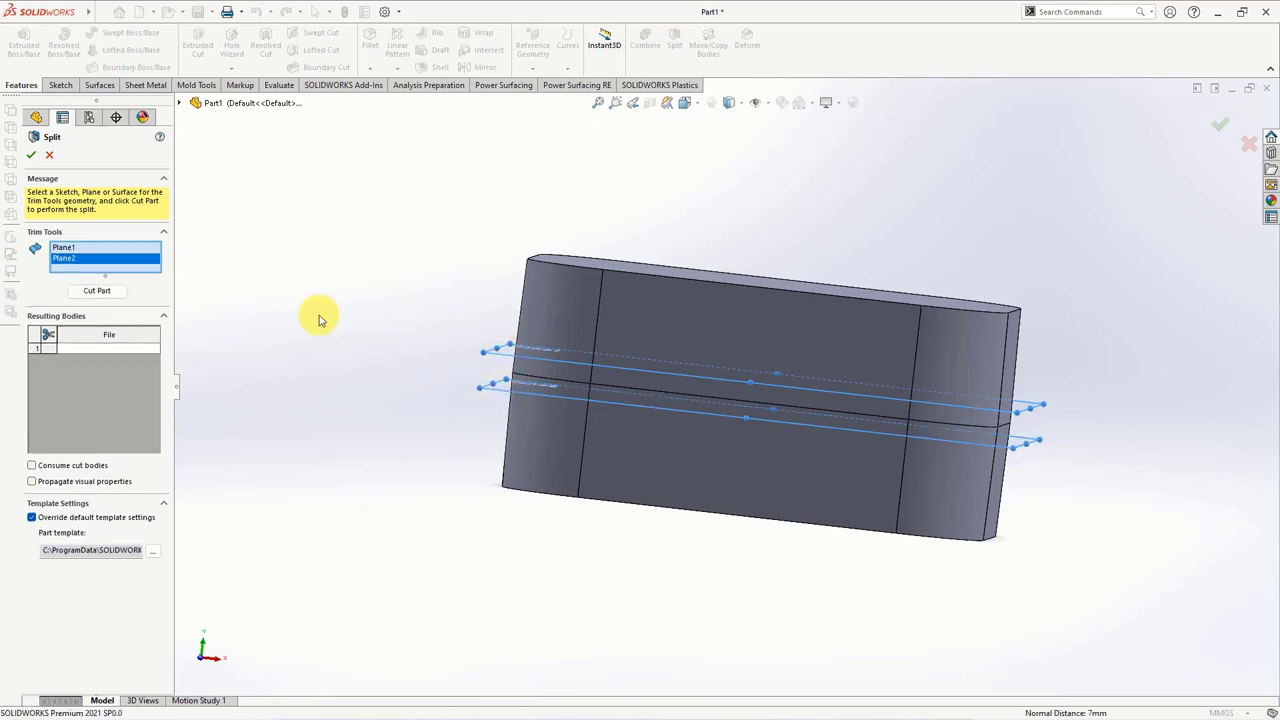
left_click(185, 104)
left_click(237, 205)
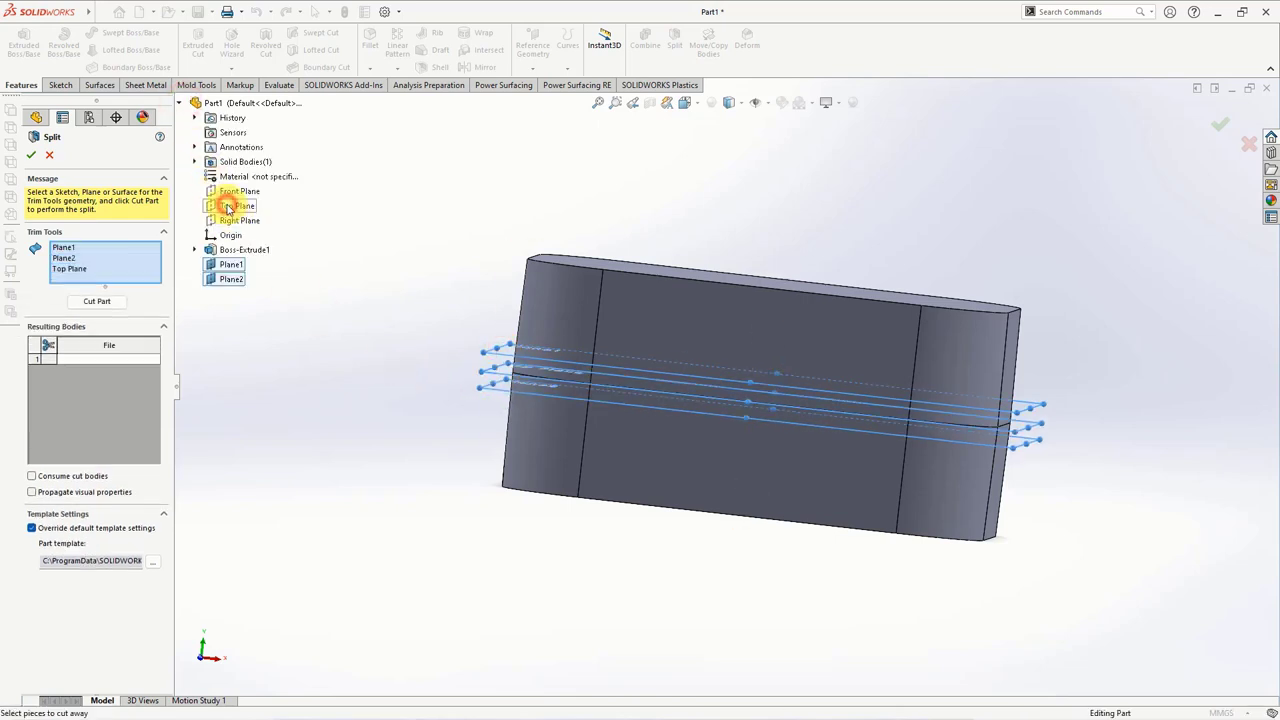
left_click(99, 302)
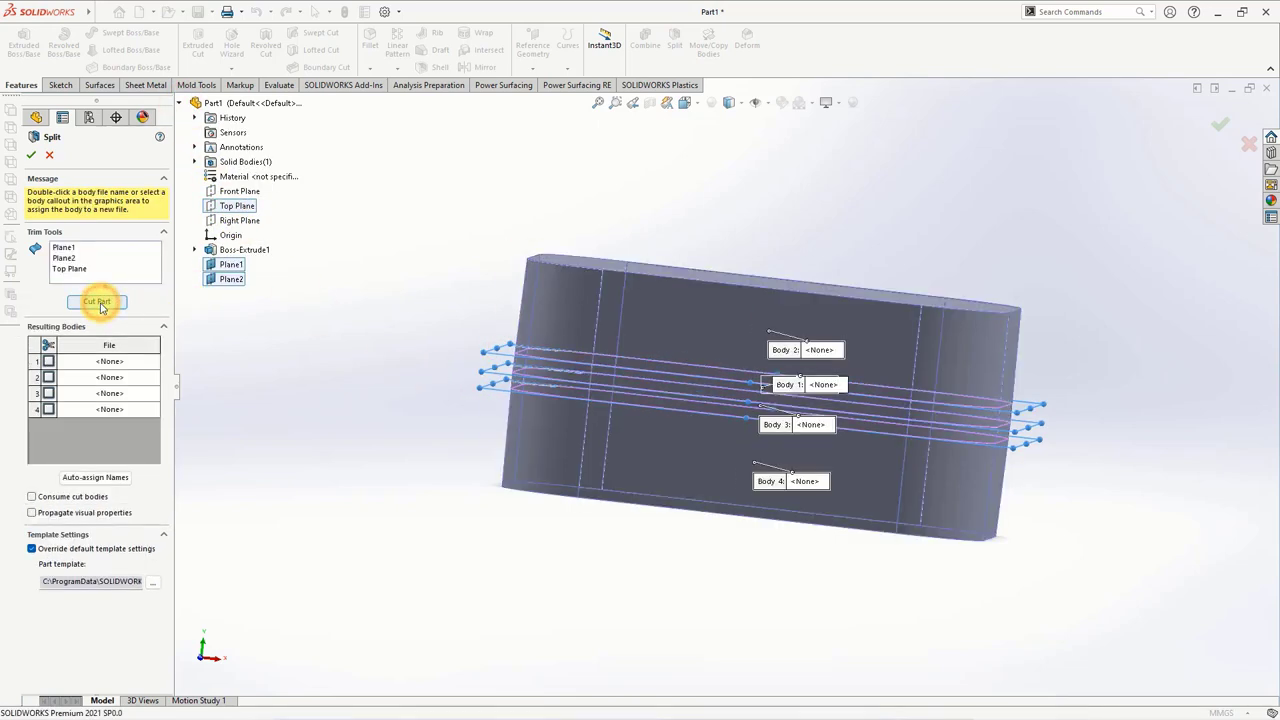
left_click(31, 157)
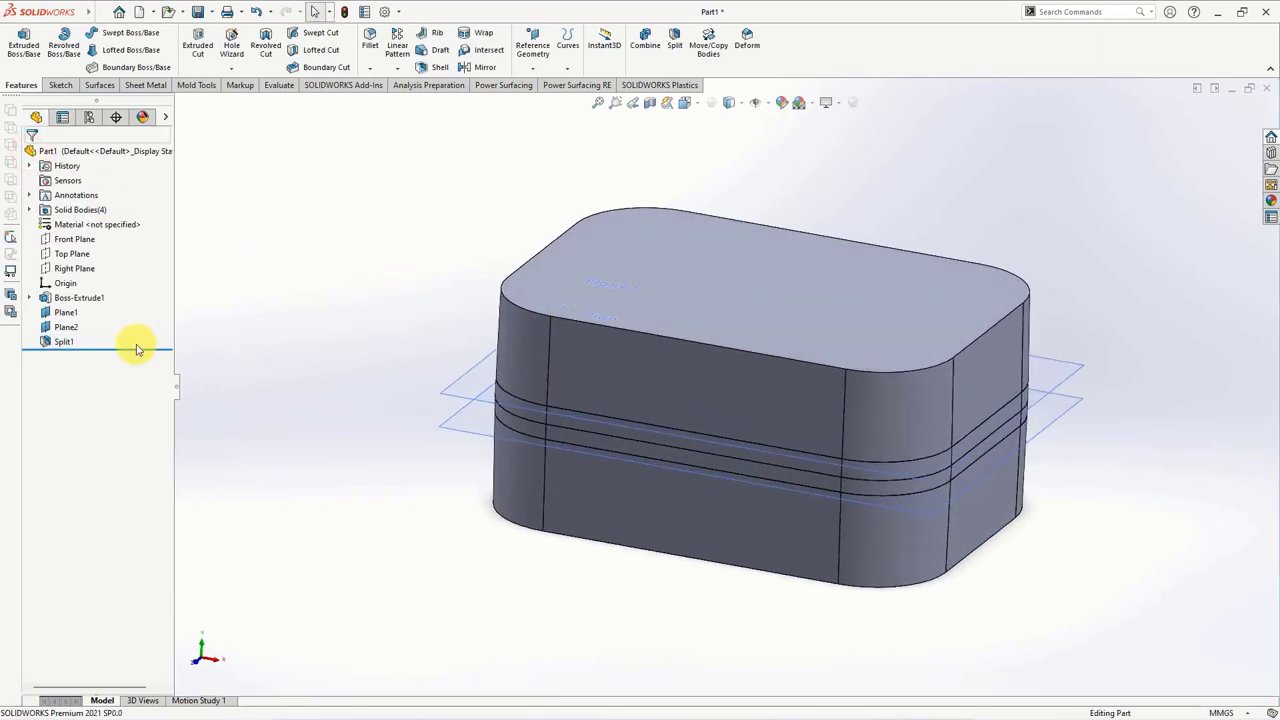
- Hide Plane1 and Plane2 in the graphics area
left_click(460, 397)
left_click(540, 355)
left_click(470, 413)
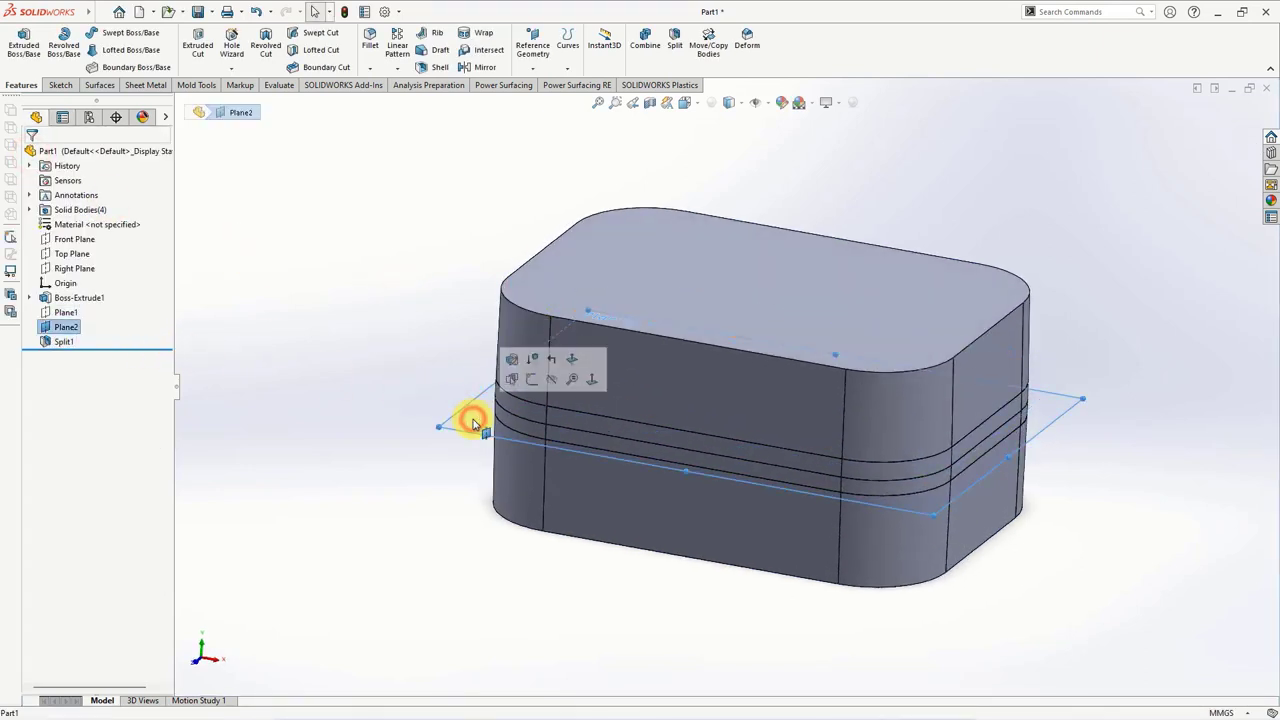
left_click(553, 385)
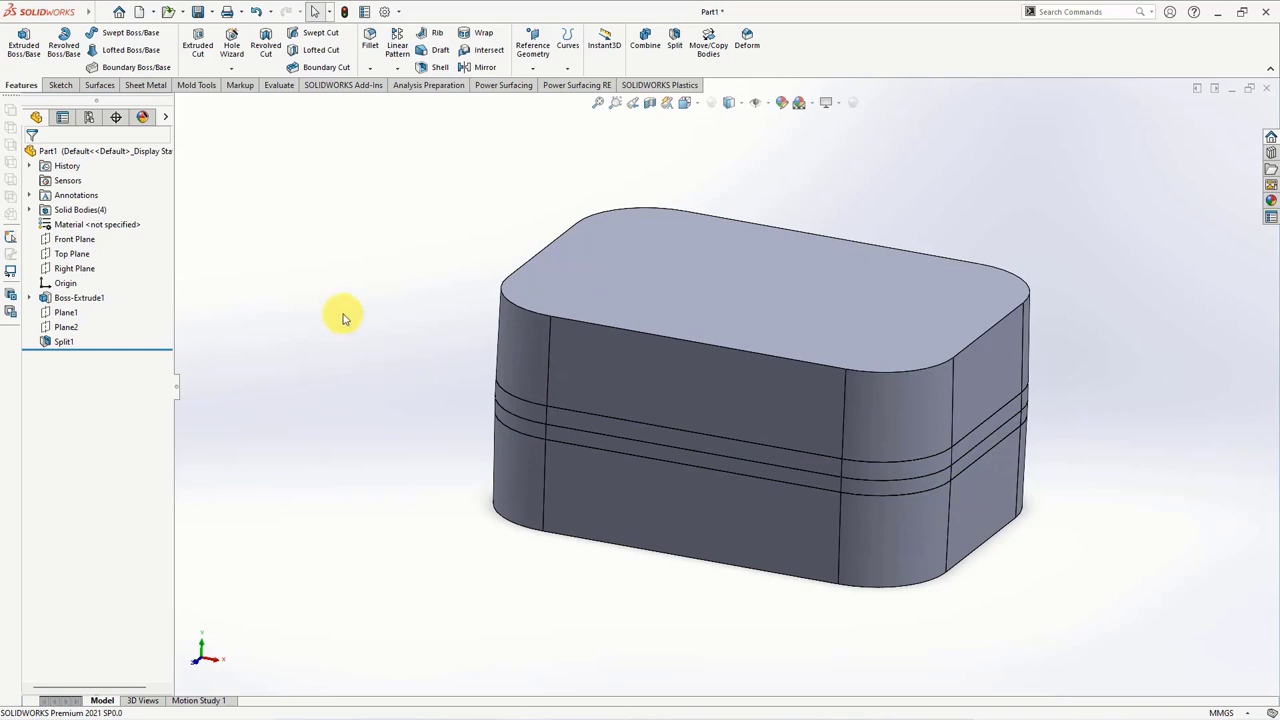
left_click(194, 86)
- Move the upper and lower tangent side faces 1.20 mm inward with Move Face
left_click(280, 66)
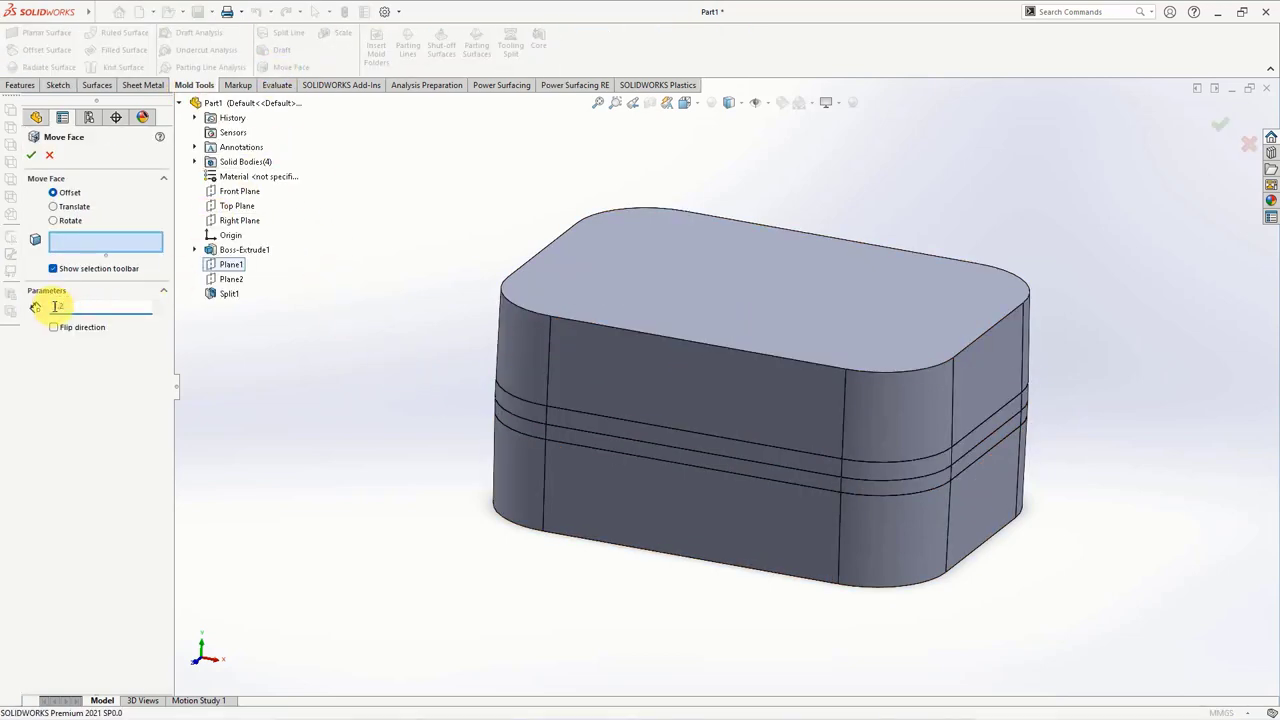
right_click(559, 366)
left_click(612, 494)
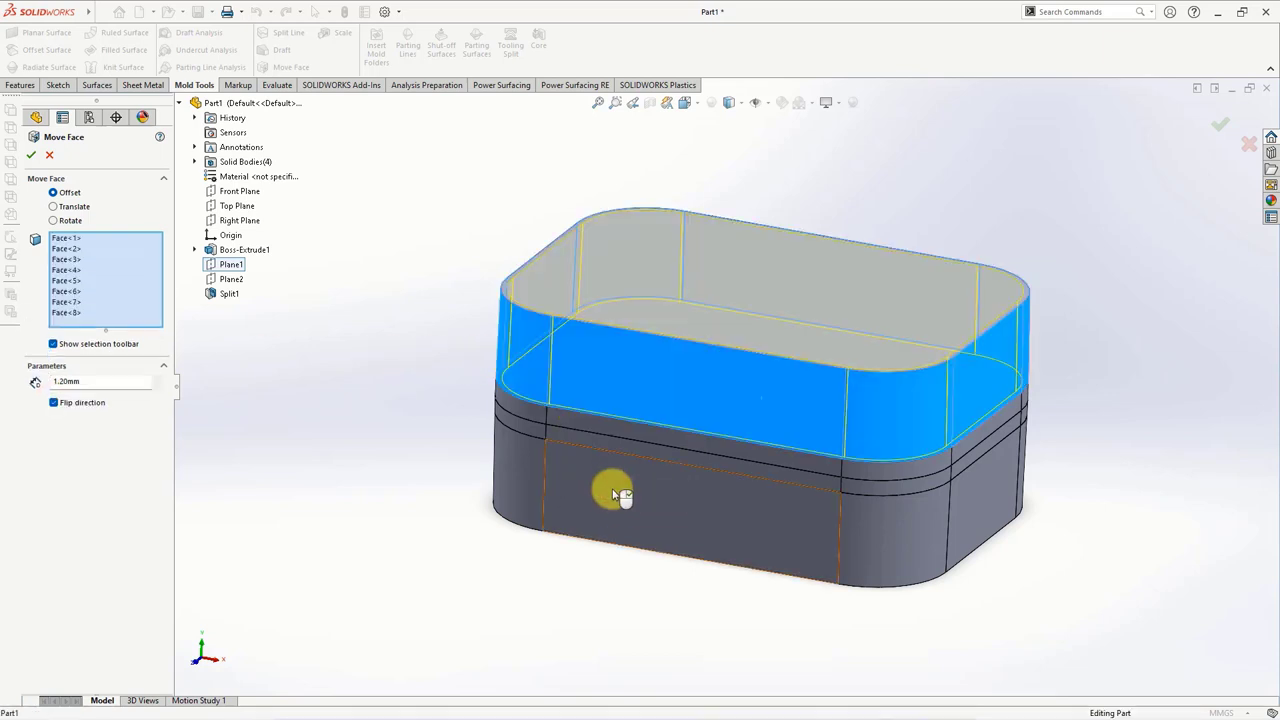
right_click(511, 487)
left_click(560, 613)
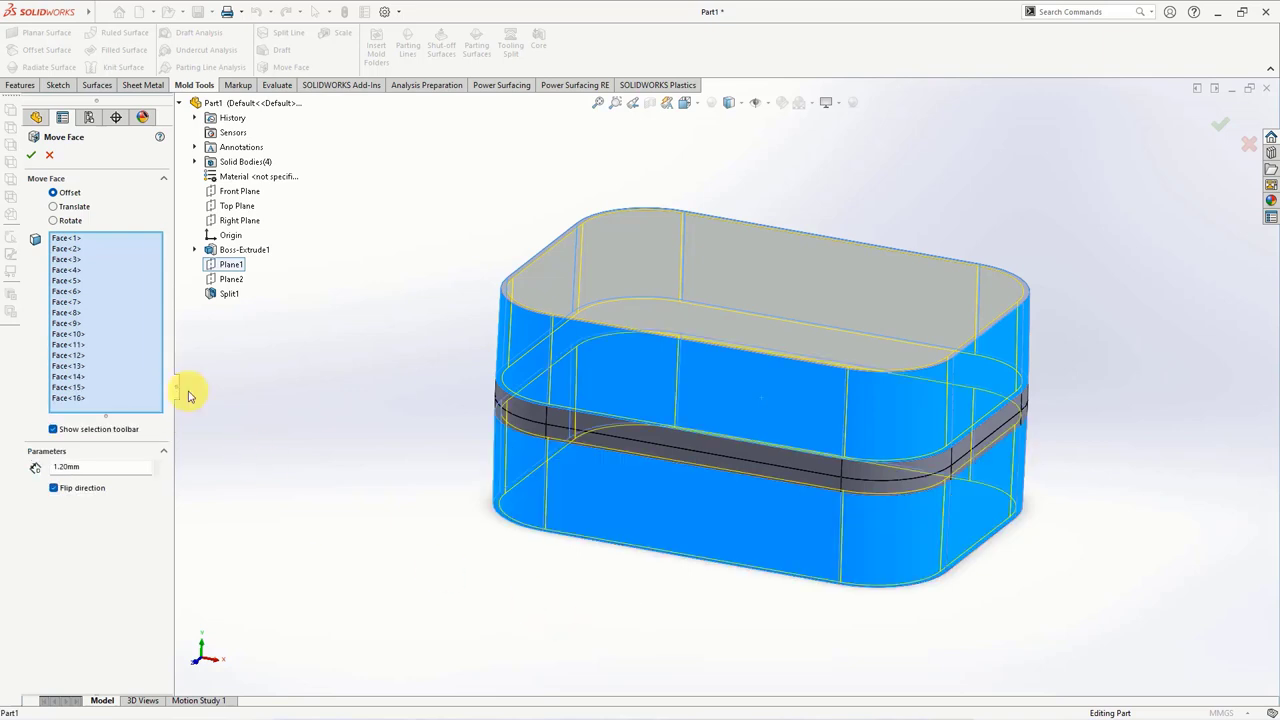
left_click(32, 157)
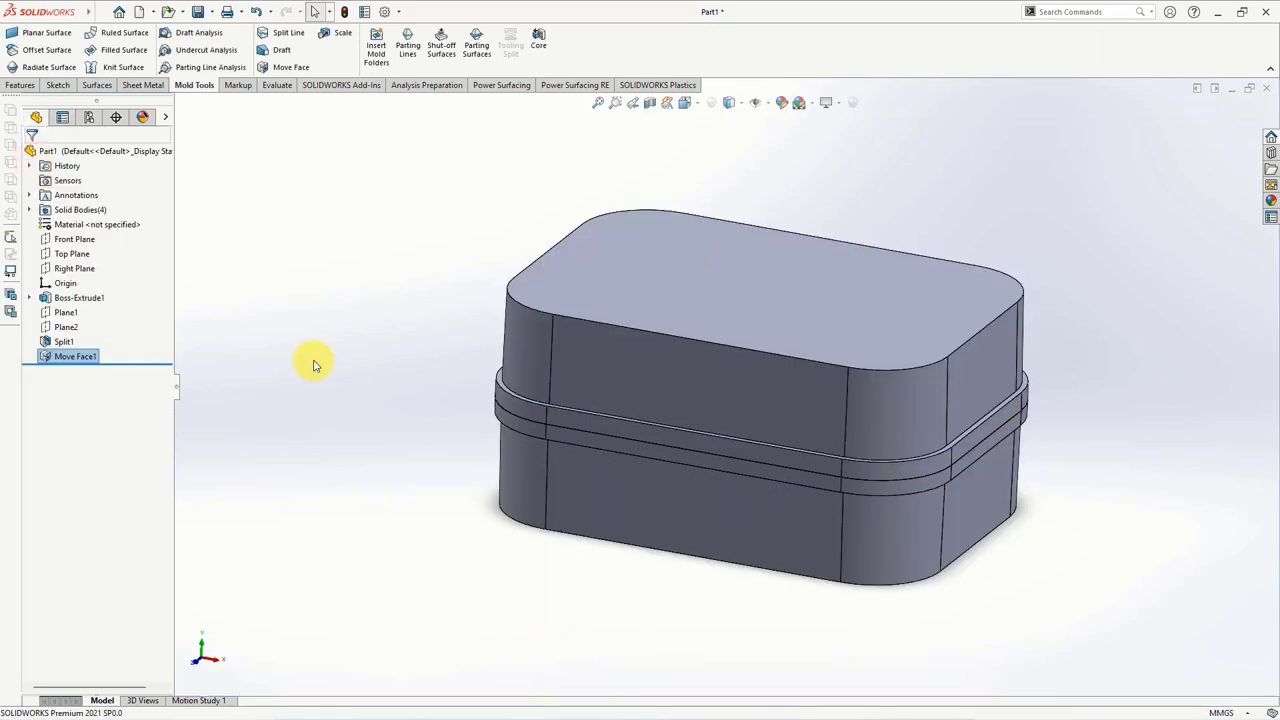
left_click(20, 85)
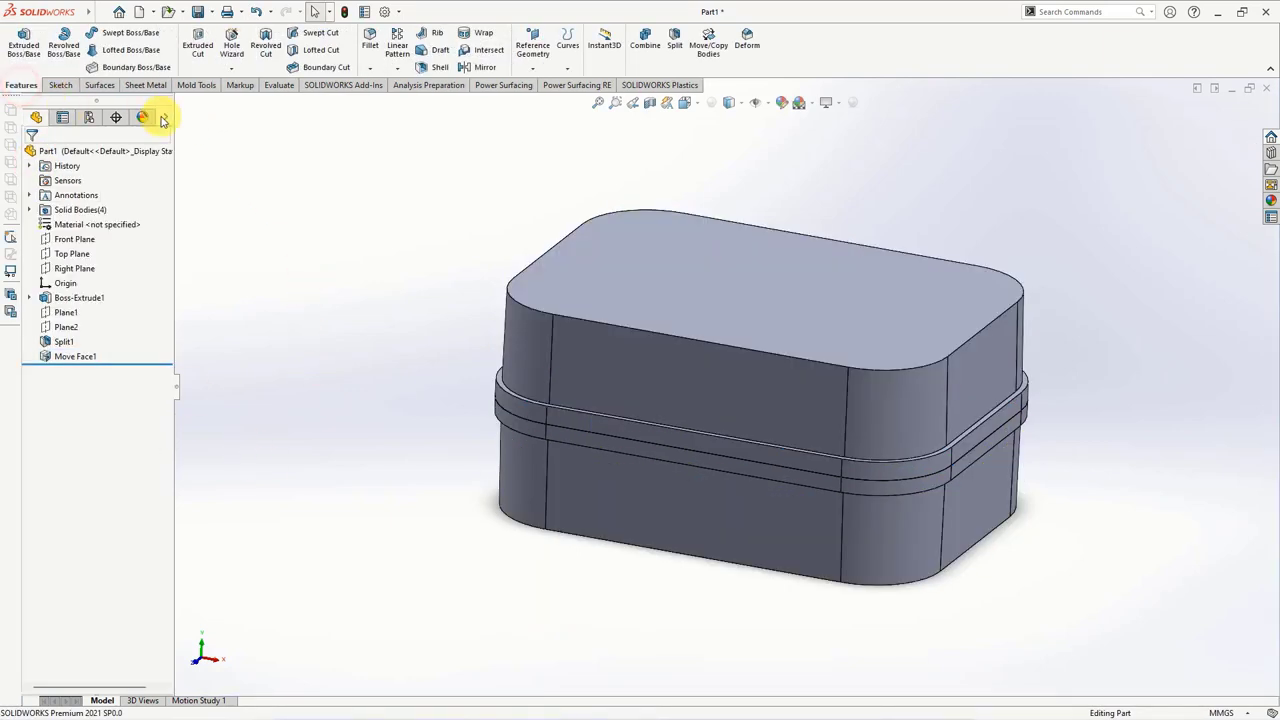
- Fillet the bottom face edges with a 9 mm constant-size fillet
left_click(368, 45)
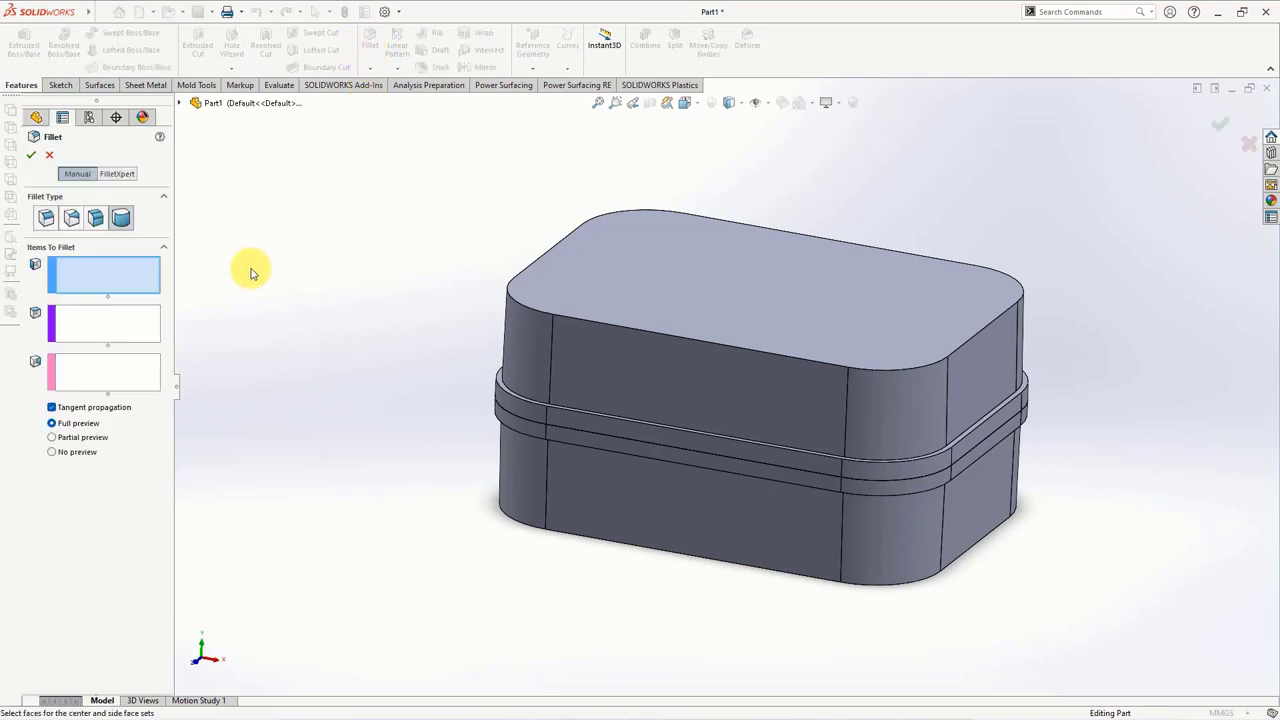
left_click(42, 220)
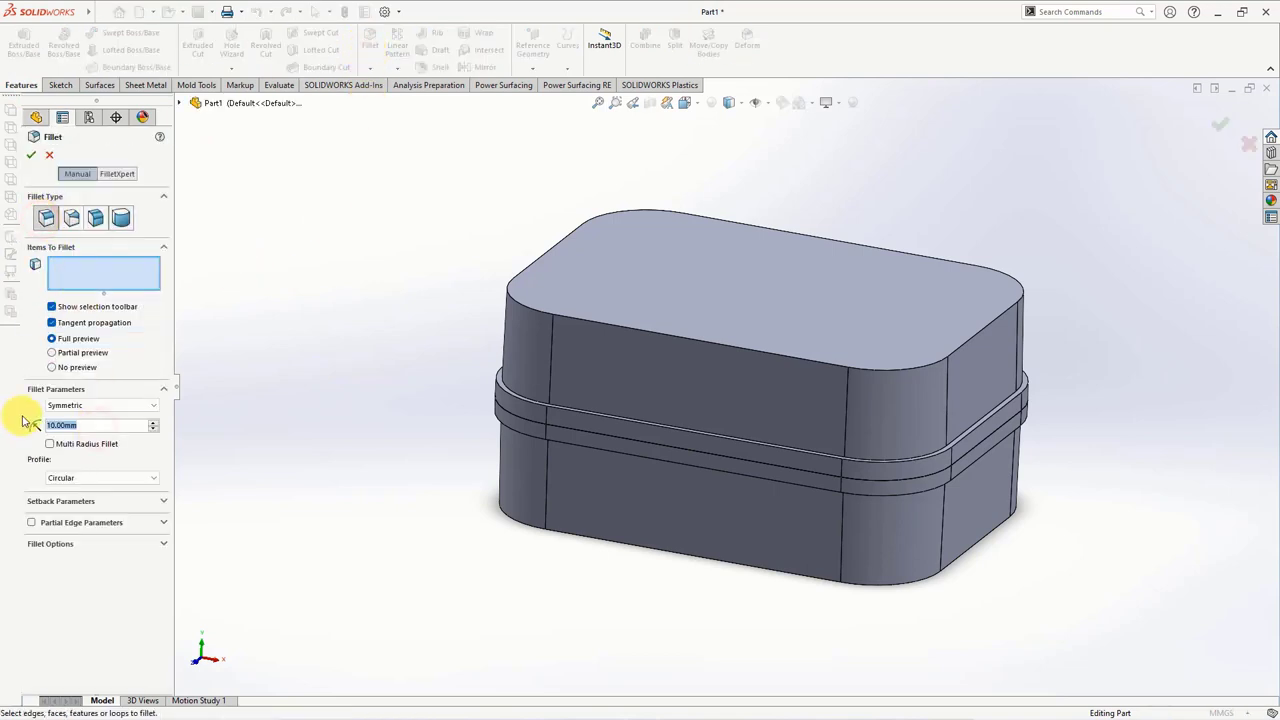
middle_click_drag(494, 565, 500, 386)
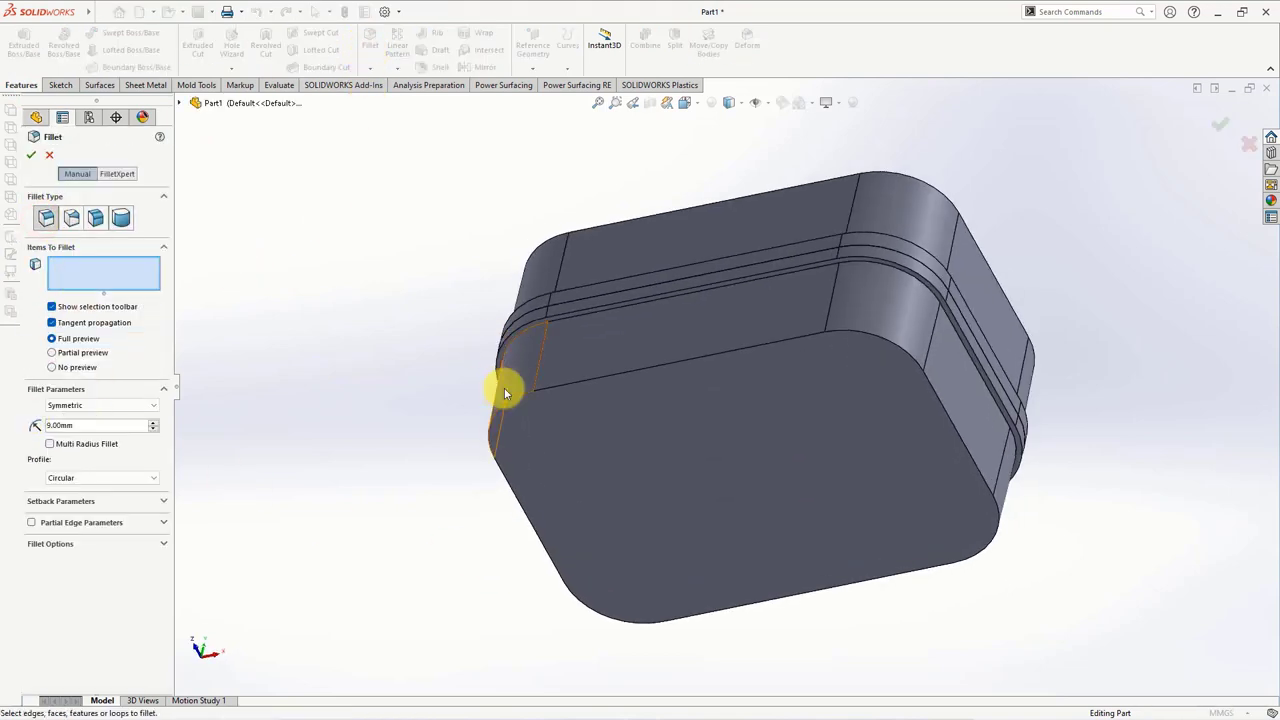
left_click(590, 410)
key("Return")
mouse_move(590, 408)
middle_mouse_down()
mouse_move(379, 269)
mouse_move(386, 437)
middle_mouse_up()
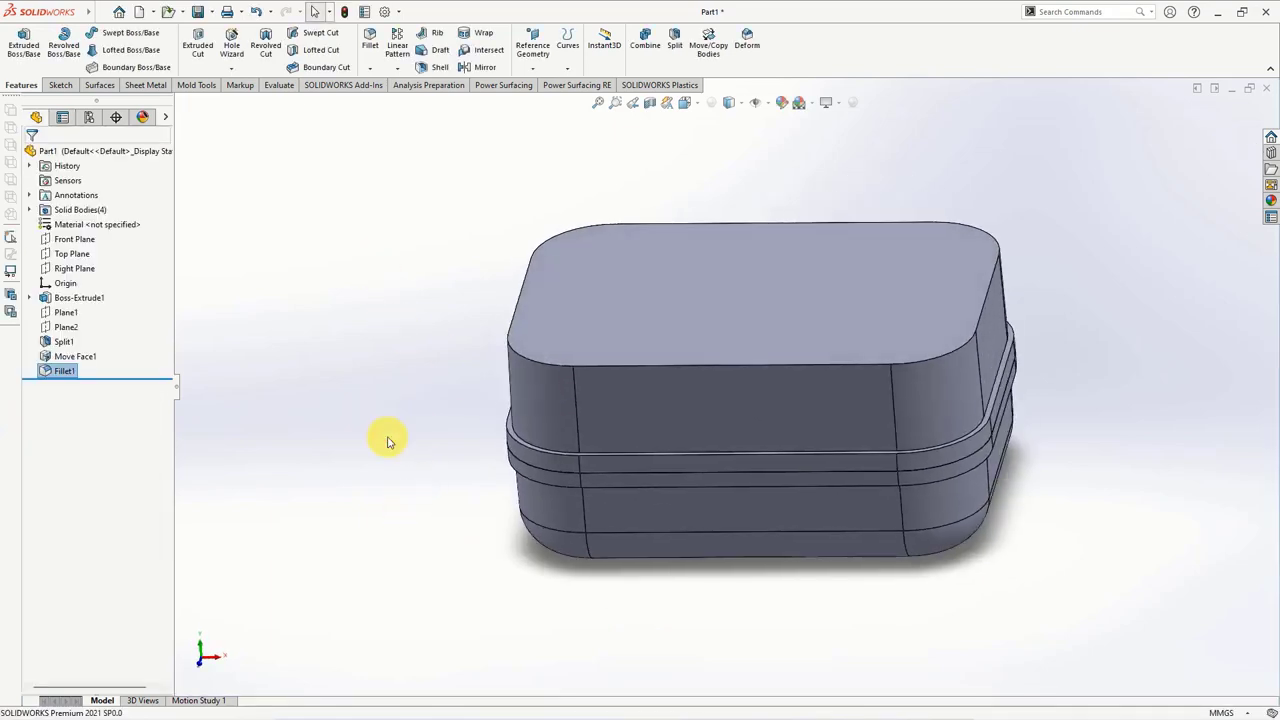
- Add a second fillet rounding the top face edges
left_click(368, 45)
type("14")
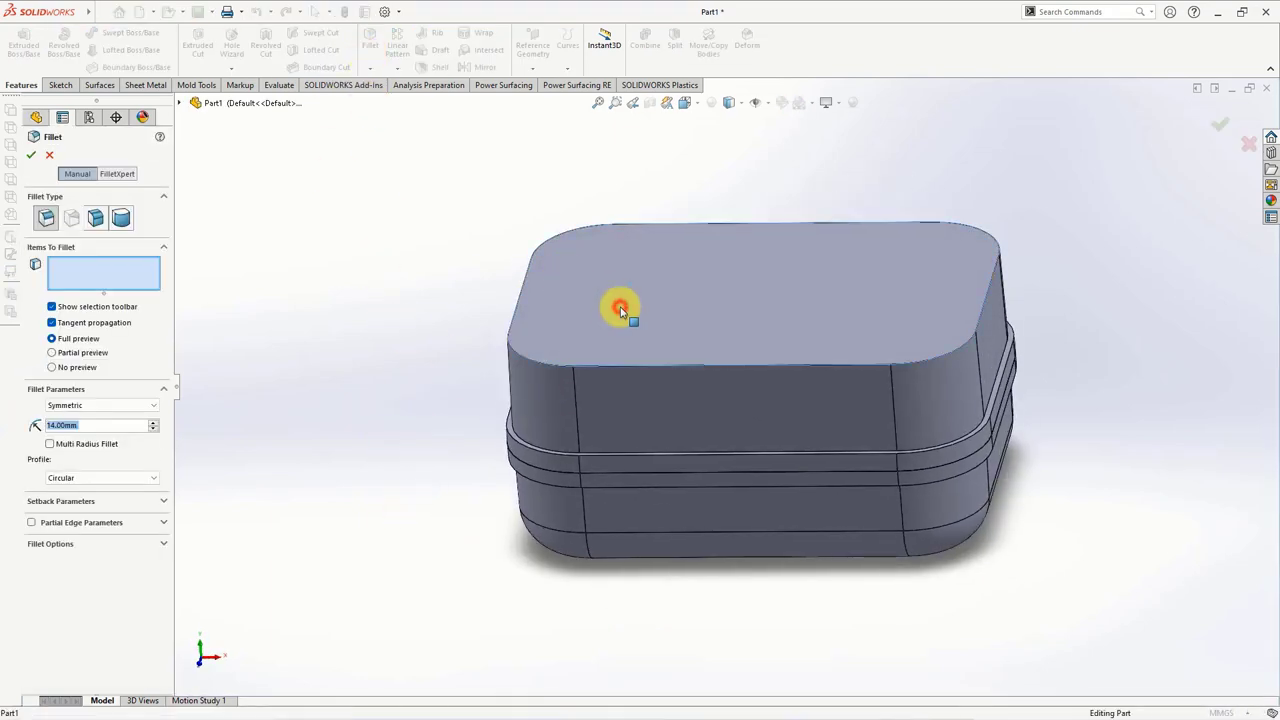
left_click(620, 310)
key("Return")
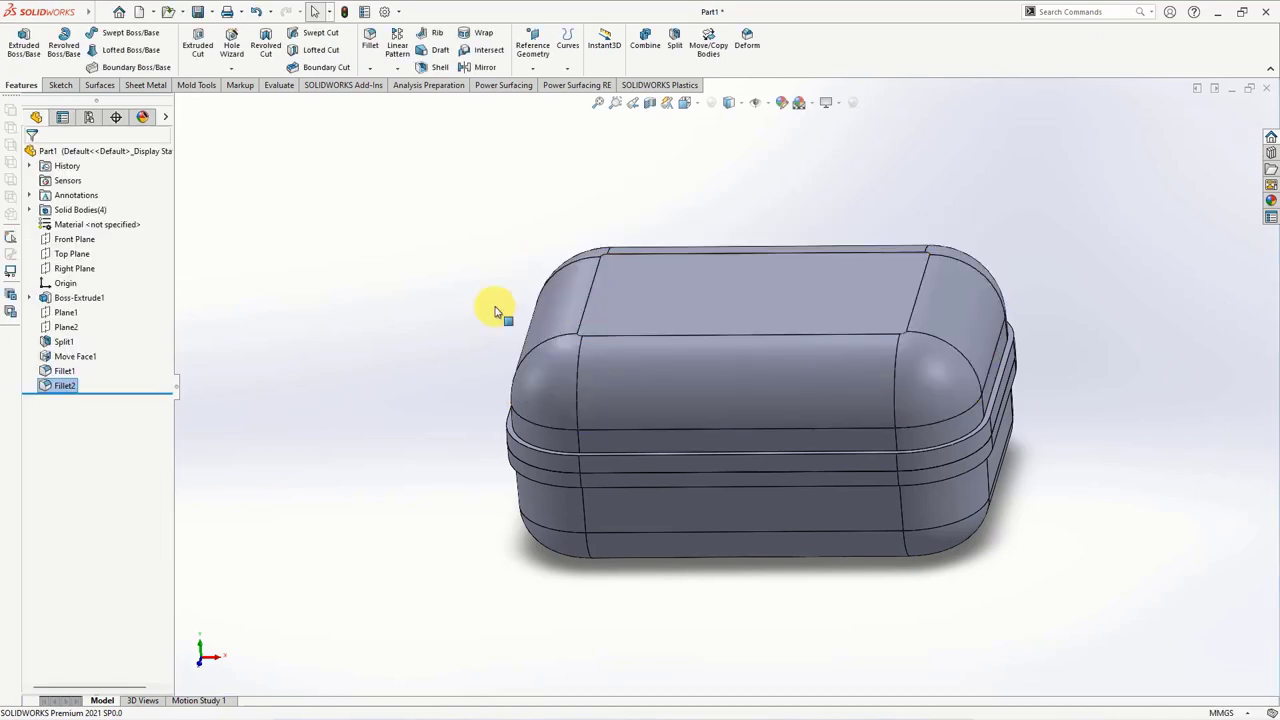
mouse_move(480, 310)
middle_mouse_down()
mouse_move(457, 357)
mouse_move(400, 351)
middle_mouse_up()
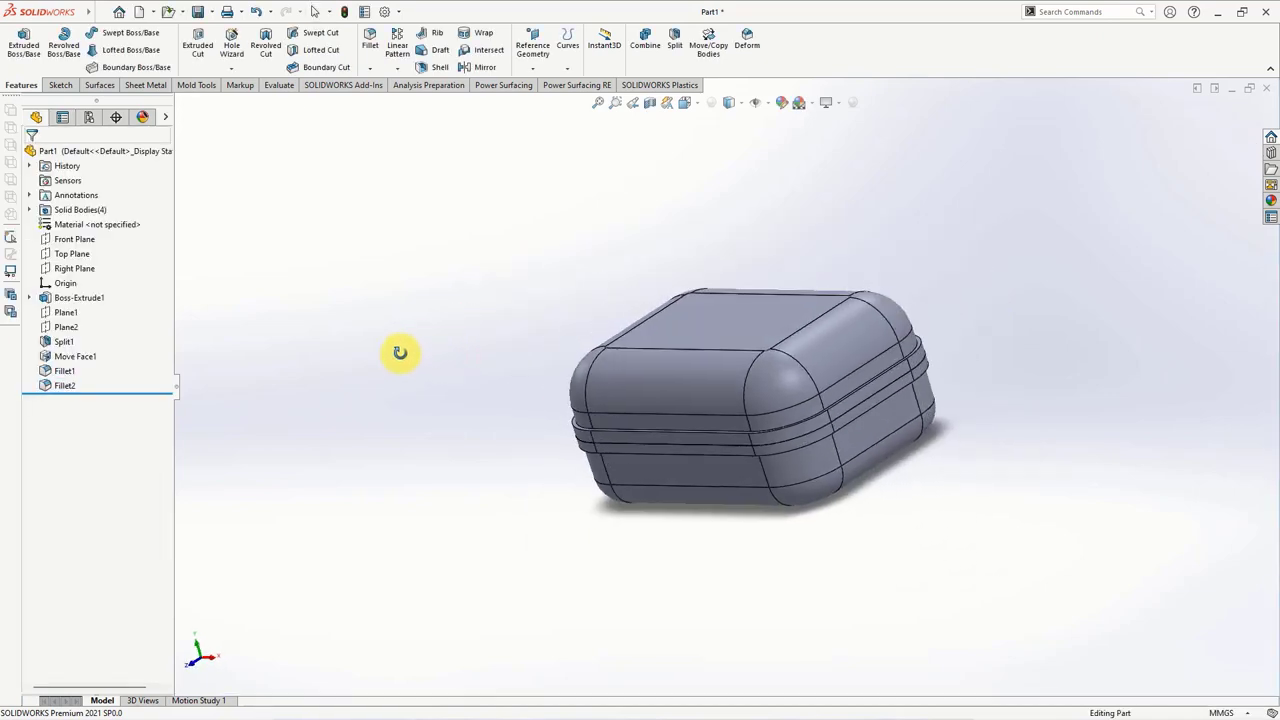
- Start a Right Plane sketch with a vertical centerline from the origin to below the box
left_click(62, 268)
left_click(66, 250)
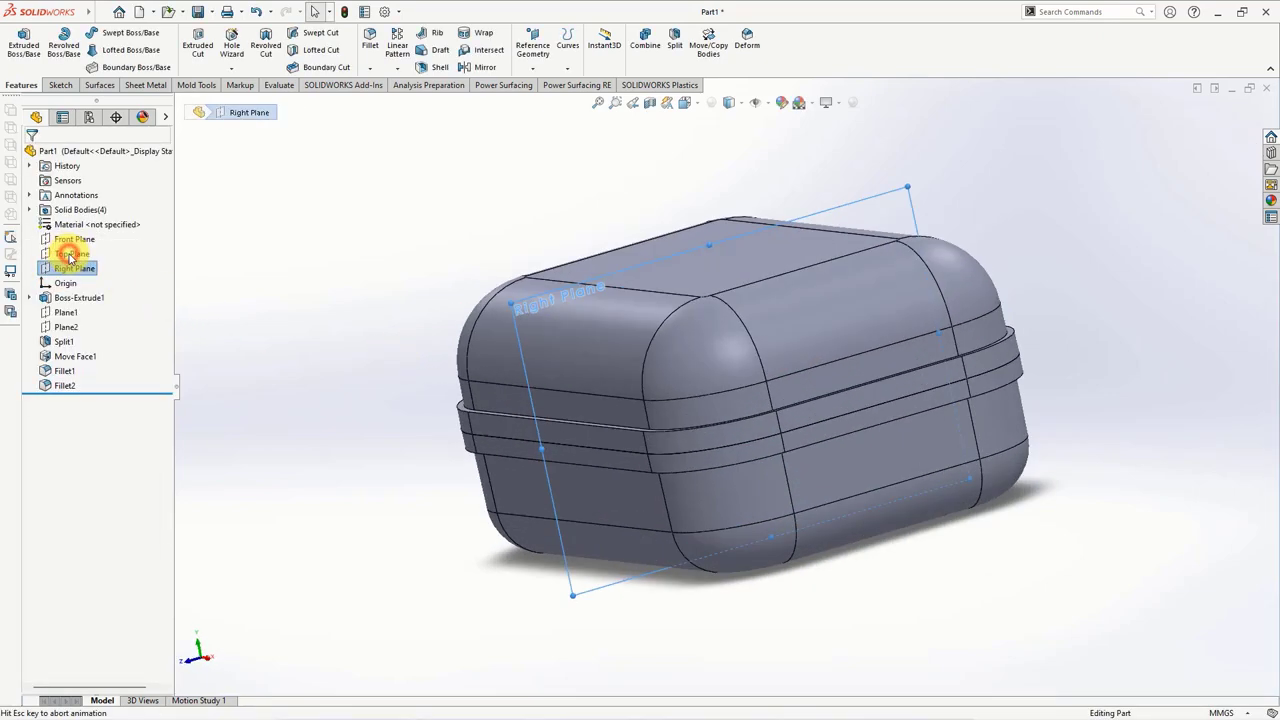
scroll(775, 575, "down", 3)
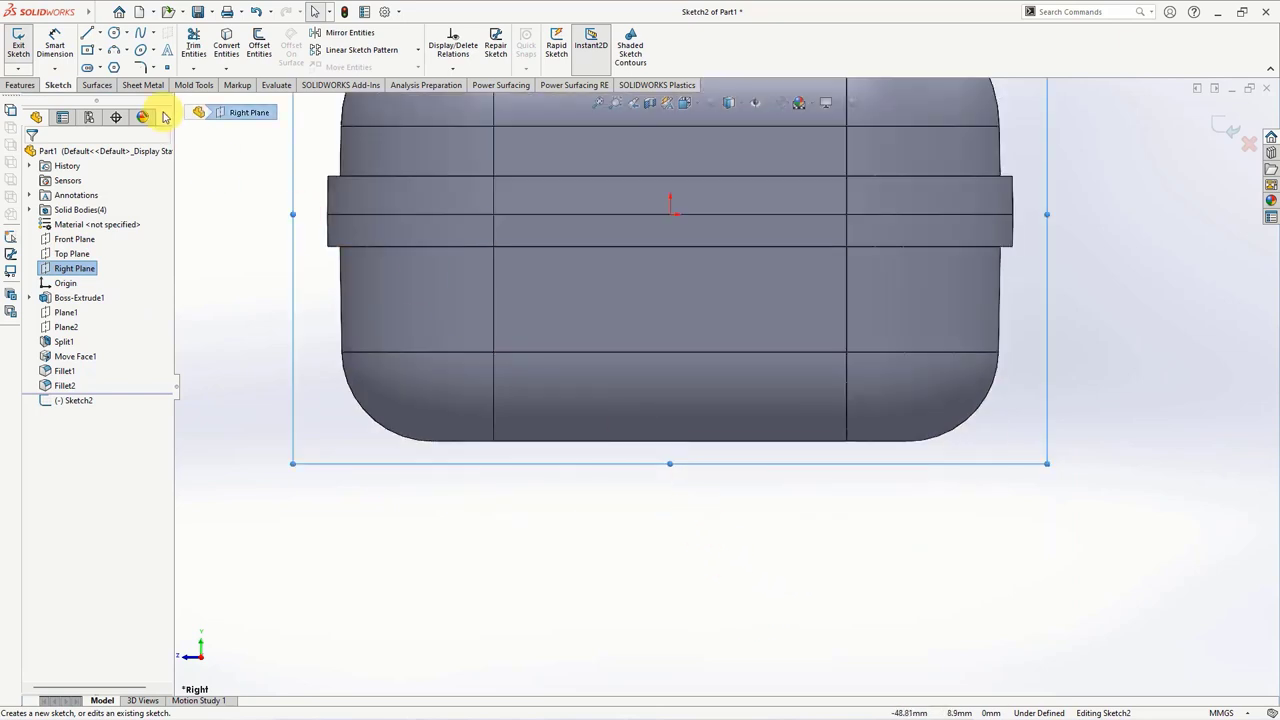
left_click(97, 38)
left_click(115, 65)
left_click(670, 210)
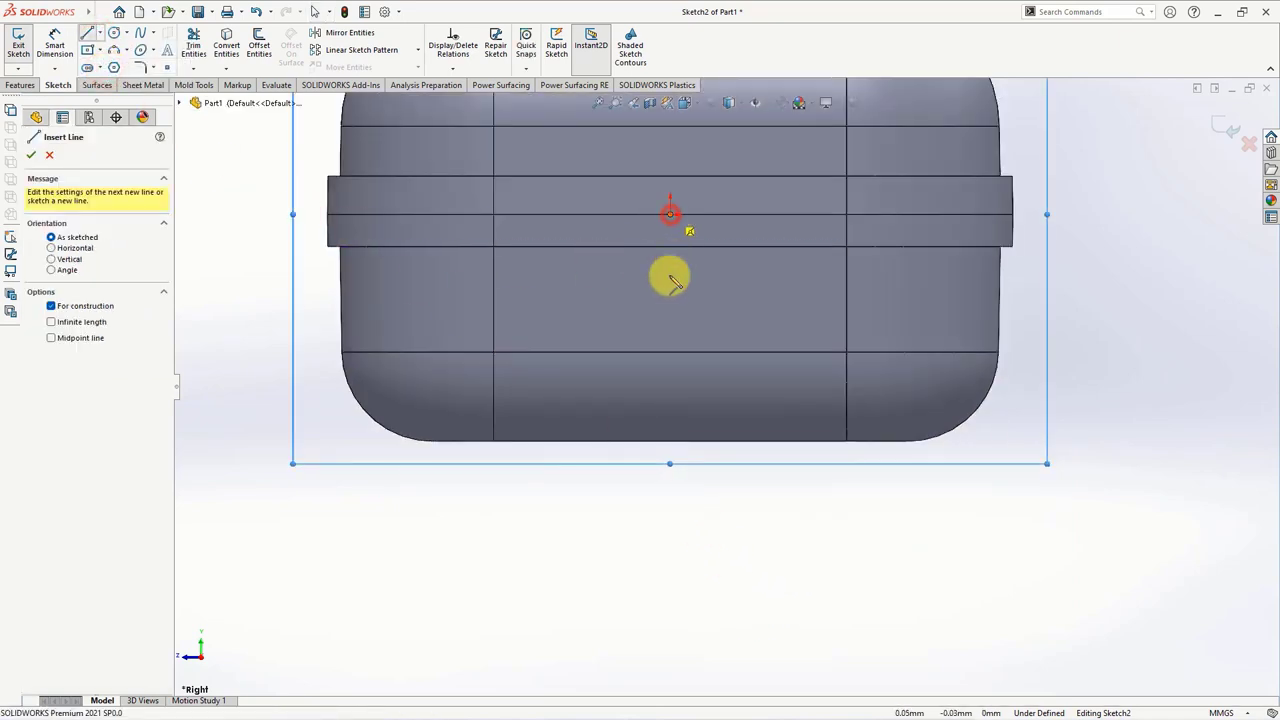
left_click(670, 660)
right_click(669, 663)
left_click(722, 550)
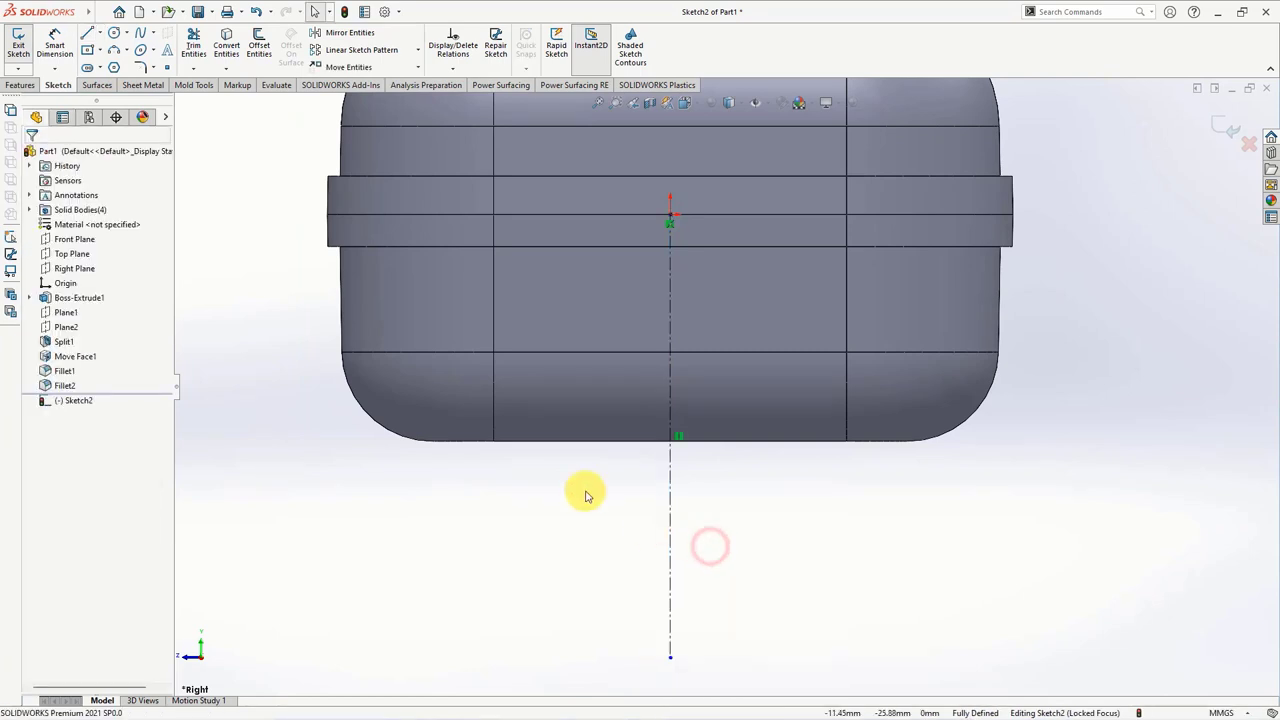
- Draw a centre-point arc centred on the centerline, spanning the box's bottom edge
left_click(127, 51)
left_click(135, 78)
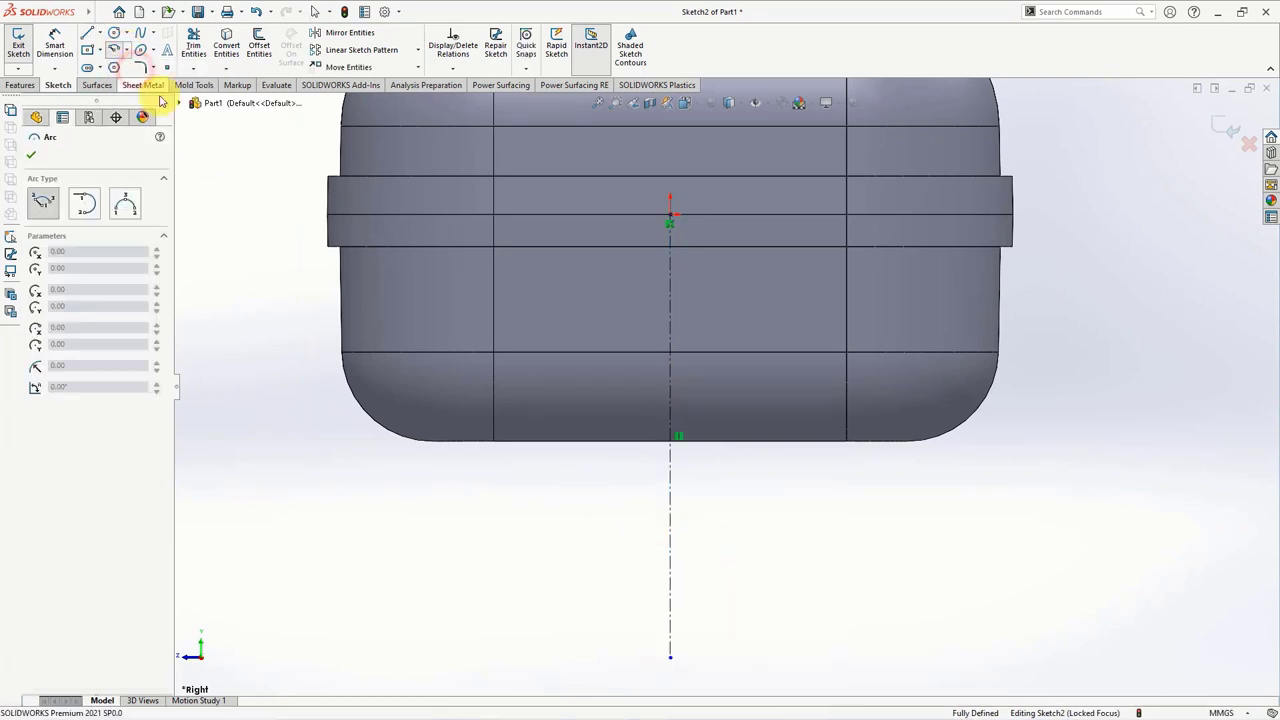
left_click(670, 660)
left_click(474, 440)
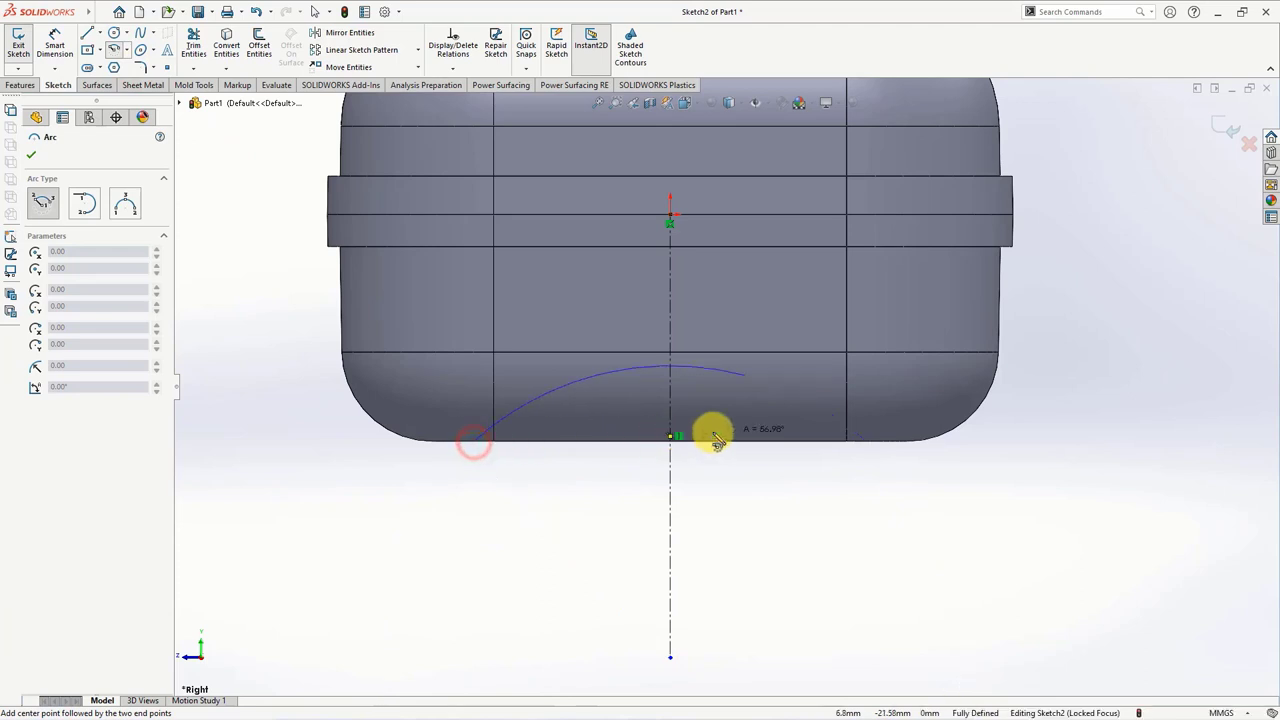
left_click(866, 441)
right_click(866, 436)
left_click(889, 449)
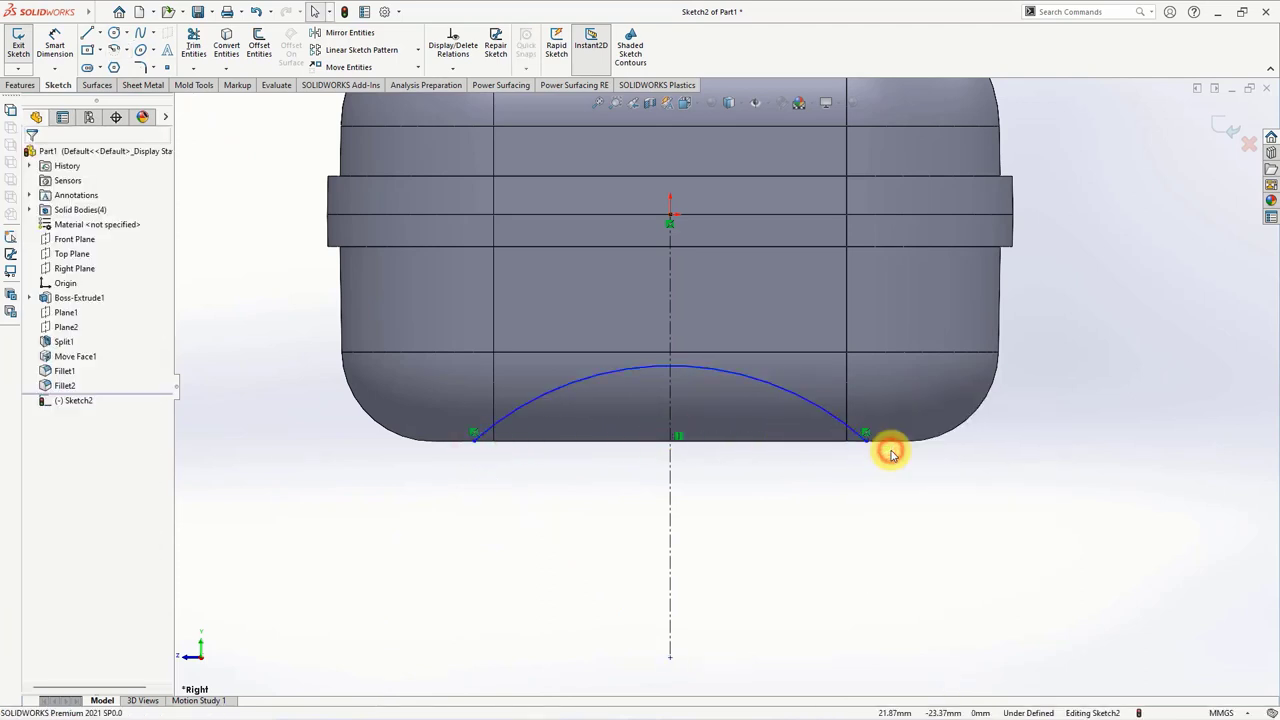
- Dimension the arc to a 1.5 mm rise and an R115 radius
left_click(58, 62)
left_click(660, 371)
left_click(671, 370)
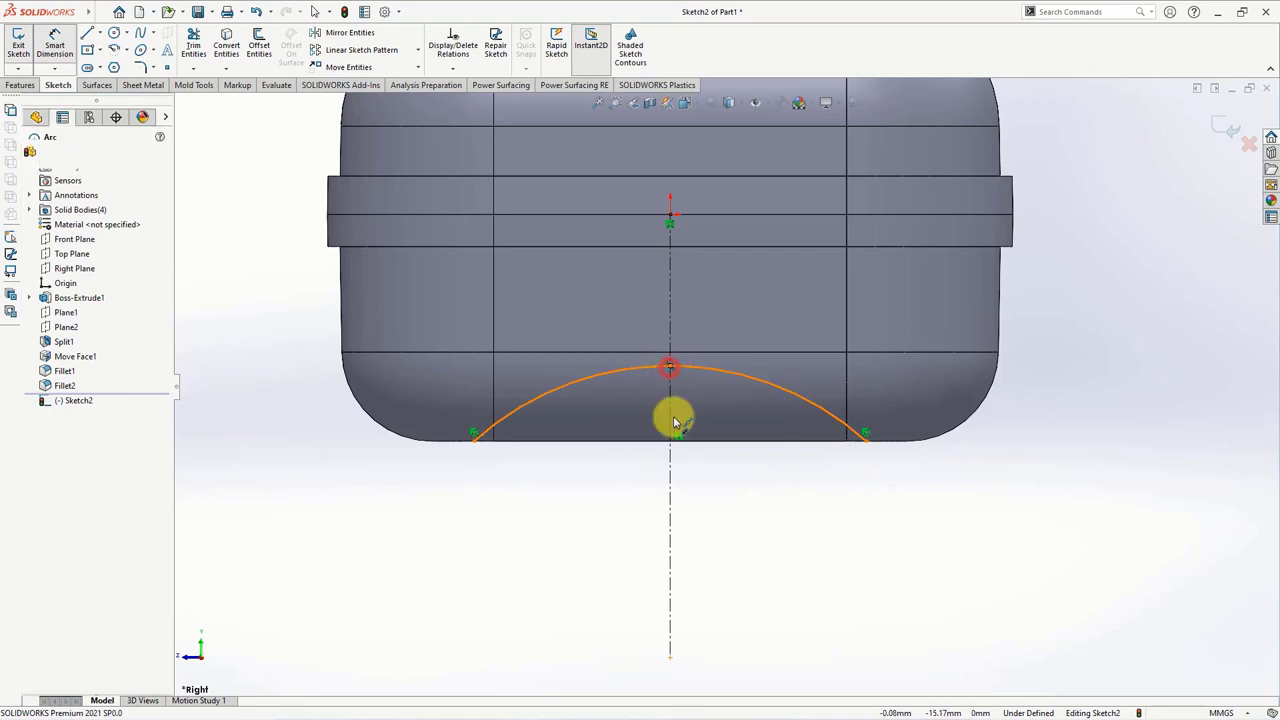
left_click(692, 447)
left_click(702, 410)
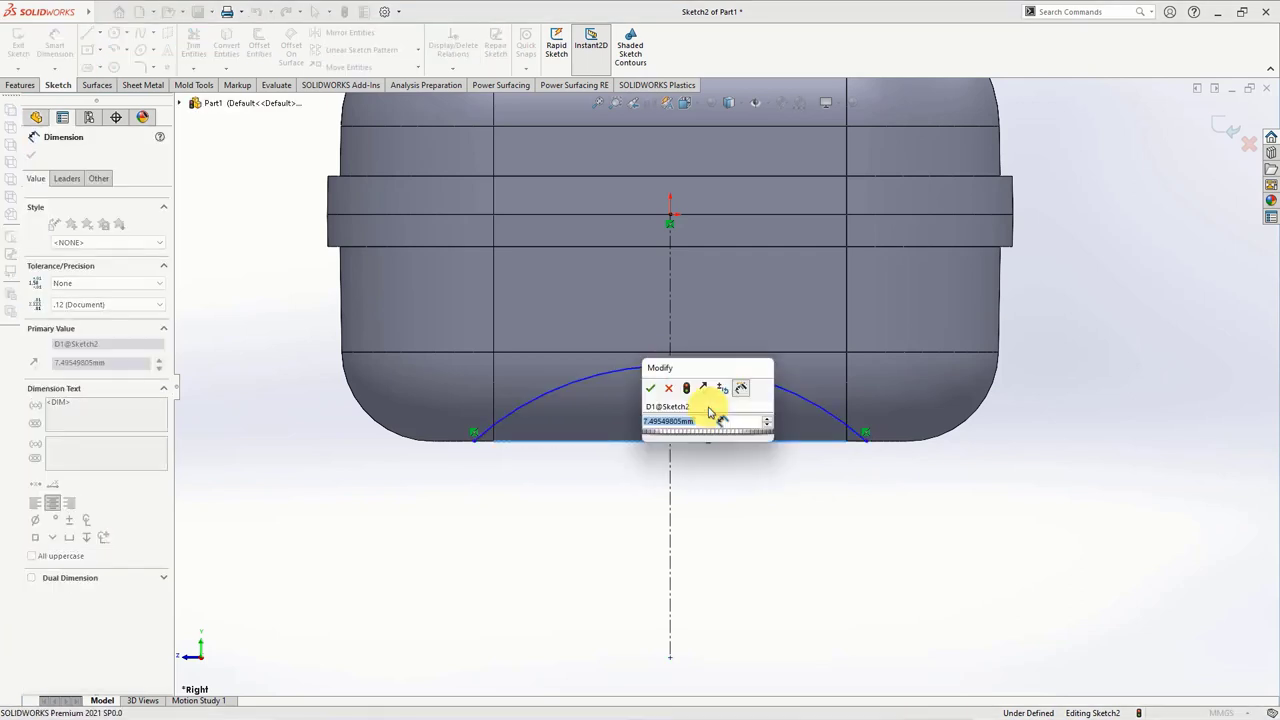
type("1.5")
left_click(650, 388)
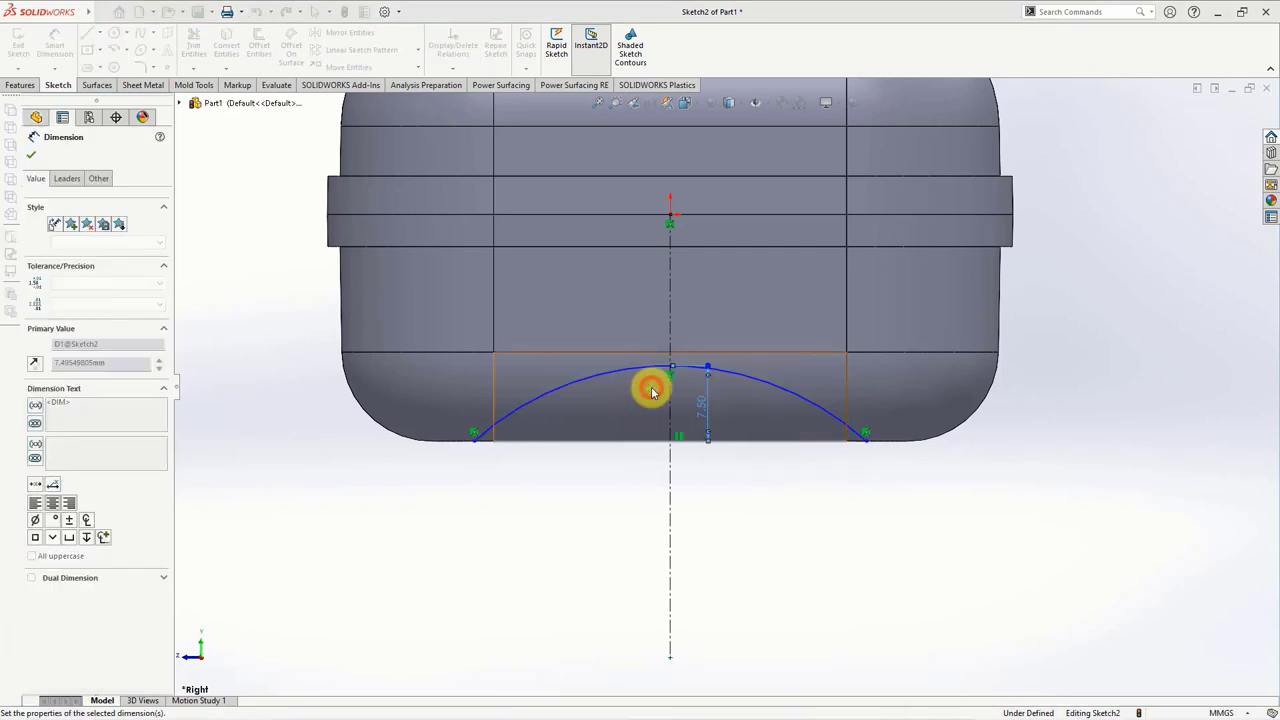
left_click(706, 488)
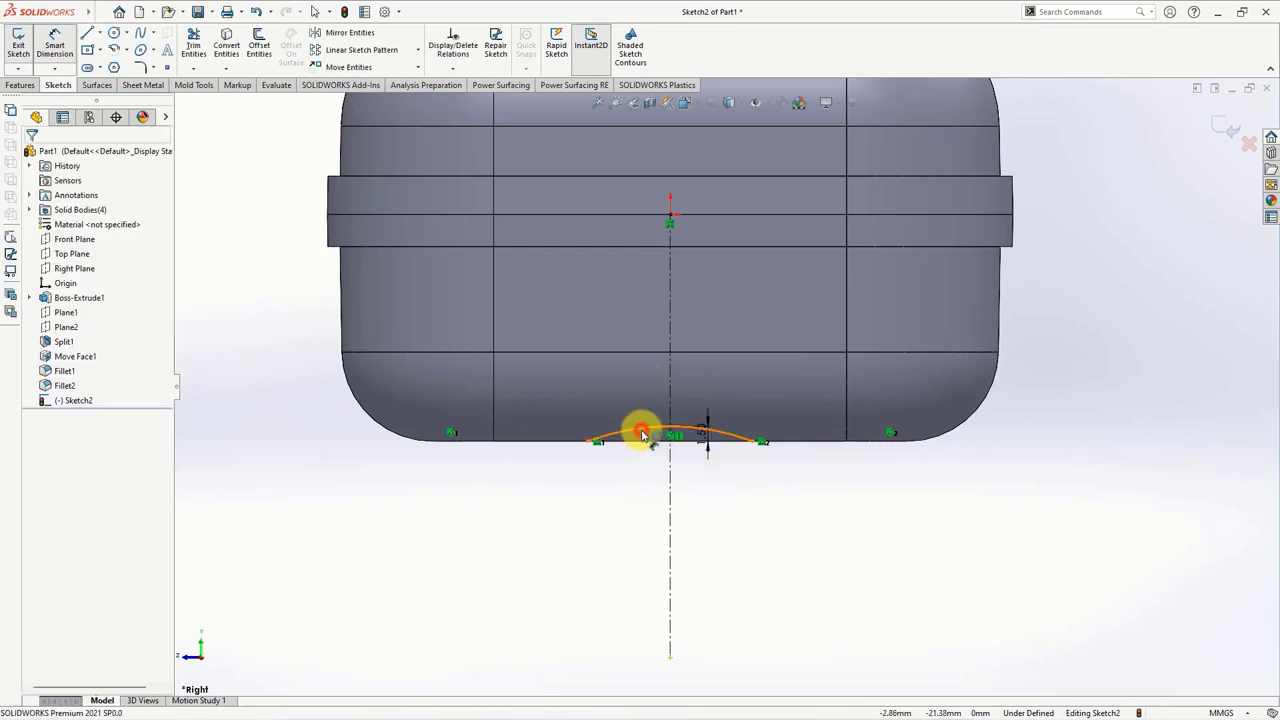
left_click(643, 435)
left_click(630, 388)
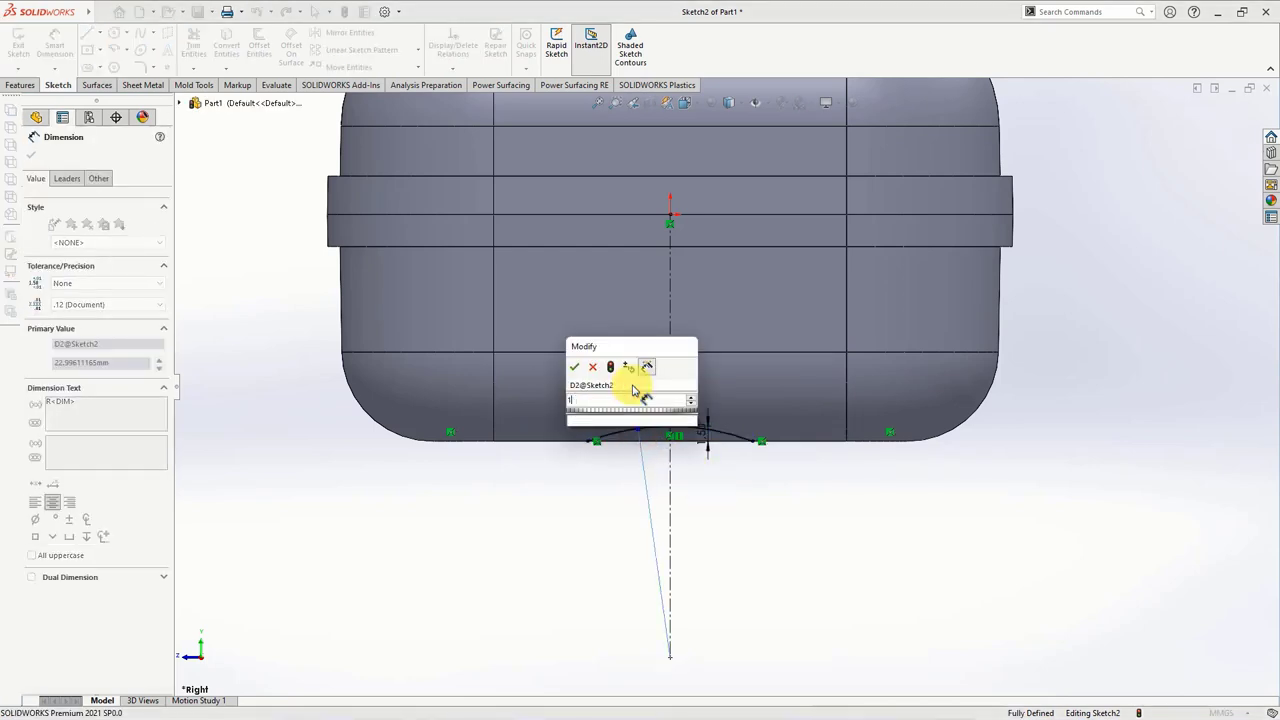
type("15")
key("Return")
left_click(633, 483)
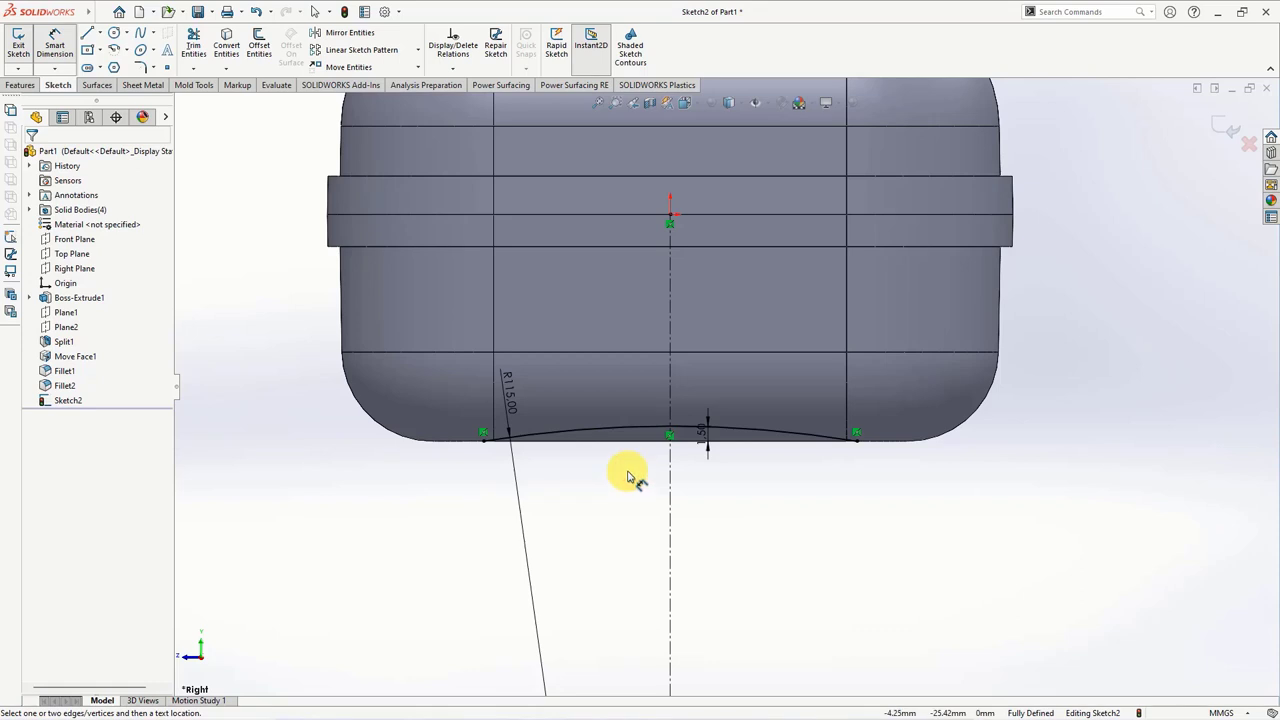
- Offset the arc 9 mm to create a parallel copy below it
left_click(258, 45)
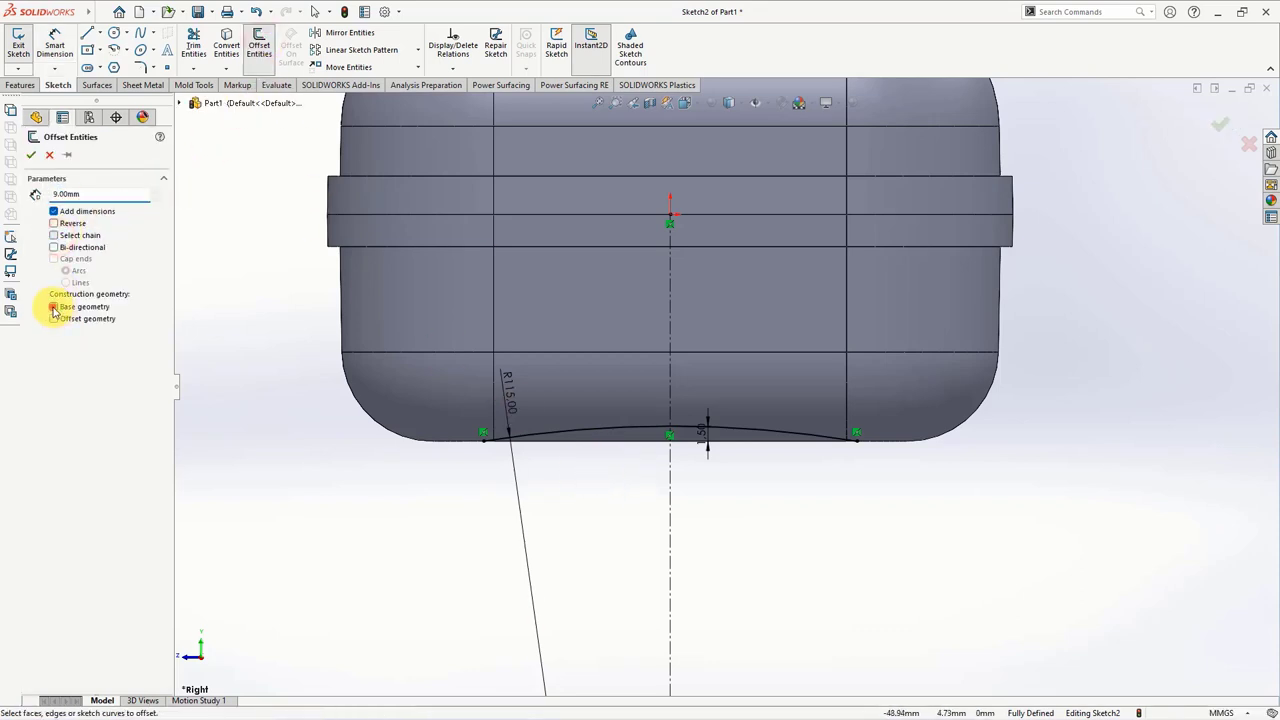
left_click(584, 430)
left_click(588, 435)
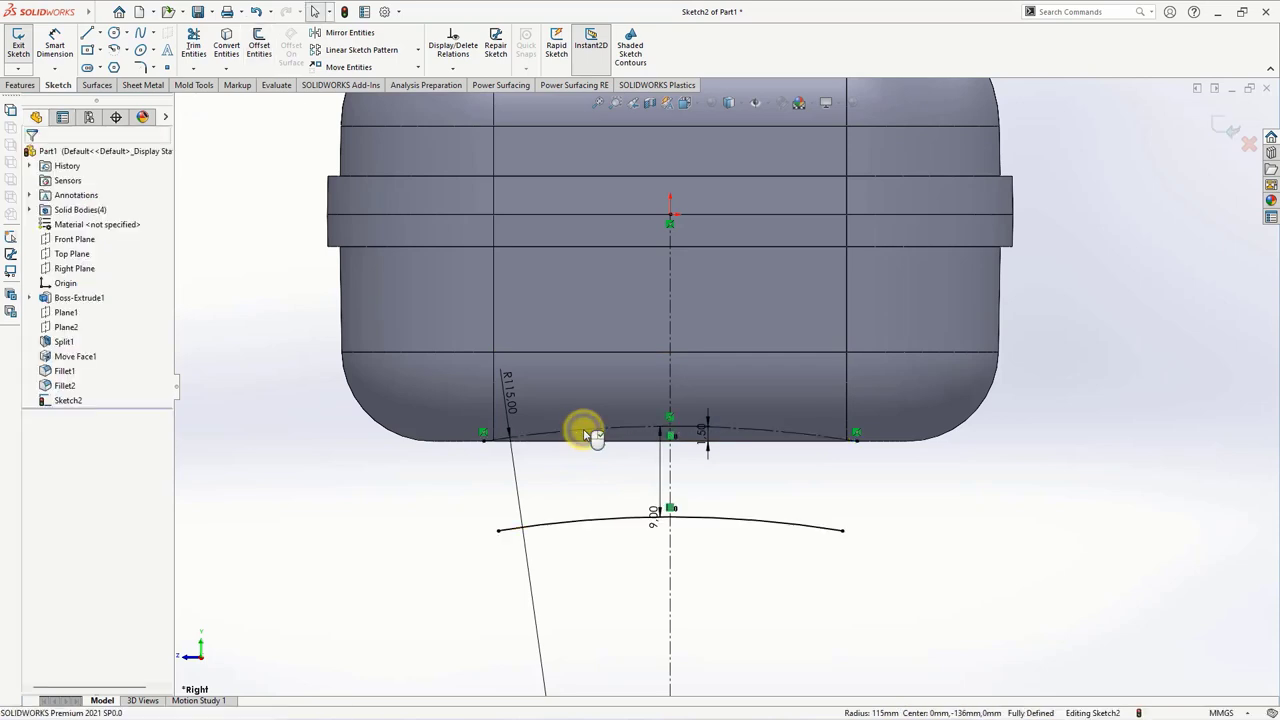
- Swept-cut an 8 mm circular-profile drain slot along the arc sketch through the box bottom
left_click(1226, 126)
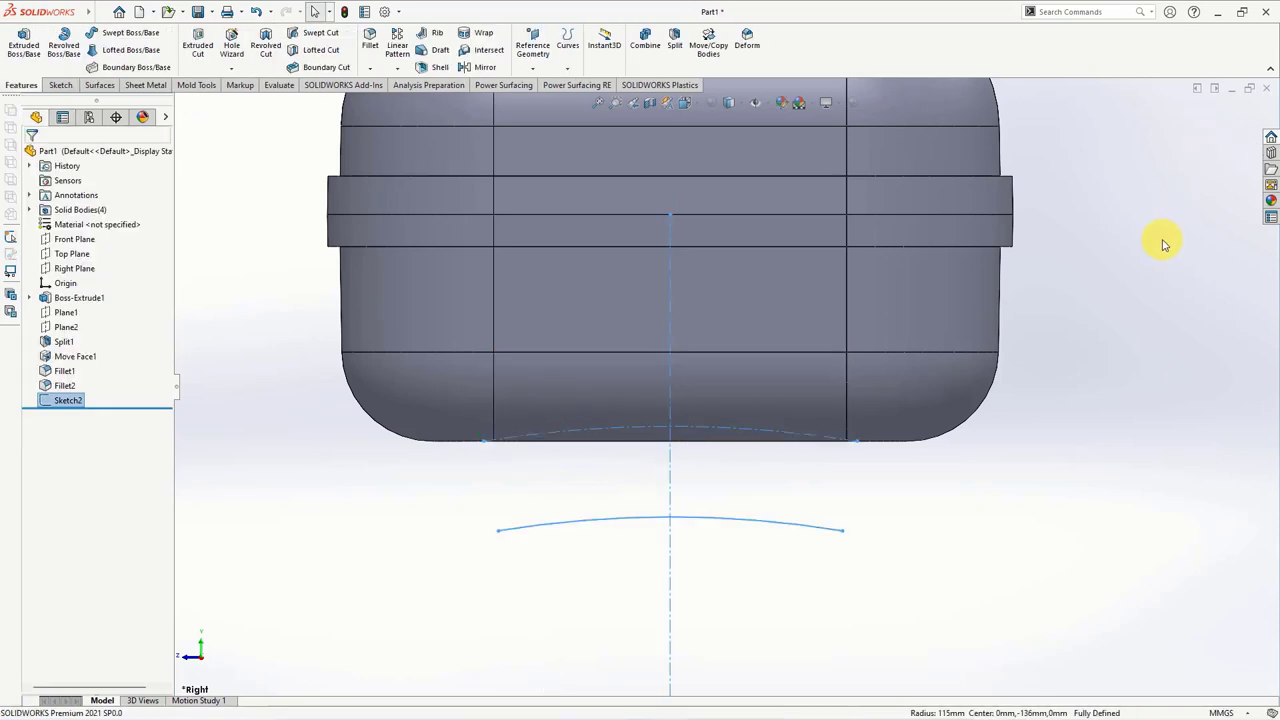
middle_click_drag(1080, 286, 1066, 256)
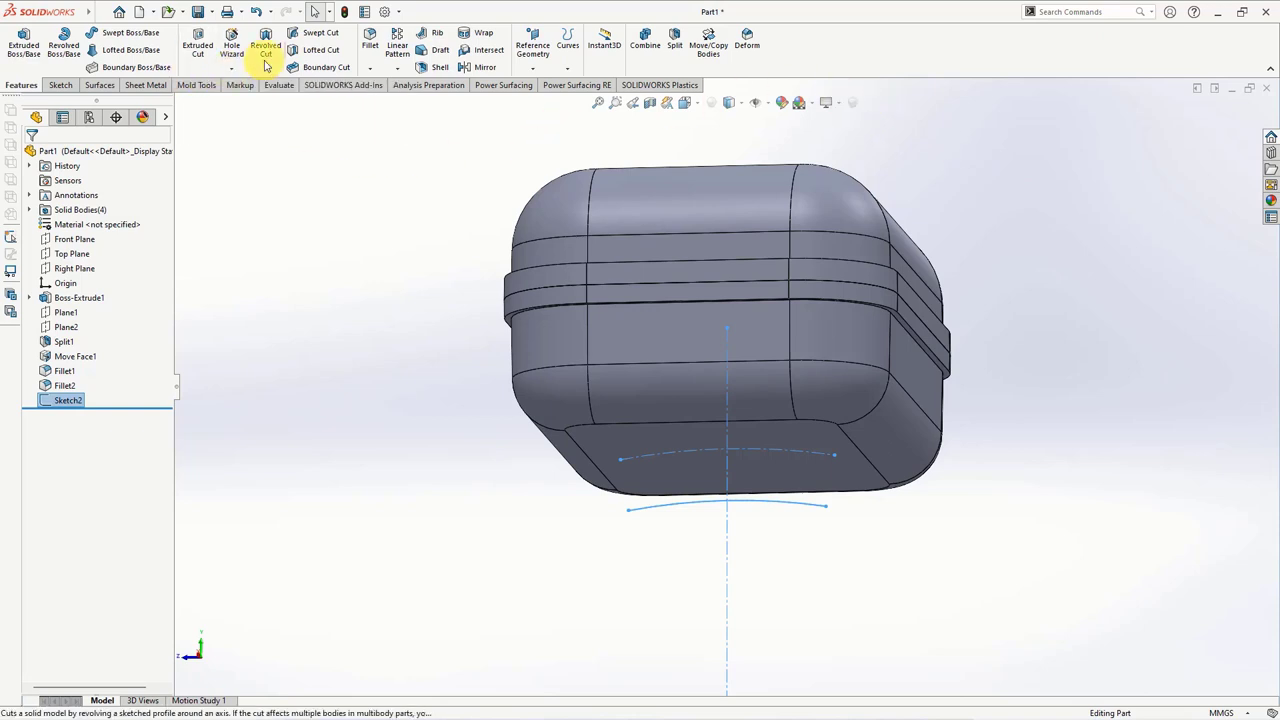
left_click(305, 32)
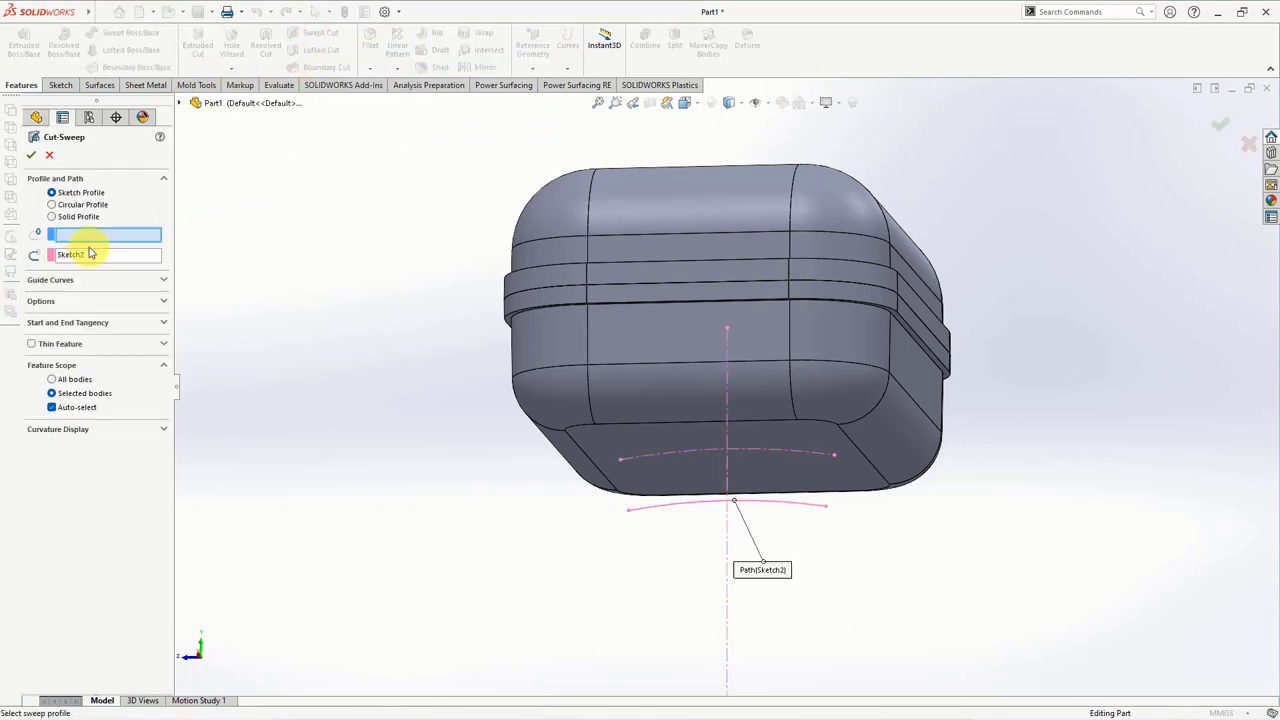
right_click(86, 252)
left_click(79, 238)
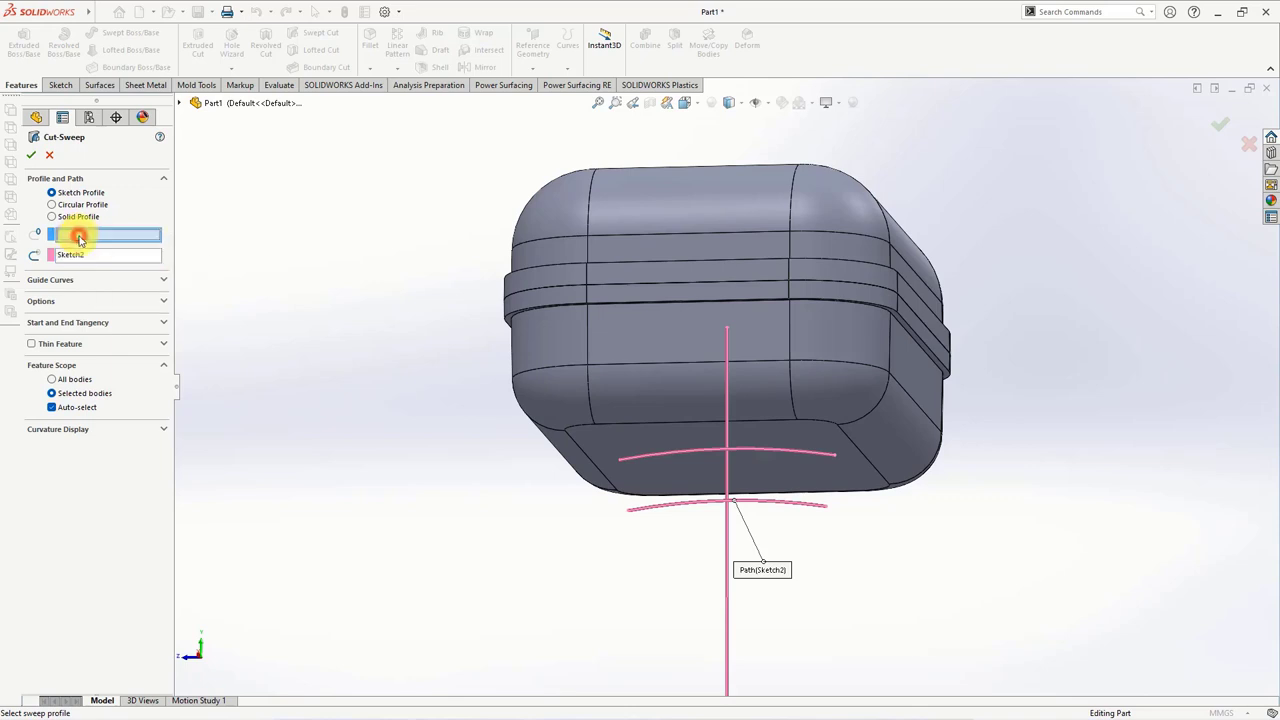
left_click(53, 205)
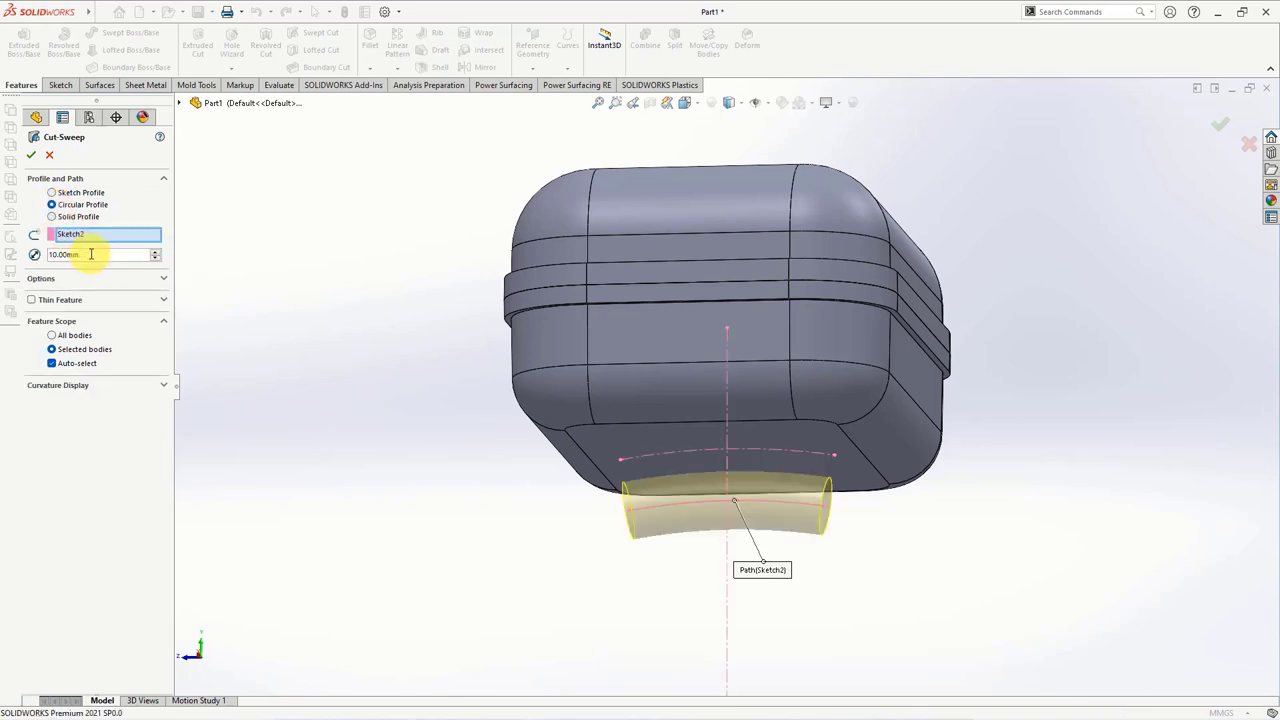
type("18")
key("Return")
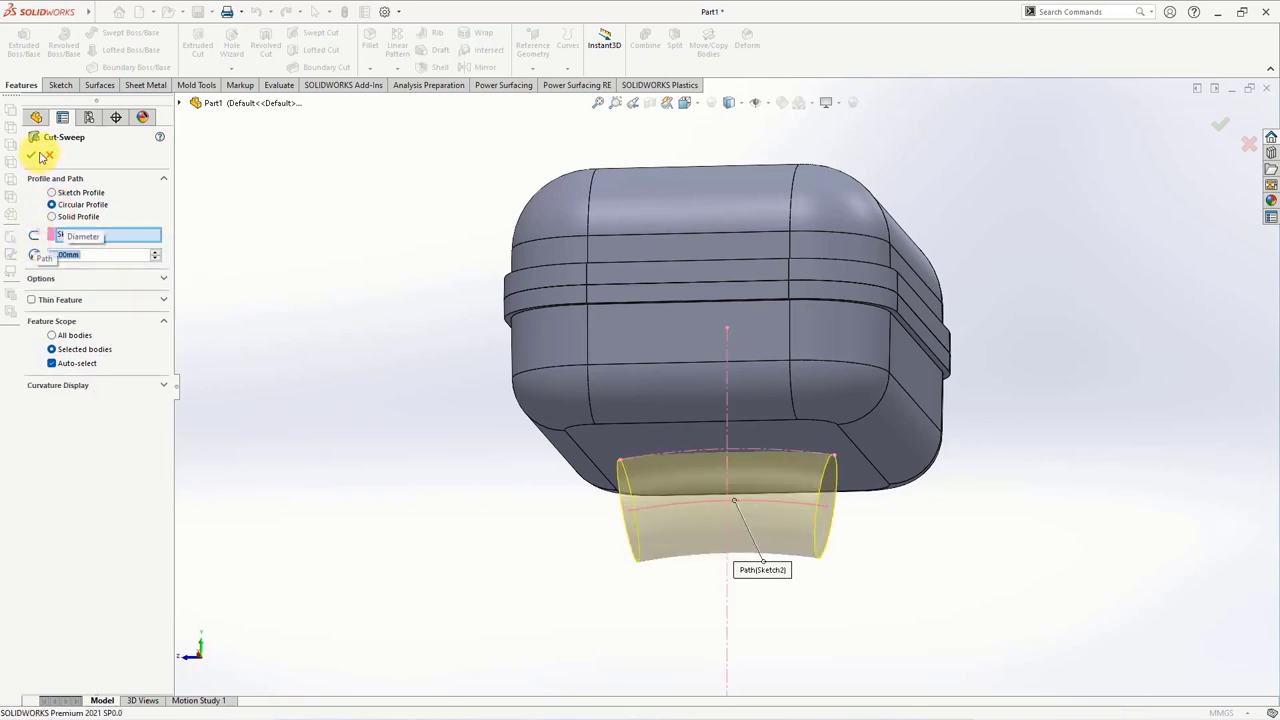
left_click(32, 157)
- Linear-pattern the drain slot cut at 13.5 mm spacing in two directions
middle_click_drag(395, 424, 386, 343)
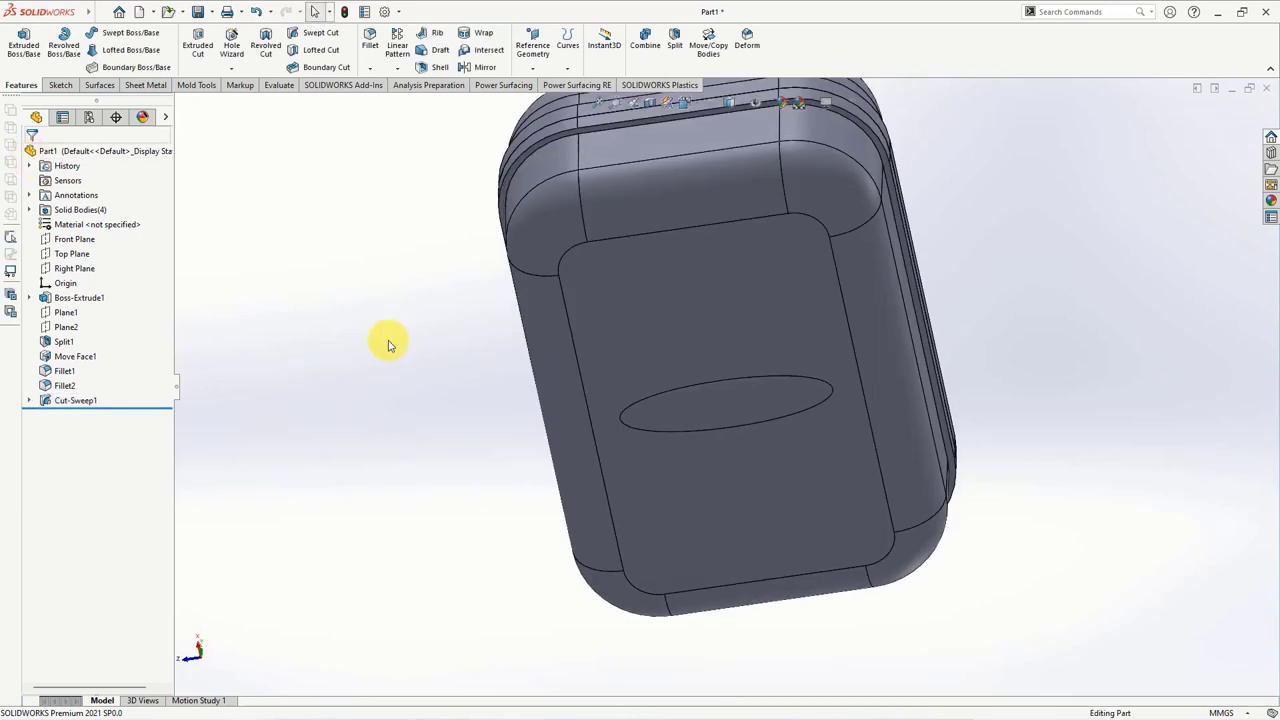
left_click(395, 52)
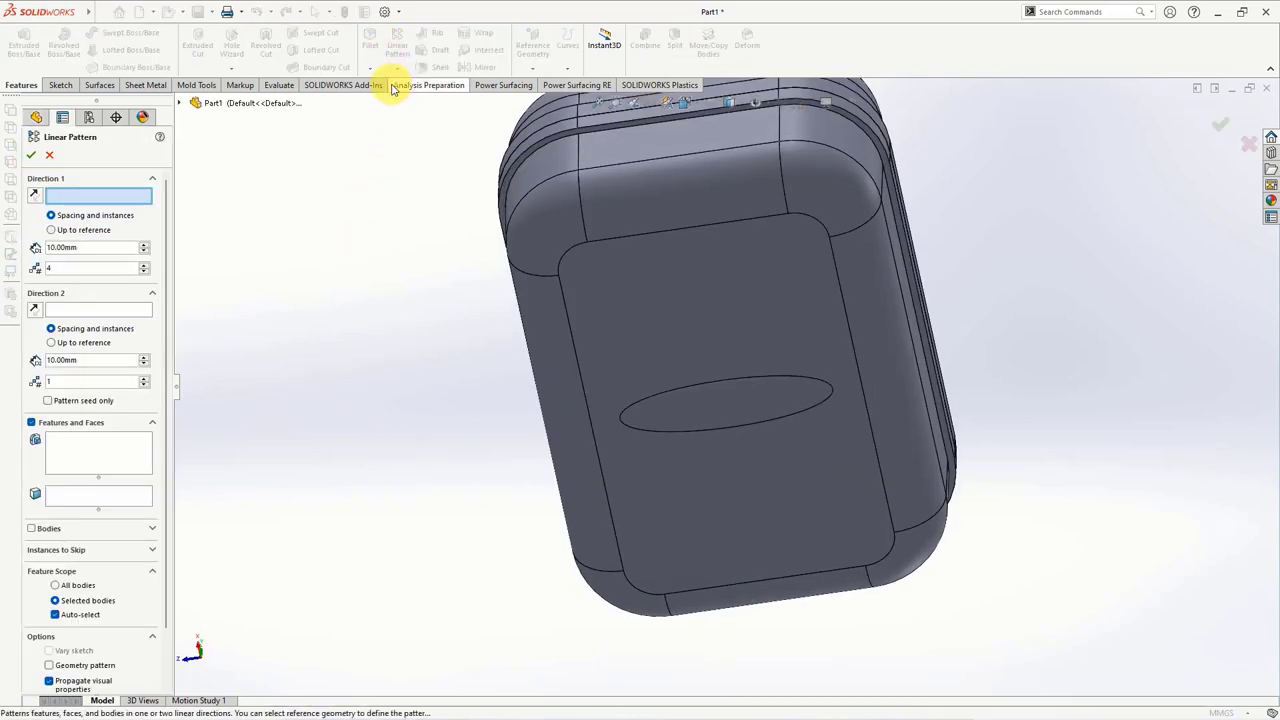
left_click(567, 316)
left_click(905, 514)
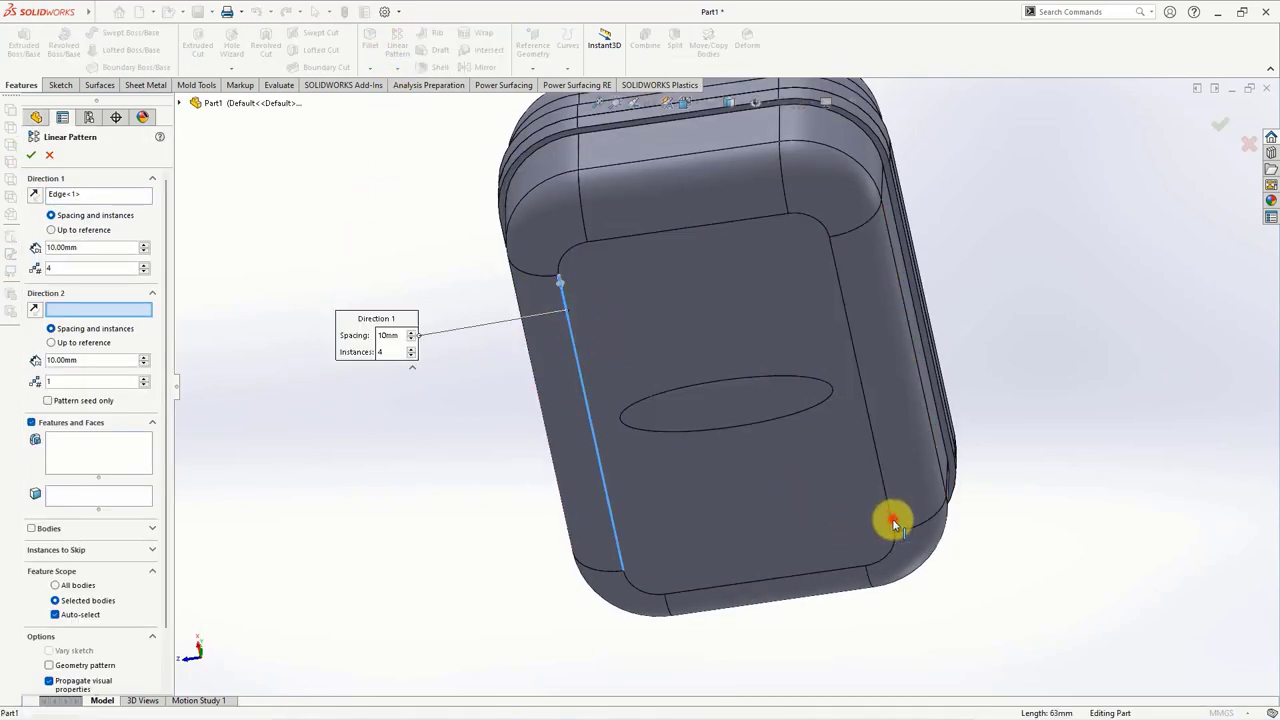
left_click(688, 414)
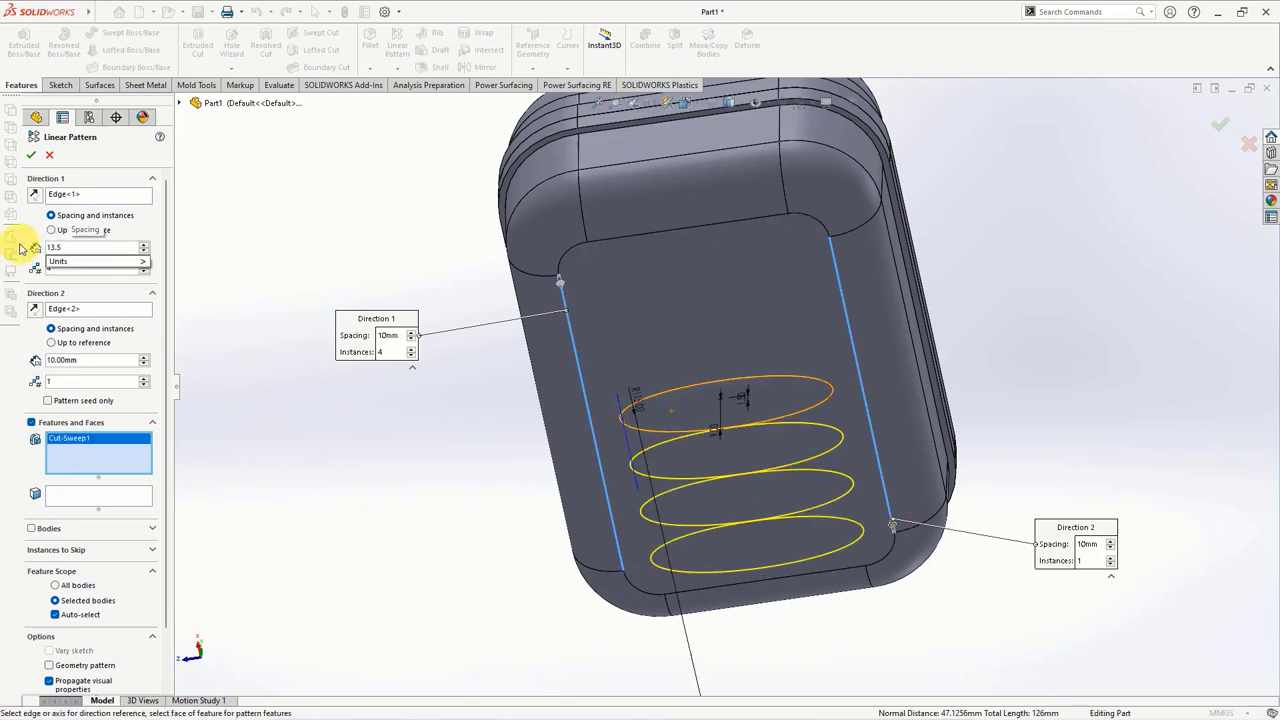
key("Tab")
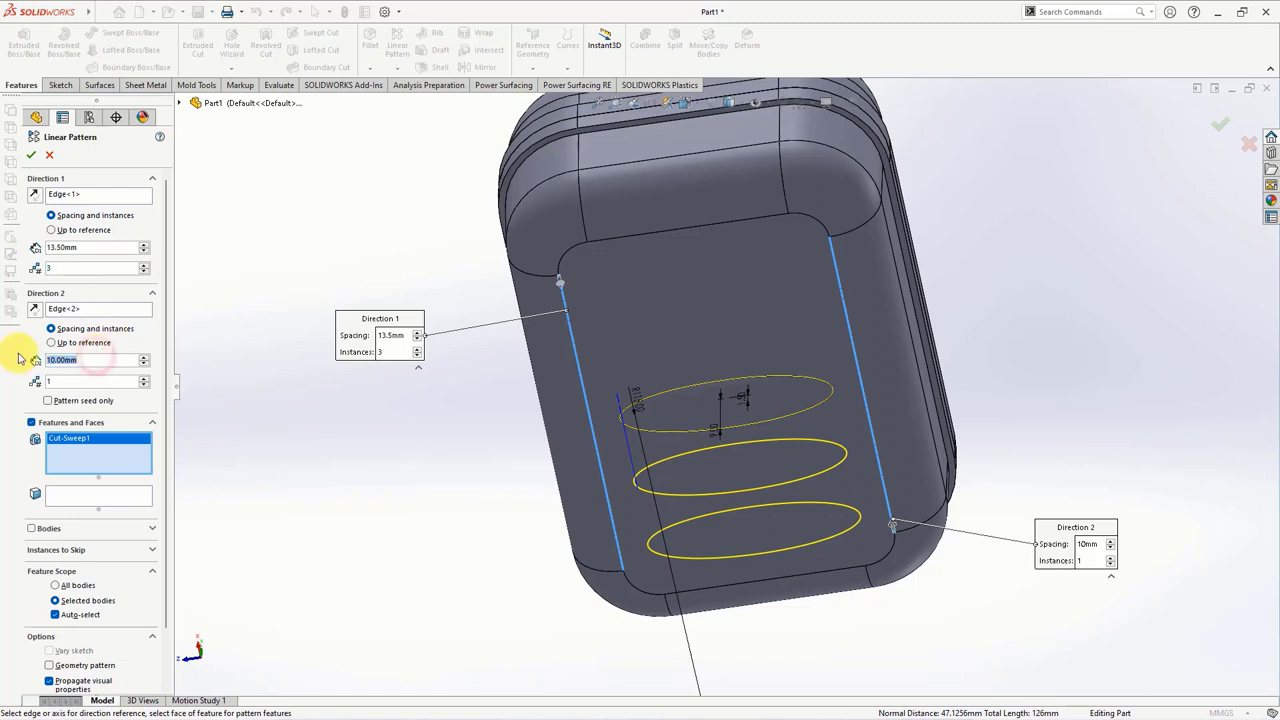
key("Tab")
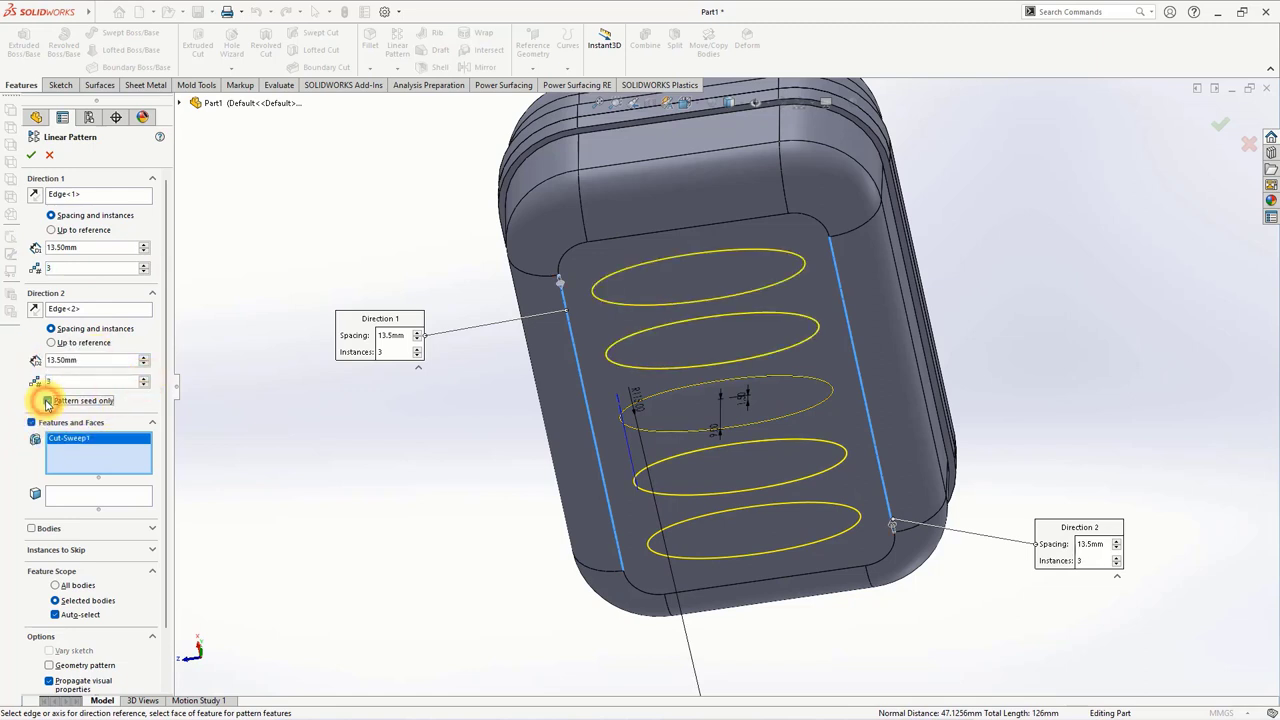
left_click(33, 157)
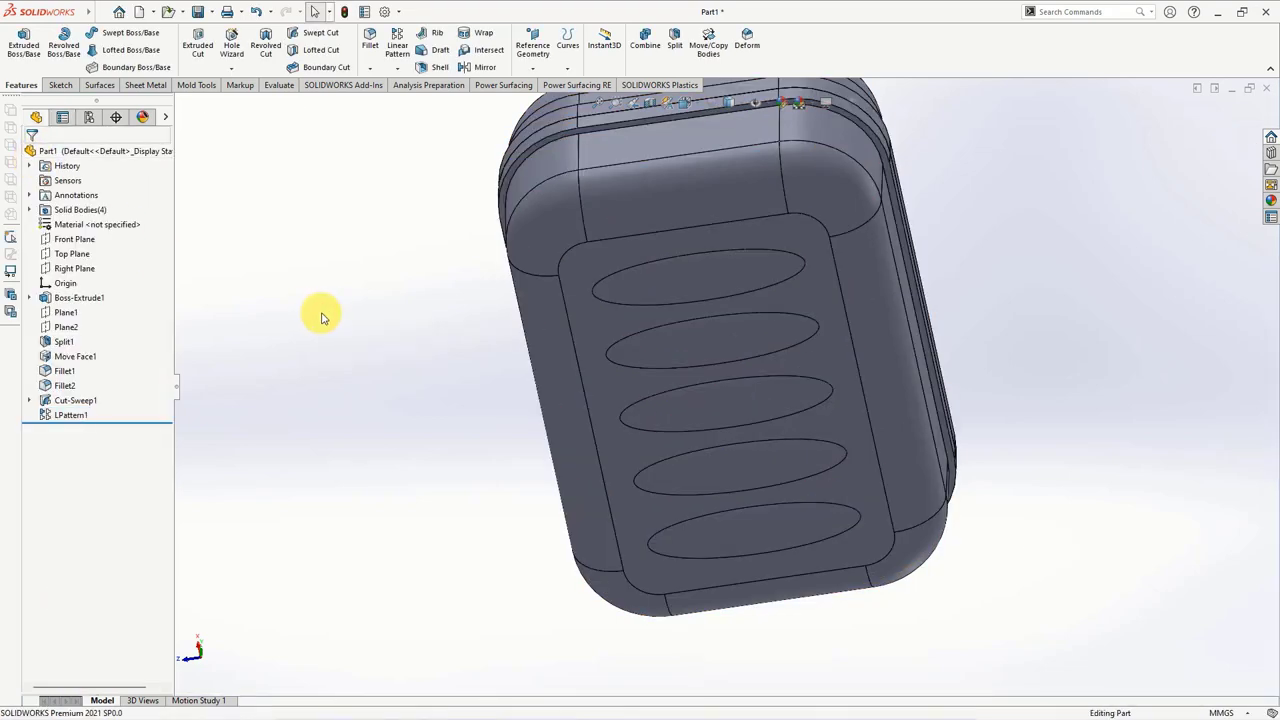
- Combine the two lid pieces into one body and the two base pieces into another
key("ctrl+7")
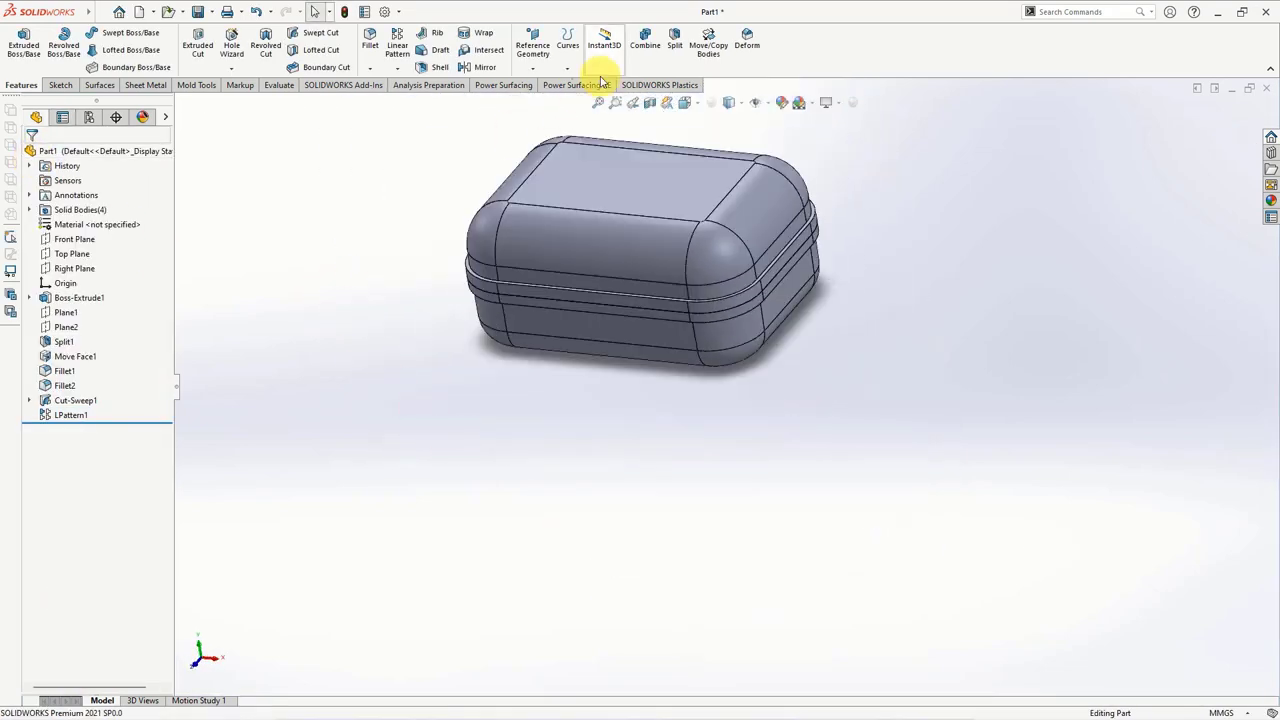
left_click(643, 45)
left_click(594, 289)
left_click(597, 299)
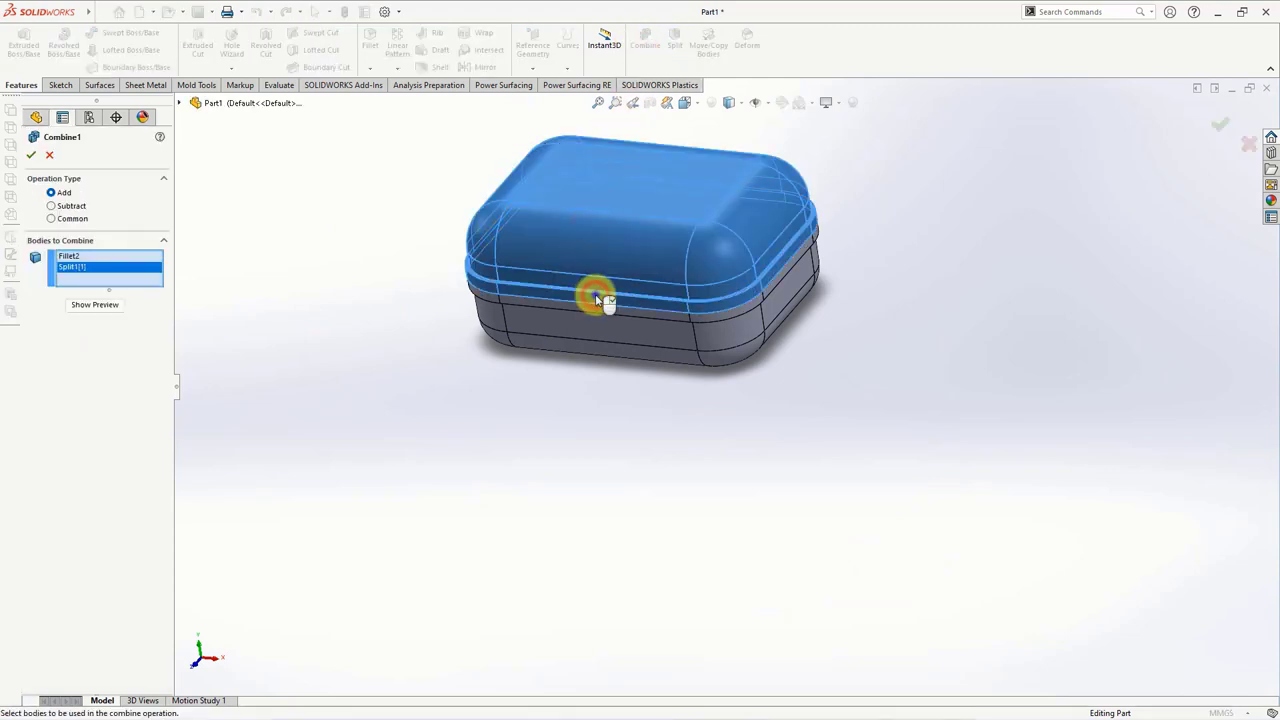
key("Return")
left_click(645, 40)
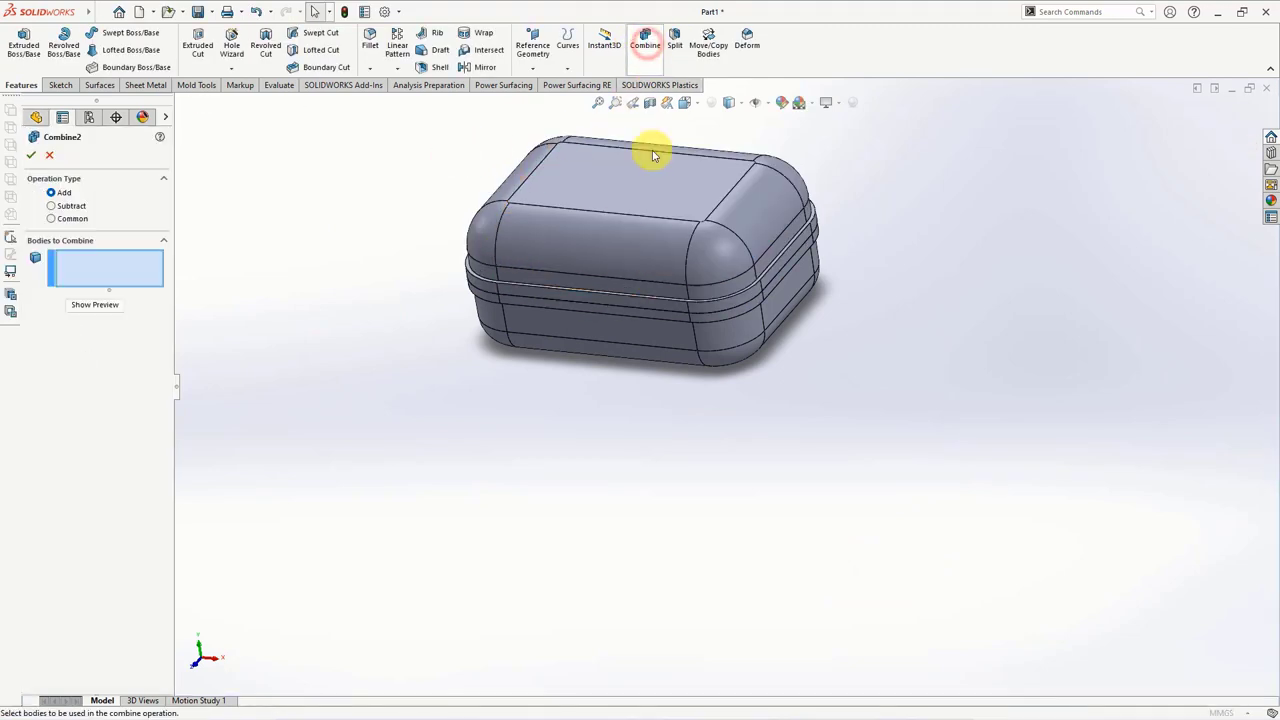
left_click(657, 326)
left_click(655, 314)
key("Return")
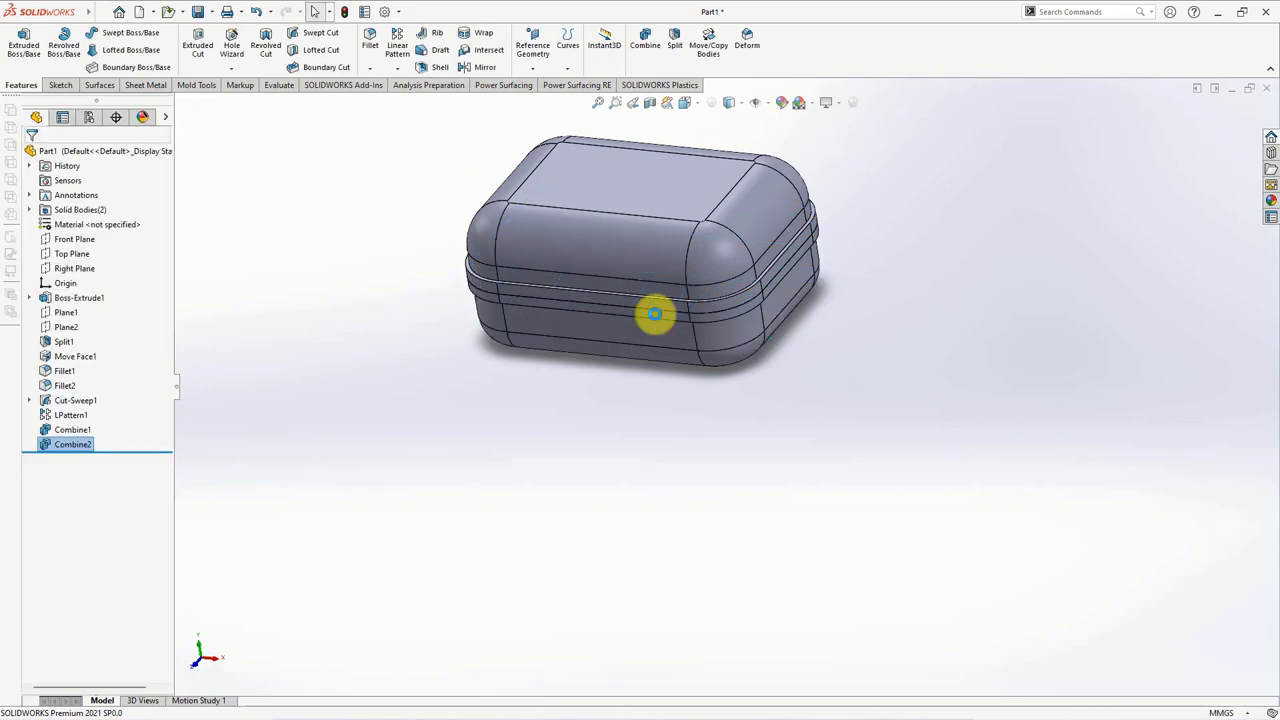
- Hide the lid body and shell the base to 0.8 mm, leaving its top face open
left_click(557, 242)
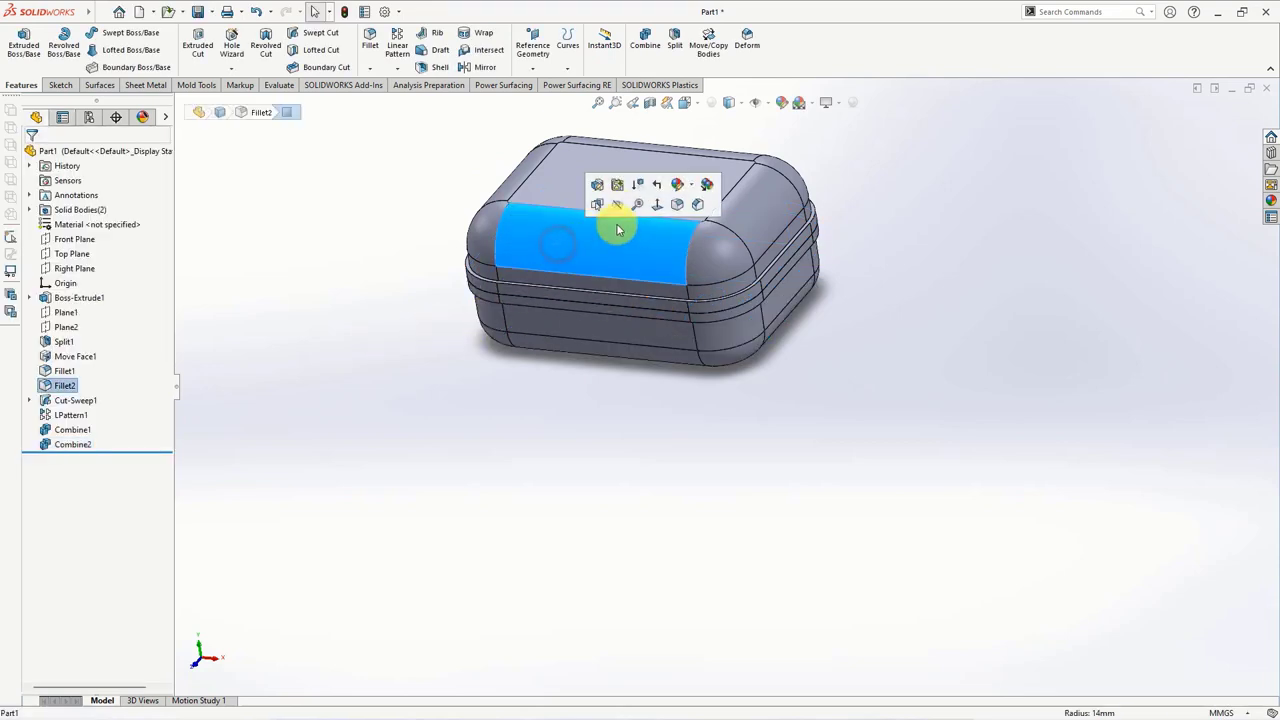
left_click(883, 342)
middle_click_drag(810, 172, 739, 292, "ctrl")
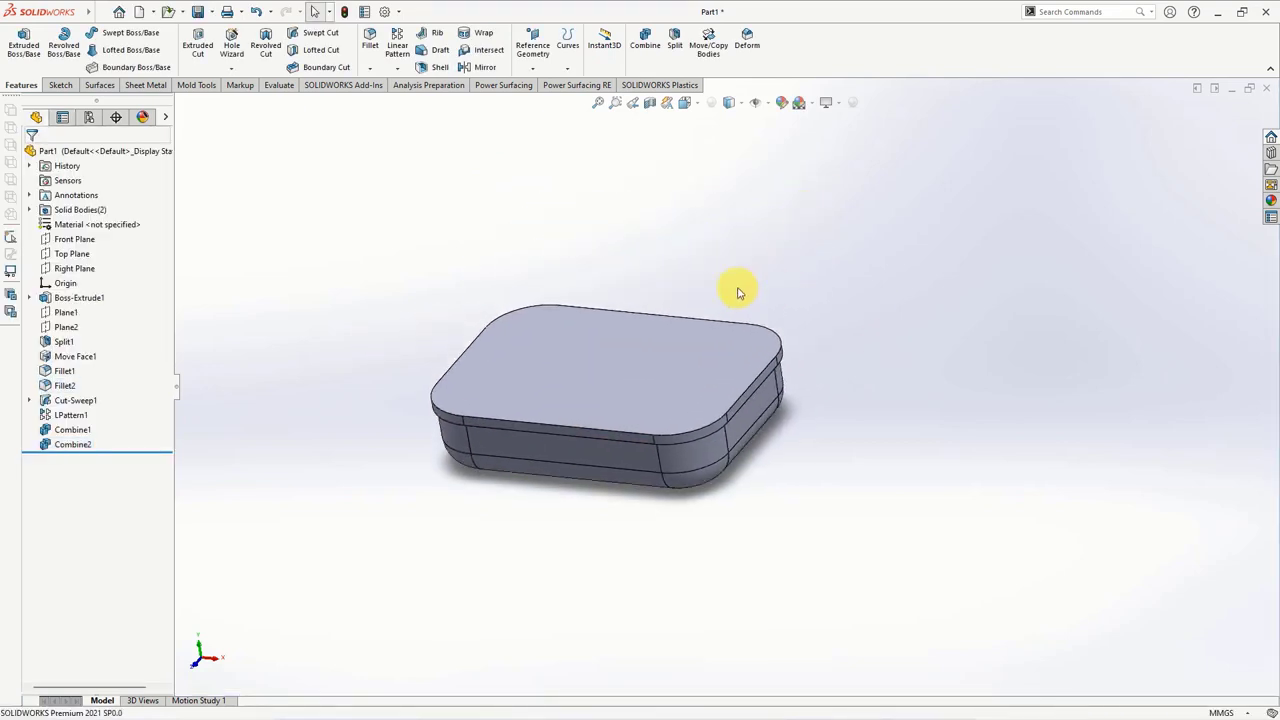
left_click(430, 67)
type("0.8")
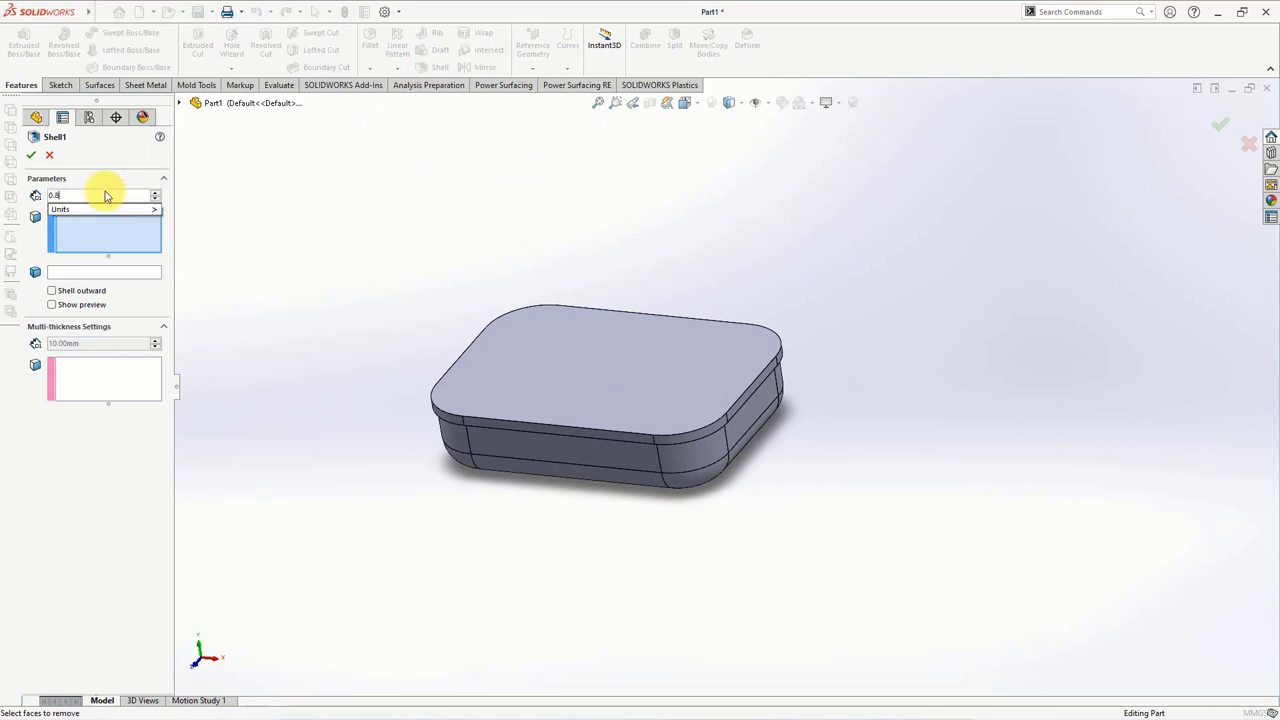
left_click(545, 387)
left_click(52, 285)
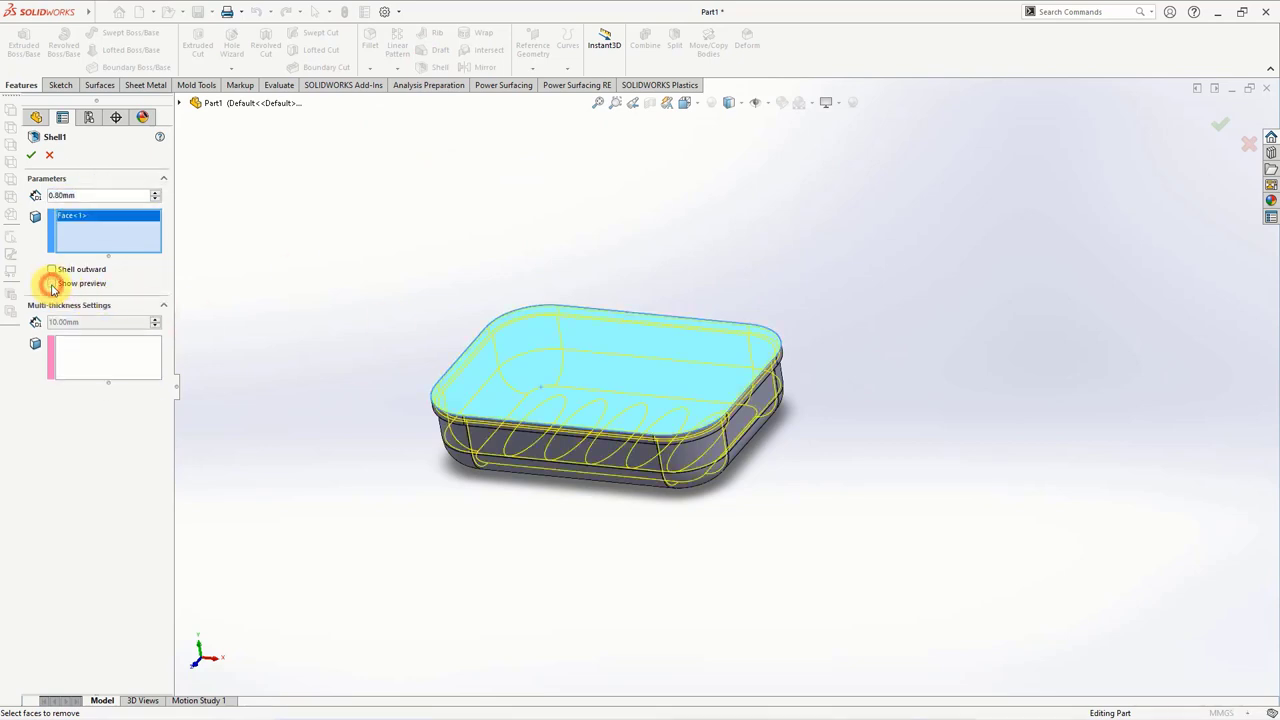
left_click(32, 158)
- Confirm the first shell, hide the Combine1 body and rotate to the underside
left_click(266, 232)
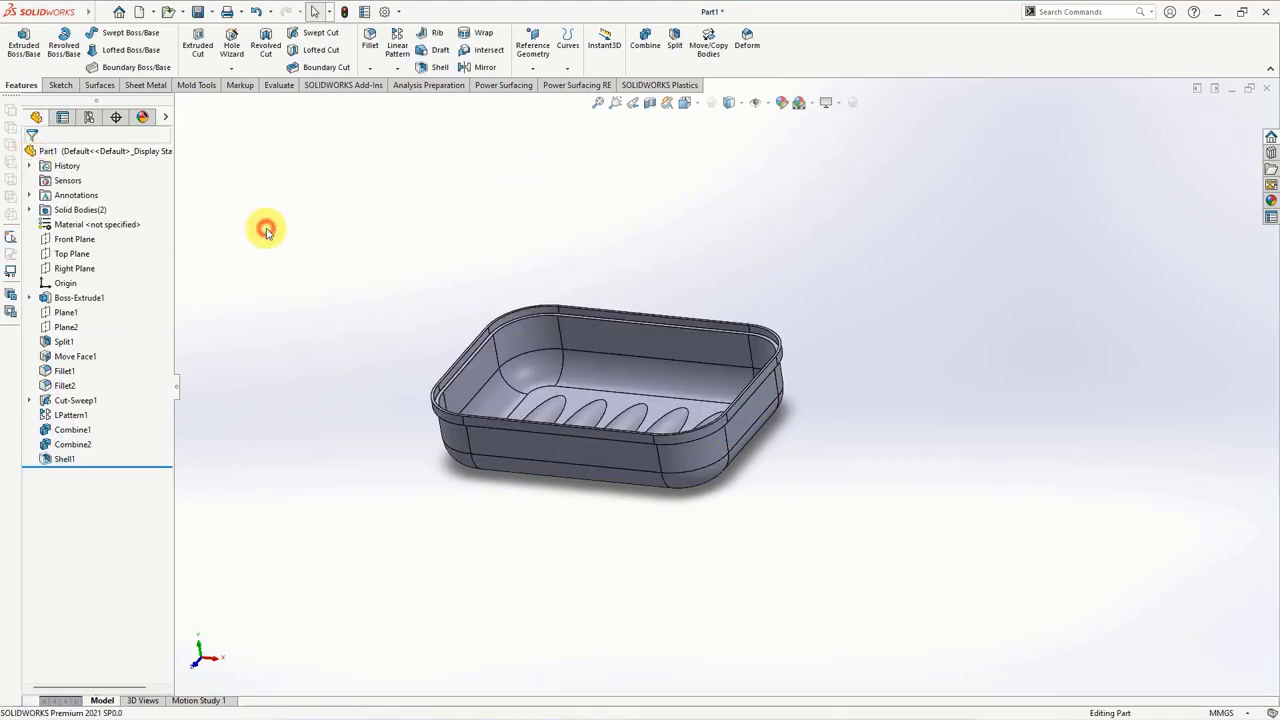
left_click(30, 210)
left_click(85, 224)
left_click(73, 204)
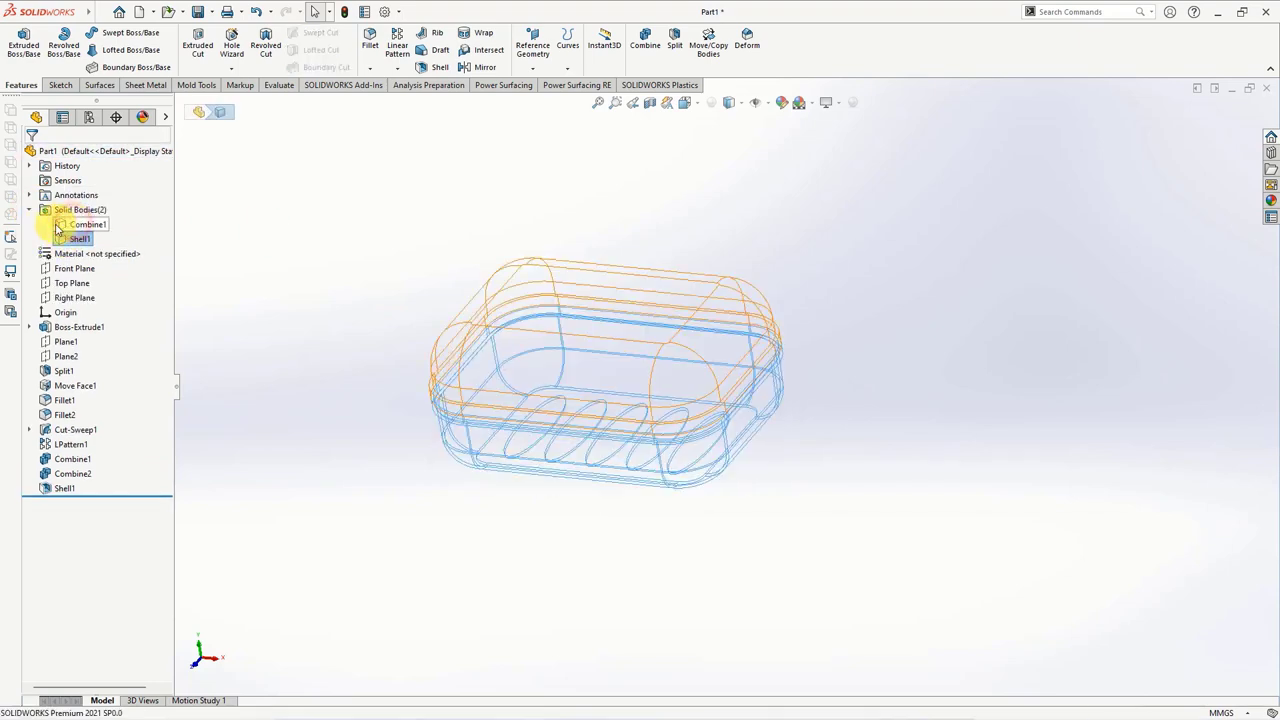
key("Down")
key("Down")
key("Down")
key("Down")
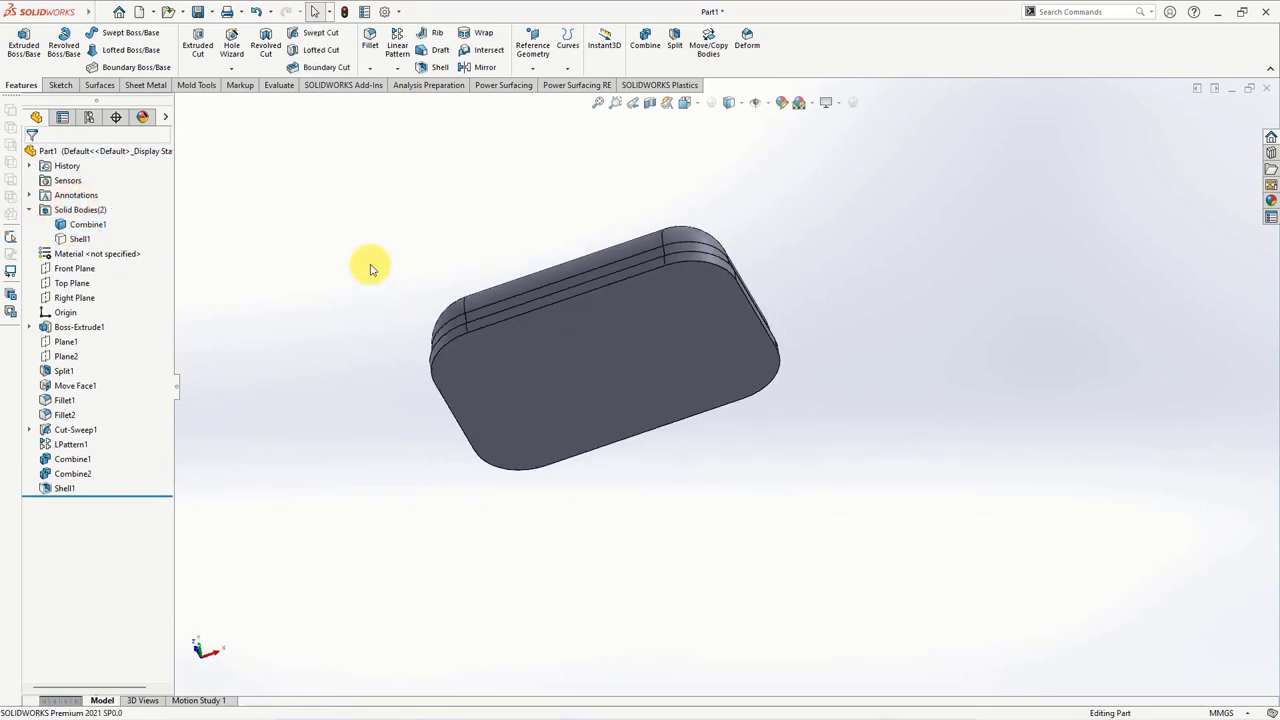
key("Down")
- Shell the remaining body 0.80 mm with its bottom face open, then hide Shell1
left_click(435, 72)
left_click(526, 352)
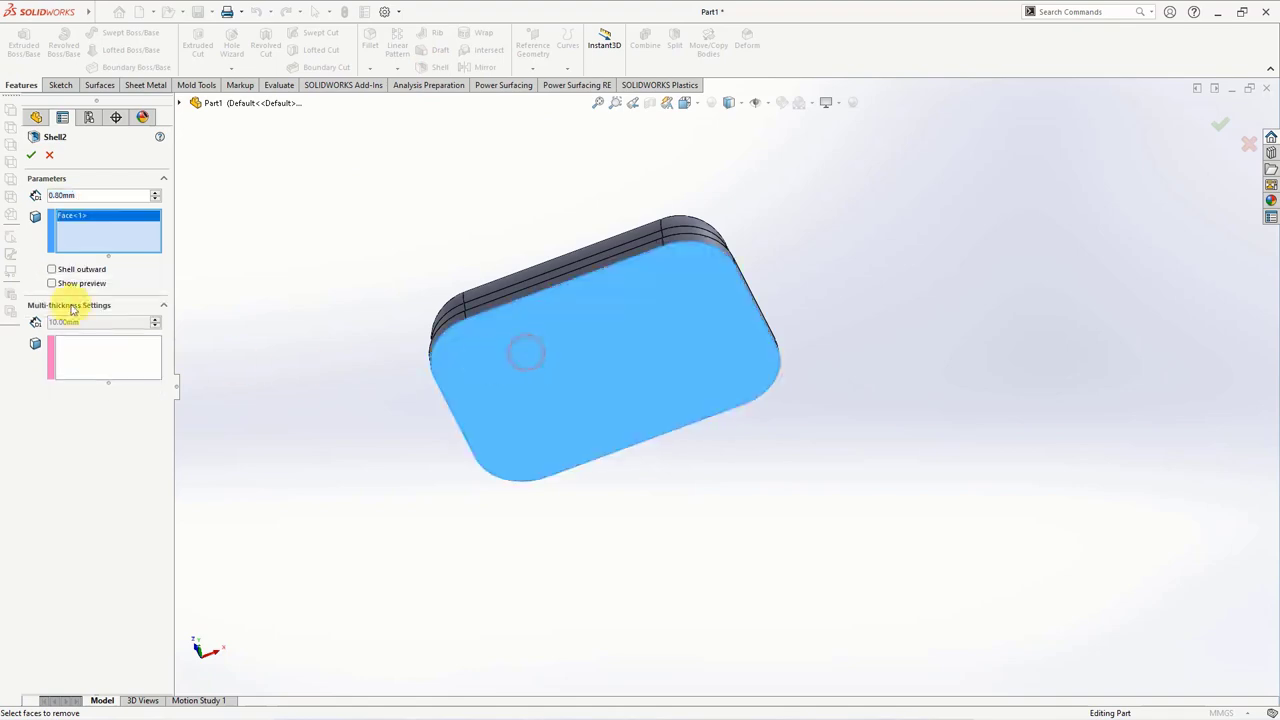
left_click(52, 284)
left_click(29, 158)
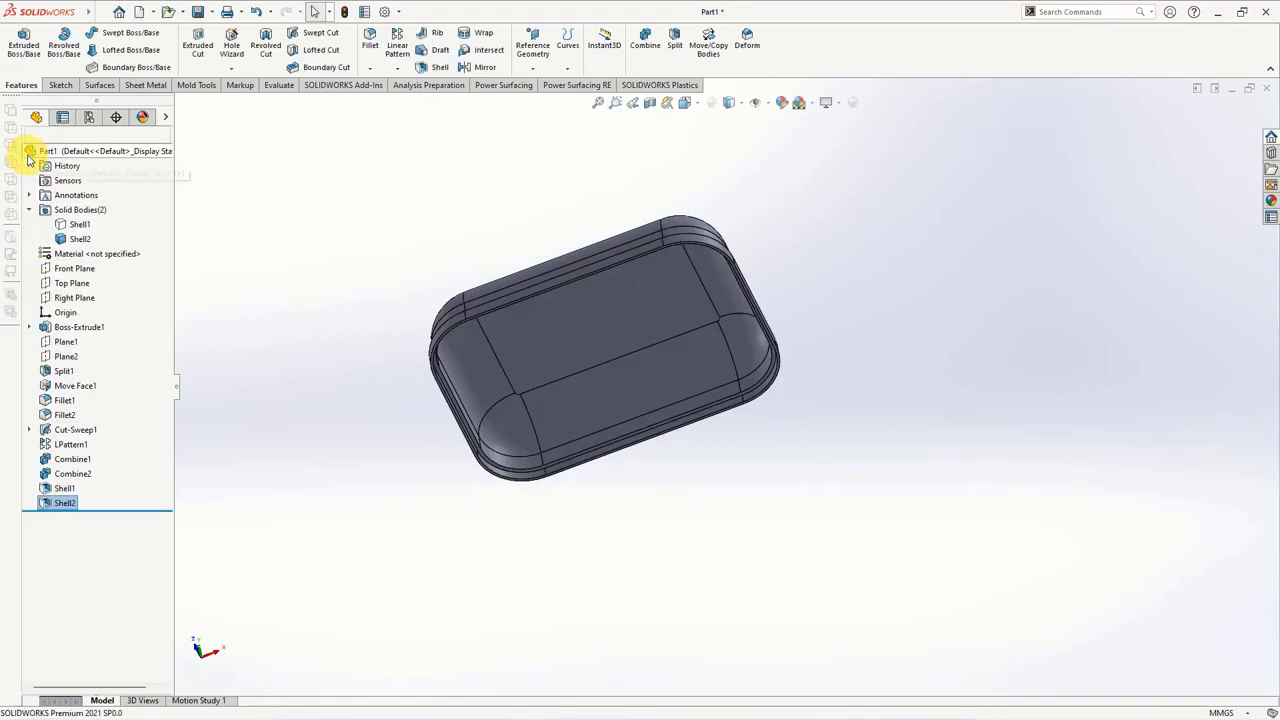
left_click(93, 224)
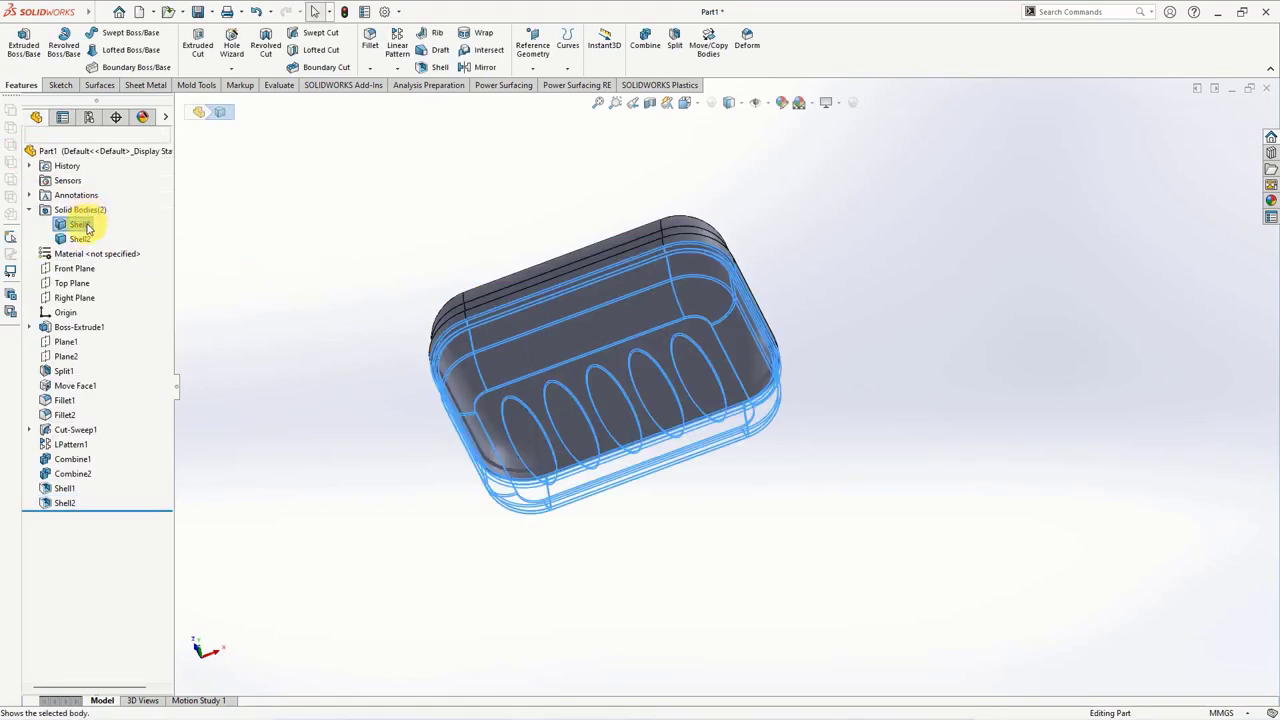
left_click(77, 237)
scroll(576, 314, "down", 3)
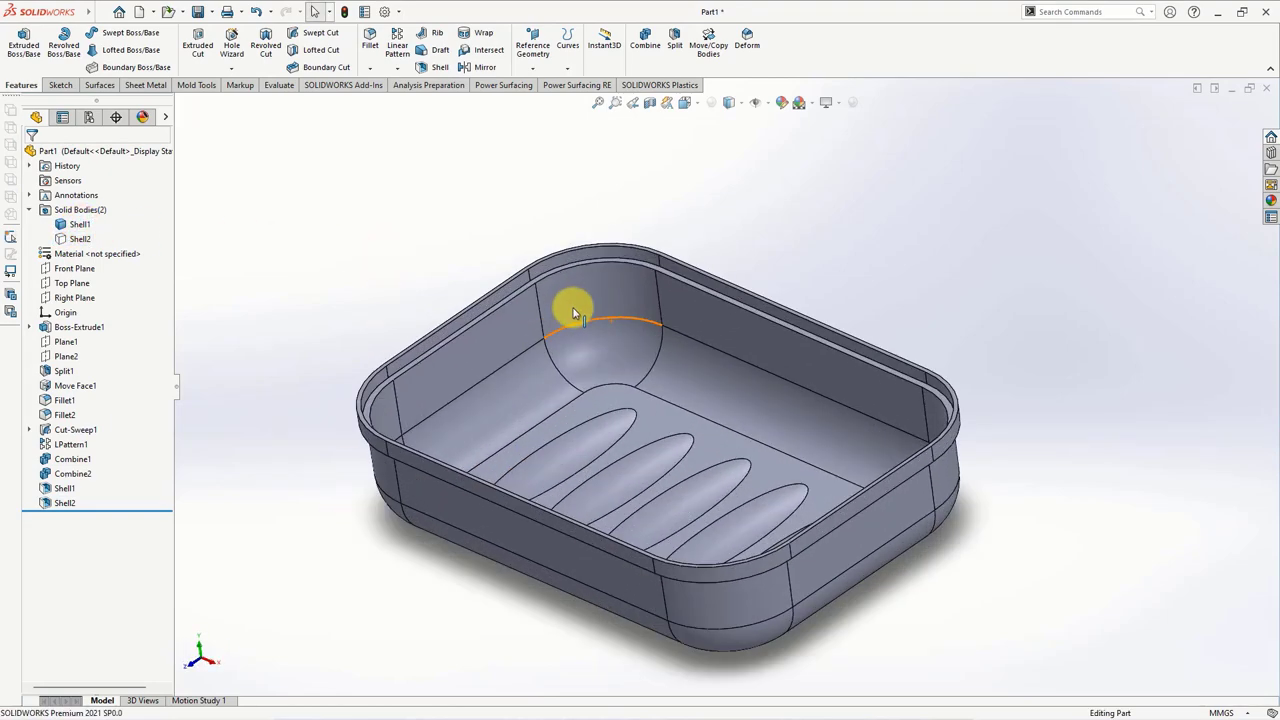
scroll(540, 292, "down", 2)
- Delete and patch the tray's tangent stepped rim faces
left_click(99, 85)
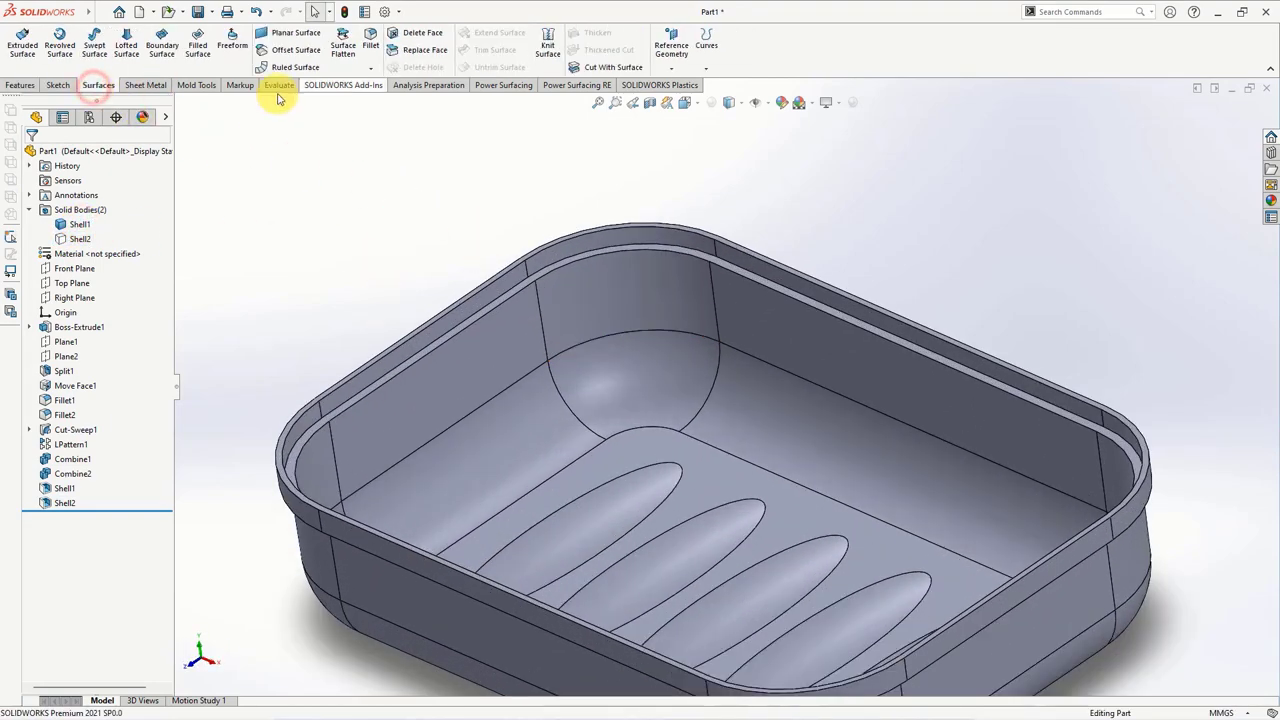
left_click(410, 33)
right_click(514, 282)
left_click(550, 372)
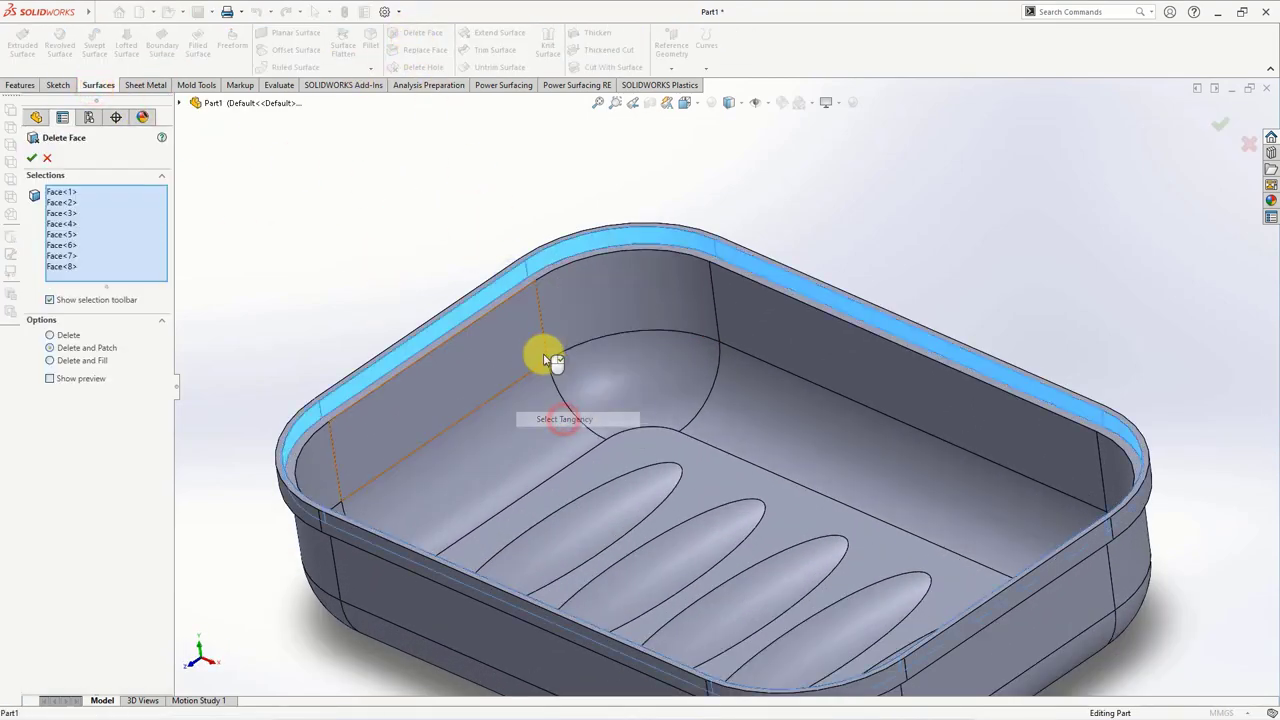
scroll(543, 288, "down", 3)
scroll(545, 290, "down", 2)
left_click(57, 390)
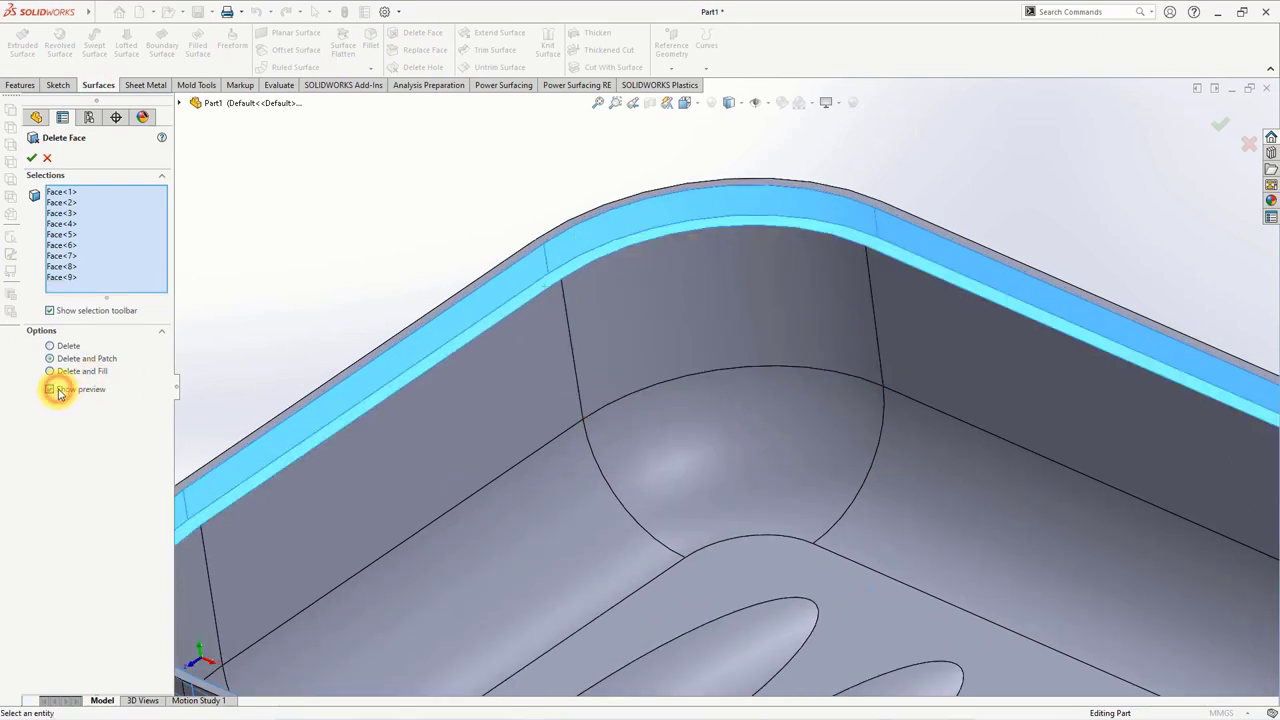
left_click(32, 158)
- Sketch on the tray's top rim face and convert its tangent edges into the sketch
key("f")
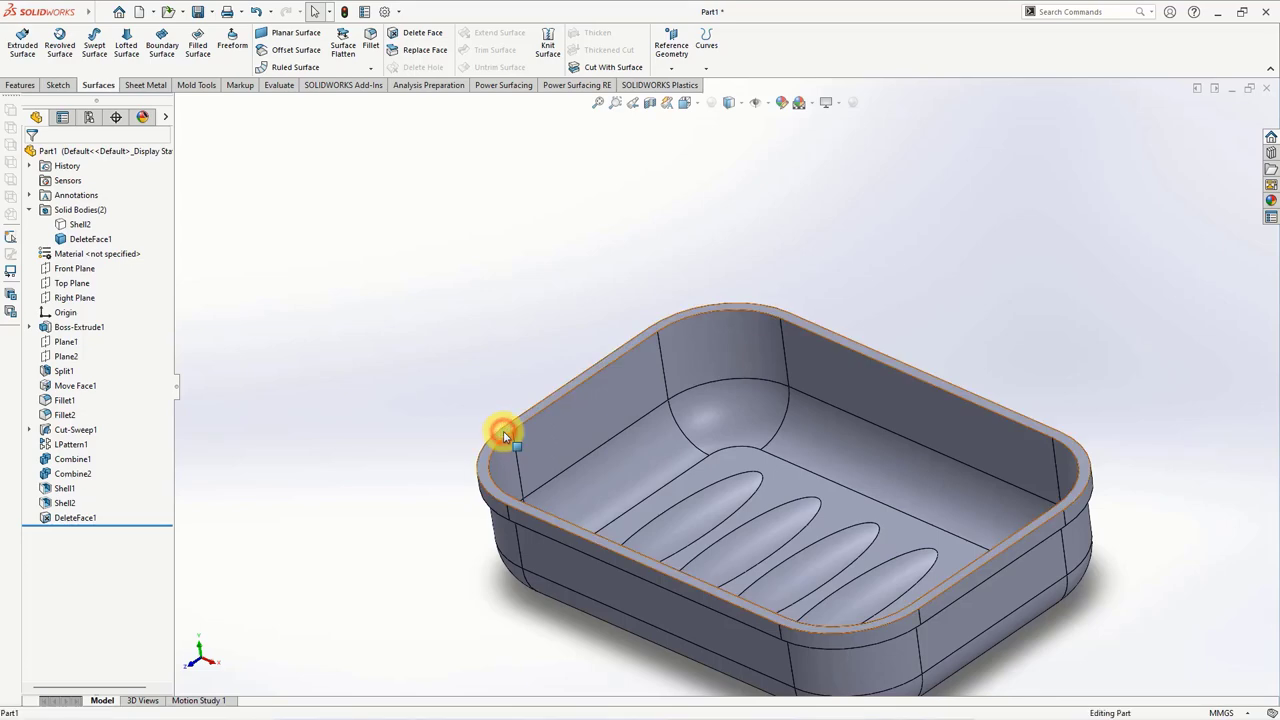
left_click(503, 430)
left_click(551, 401)
middle_click_drag(447, 412, 309, 320)
right_click(400, 251)
left_click(426, 275)
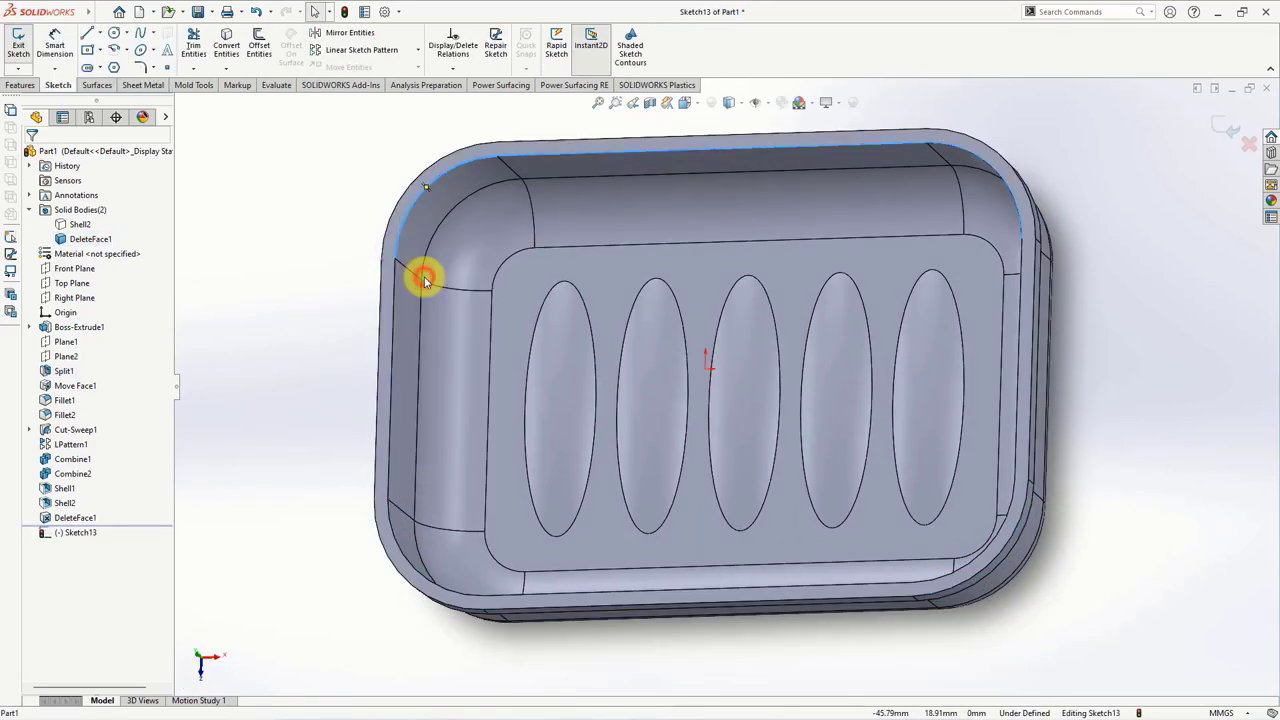
left_click(228, 66)
- Extrude the rim outline 1.20 mm high as a 0.85 mm thin wall
left_click(20, 85)
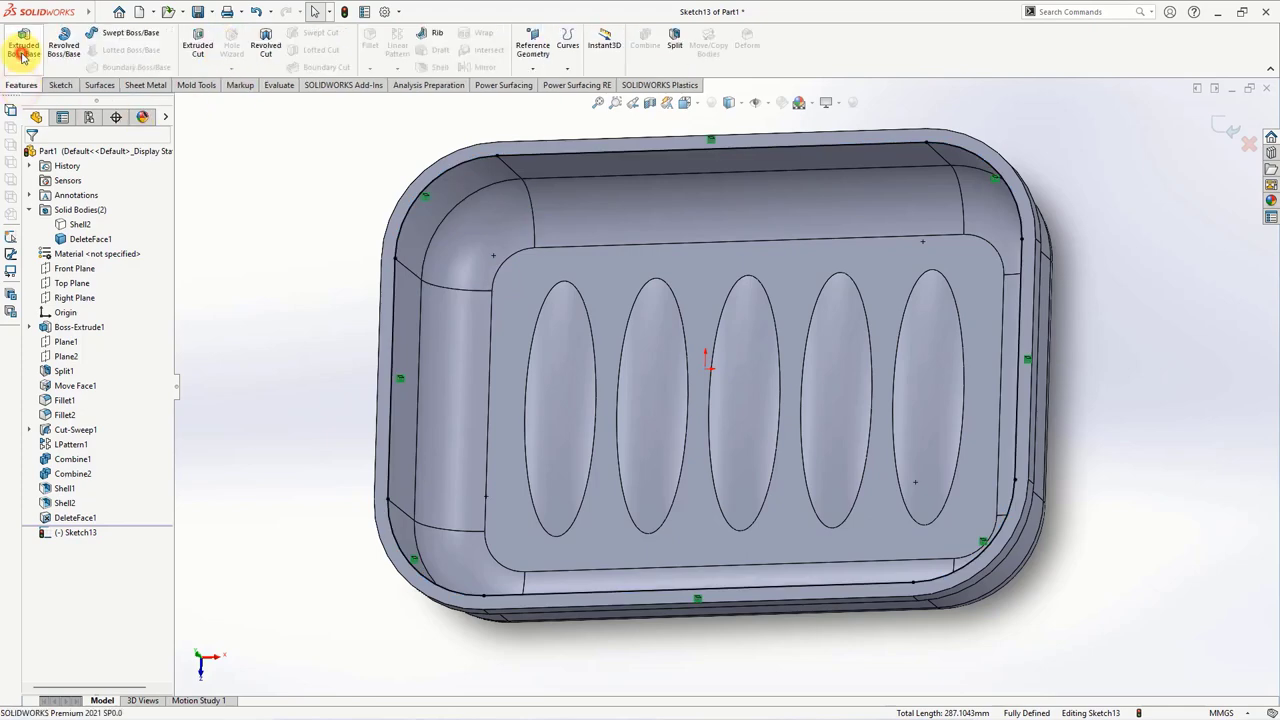
left_click(22, 50)
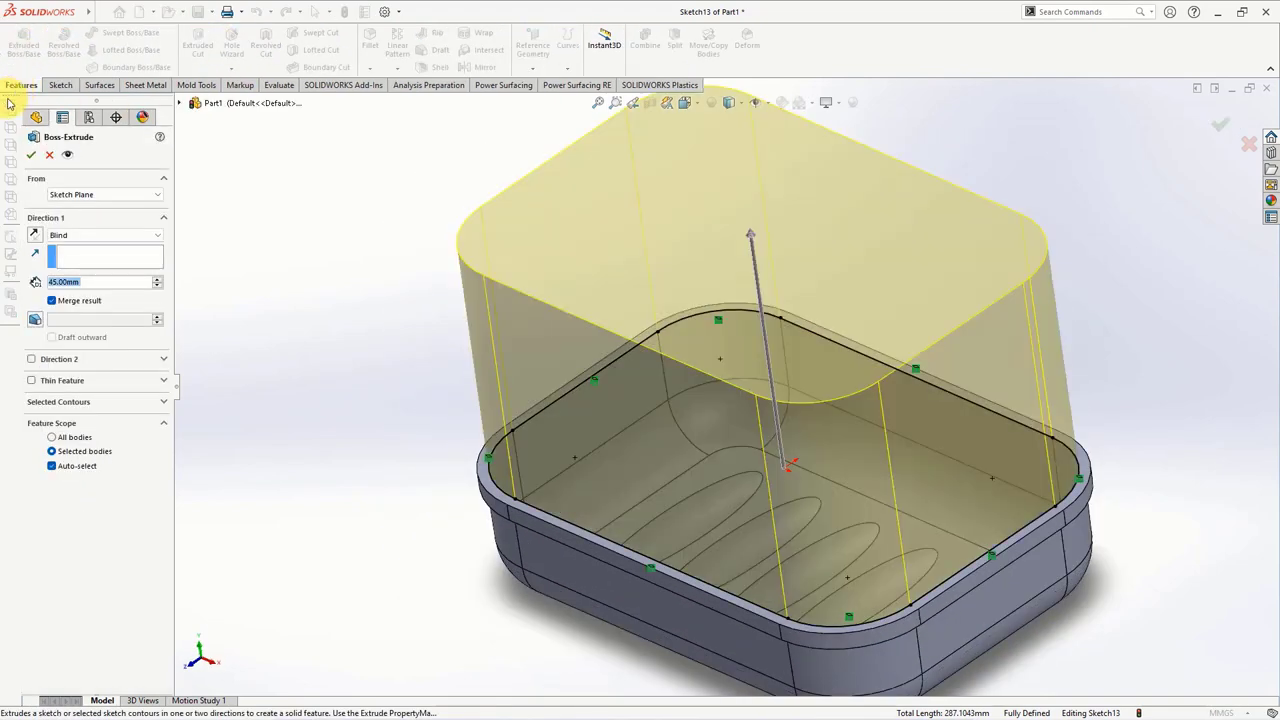
type("1.2")
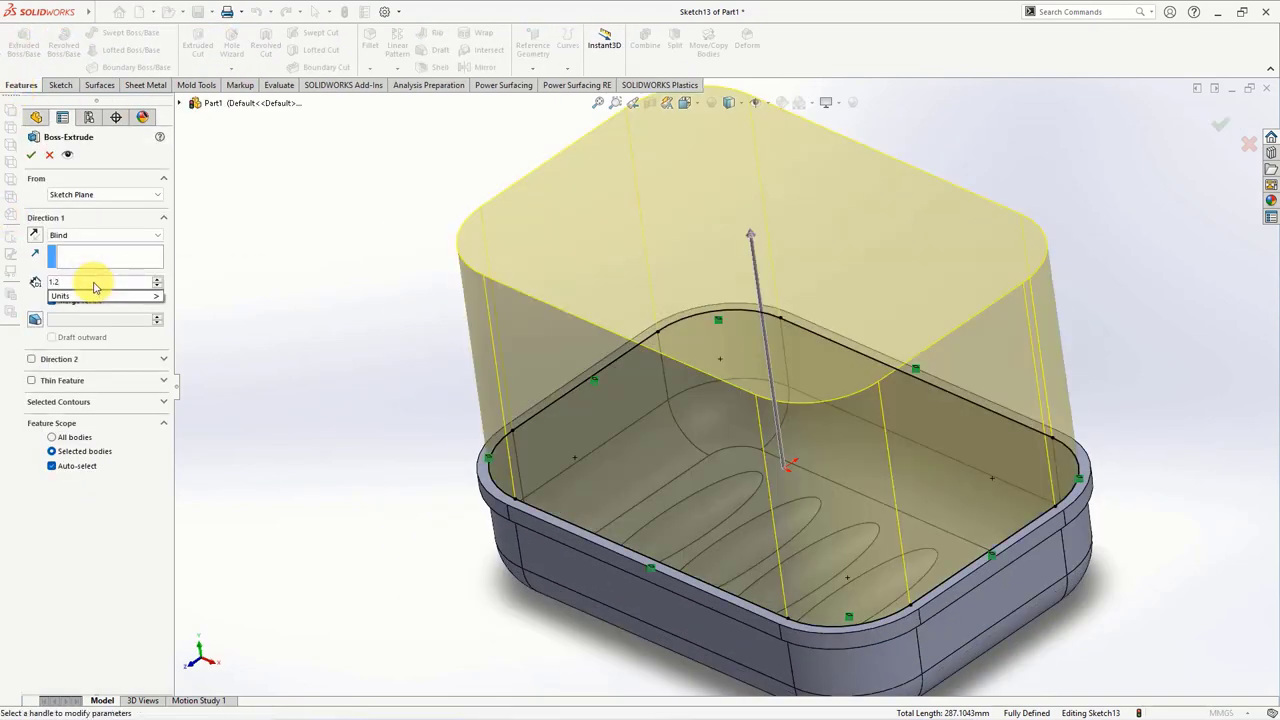
key("Return")
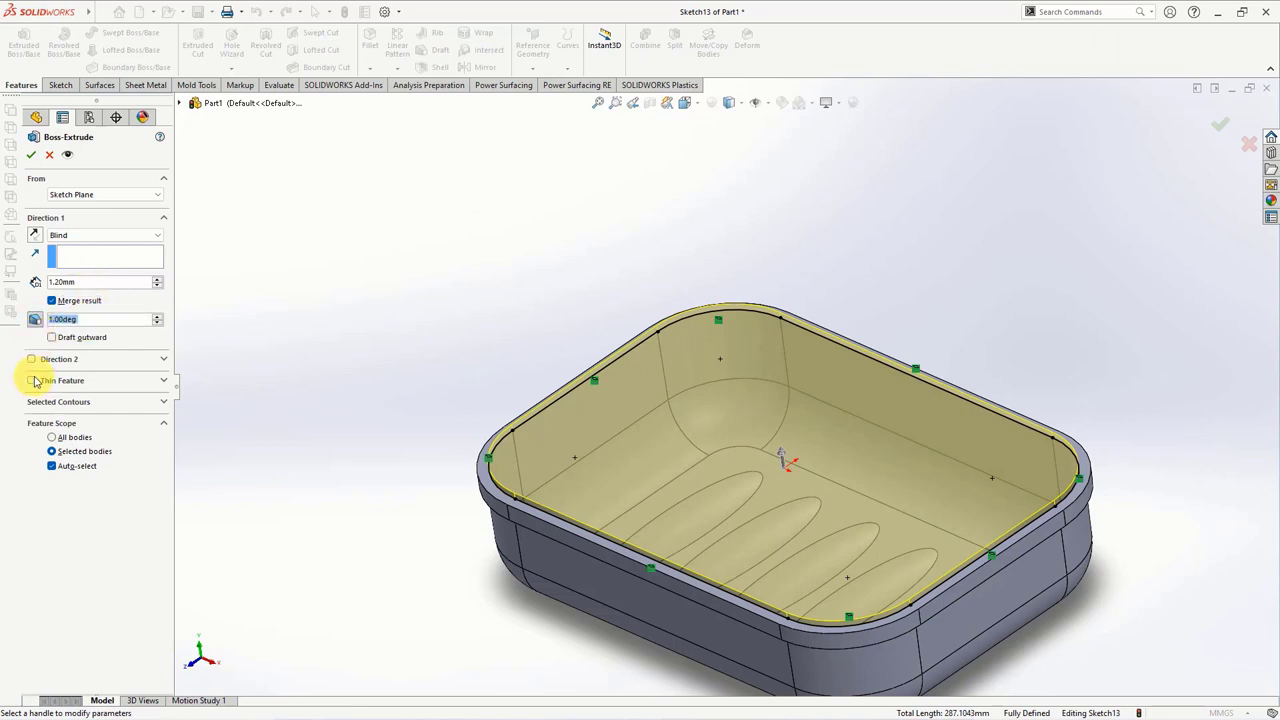
left_click(32, 381)
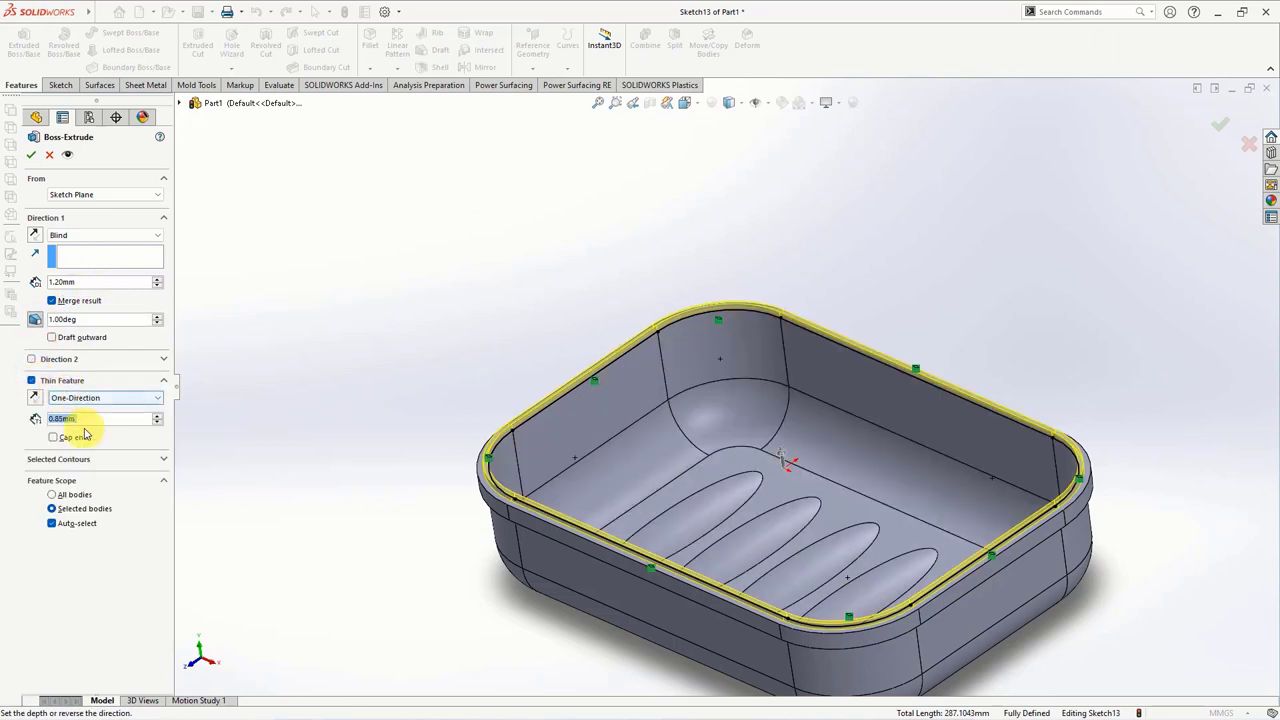
left_click(31, 155)
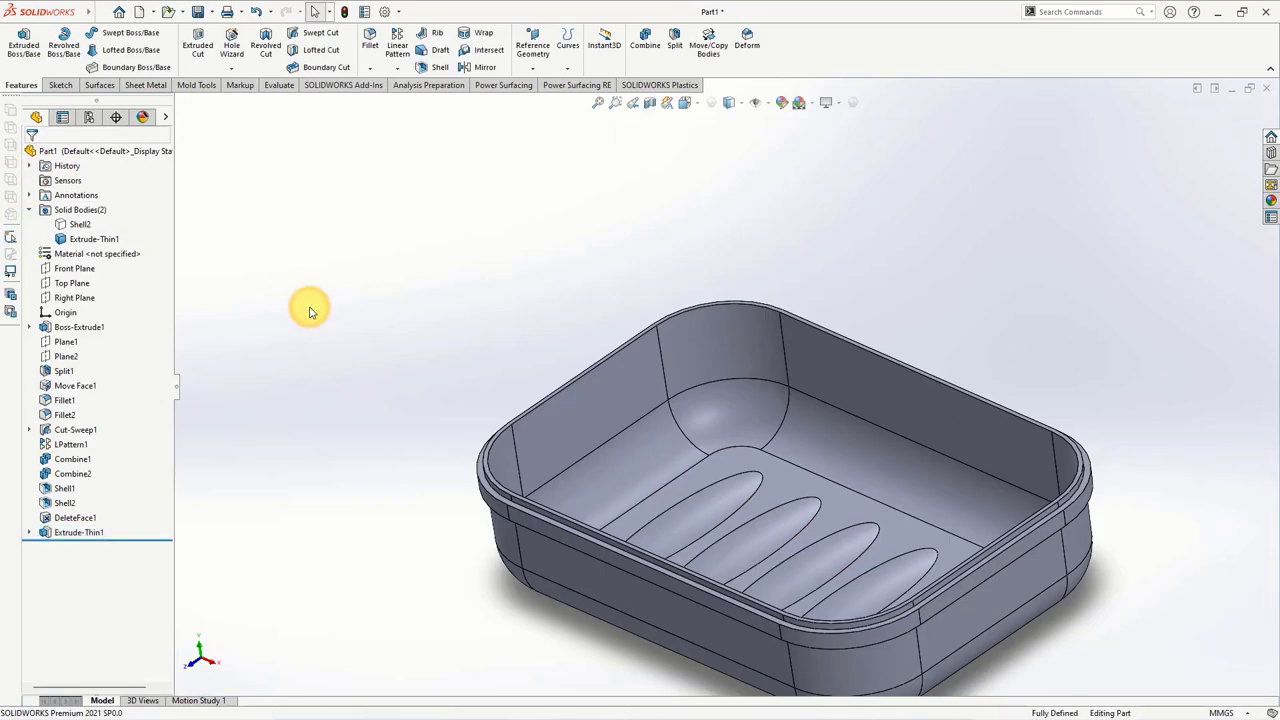
- On the Front Plane, sketch a vertical line up from the origin
middle_click_drag(392, 372, 358, 260, "ctrl")
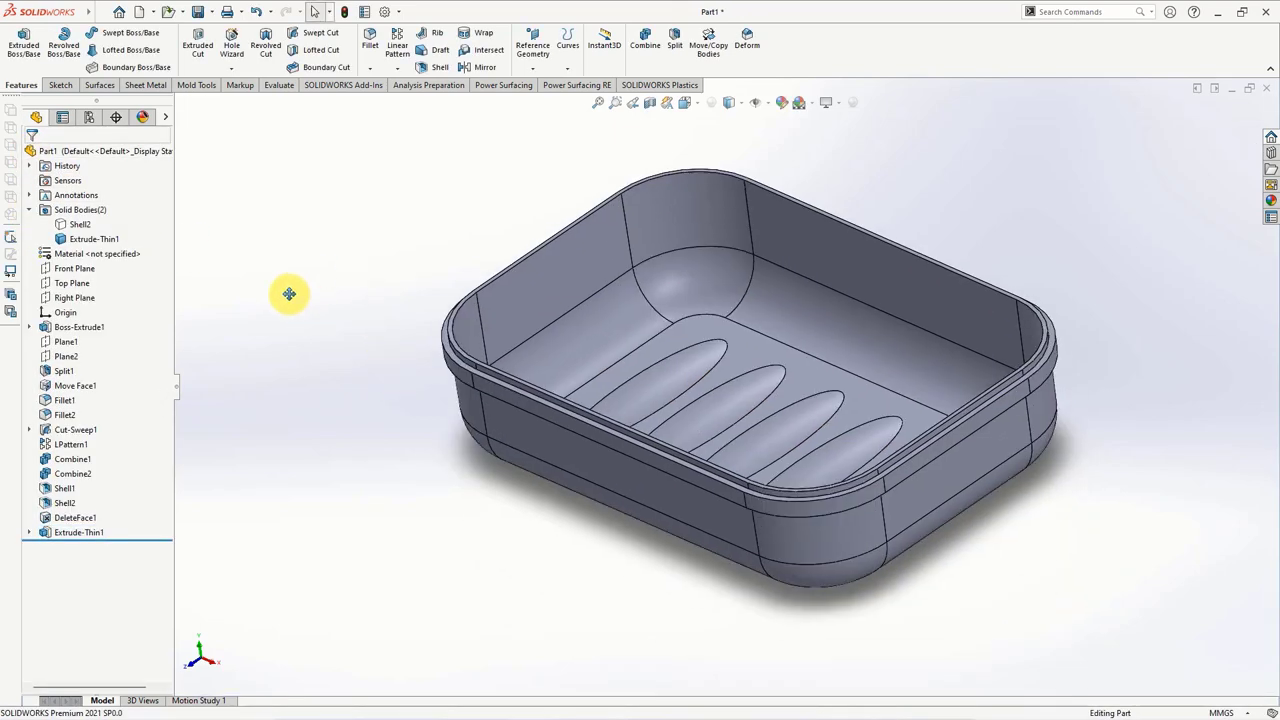
left_click(74, 268)
left_click(74, 251)
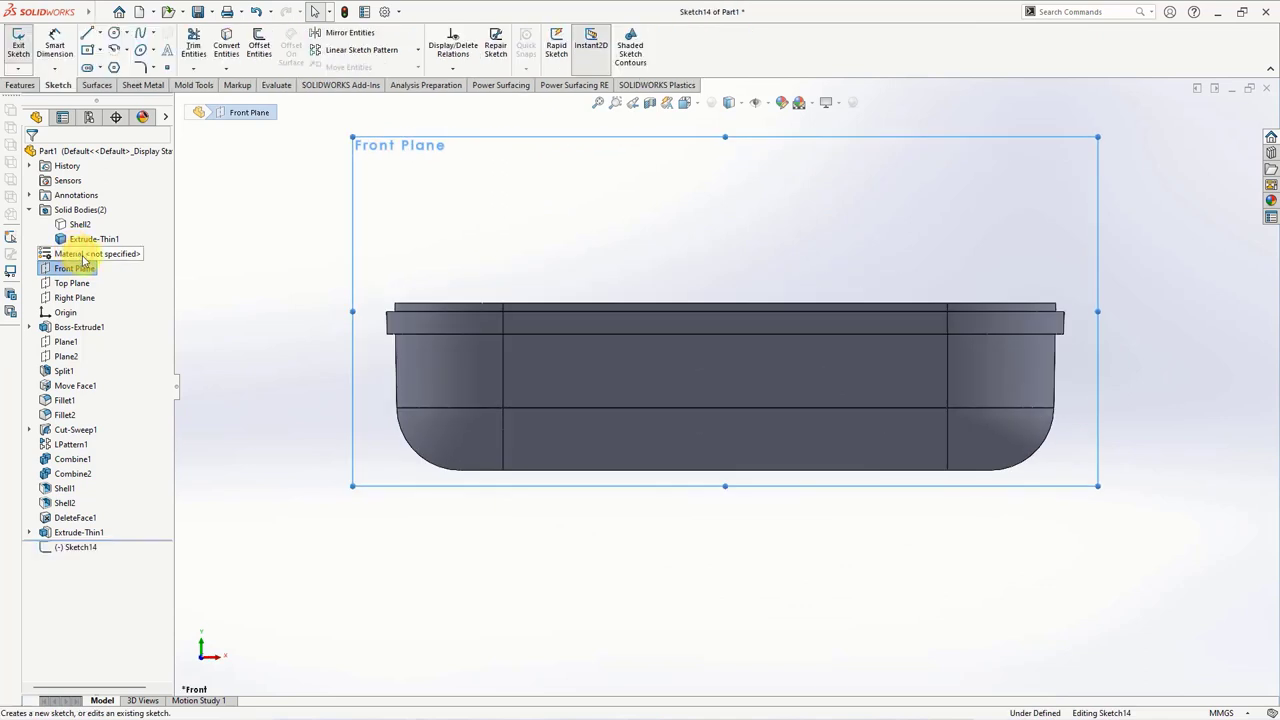
left_click(88, 34)
scroll(723, 337, "down", 2)
scroll(723, 337, "down", 2)
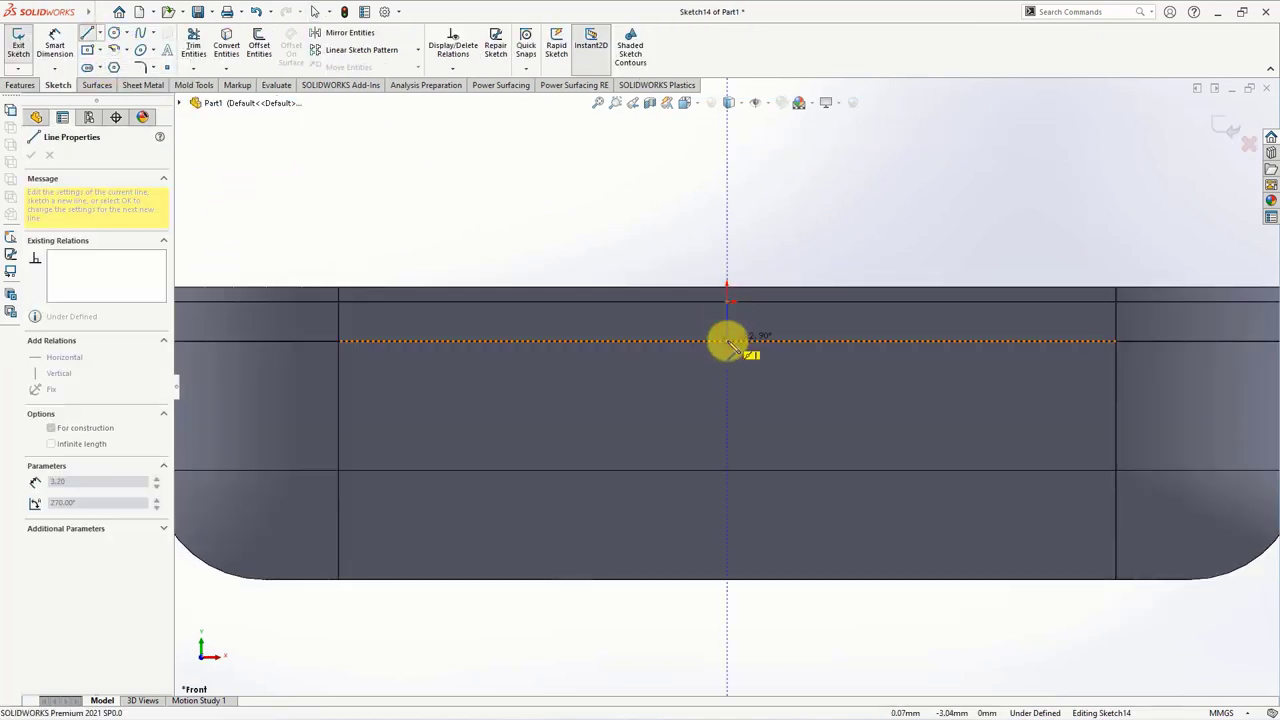
left_click(727, 342)
right_click(726, 337)
left_click(749, 349)
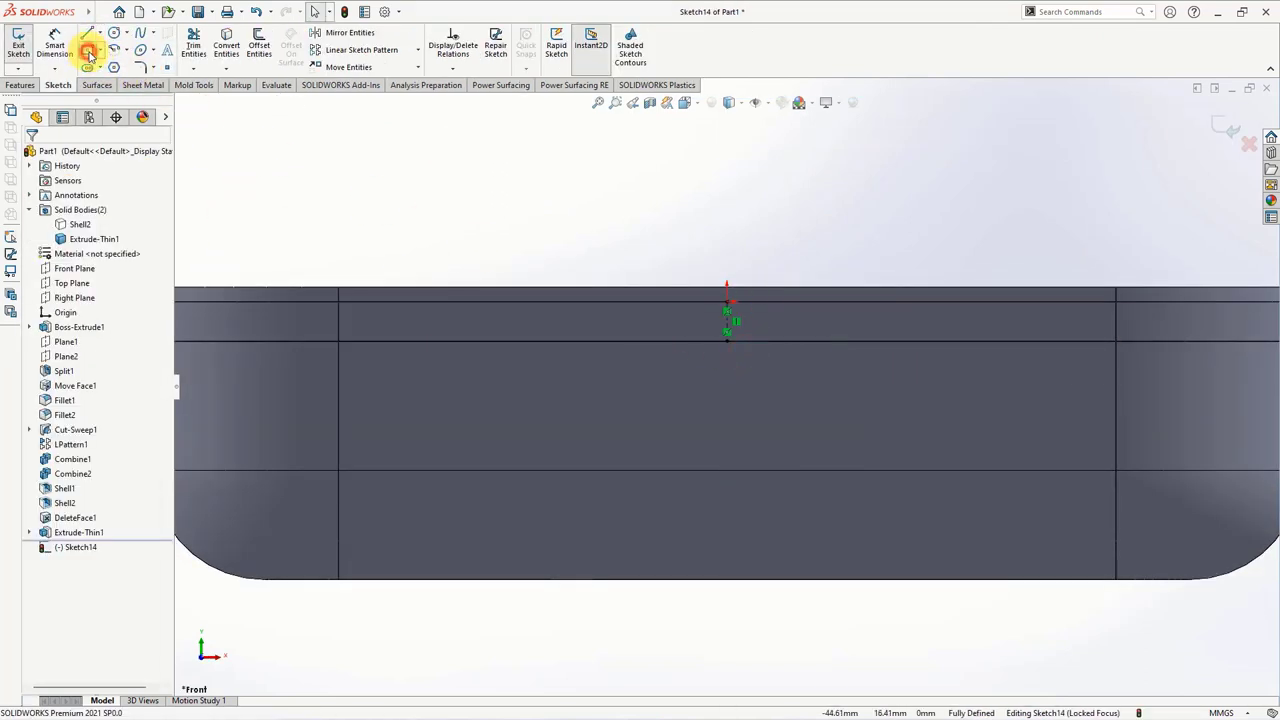
- Draw a centre rectangle on that line up to the rim top, dimensioned 36 wide
left_click(90, 55)
left_click(727, 321)
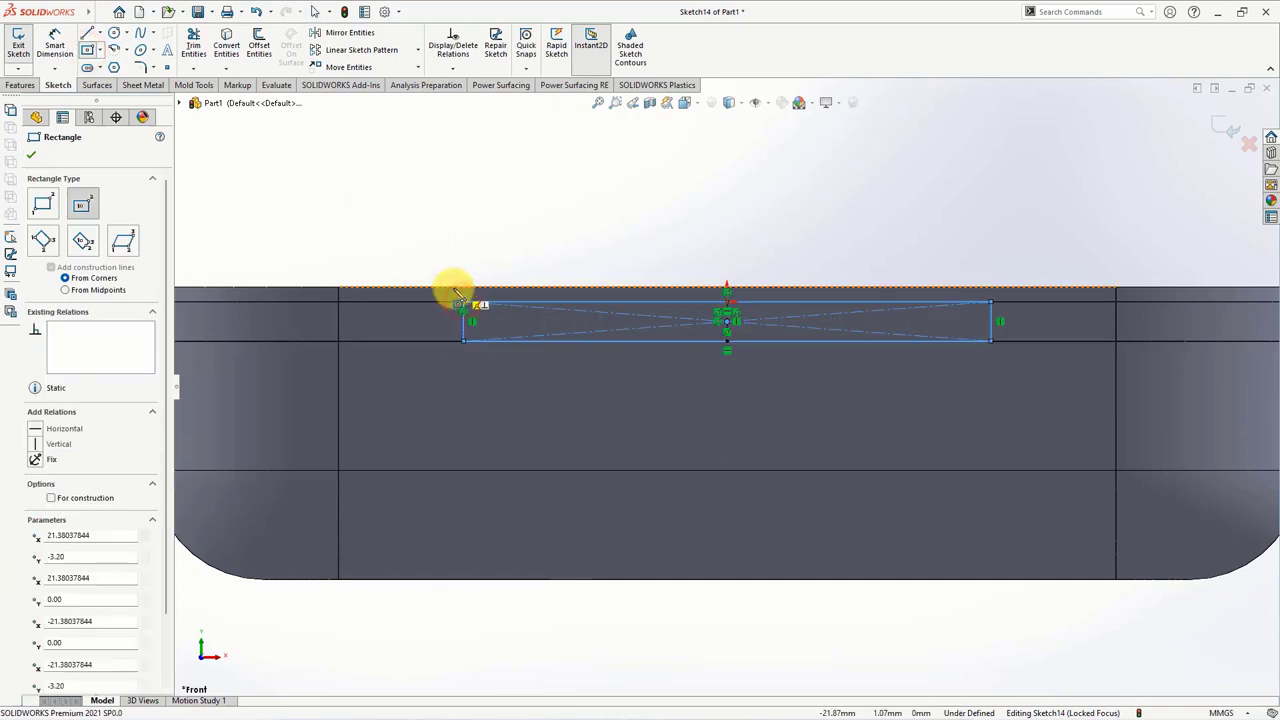
left_click(462, 302)
left_click(55, 45)
left_click(660, 303)
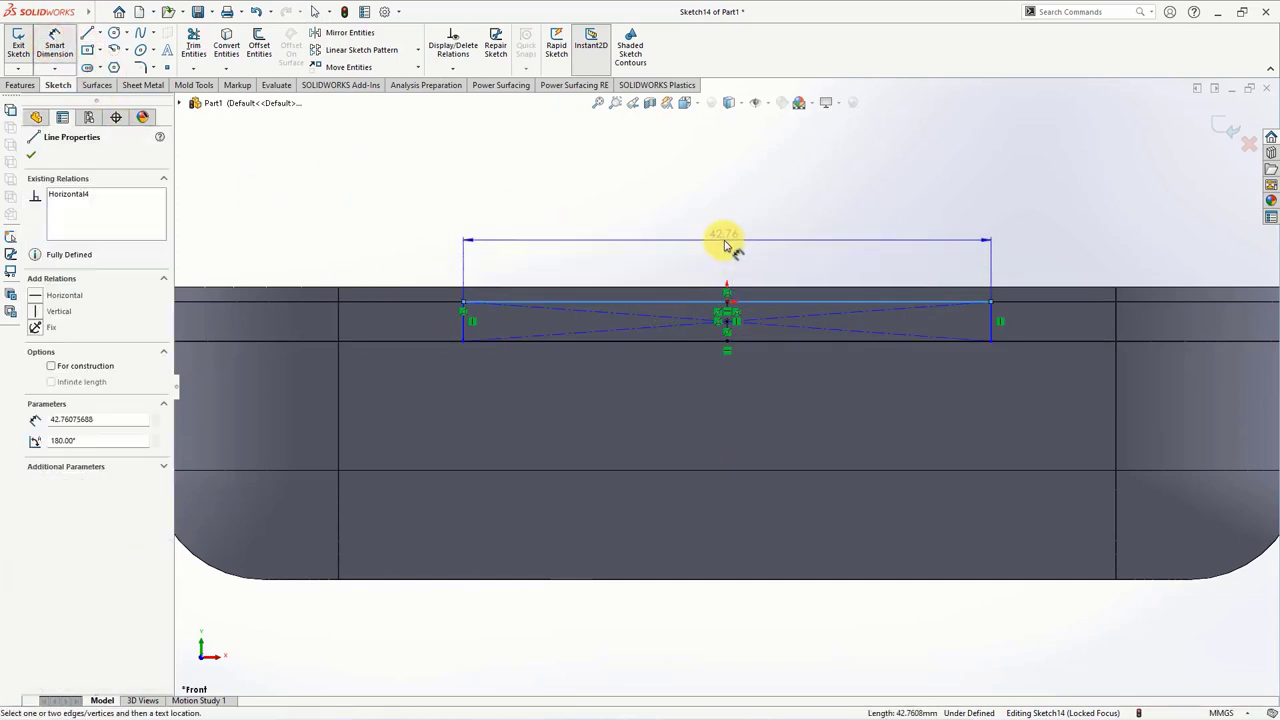
left_click(727, 245)
type("36")
key("Return")
key("Escape")
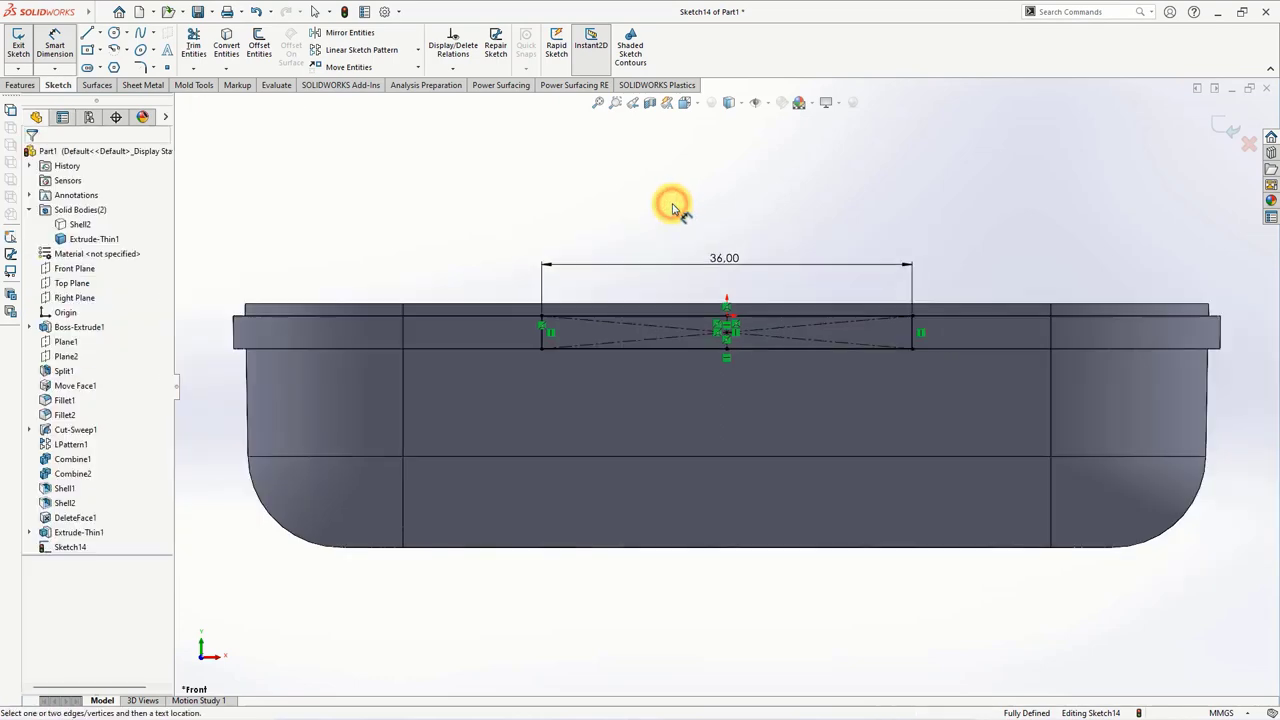
- Extrude-cut the rectangle starting from the tray's side face, up to the front side face
key("ctrl+7")
left_click(28, 86)
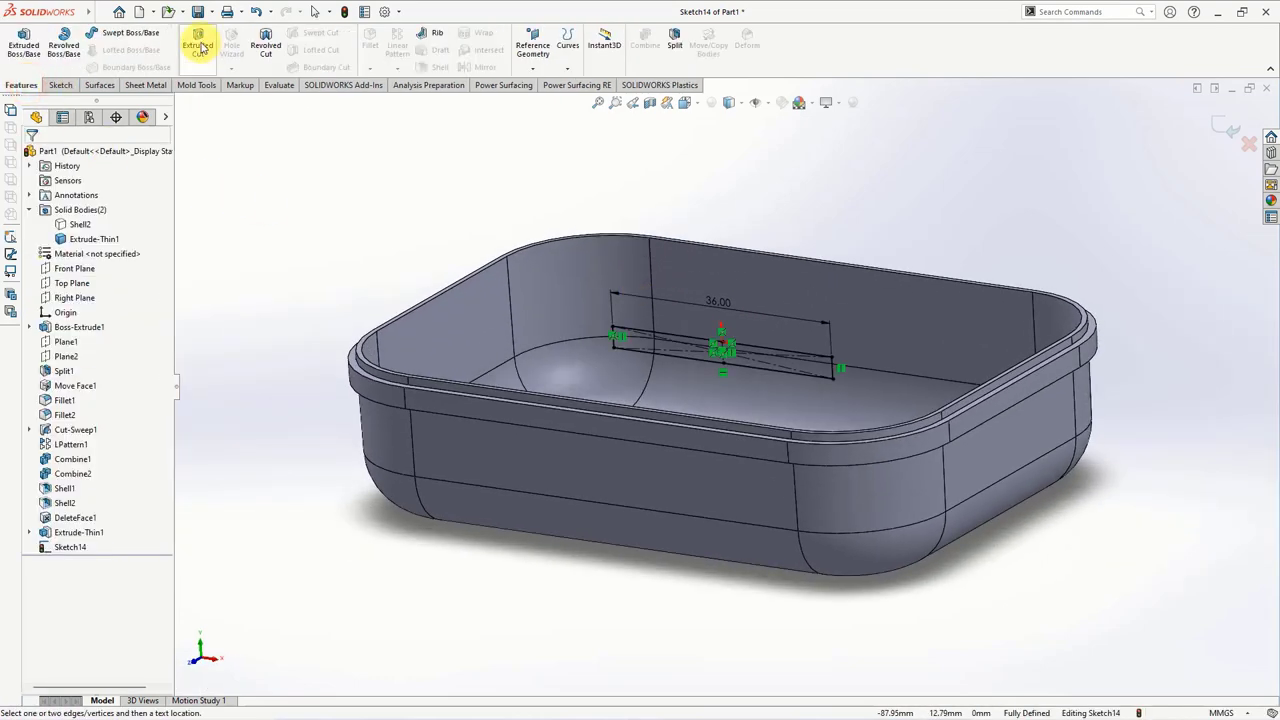
left_click(199, 48)
left_click(105, 194)
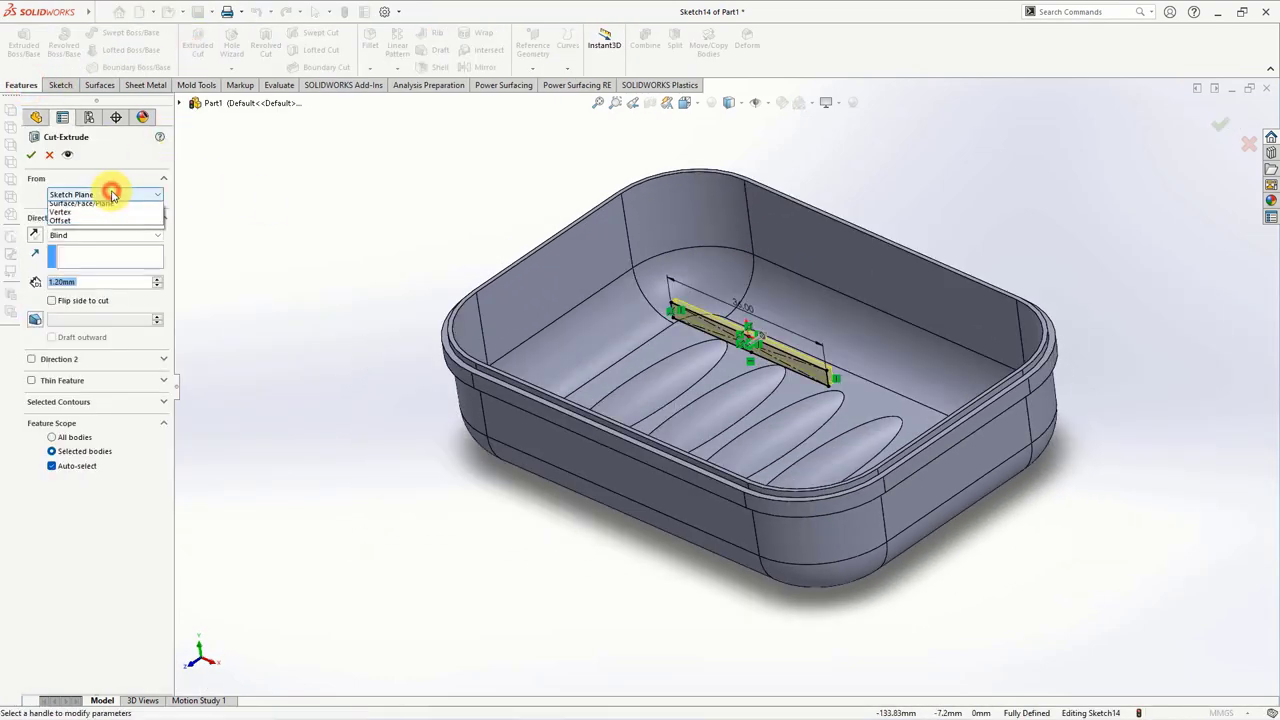
left_click(107, 218)
left_click(585, 432)
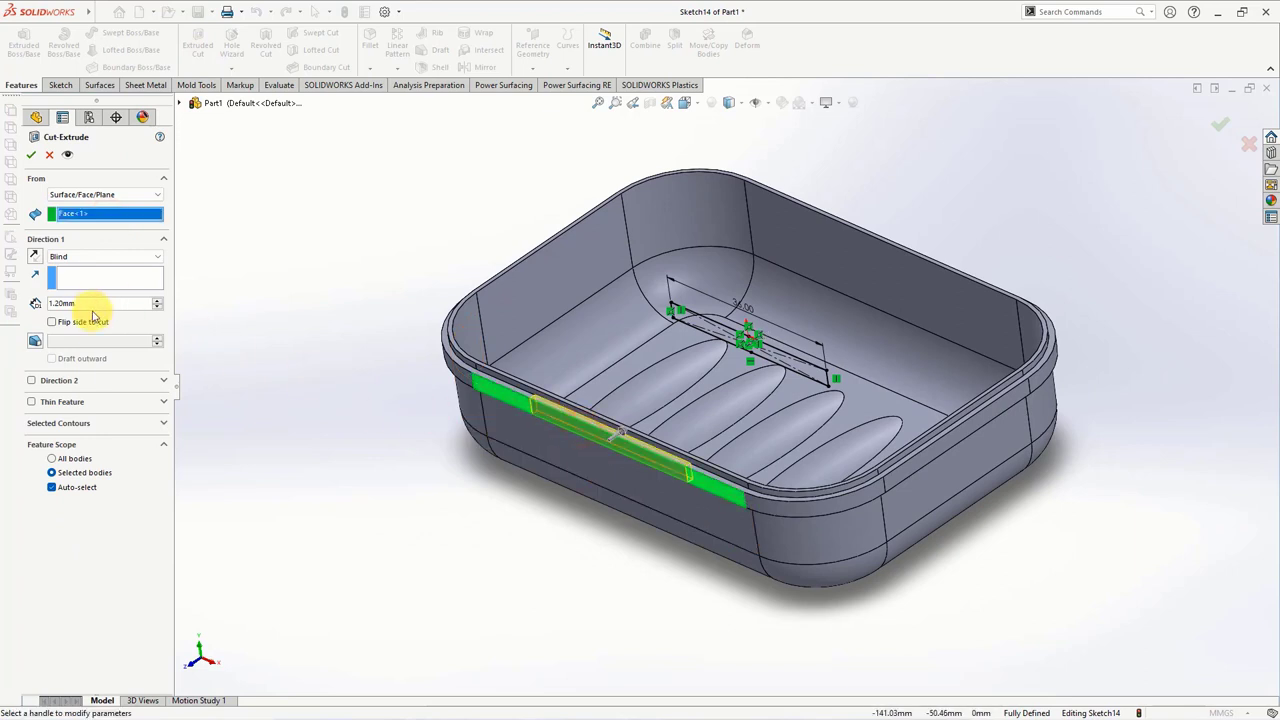
left_click(77, 256)
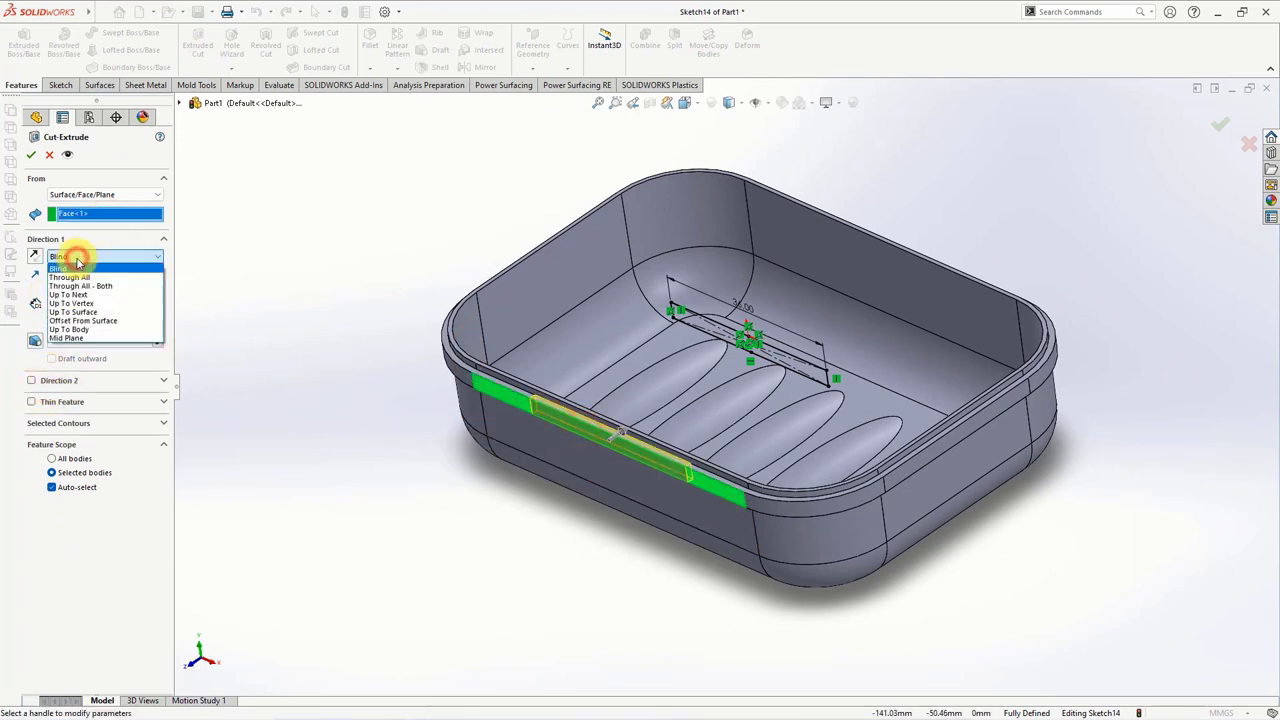
left_click(82, 310)
left_click(642, 481)
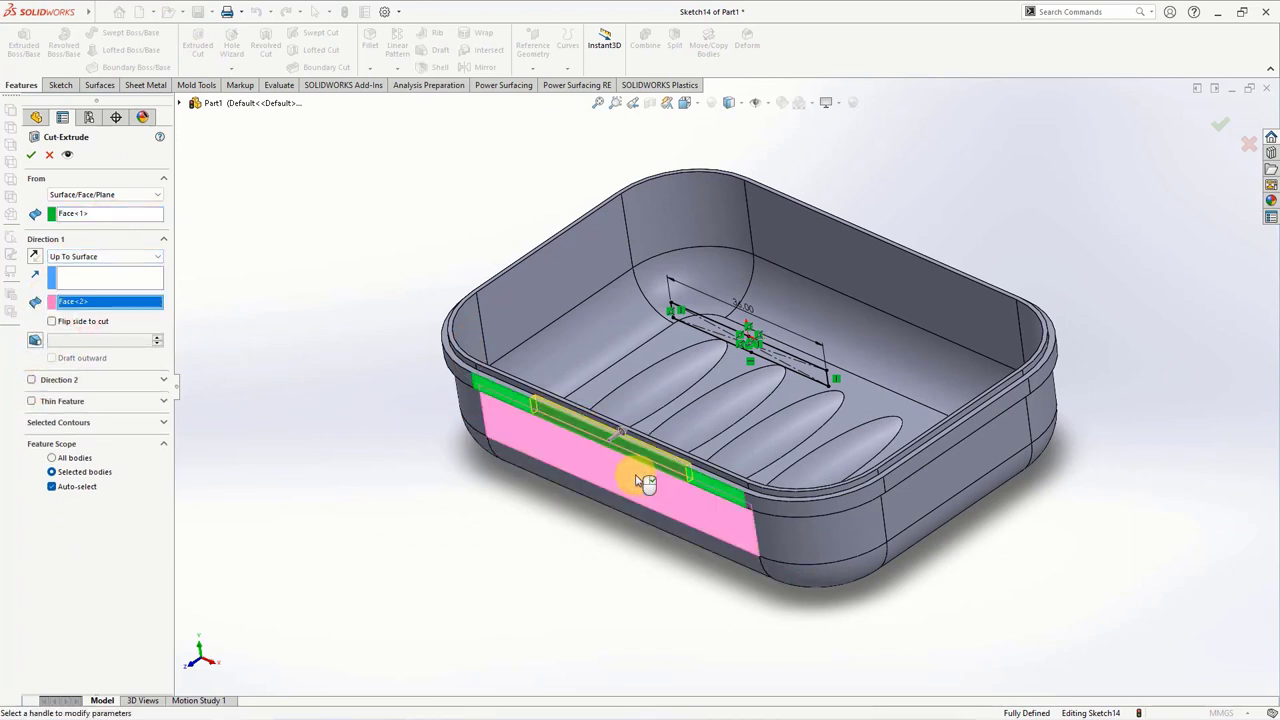
left_click(31, 158)
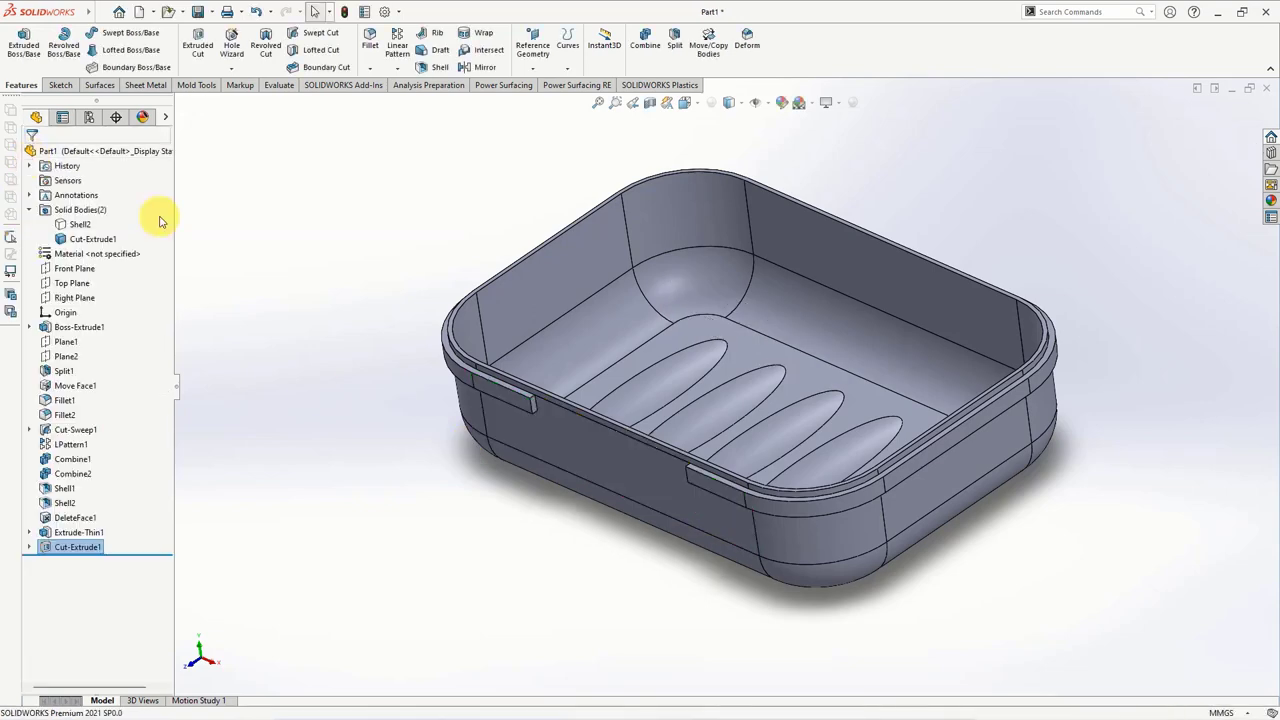
- Start a Front Plane sketch with a short vertical centerline from the origin
left_click(72, 268)
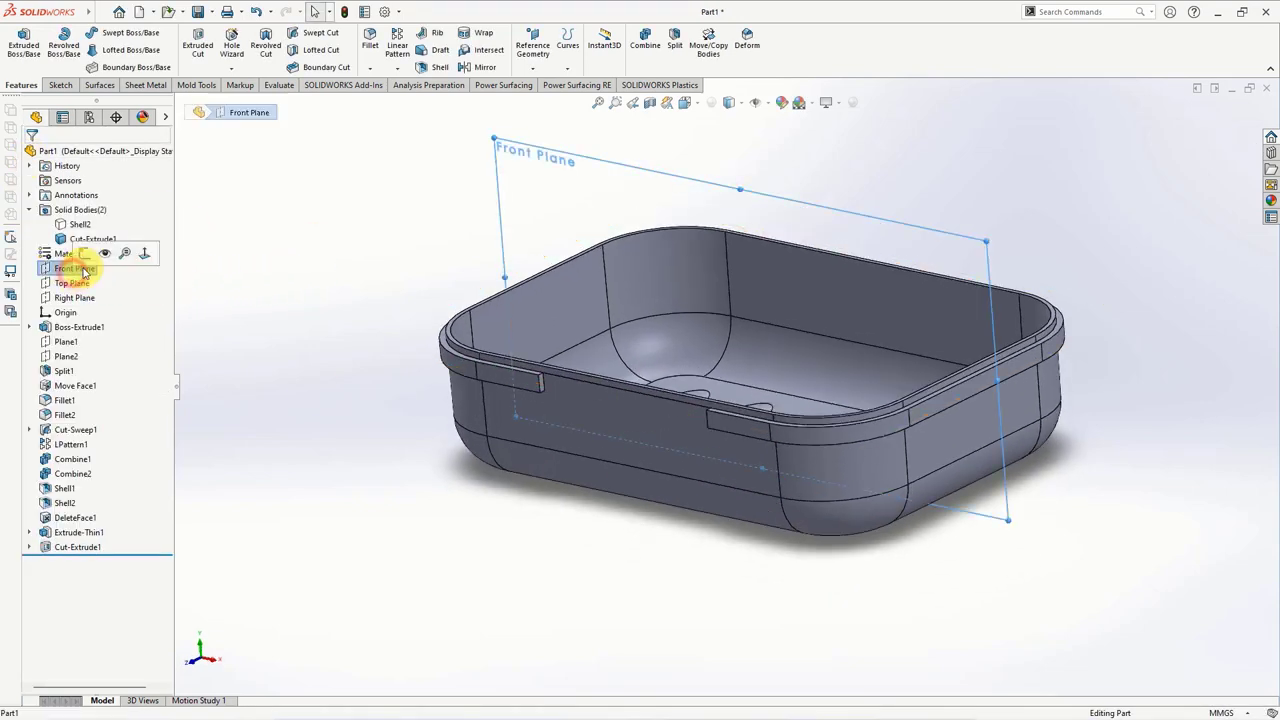
left_click(185, 145)
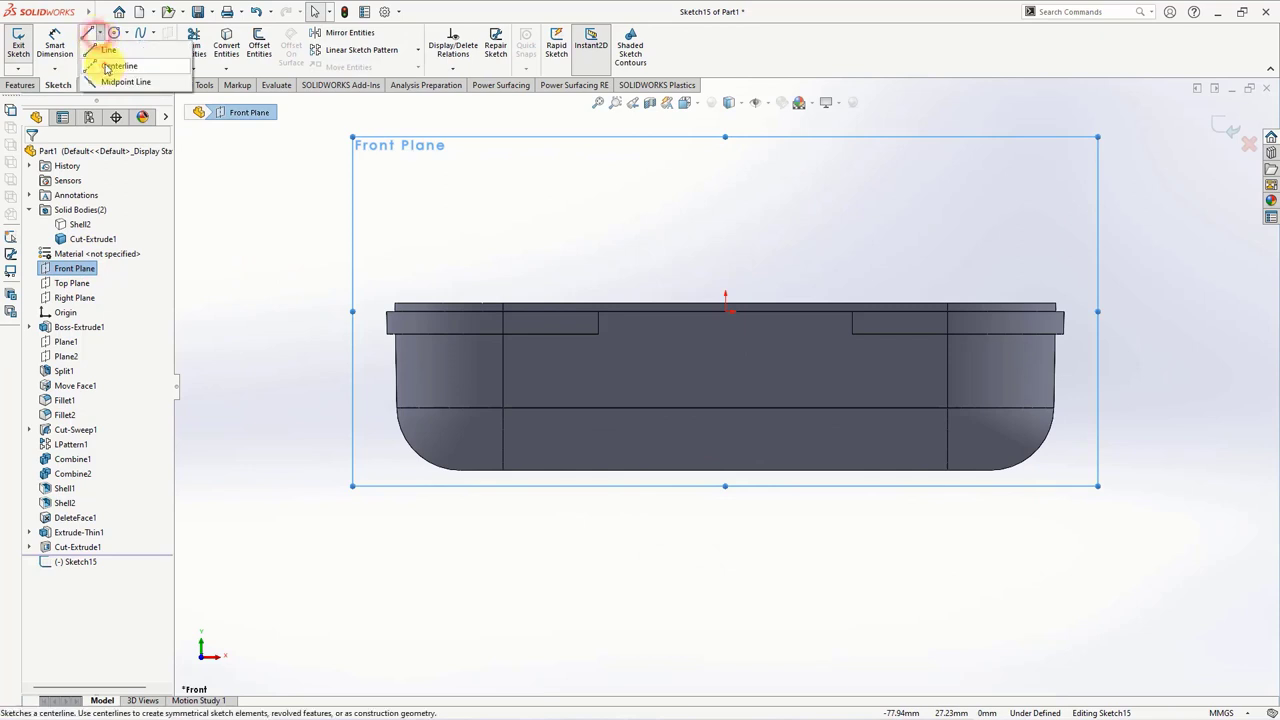
left_click(88, 33)
scroll(660, 323, "down", 3)
left_click(750, 322)
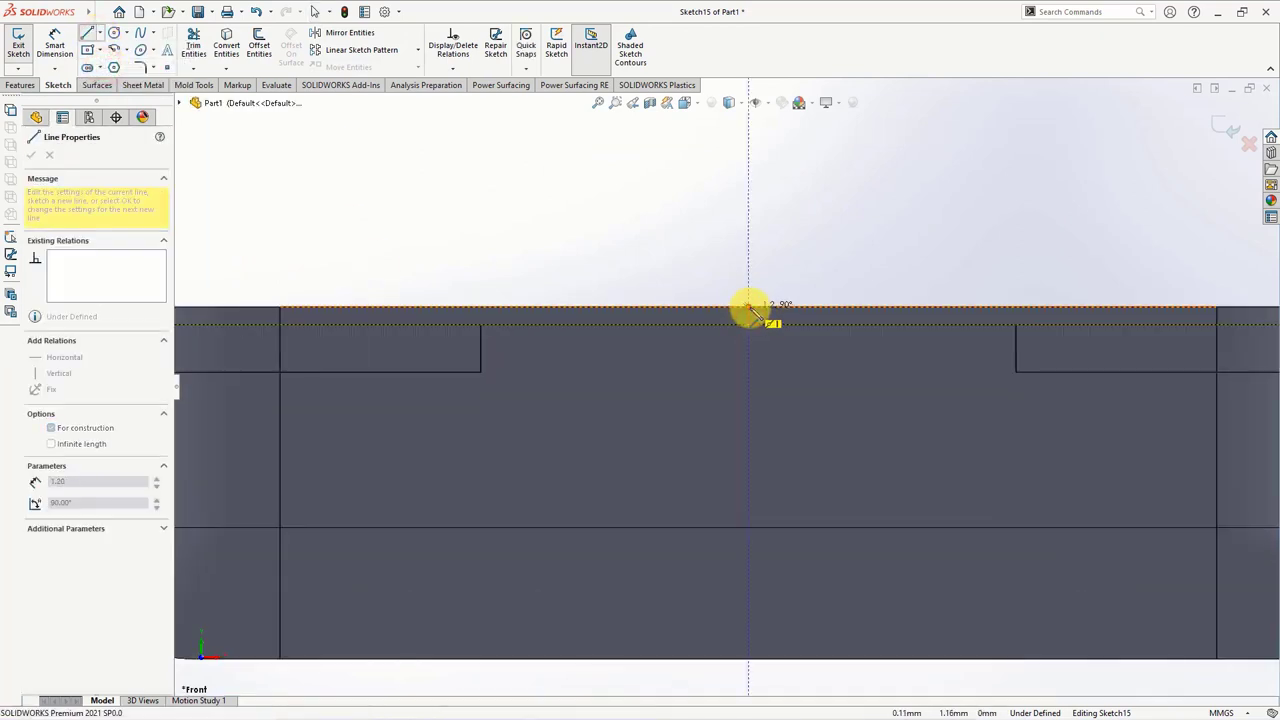
right_click(749, 299)
left_click(777, 314)
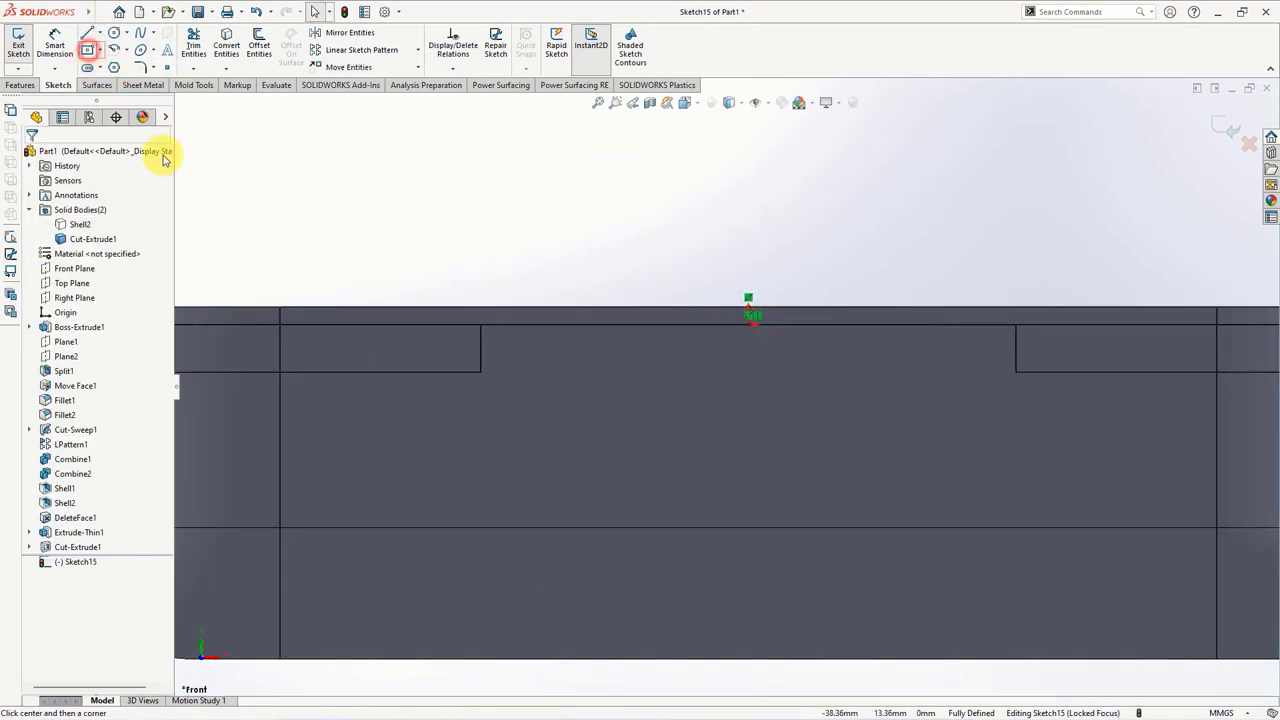
- Add a centre rectangle reaching the rim step, dimensioned 38 mm wide
left_click(750, 318)
left_click(474, 315)
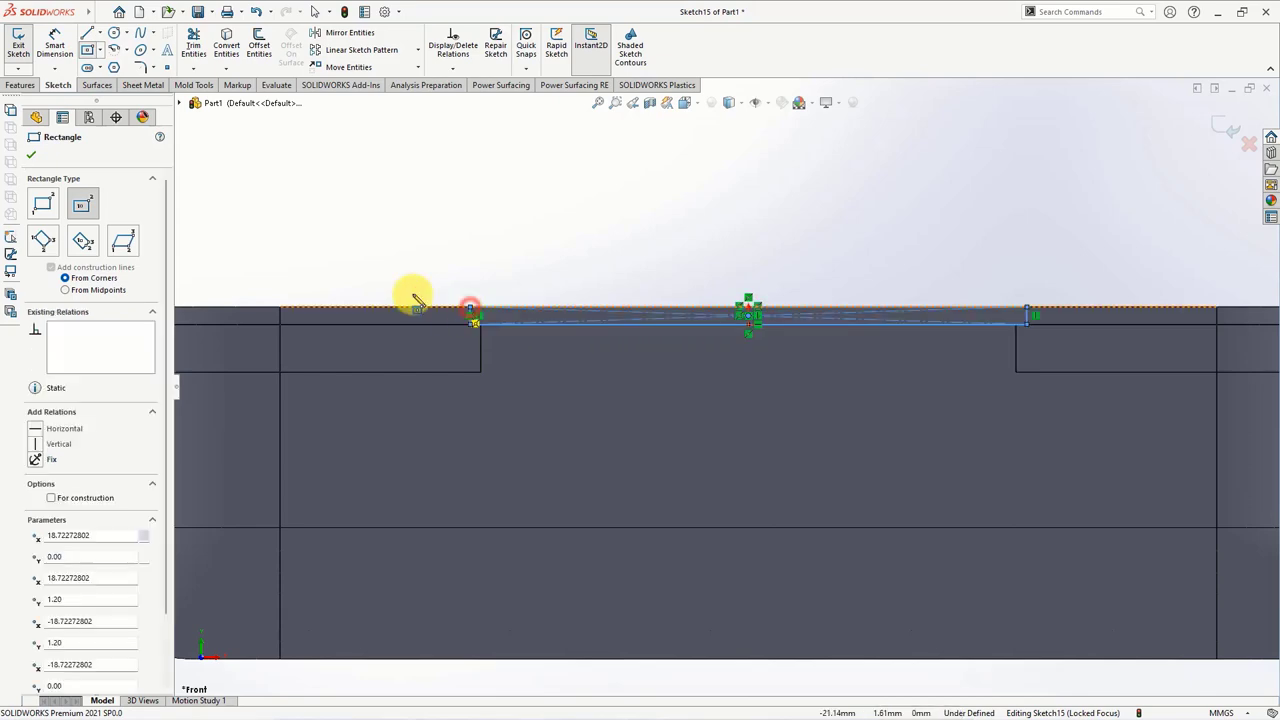
left_click(55, 45)
left_click(683, 314)
left_click(743, 251)
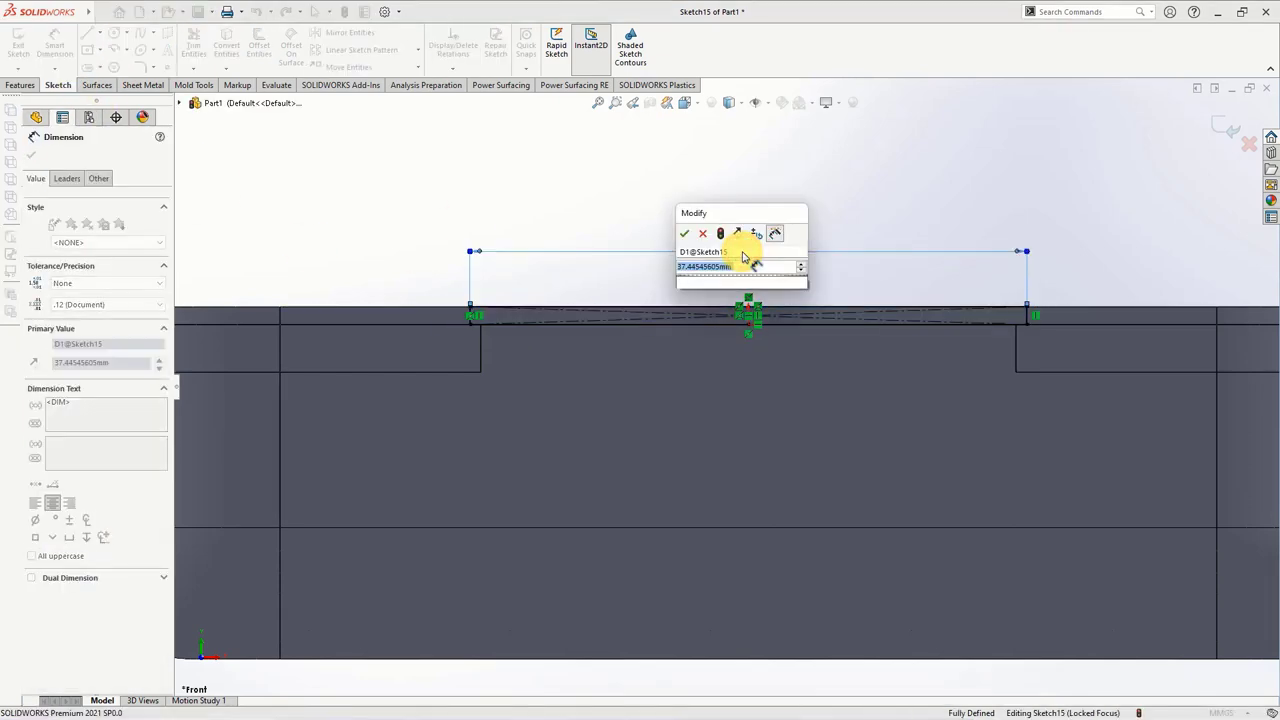
key("Return")
key("f")
key("ctrl+7")
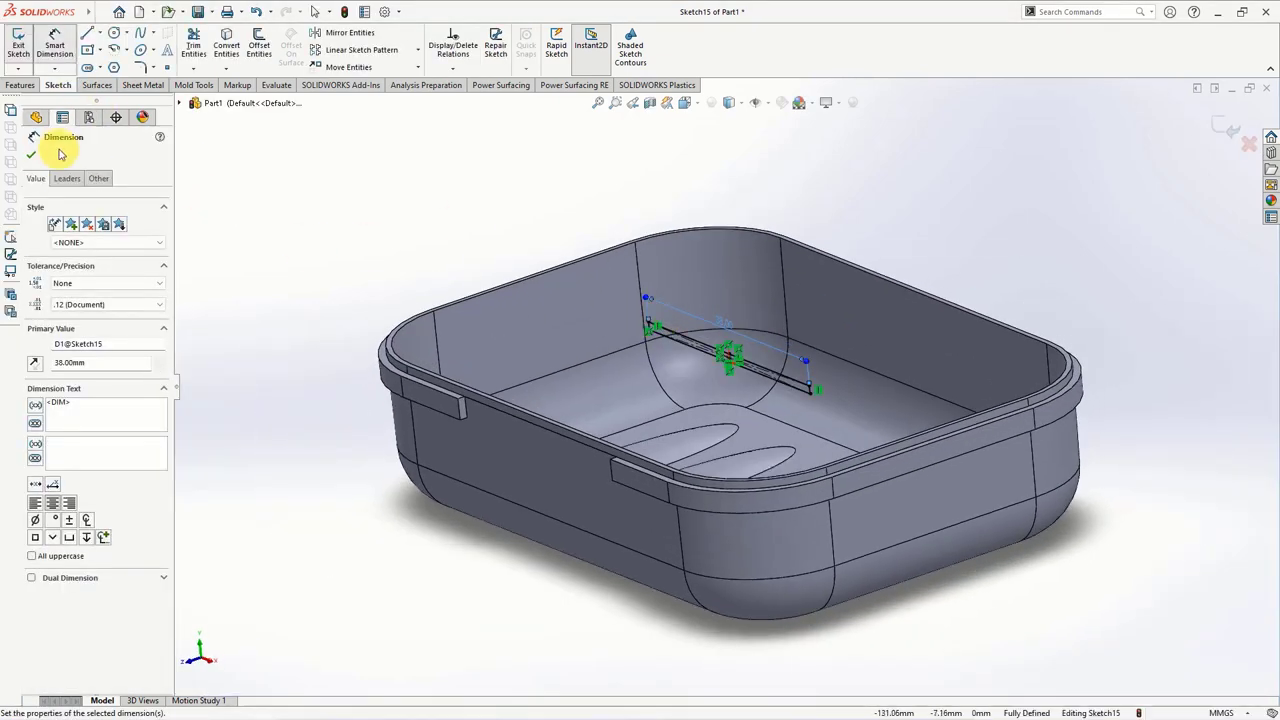
left_click(31, 155)
- Cut the rectangle Through All in the reversed direction to notch the rim
left_click(22, 86)
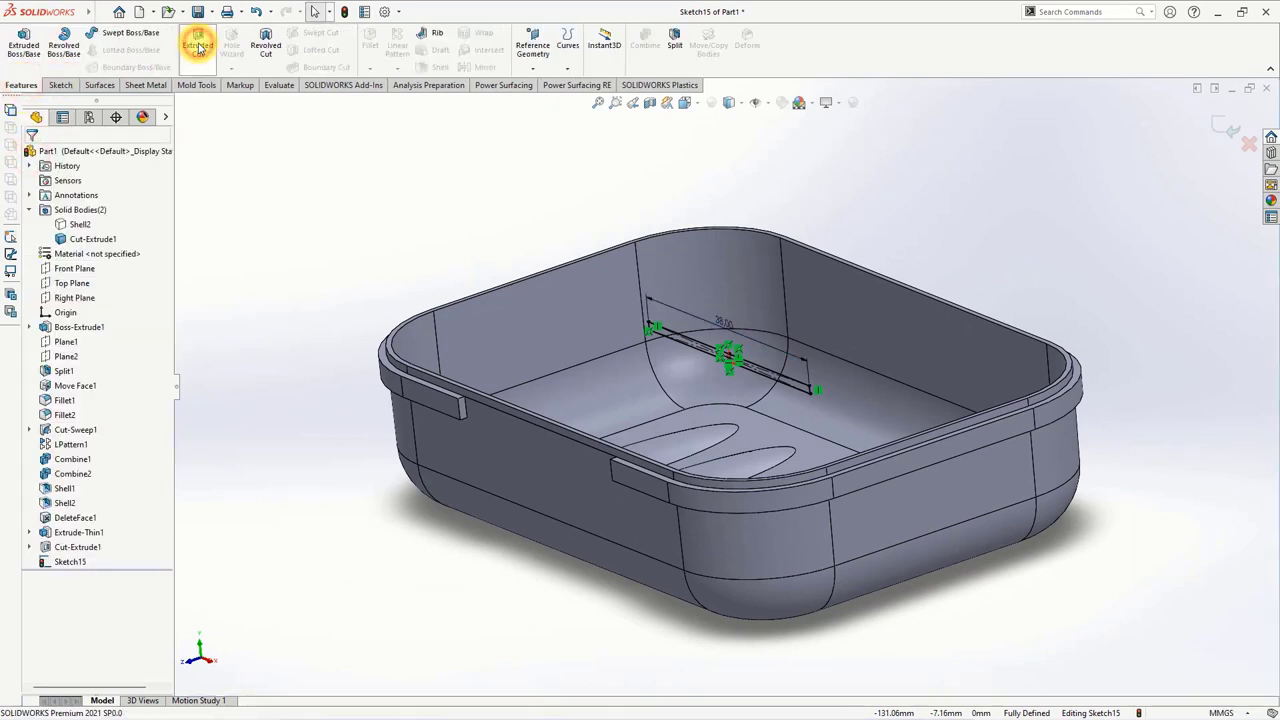
left_click(198, 47)
left_click(35, 236)
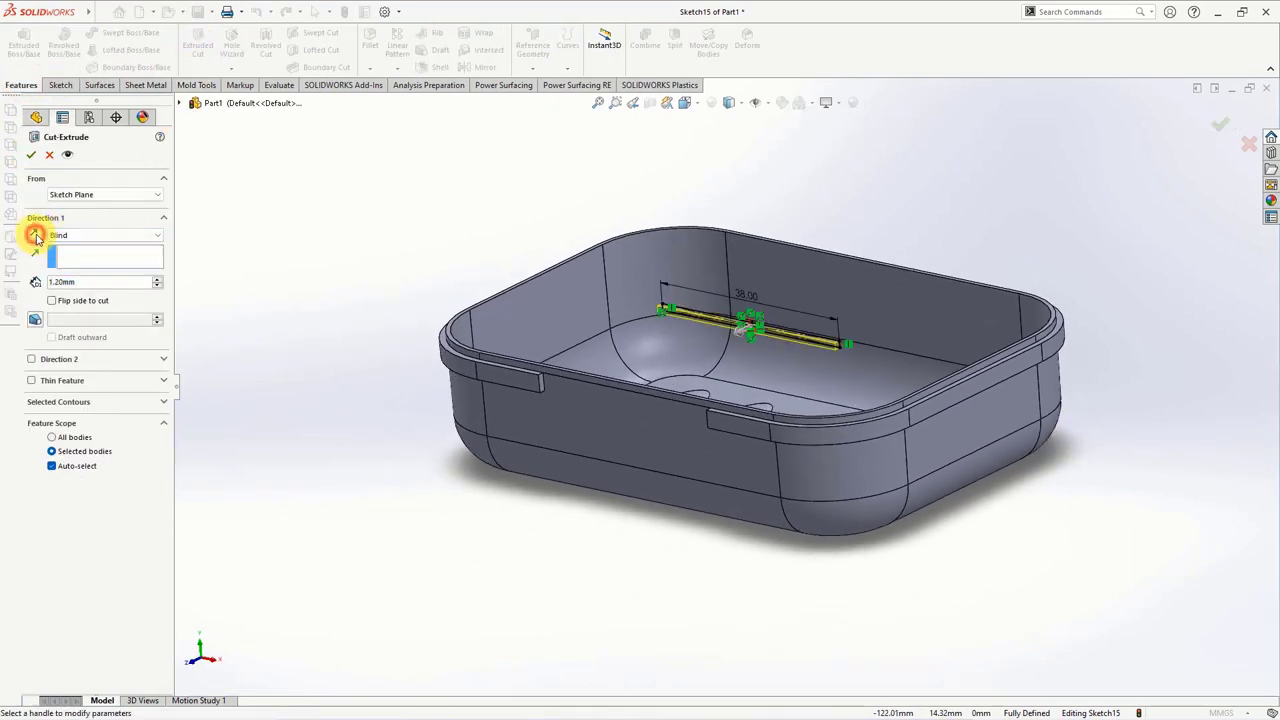
left_click(62, 235)
left_click(63, 256)
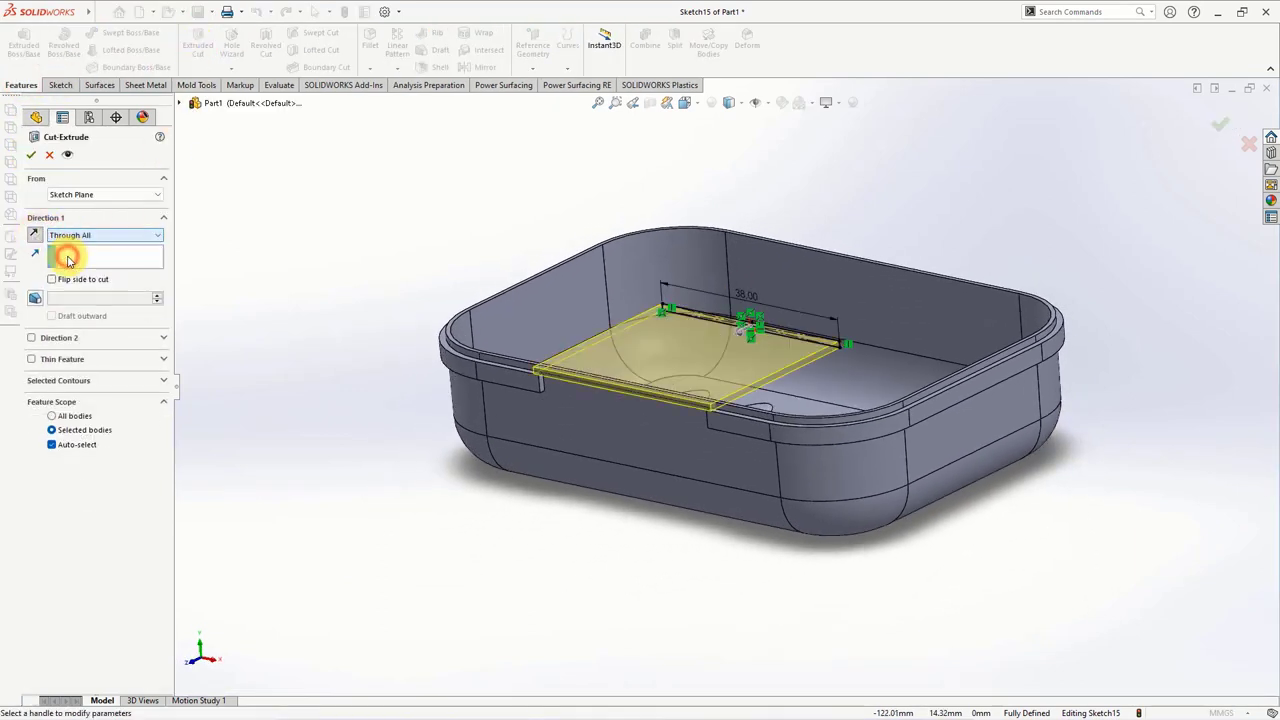
left_click(30, 157)
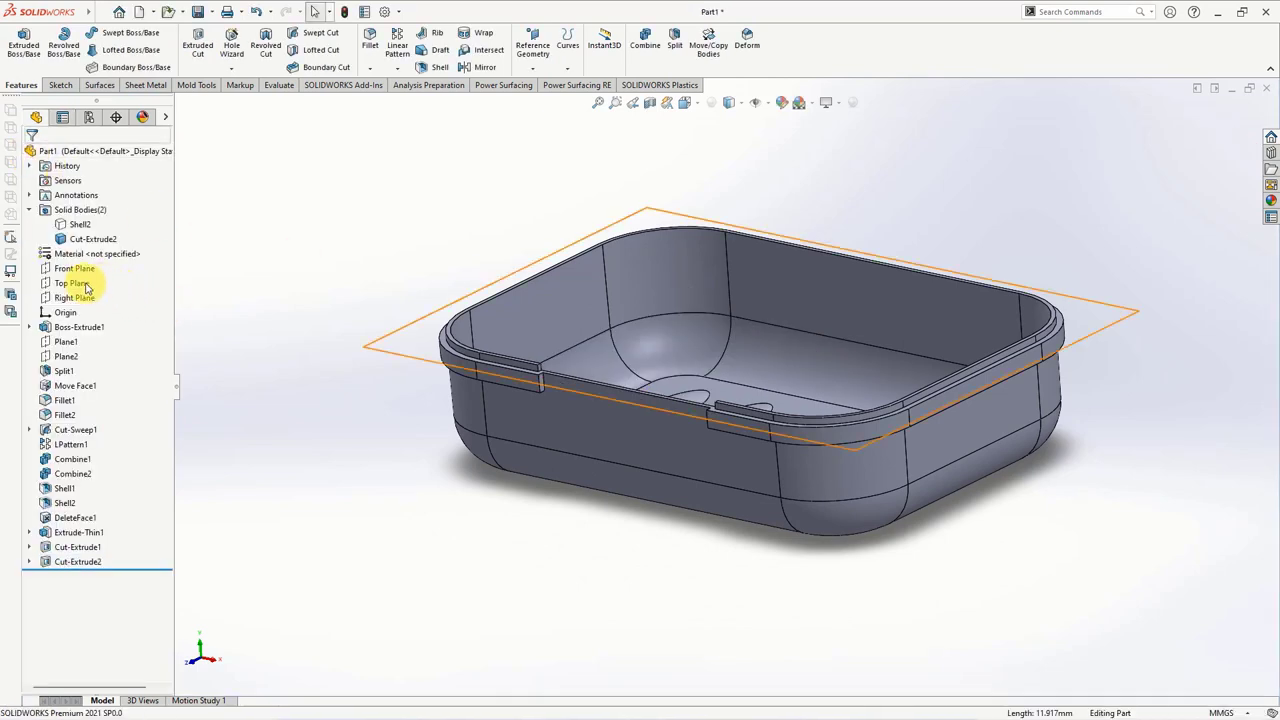
- On the Front Plane, draw a midpoint line centred on the origin along the notch bottom
left_click(70, 269)
left_click(84, 254)
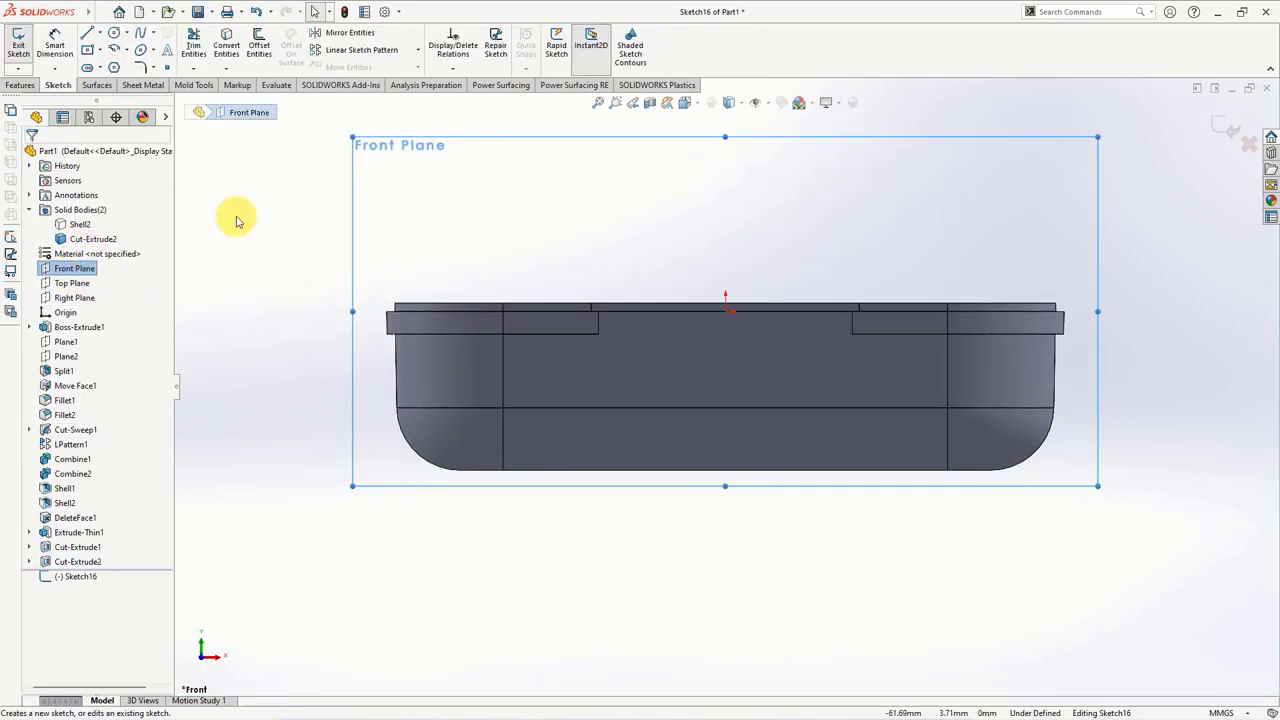
left_click(101, 33)
left_click(110, 80)
scroll(725, 315, "down", 3)
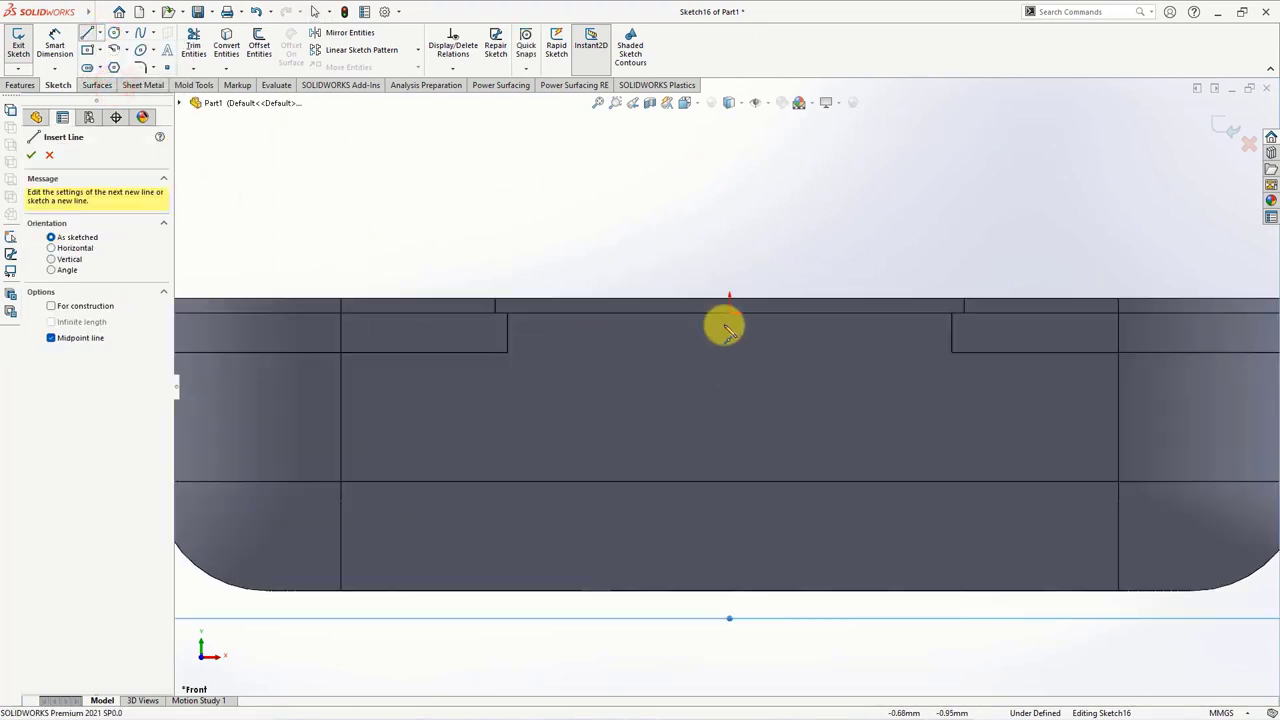
left_click(730, 314)
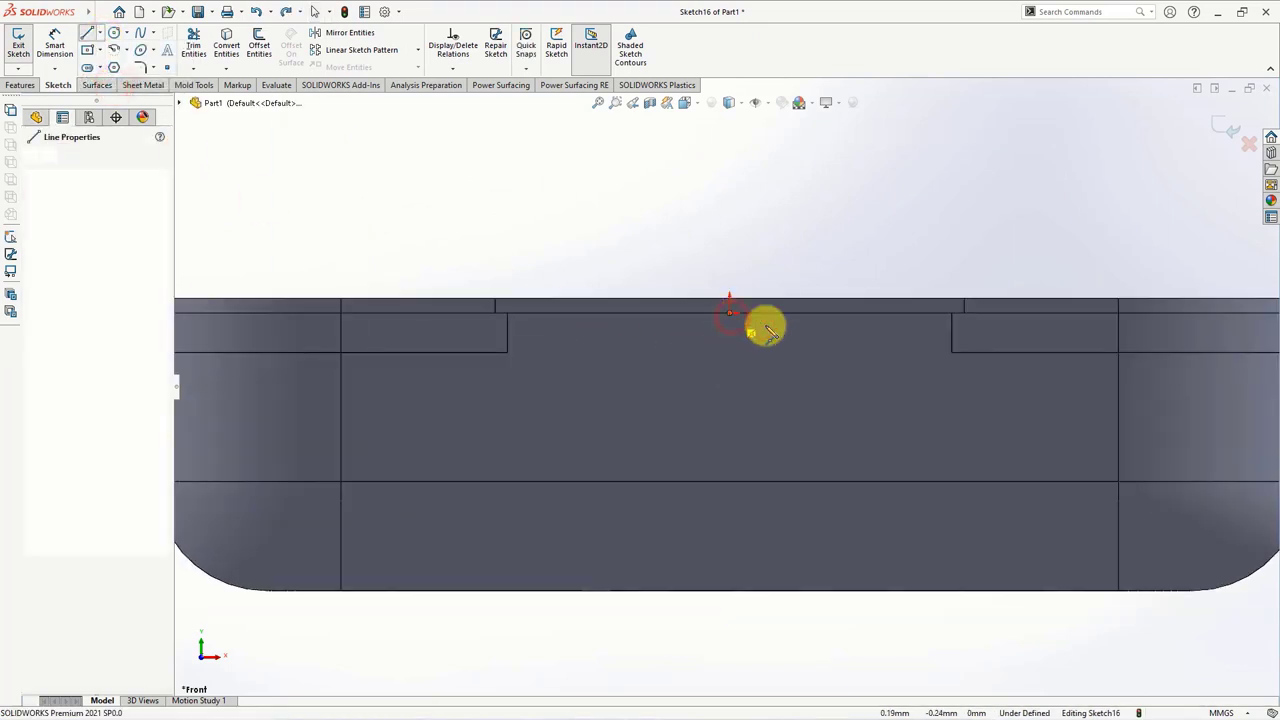
left_click(832, 312)
- Dimension the line to 16 mm and begin an Extruded Boss/Base from it
left_click(55, 55)
left_click(782, 312)
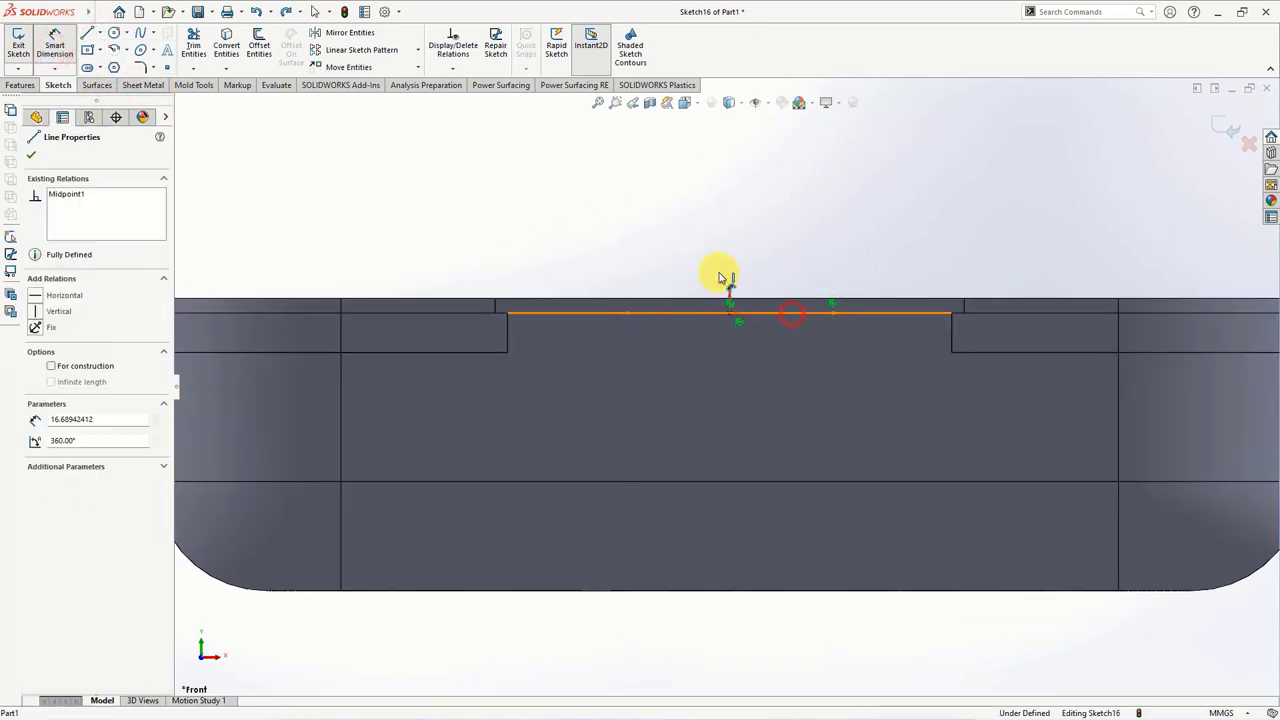
left_click(729, 251)
type("6")
key("Return")
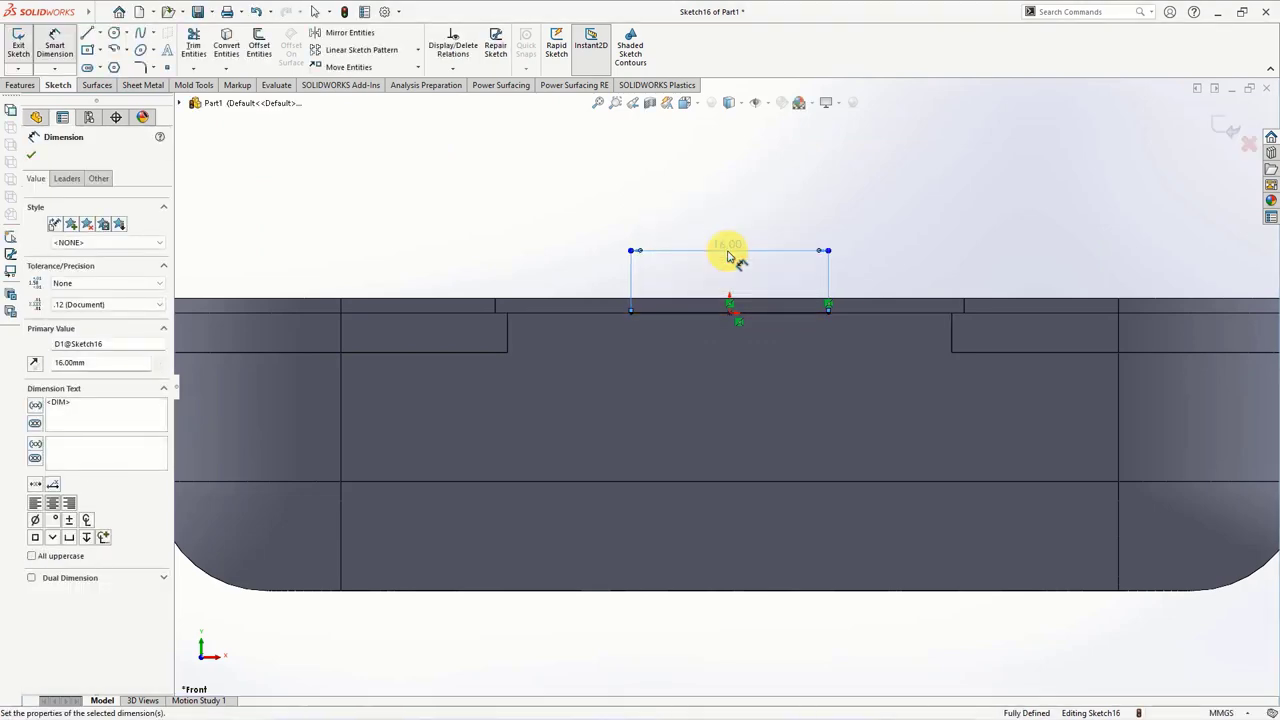
left_click(33, 158)
left_click(21, 85)
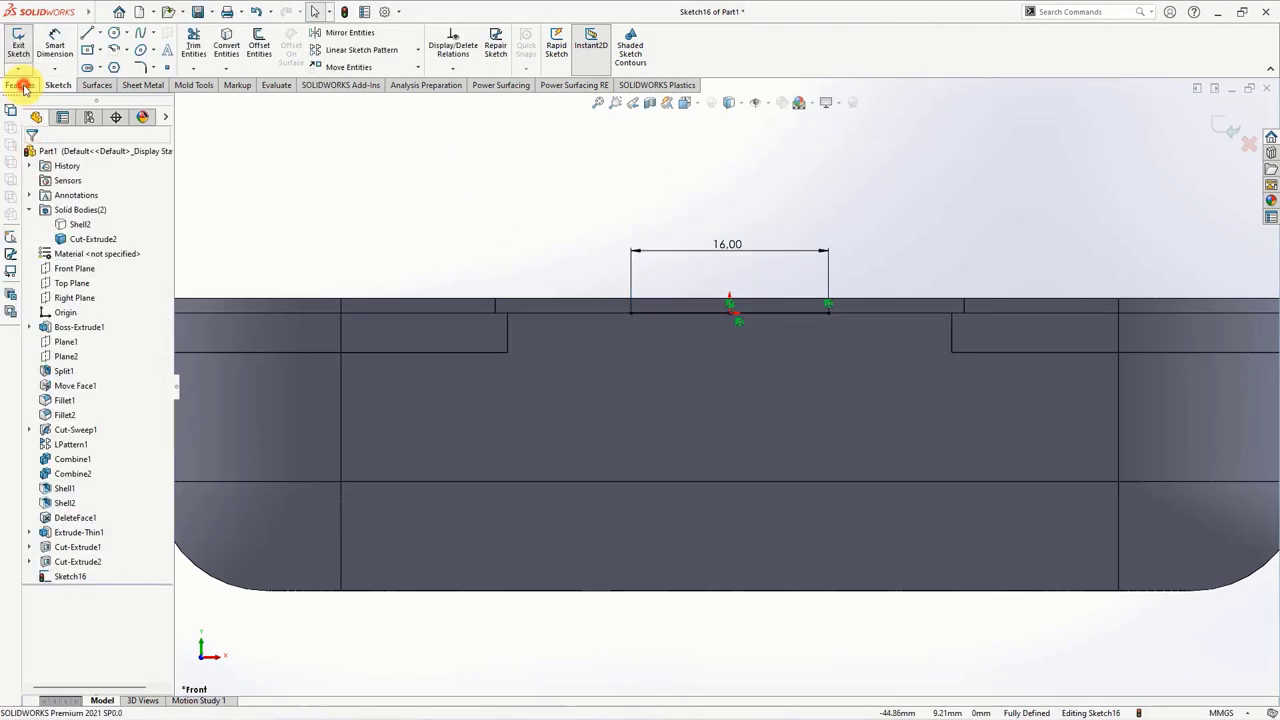
left_click(23, 43)
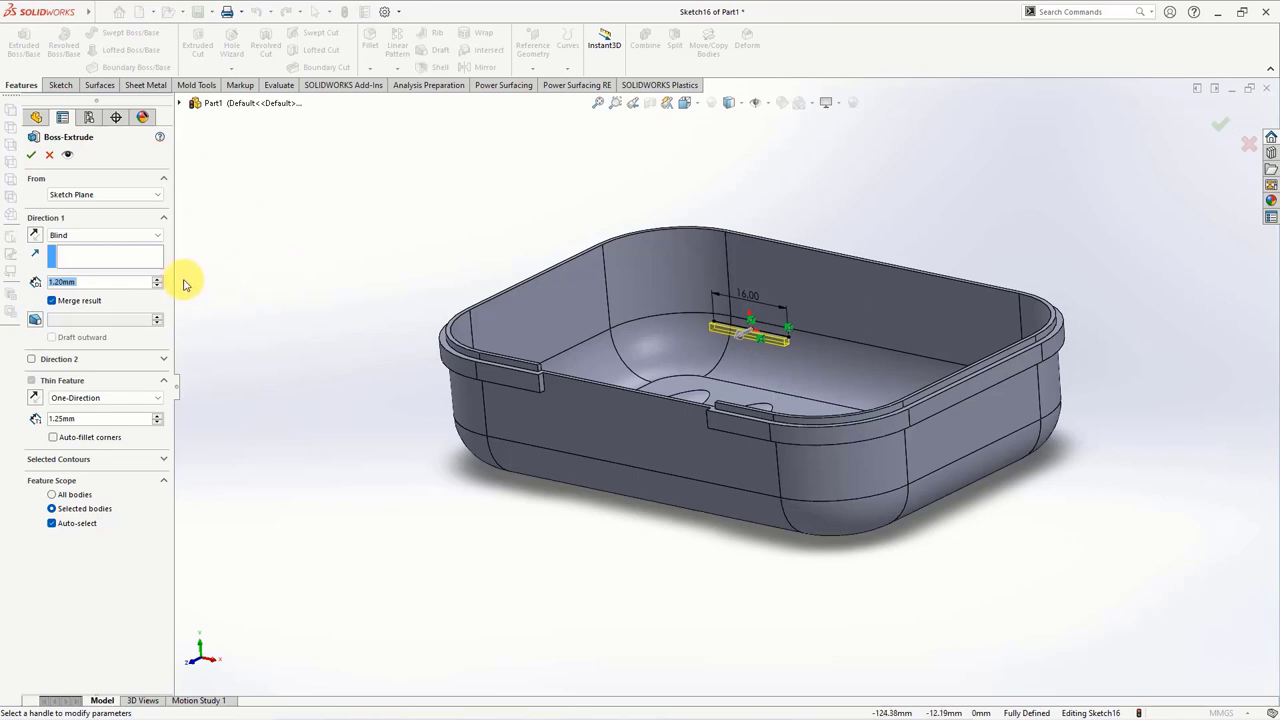
- Extrude a 1.25 mm thin tab from the rim corner: 1.40 mm one way, up to the side wall the other
left_click(73, 226)
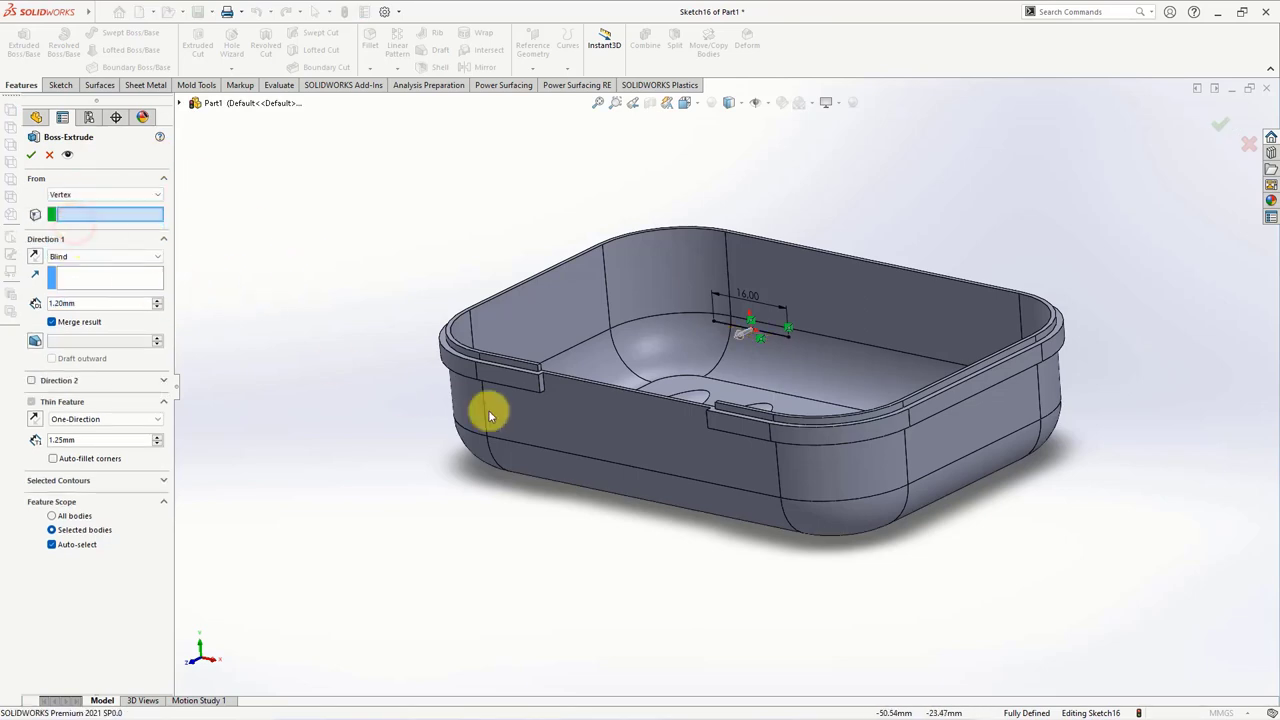
scroll(571, 375, "down", 5)
left_click(577, 346)
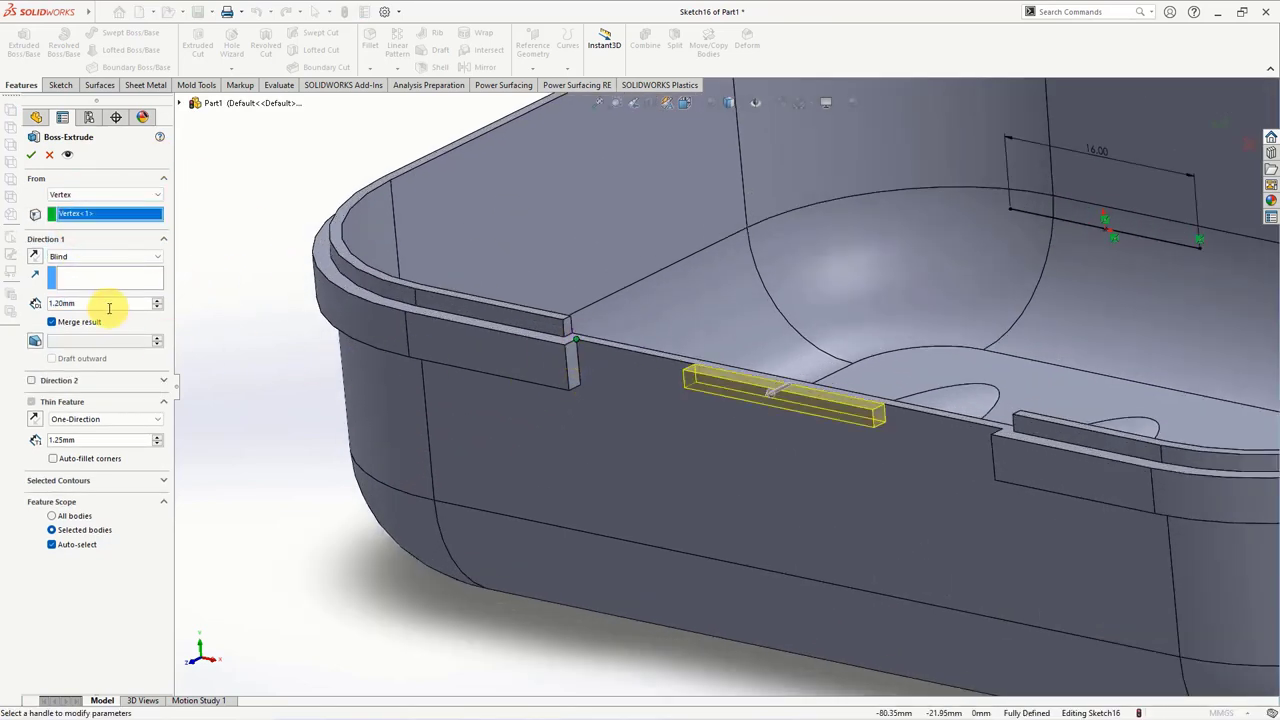
scroll(30, 303, "up", 2)
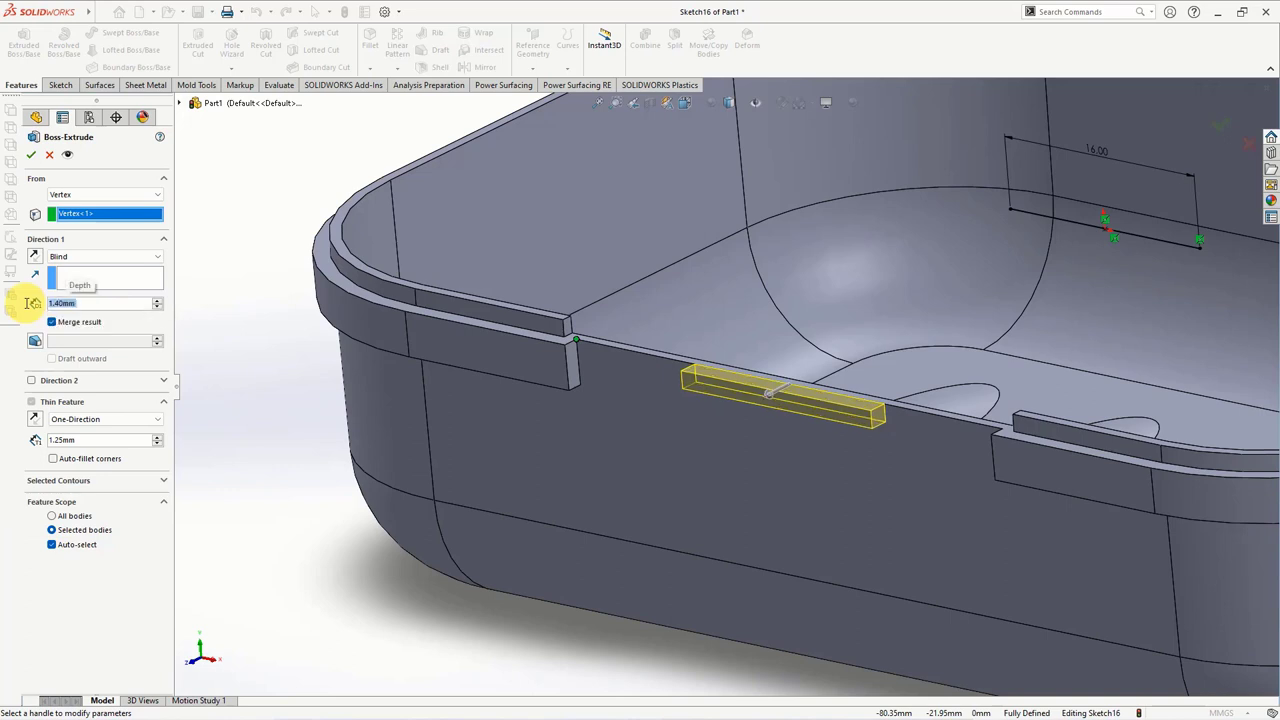
left_click(33, 383)
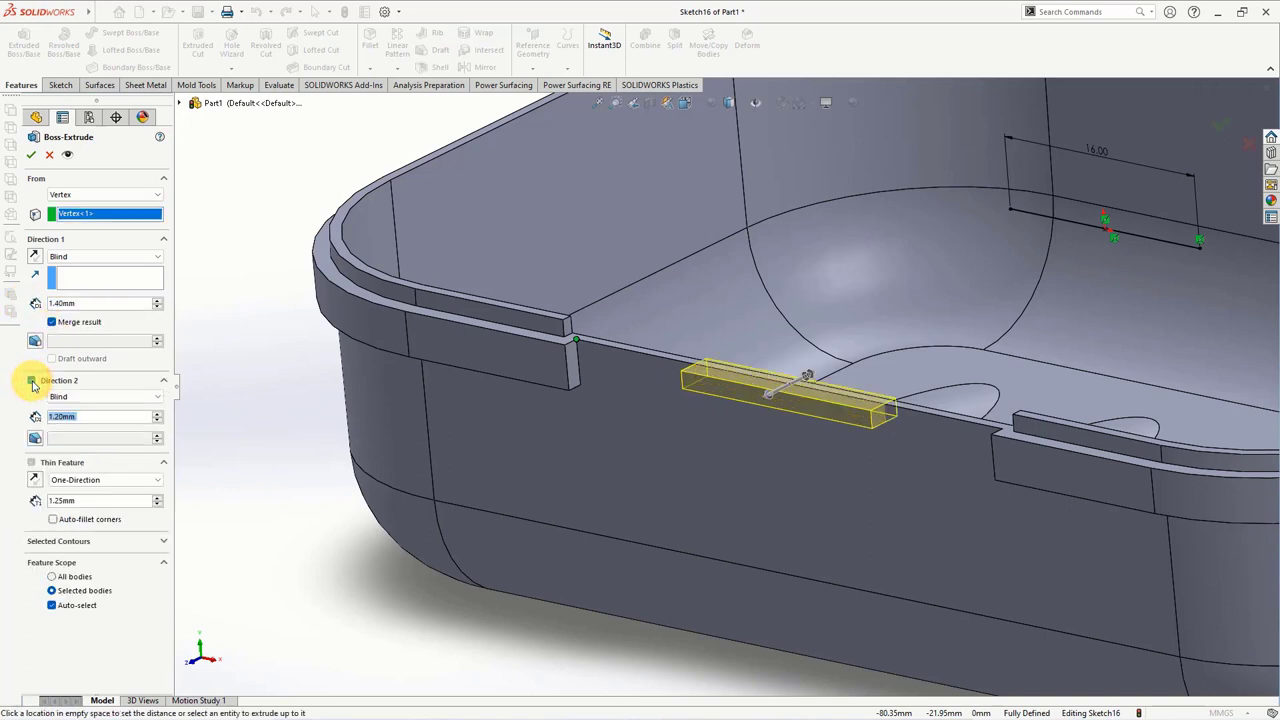
left_click(78, 397)
left_click(92, 442)
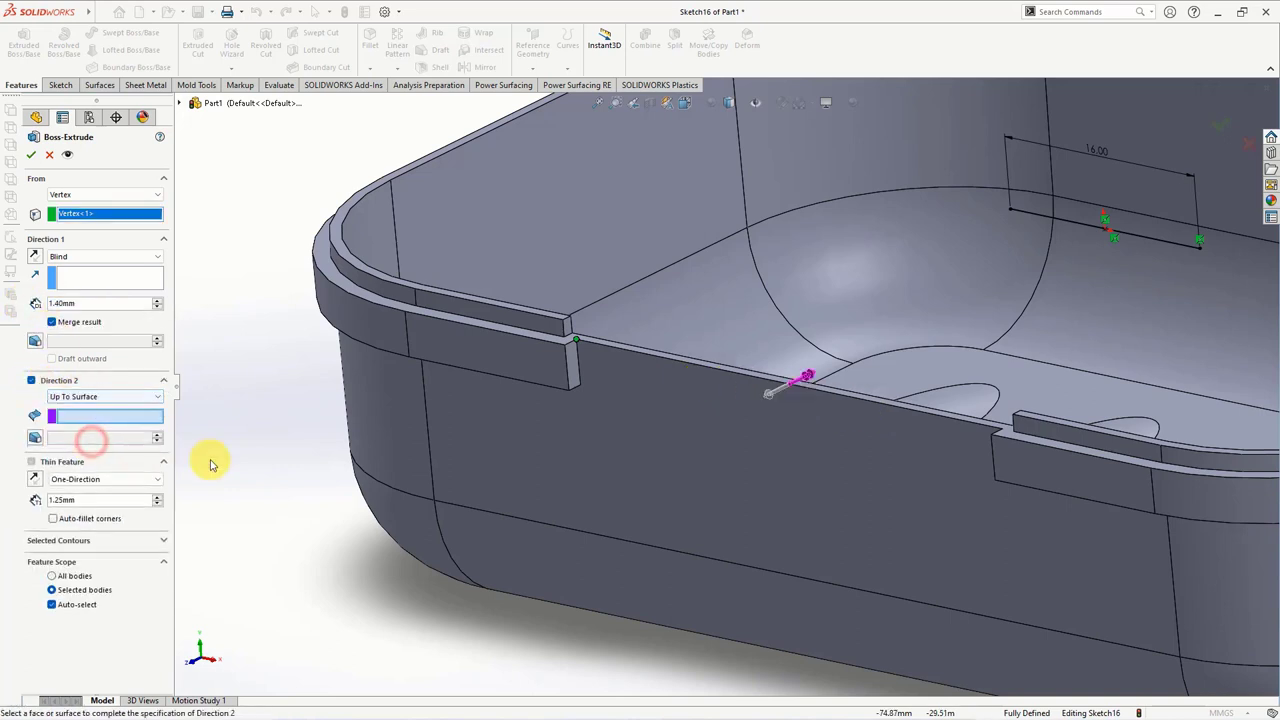
left_click(703, 412)
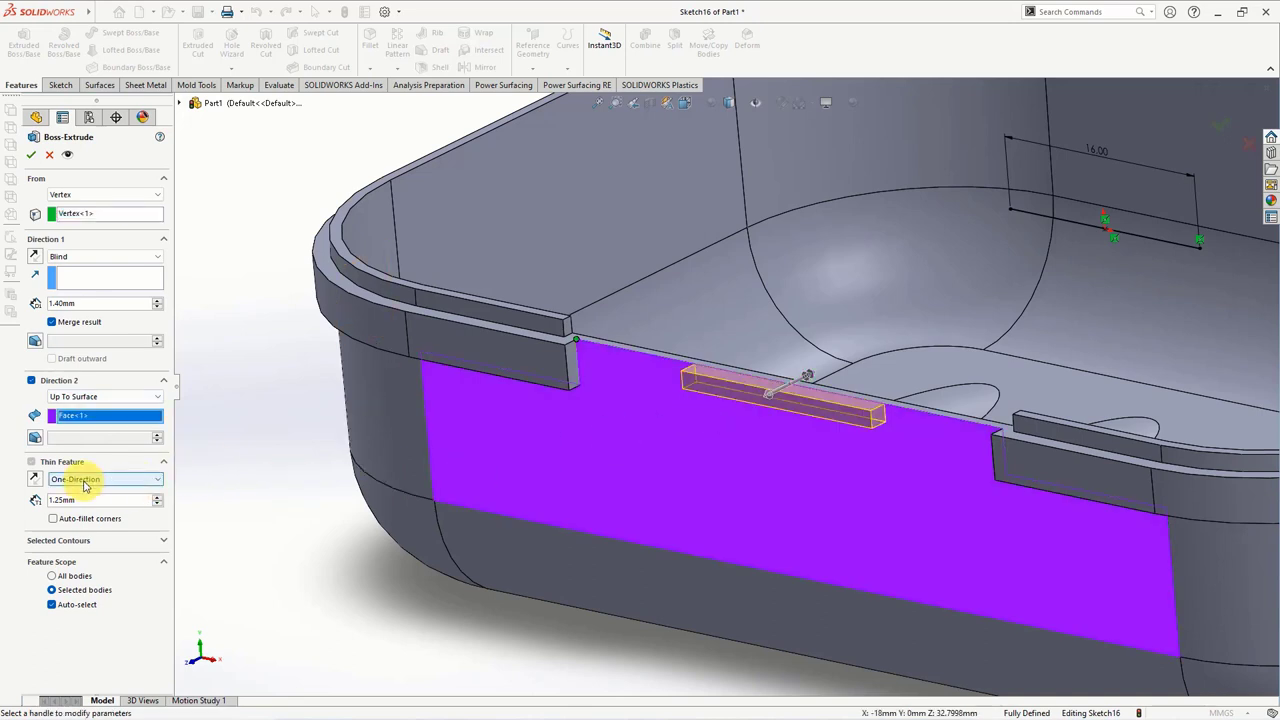
left_click(31, 158)
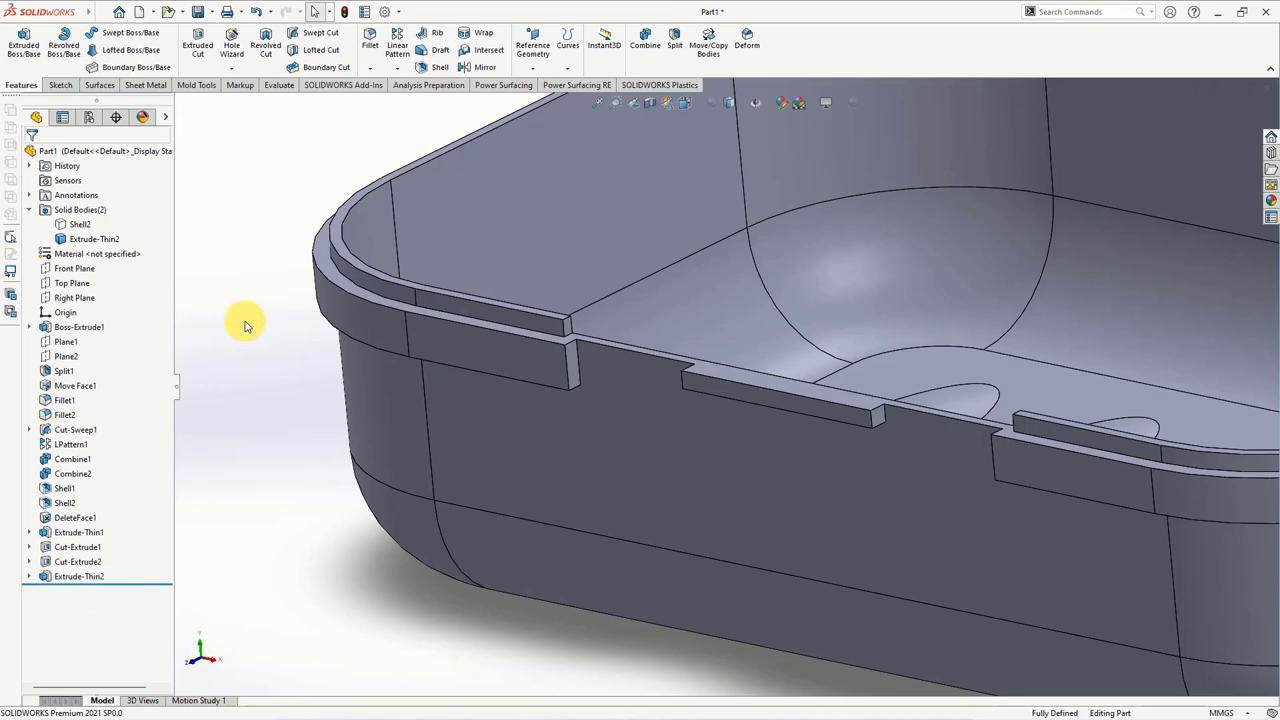
- Round the two rim step edges with a 2 mm fillet
scroll(284, 357, "up", 5)
middle_click_drag(388, 394, 376, 392)
left_click(369, 42)
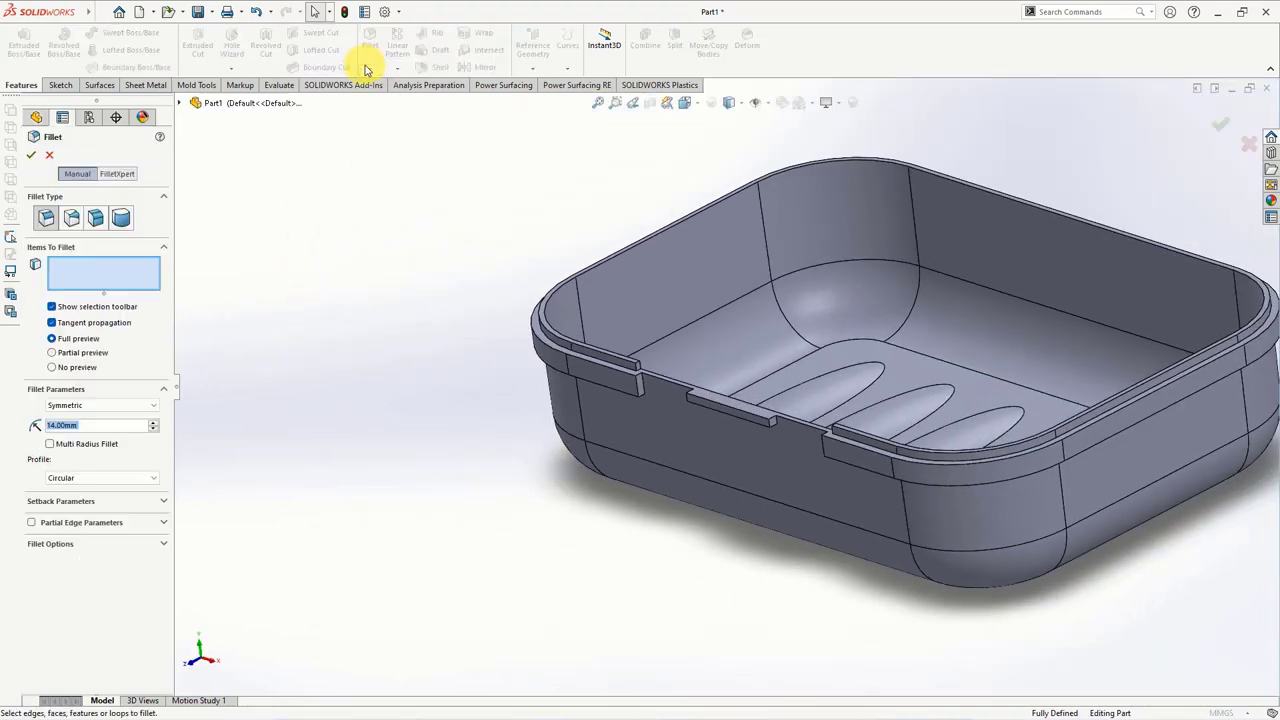
type("2")
key("Return")
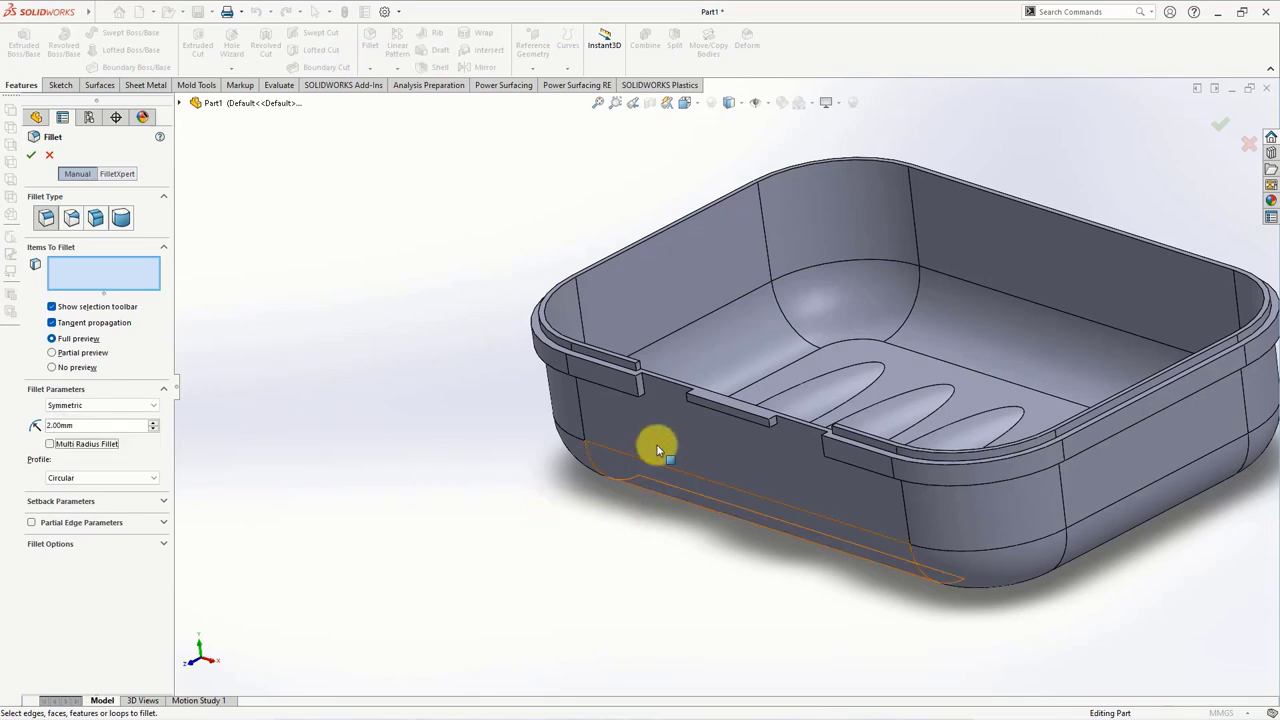
scroll(656, 444, "down", 4)
left_click(636, 350)
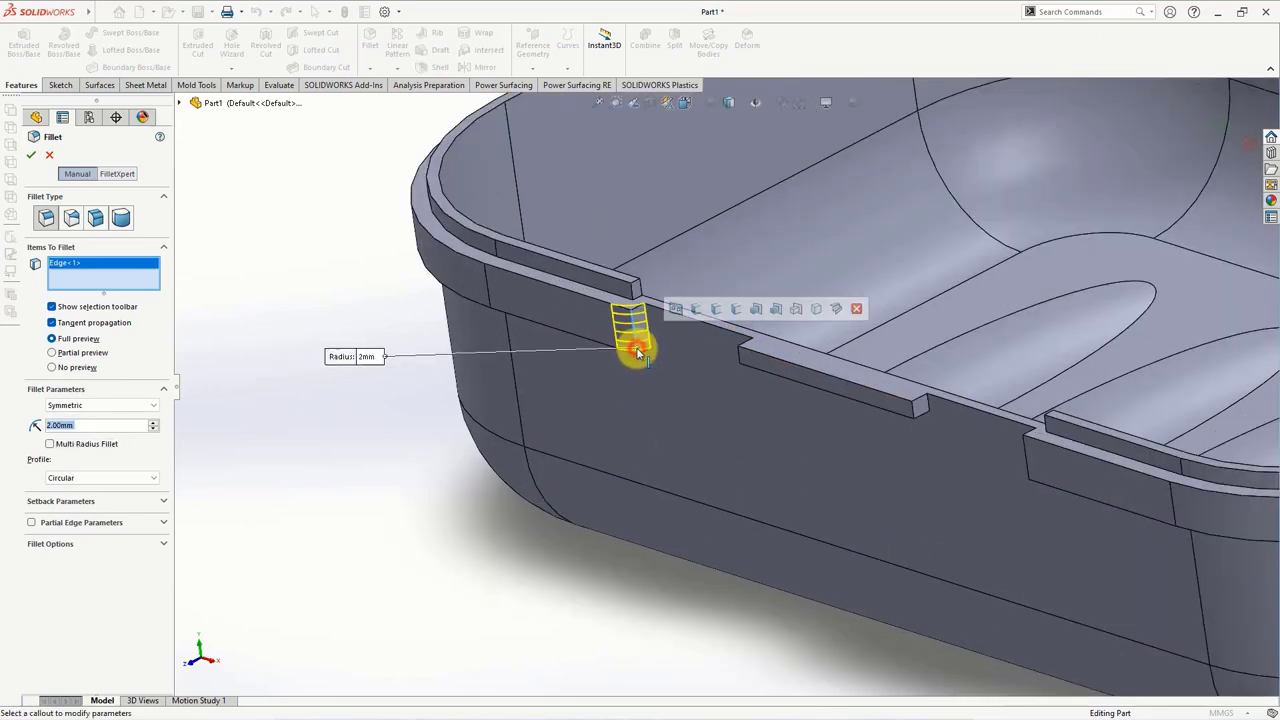
left_click(1030, 472)
key("Return")
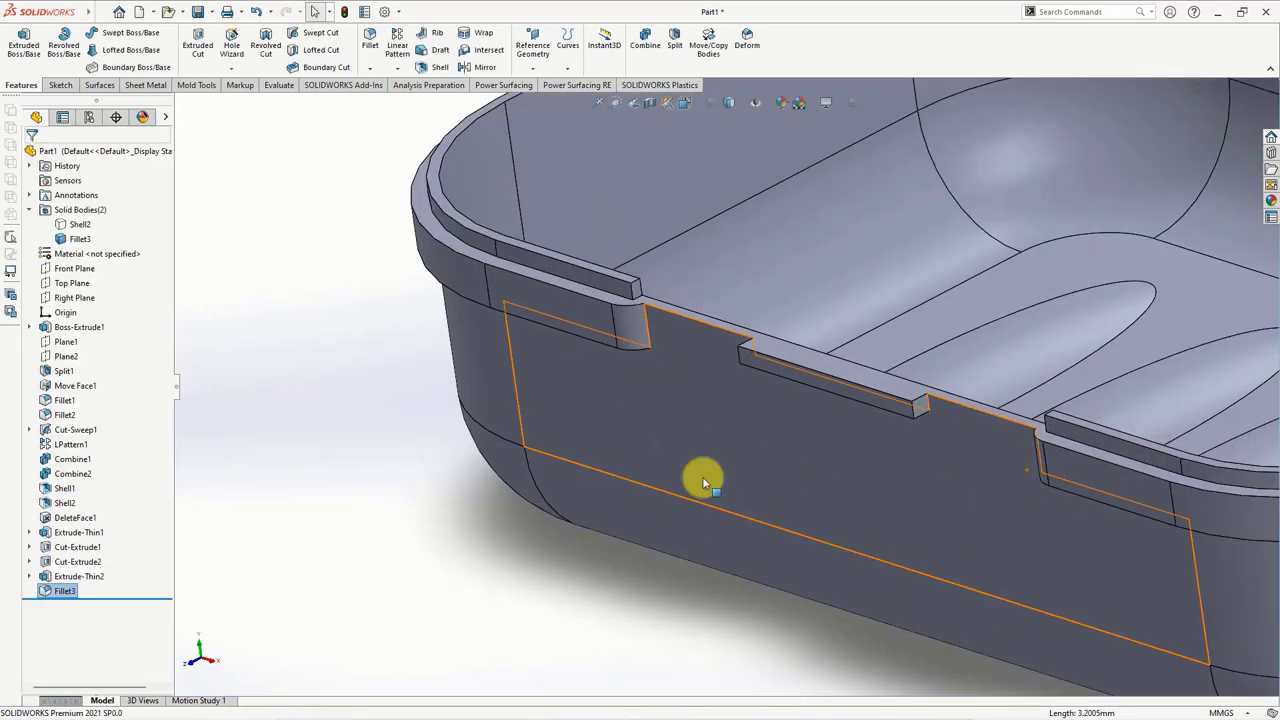
- Round the remaining rim, step-corner and tab-notch edges with a 1 mm fillet
left_click(366, 45)
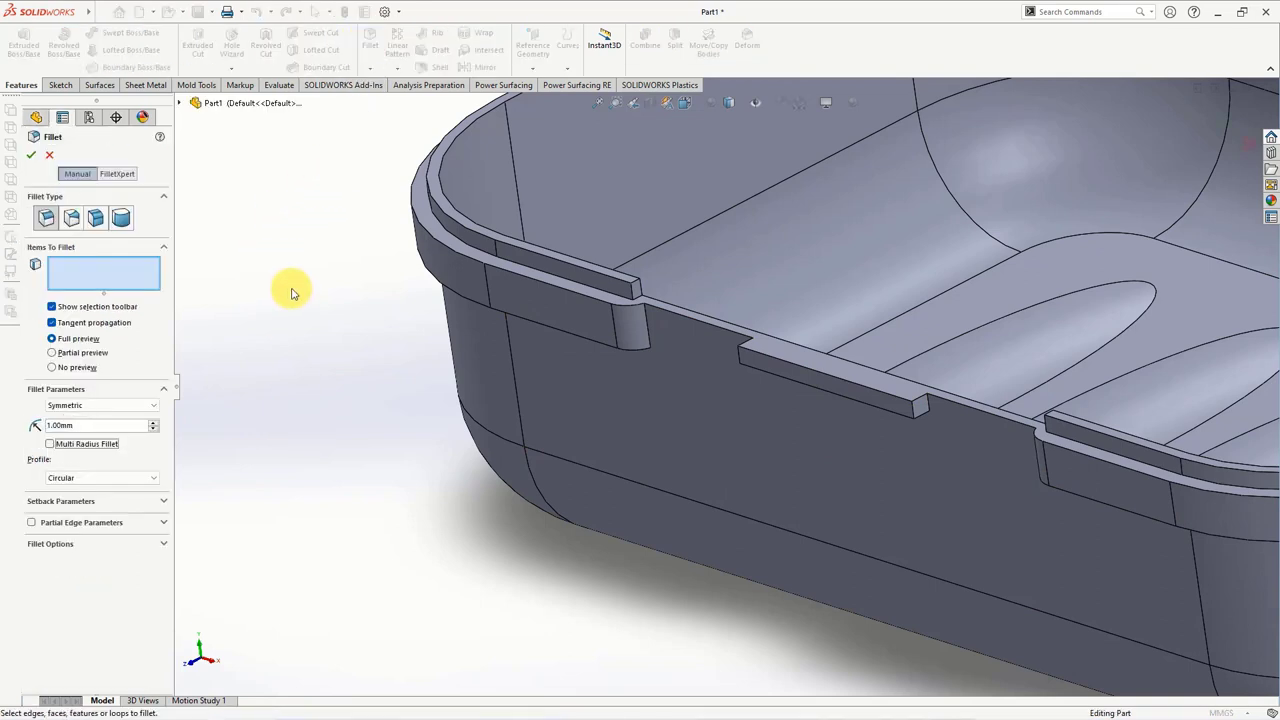
left_click(634, 308)
scroll(1063, 437, "down", 5)
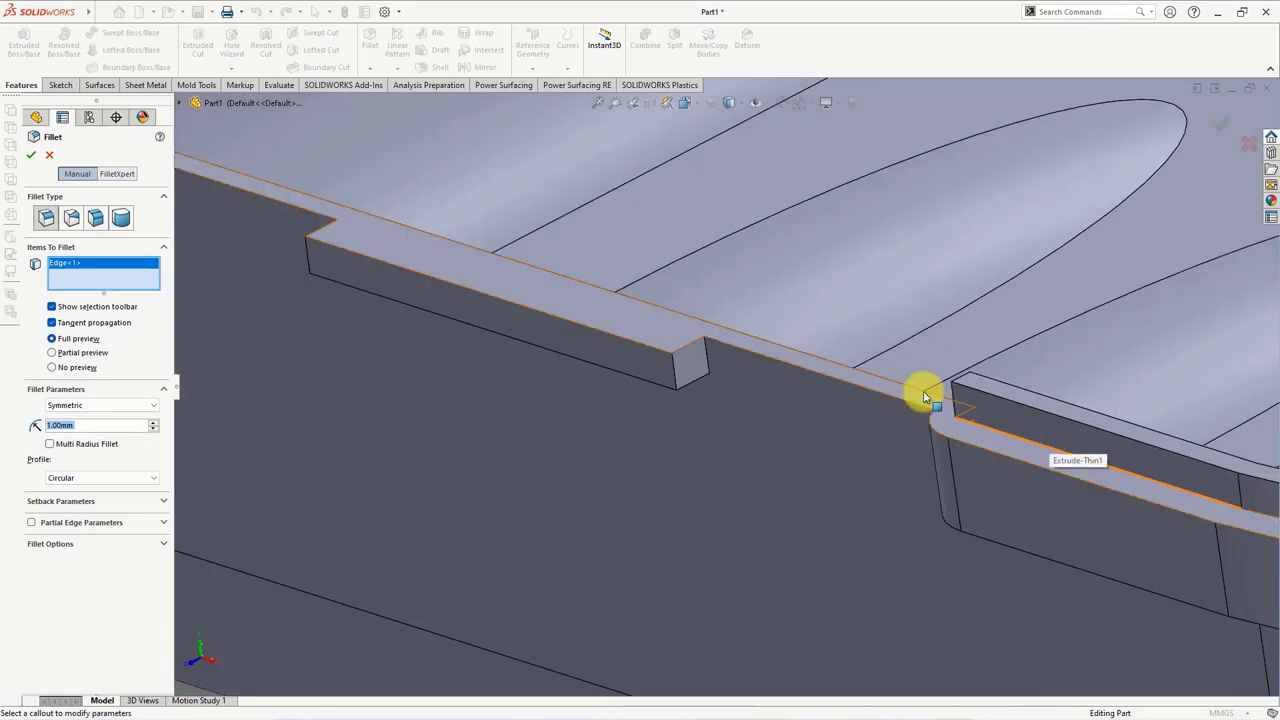
left_click(955, 397)
scroll(943, 395, "up", 5)
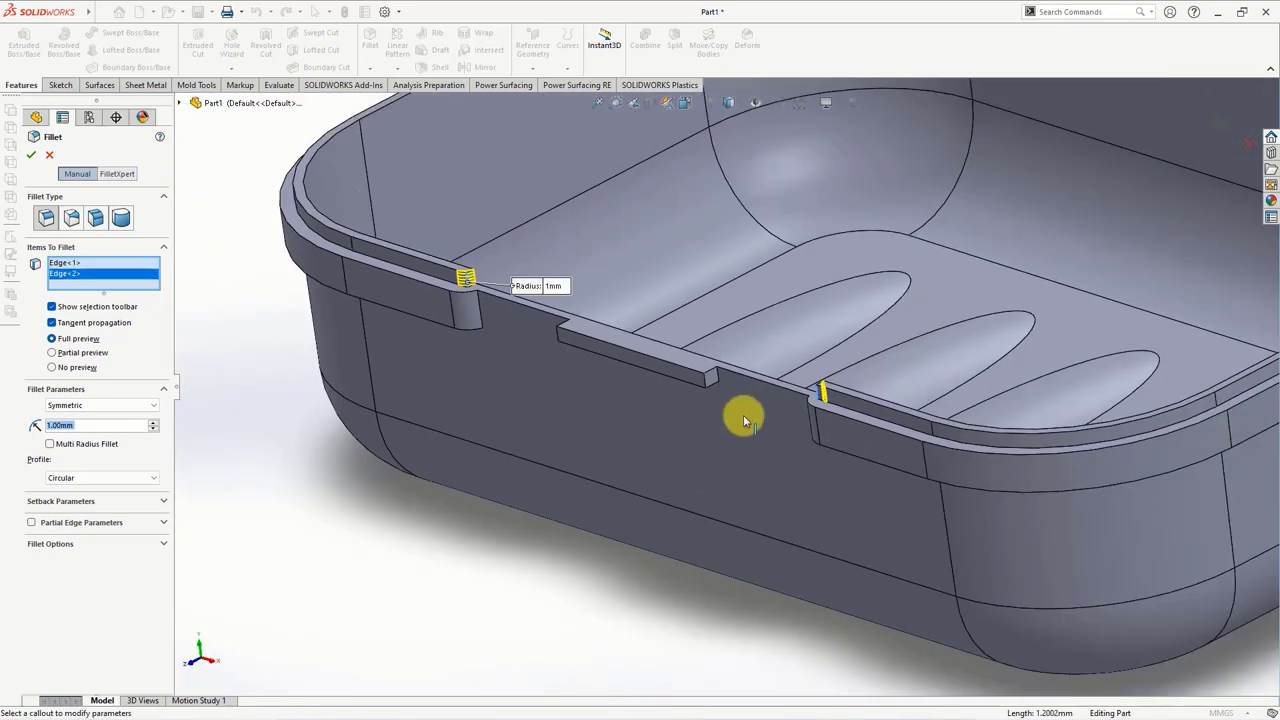
mouse_move(700, 414)
middle_mouse_down()
mouse_move(735, 271)
mouse_move(714, 368)
middle_mouse_up()
left_click(714, 368)
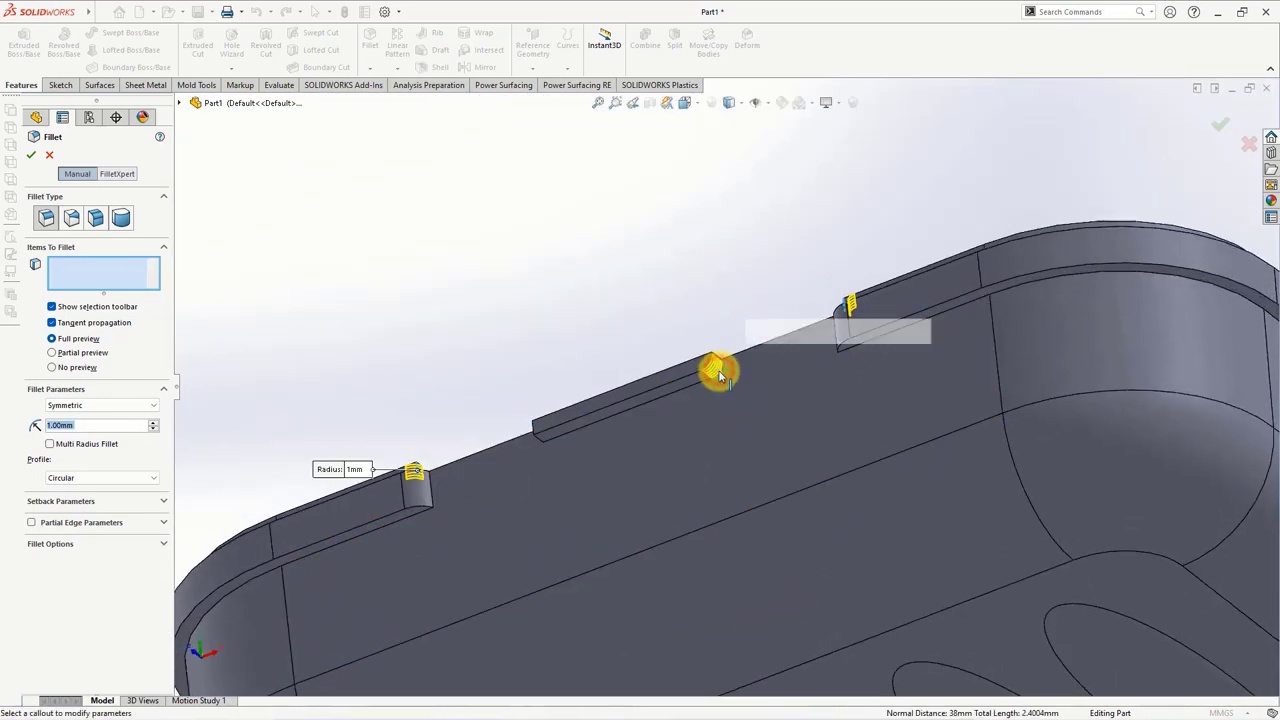
left_click(537, 440)
left_click(382, 522)
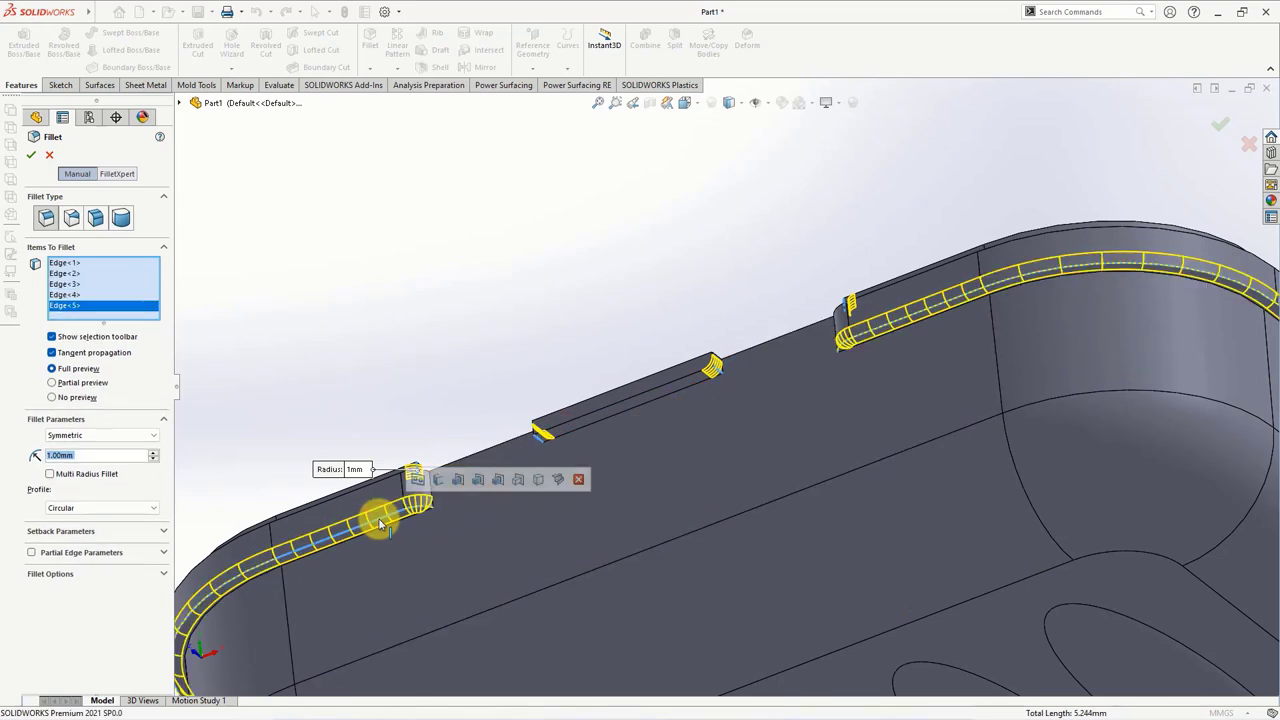
right_click(380, 524)
left_click(417, 333)
scroll(504, 333, "up", 5)
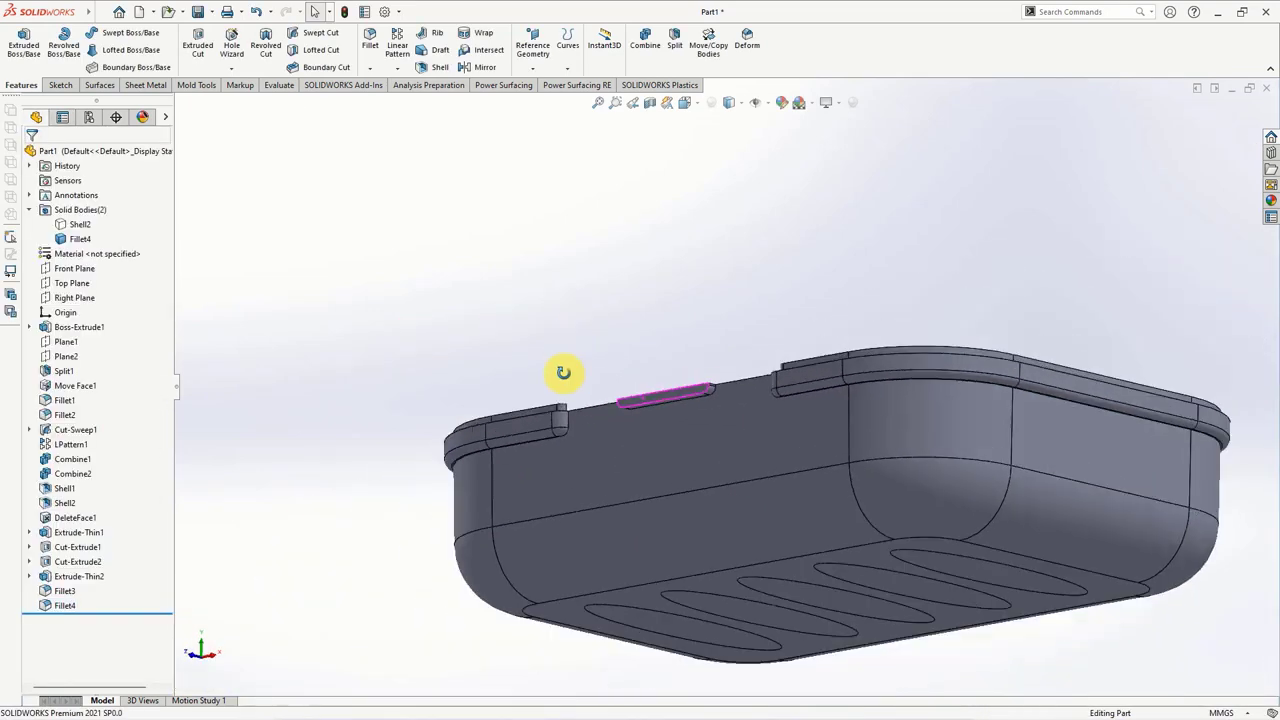
middle_click_drag(563, 371, 540, 524)
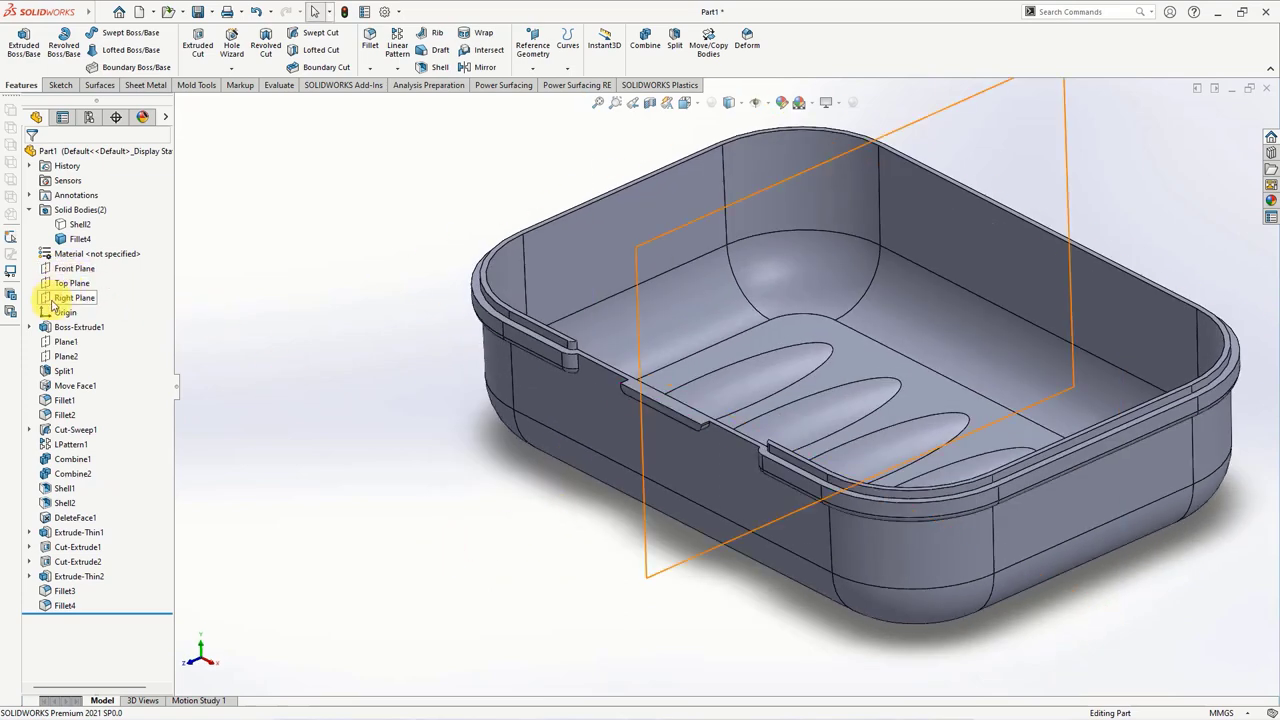
- Create Plane3 offset 33 mm from Right Plane
left_click(60, 298)
left_click(532, 58)
left_click(540, 90)
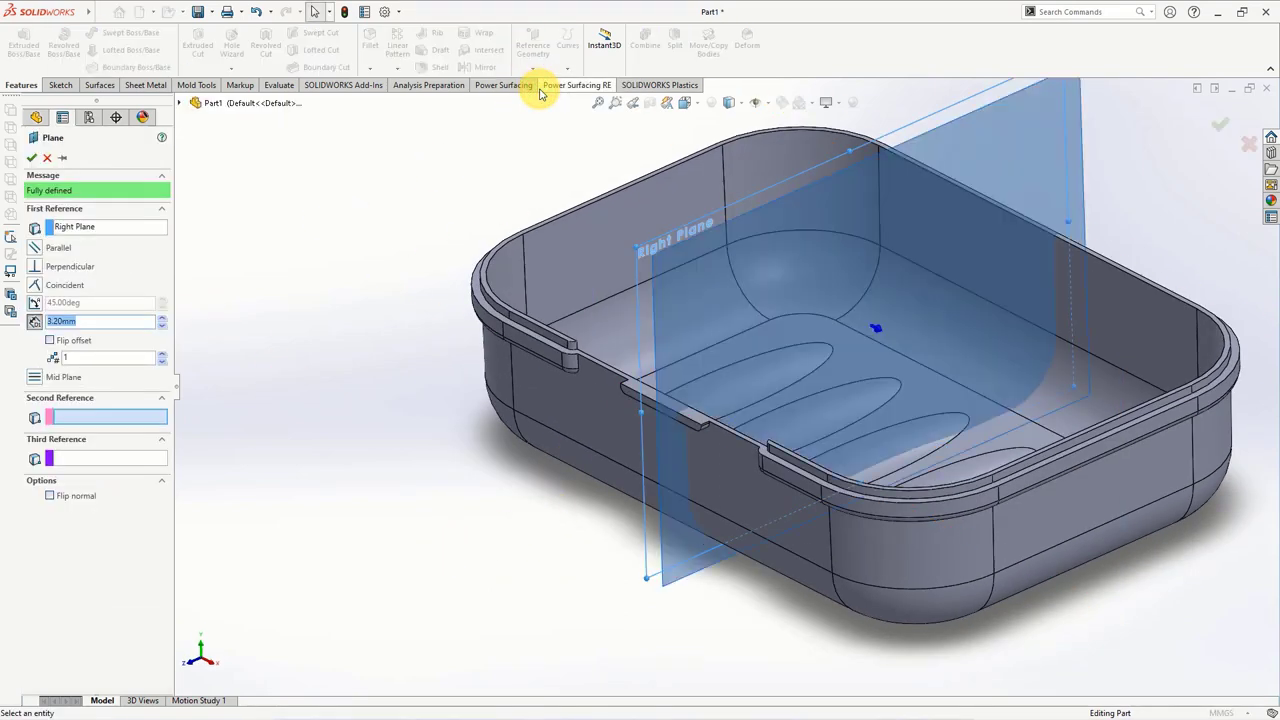
type("3")
key("Return")
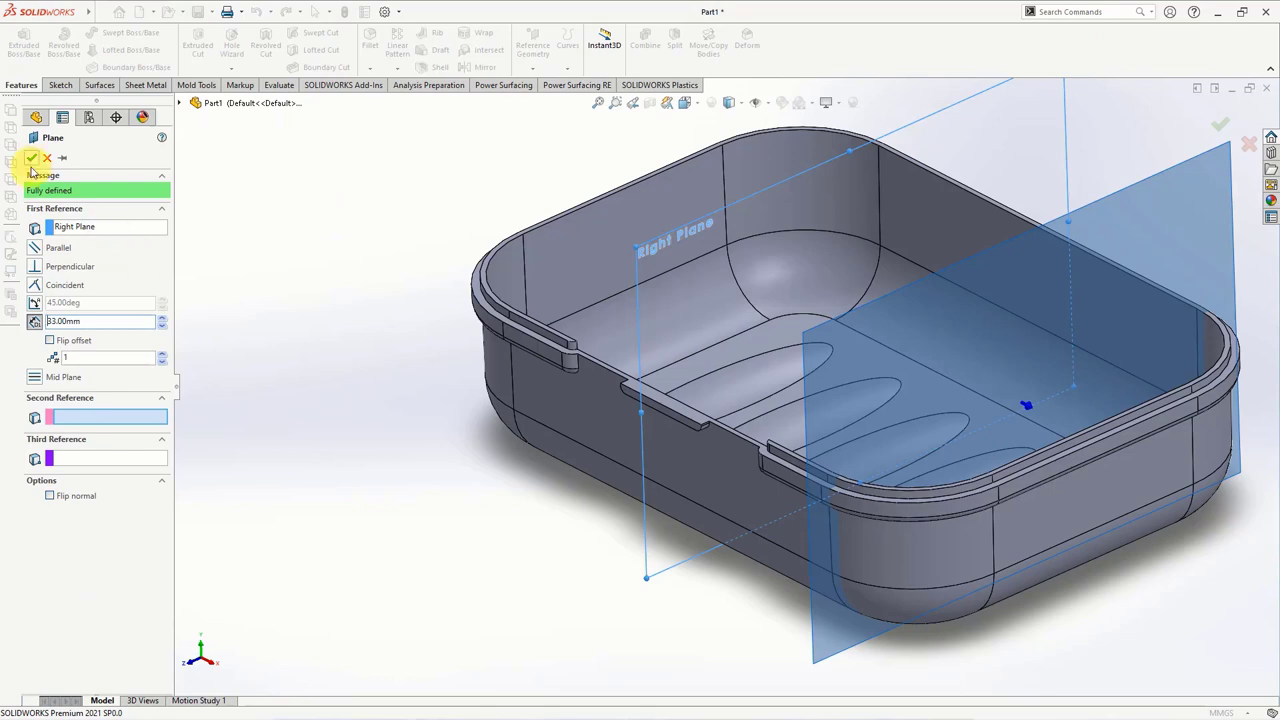
left_click(31, 165)
- On Plane3, sketch a closed line-and-arc foot profile at the tray's bottom edge
left_click(829, 629)
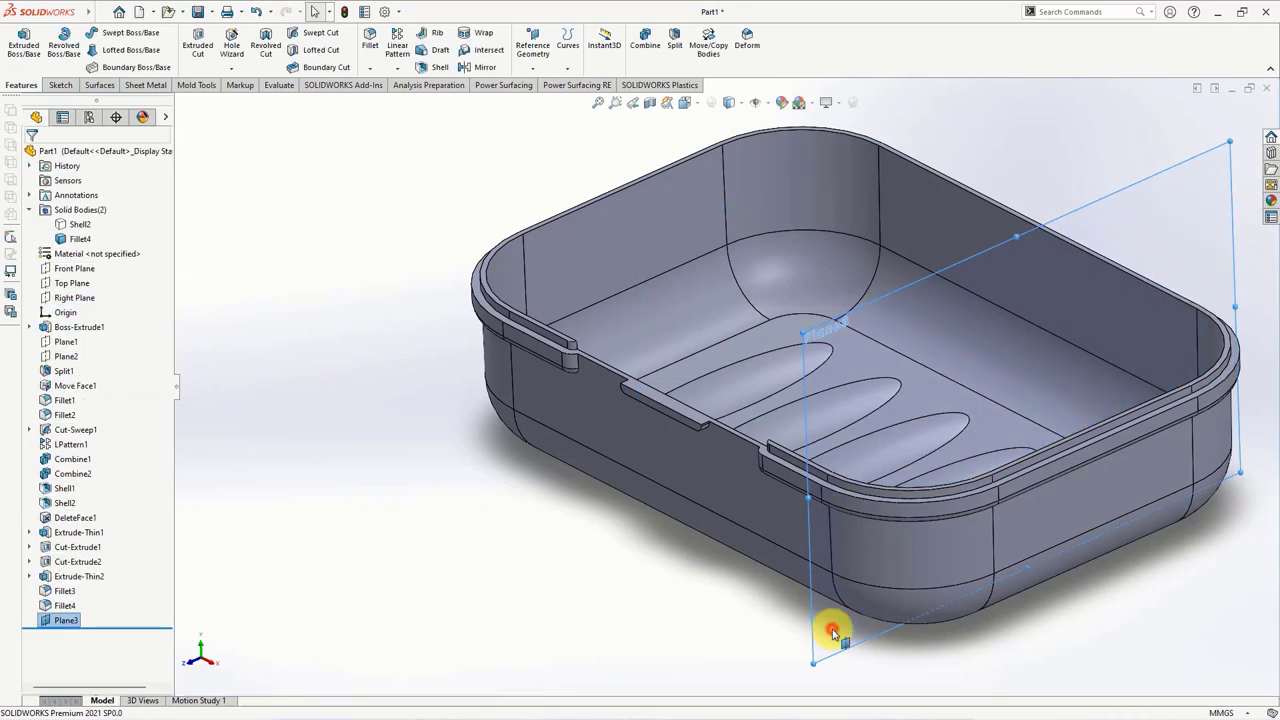
left_click(893, 596)
scroll(586, 608, "down", 5)
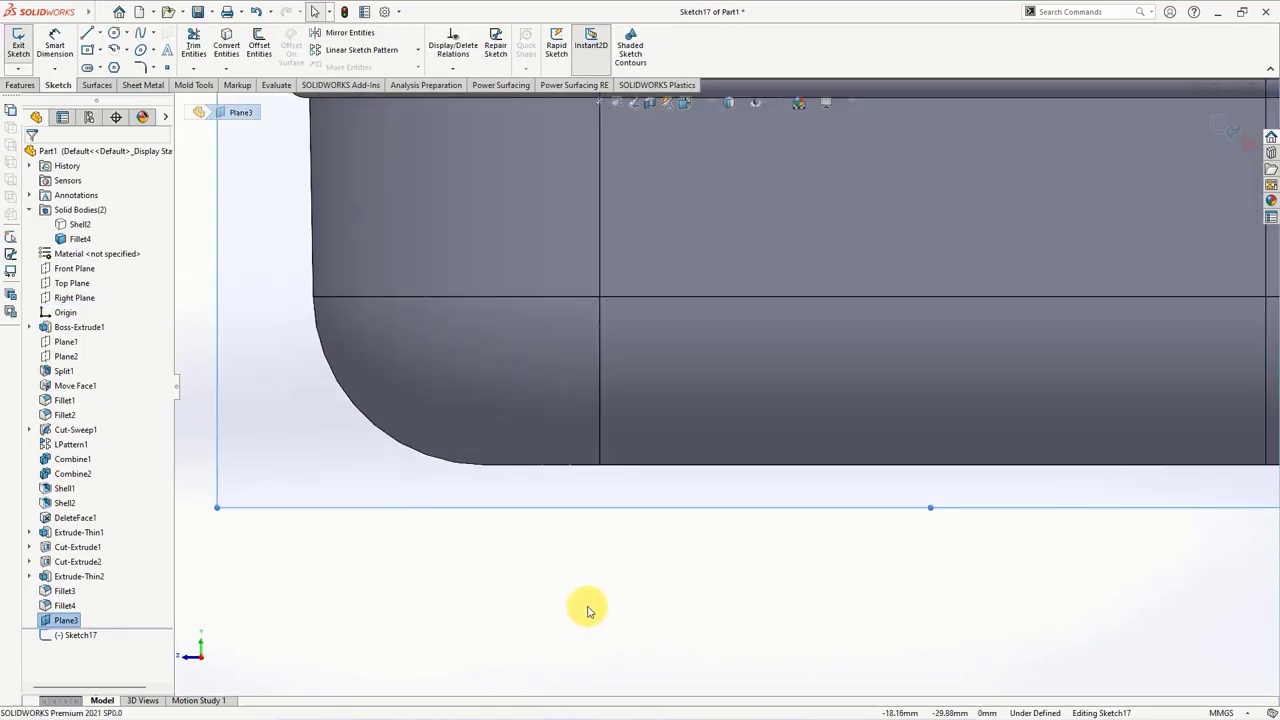
scroll(592, 583, "down", 2)
left_click(87, 33)
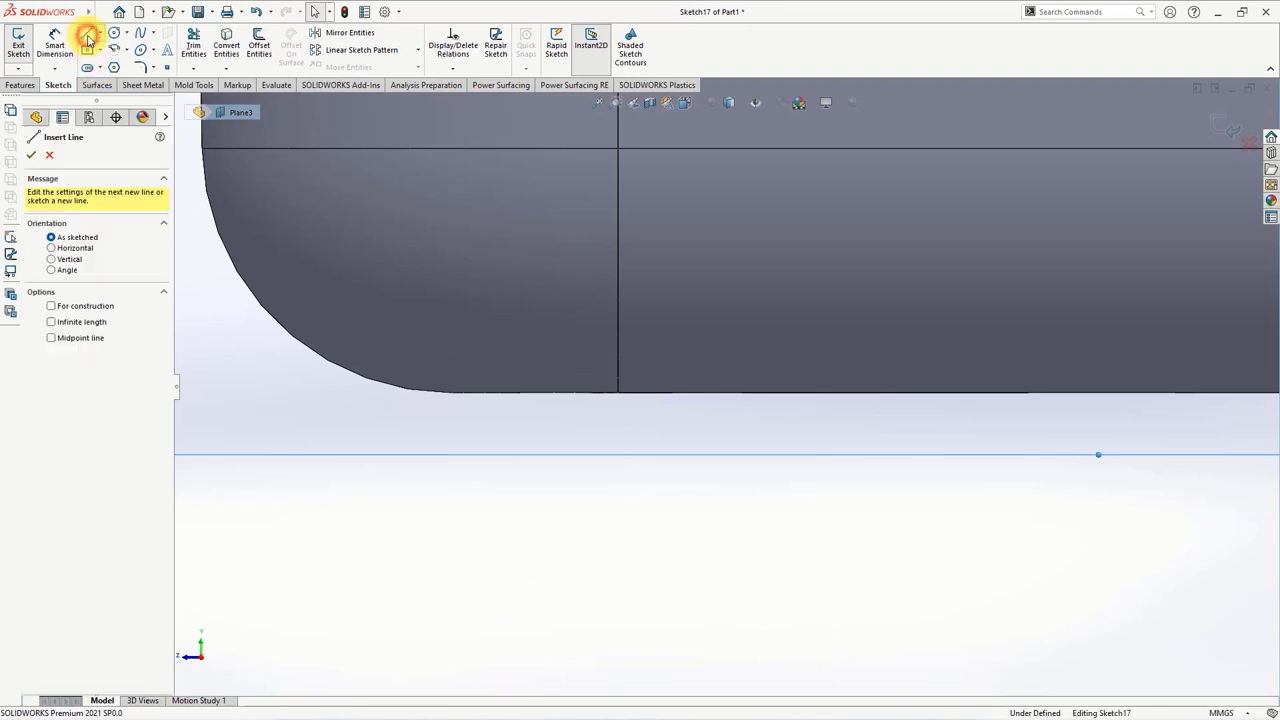
left_click(480, 394)
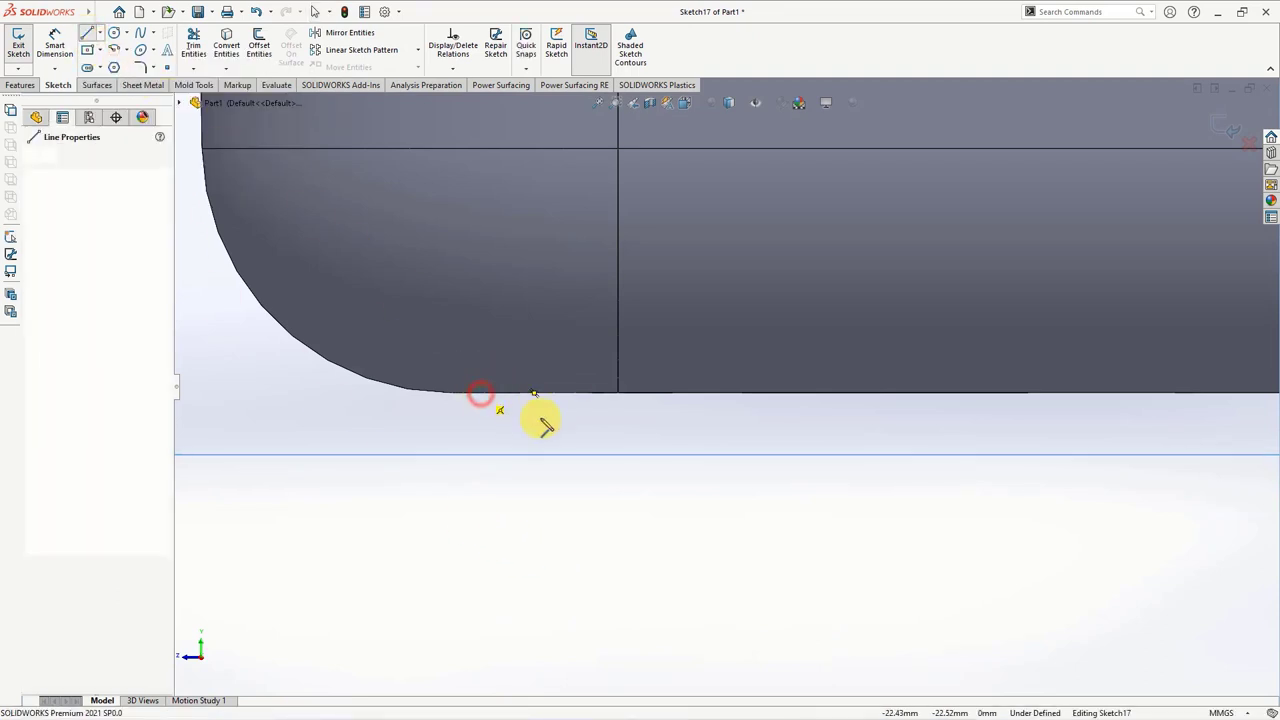
left_click(603, 393)
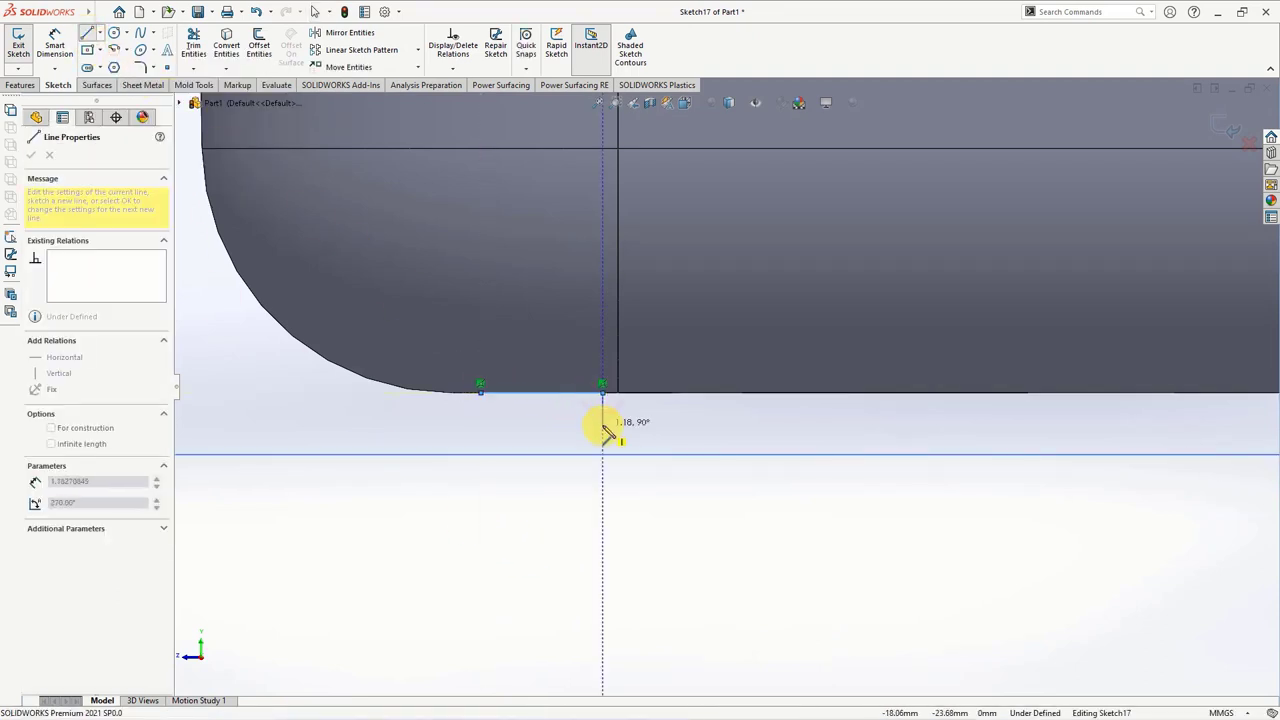
left_click(602, 421)
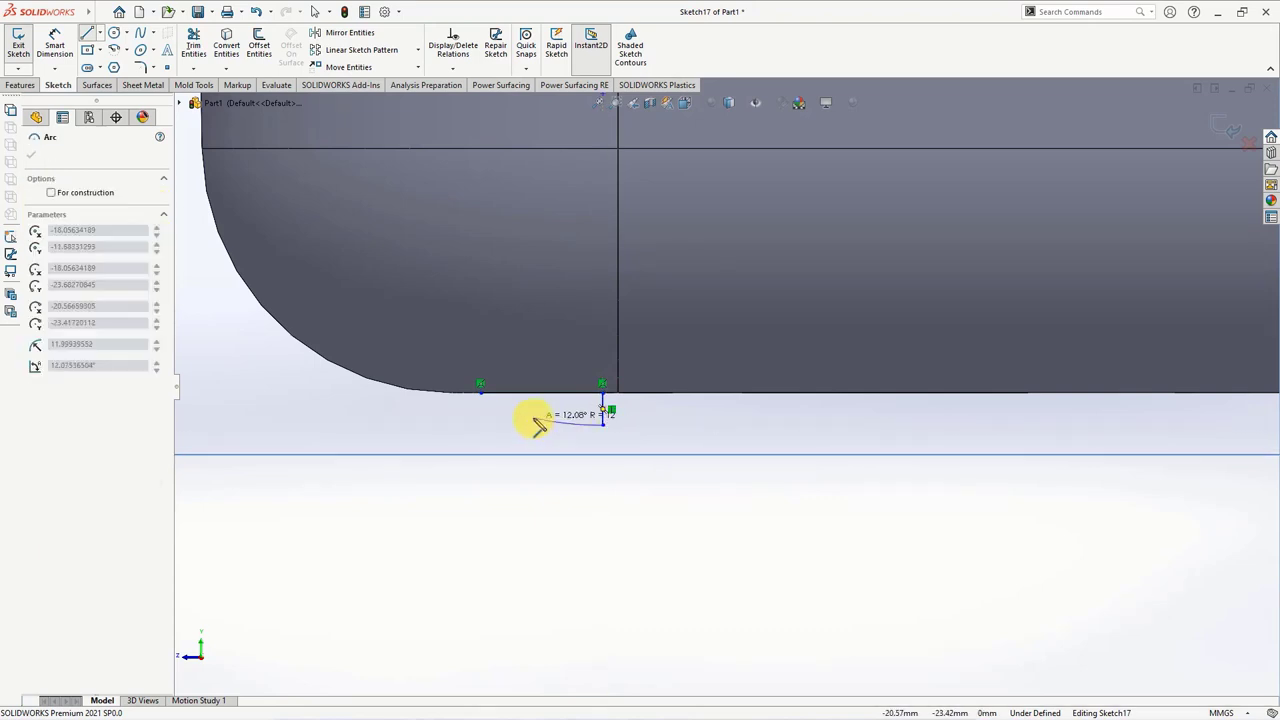
left_click(480, 386)
key("Escape")
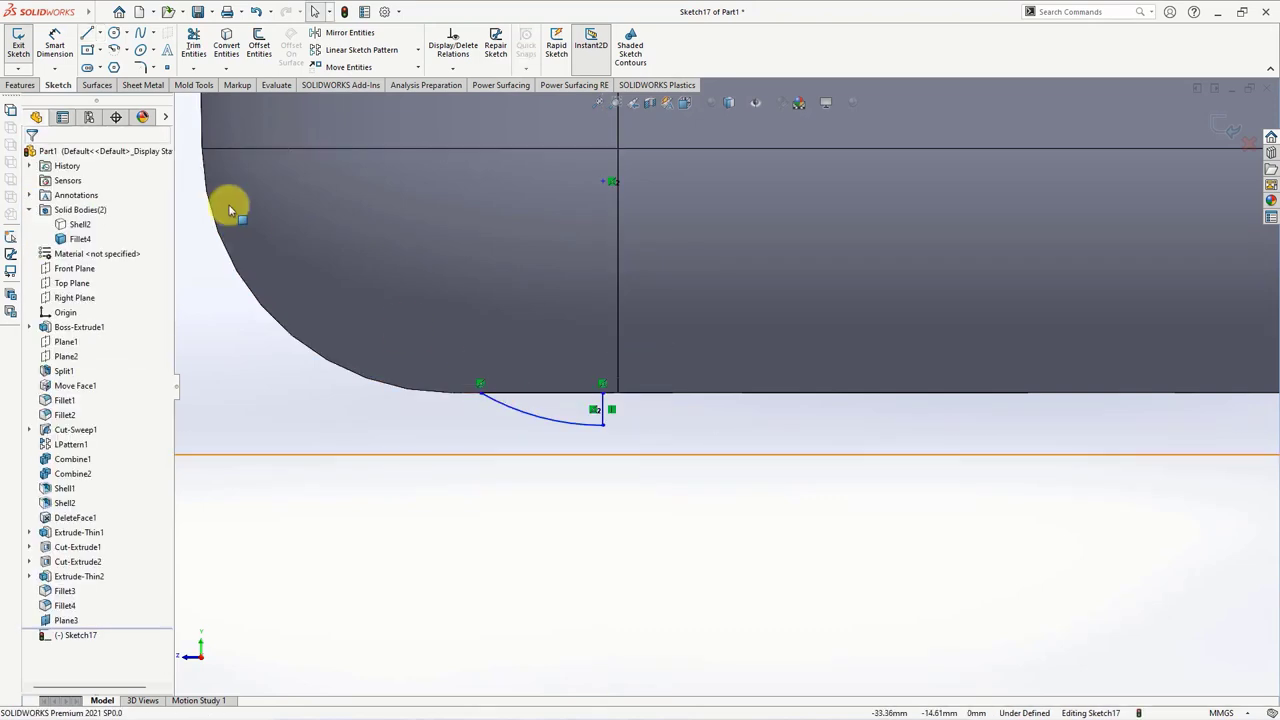
- Dimension the foot profile: 3.50 width, 0.80 height, and 18.00 from the origin
left_click(55, 45)
left_click(560, 393)
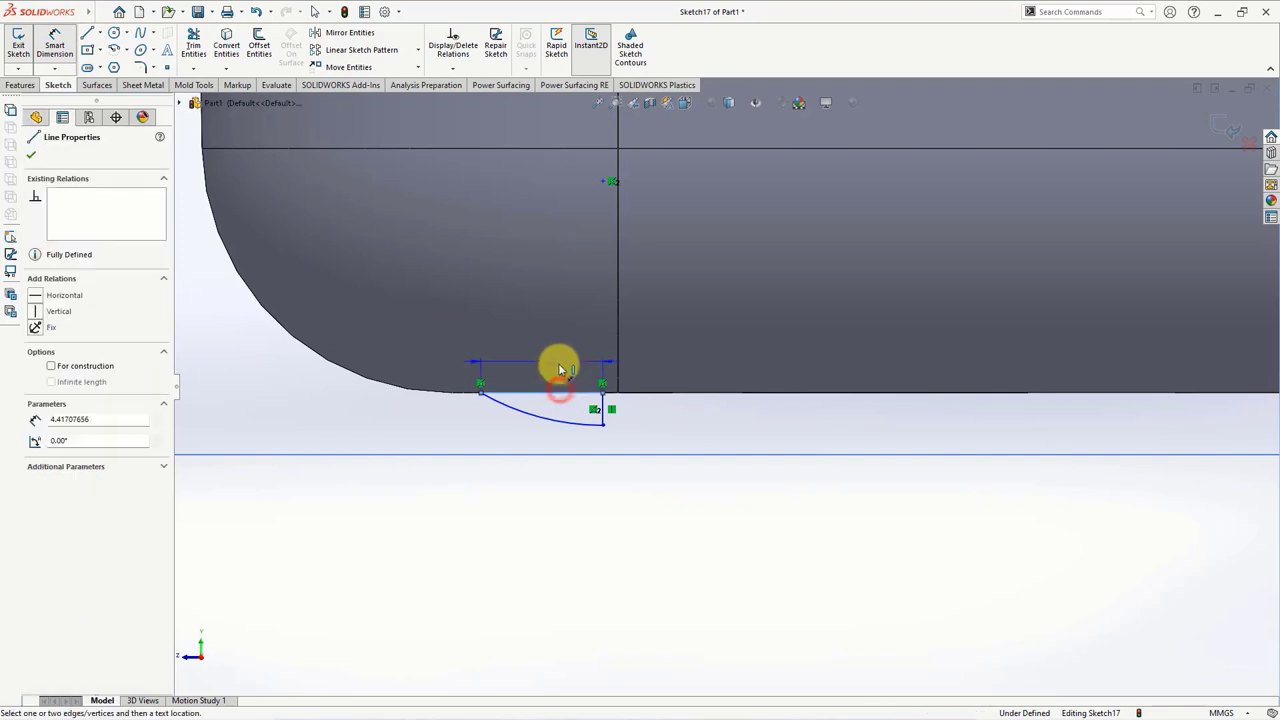
left_click(560, 345)
key("Return")
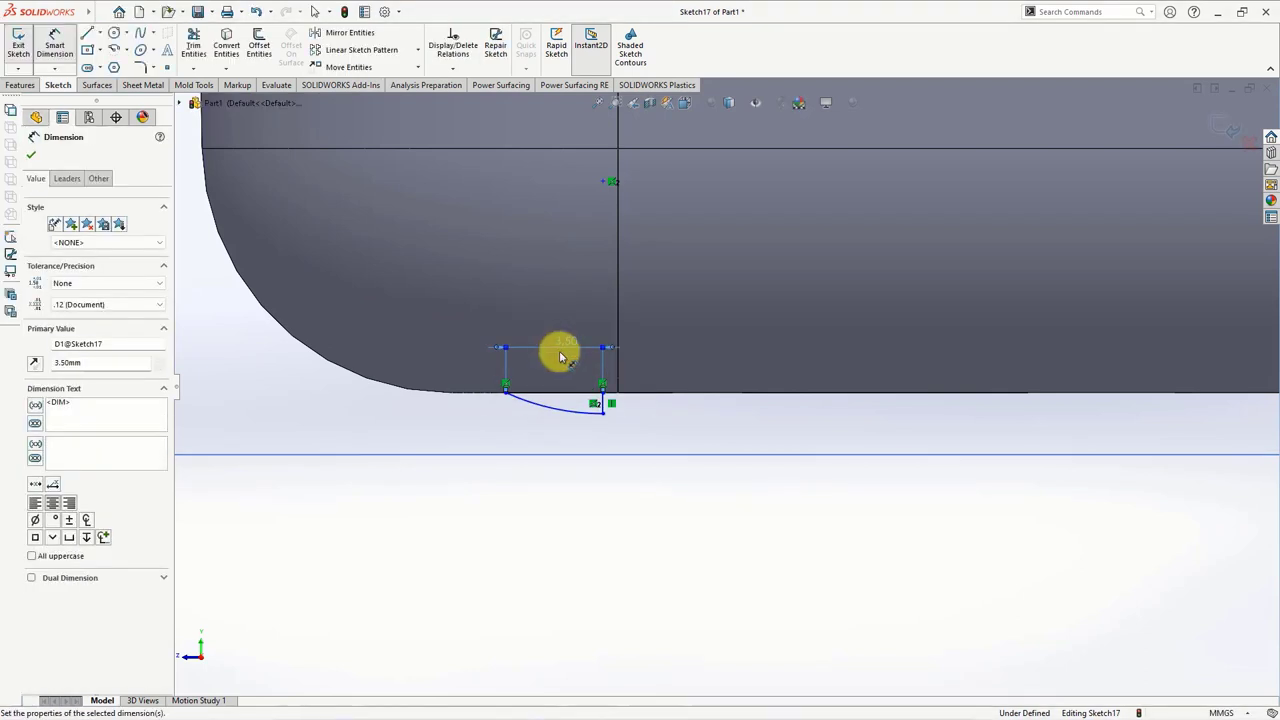
left_click(601, 410)
left_click(637, 486)
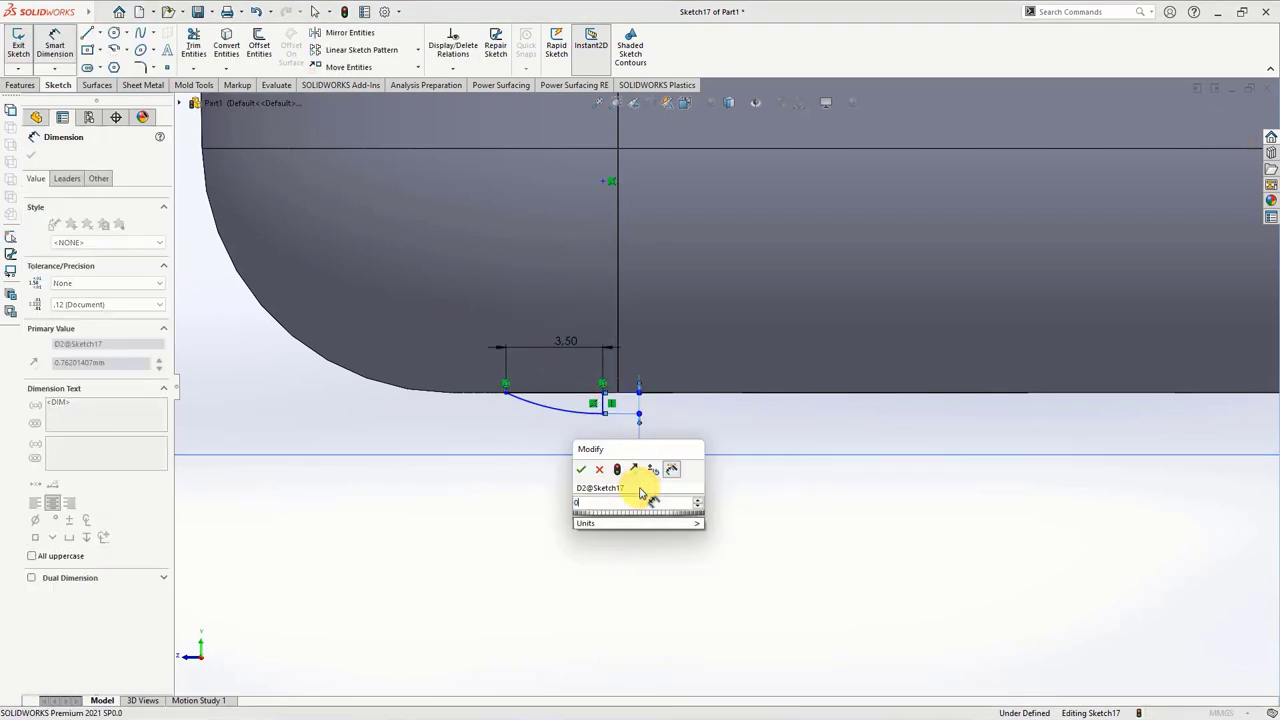
type("0.8")
key("Return")
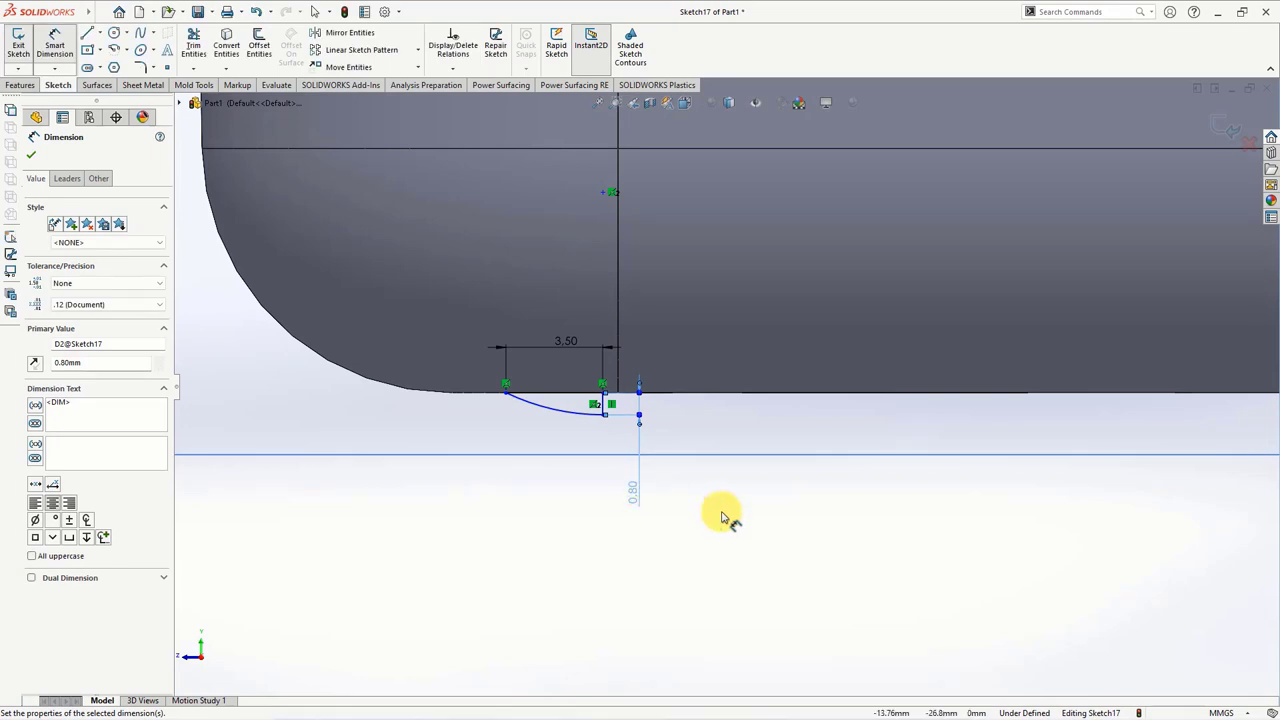
left_click(604, 410)
scroll(760, 440, "up", 4)
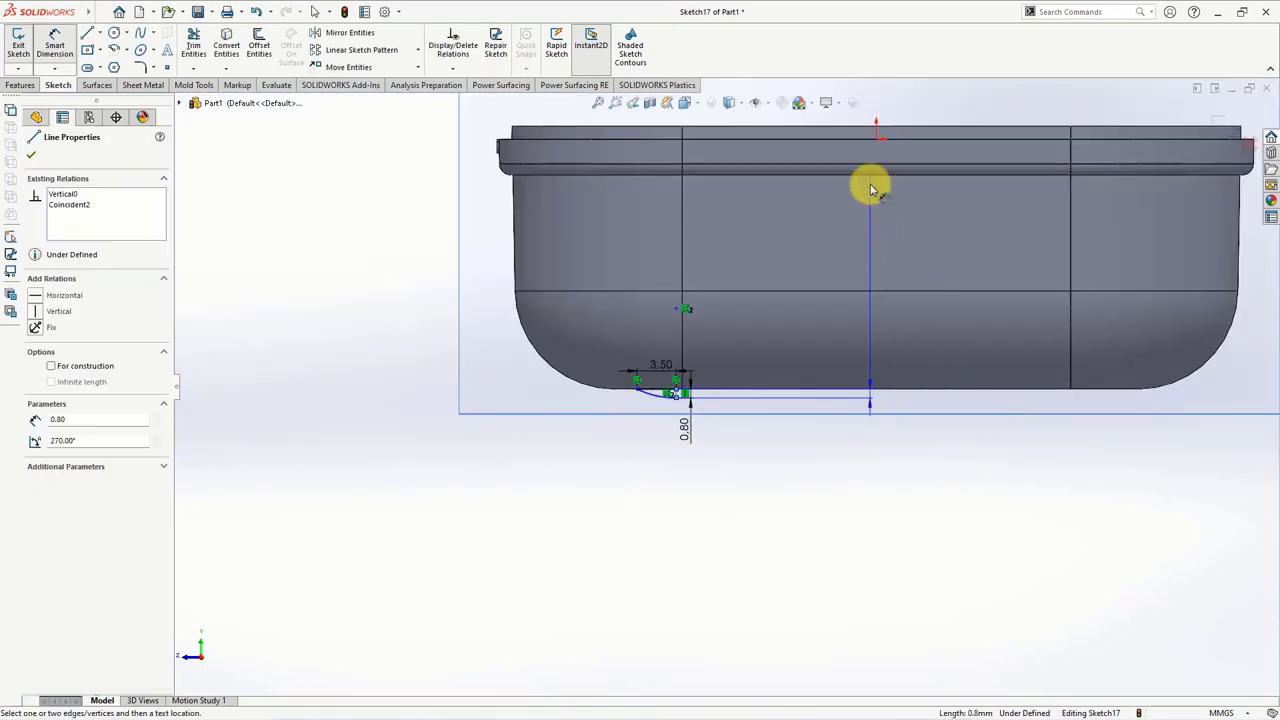
left_click(877, 134)
left_click(791, 460)
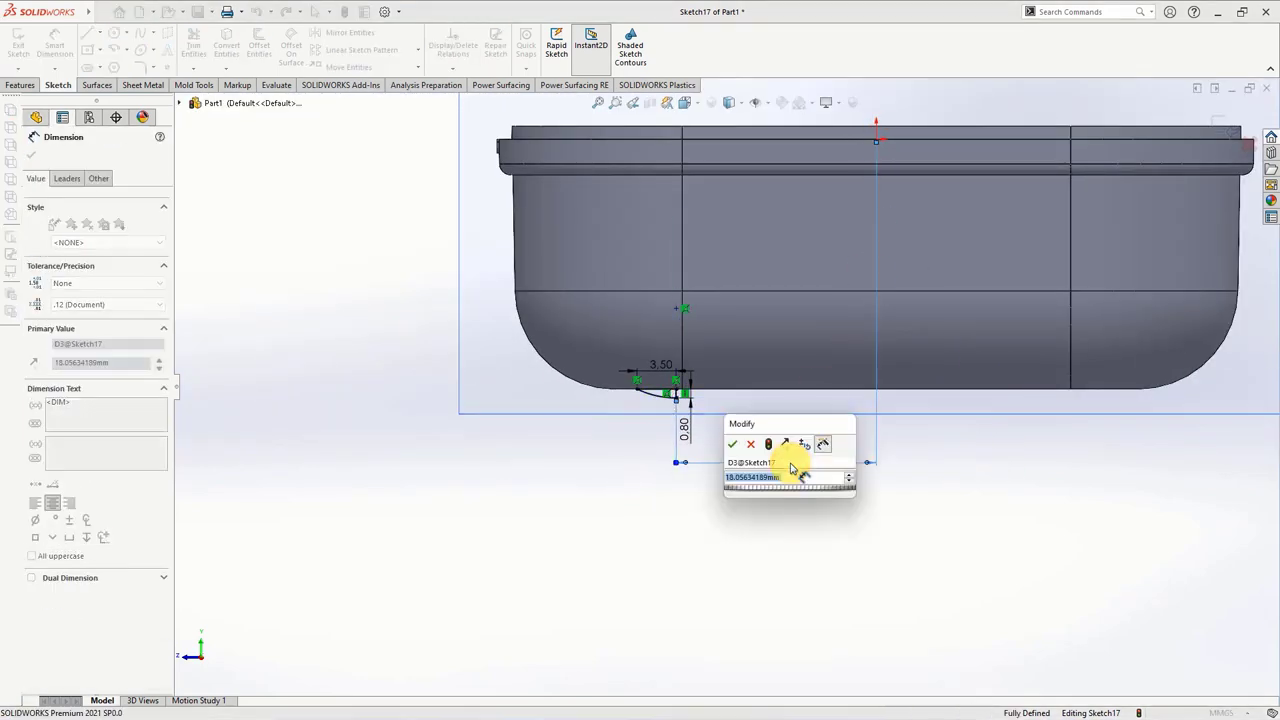
type("18")
key("Return")
key("Escape")
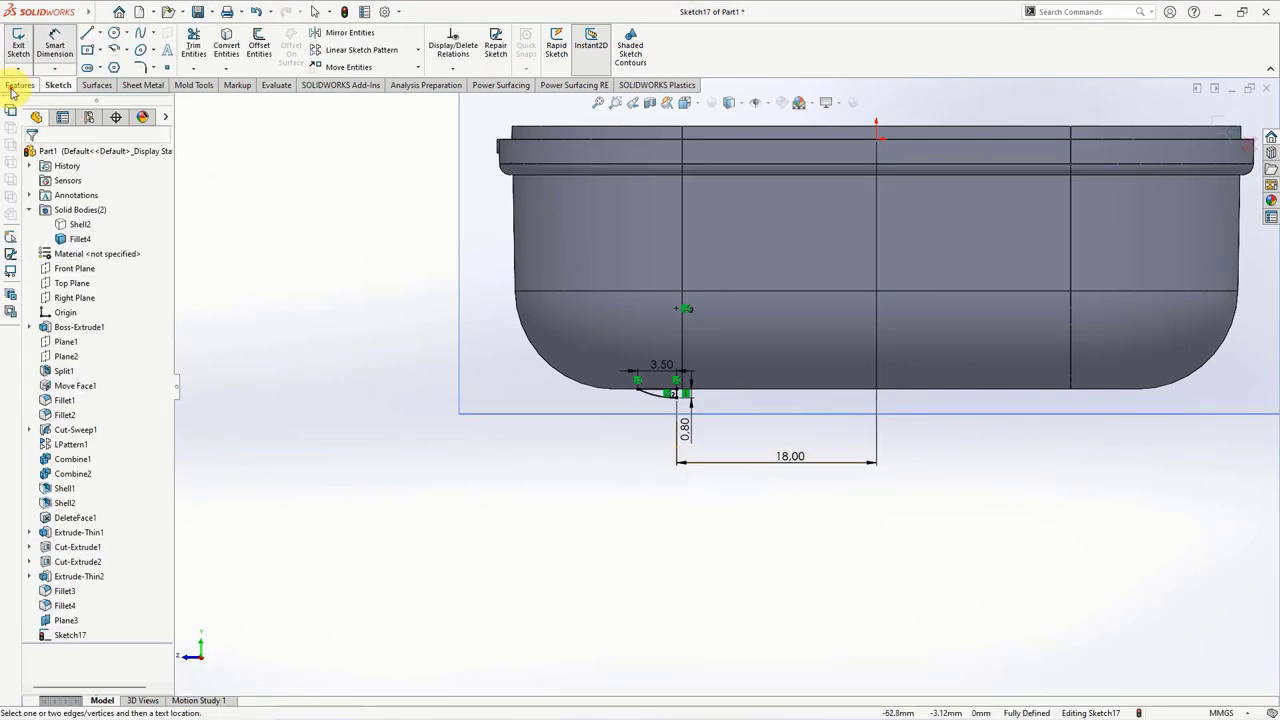
left_click(20, 84)
- Revolve the profile about its vertical line into a round foot, then hide Plane3
left_click(62, 52)
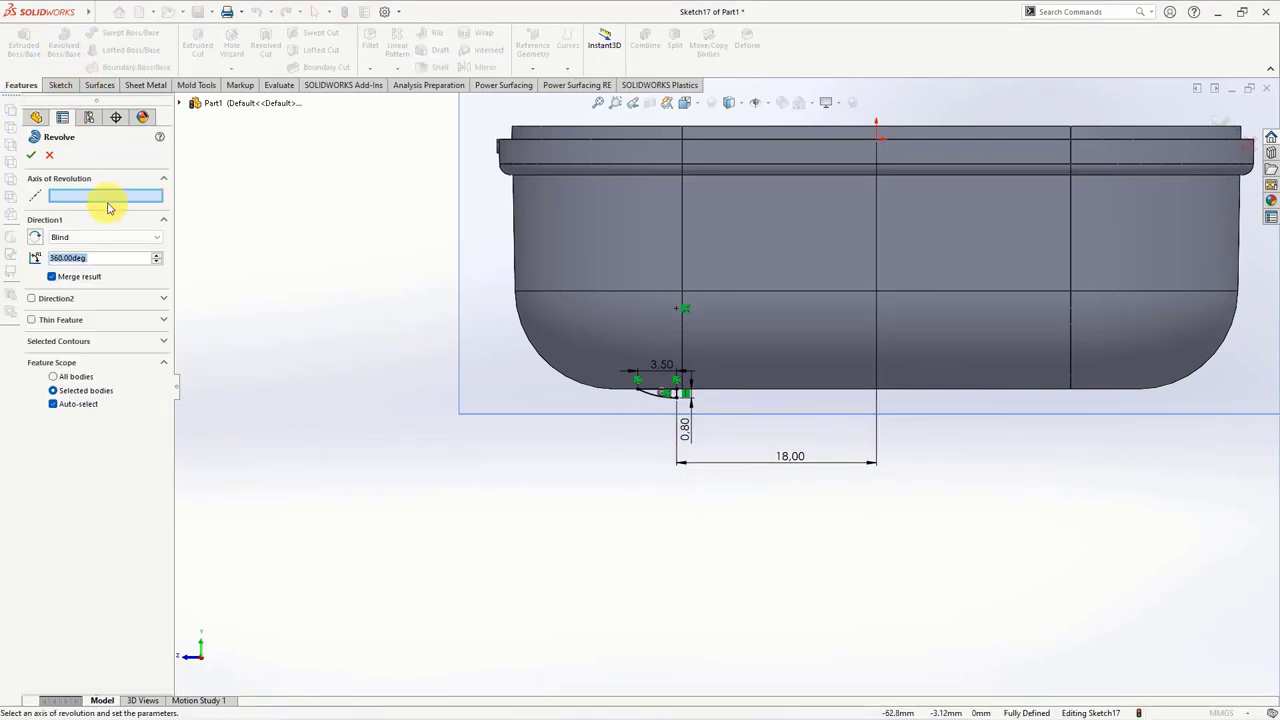
scroll(686, 400, "up", 2)
scroll(675, 410, "up", 3)
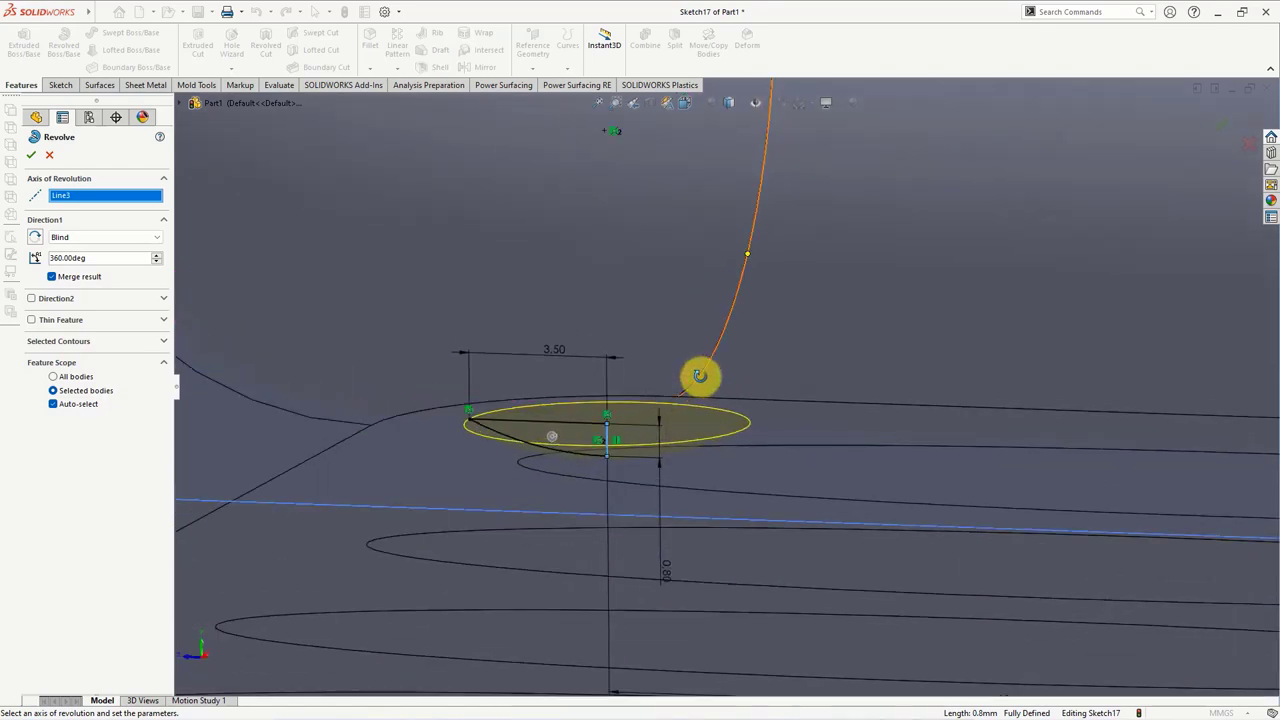
left_click(67, 283)
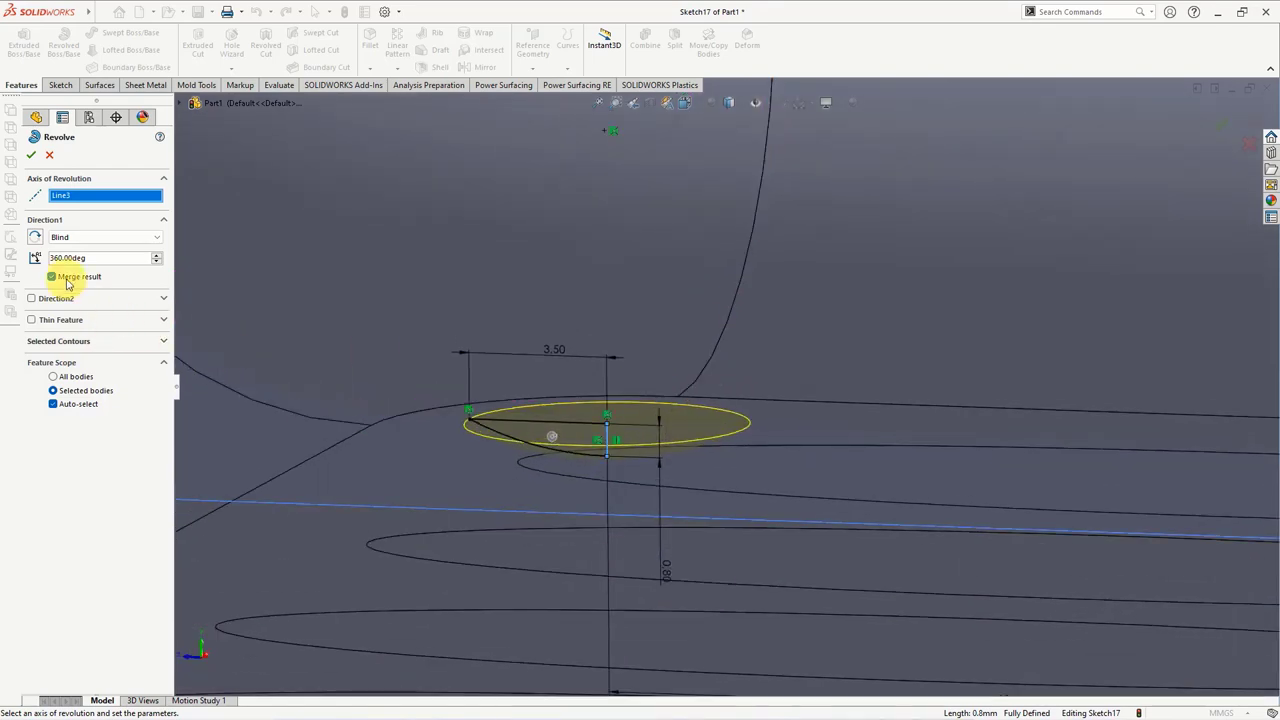
left_click(33, 155)
mouse_move(620, 372)
middle_mouse_down()
mouse_move(677, 417)
mouse_move(700, 334)
mouse_move(935, 210)
middle_mouse_up()
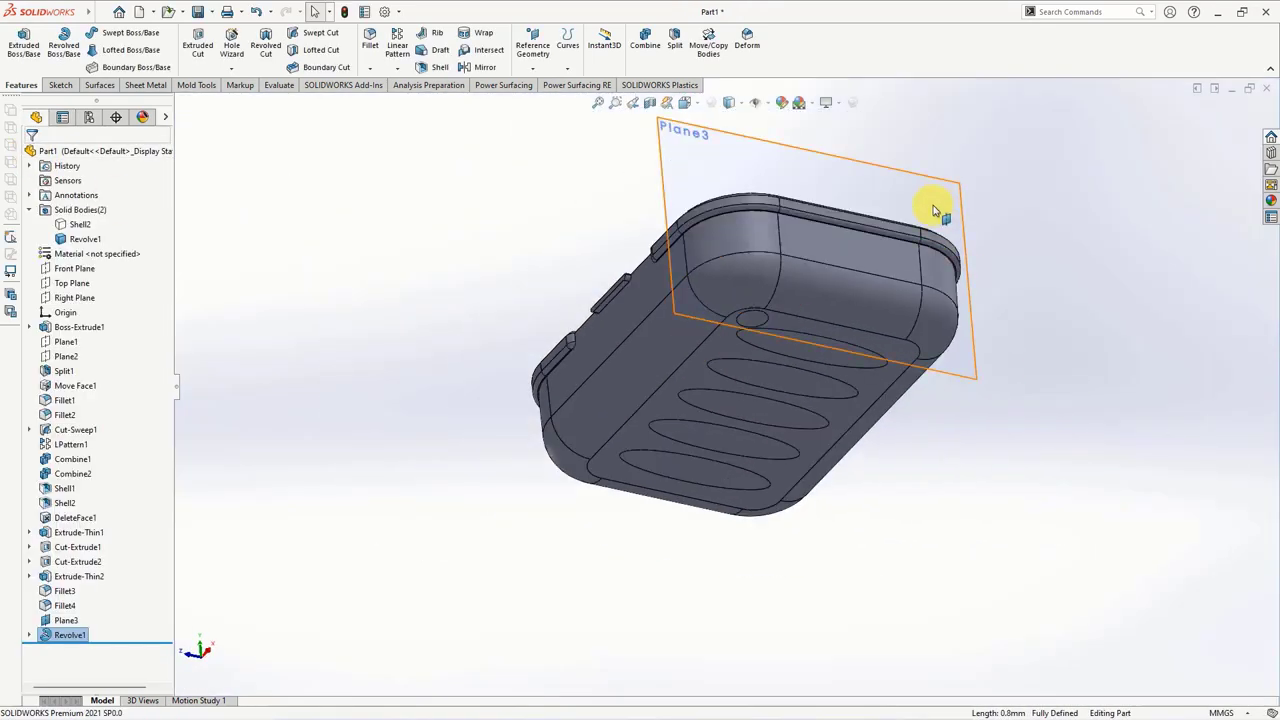
left_click(935, 210)
left_click(1016, 218)
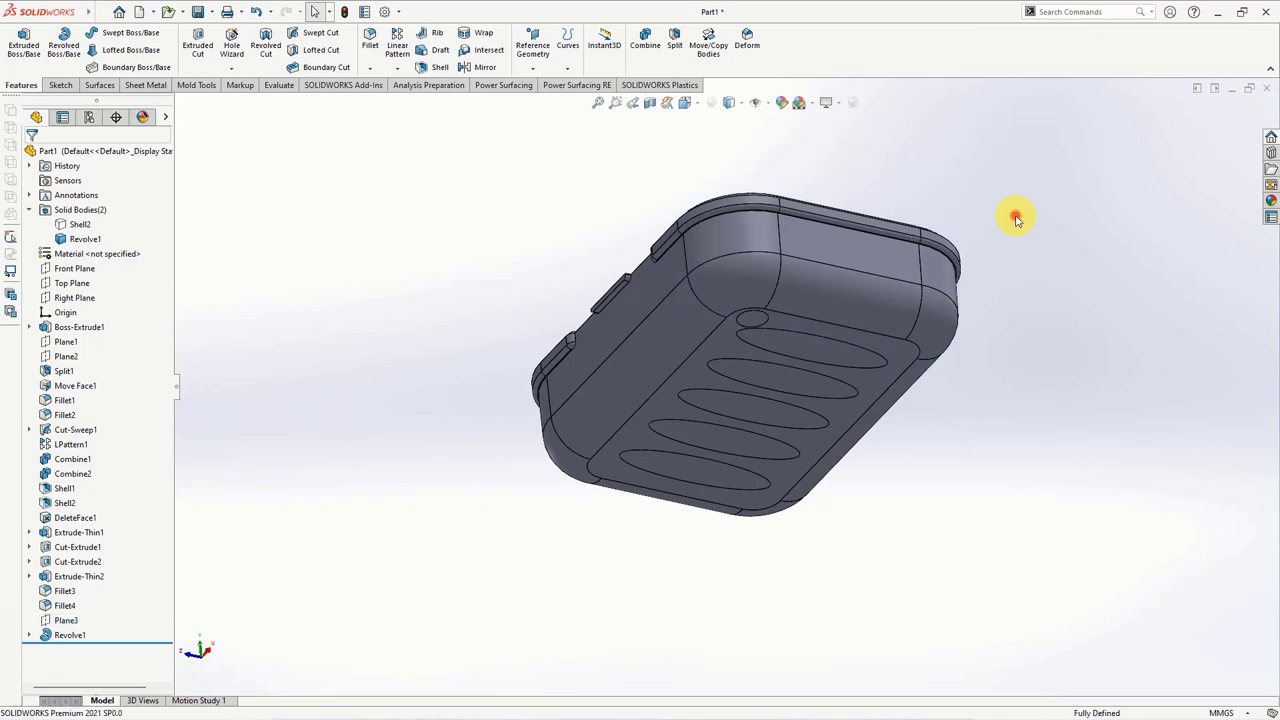
- Mirror the foot across Front Plane, then mirror the pair across Right Plane
left_click(74, 268)
left_click(465, 66)
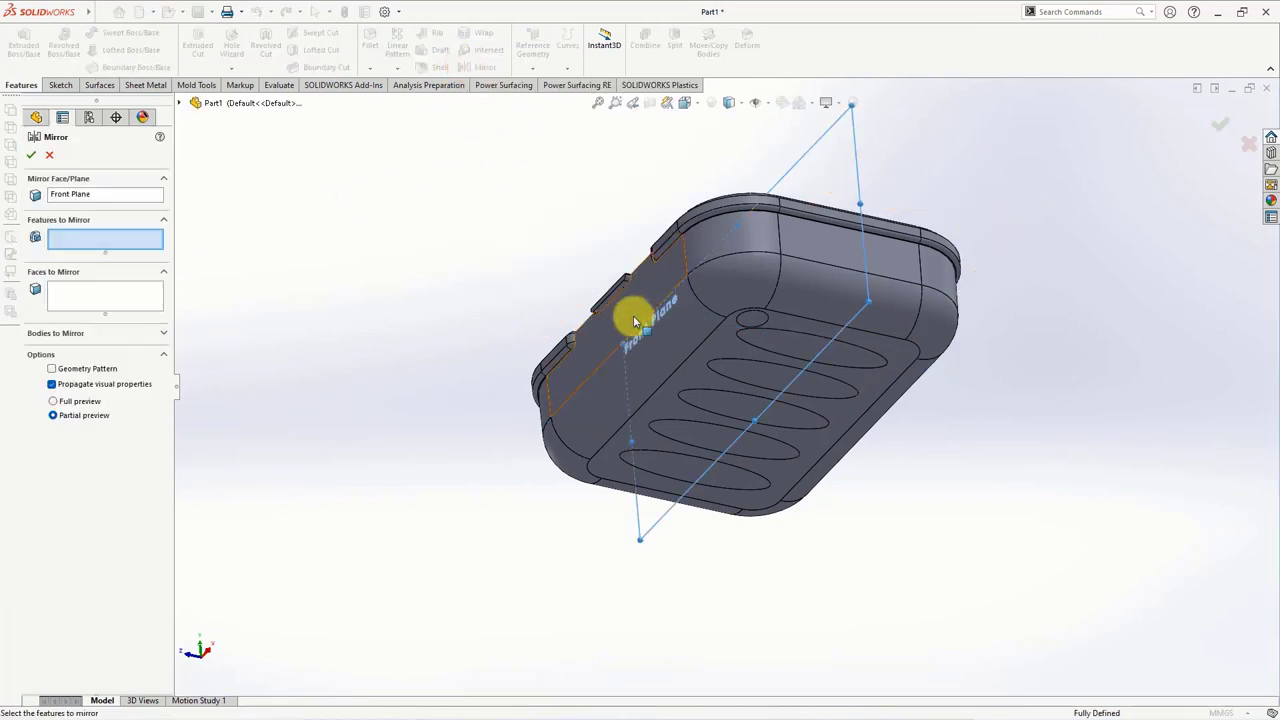
left_click(748, 325)
right_click(750, 327)
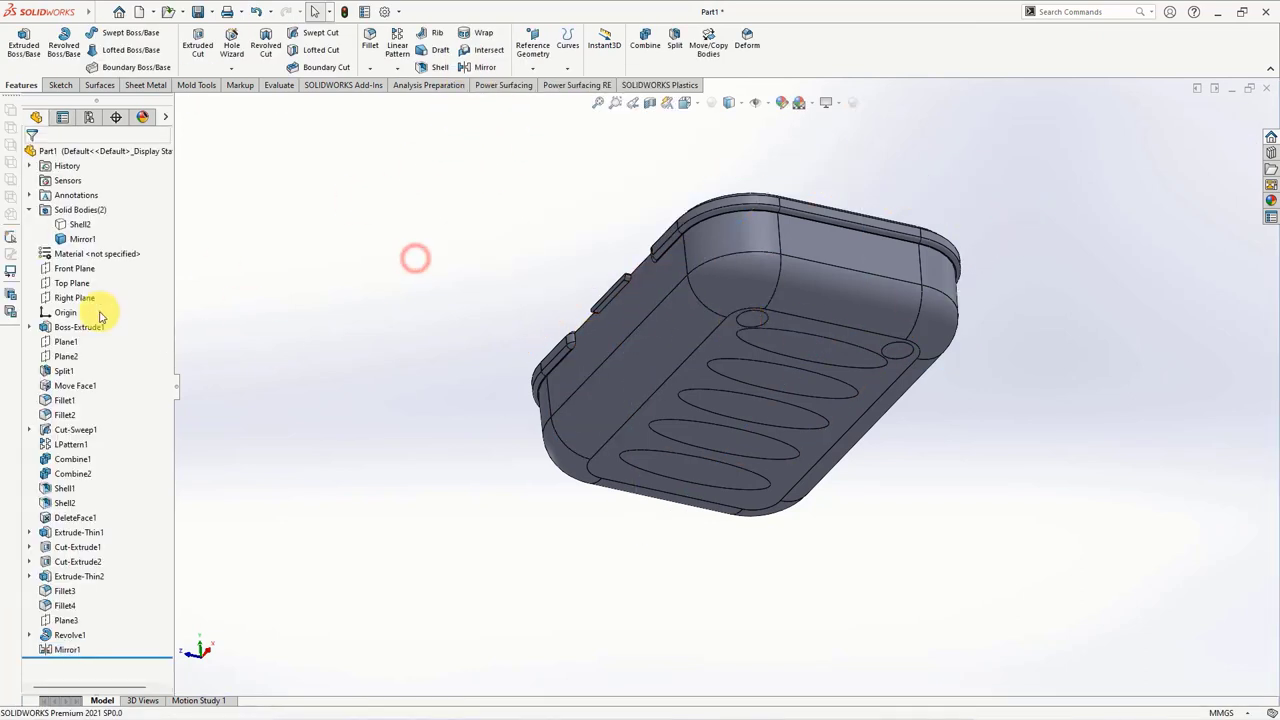
left_click(72, 297)
scroll(905, 367, "down", 2)
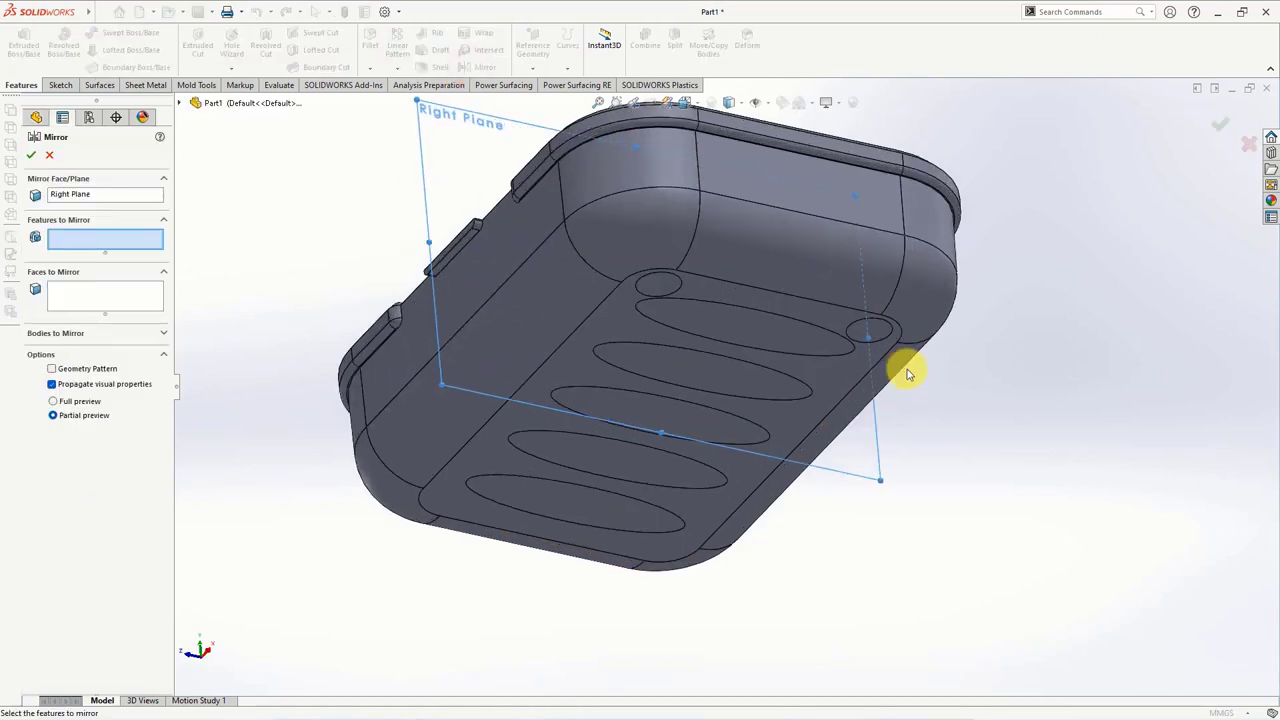
left_click(878, 329)
right_click(878, 329)
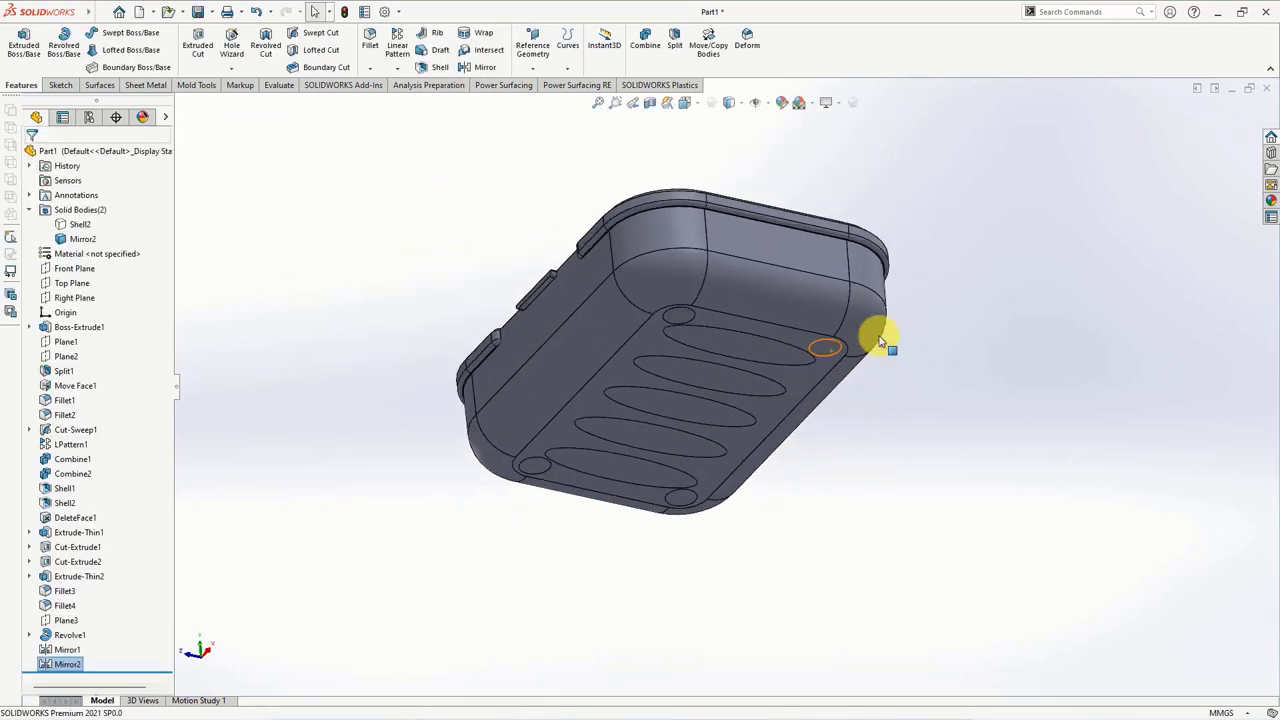
- Start a sketch on the tray's bottom face and draw a centerline at the first drain slot
left_click(701, 476)
left_click(750, 441)
left_click(1145, 370)
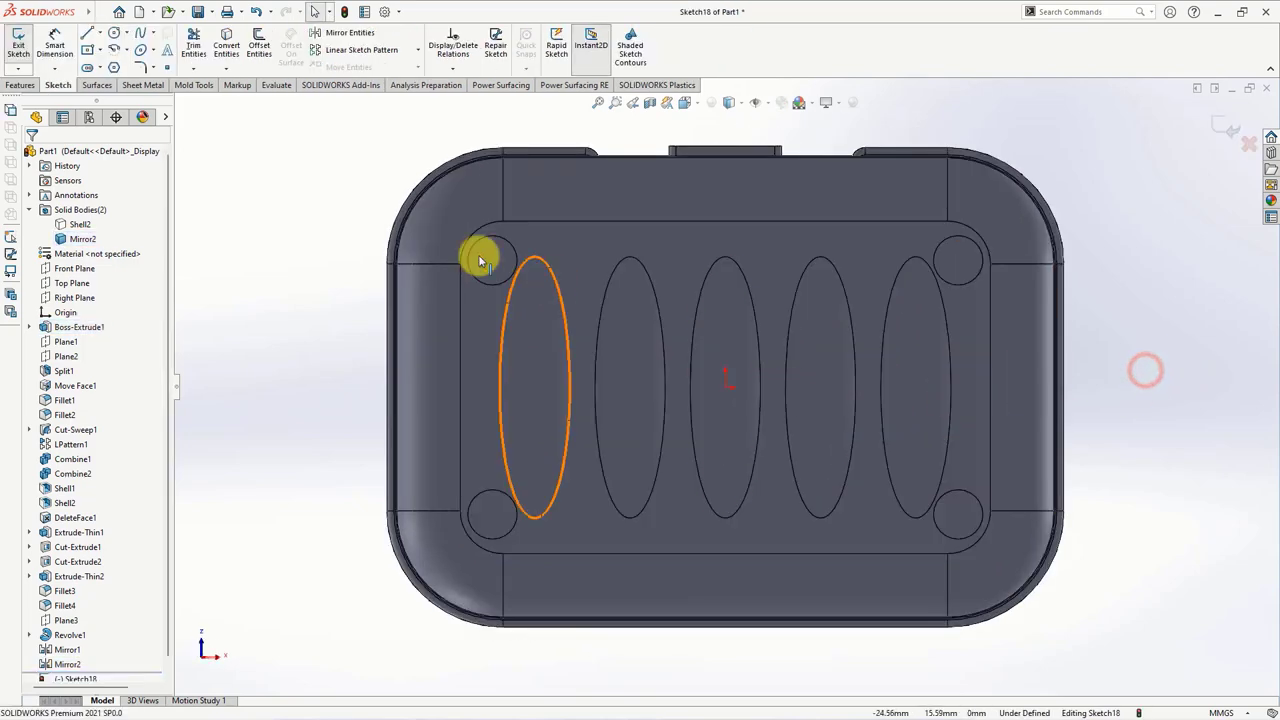
left_click(97, 33)
left_click(108, 63)
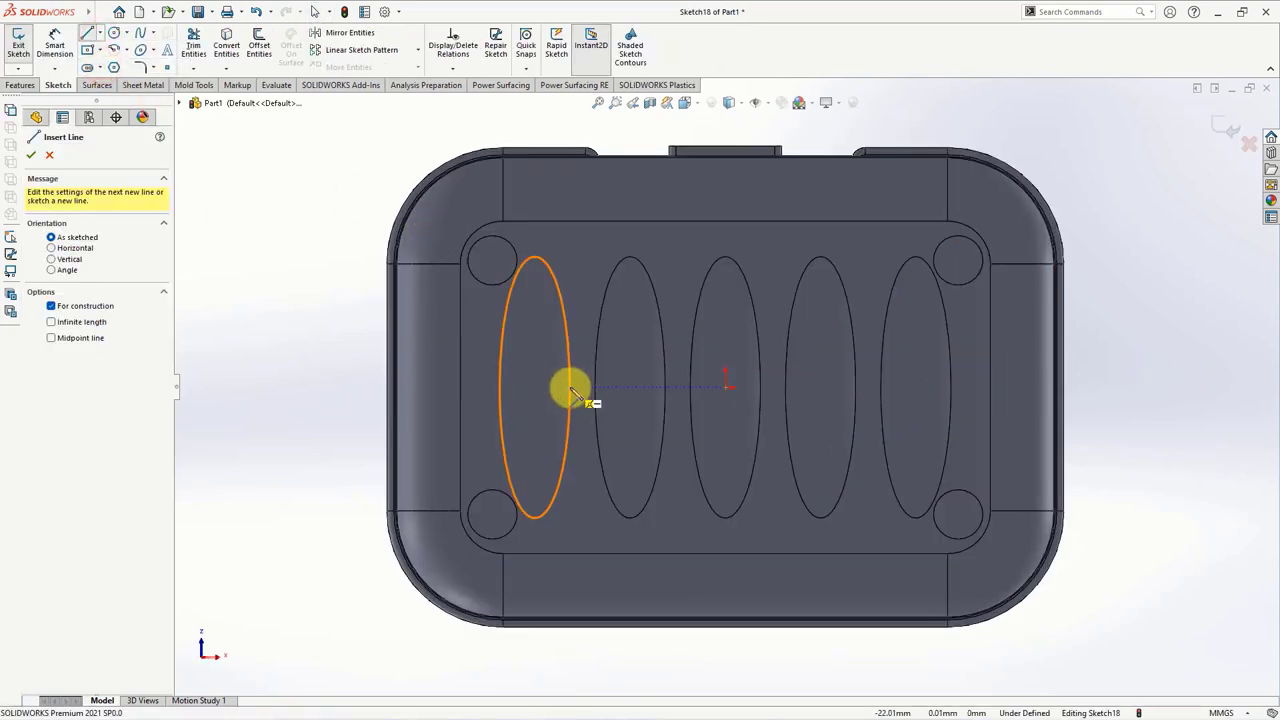
left_click(572, 389)
right_click(594, 389)
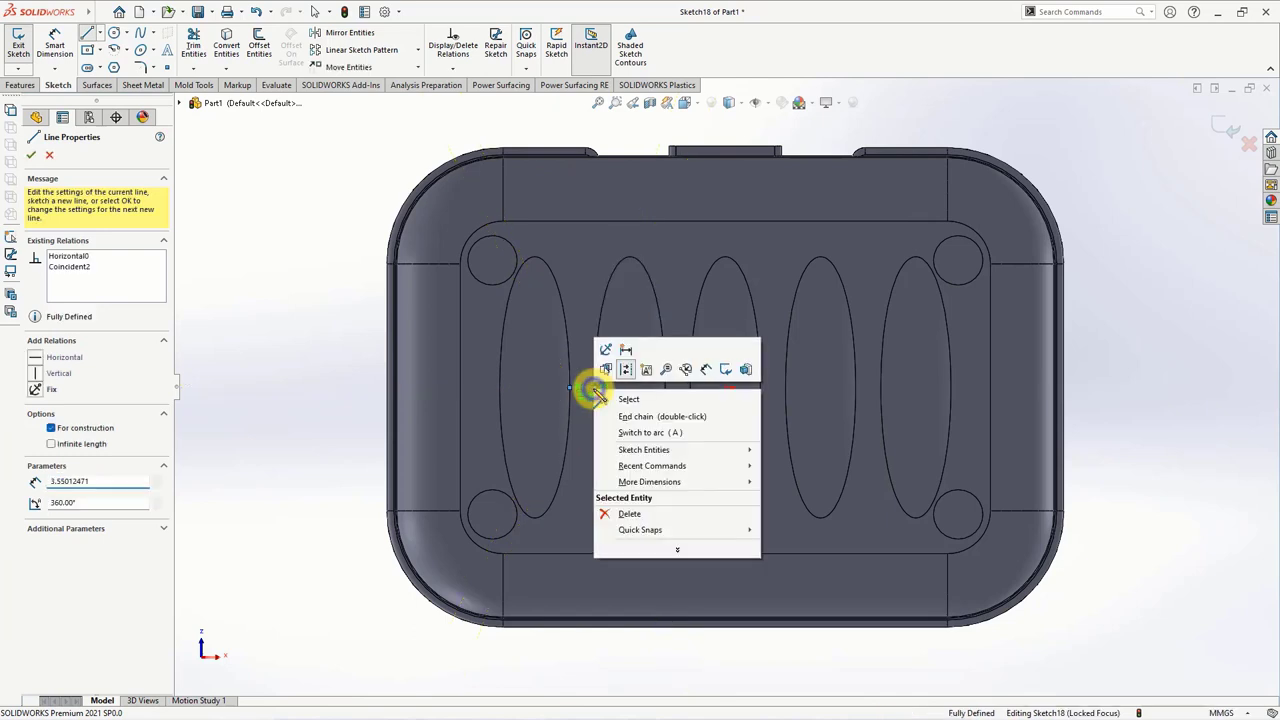
left_click(623, 400)
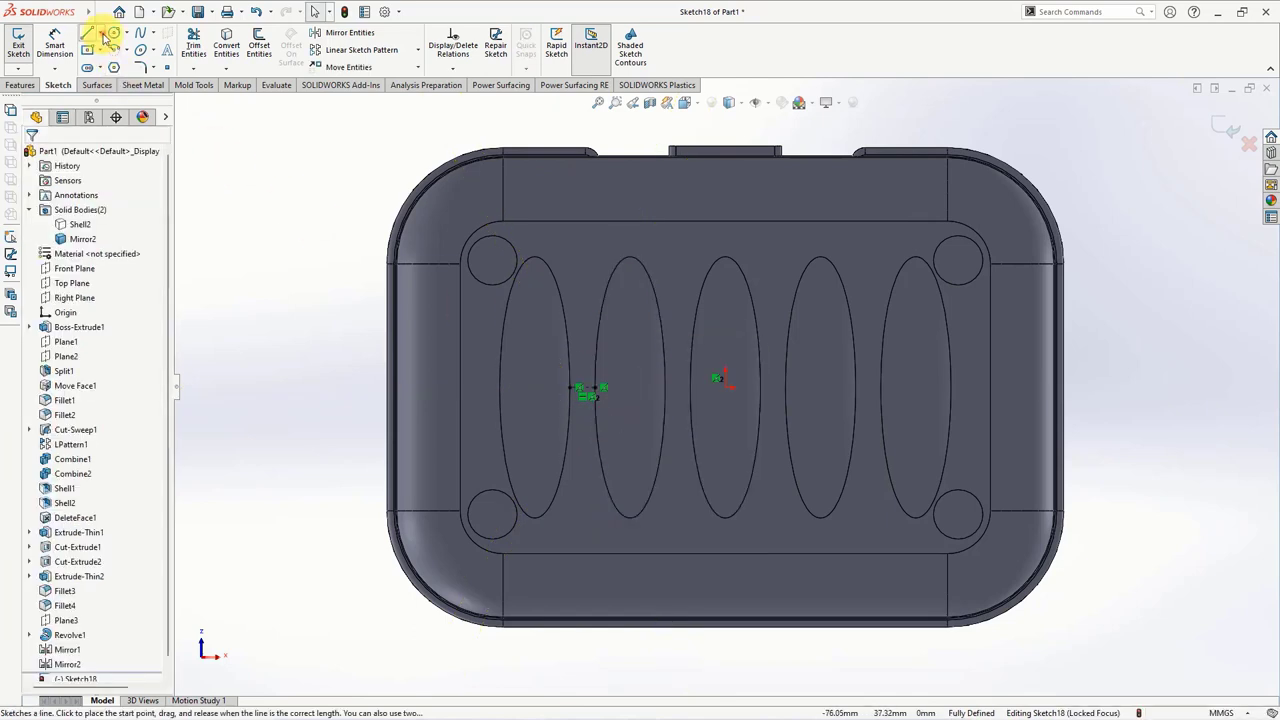
- Draw a vertical midpoint centerline and dimension it 24 mm long
left_click(104, 38)
left_click(88, 50)
left_click(51, 338)
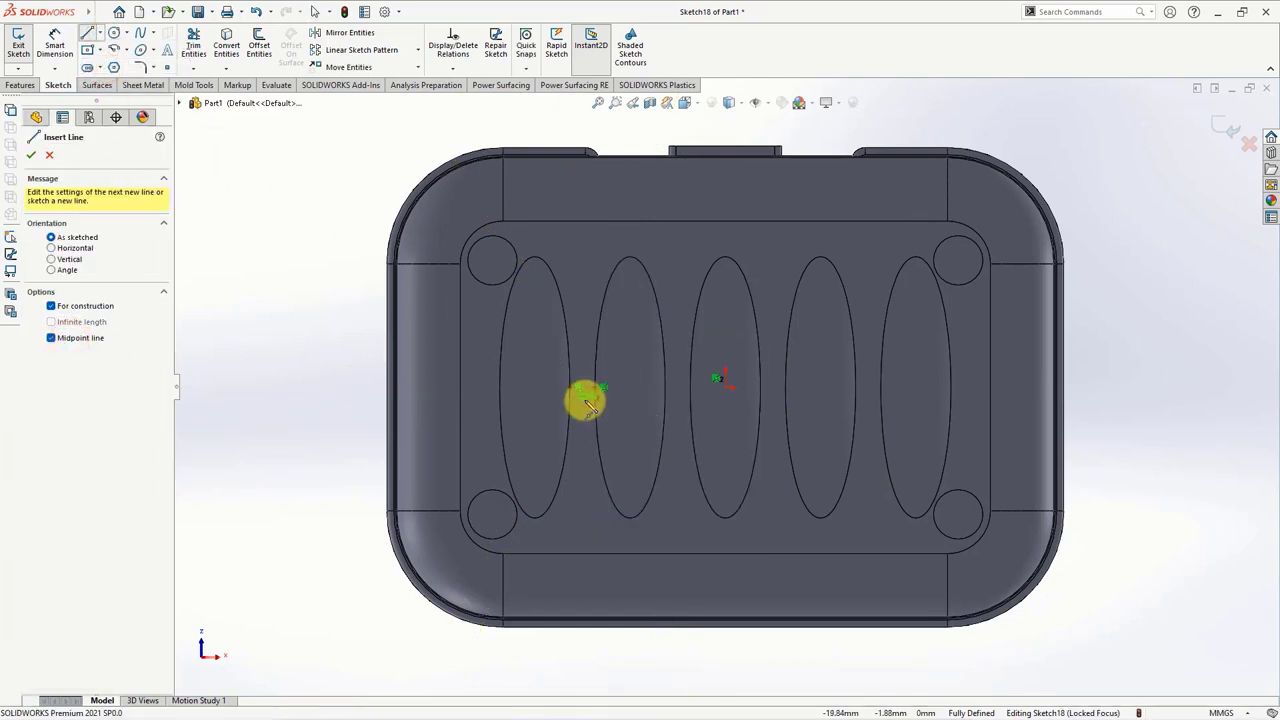
scroll(588, 400, "down", 3)
left_click(614, 369)
left_click(615, 180)
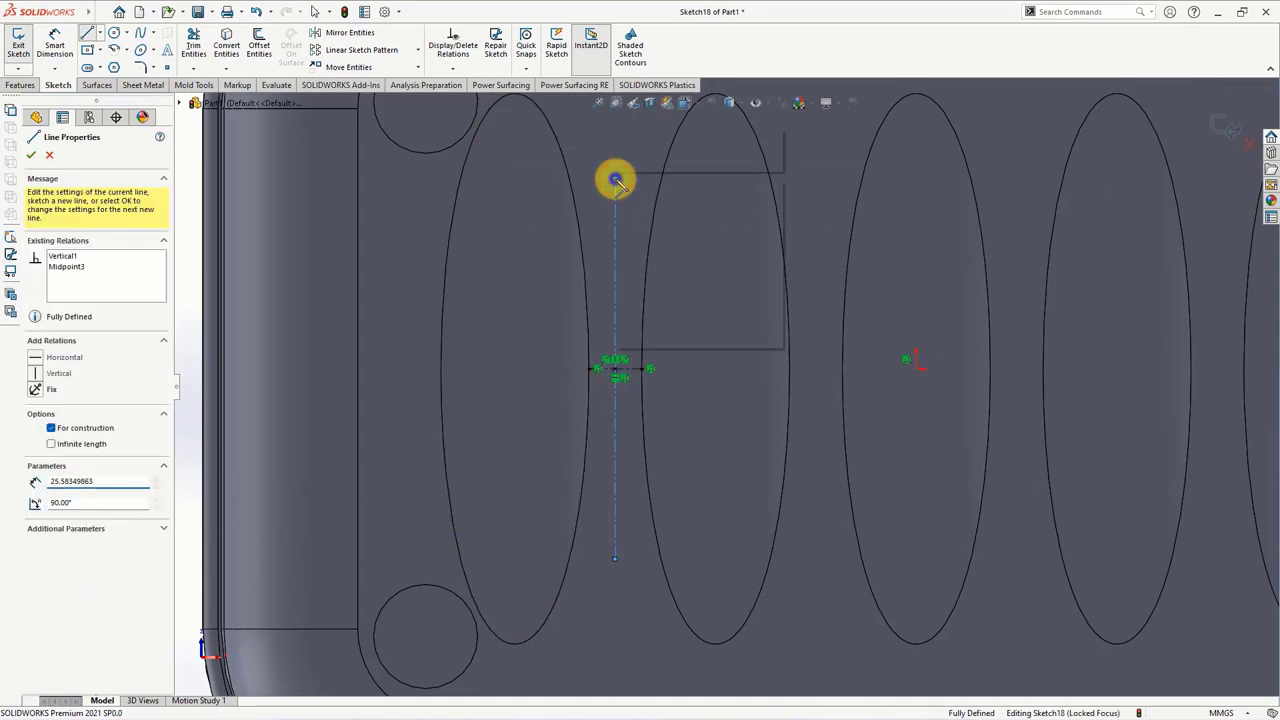
left_click(55, 45)
left_click(613, 315)
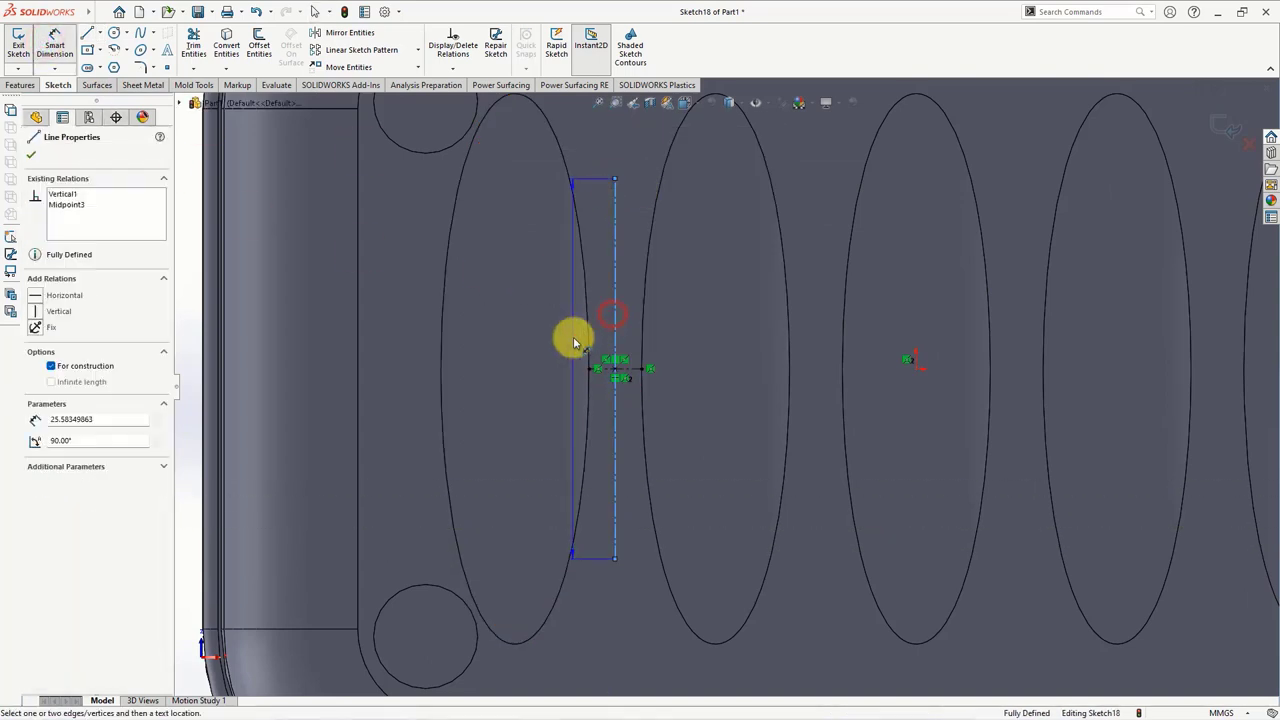
left_click(573, 340)
left_click(535, 348)
key("Return")
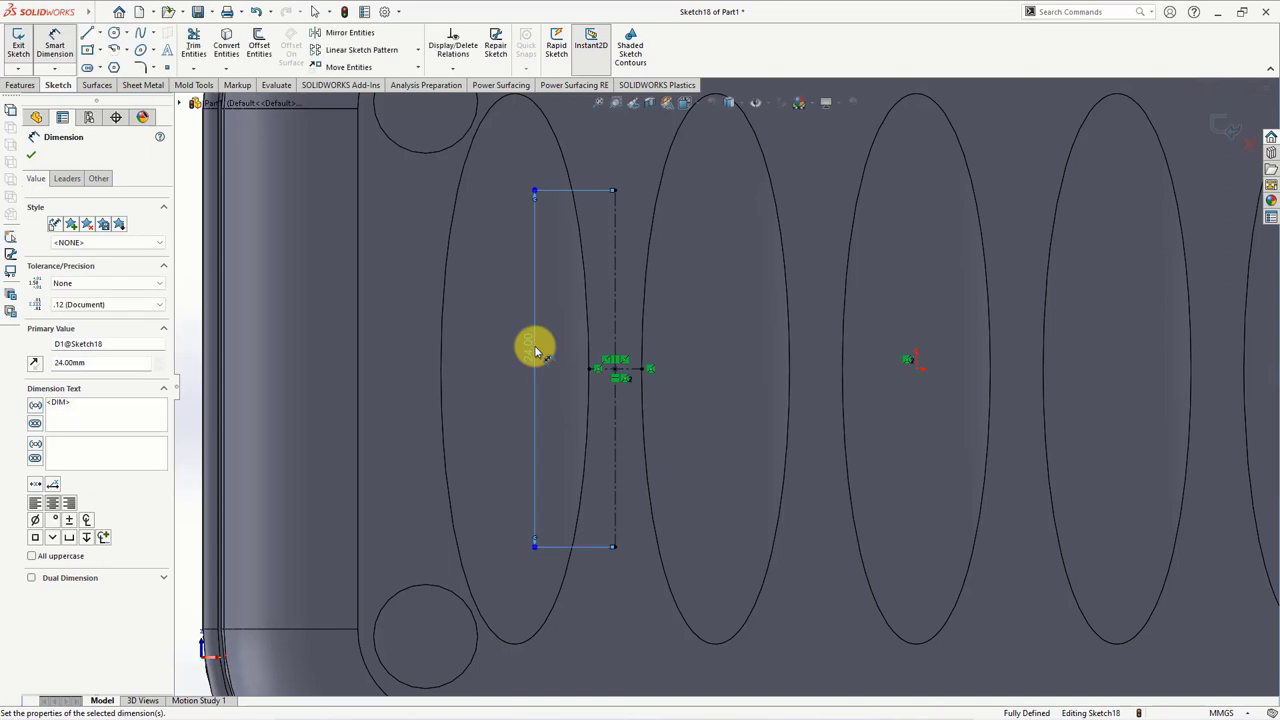
- Draw circles at both centerline ends and make them Equal
left_click(115, 38)
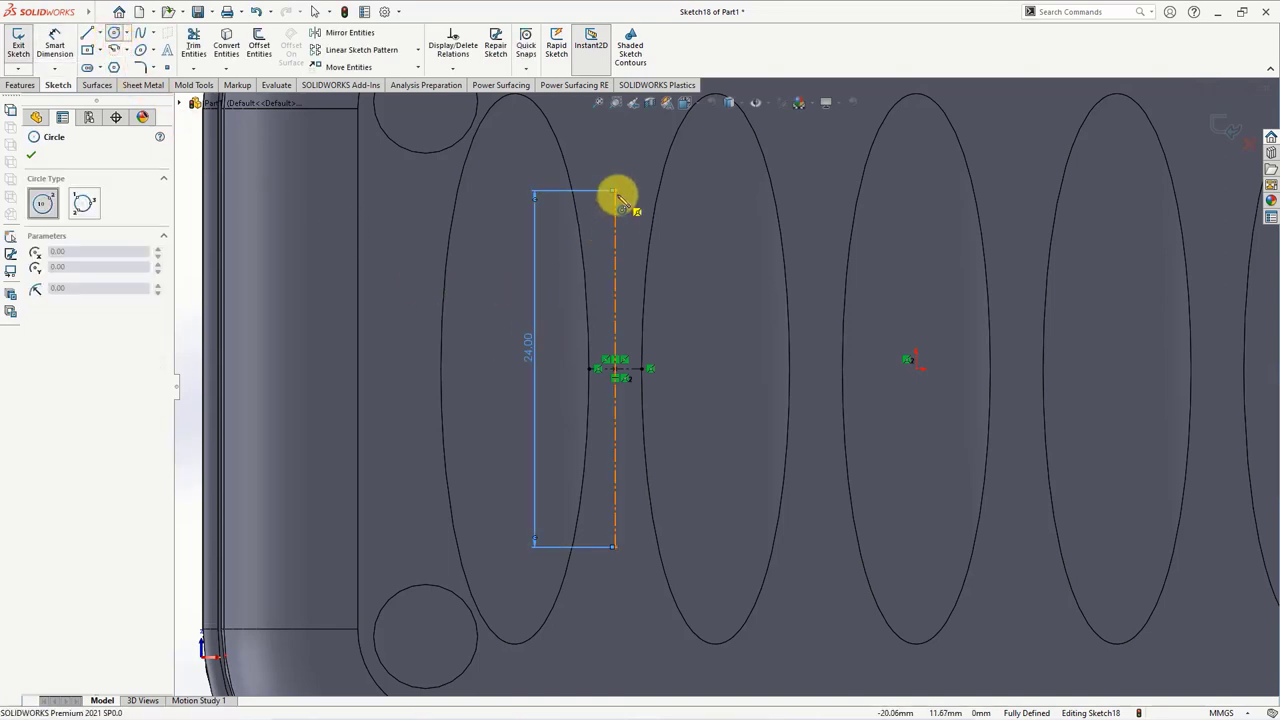
left_click_drag(615, 190, 617, 173)
left_click_drag(617, 548, 620, 568)
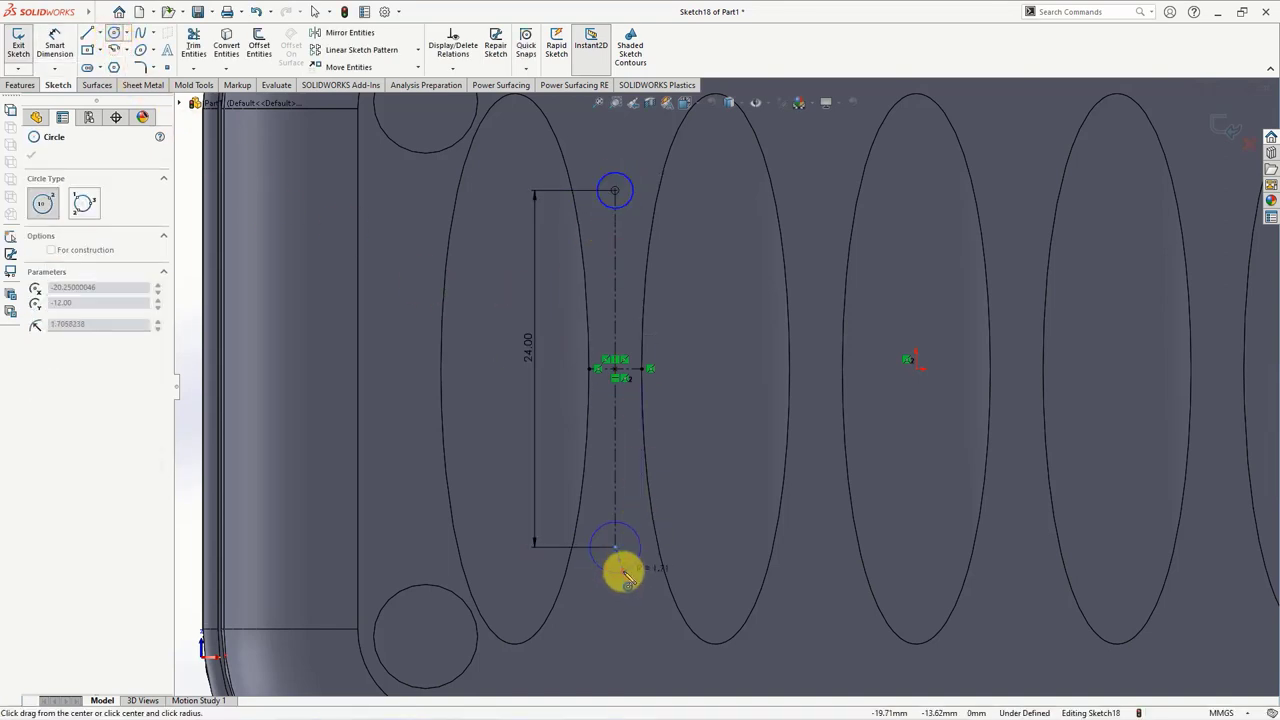
left_click(453, 67)
left_click(470, 100)
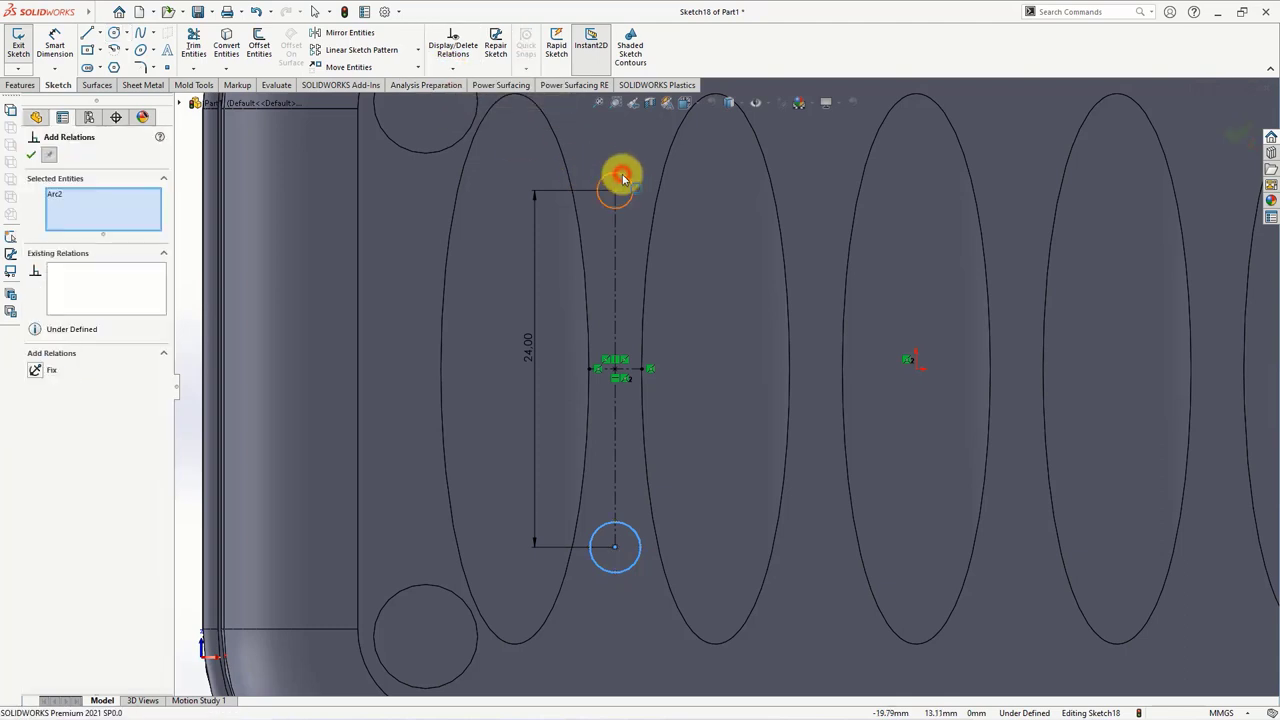
left_click(617, 174)
left_click(30, 430)
left_click(31, 155)
- Dimension the top circle to a 4 mm diameter
left_click(55, 45)
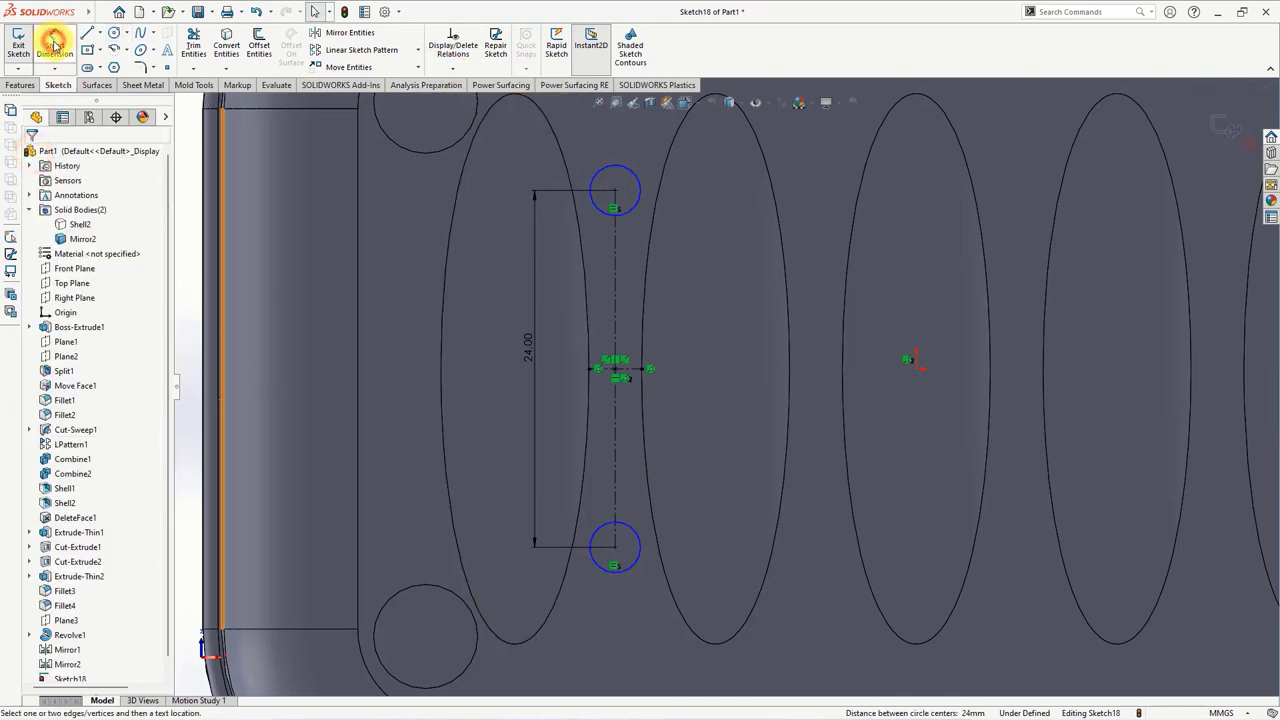
left_click(623, 211)
left_click(697, 197)
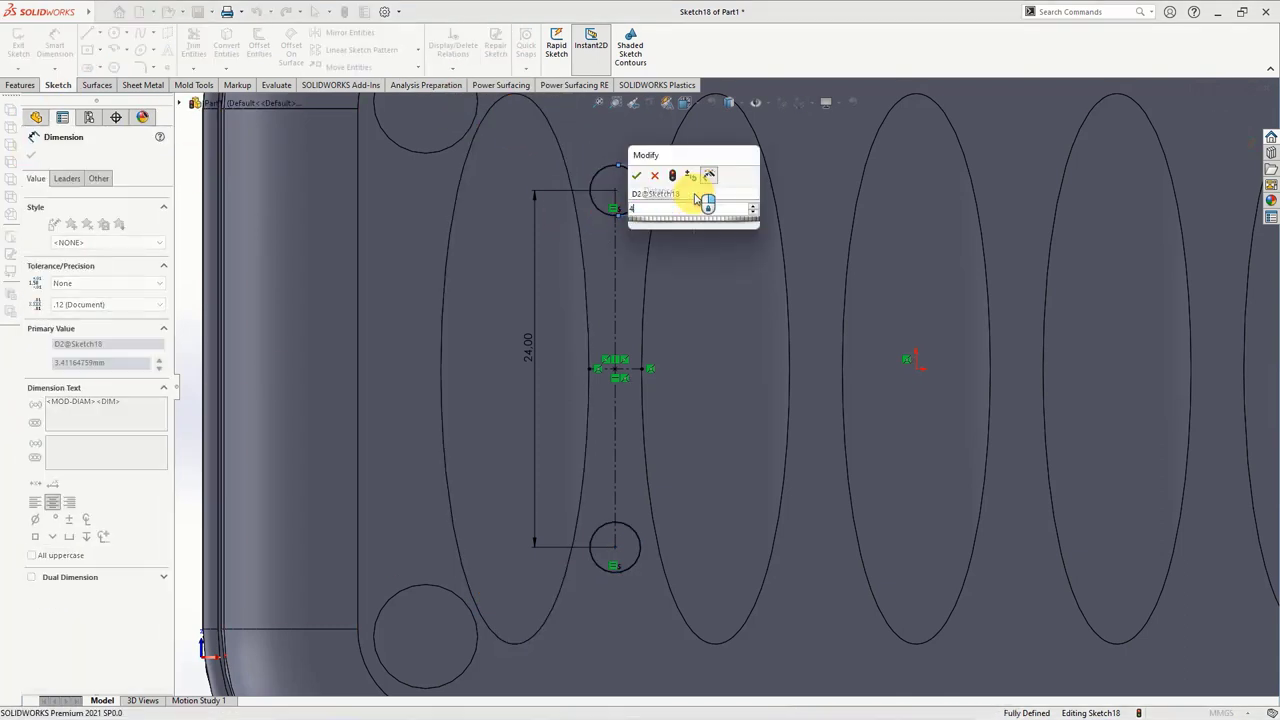
type("4")
key("Return")
scroll(692, 205, "up", 4)
left_click(420, 215)
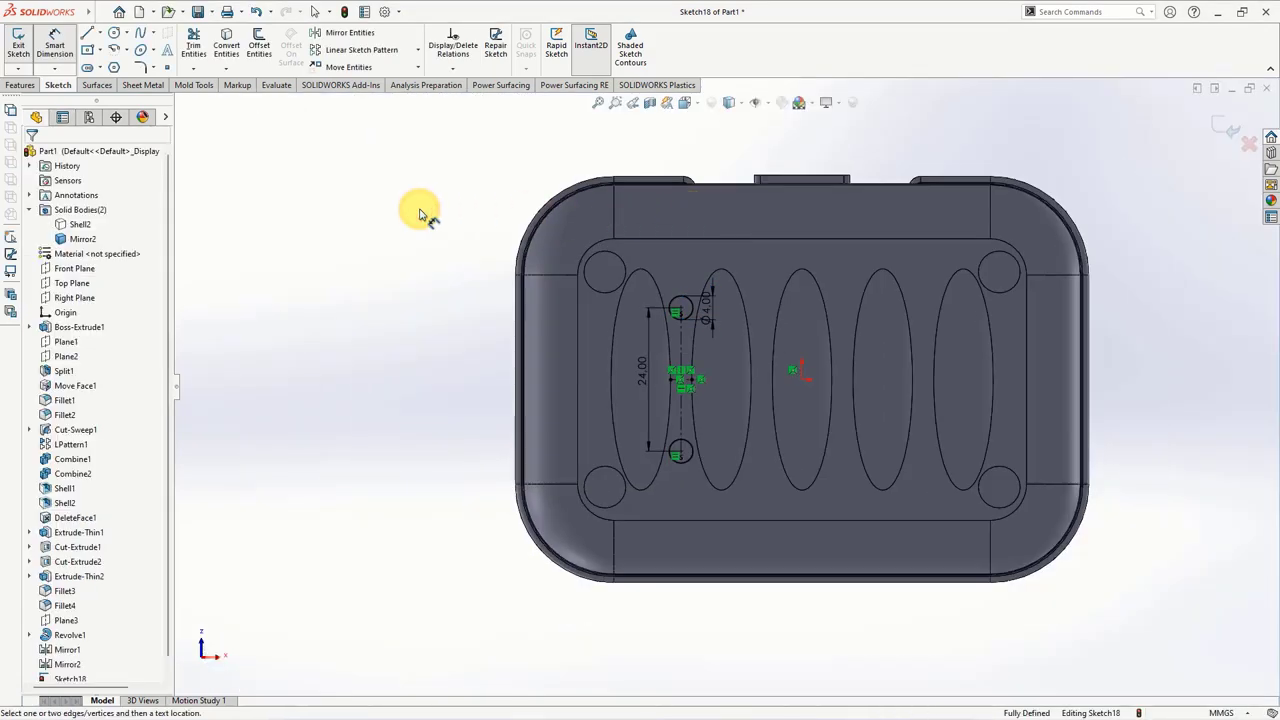
left_click(20, 85)
- Cut the two circles through the tray floor as drain holes
left_click(198, 48)
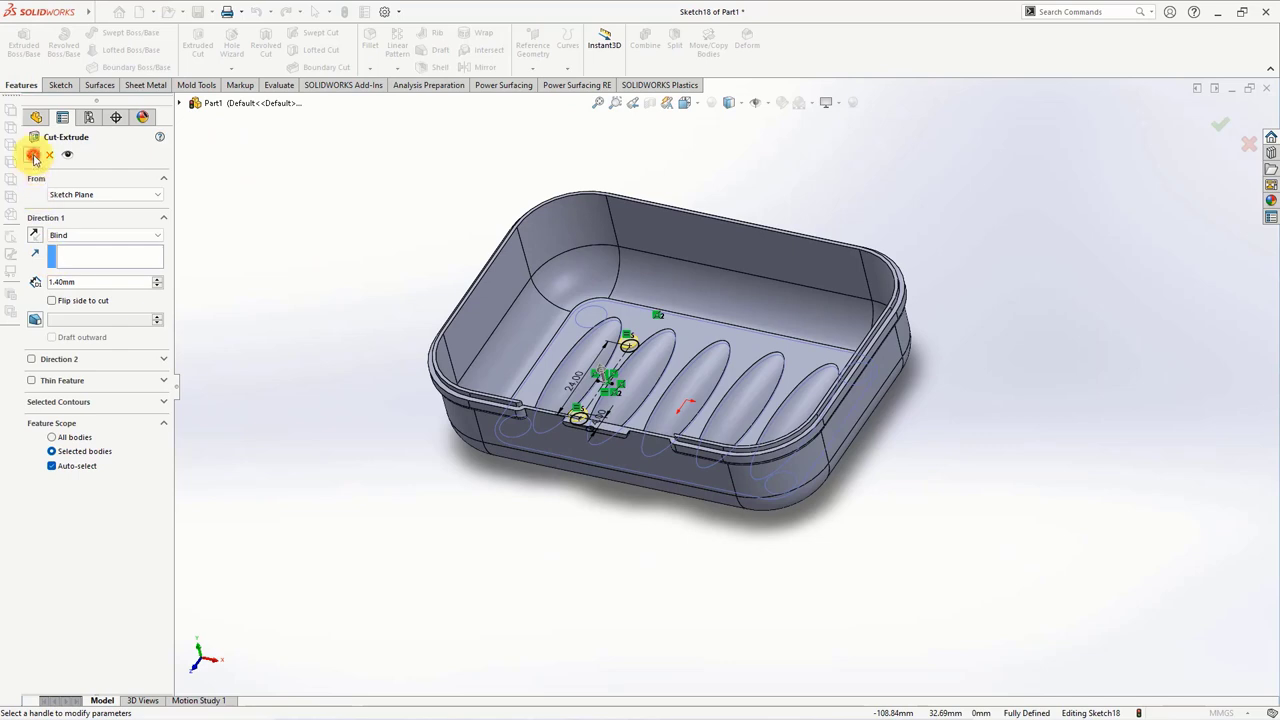
left_click(33, 158)
mouse_move(320, 400)
middle_mouse_down()
mouse_move(451, 249)
mouse_move(411, 443)
middle_mouse_up()
- Linear-pattern the hole cut along the long edge: 13.5 mm spacing, 4 instances
left_click(399, 50)
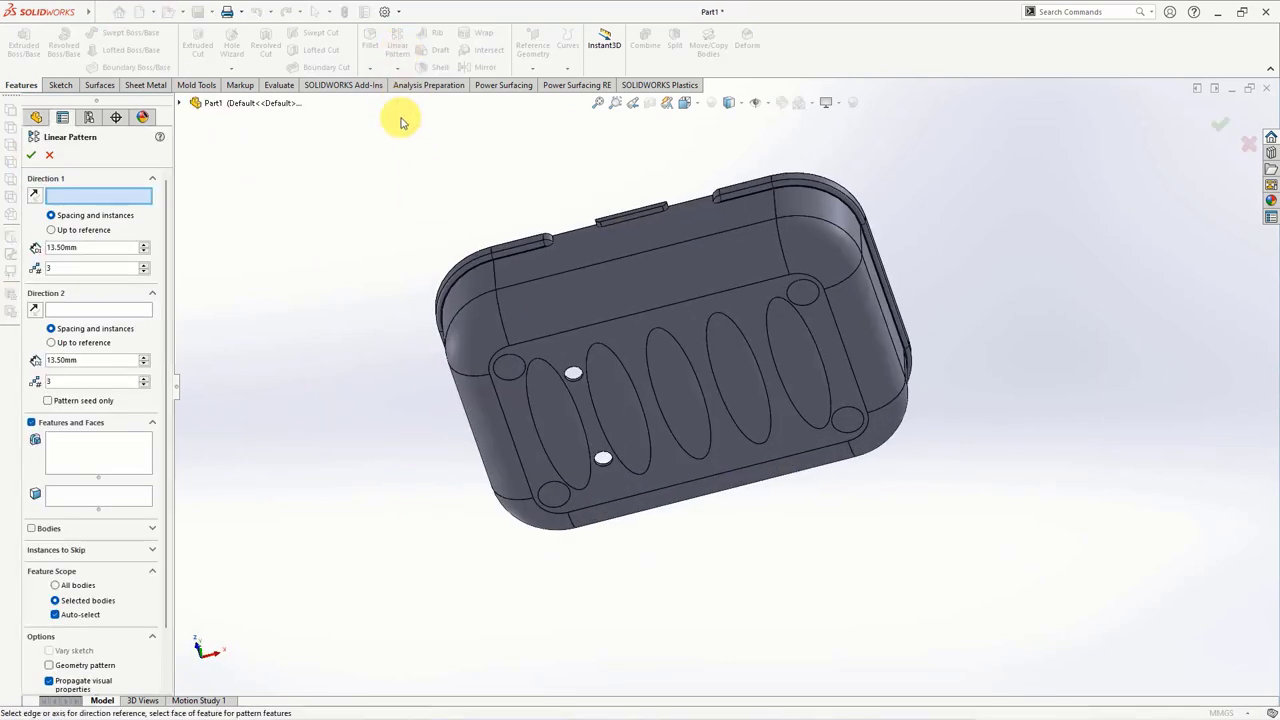
left_click(527, 345)
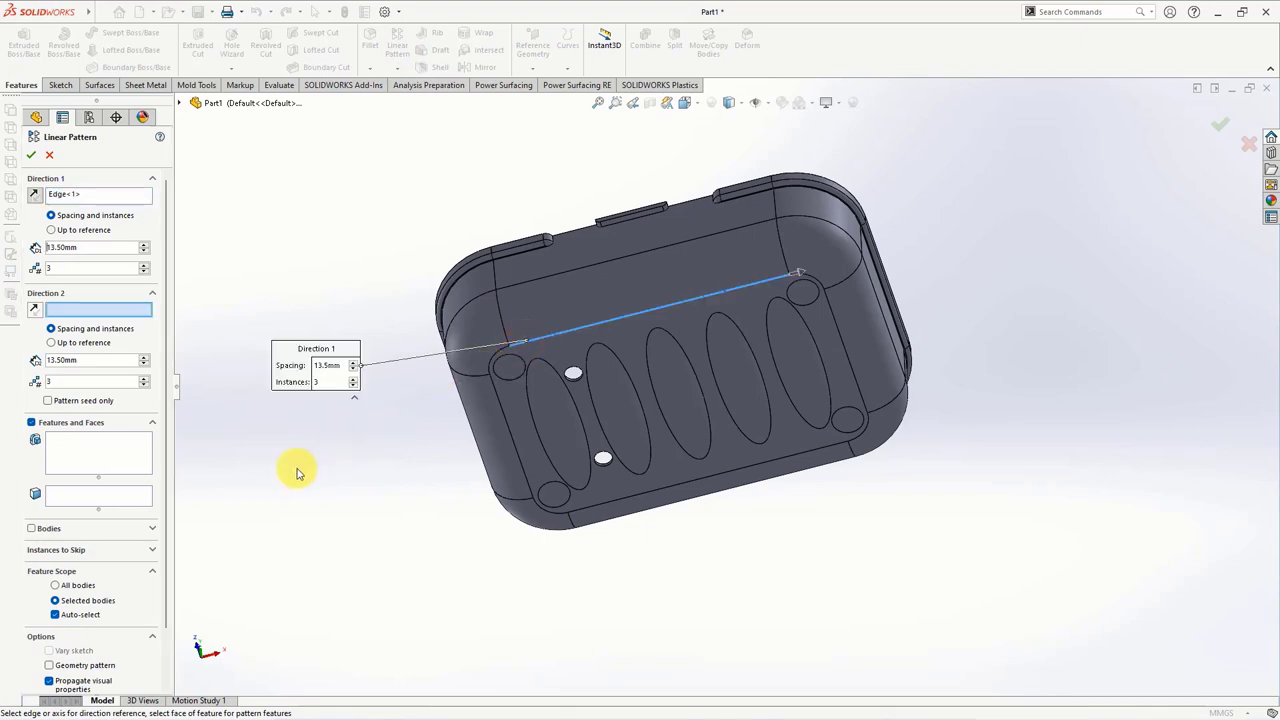
left_click(98, 448)
scroll(606, 391, "down", 5)
left_click(549, 297)
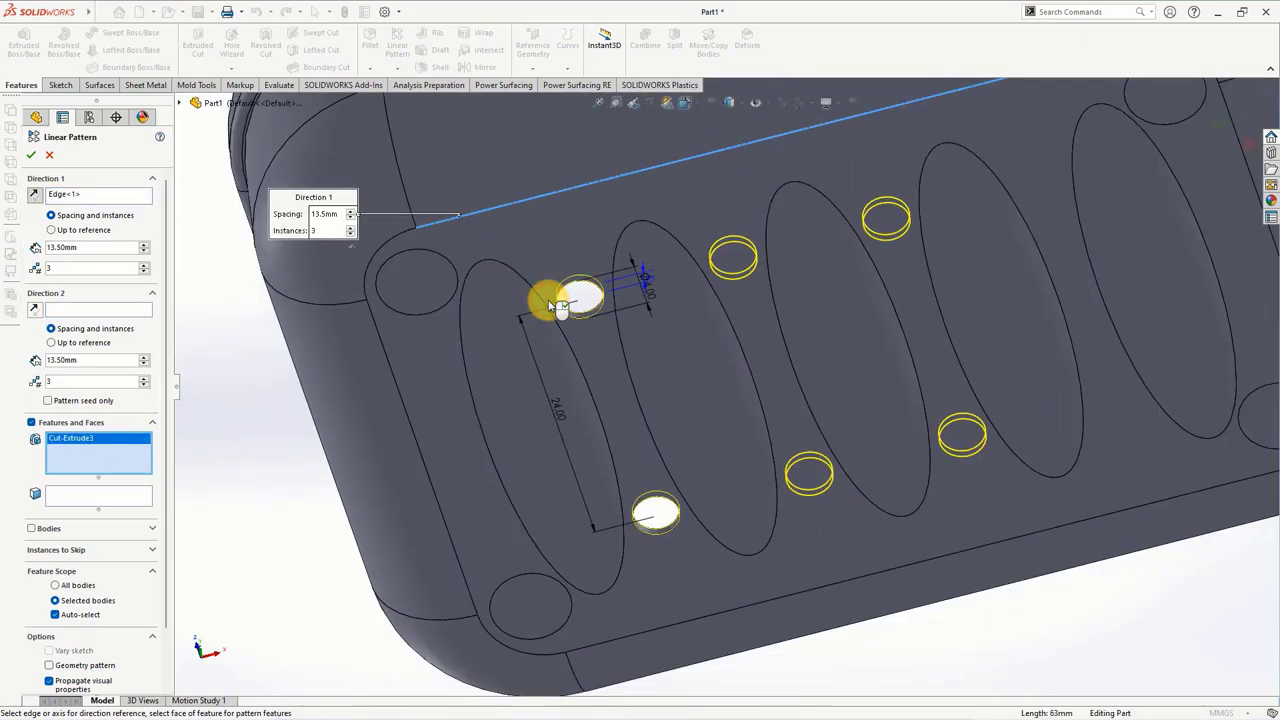
scroll(549, 305, "up", 3)
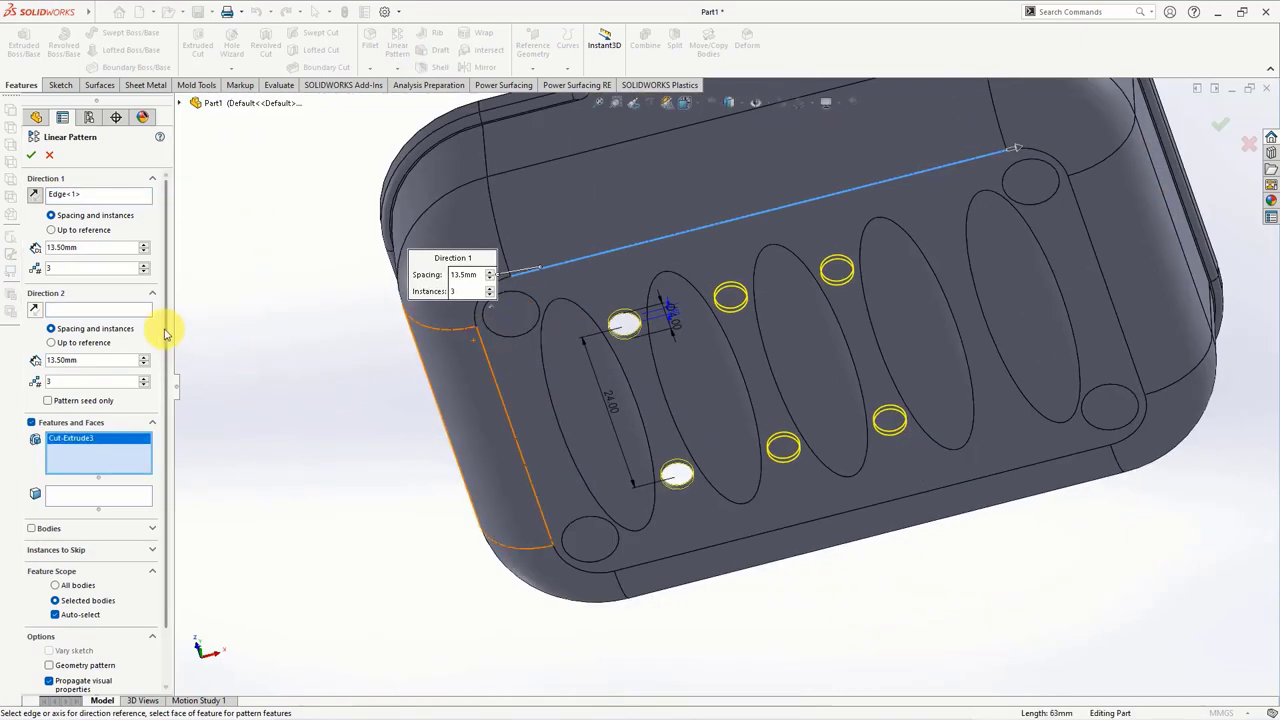
left_click(33, 153)
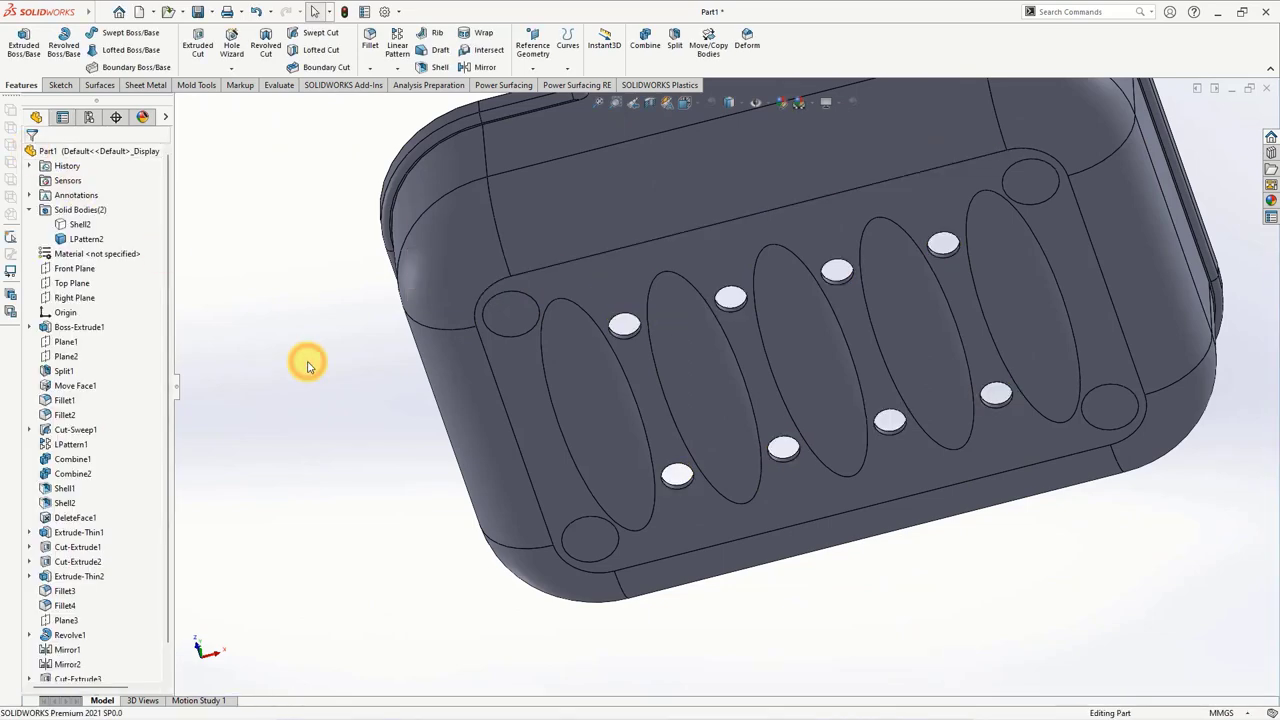
key("f")
key("ctrl+7")
- Show the lid body Shell2 and hide the patterned base body LPattern2
left_click(80, 224)
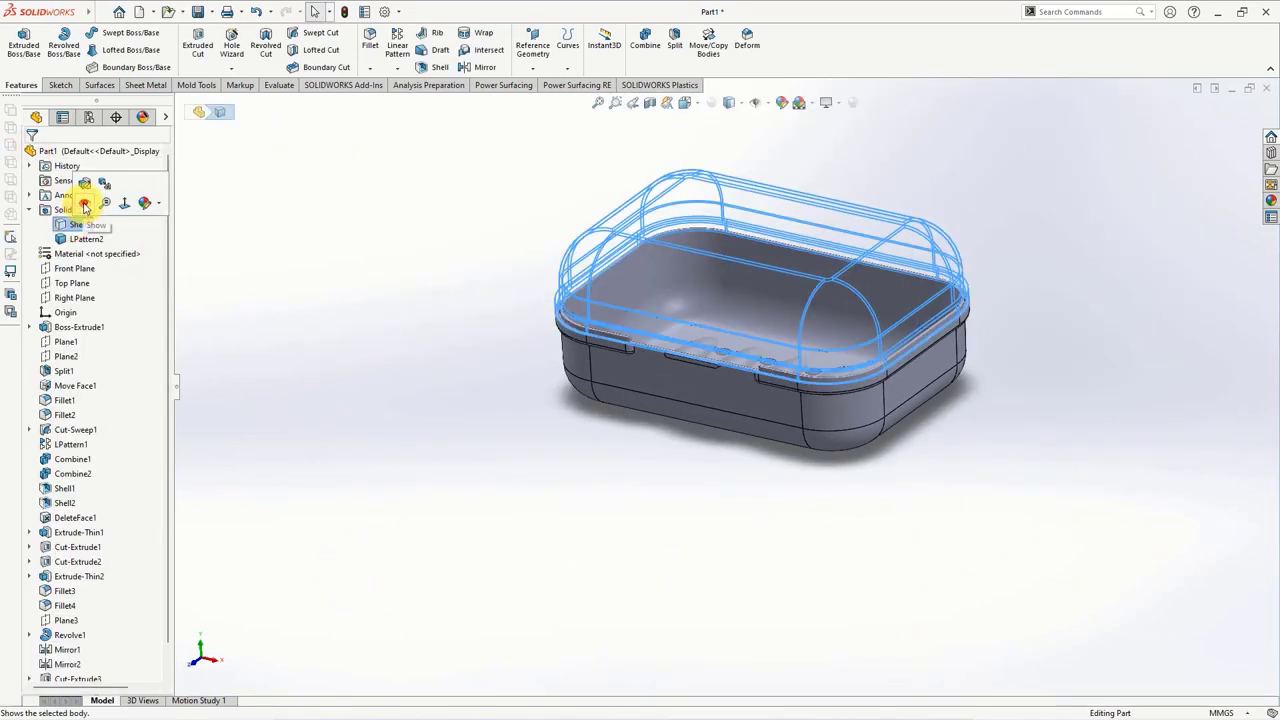
left_click(85, 206)
left_click(86, 239)
left_click(84, 218)
left_click(498, 413)
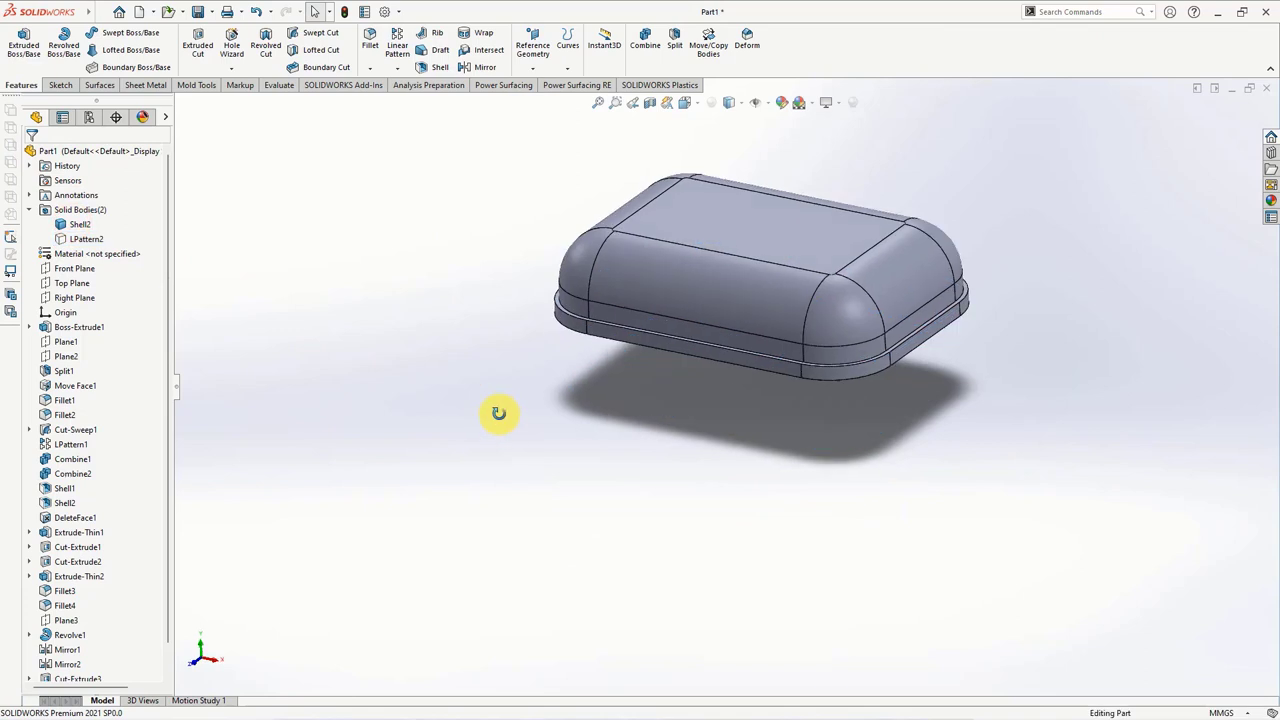
middle_click_drag(498, 413, 470, 395)
- Sketch a vertical line upward from the origin on the Front Plane
left_click(75, 269)
left_click(120, 251)
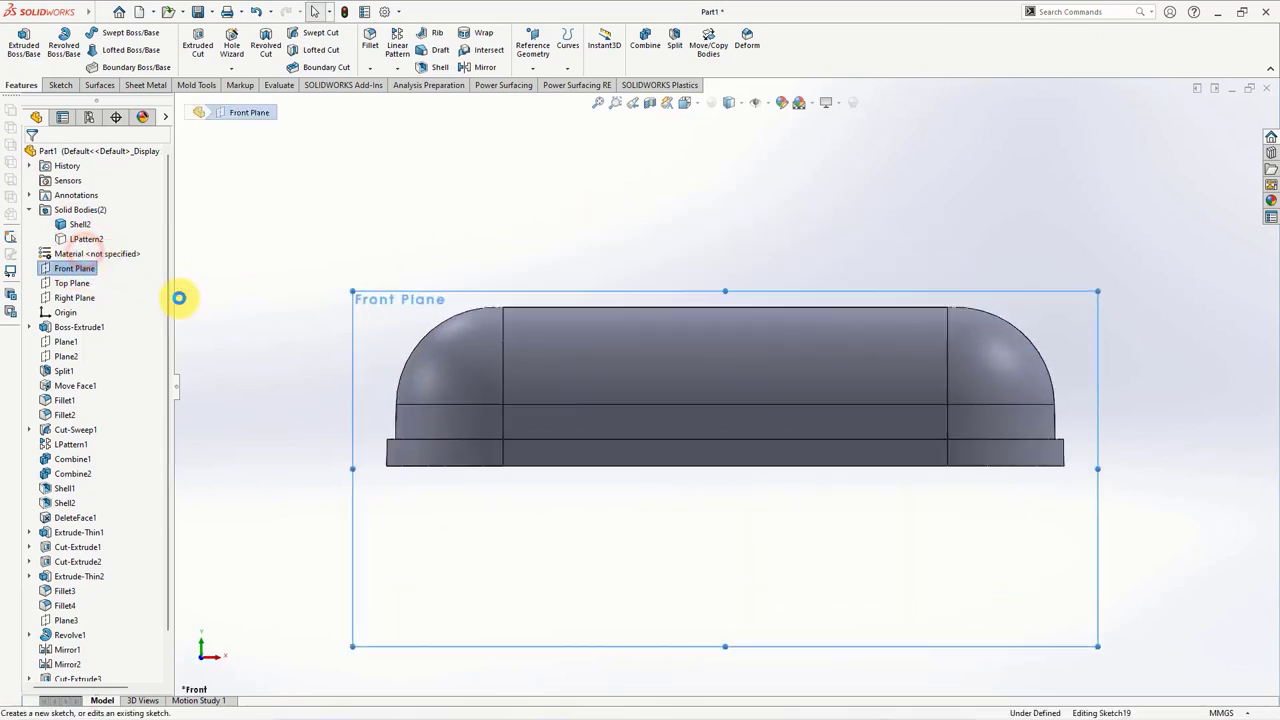
left_click(100, 34)
left_click(110, 51)
scroll(730, 458, "down", 3)
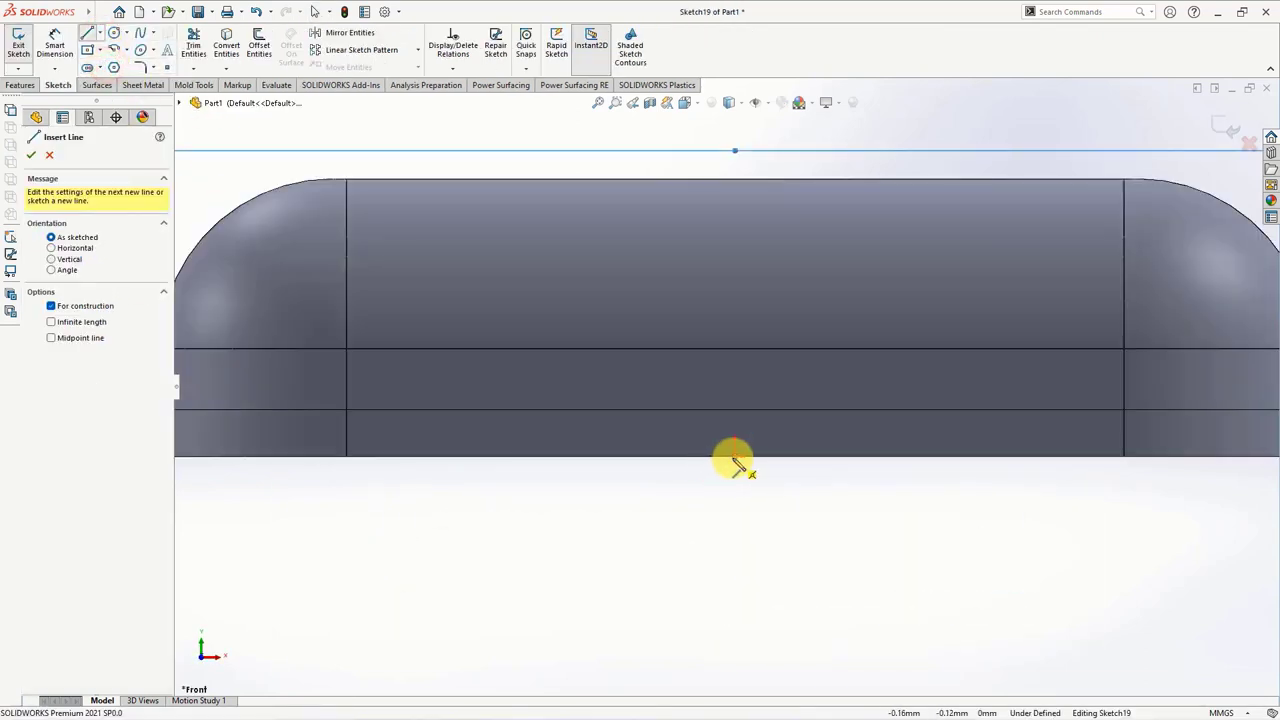
left_click(735, 463)
double_click(735, 402)
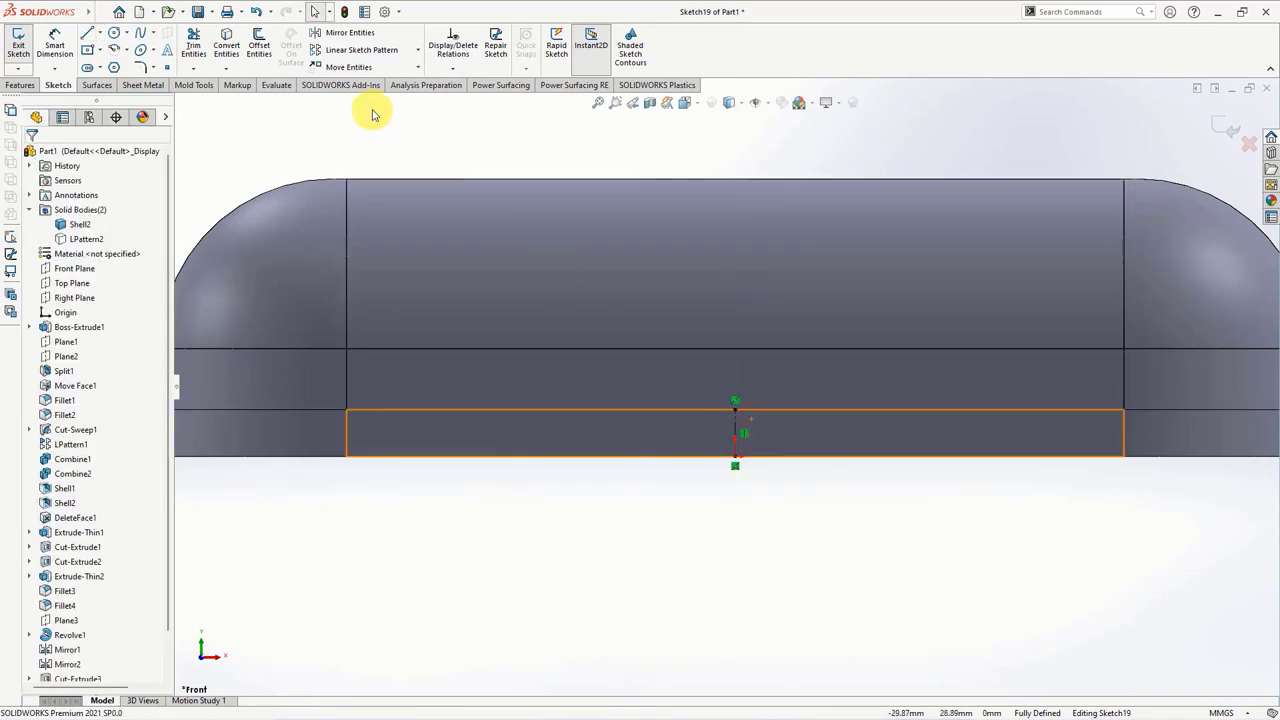
- Offset the vertical line 17.50 mm in both directions
left_click(259, 45)
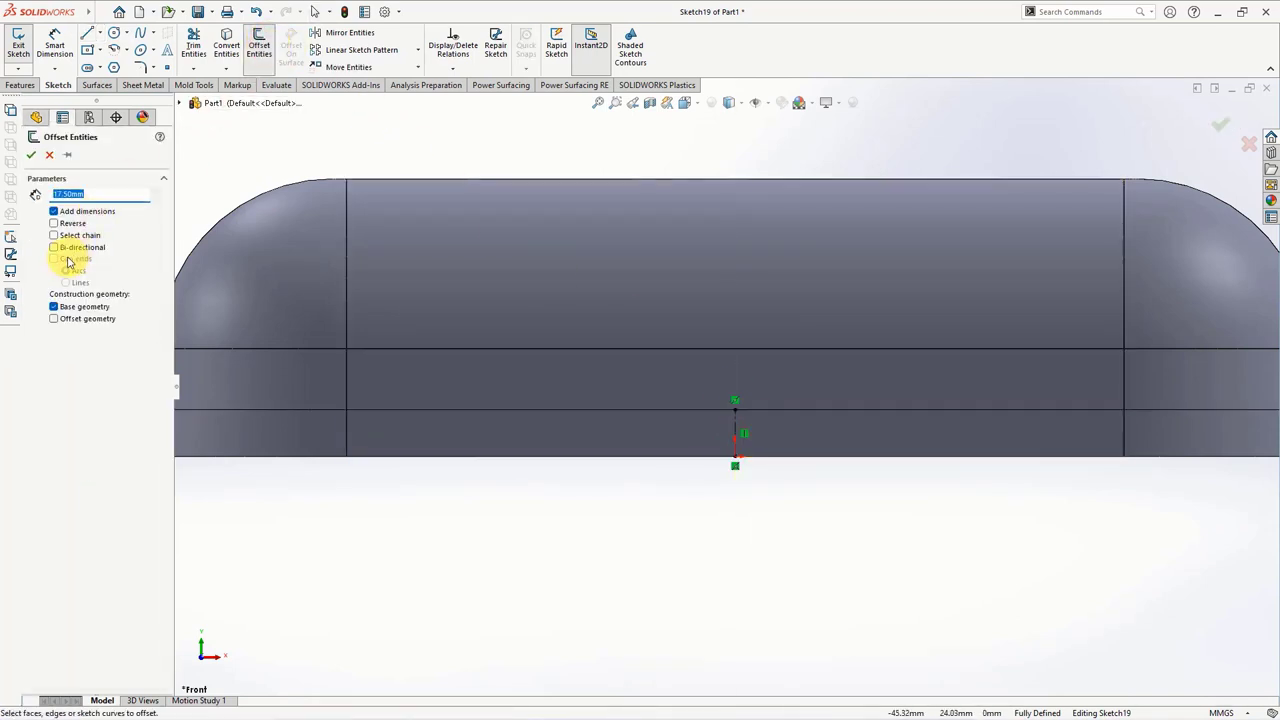
left_click(737, 423)
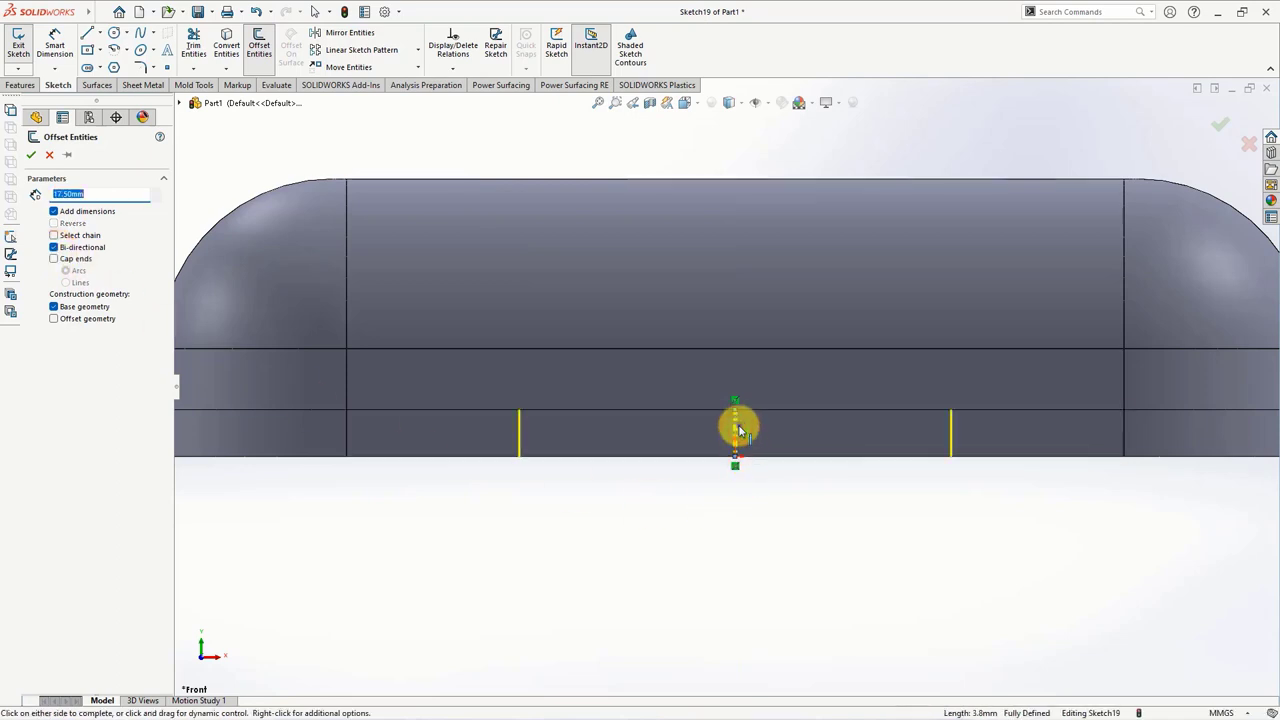
left_click(737, 423)
scroll(737, 425, "up", 3)
middle_click_drag(740, 428, 689, 510)
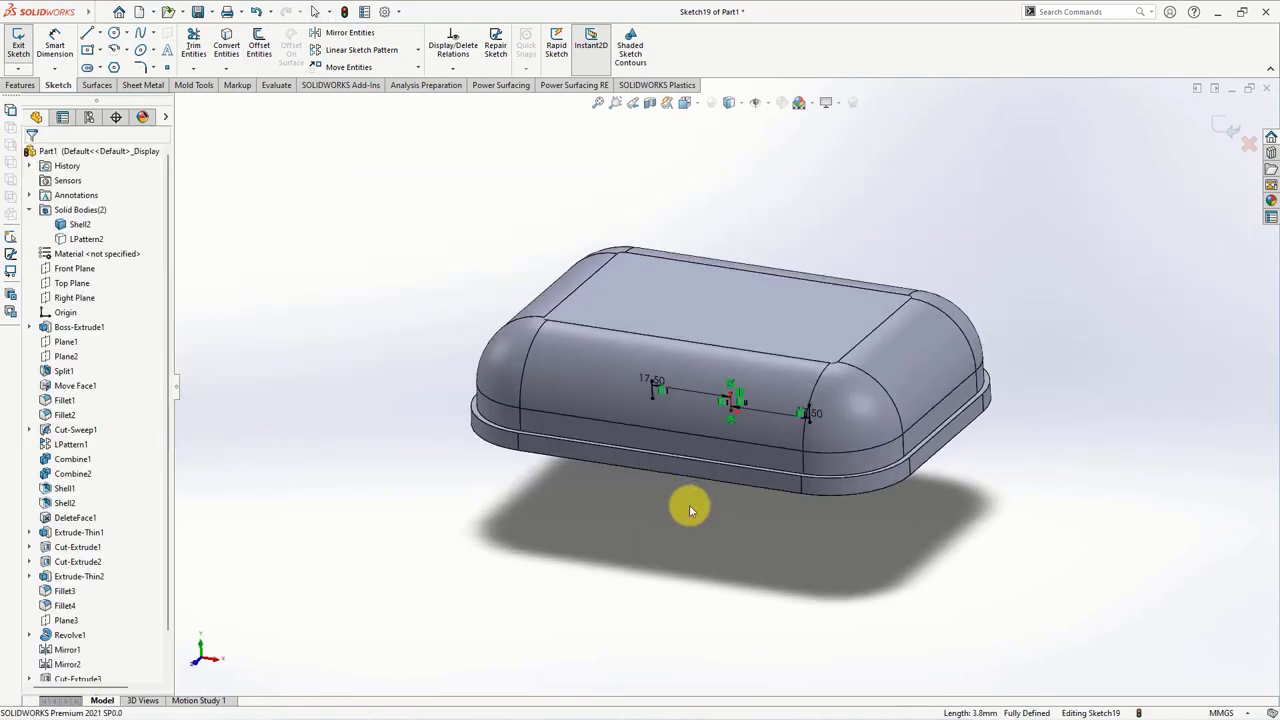
left_click(20, 85)
- Set up a thin cut from a vertex, up to the lid's side face, with mid-plane thickness
left_click(197, 55)
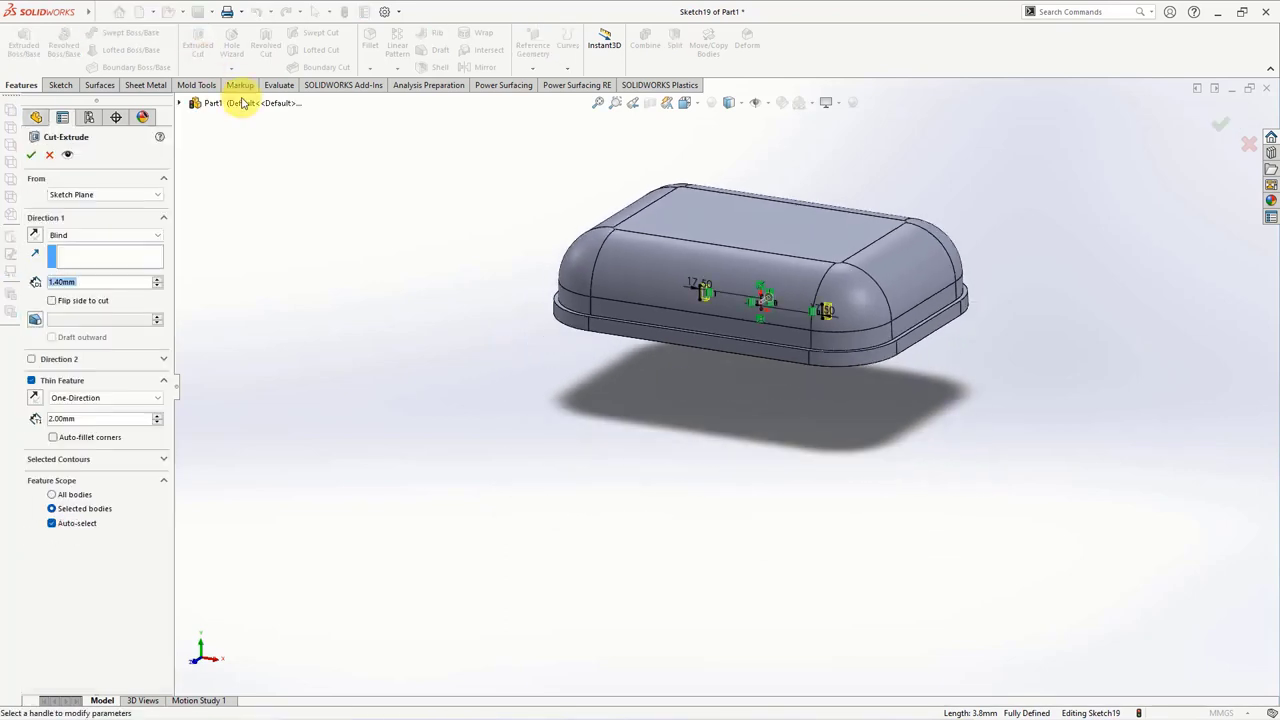
scroll(728, 277, "down", 3)
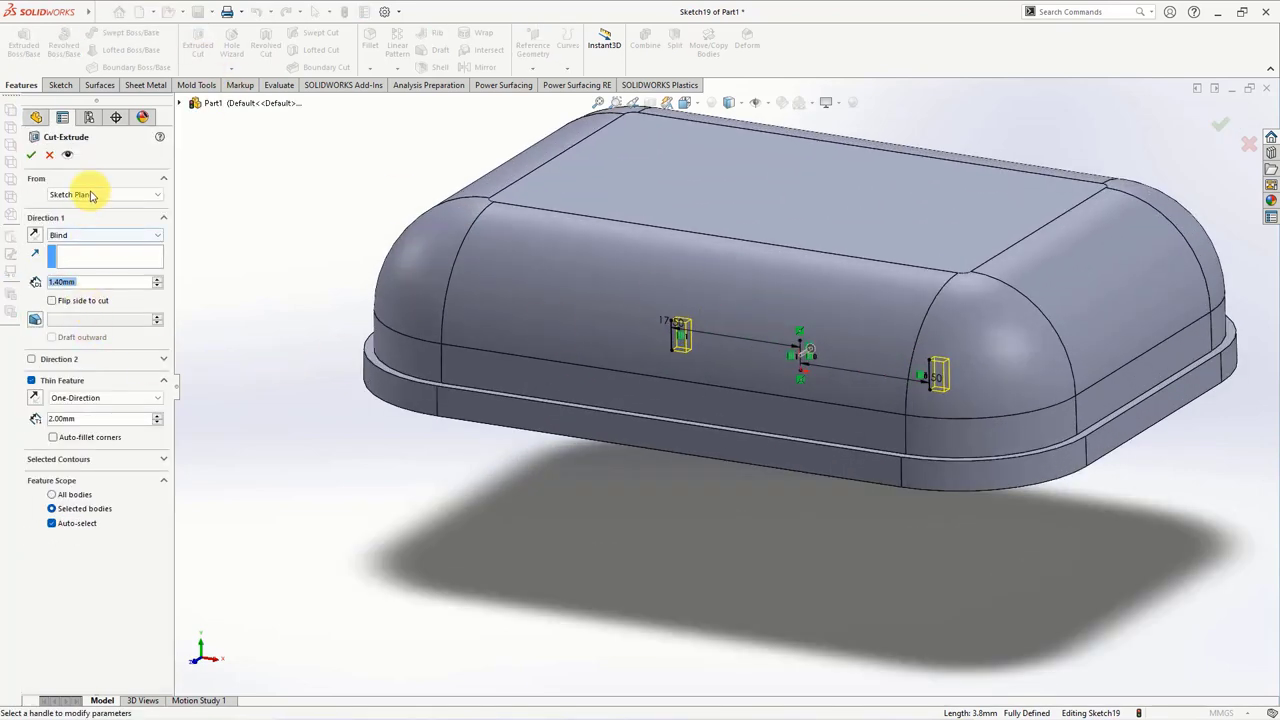
left_click(90, 195)
left_click(94, 224)
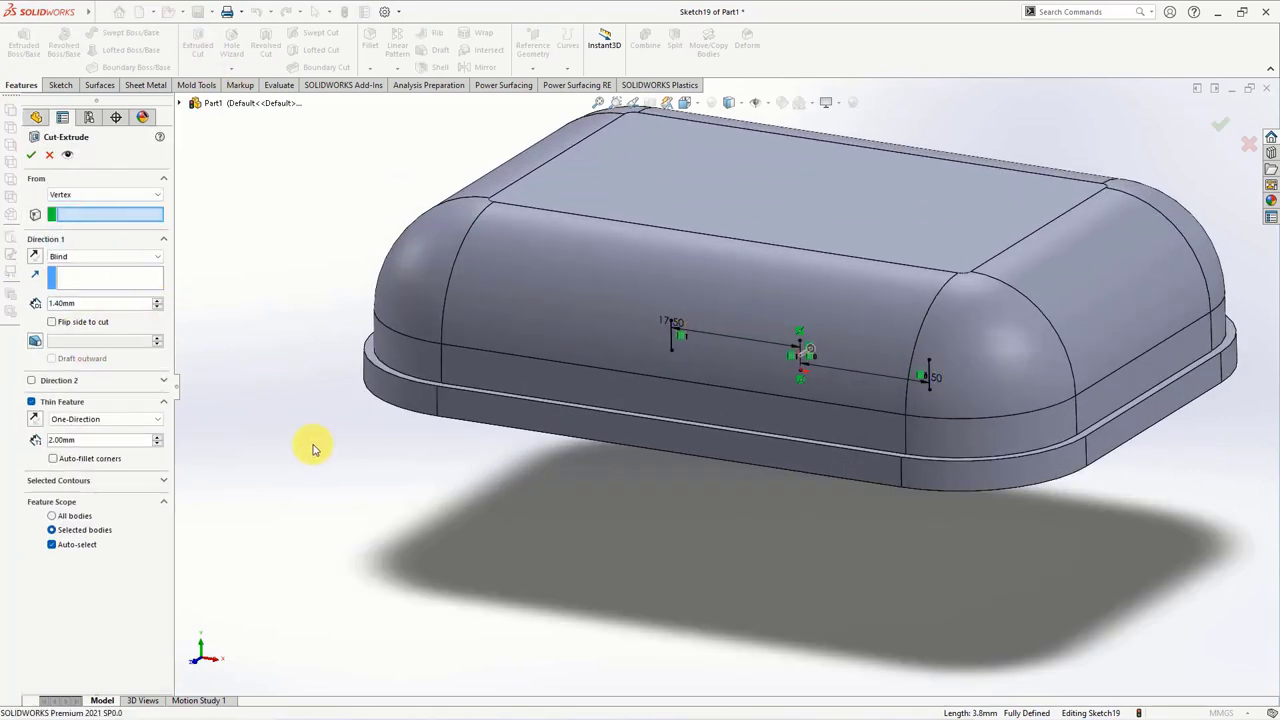
left_click(437, 394)
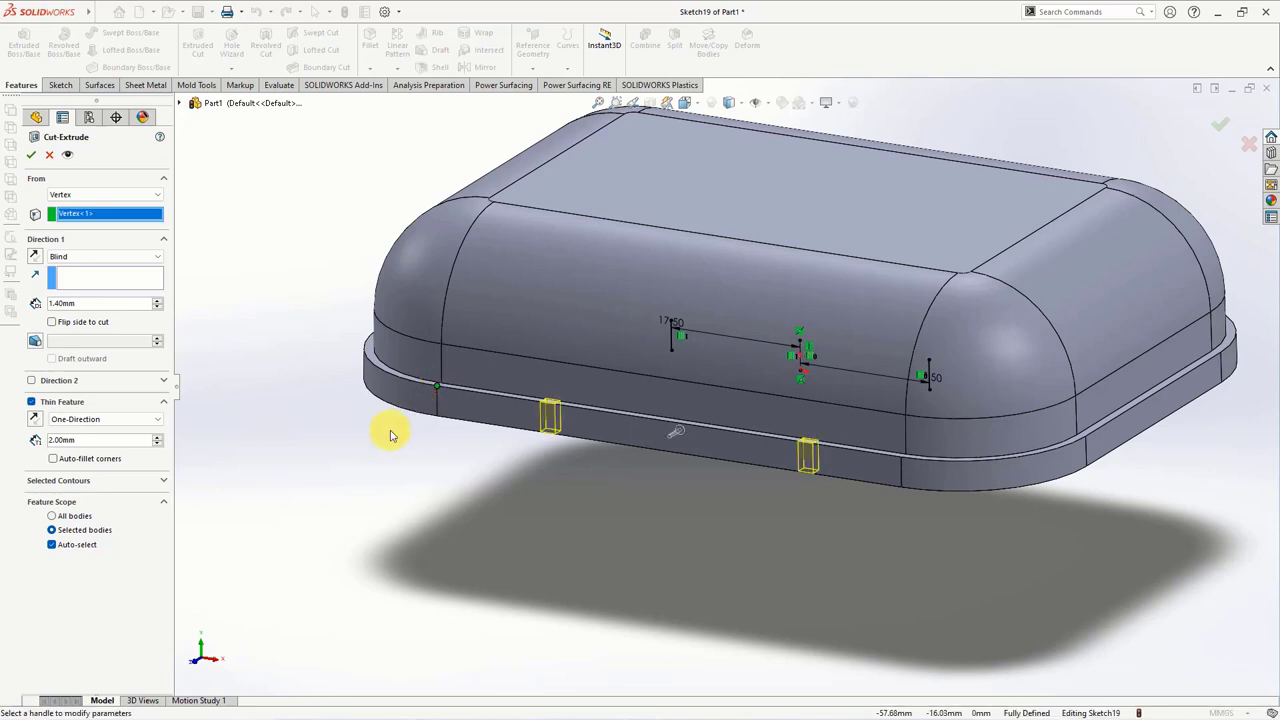
left_click(108, 261)
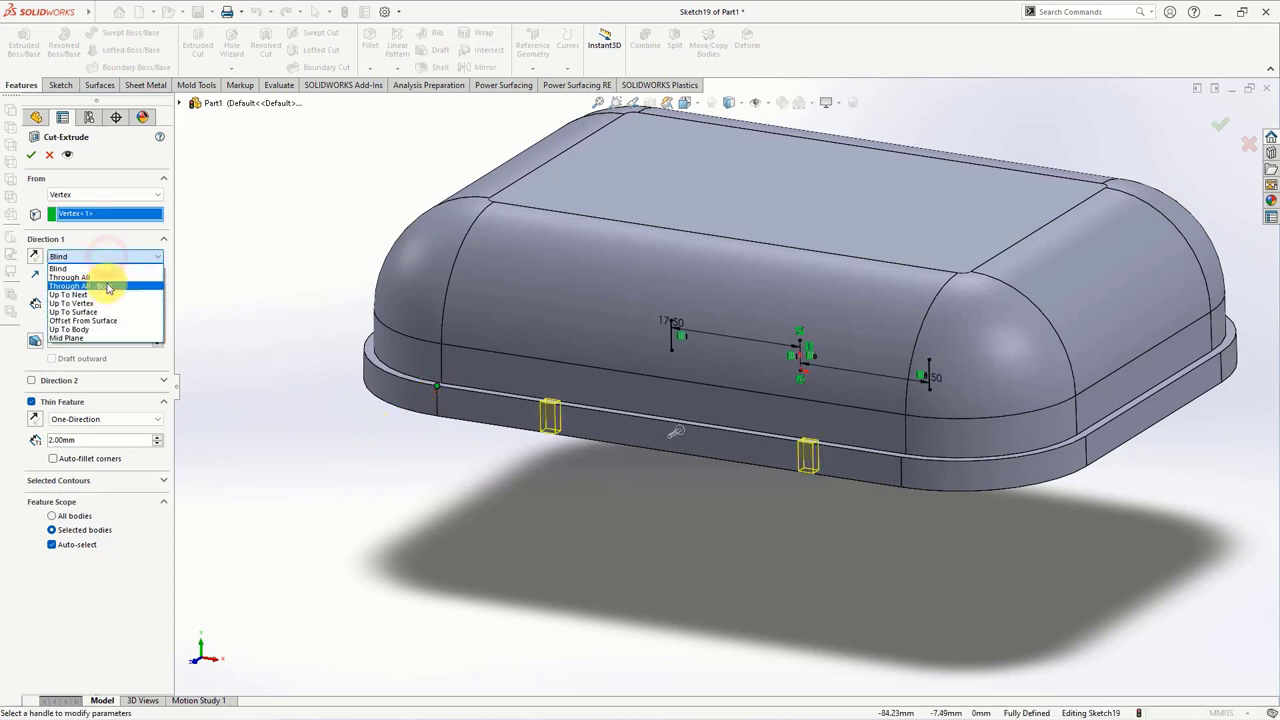
left_click(106, 309)
left_click(562, 394)
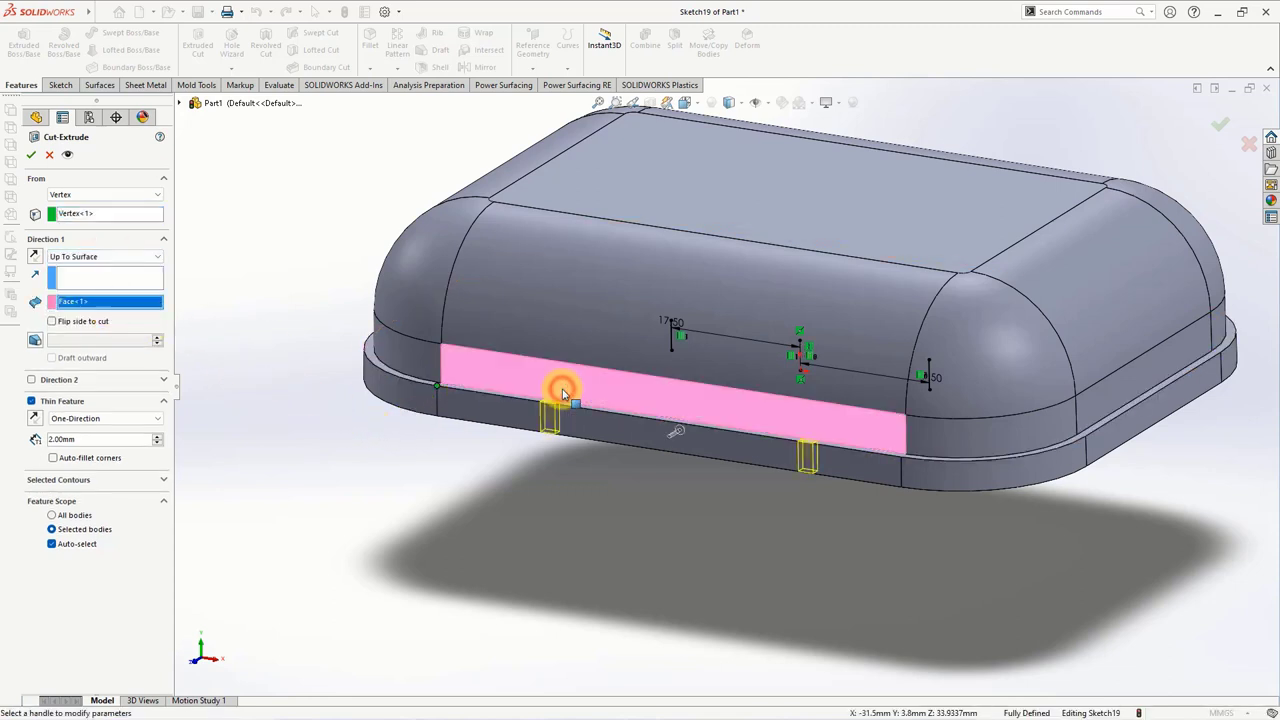
left_click(91, 426)
left_click(91, 440)
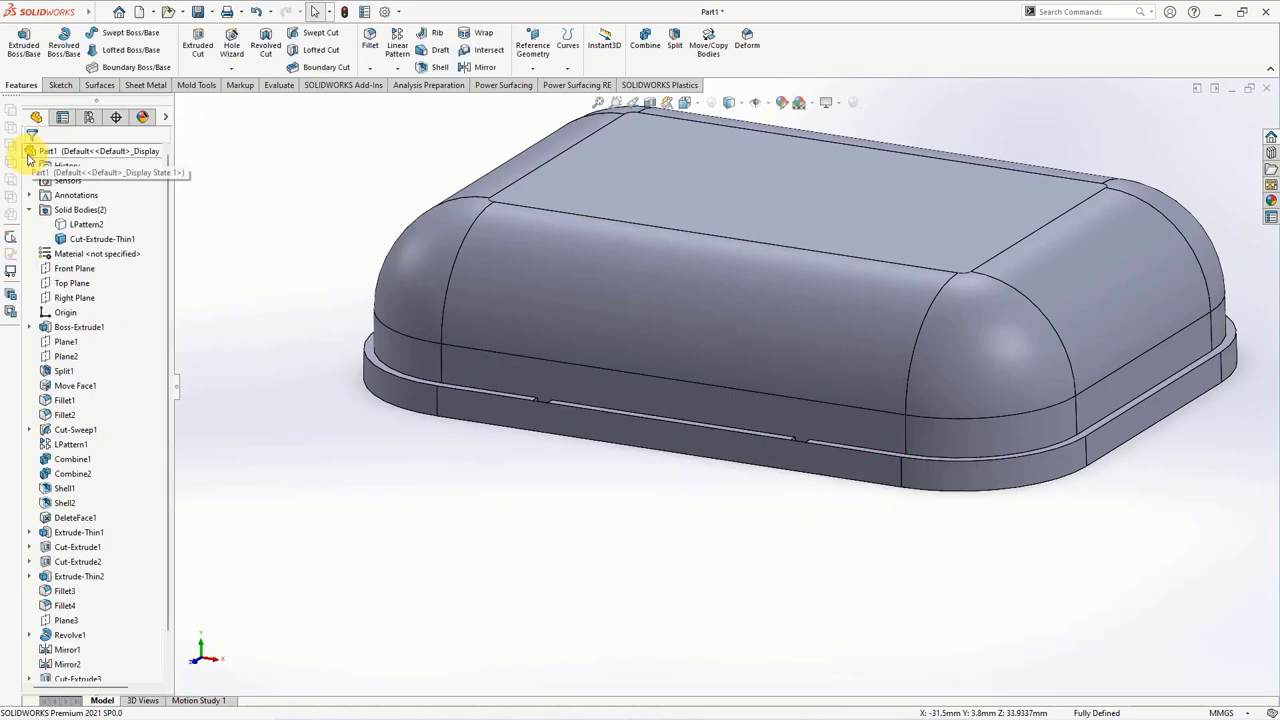
scroll(50, 660, "down", 1)
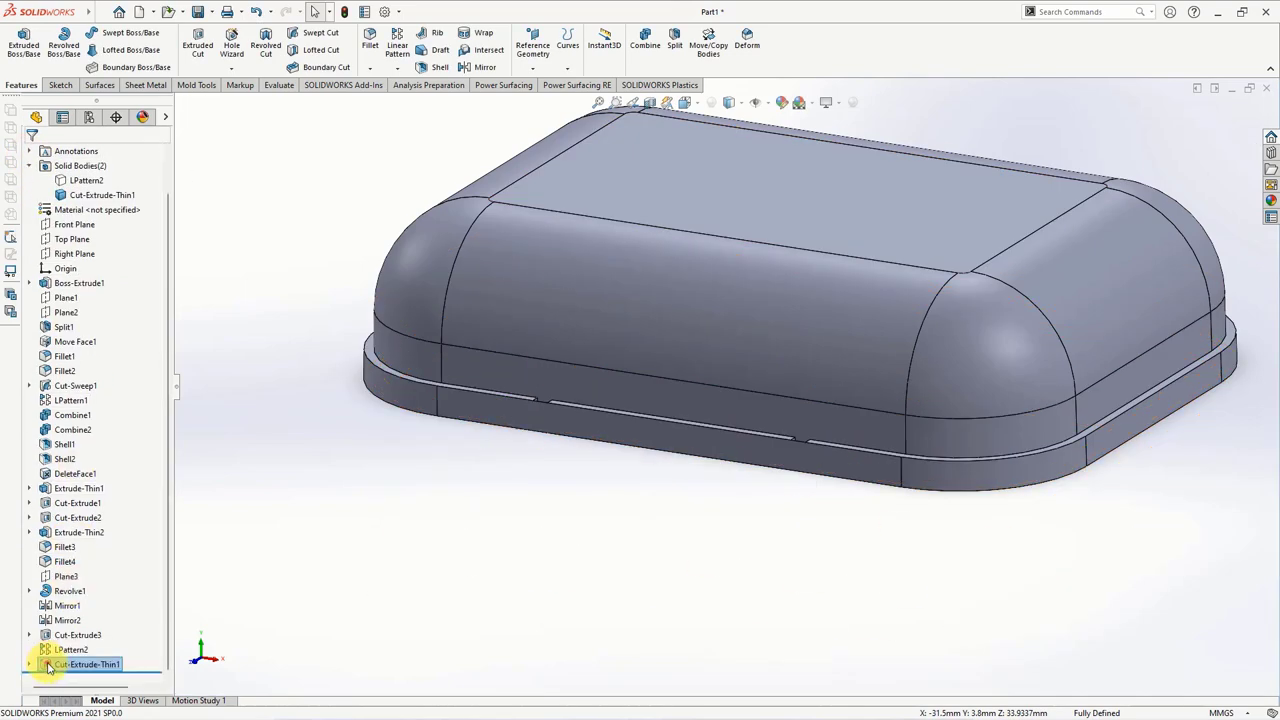
- Edit Cut-Extrude-Thin1 to use a different start vertex and confirm the 2.00 mm cut
left_click(48, 665)
left_click(56, 617)
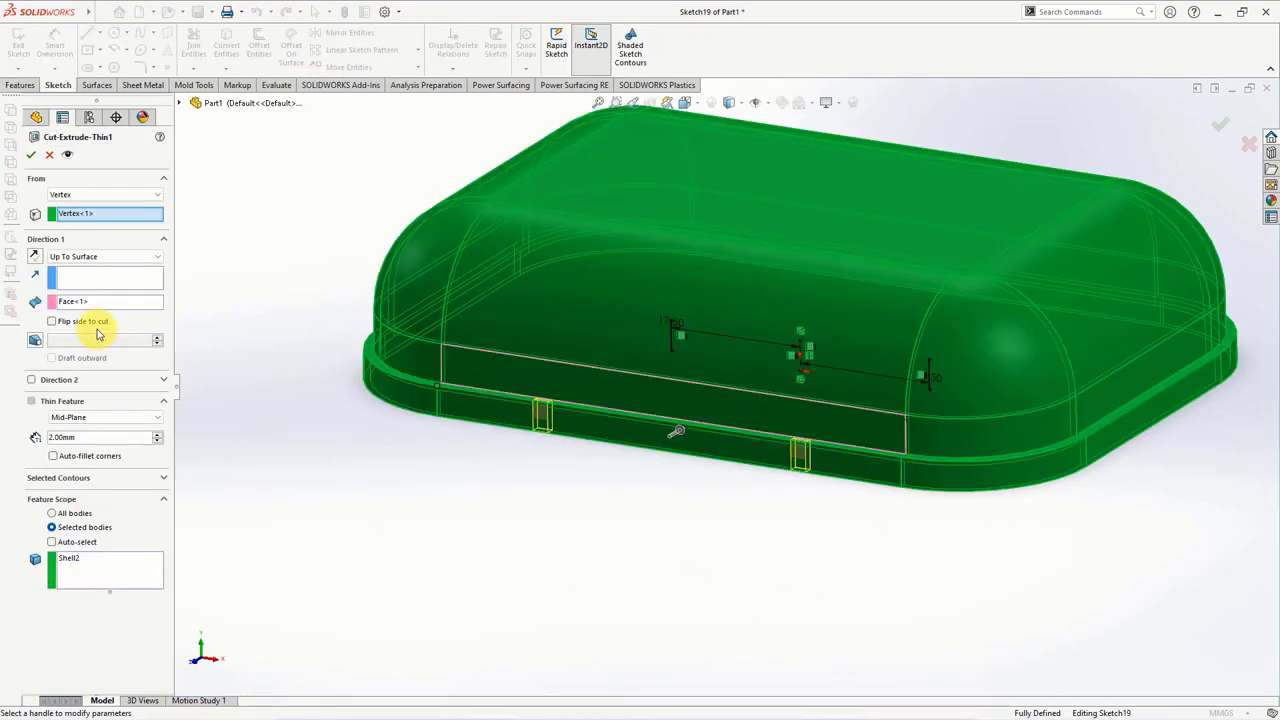
left_click(72, 215)
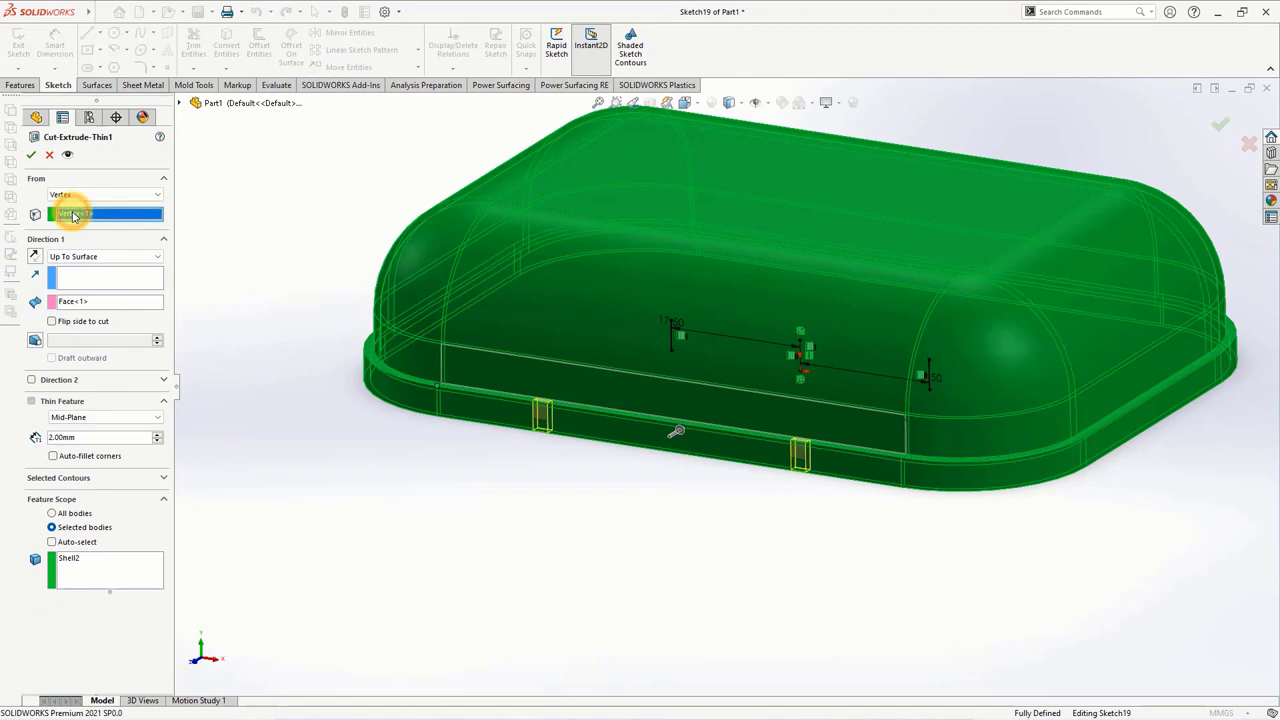
left_click(437, 423)
left_click(32, 156)
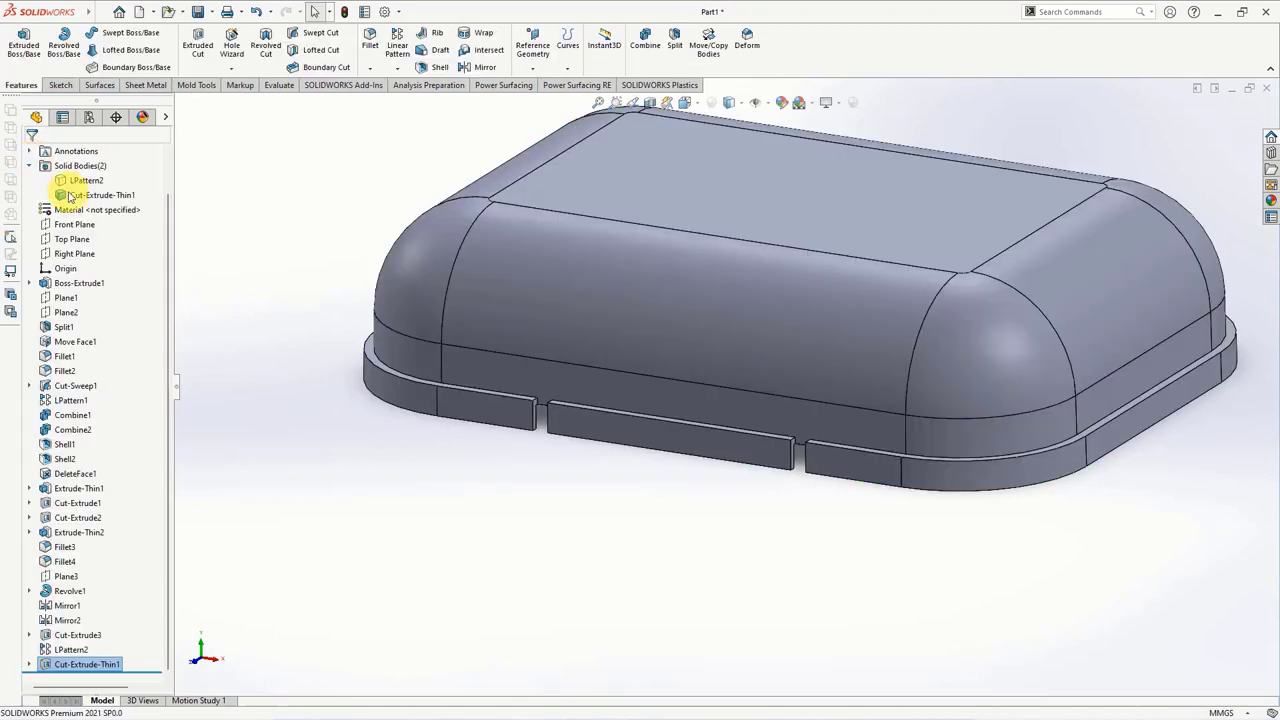
left_click(675, 52)
- Pick three lid faces as the split's trim tools
scroll(563, 410, "down", 4)
left_click(529, 391)
scroll(720, 440, "up", 3)
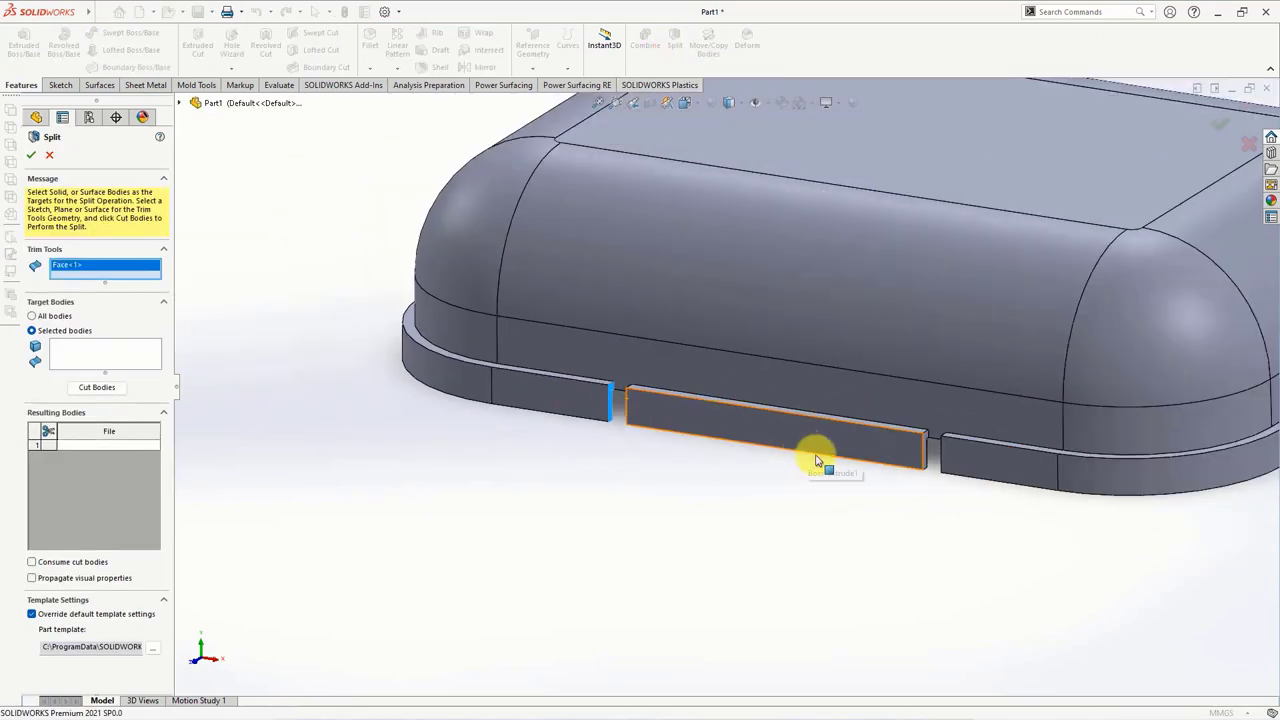
scroll(942, 472, "down", 4)
scroll(885, 365, "up", 4)
middle_click_drag(766, 414, 606, 400)
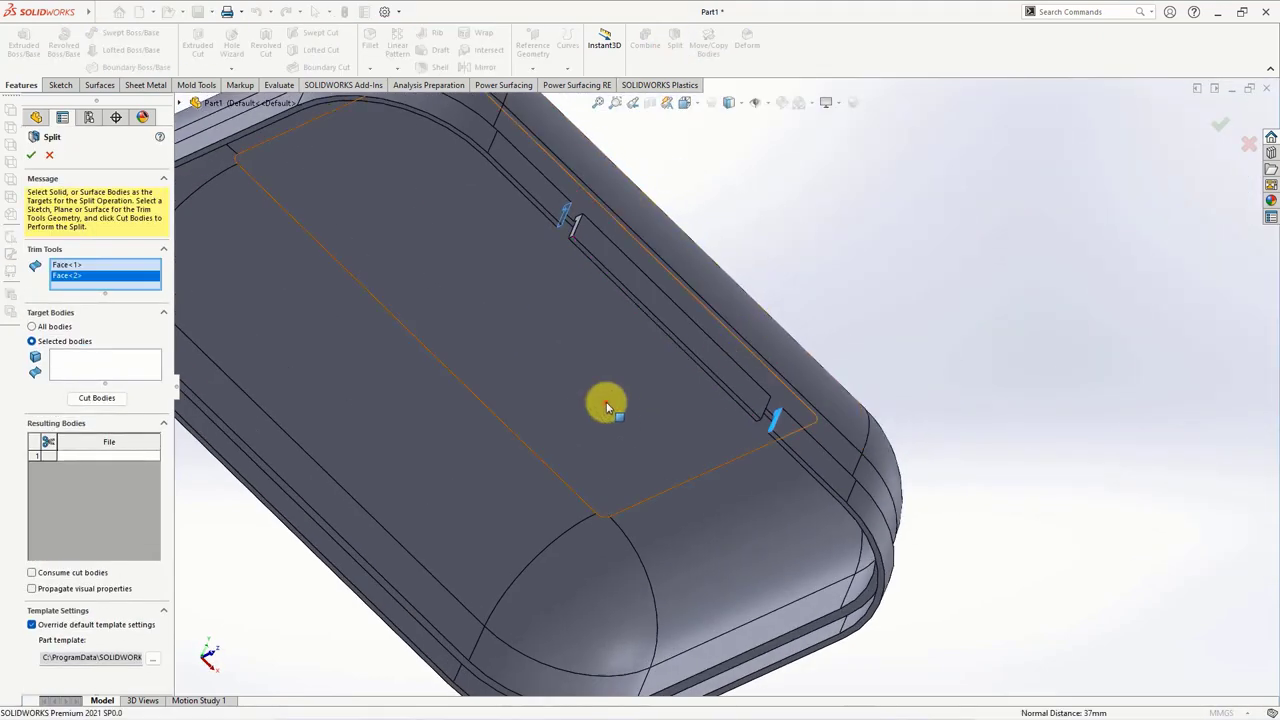
left_click(606, 400)
left_click(85, 374)
- Split the Cut-Extrude-Thin1 lid body, keeping the tab section as body 6
left_click(793, 573)
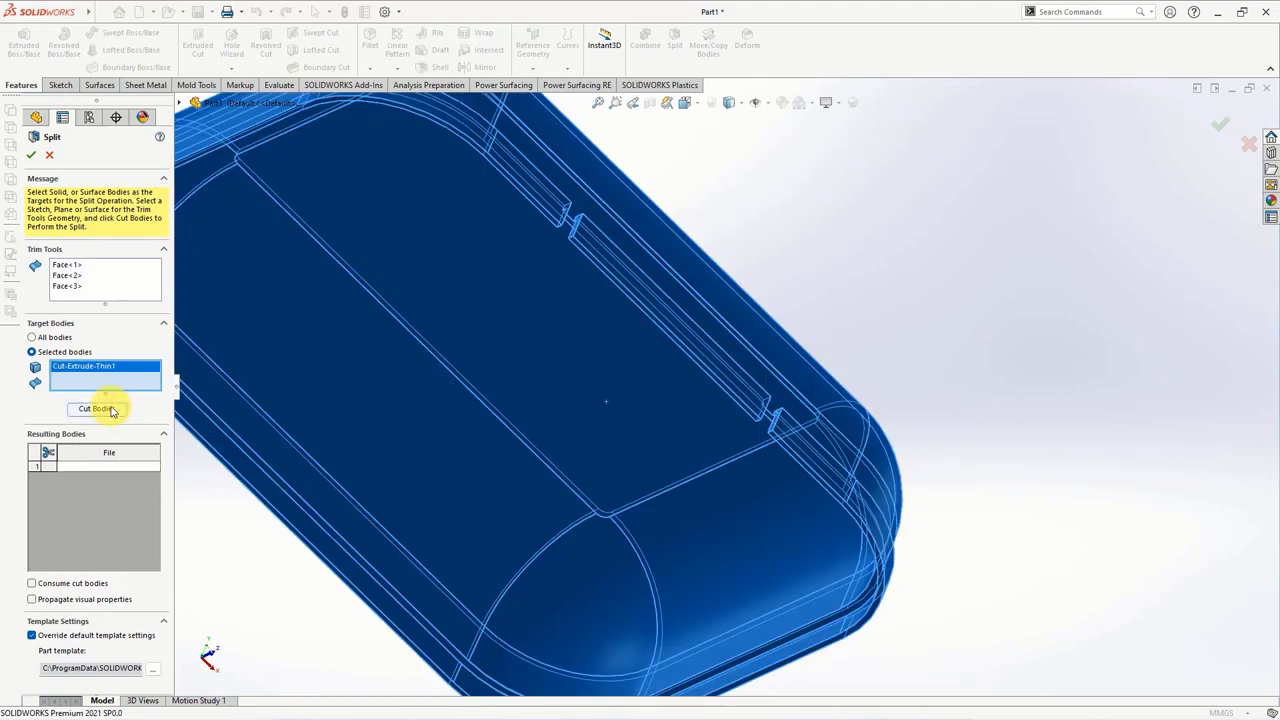
left_click(97, 408)
mouse_move(540, 430)
middle_mouse_down()
mouse_move(626, 462)
mouse_move(547, 581)
middle_mouse_up()
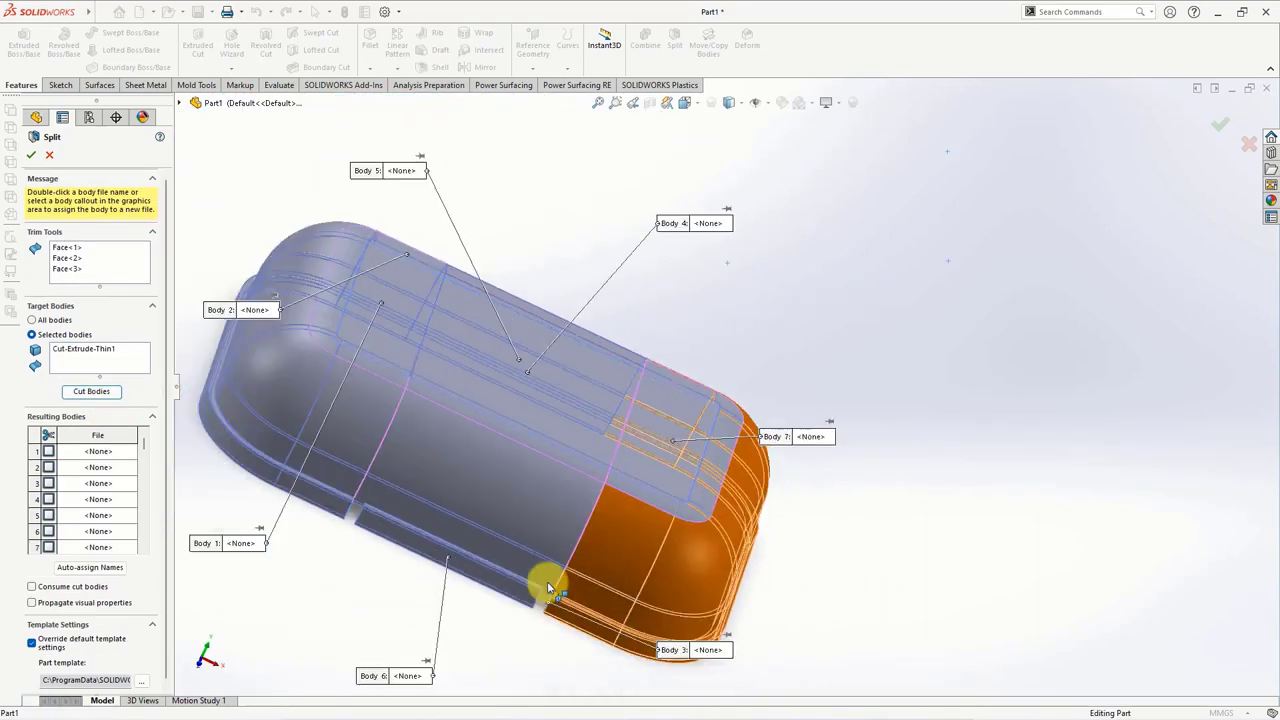
left_click(478, 498)
left_click(29, 160)
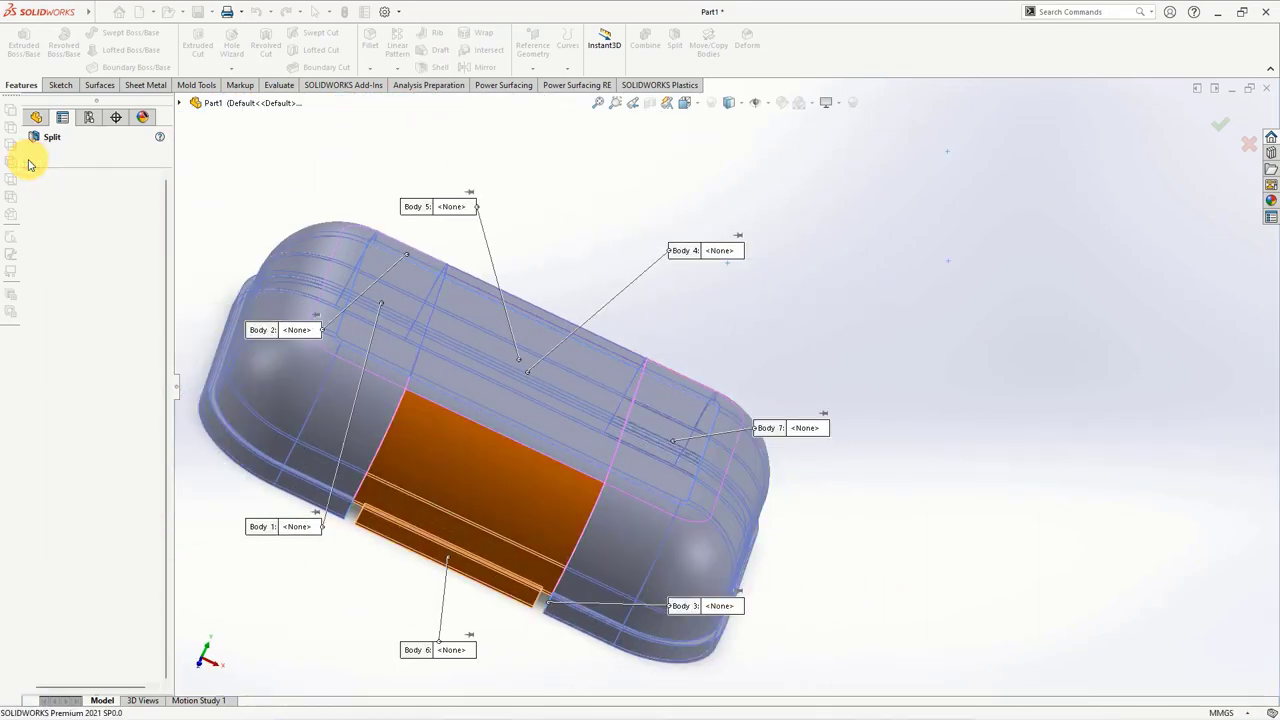
- Hide the main lid body to view the tab body alone
left_click(572, 373)
left_click(648, 338)
left_click(648, 288)
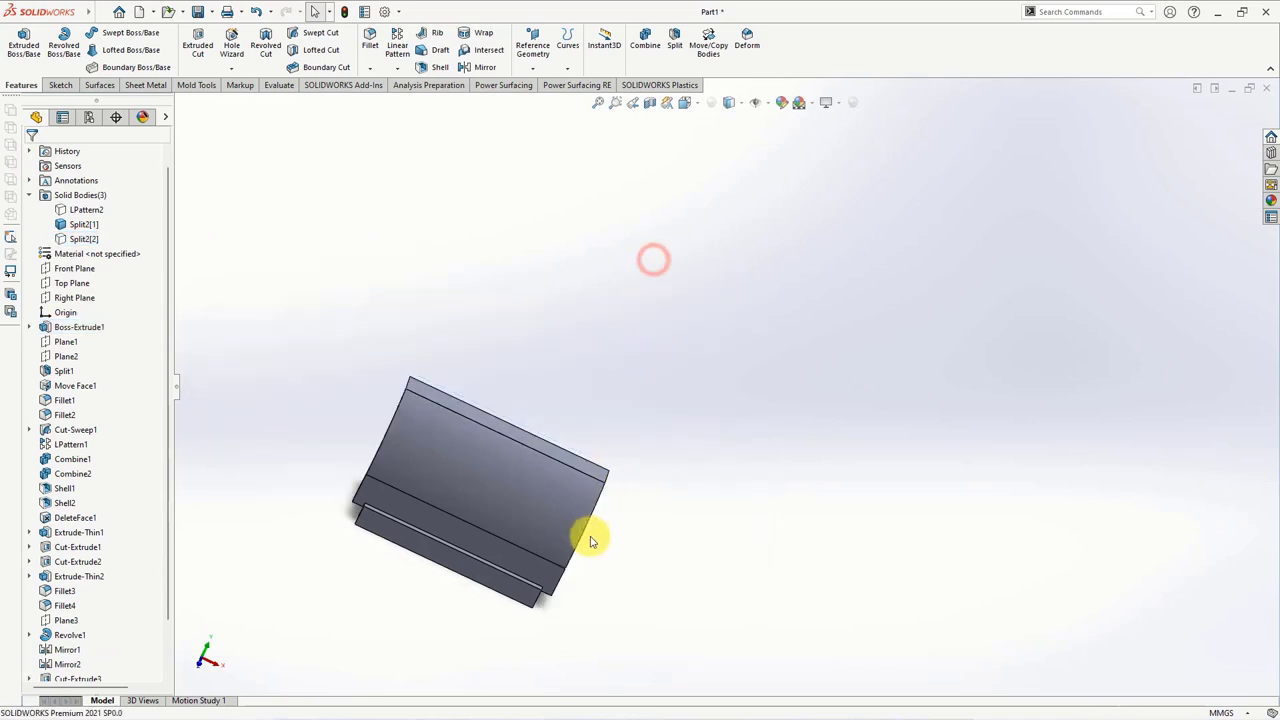
mouse_move(591, 534)
middle_mouse_down()
mouse_move(546, 523)
mouse_move(526, 477)
middle_mouse_up()
- Measure the 3 mm gap between the tab's small face and the bottom face
left_click(278, 84)
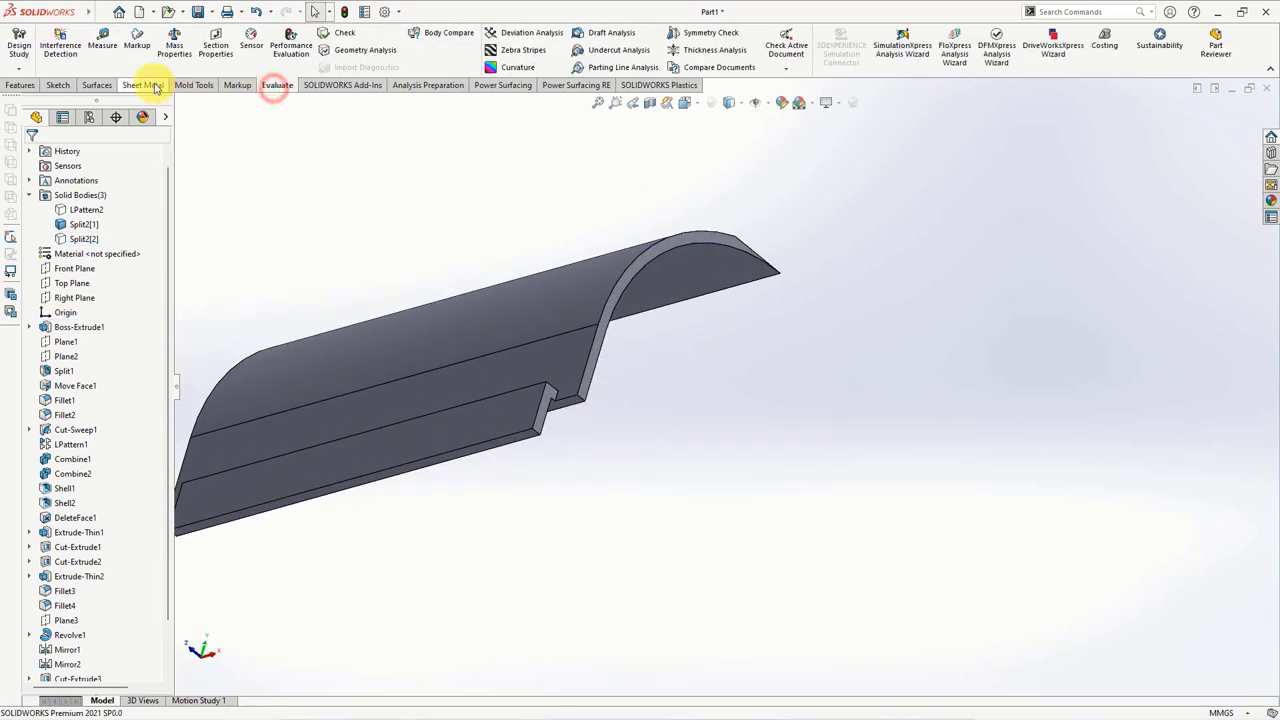
left_click(102, 42)
scroll(591, 449, "down", 3)
left_click(543, 373)
left_click(488, 424)
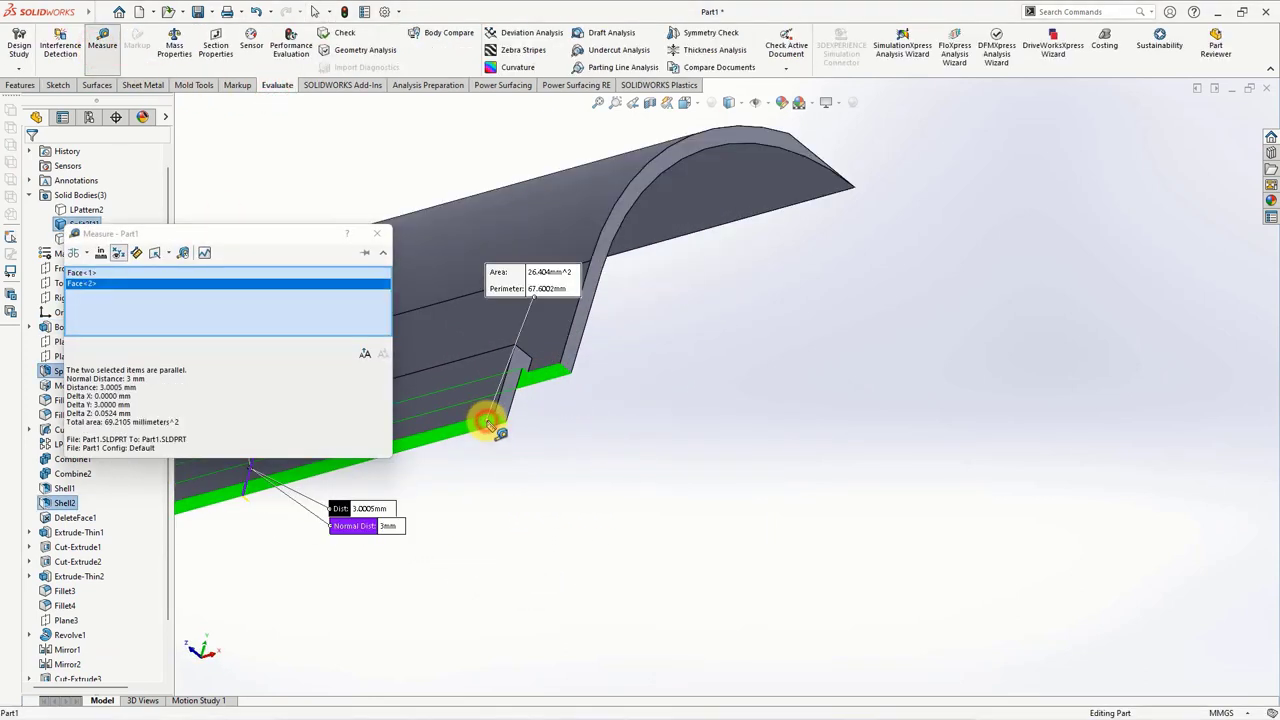
left_click_drag(387, 543, 563, 514)
left_click(377, 233)
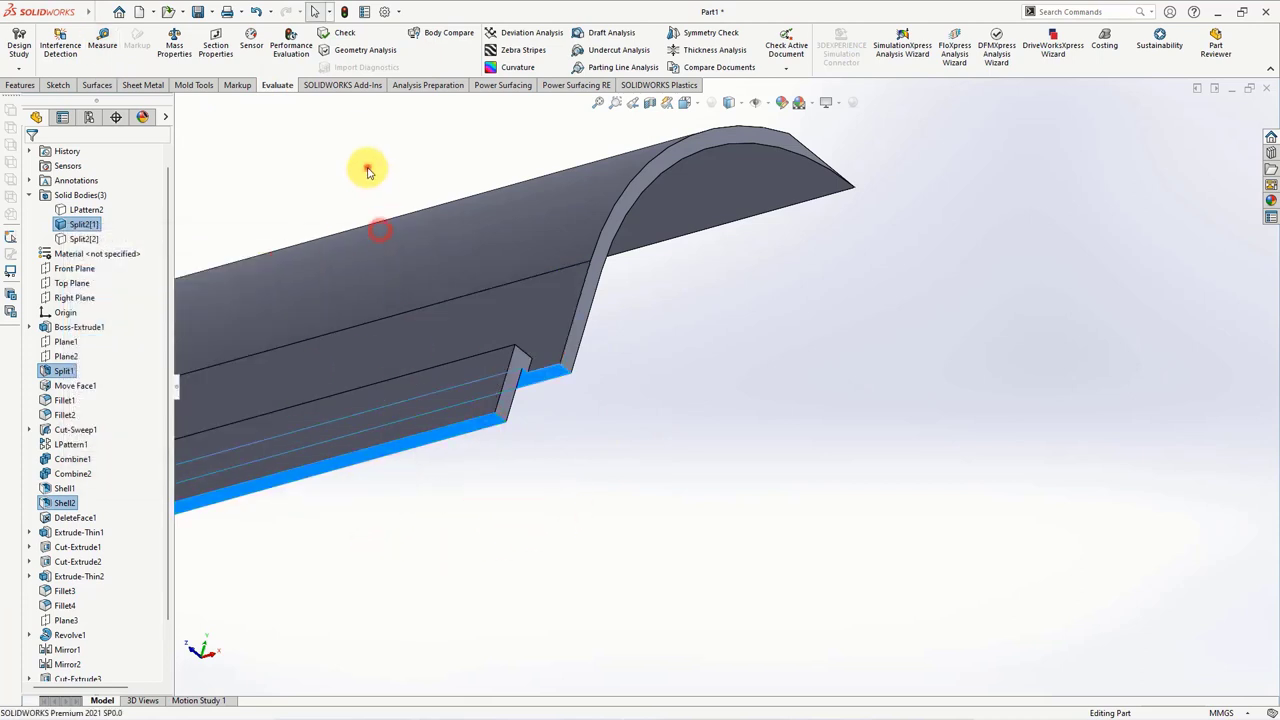
- Move the tab's small end face by a 3 mm offset
left_click(213, 86)
left_click(290, 64)
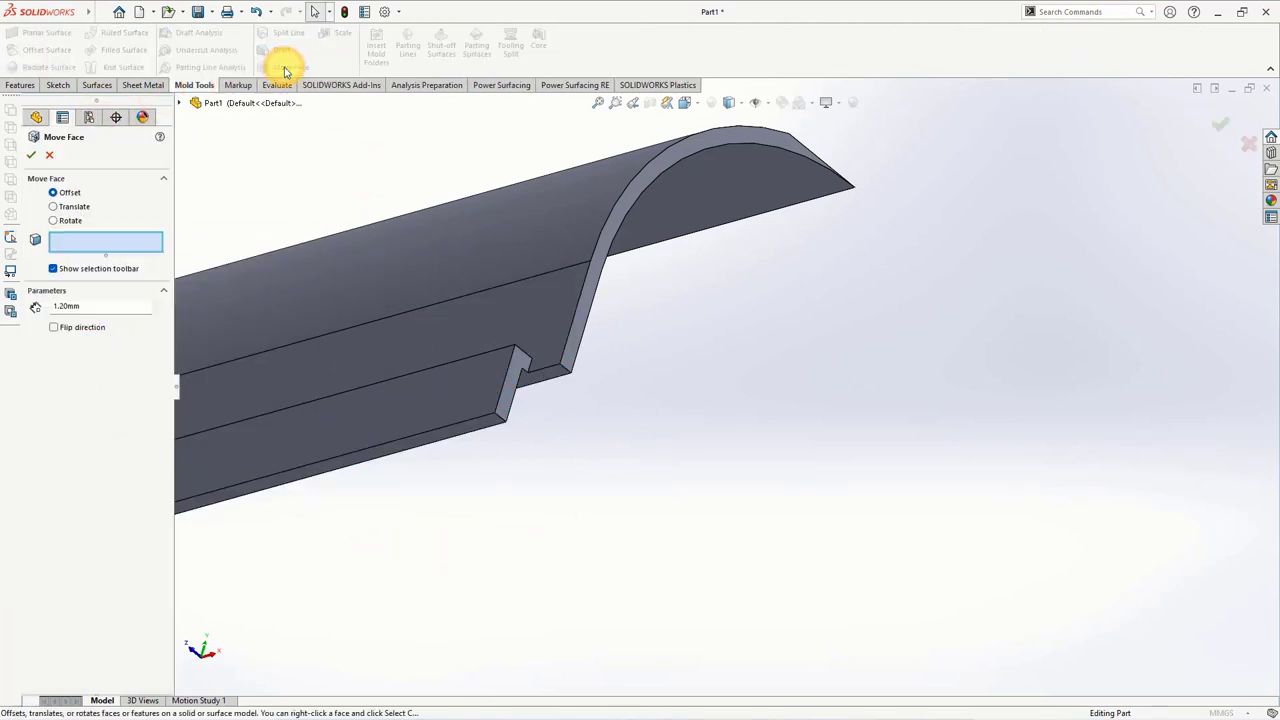
type("3")
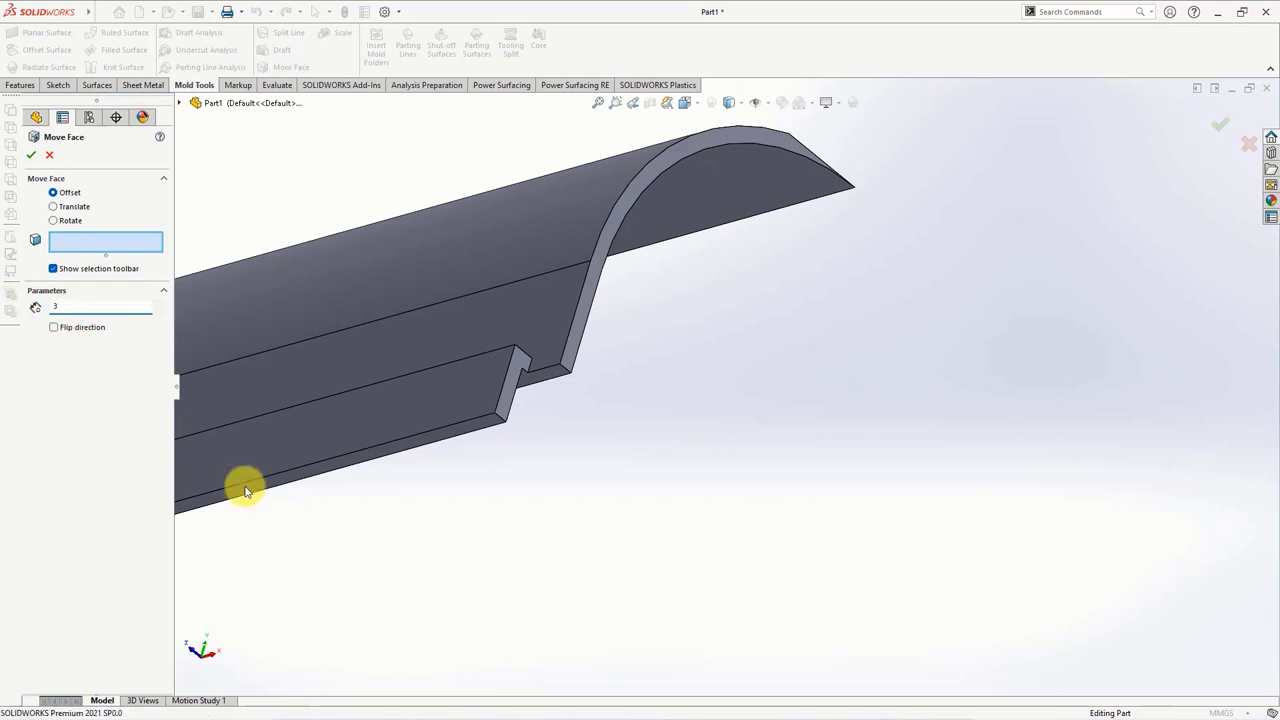
left_click(553, 380)
scroll(543, 371, "up", 3)
key("Return")
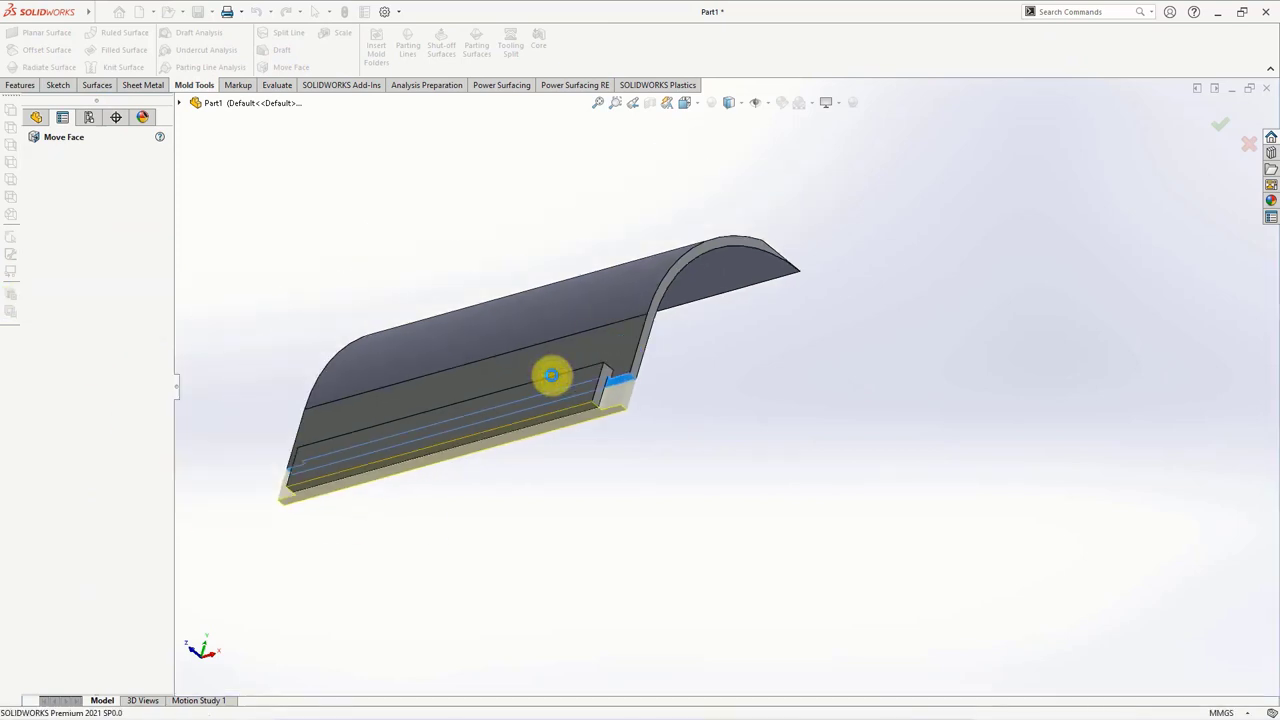
- Offset the tab's curved faces by 0.80 mm with Move Face
left_click(285, 67)
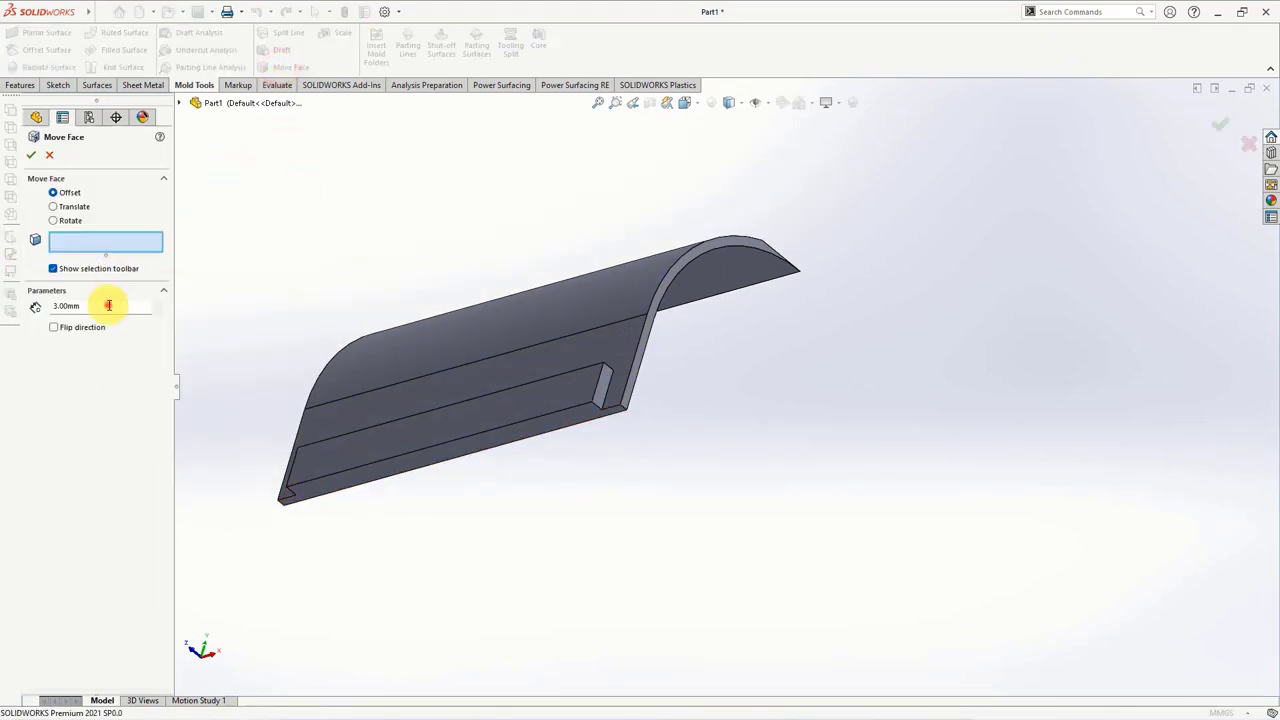
left_click(630, 372)
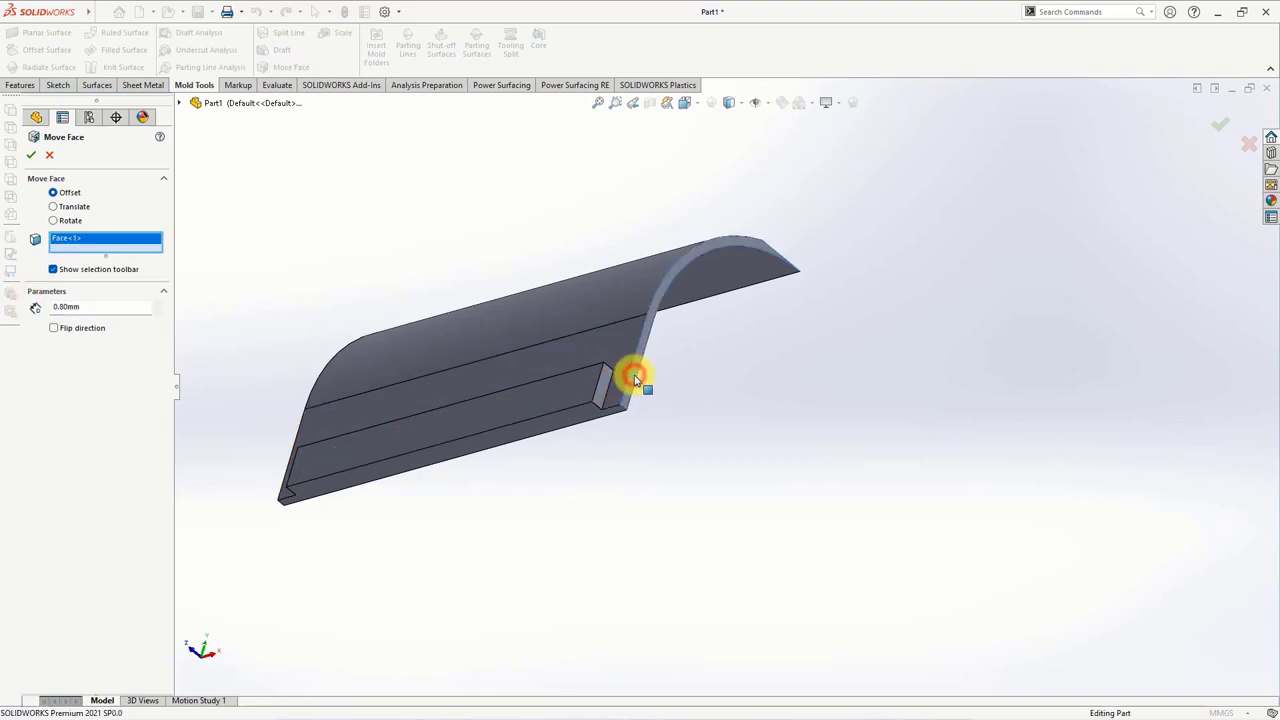
mouse_move(630, 372)
middle_mouse_down()
mouse_move(634, 360)
mouse_move(271, 350)
middle_mouse_up()
left_click(271, 350)
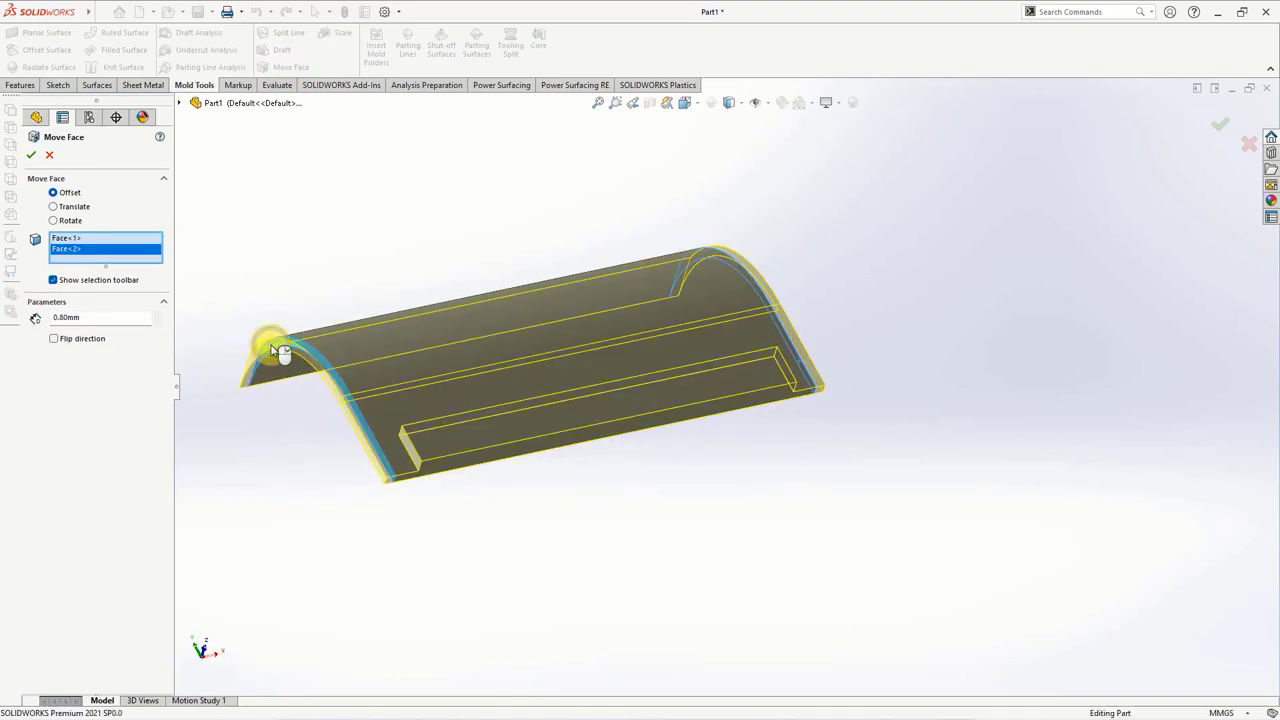
right_click(284, 275)
- Make the hidden lid body Split2[2] visible again
left_click(84, 224)
left_click(105, 190)
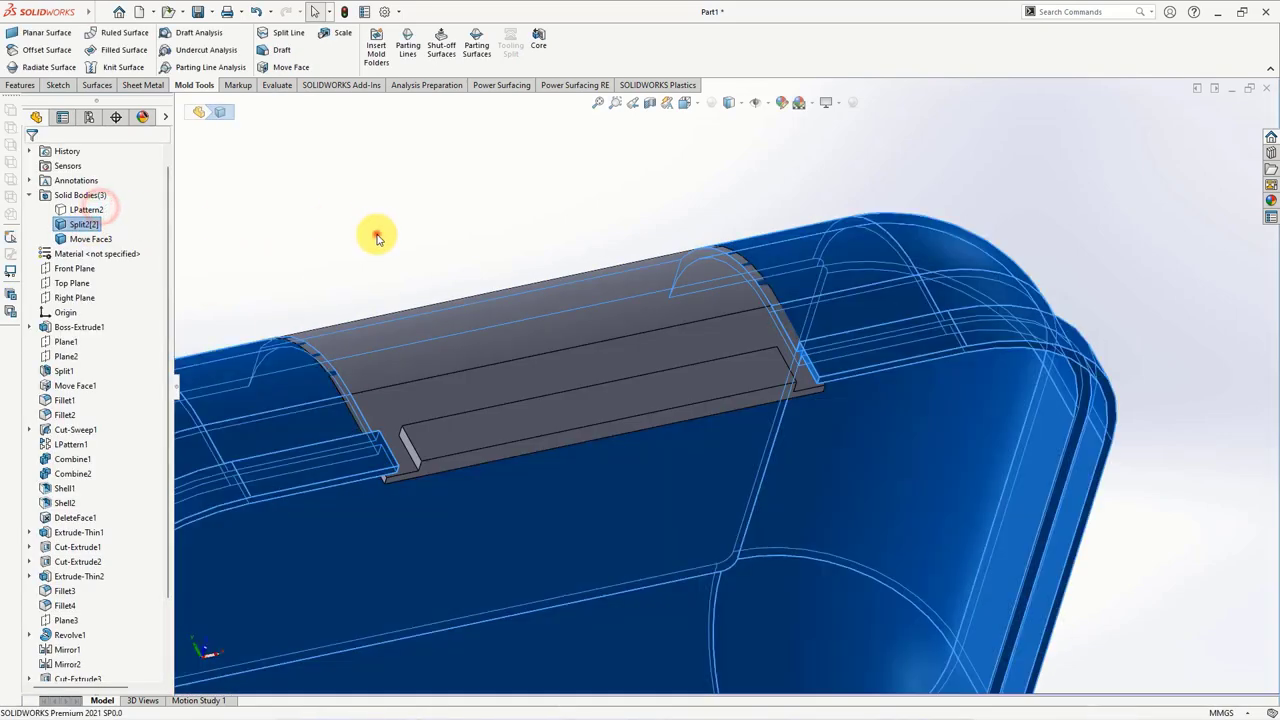
left_click(371, 234)
left_click(466, 452)
left_click(518, 414)
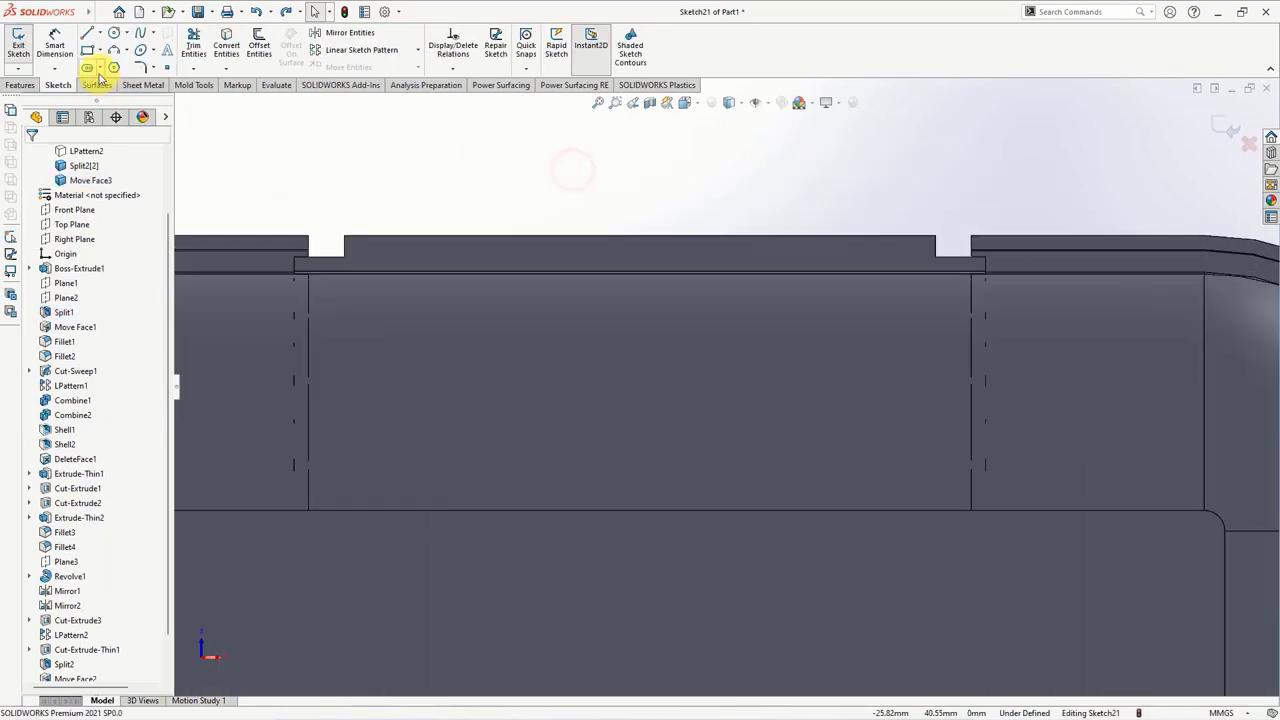
- Draw a corner rectangle in the gap with its top line collinear to the lid edge
left_click(88, 50)
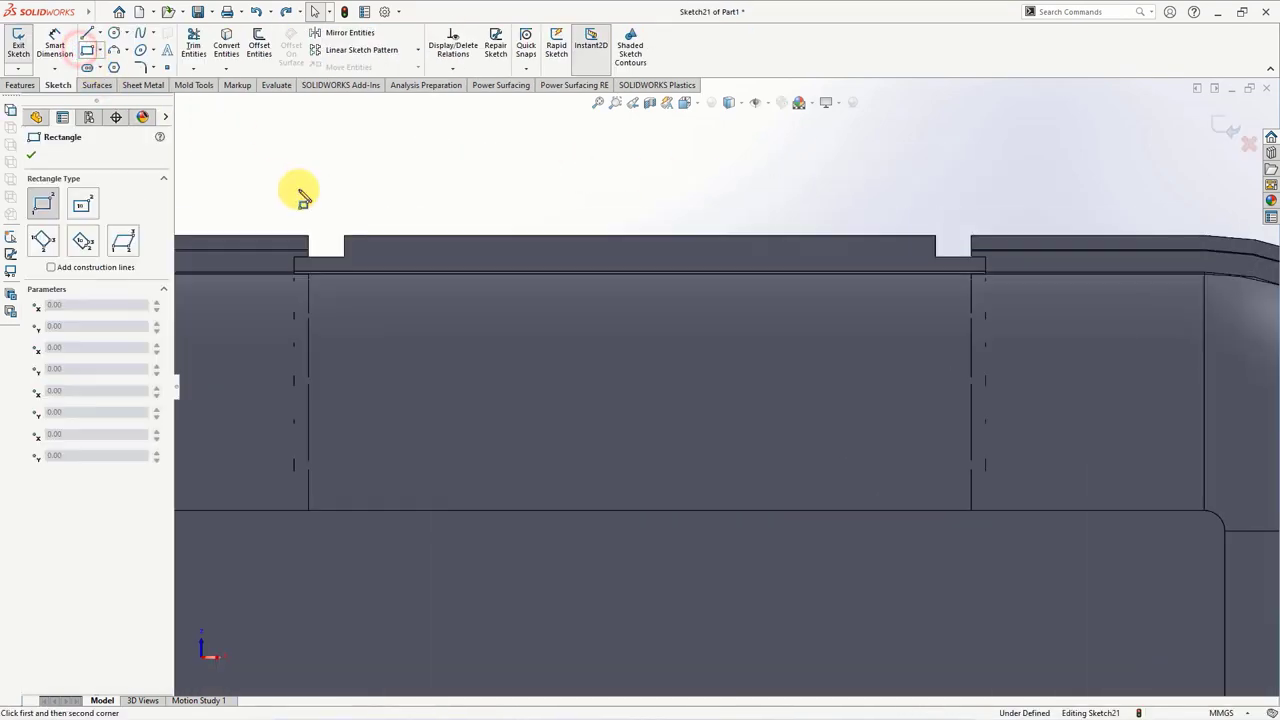
left_click(345, 237)
scroll(900, 268, "down", 3)
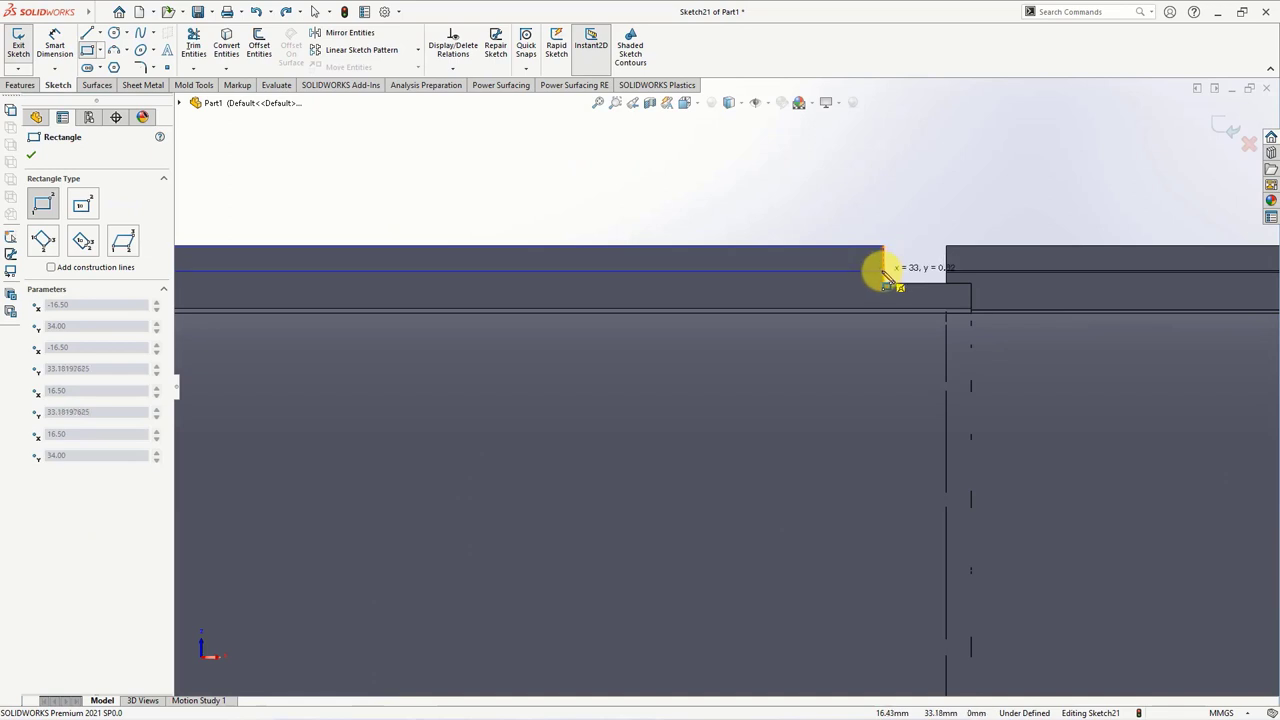
left_click(884, 268)
key("Escape")
left_click(863, 271)
scroll(940, 286, "down", 2)
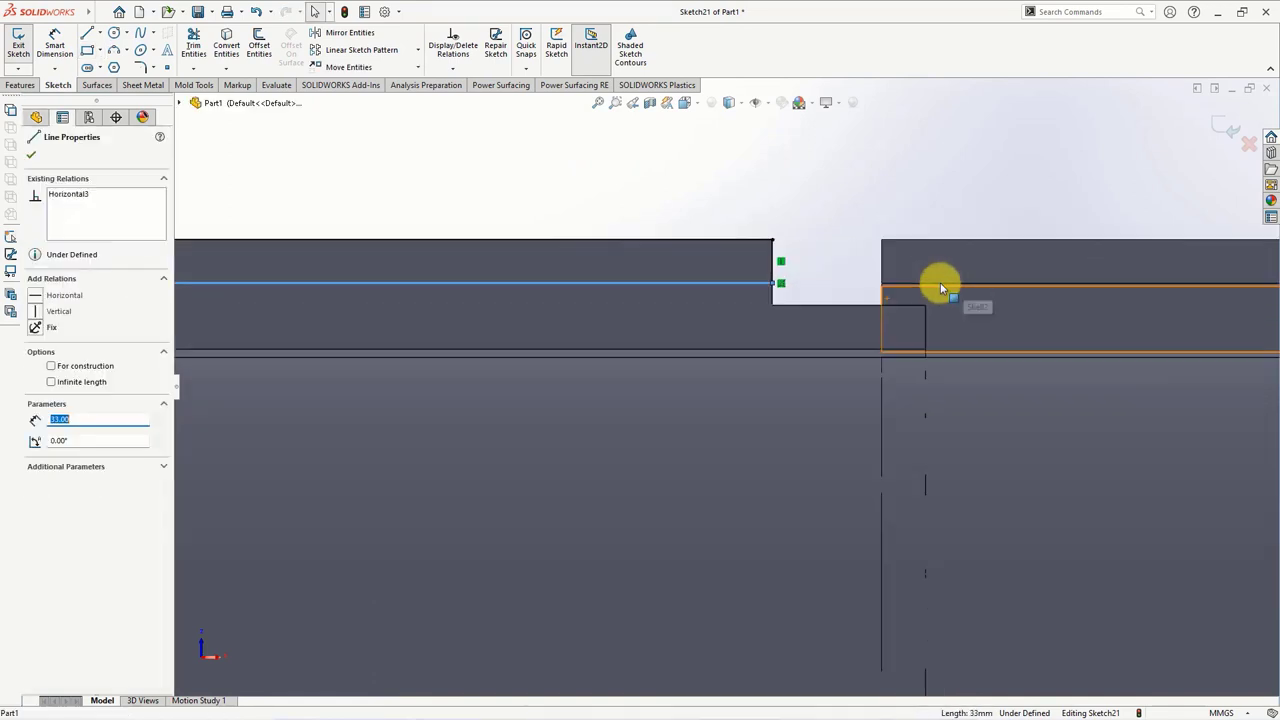
left_click(920, 285, "ctrl")
left_click(958, 224)
scroll(857, 214, "up", 2)
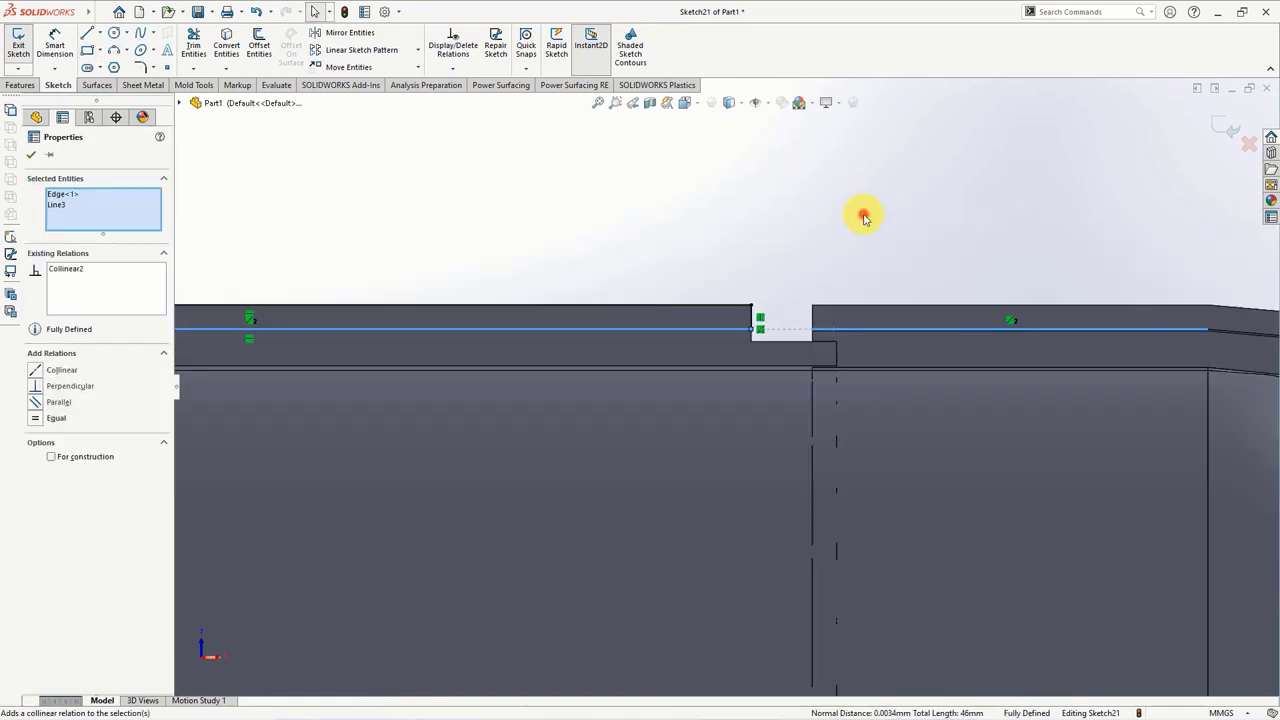
key("Escape")
scroll(470, 395, "up", 2)
scroll(470, 395, "down", 2)
- Add a three-point arc over the line and make the line construction geometry
left_click(113, 49)
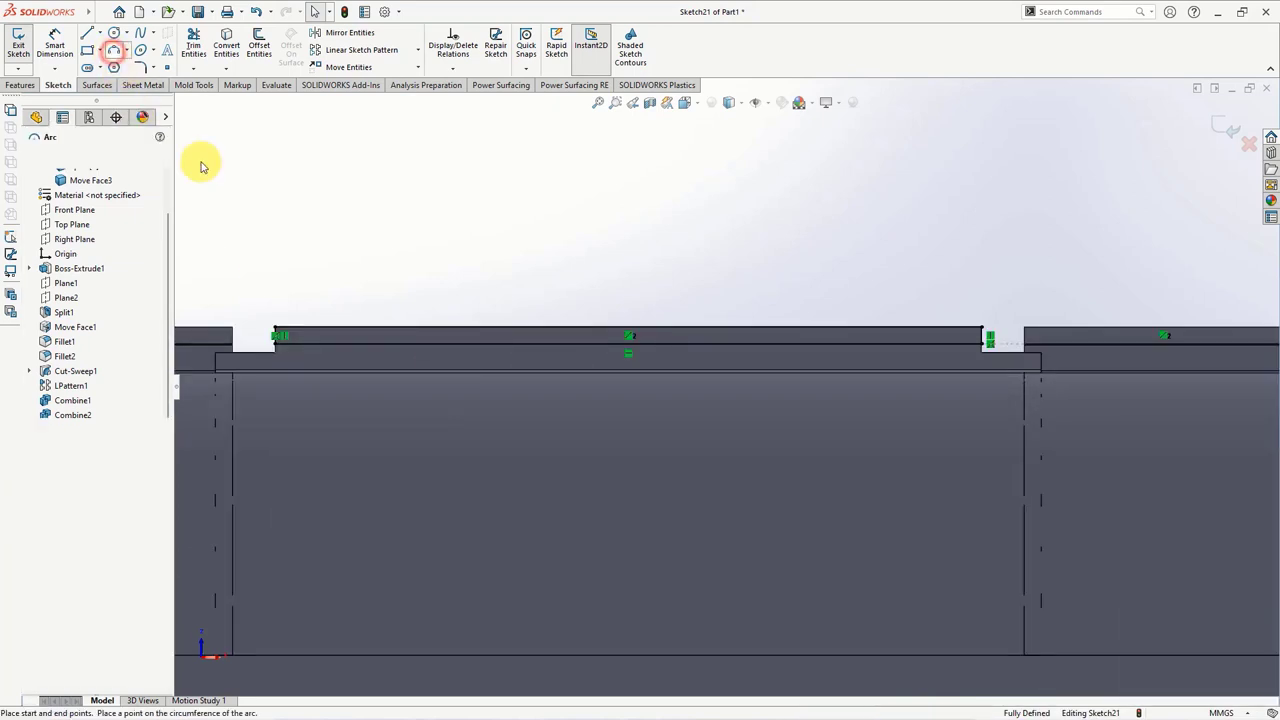
left_click(277, 334)
left_click(975, 330)
left_click(666, 318)
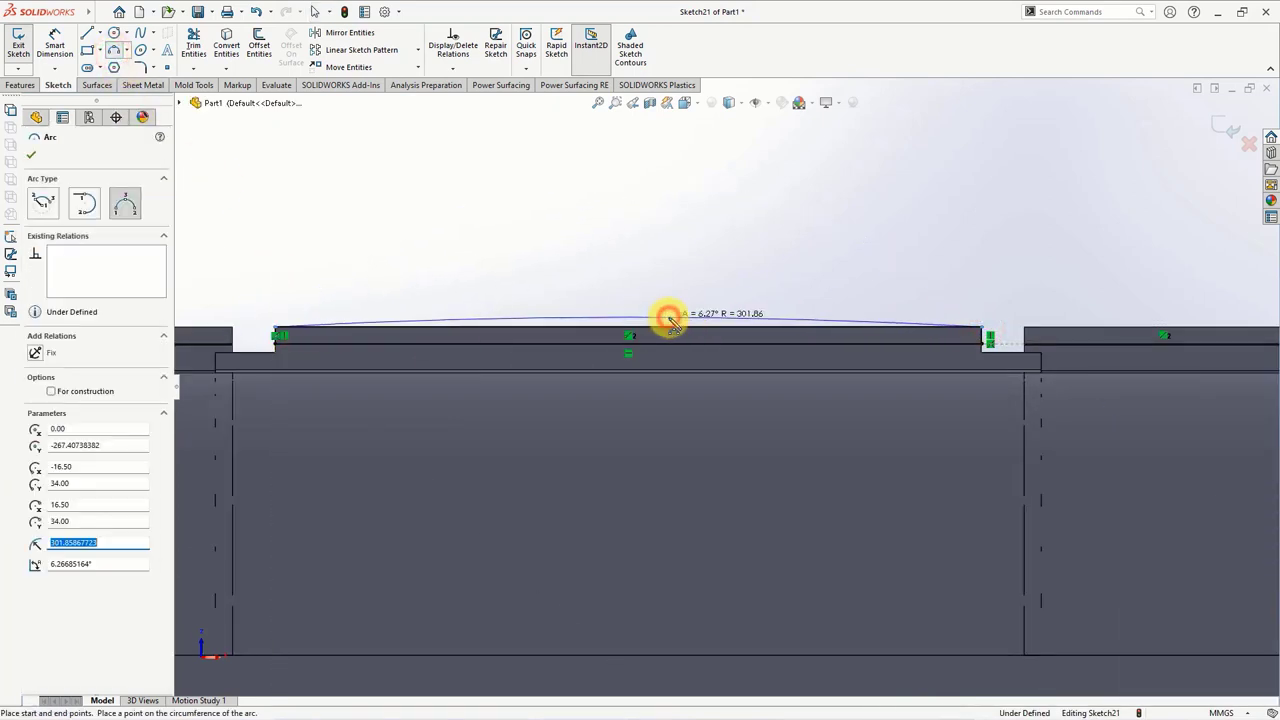
right_click(666, 318)
left_click(688, 326)
left_click(692, 327)
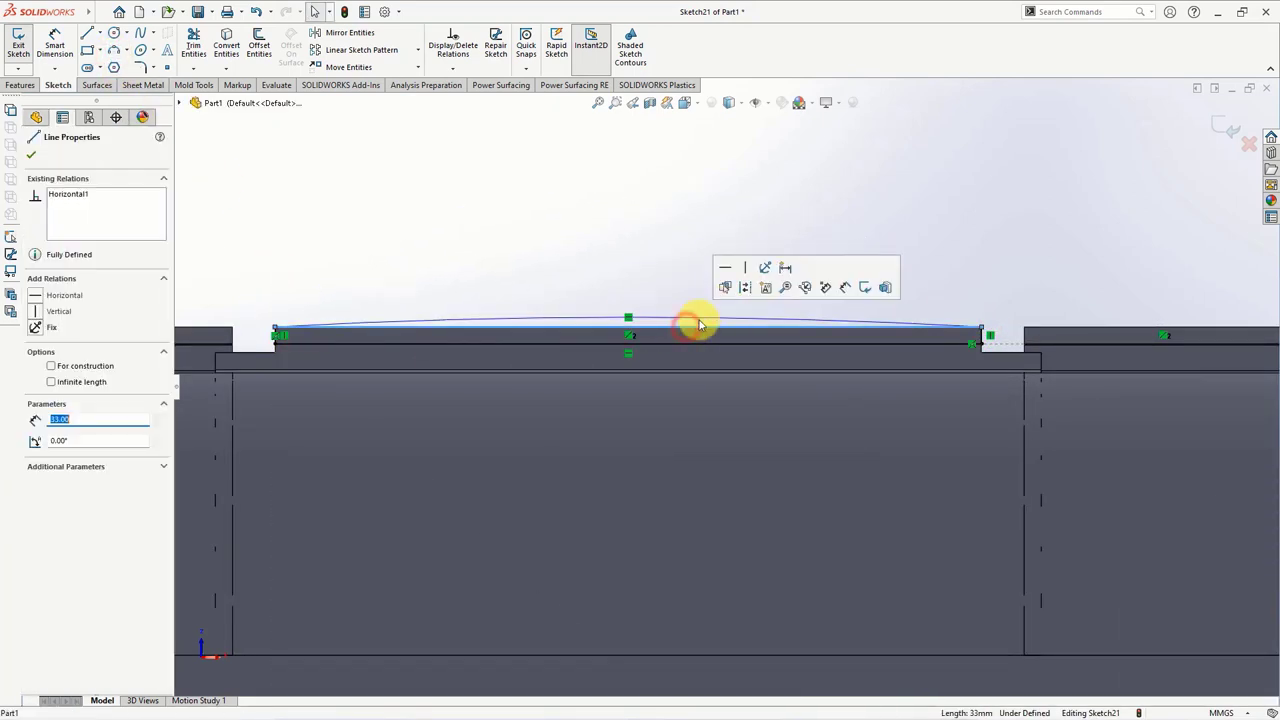
left_click(747, 289)
- Dimension the arc's rise to 1.00 mm so the sketch is fully defined
left_click(55, 45)
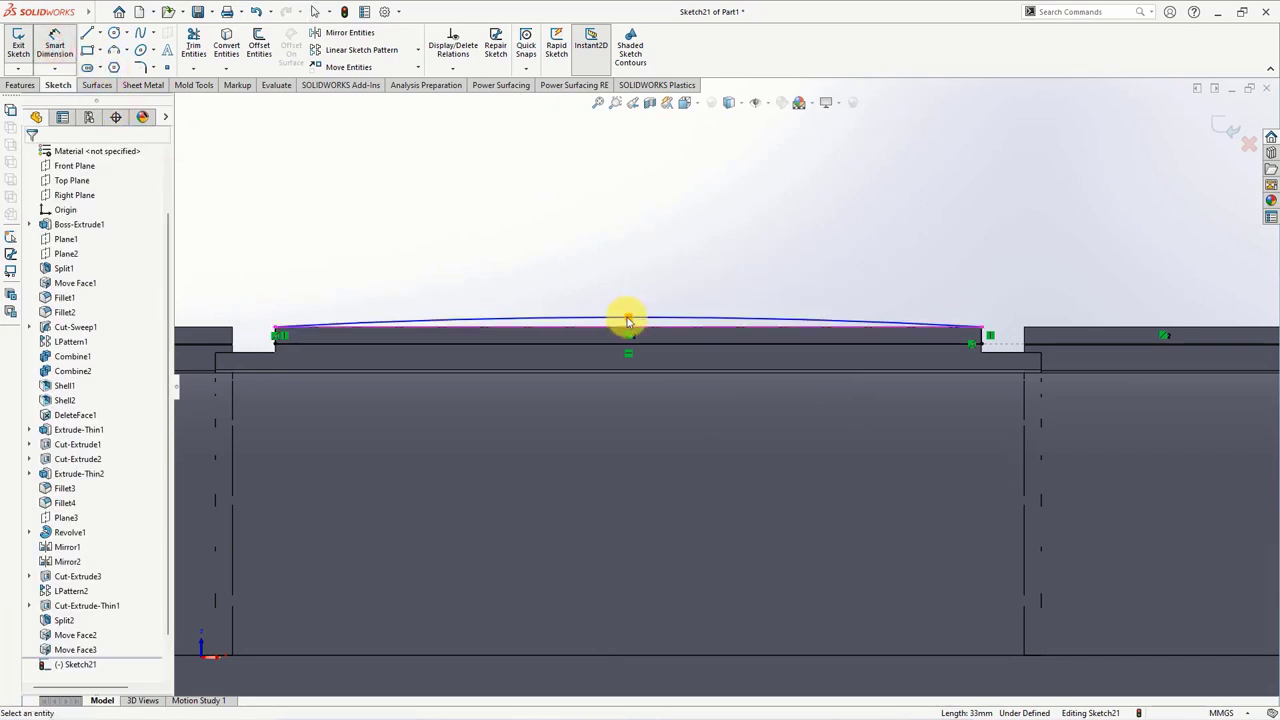
scroll(632, 326, "down", 3)
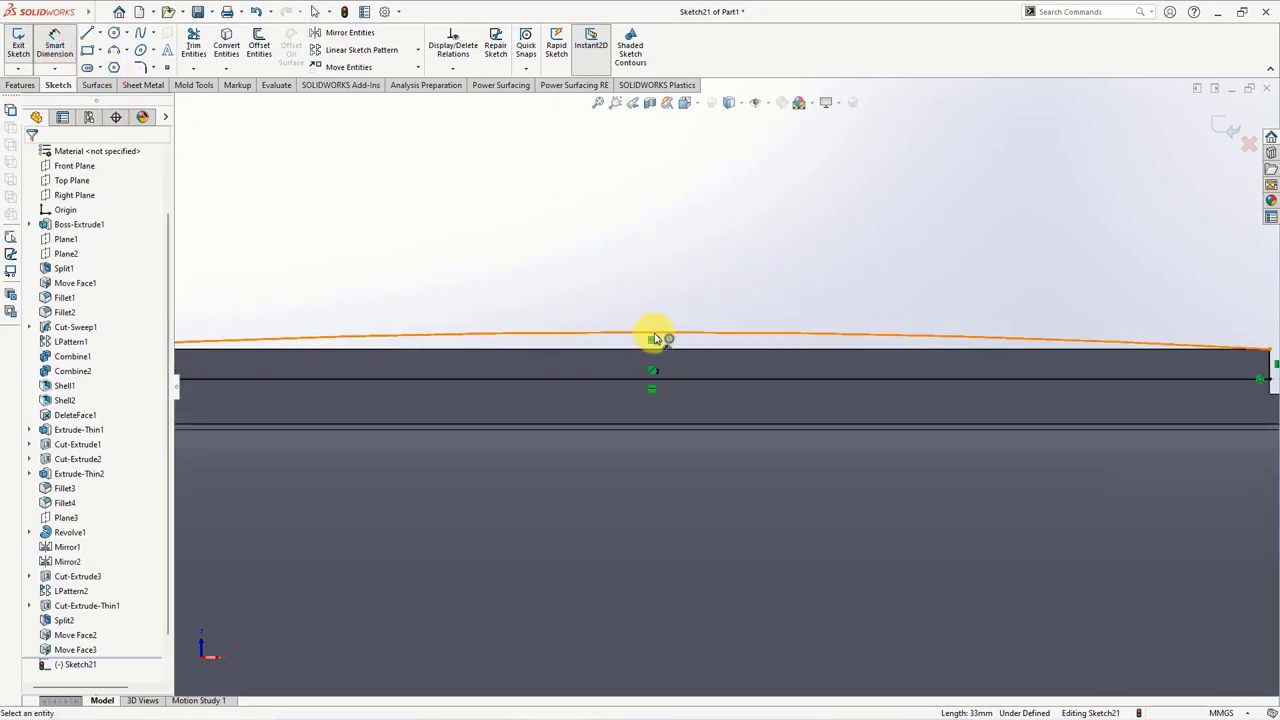
left_click(658, 338)
scroll(652, 337, "up", 3)
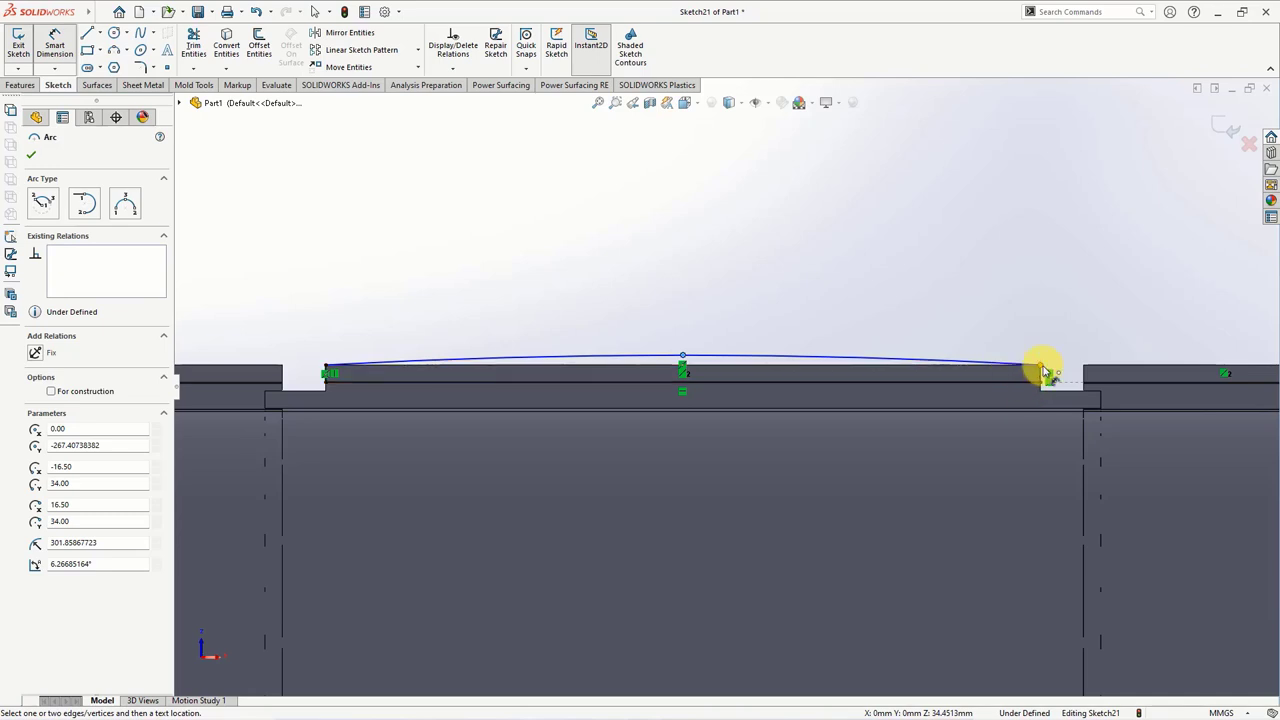
left_click(1040, 364)
left_click(1050, 362)
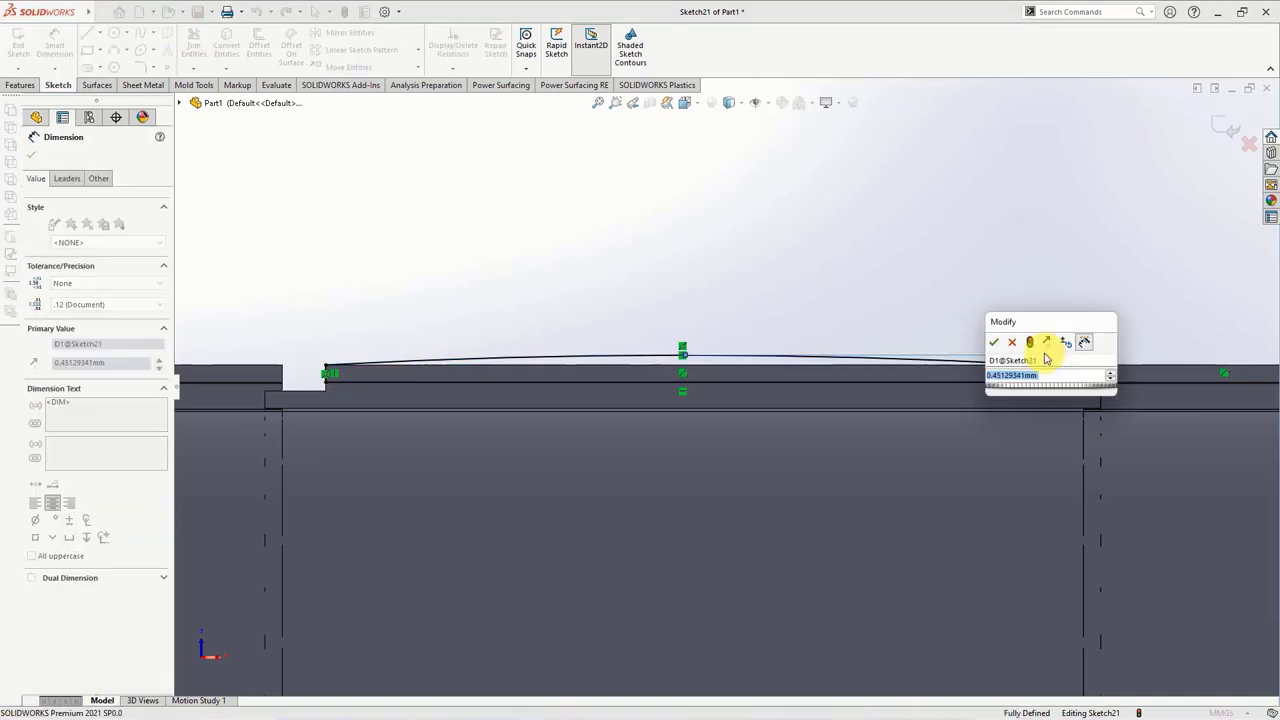
type("1")
left_click(993, 342)
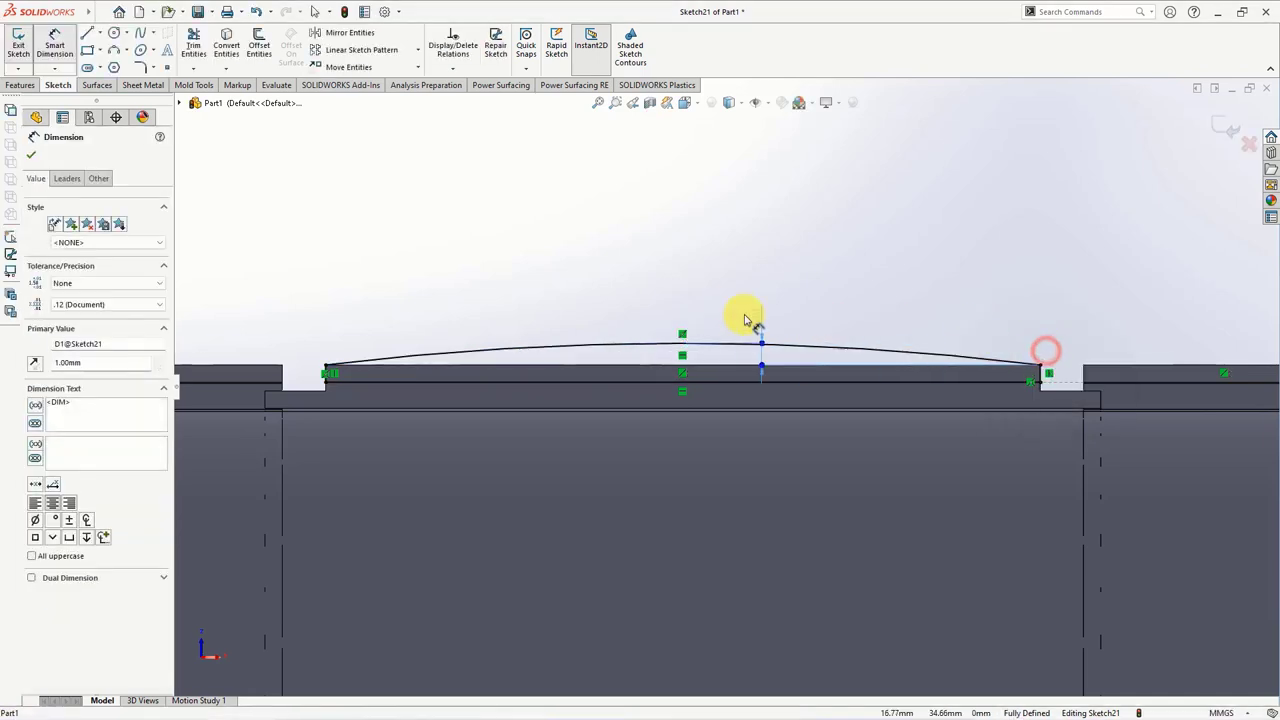
left_click(796, 318)
scroll(714, 334, "up", 3)
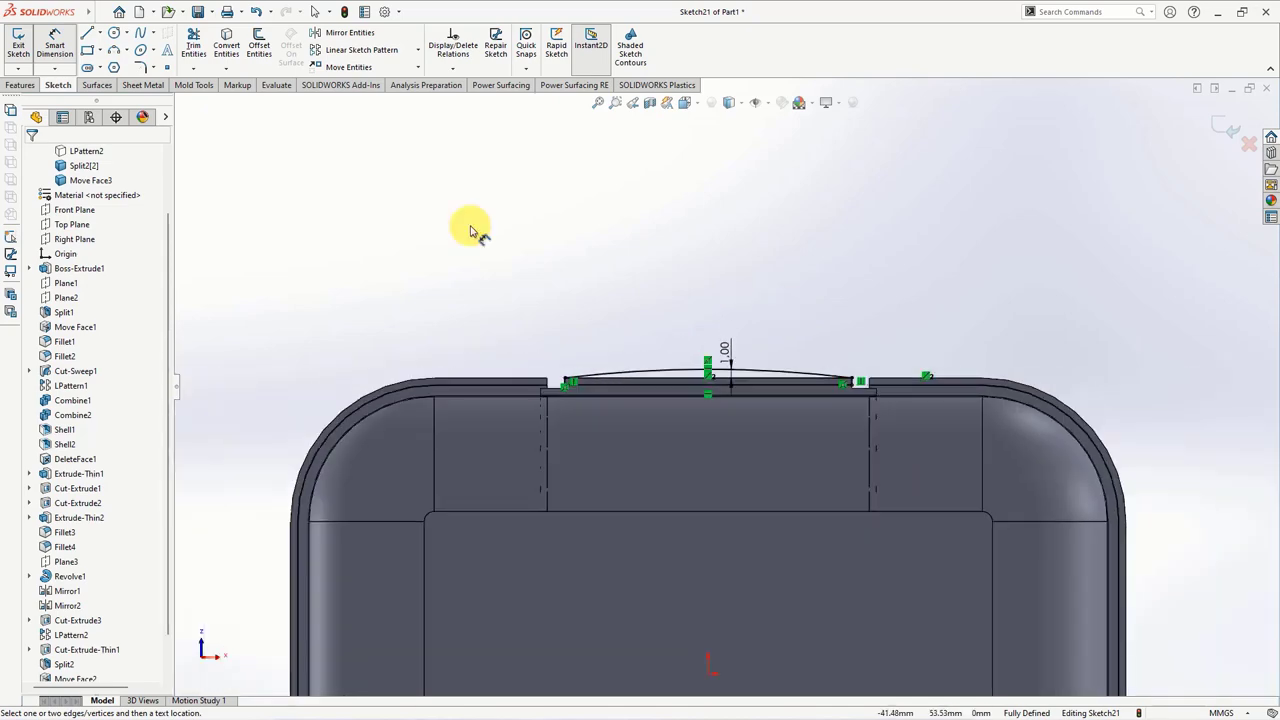
left_click(22, 86)
- Extrude the arched profile up to the lid's side face, 1° draft, plus 2.00 mm opposite direction
left_click(24, 45)
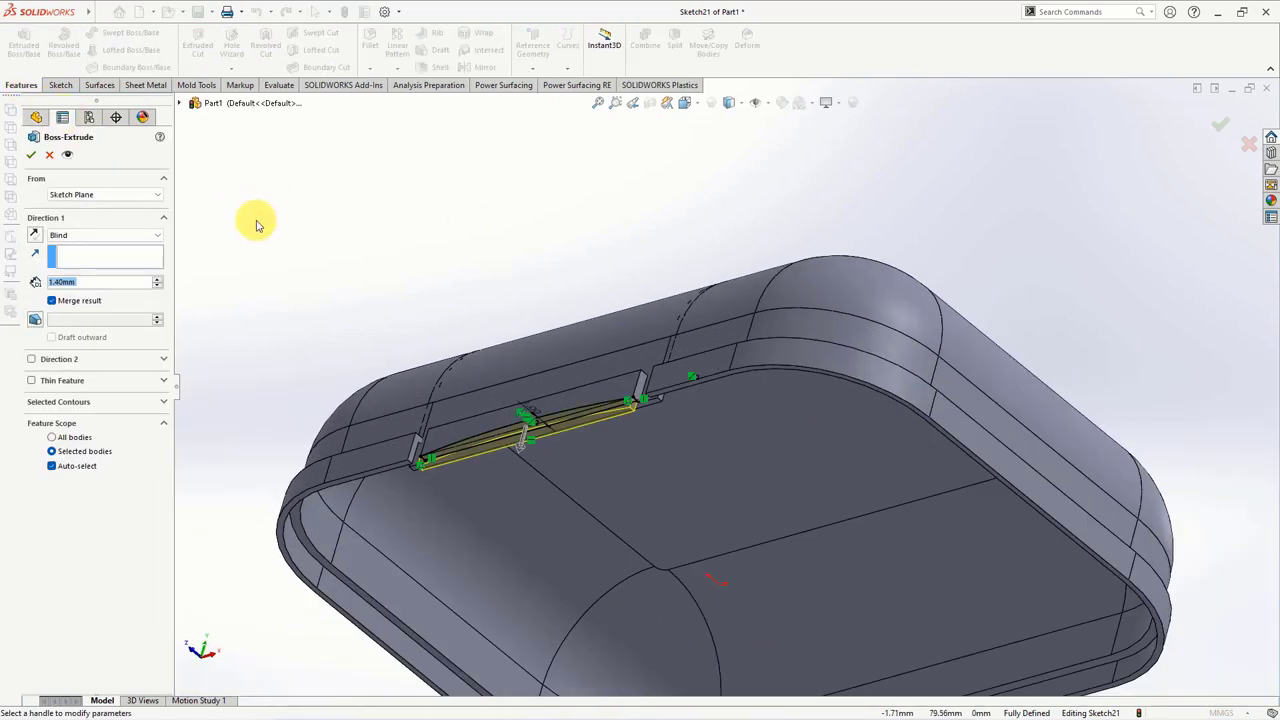
left_click(105, 235)
left_click(94, 271)
middle_click_drag(514, 328, 487, 443)
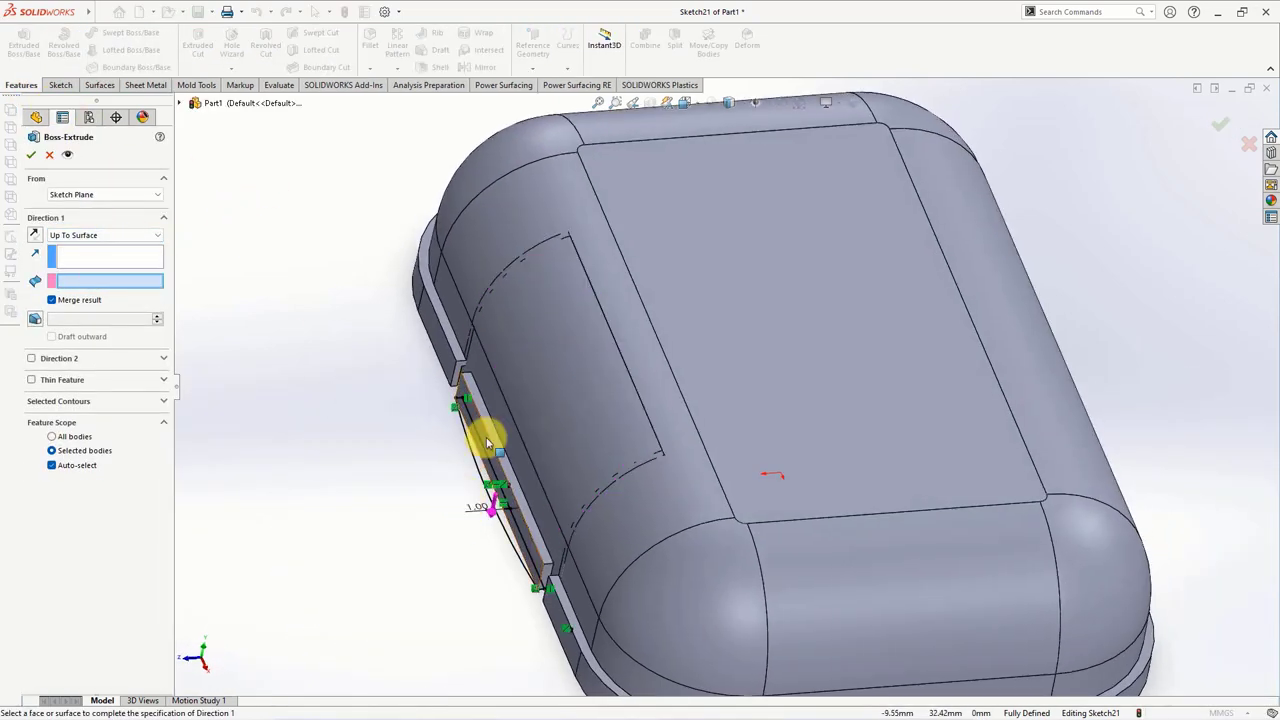
scroll(487, 443, "down", 3)
left_click(512, 363)
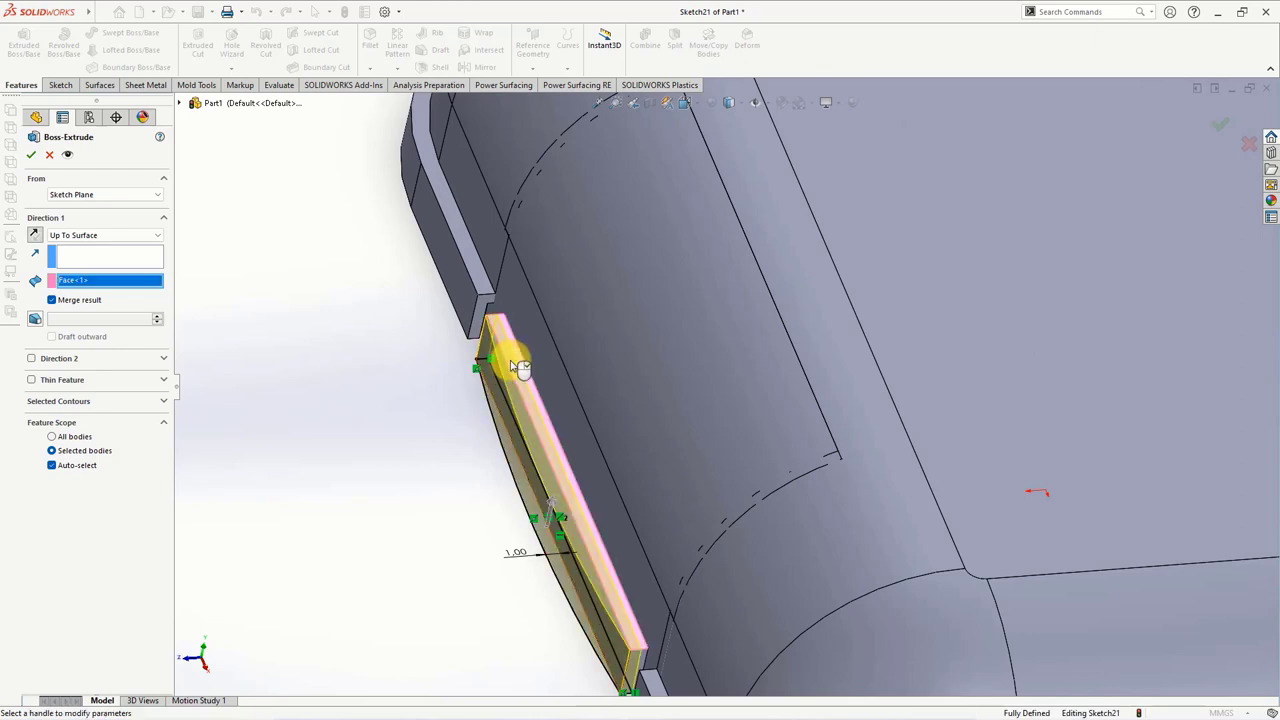
left_click(34, 319)
left_click(31, 358)
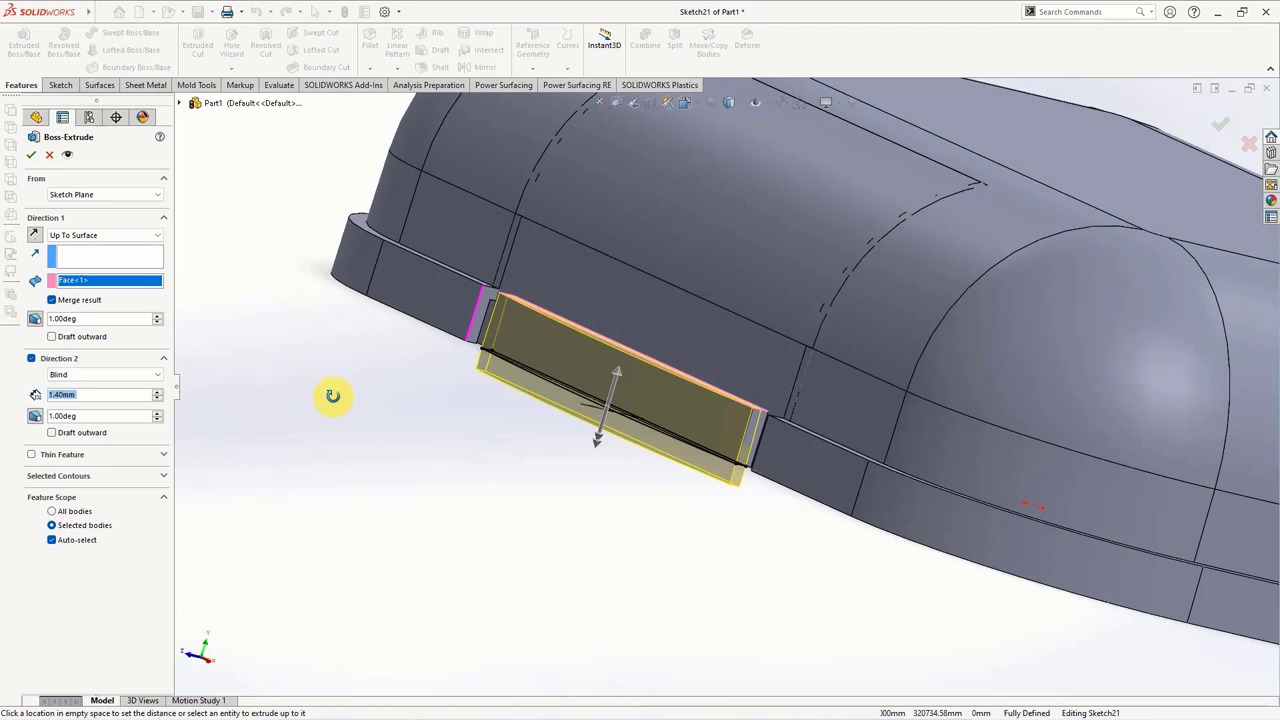
middle_click_drag(313, 476, 331, 303)
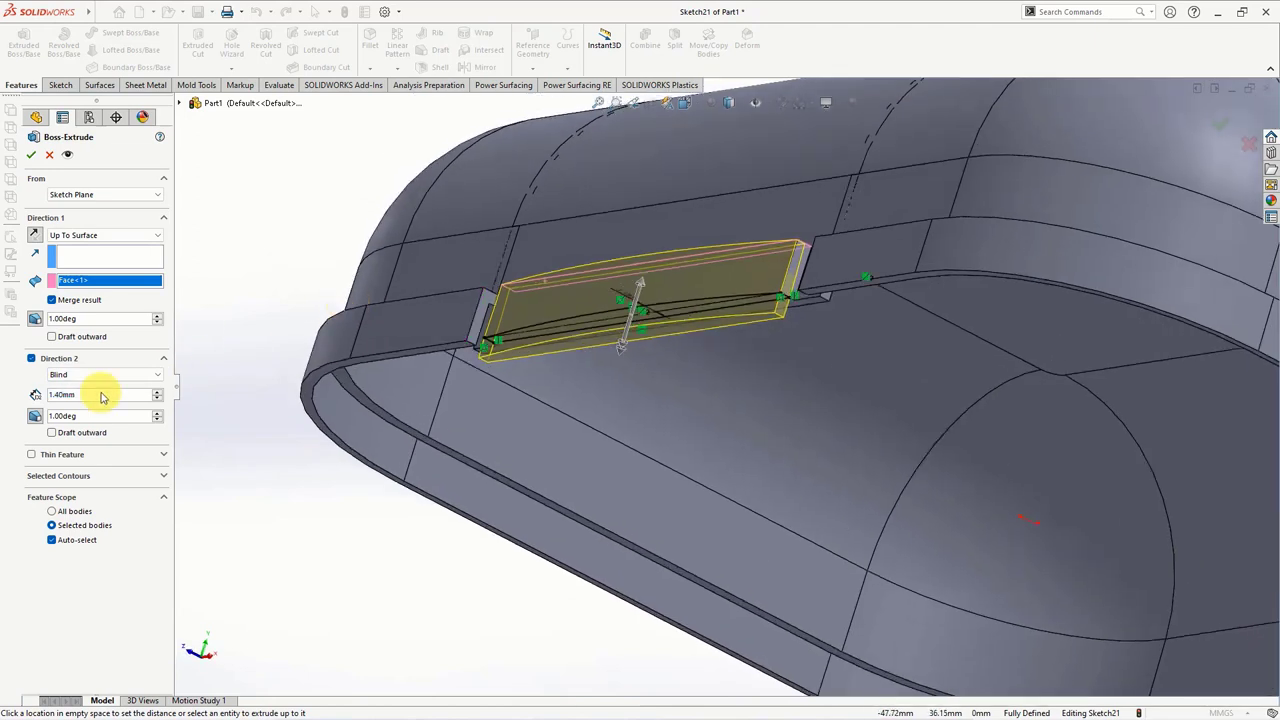
type("2.8")
key("Return")
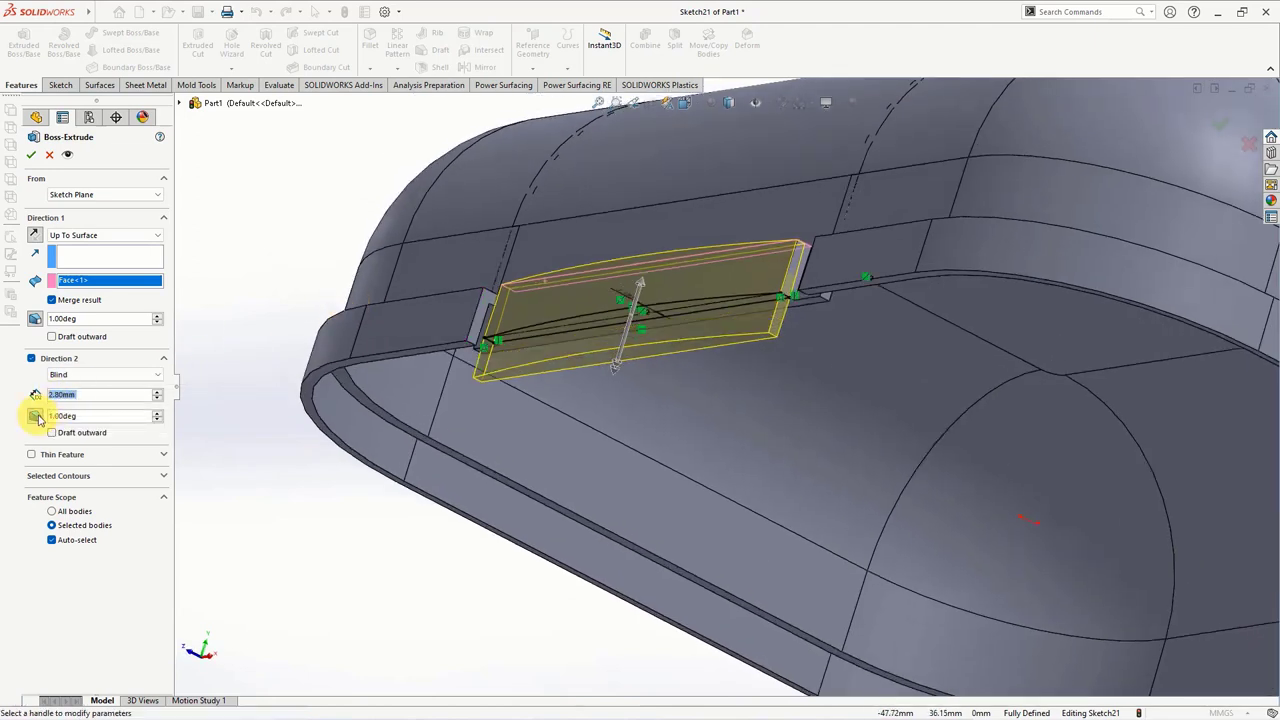
left_click(33, 157)
- Draft the four tab end and side faces 1° using the lid's rim face as neutral plane
middle_click_drag(246, 337, 260, 236)
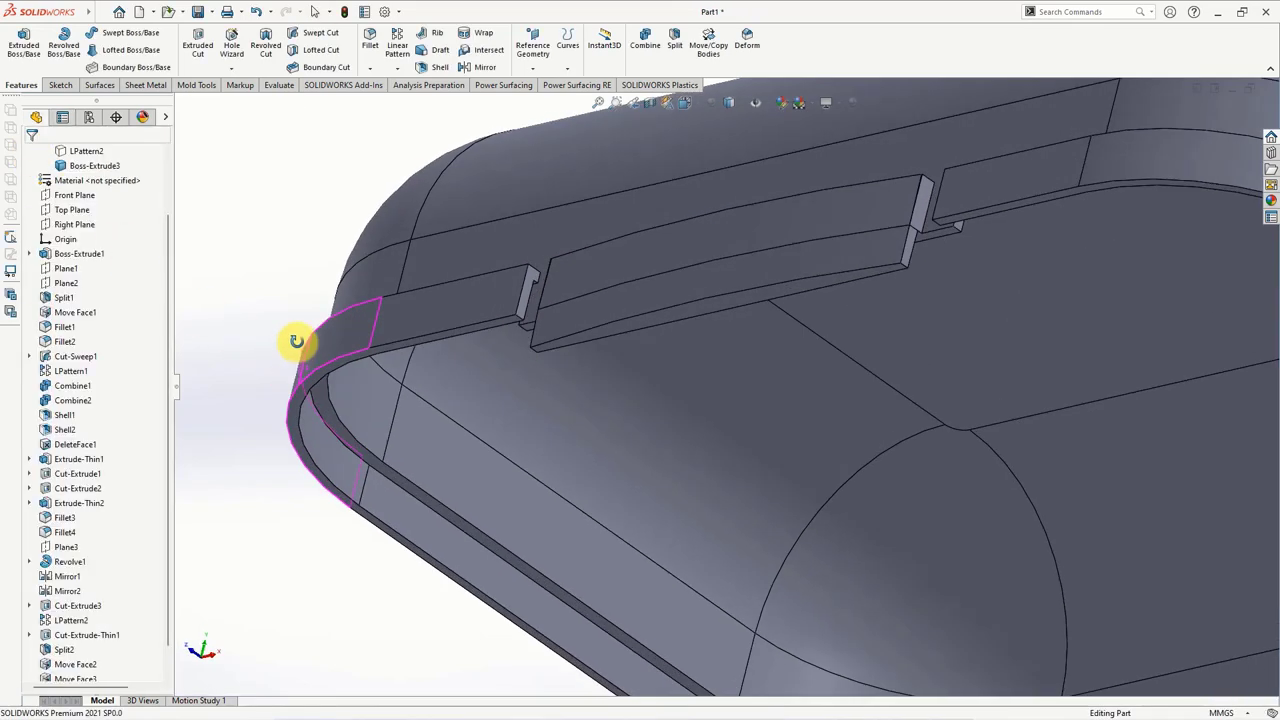
left_click(437, 57)
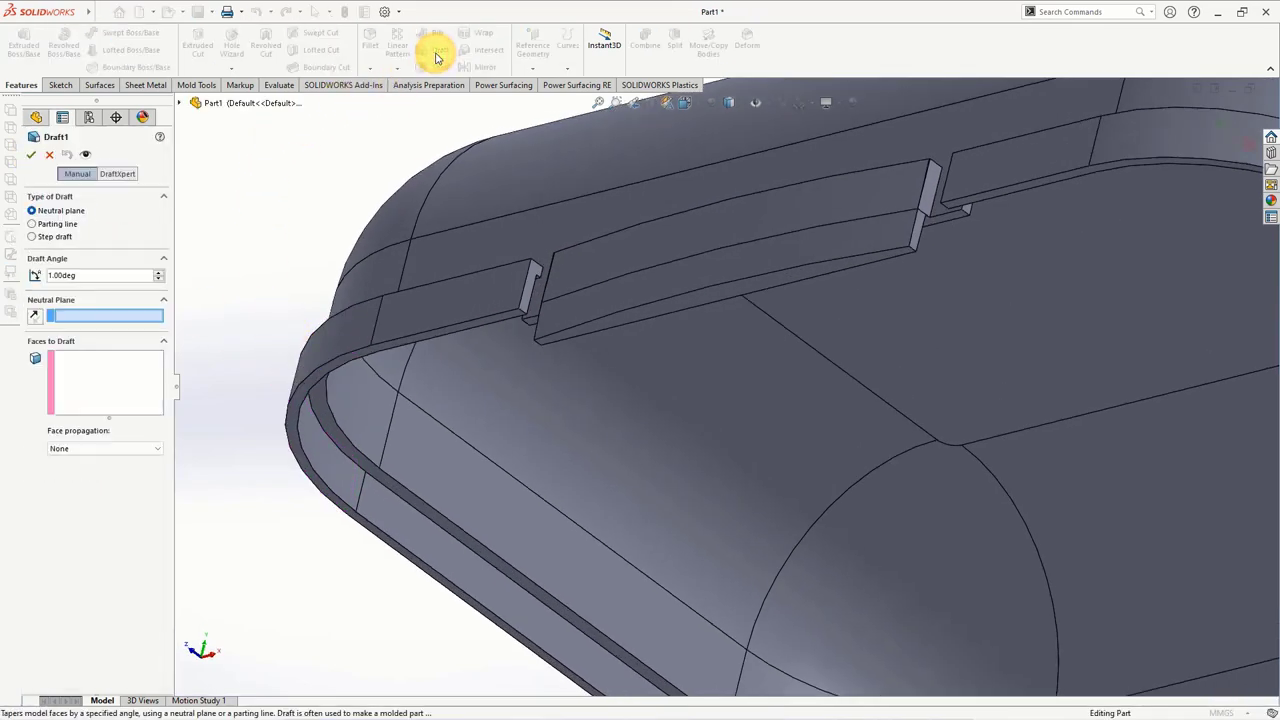
left_click(478, 324)
left_click(530, 304)
scroll(560, 290, "down", 3)
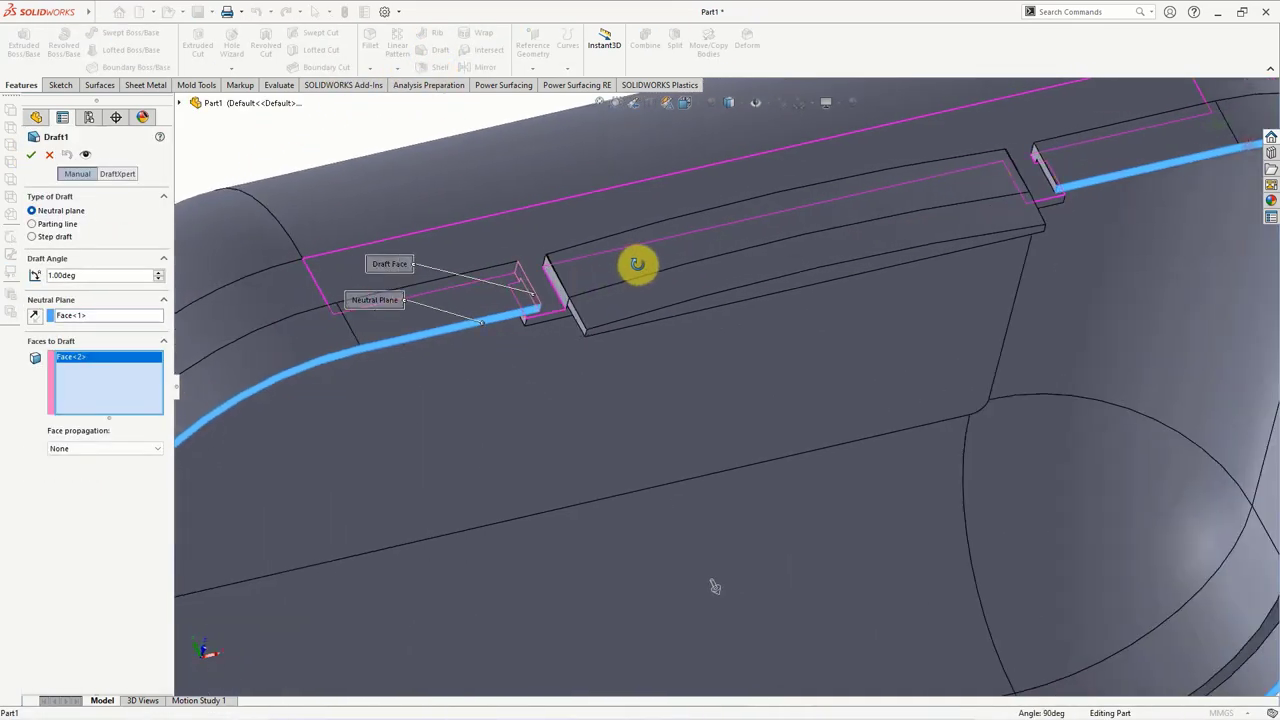
scroll(600, 285, "down", 3)
left_click(545, 315)
scroll(551, 317, "up", 5)
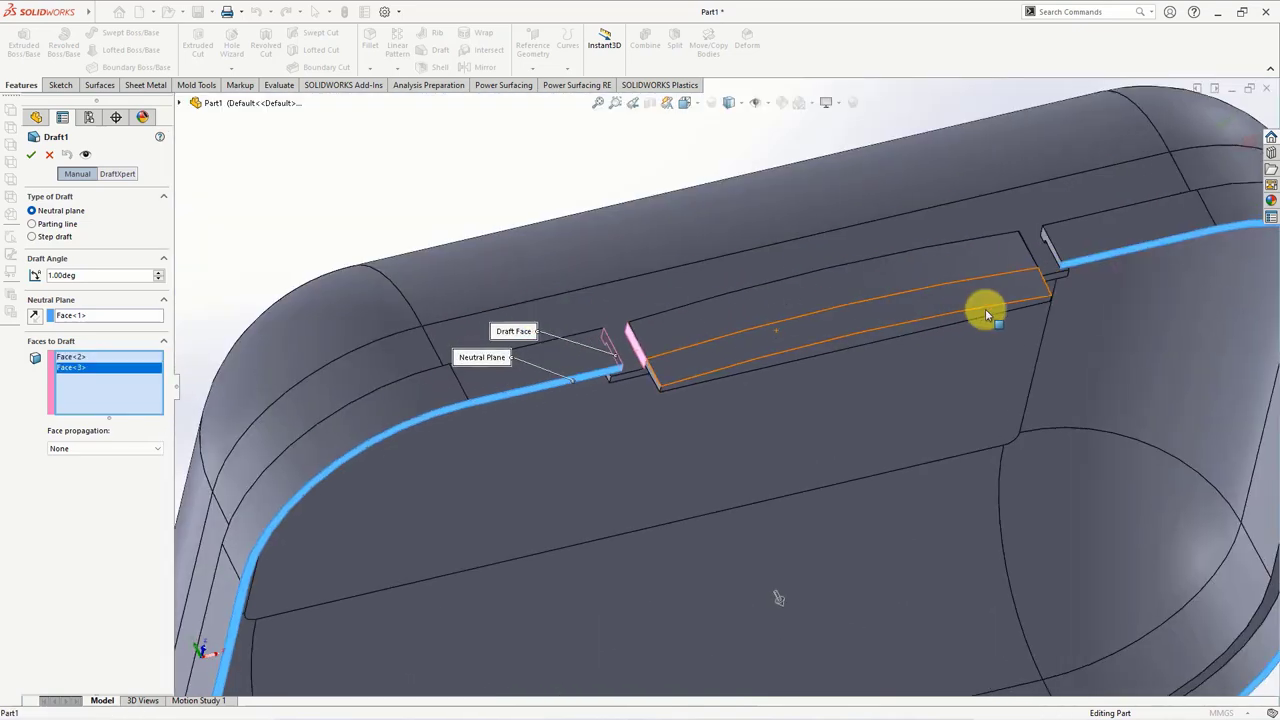
scroll(986, 309, "down", 5)
left_click(948, 278)
scroll(940, 285, "up", 2)
left_click(890, 294)
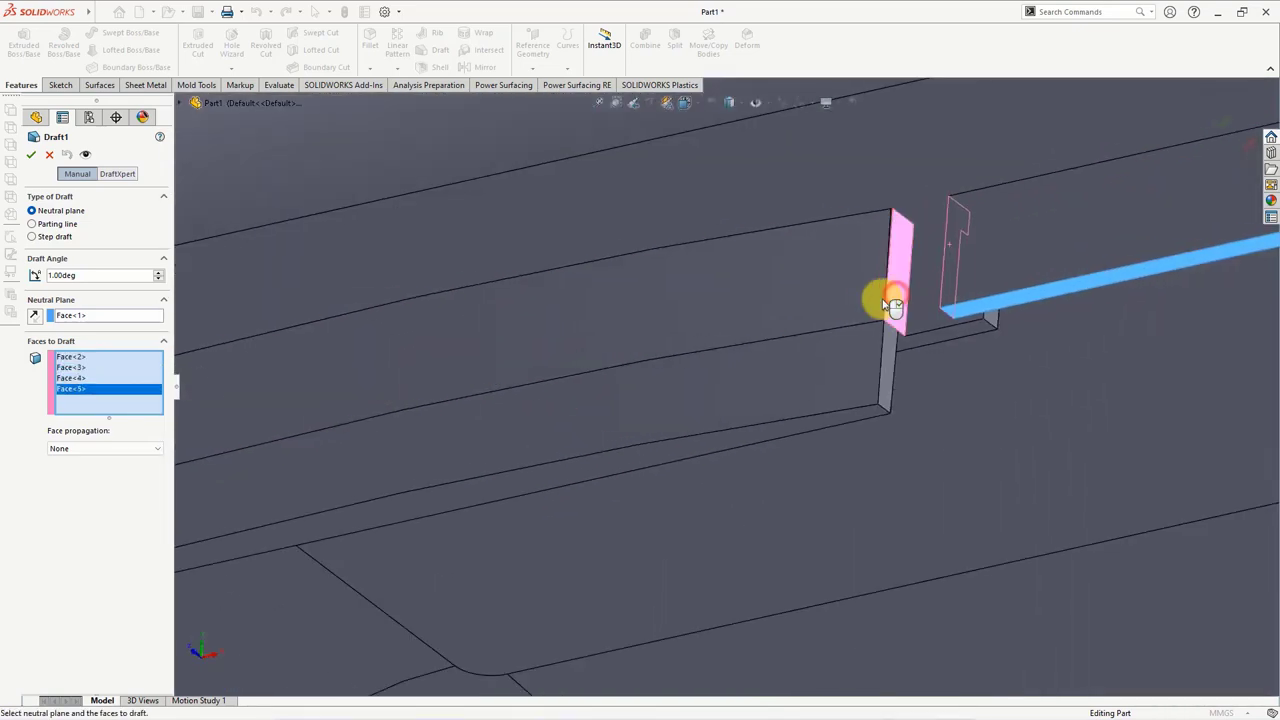
scroll(546, 410, "up", 3)
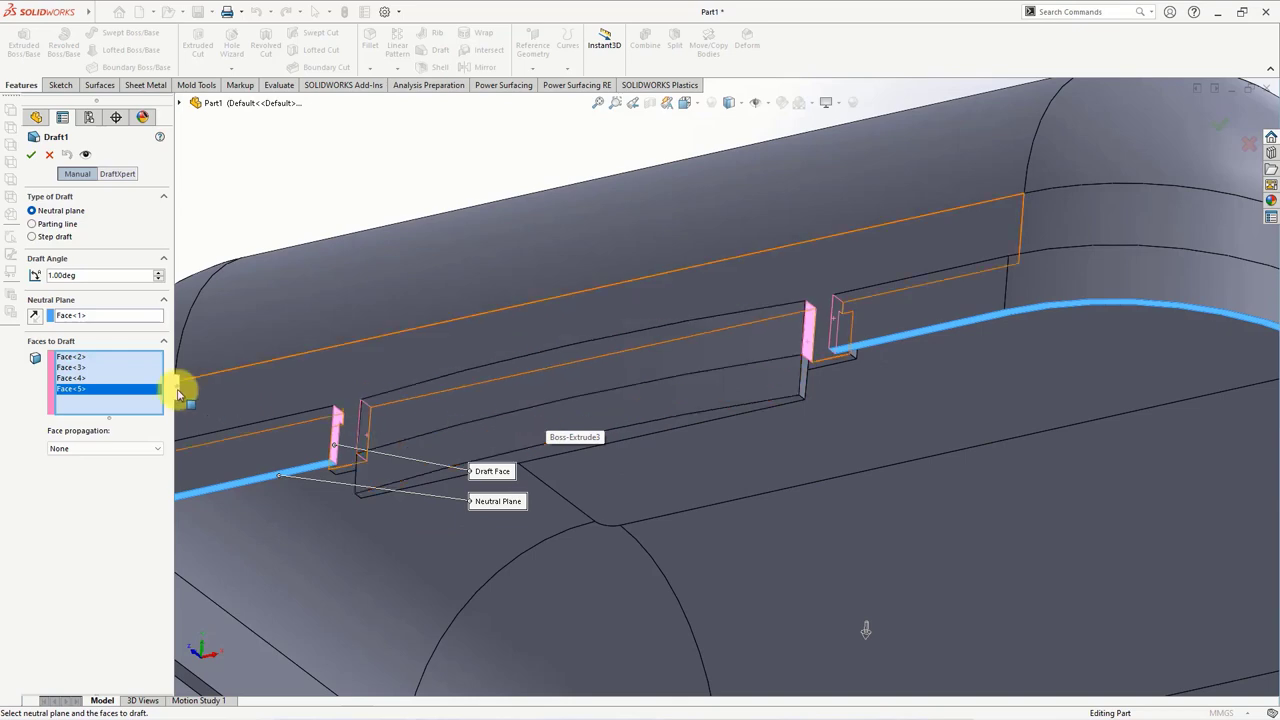
left_click(33, 316)
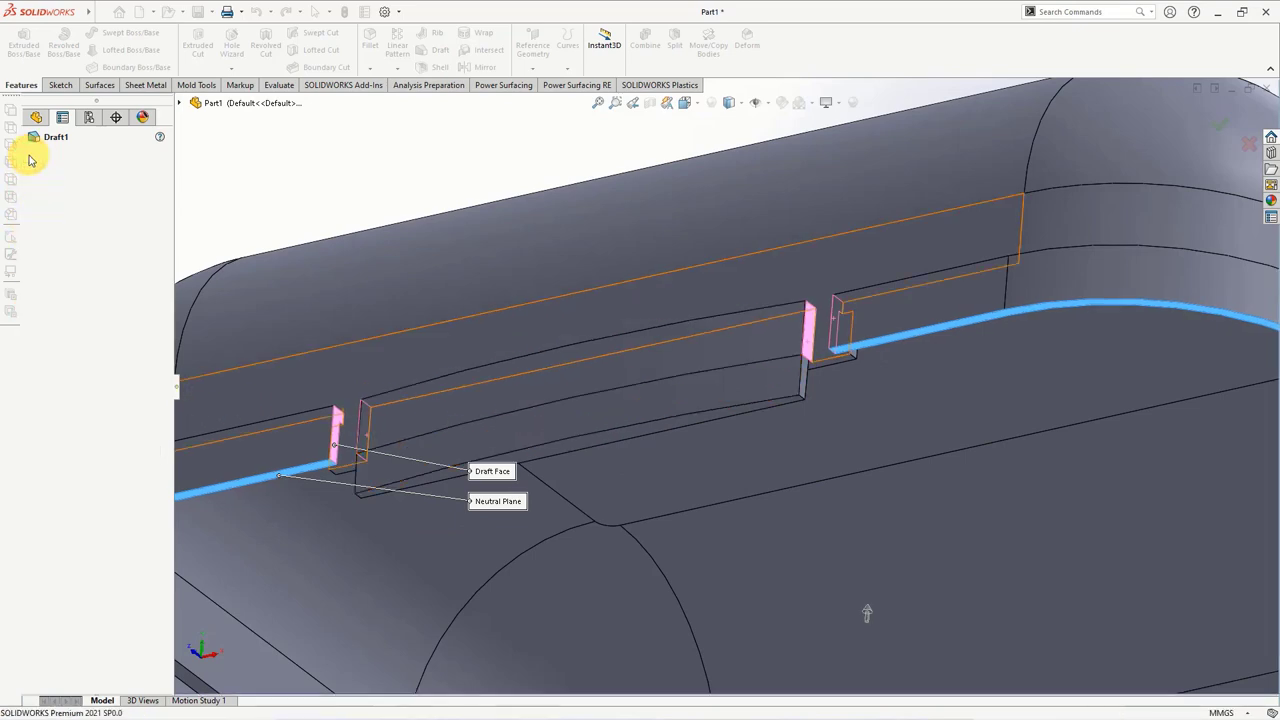
- Orbit to the lid's lip and start a new sketch on the lip face
scroll(300, 240, "up", 5)
middle_click_drag(429, 243, 505, 399)
scroll(589, 266, "down", 3)
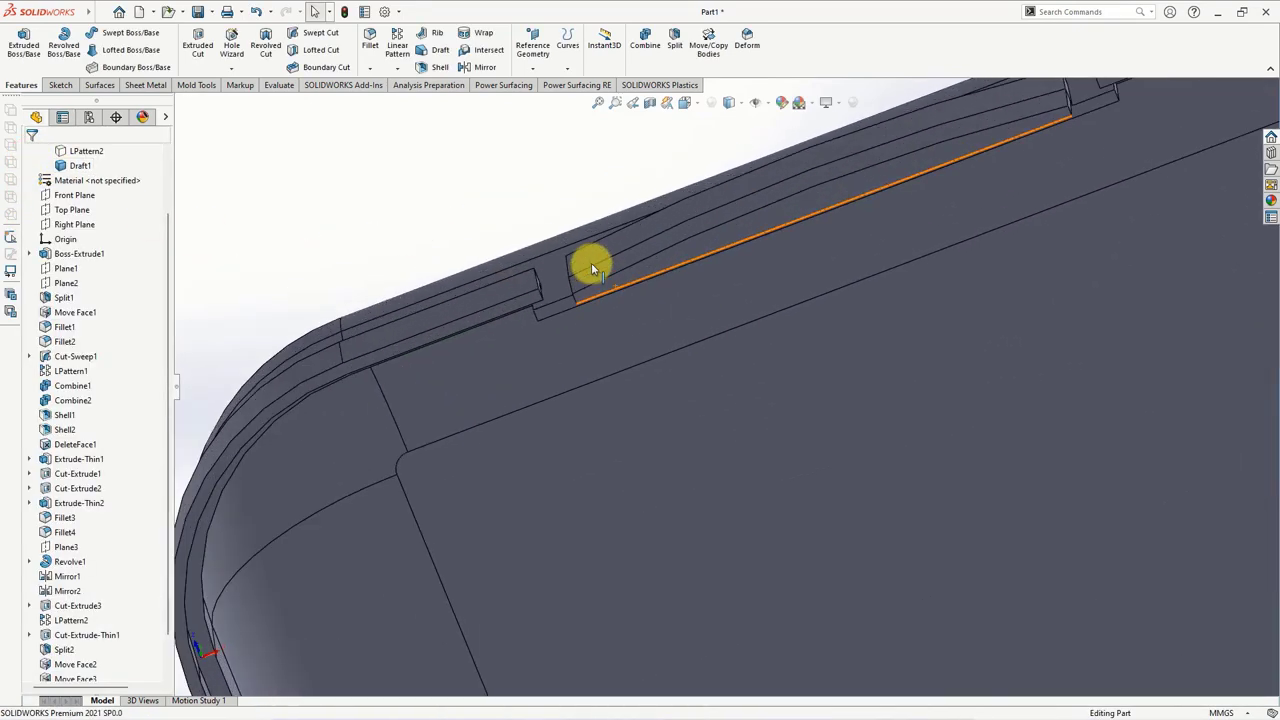
scroll(574, 257, "down", 2)
scroll(703, 217, "up", 2)
scroll(531, 288, "down", 3)
left_click(531, 288)
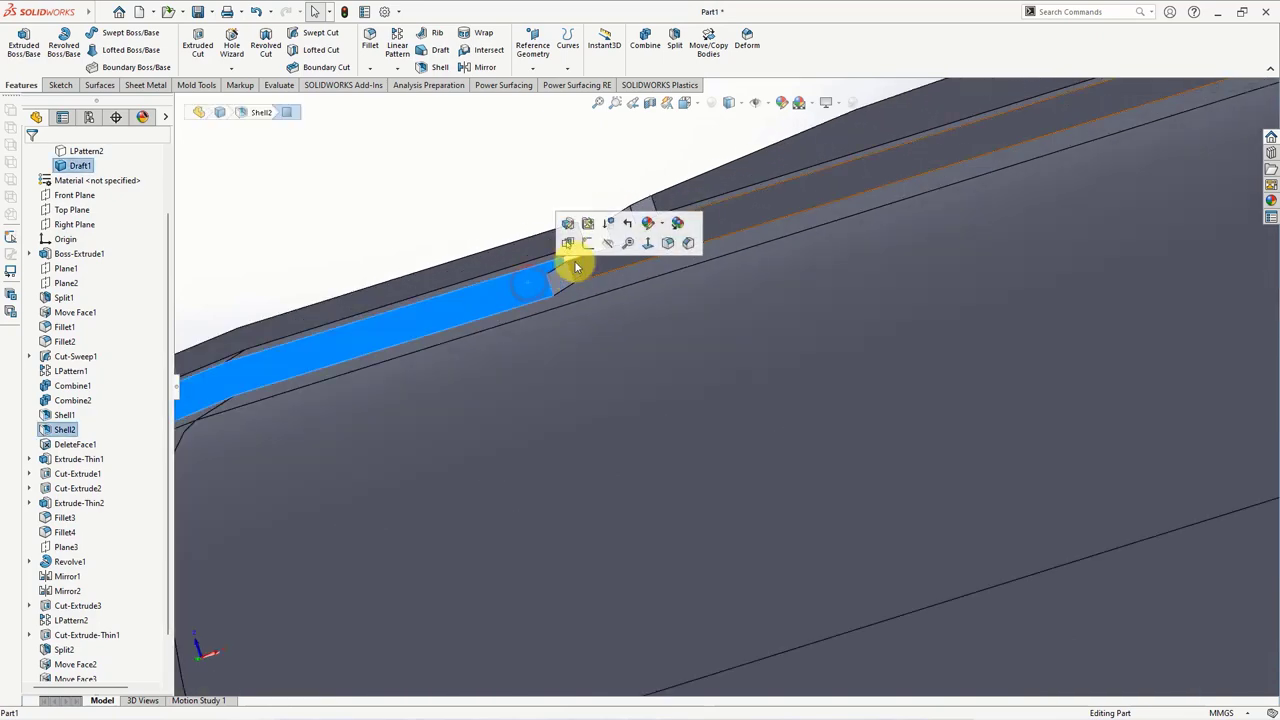
left_click(584, 246)
left_click(597, 177)
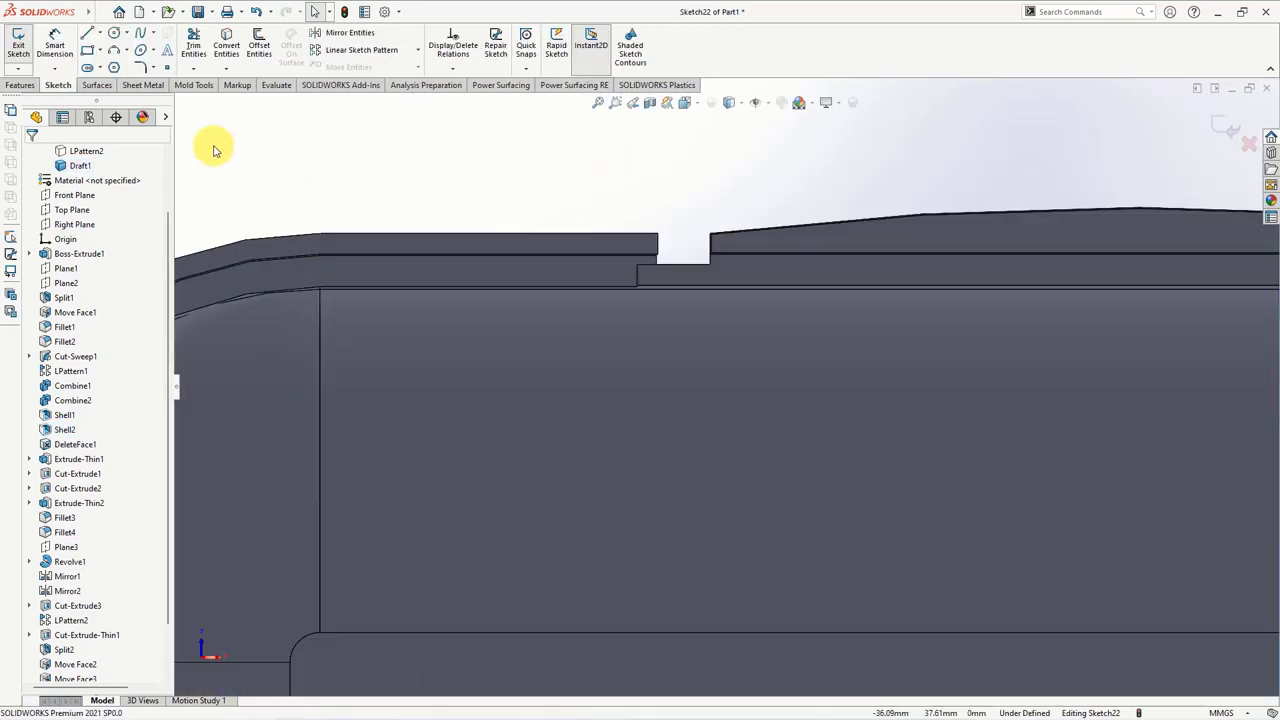
- Draw a corner rectangle at the notch corner on the lip
left_click(88, 53)
scroll(677, 271, "down", 5)
scroll(652, 310, "down", 3)
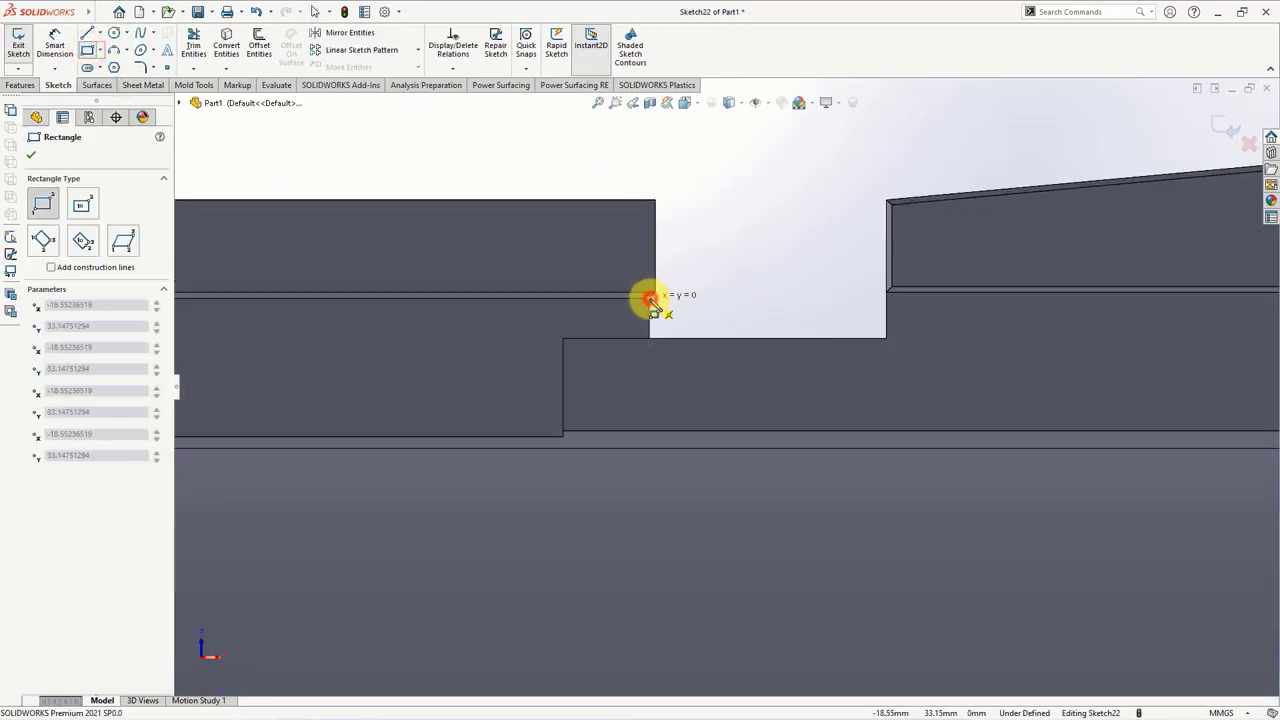
scroll(655, 310, "down", 2)
left_click(657, 297)
left_click(563, 343)
- Draw a second small rectangle beside the notch and end the rectangle tool
scroll(1033, 423, "up", 5)
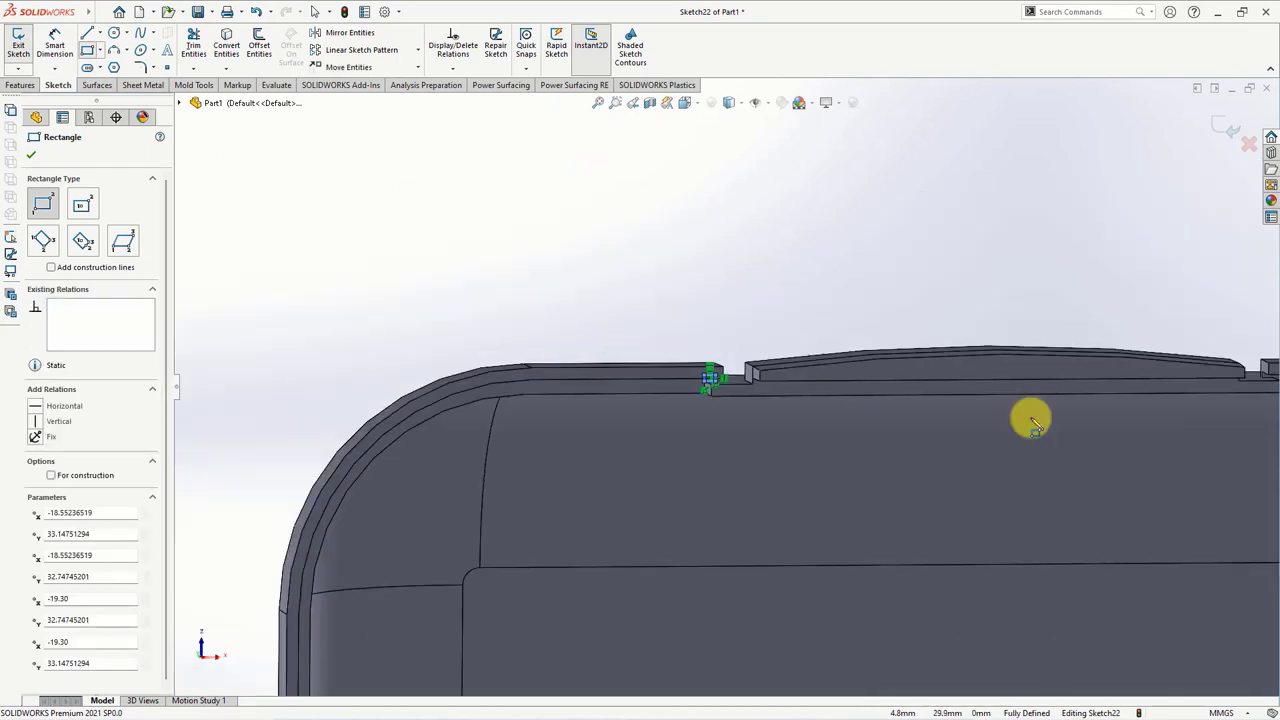
scroll(1033, 423, "down", 3)
scroll(1177, 363, "down", 4)
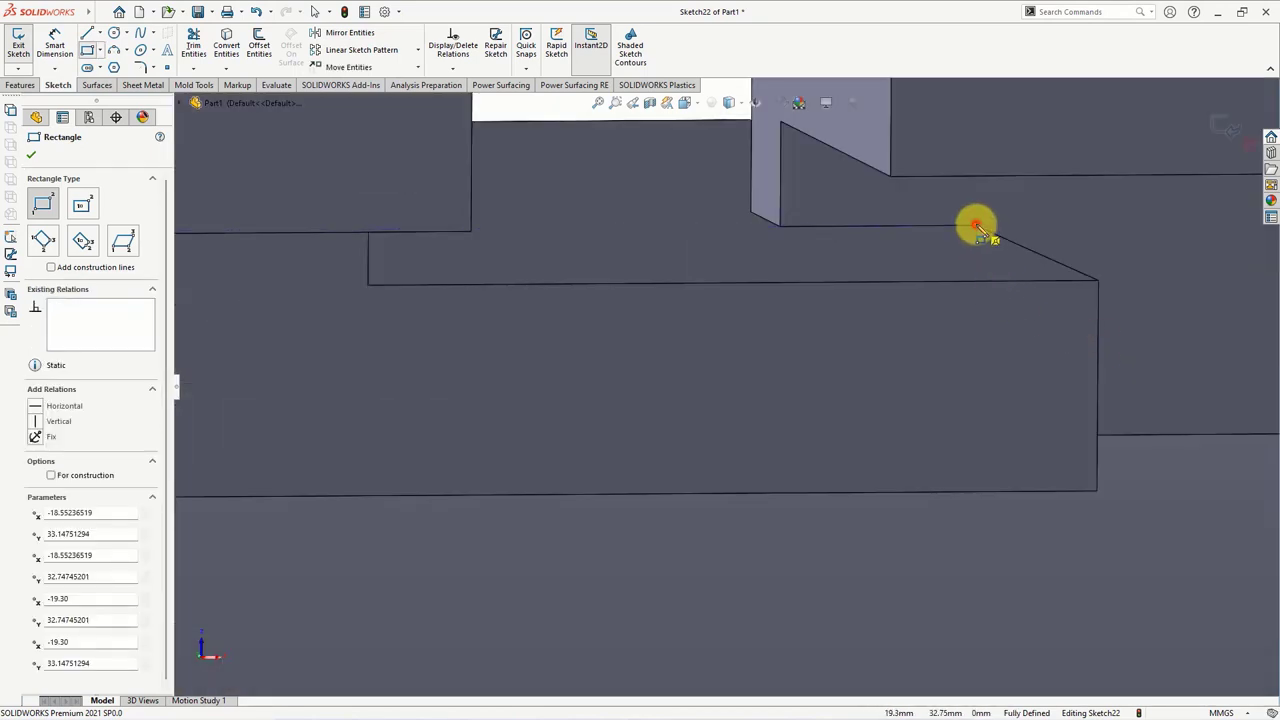
scroll(960, 212, "up", 2)
left_click(1080, 344)
left_click(884, 239)
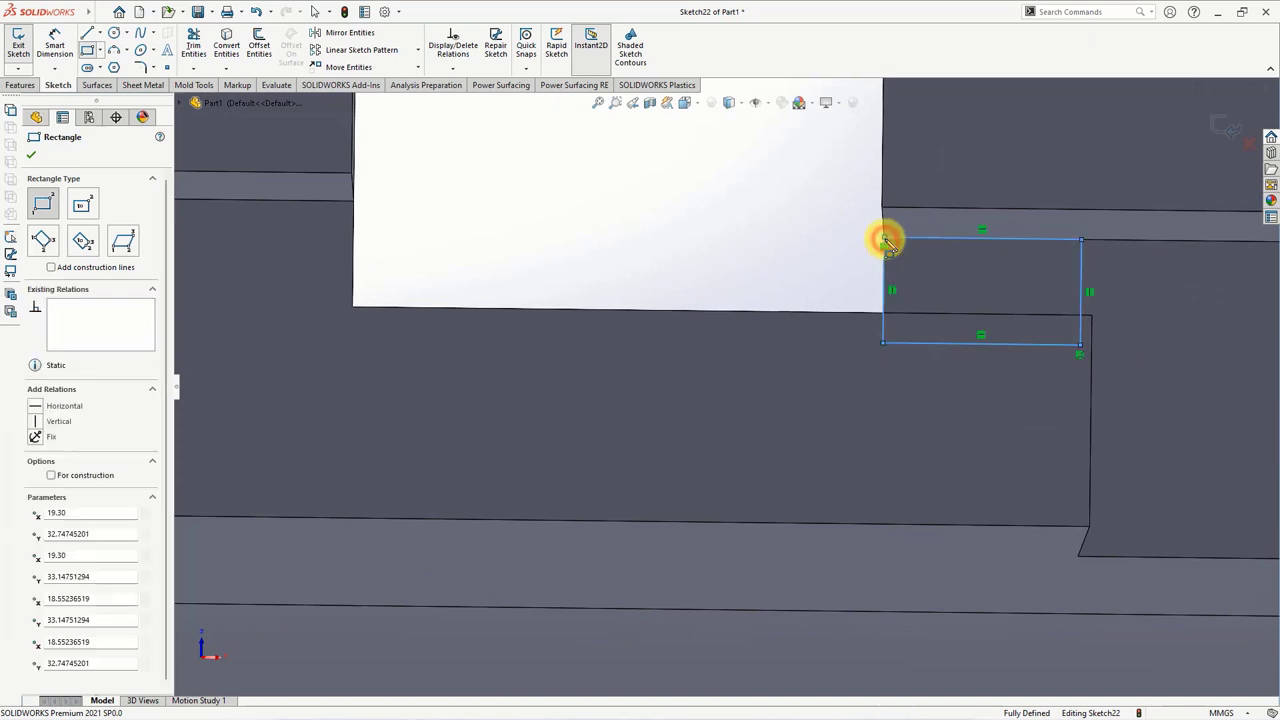
right_click(886, 241)
left_click(894, 249)
scroll(903, 257, "up", 2)
left_click(15, 83)
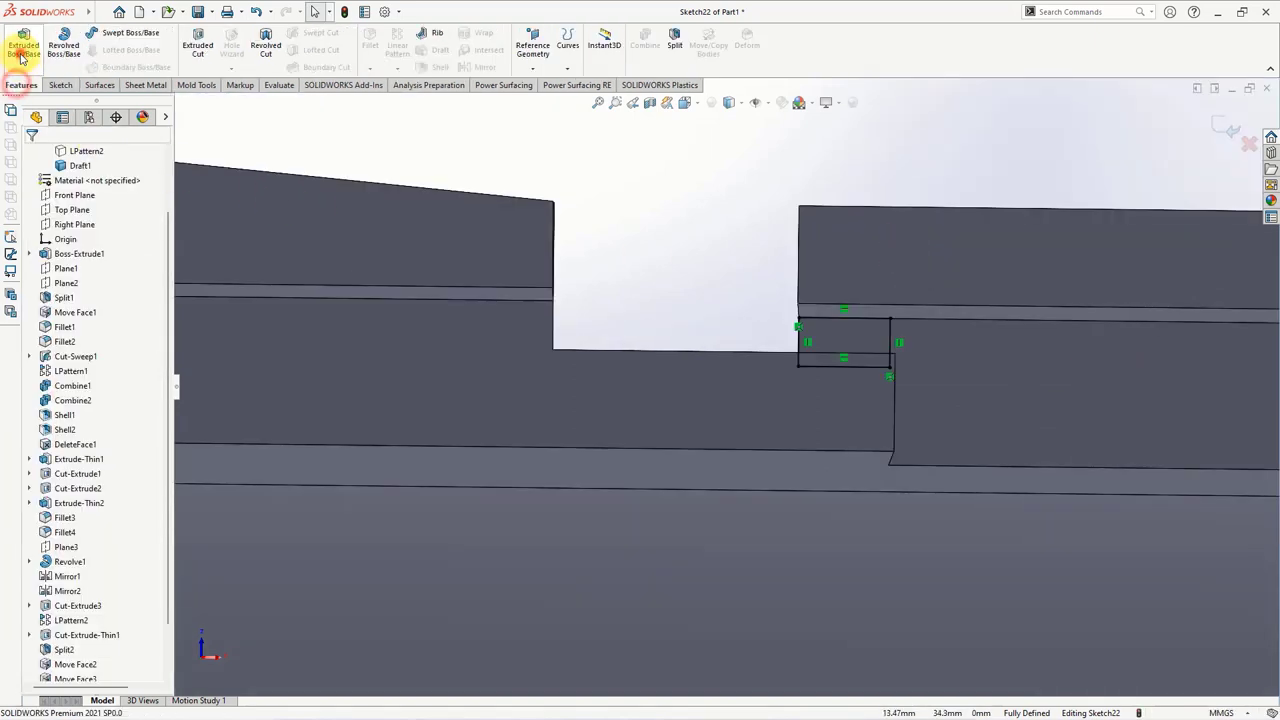
- Extrude Sketch22's rectangle Up To Surface on the lip face with a 1.00° outward draft
left_click(22, 58)
left_click(76, 236)
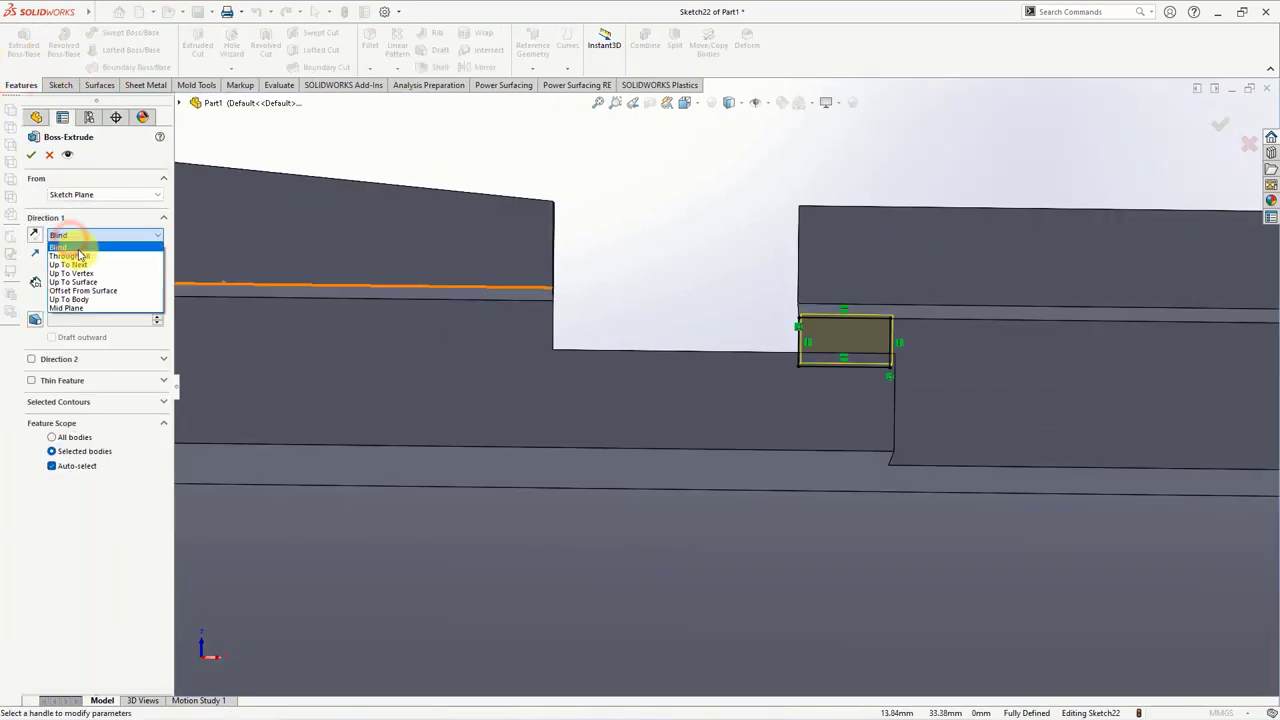
left_click(88, 283)
middle_click_drag(838, 381, 771, 366)
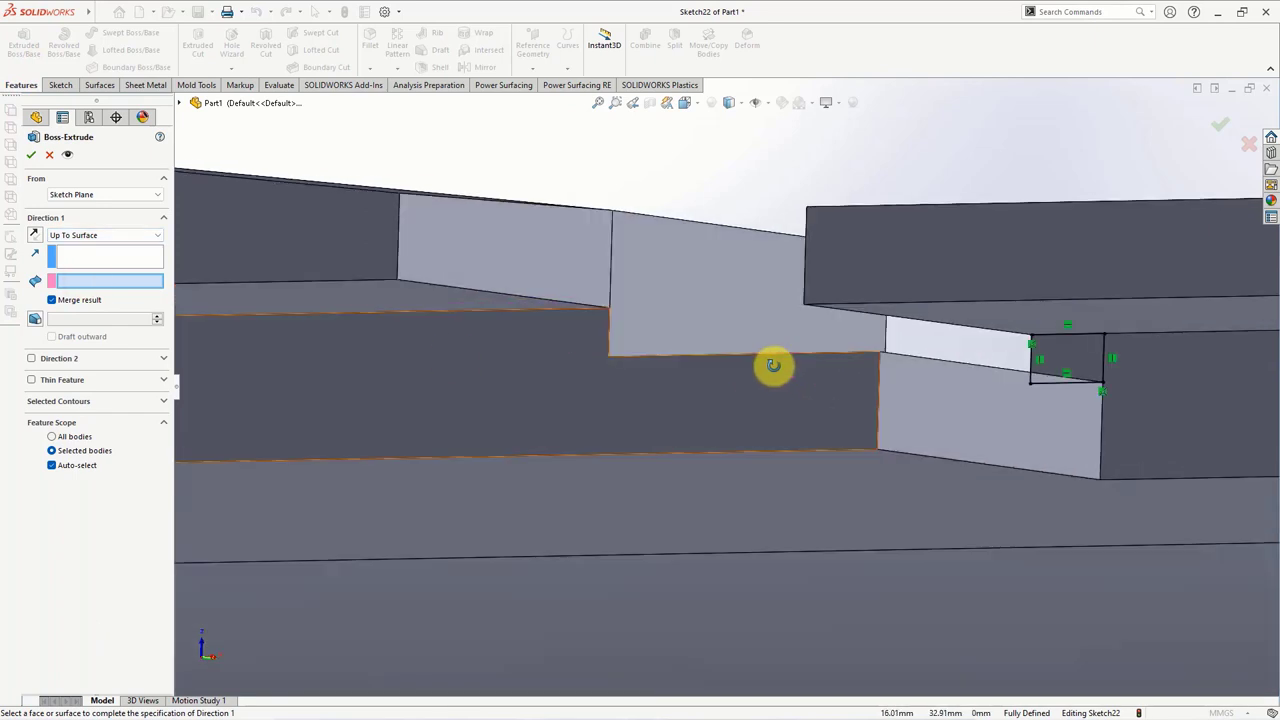
left_click(826, 375)
left_click(35, 320)
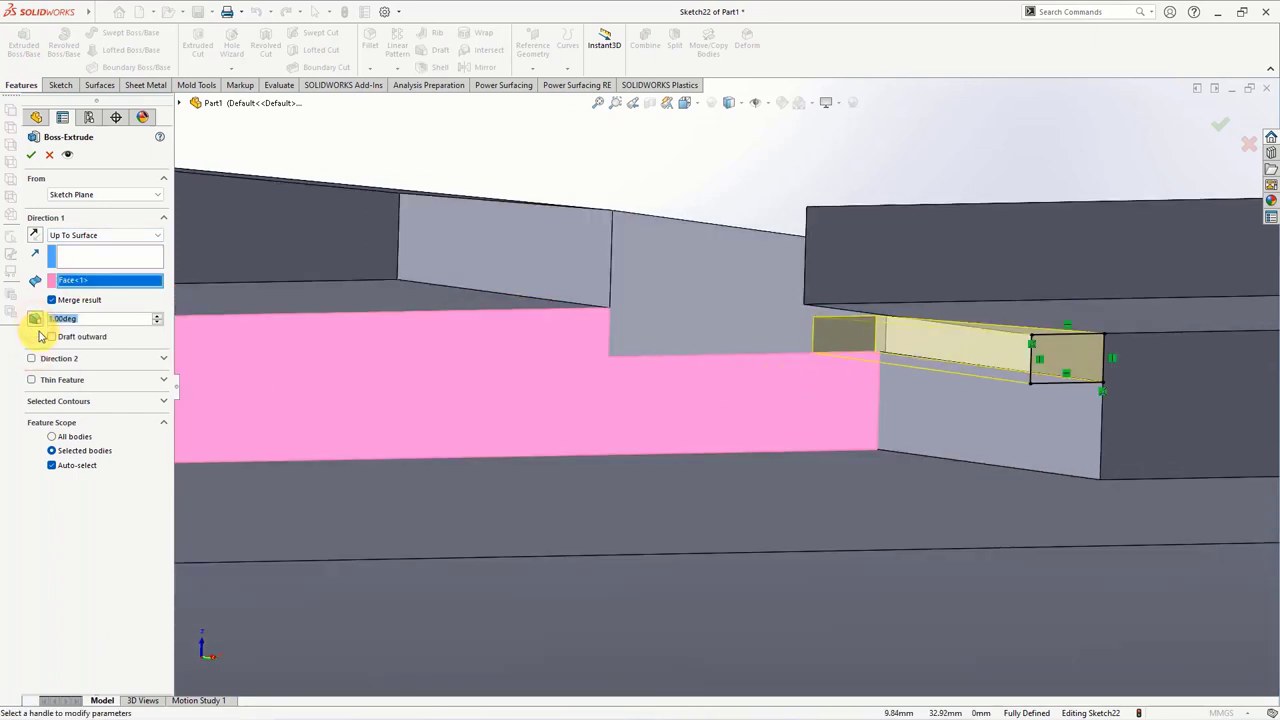
left_click(50, 337)
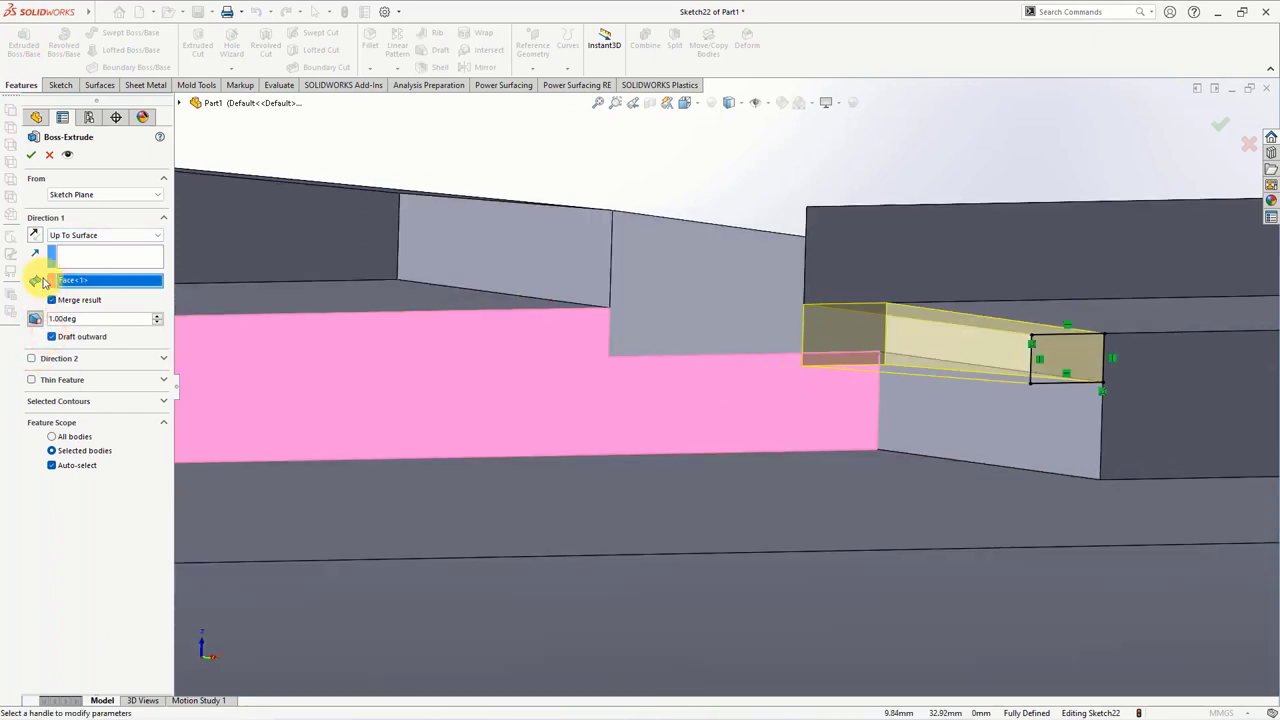
left_click(35, 157)
mouse_move(748, 163)
middle_mouse_down()
mouse_move(743, 280)
mouse_move(811, 274)
mouse_move(474, 205)
middle_mouse_up()
- Use Delete Face with Delete and Patch on the block faces around the rim notch
left_click(99, 85)
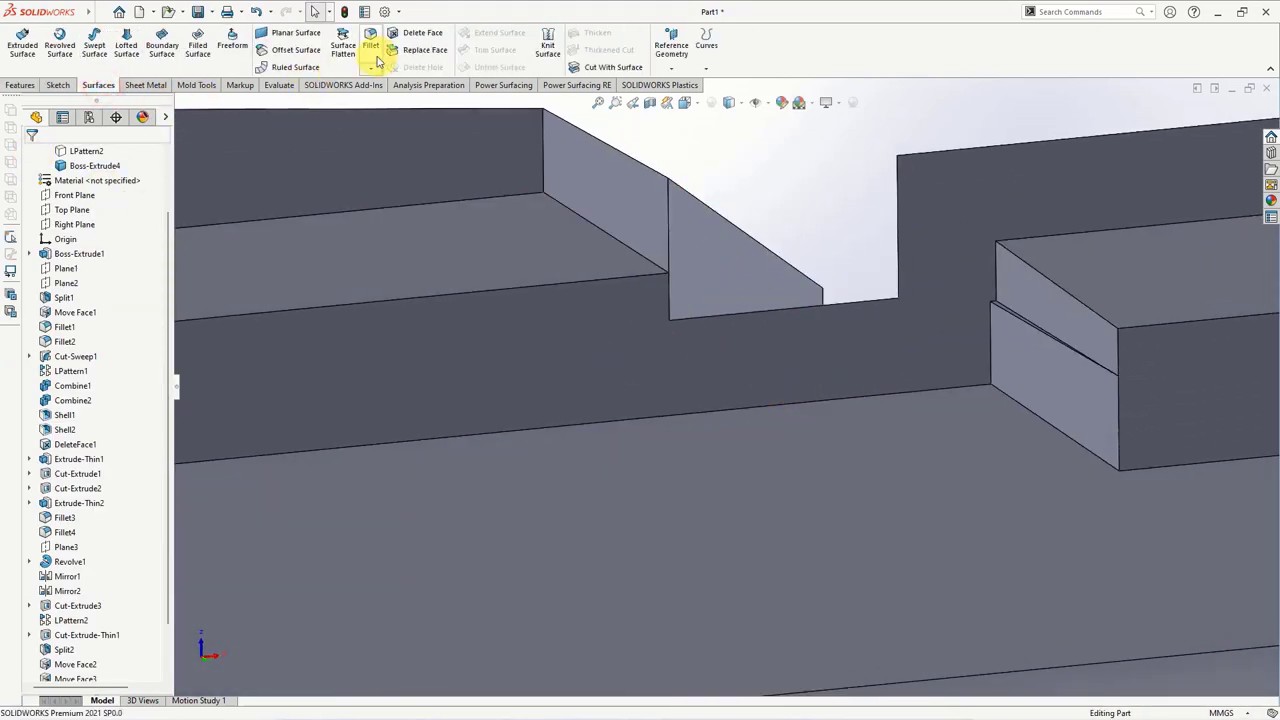
left_click(393, 32)
mouse_move(609, 343)
middle_mouse_down()
mouse_move(952, 320)
mouse_move(929, 277)
mouse_move(849, 363)
mouse_move(420, 432)
middle_mouse_up()
left_click(952, 320)
left_click(920, 289)
scroll(420, 432, "down", 5)
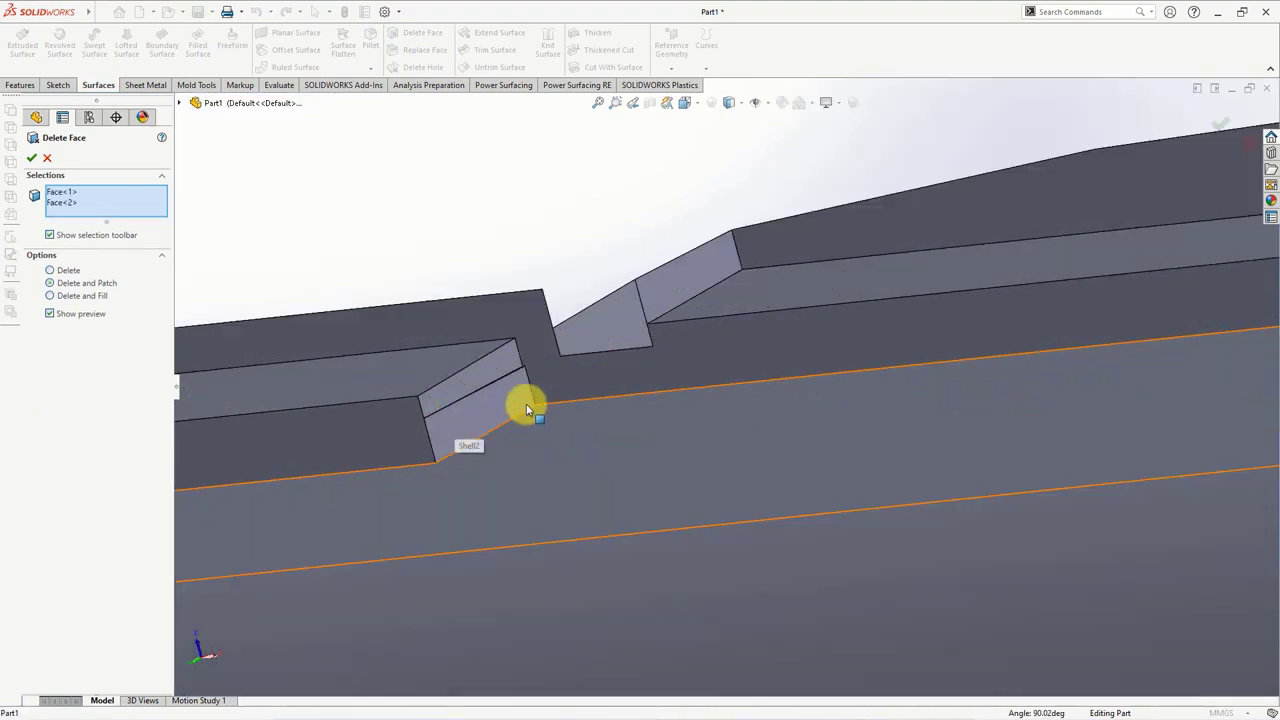
scroll(523, 406, "down", 4)
left_click(549, 312)
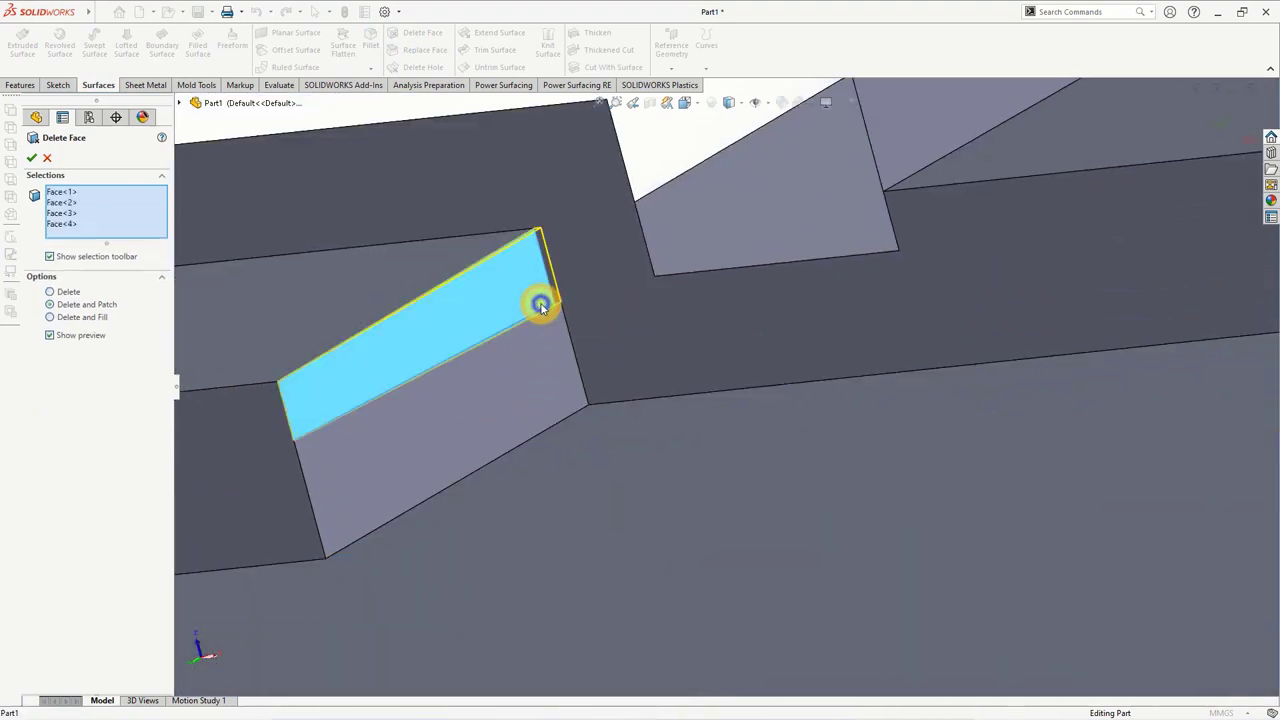
key("Return")
scroll(545, 320, "up", 4)
middle_click_drag(550, 341, 553, 357)
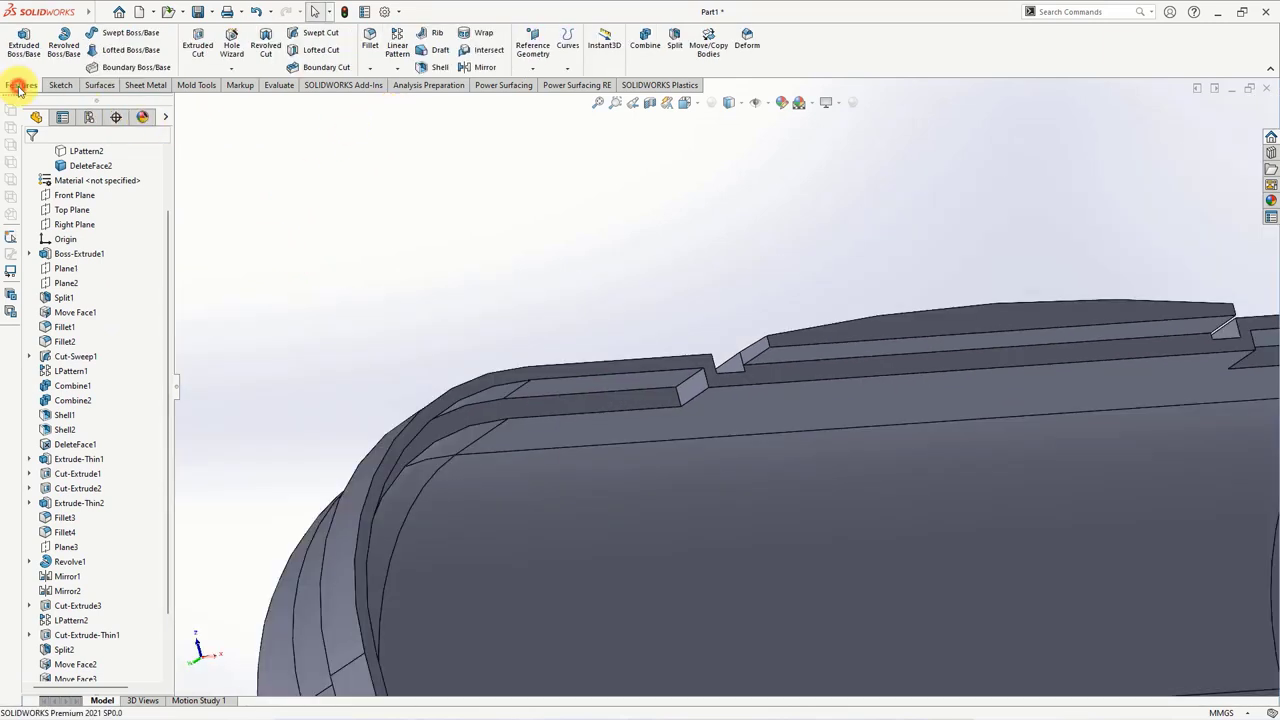
- Set up a 1° draft with the lip top face as neutral plane and both notch side faces
left_click(435, 58)
left_click(642, 399)
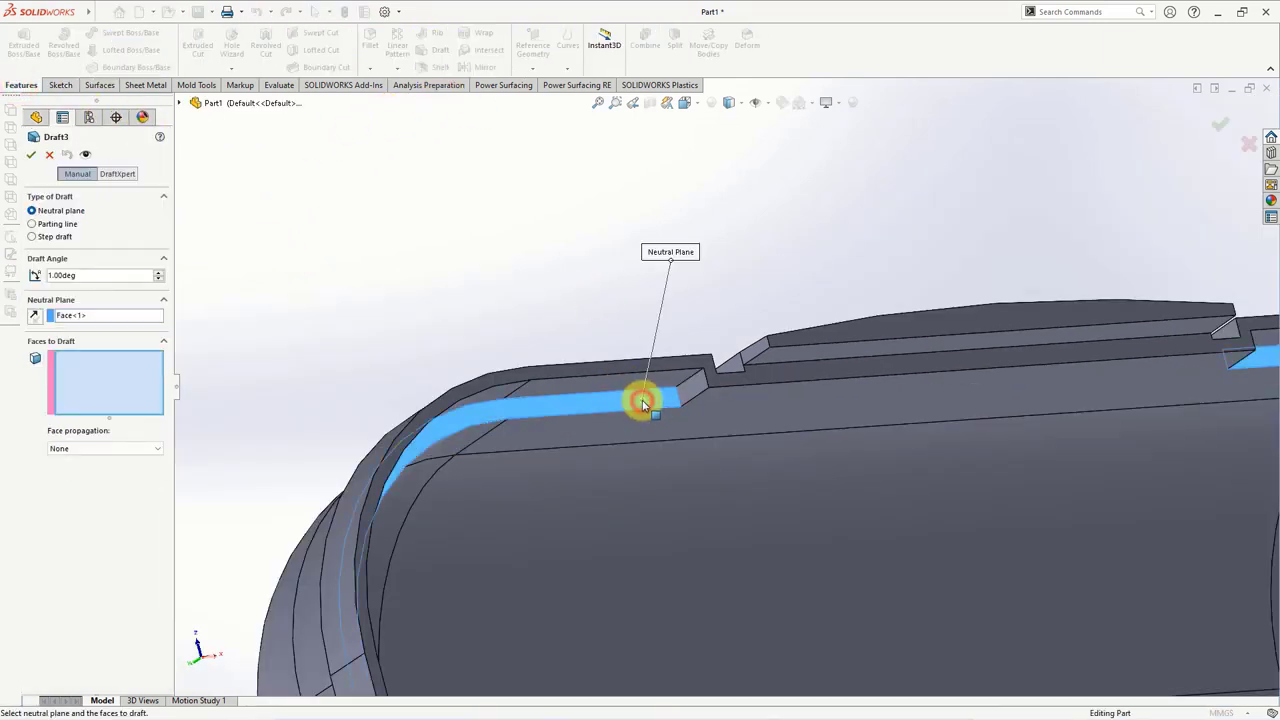
left_click(695, 392)
middle_click_drag(891, 400, 971, 386)
left_click(940, 357)
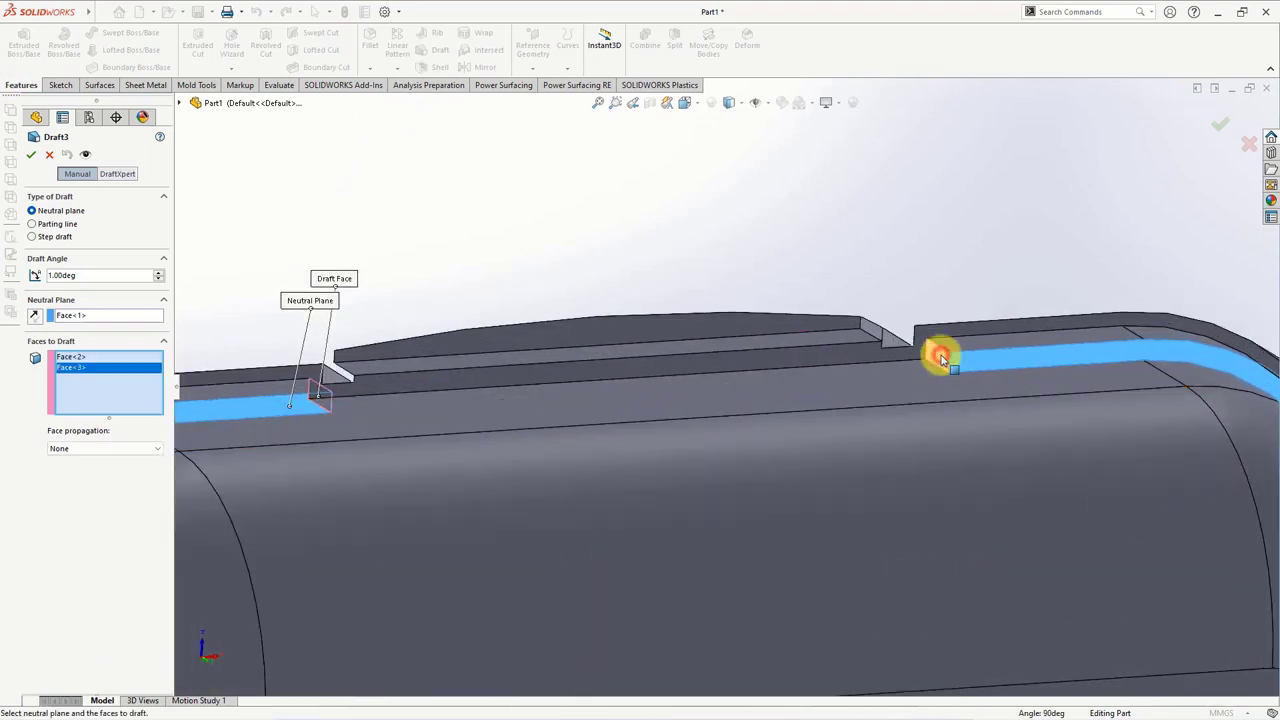
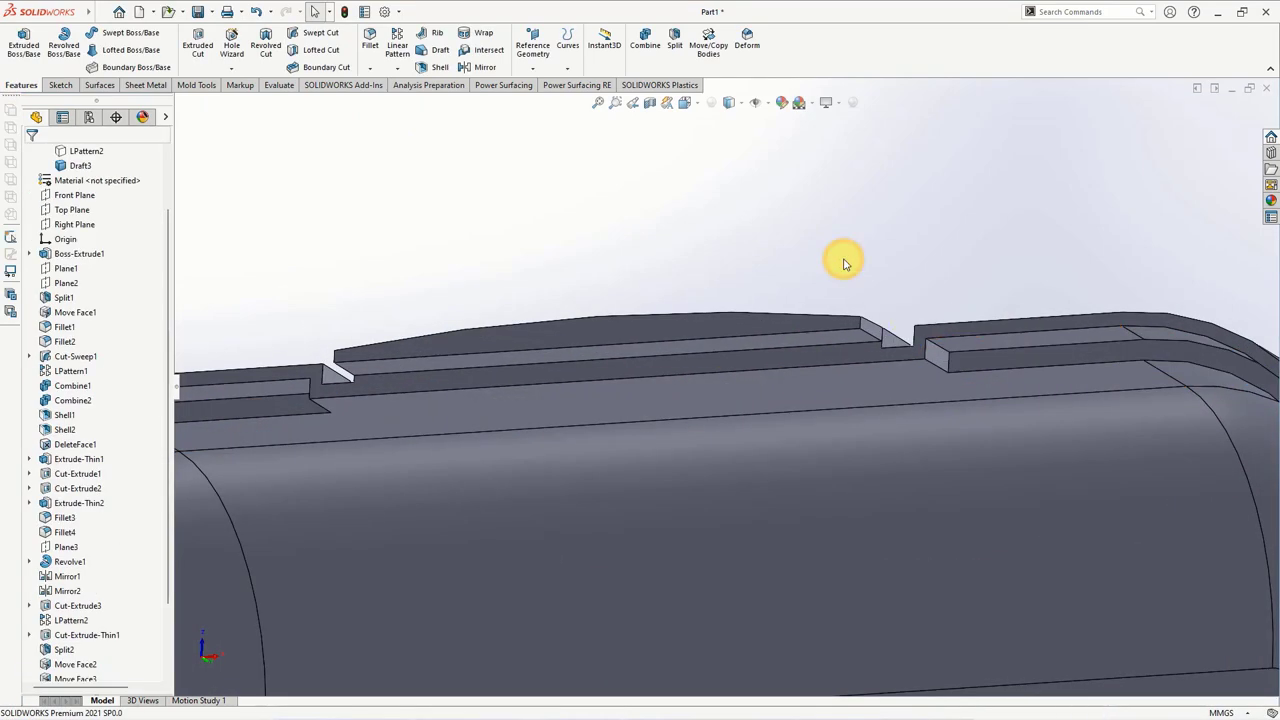
- Split the Draft3 case body into two bodies using the rim face as trim tool
left_click(675, 42)
left_click(451, 382)
left_click(113, 353)
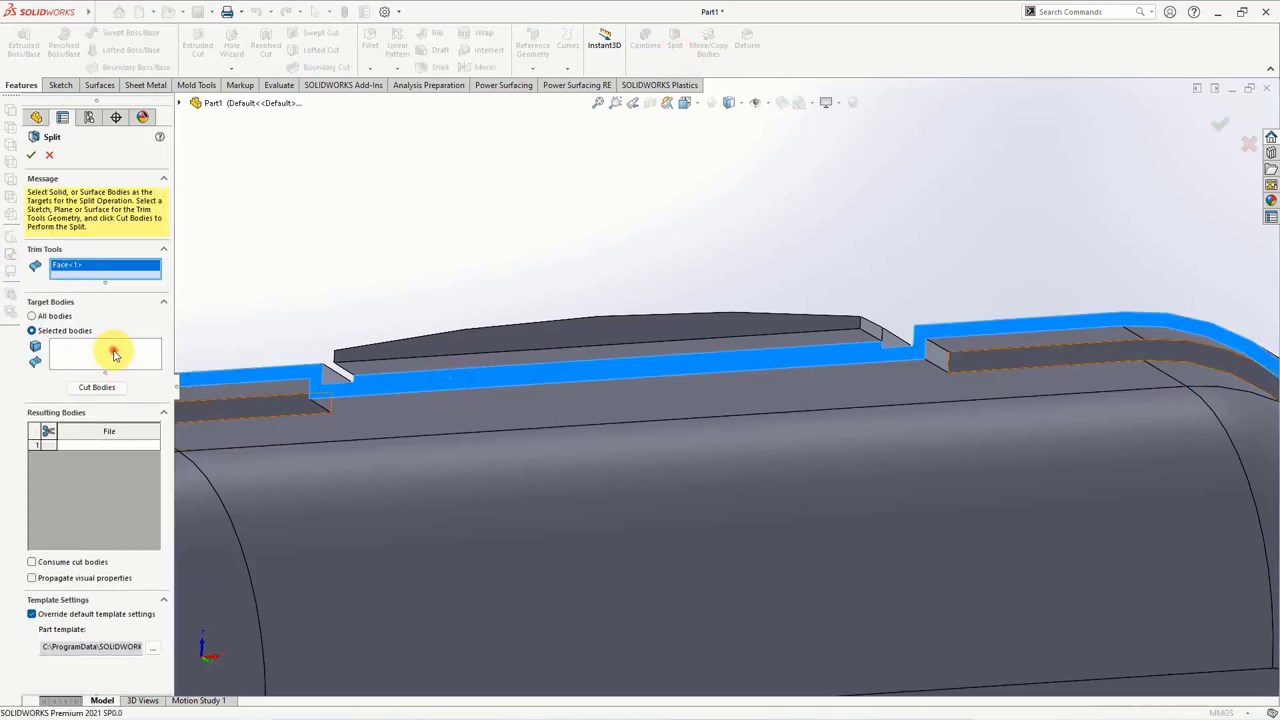
left_click(391, 354)
left_click(96, 387)
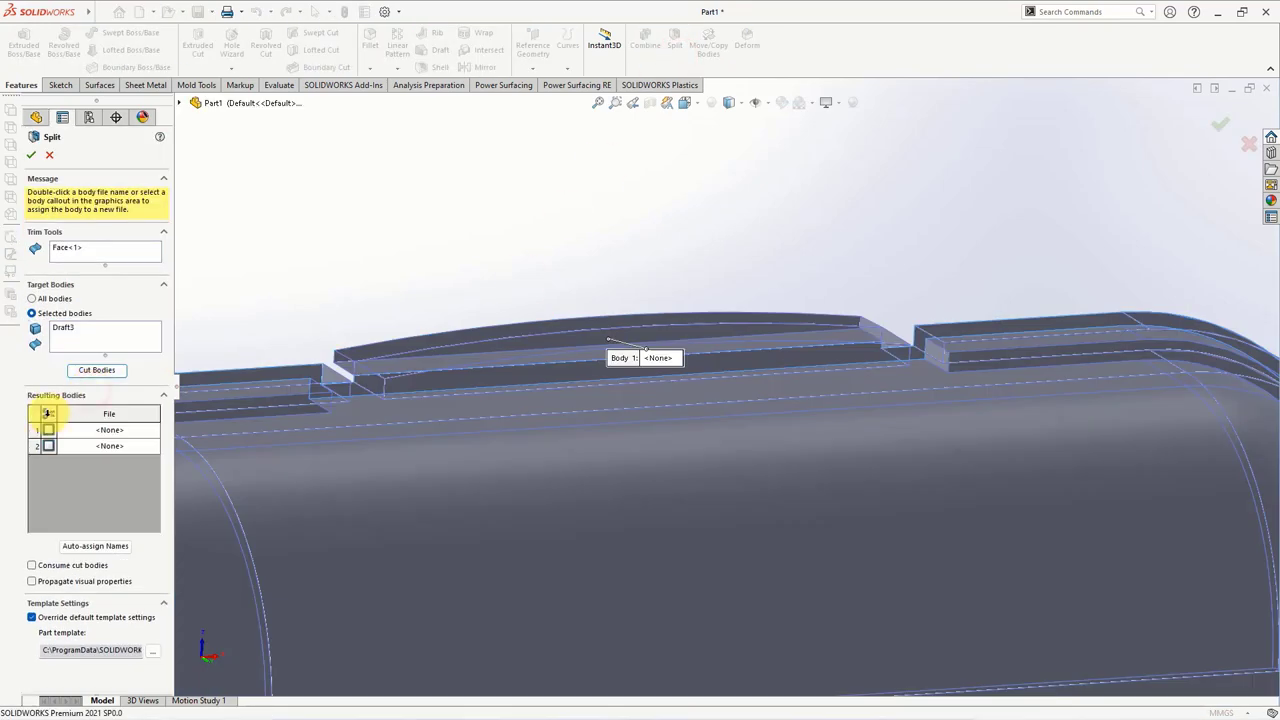
left_click(30, 156)
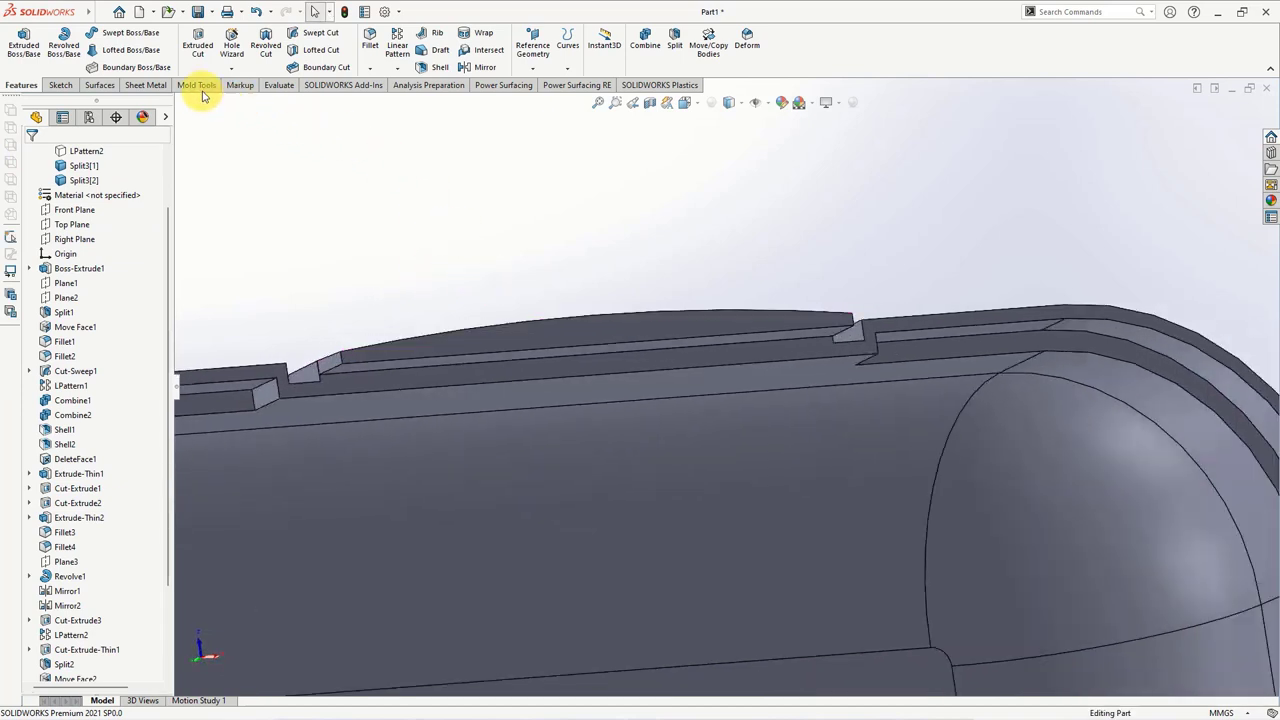
- Offset the raised ridge face by 1.00 mm in the flipped direction with Move Face
left_click(205, 84)
left_click(272, 67)
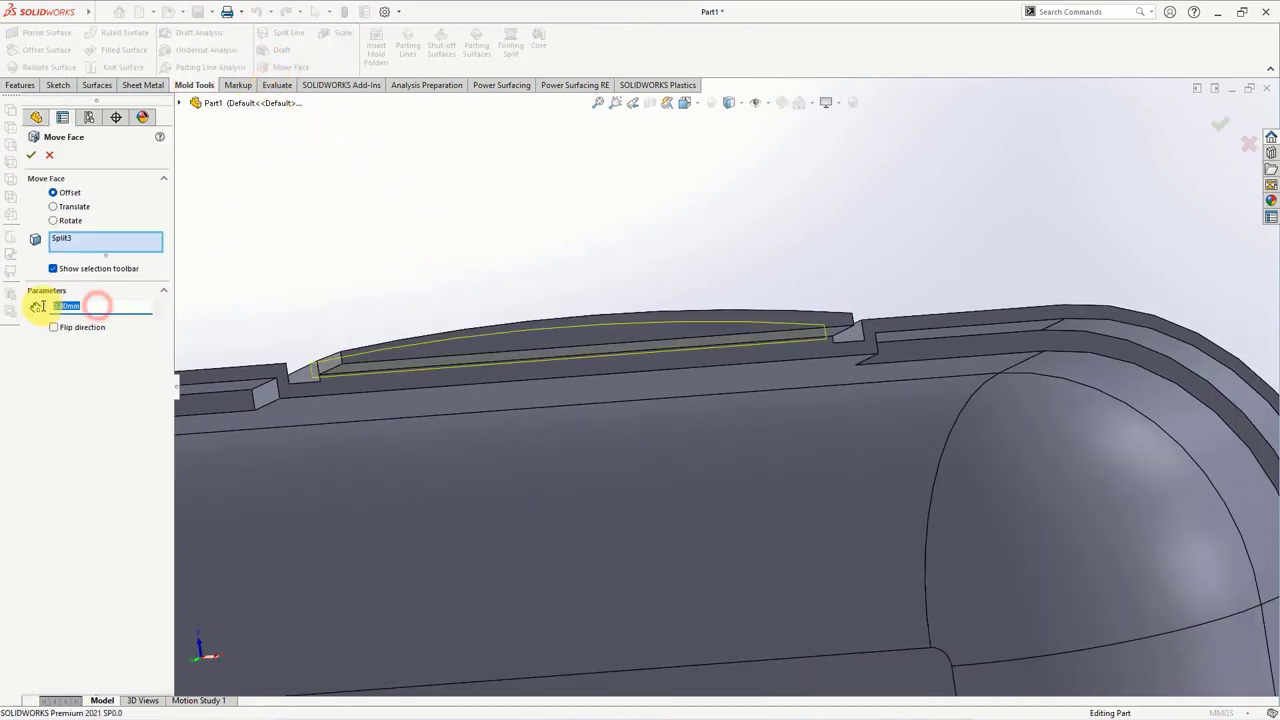
right_click(113, 248)
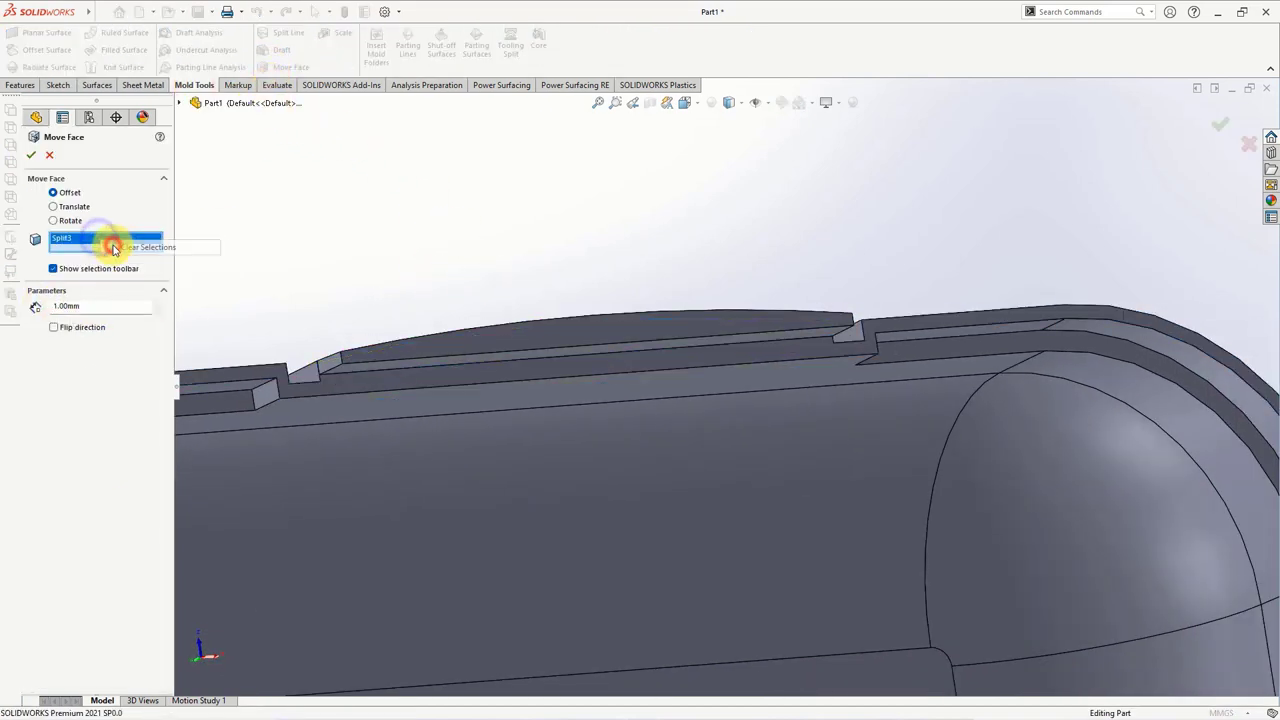
left_click(55, 330)
scroll(374, 366, "down", 3)
left_click(366, 360)
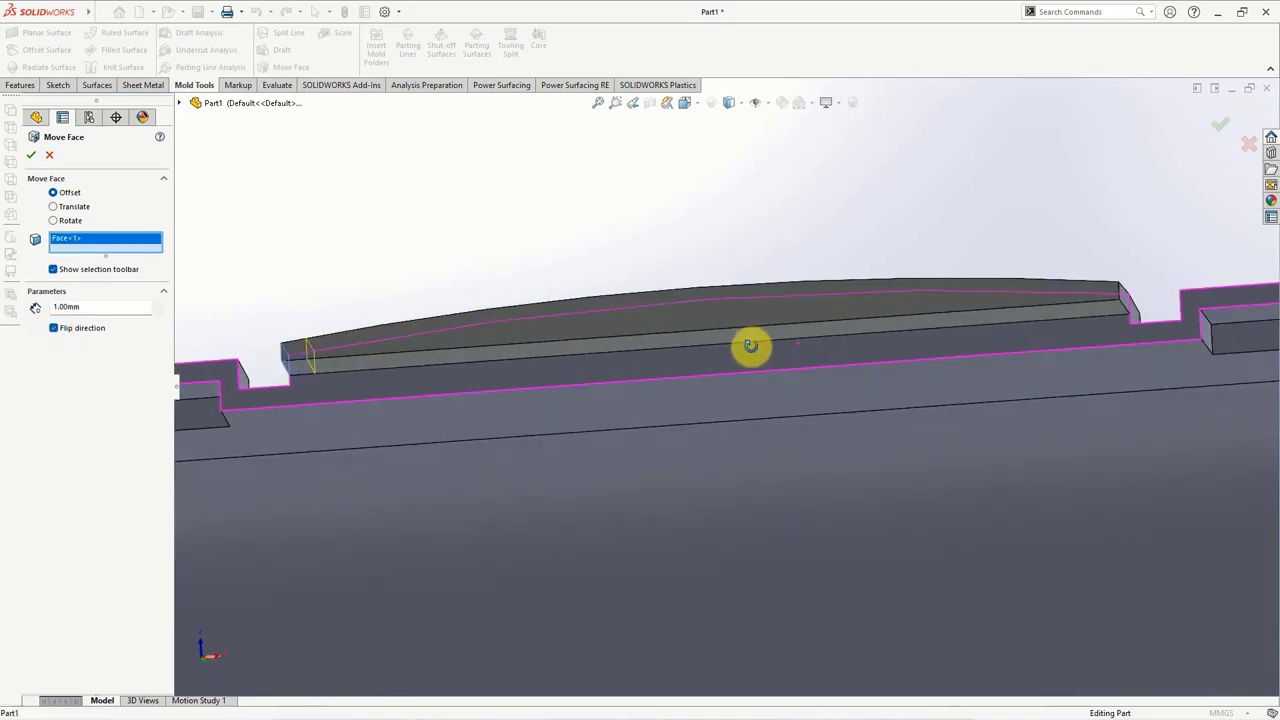
right_click(1068, 305)
scroll(1070, 306, "up", 3)
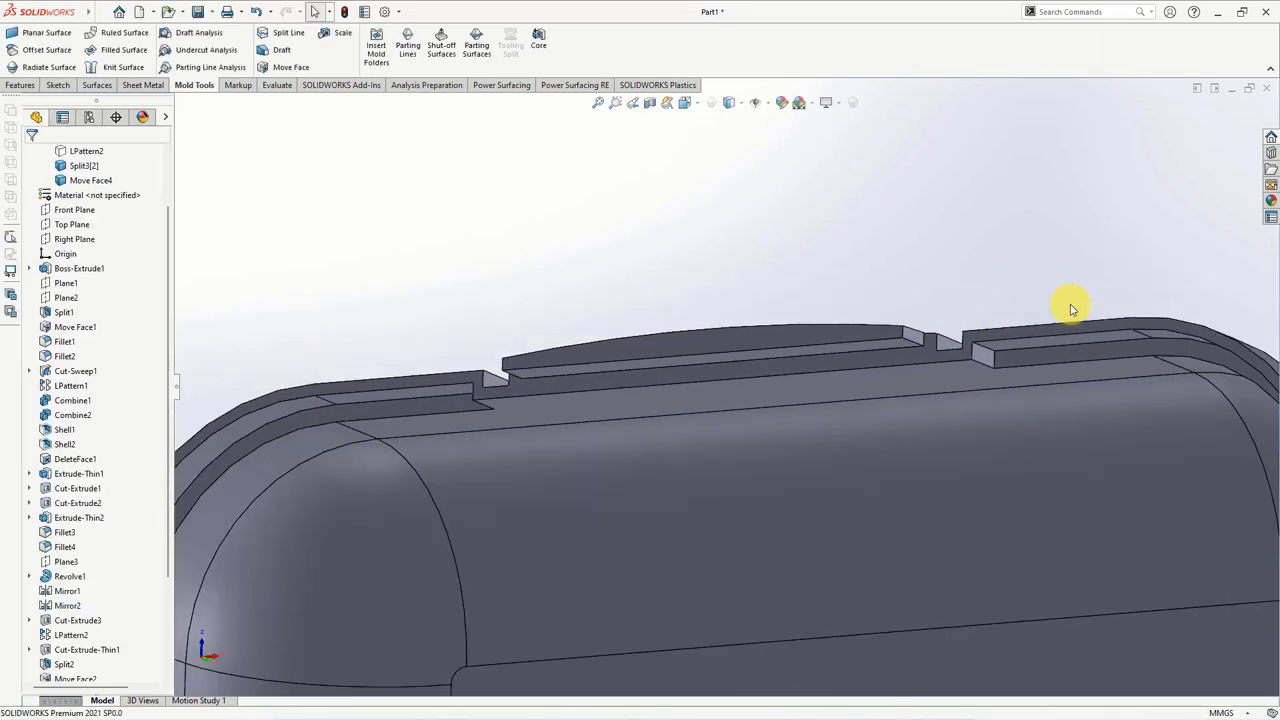
mouse_move(1070, 306)
middle_mouse_down()
mouse_move(586, 270)
mouse_move(640, 294)
mouse_move(600, 294)
mouse_move(567, 256)
middle_mouse_up()
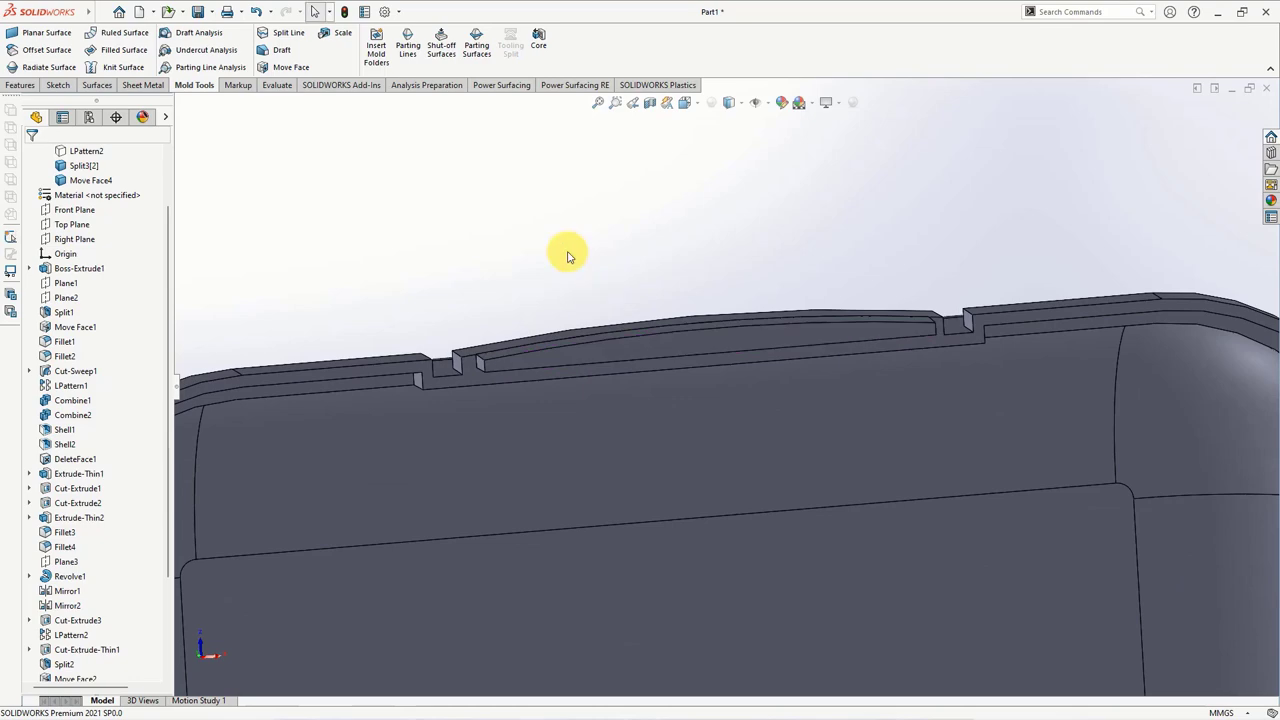
- Select the lip top, notch end and lip corner edges for a 1 mm fillet
left_click(19, 86)
left_click(368, 40)
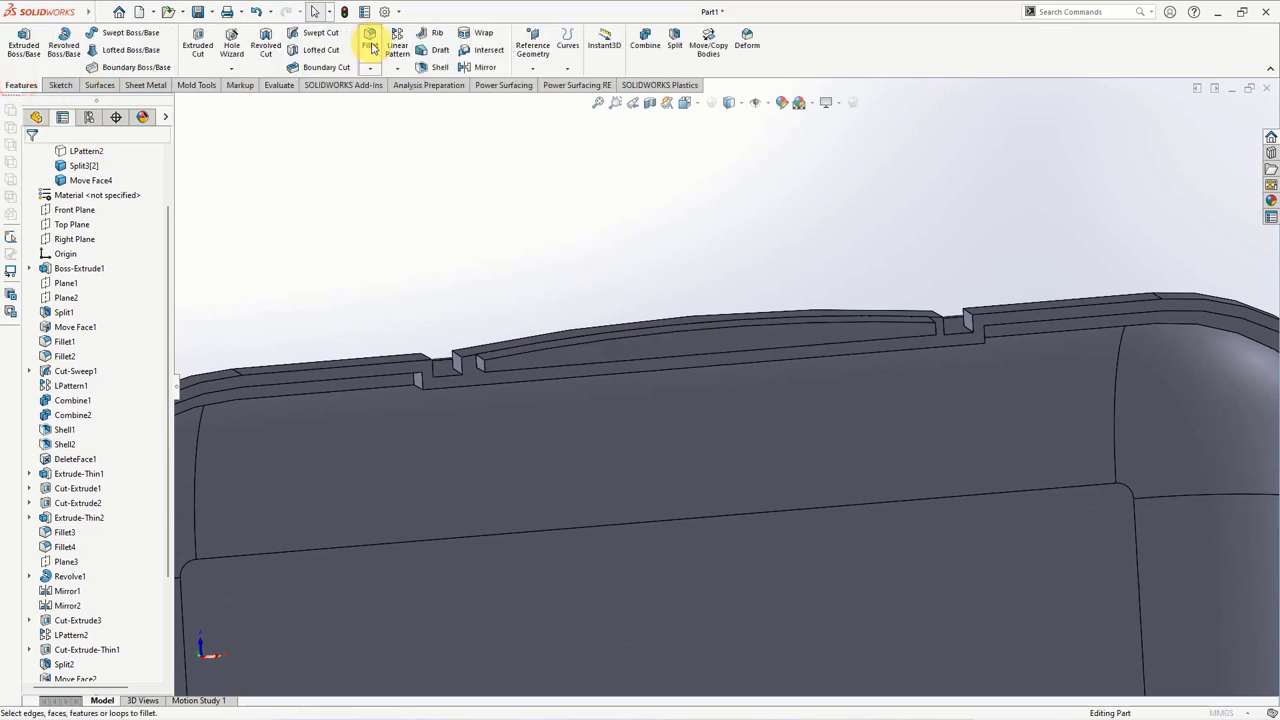
middle_click_drag(443, 243, 494, 363)
scroll(490, 360, "down", 3)
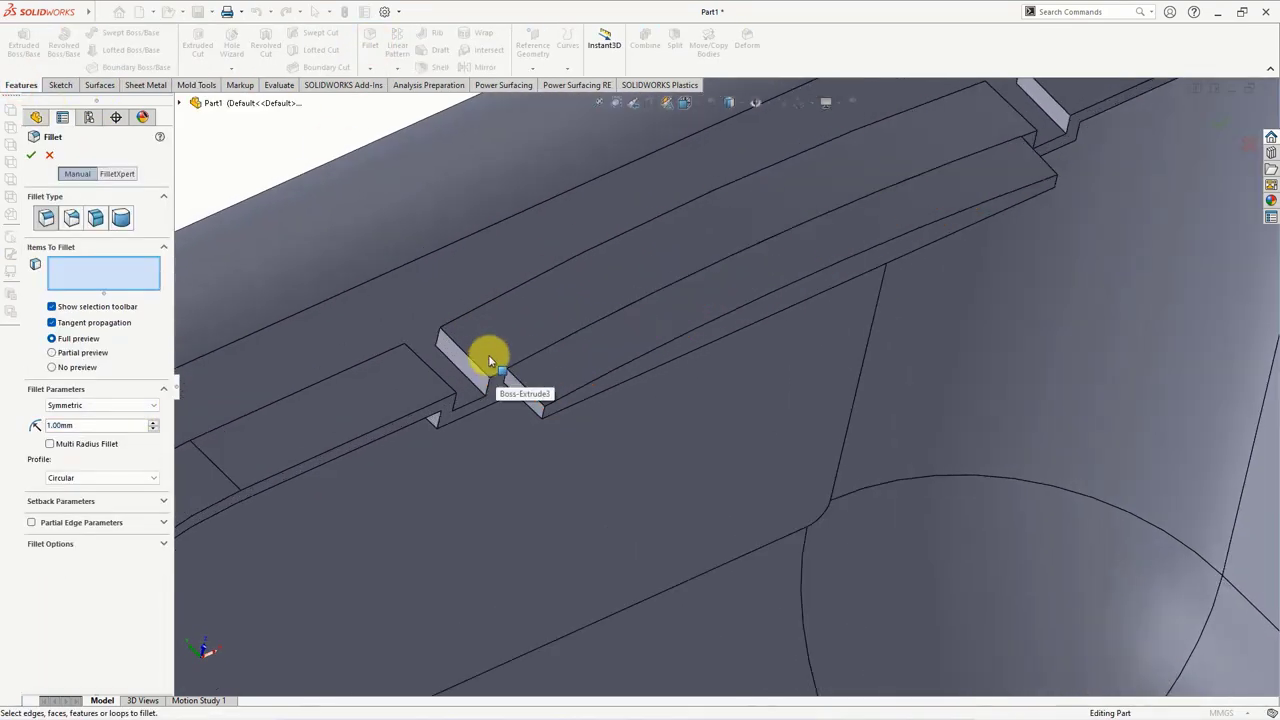
left_click(460, 322)
left_click(463, 320)
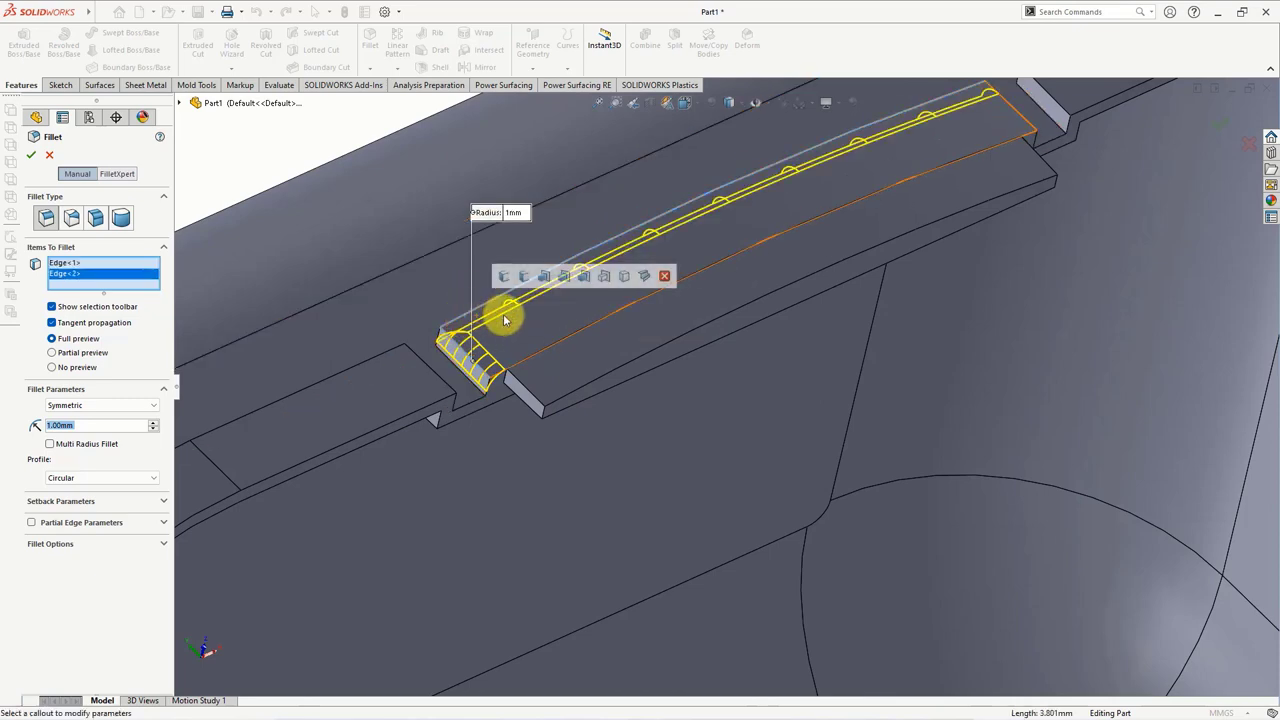
mouse_move(503, 309)
middle_mouse_down()
mouse_move(518, 443)
mouse_move(450, 350)
middle_mouse_up()
left_click(437, 337)
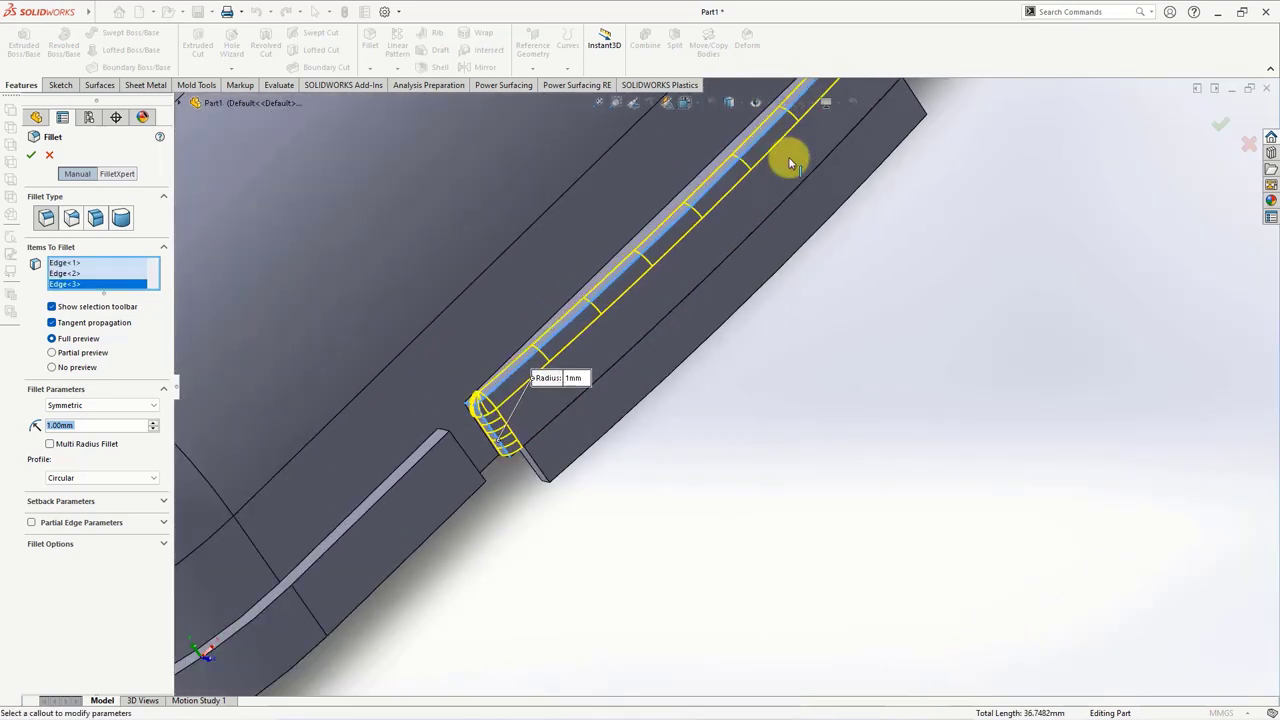
middle_click_drag(780, 163, 903, 106)
scroll(628, 167, "down", 3)
left_click(607, 165)
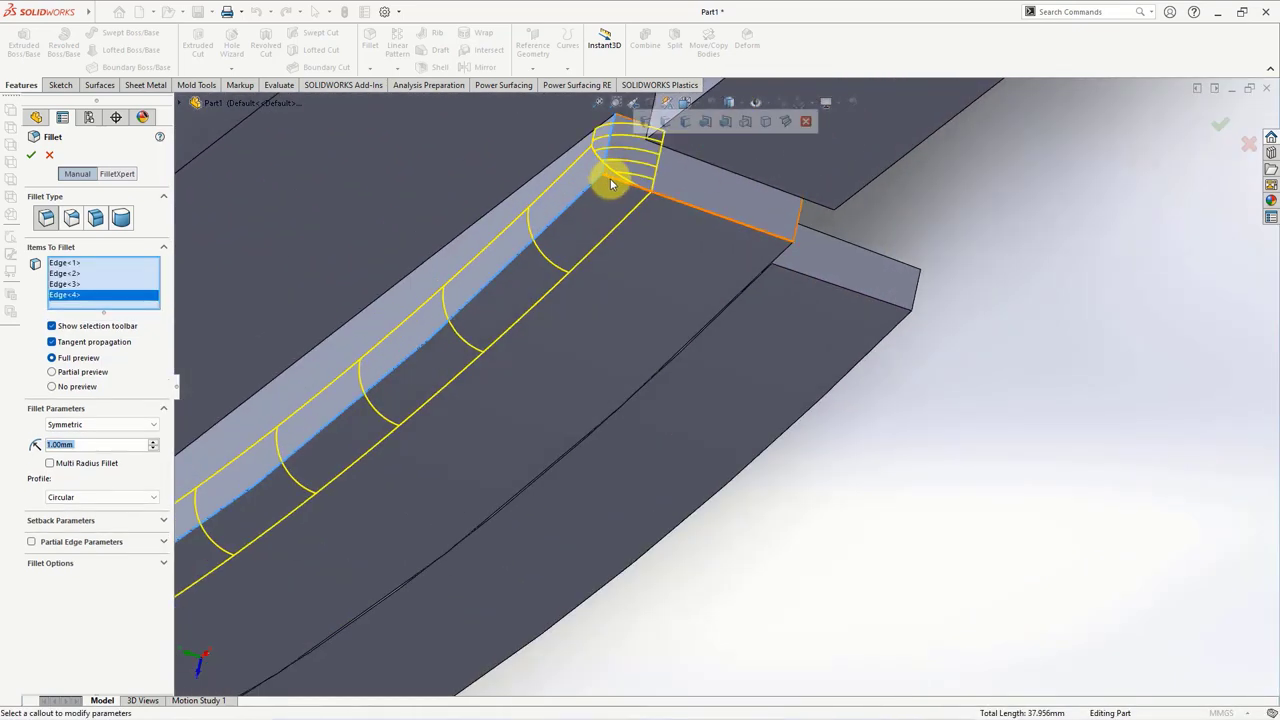
left_click(609, 171)
scroll(703, 252, "up", 2)
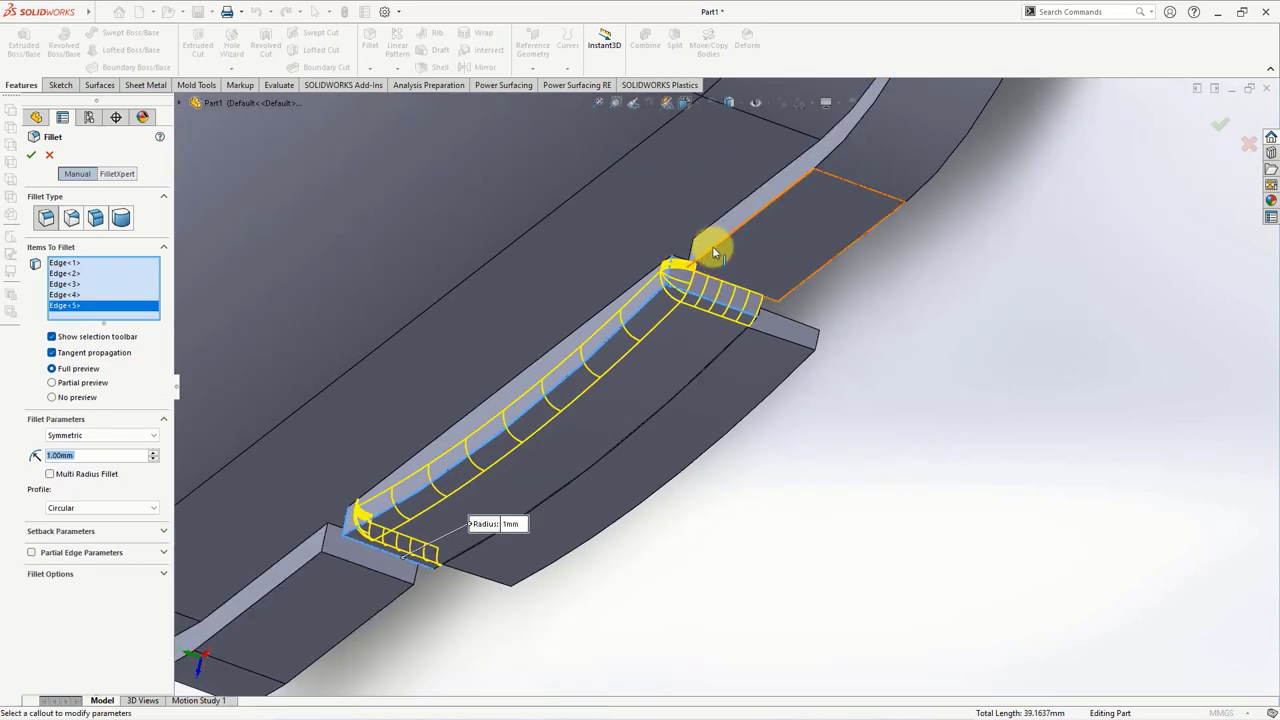
left_click(713, 255)
- Add the lower notch edges and apply the 1 mm fillet as Fillet5
scroll(706, 252, "up", 2)
scroll(495, 476, "down", 1)
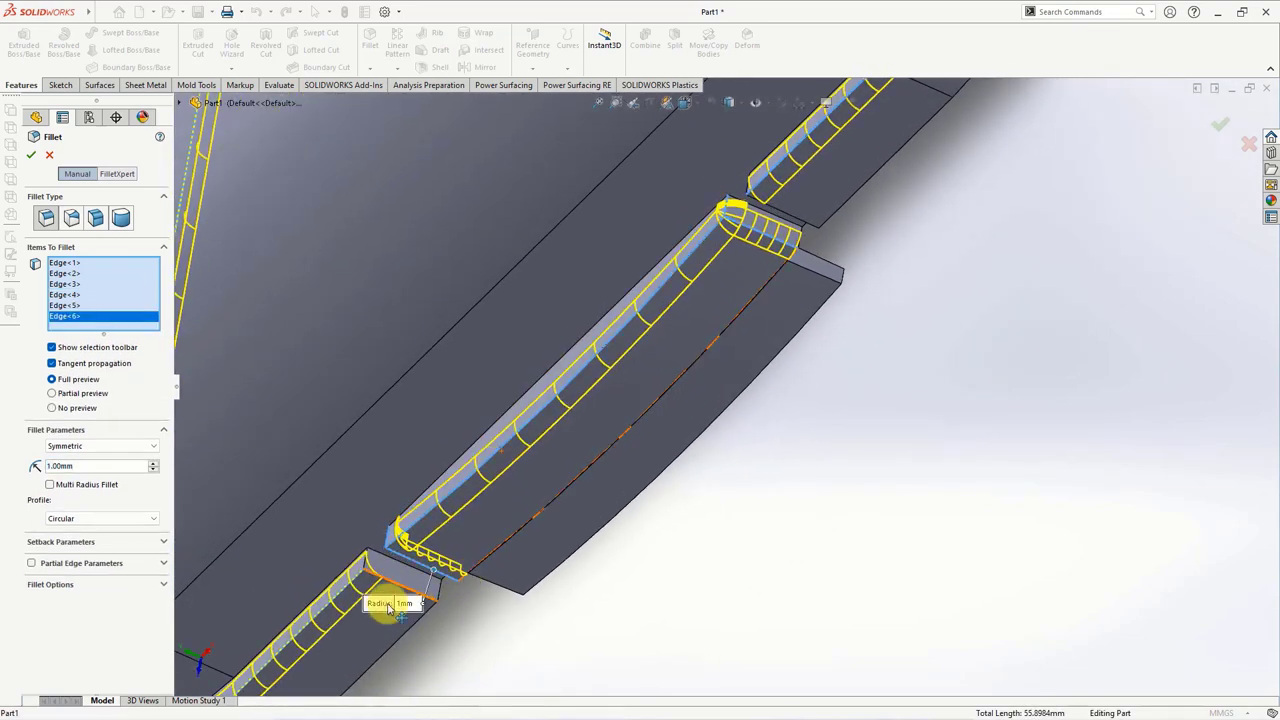
scroll(479, 503, "down", 2)
left_click(479, 503)
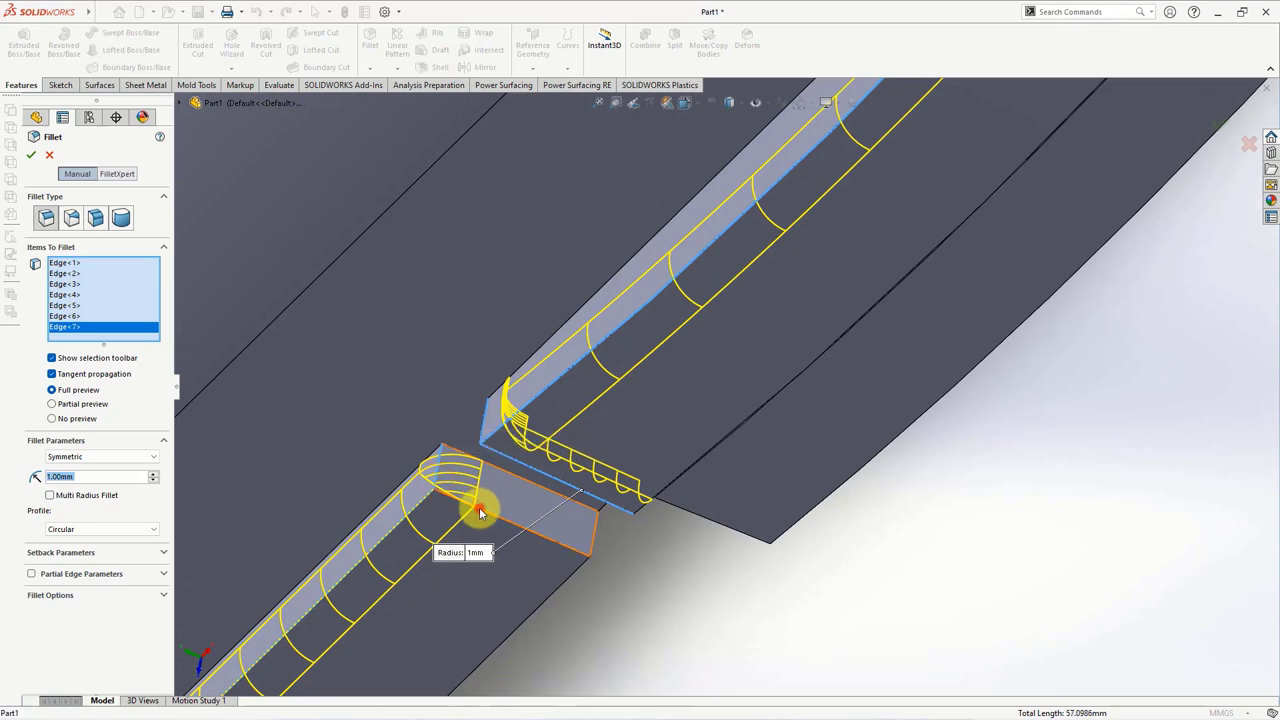
left_click(480, 506)
scroll(920, 329, "up", 2)
scroll(940, 272, "up", 2)
scroll(943, 200, "down", 2)
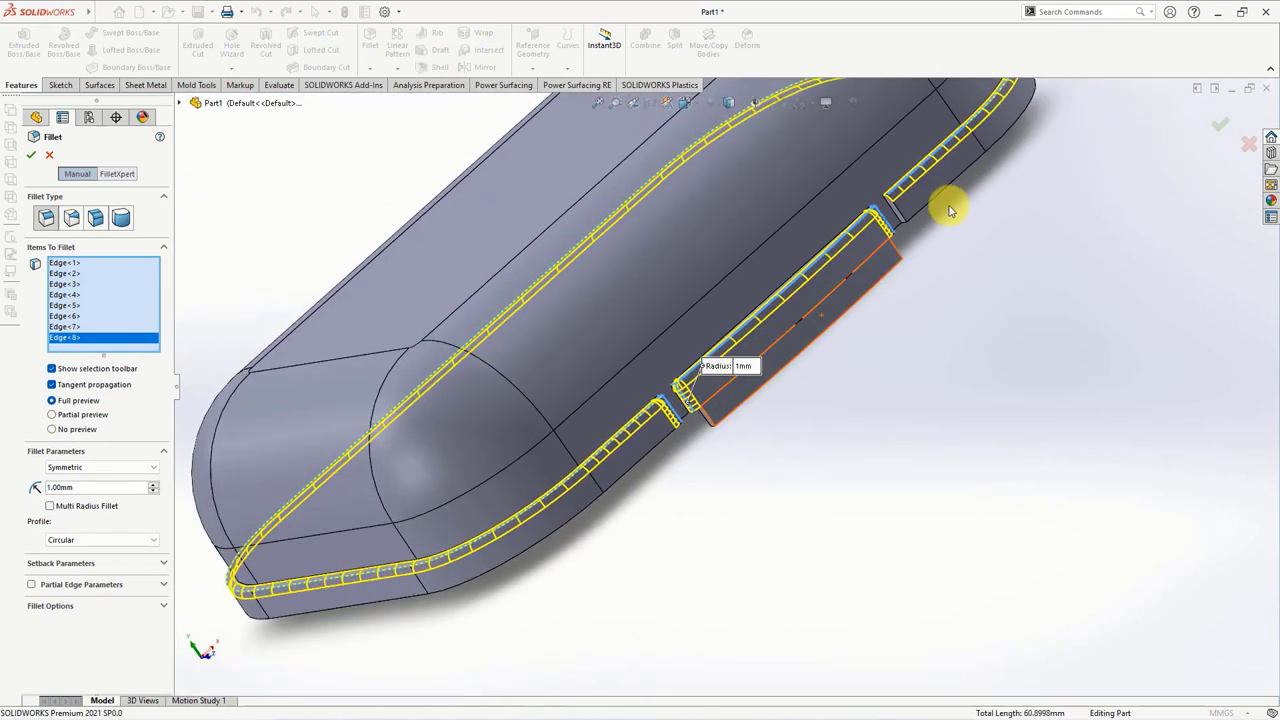
scroll(837, 220, "down", 3)
scroll(771, 271, "down", 2)
left_click(810, 316)
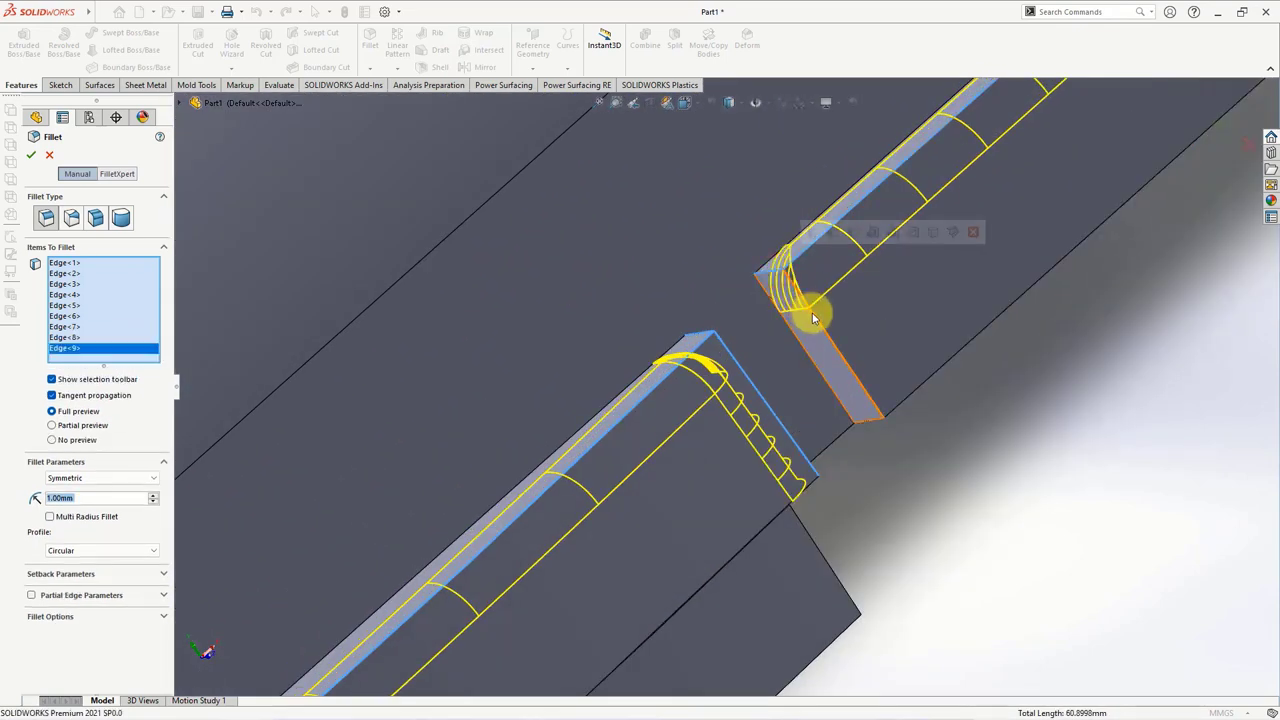
key("Return")
- Fillet the two opposite notch-end edges at 1 mm as Fillet6
scroll(706, 500, "up", 5)
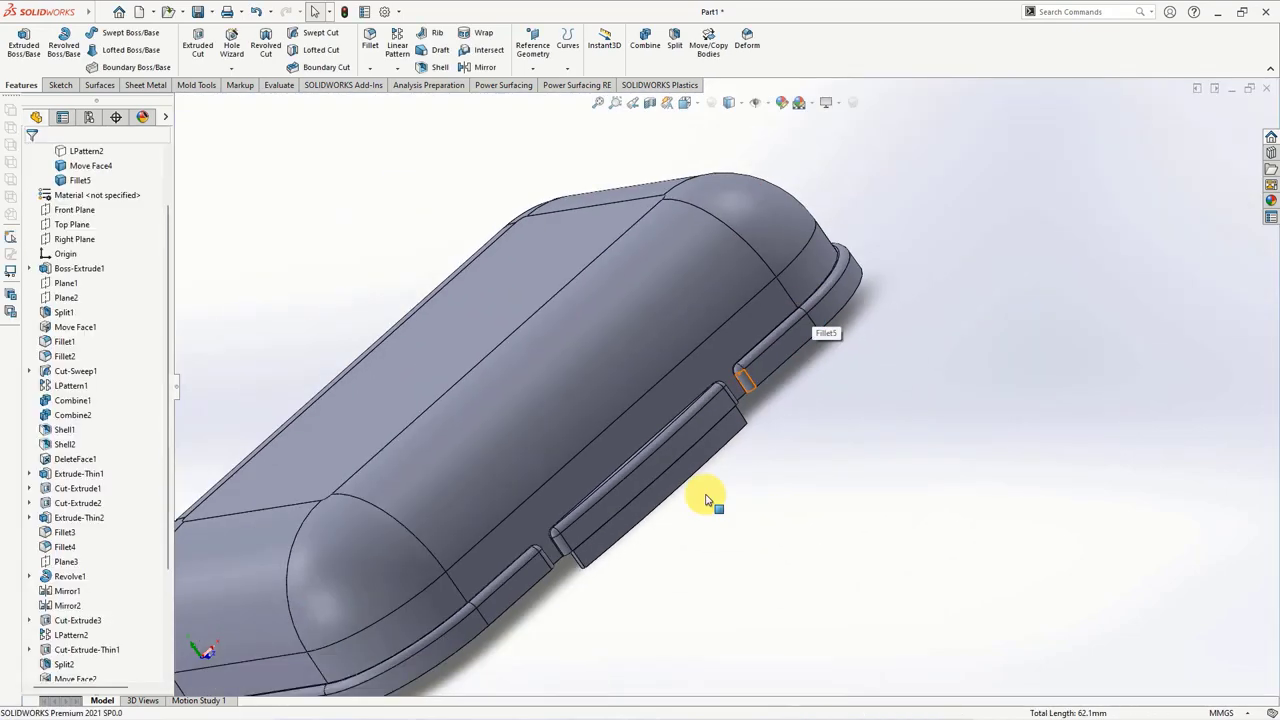
middle_click_drag(706, 500, 657, 500)
scroll(620, 457, "down", 3)
scroll(608, 423, "down", 2)
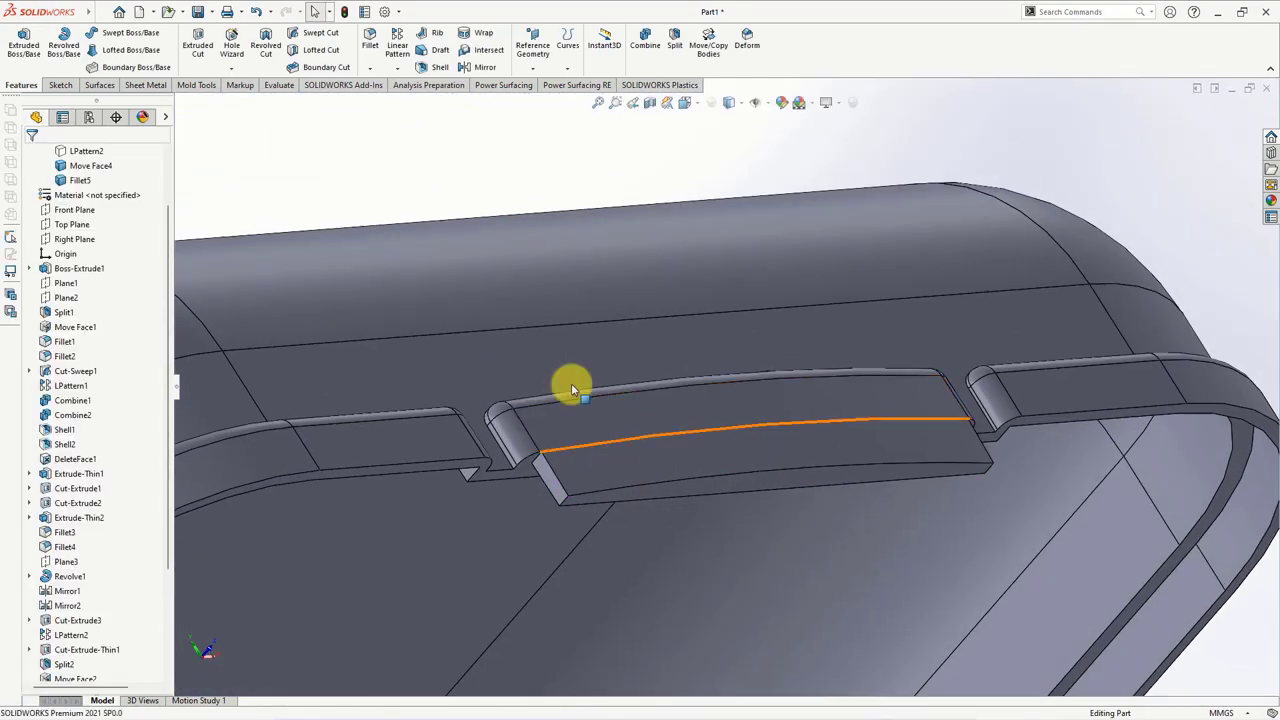
left_click(370, 42)
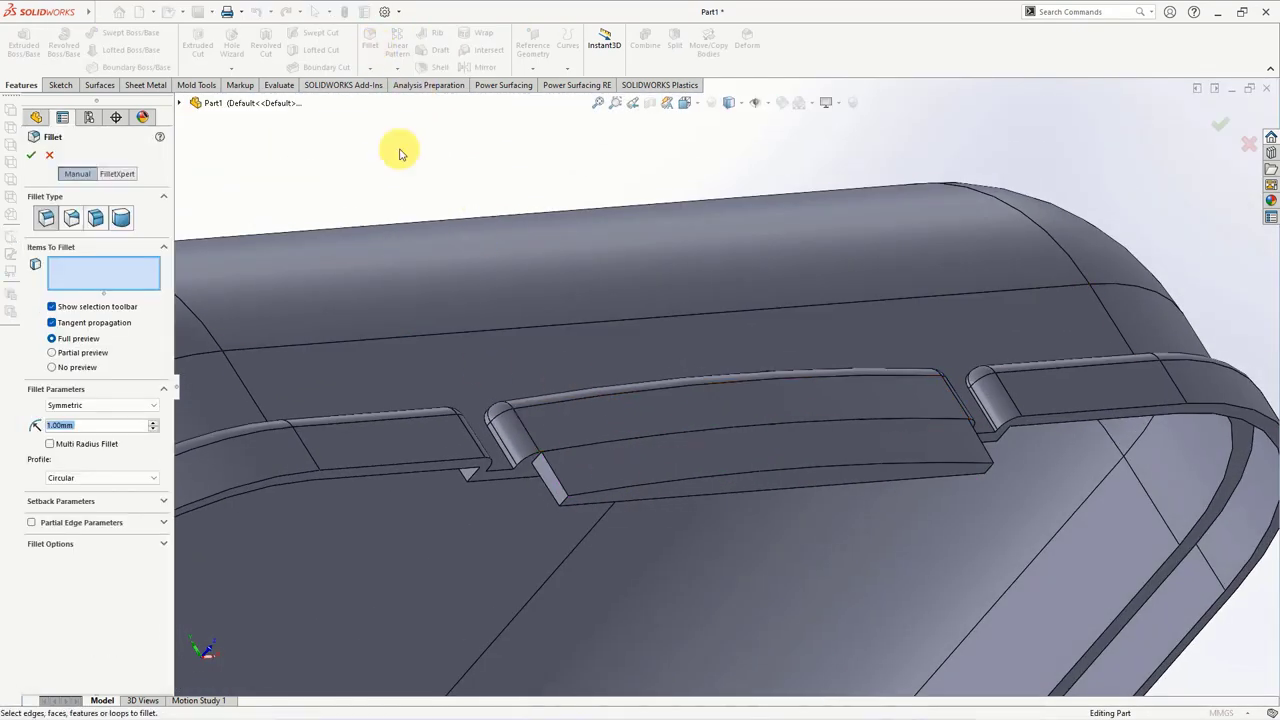
left_click(561, 485)
middle_click_drag(929, 463, 937, 514)
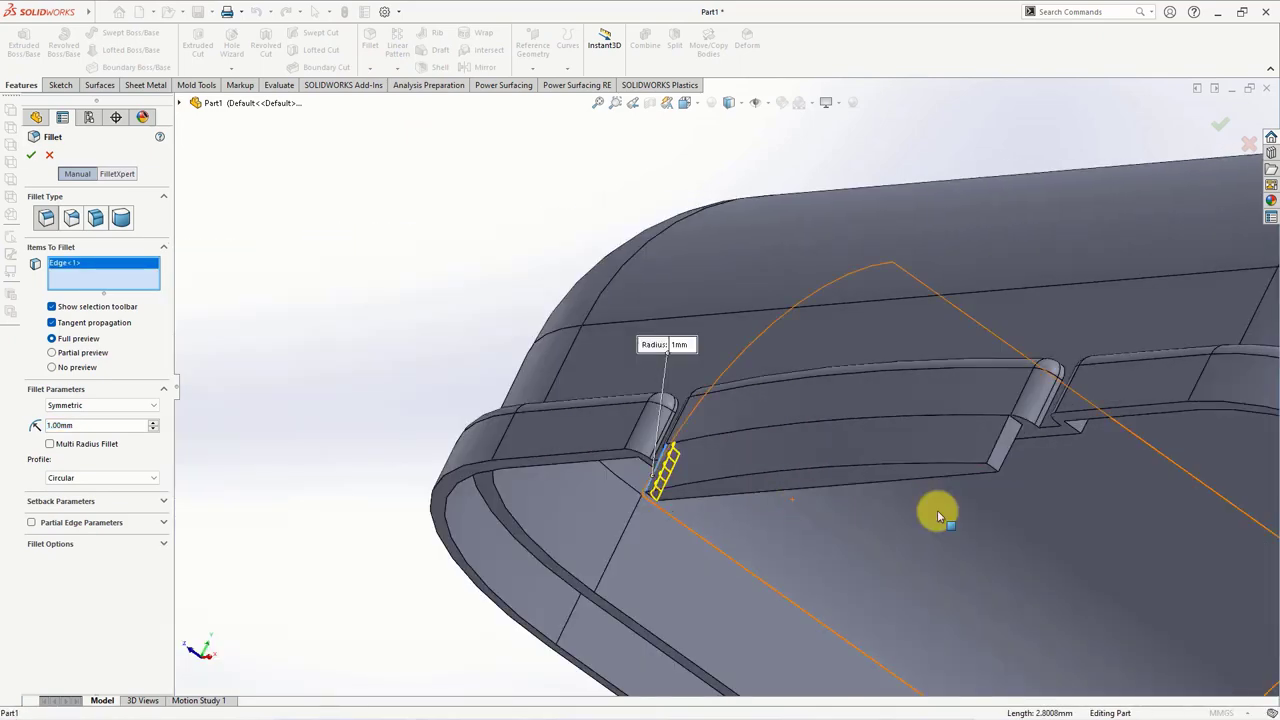
left_click(994, 455)
right_click(994, 450)
left_click(398, 270)
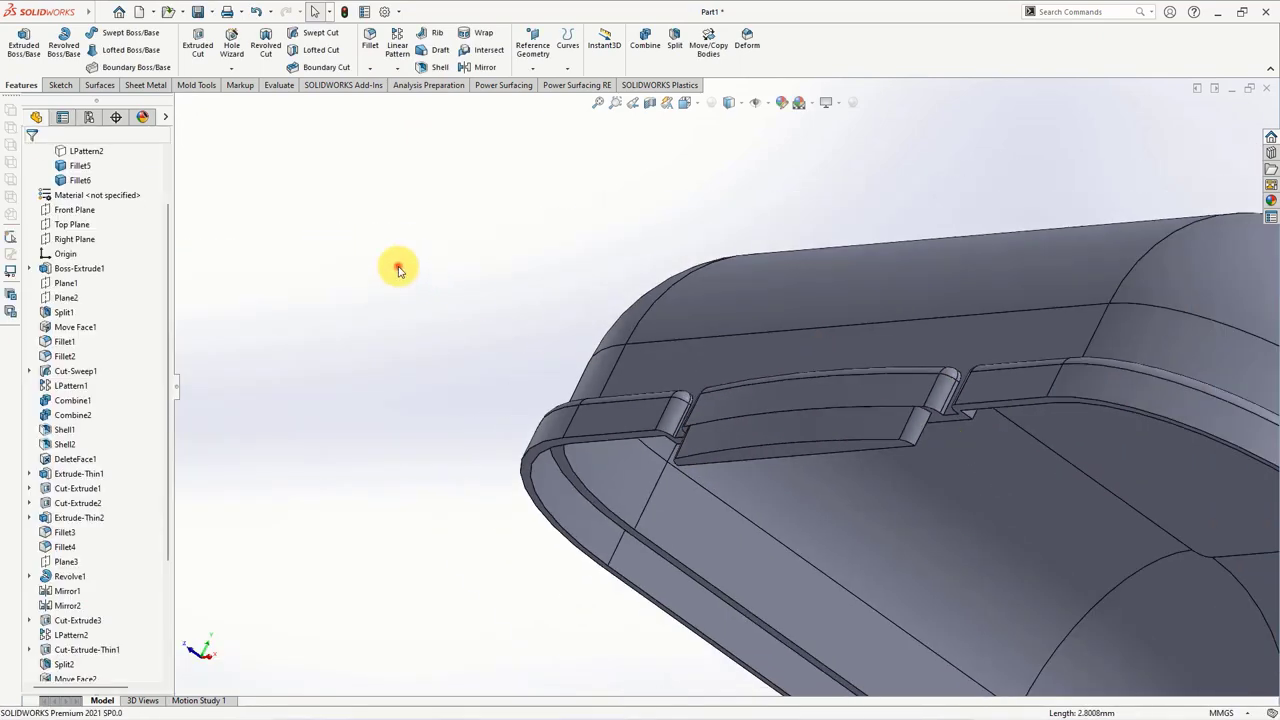
- Combine the Fillet5 and Fillet6 bodies into one with an Add operation
left_click(645, 40)
left_click(737, 286)
left_click(754, 422)
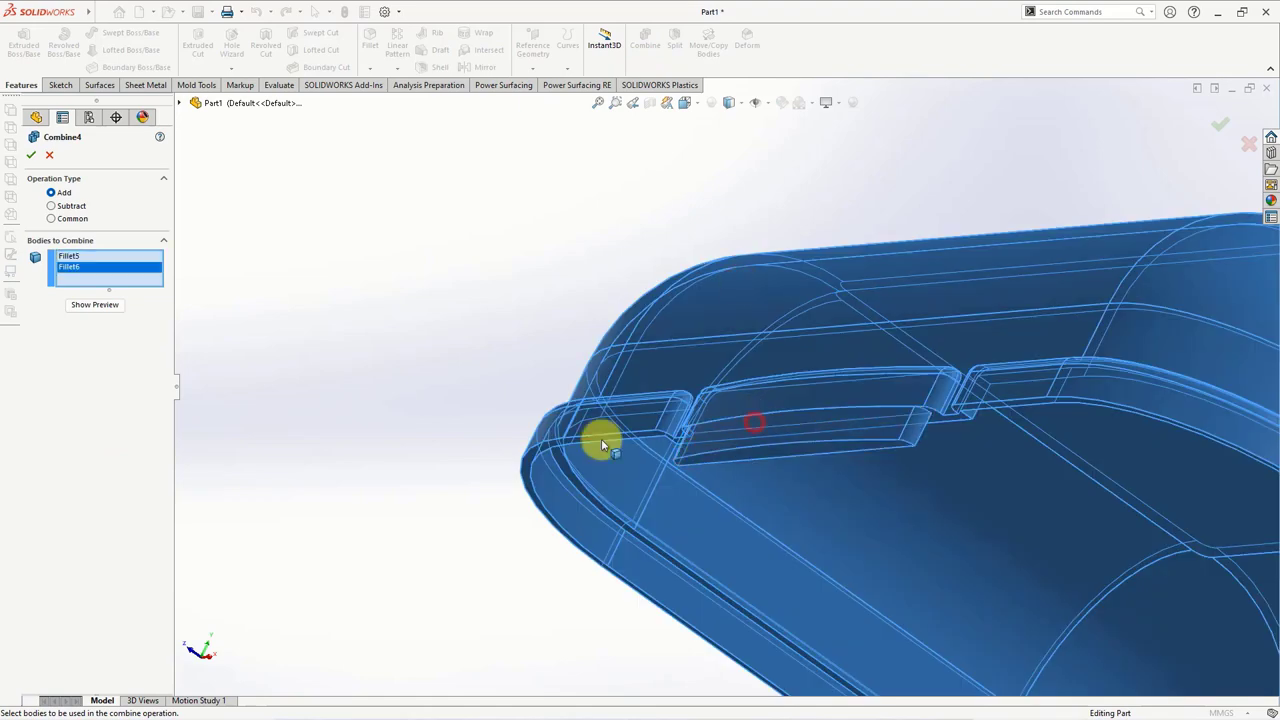
left_click(96, 307)
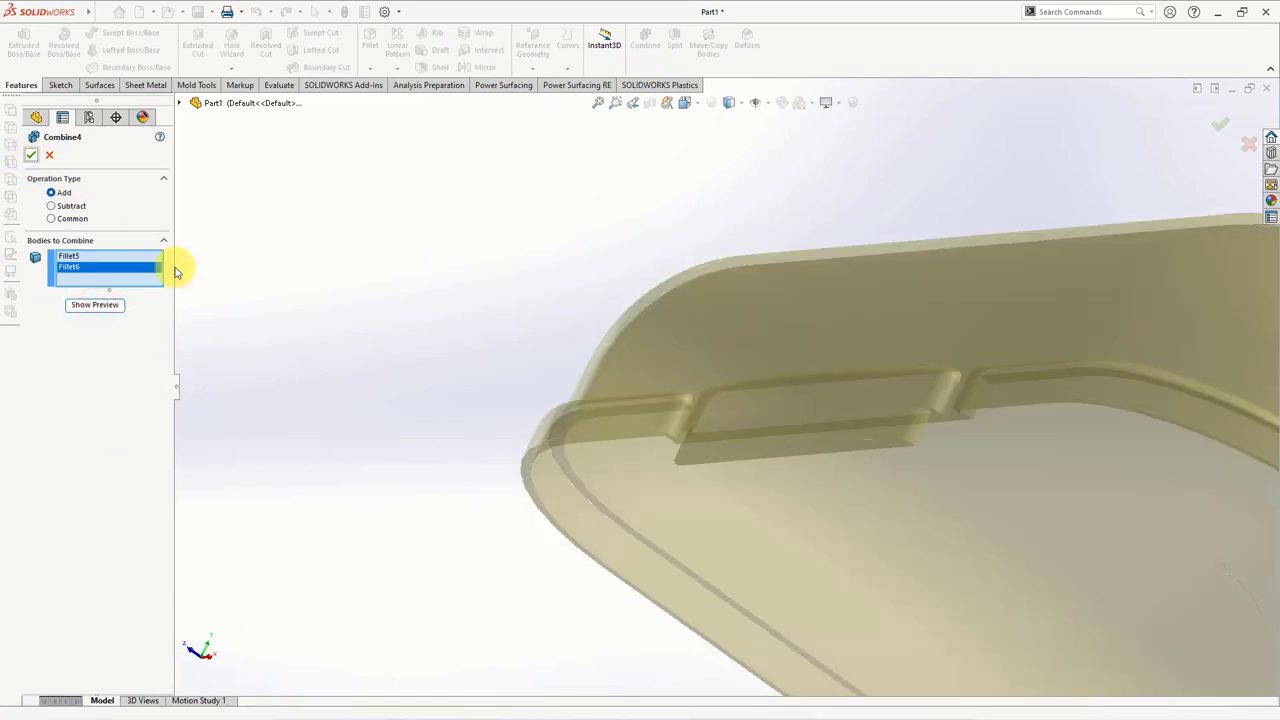
right_click(329, 314)
- Show the hidden LPattern2 case half so the whole closed case is visible
left_click(85, 150)
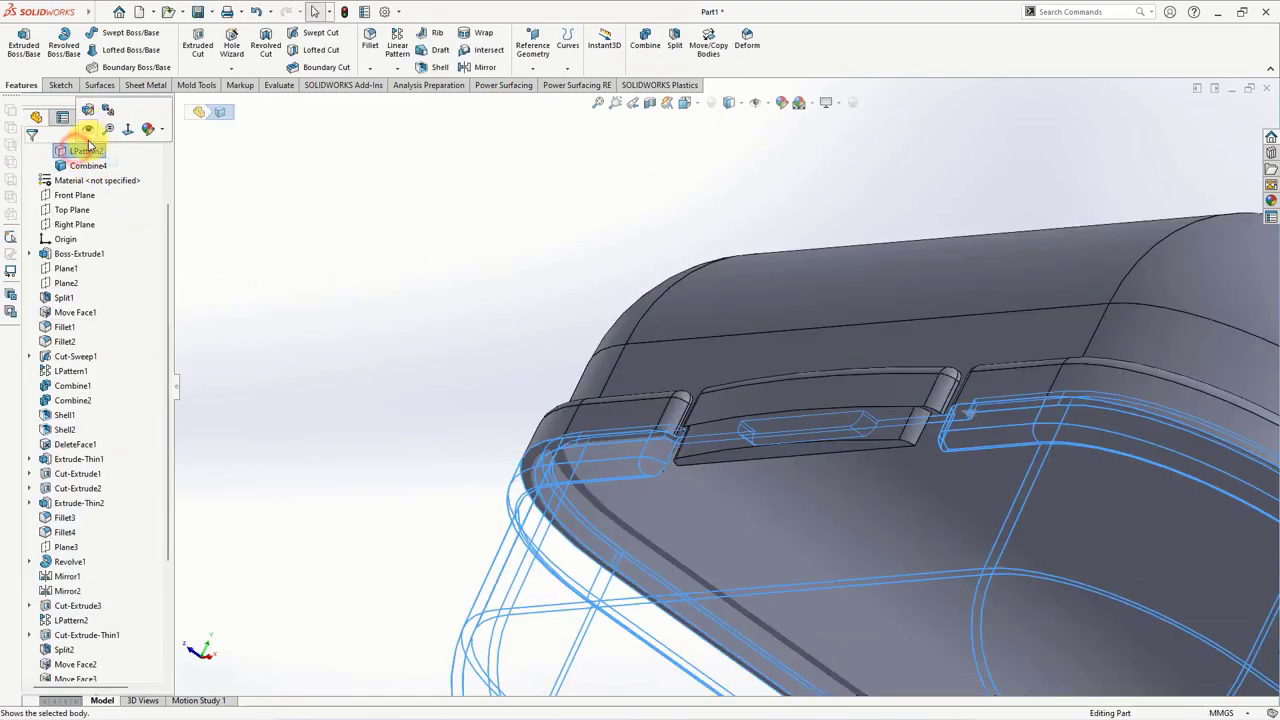
left_click(89, 131)
left_click(423, 274)
mouse_move(423, 274)
middle_mouse_down()
mouse_move(506, 306)
mouse_move(503, 357)
mouse_move(320, 282)
middle_mouse_up()
scroll(103, 275, "up", 2)
left_click(60, 268)
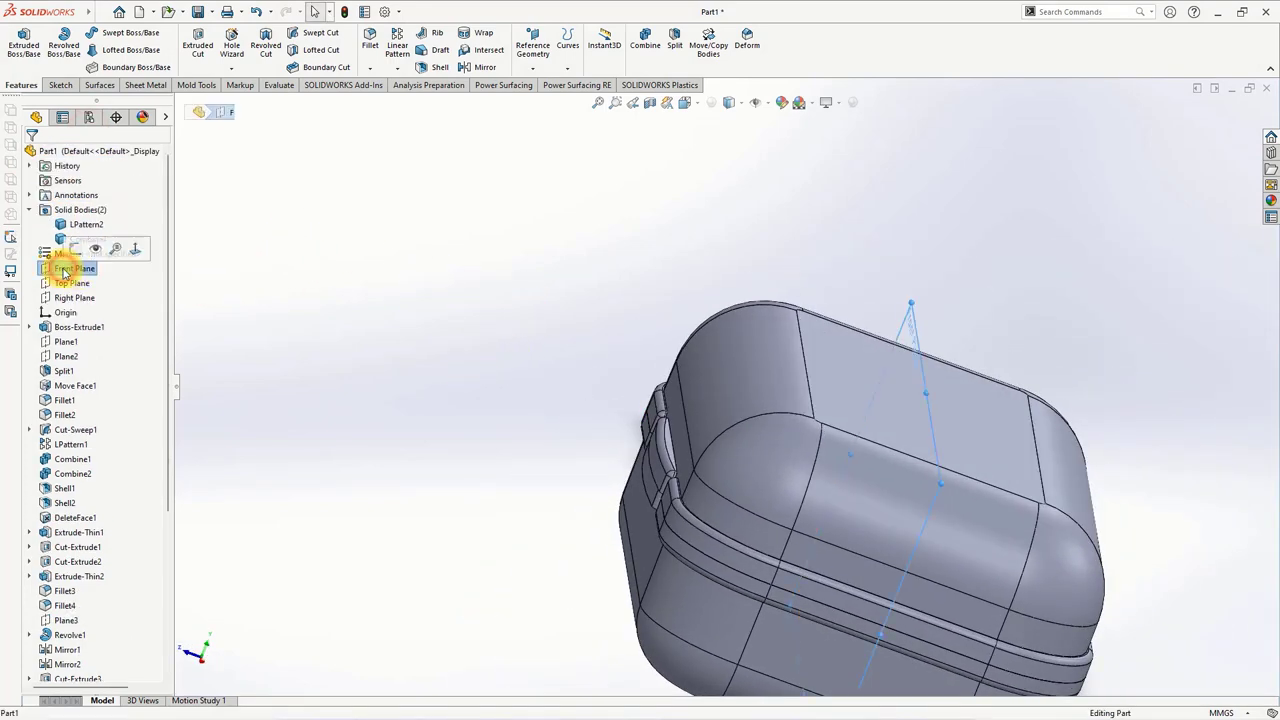
- Start a Right Plane sketch, return to shaded display, and hide the upper case body
left_click(60, 297)
left_click(64, 277)
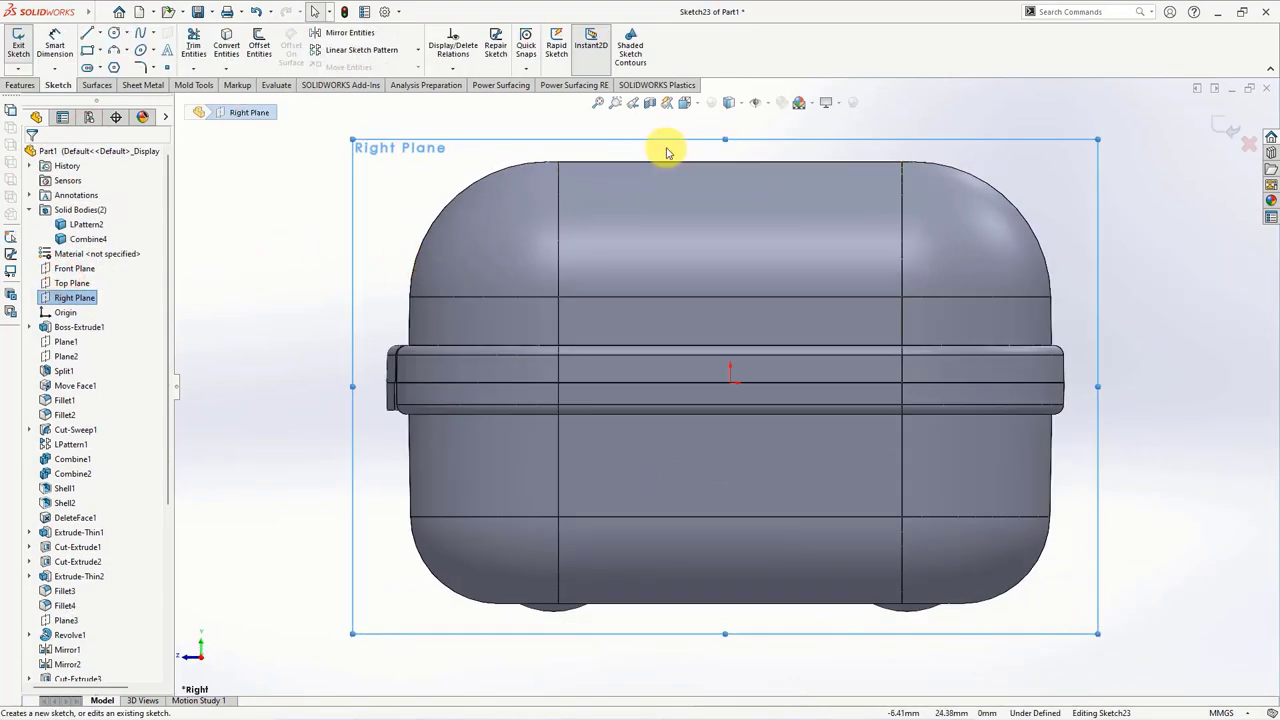
left_click(730, 105)
left_click(729, 194)
scroll(423, 403, "down", 3)
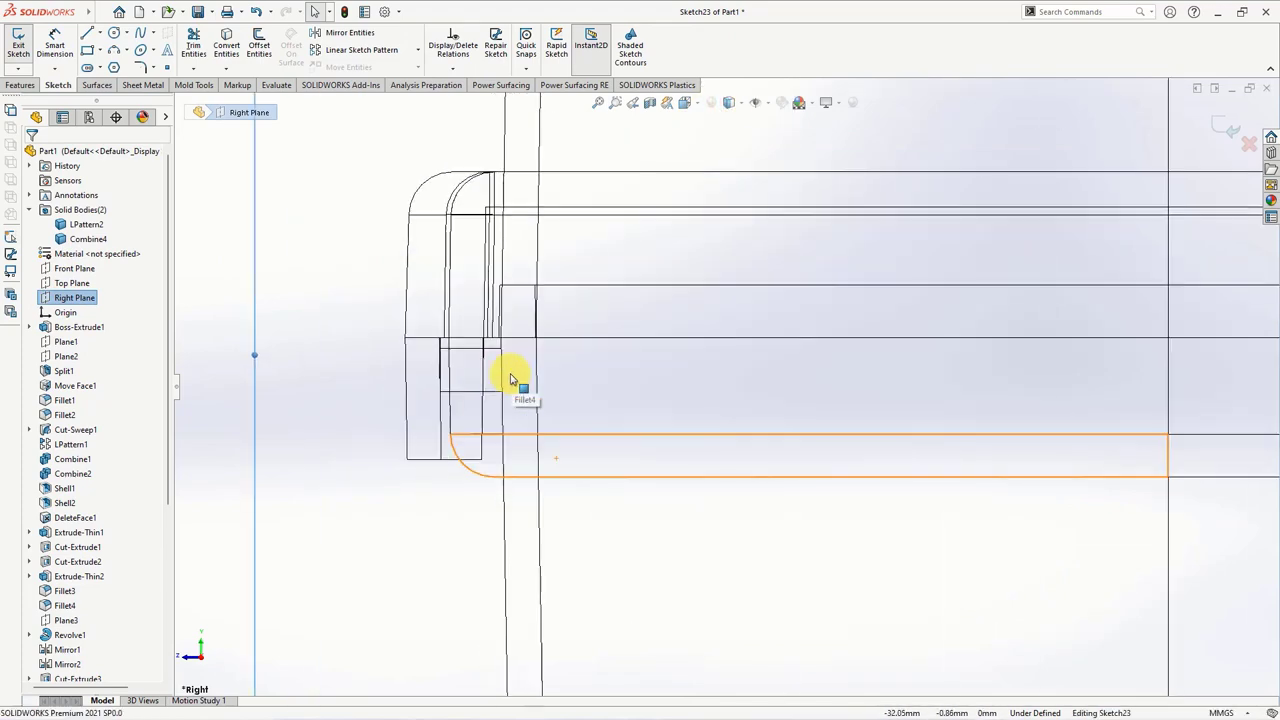
scroll(509, 376, "down", 3)
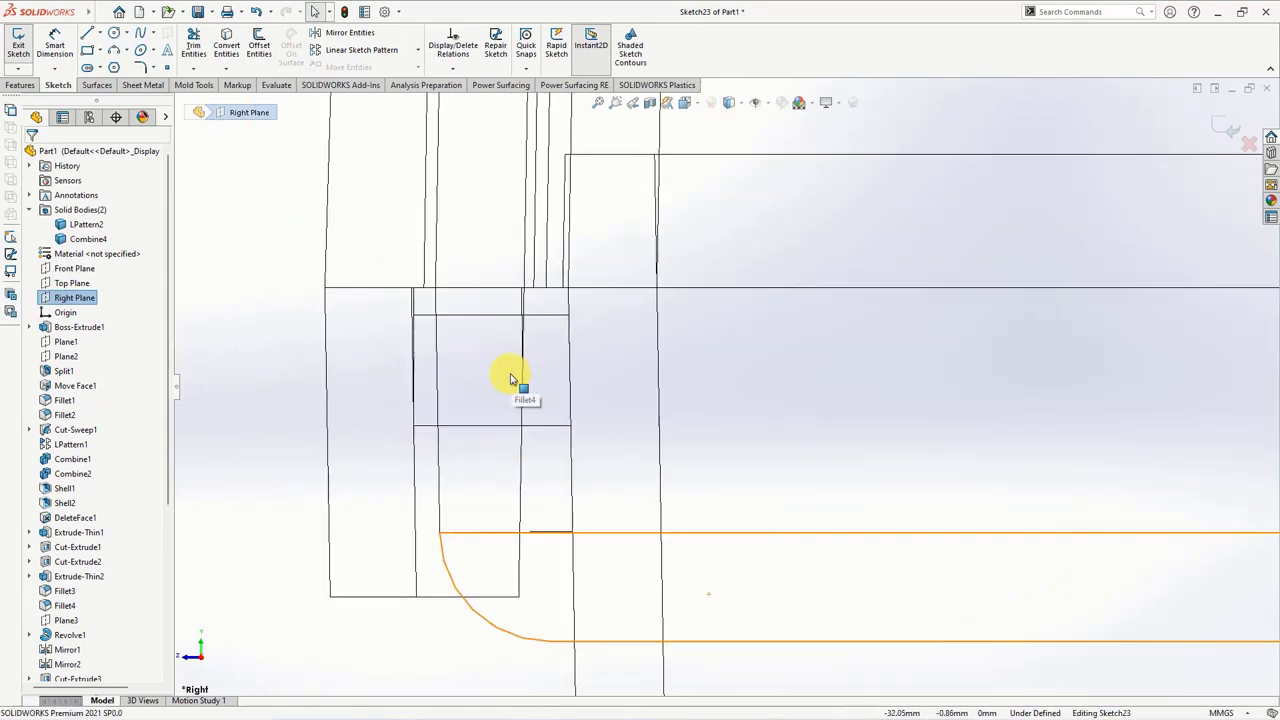
left_click(650, 103)
left_click(31, 157)
scroll(703, 143, "down", 2)
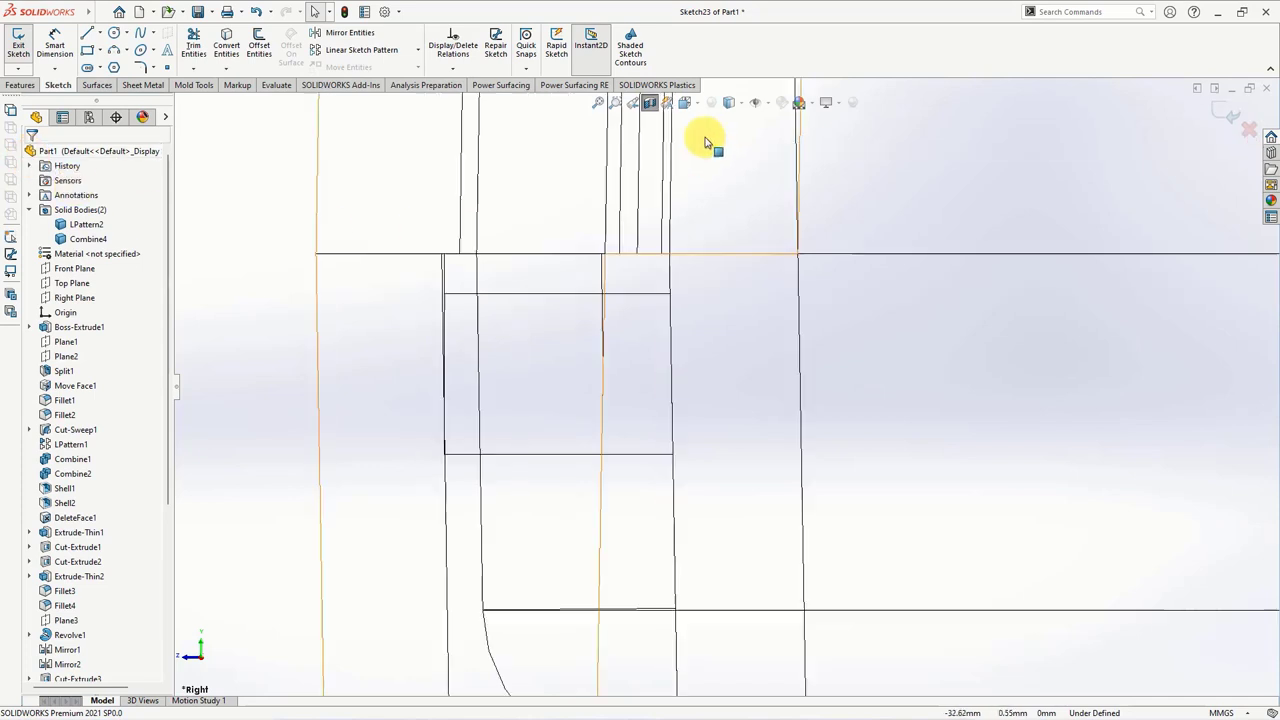
left_click(728, 104)
left_click(729, 127)
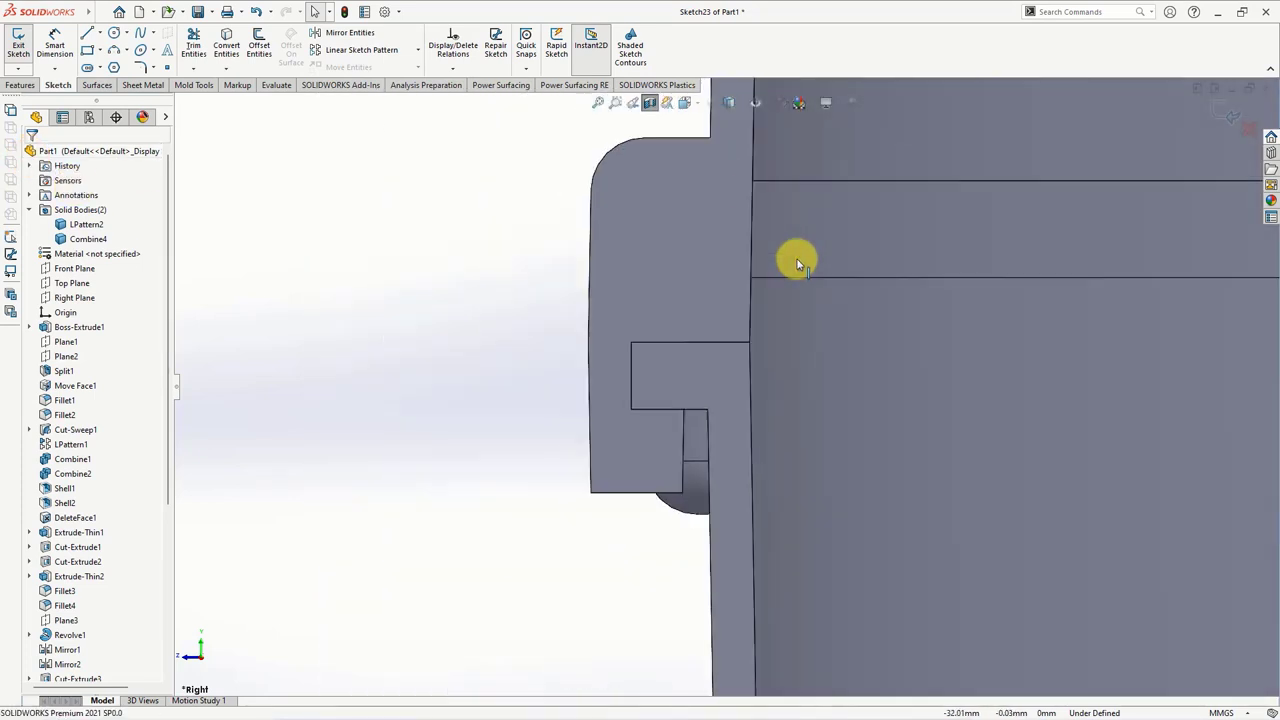
right_click(826, 158)
left_click(862, 379)
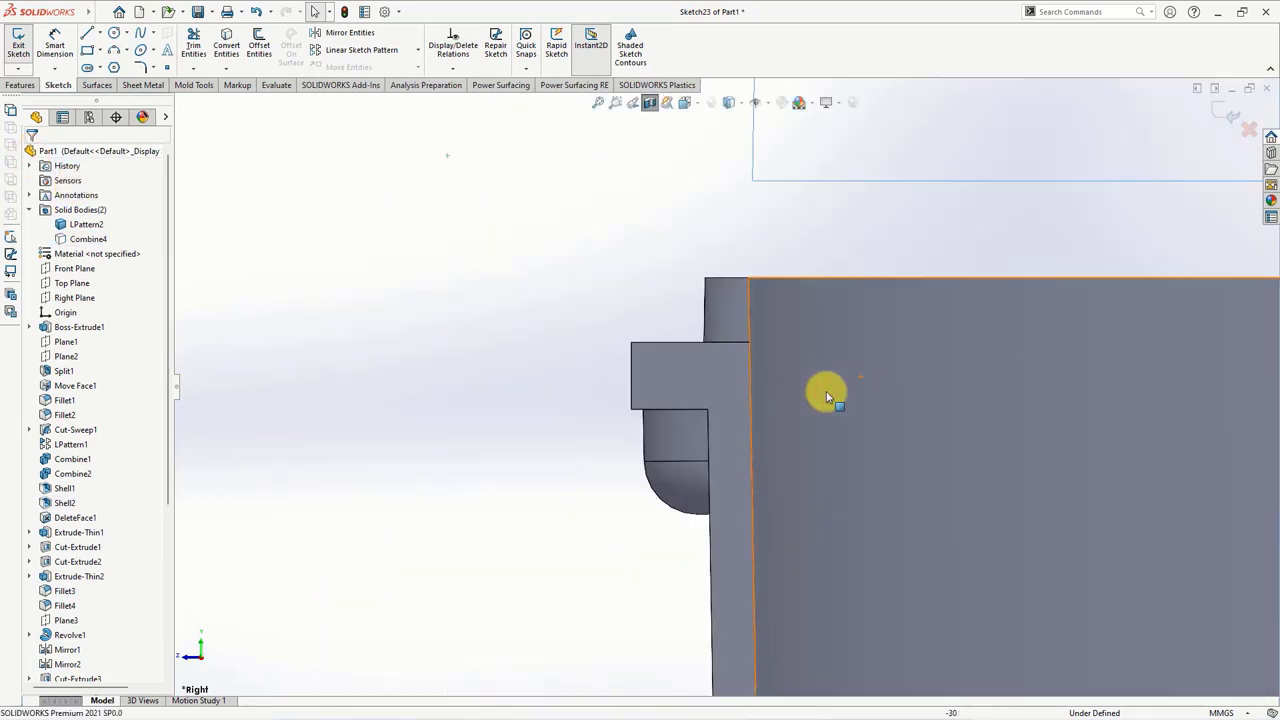
scroll(734, 394, "down", 2)
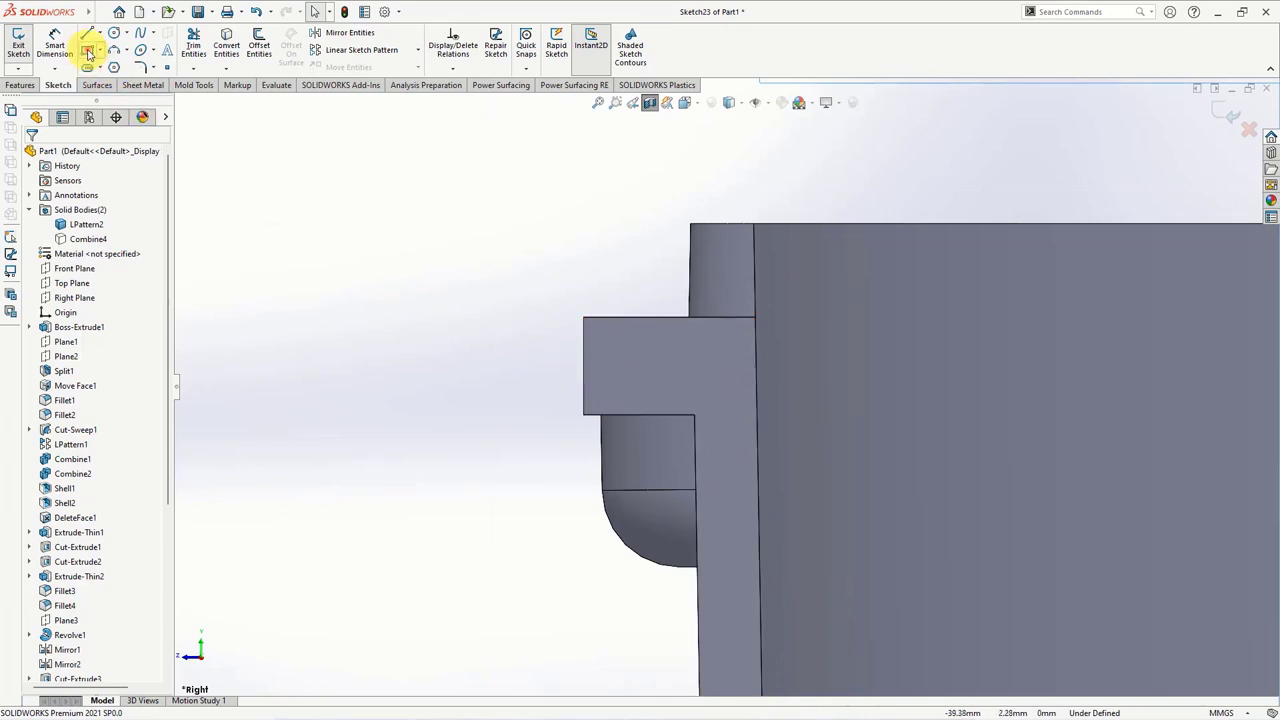
- Draw a corner rectangle over the latch lip, then show Combine4 again
left_click(88, 52)
left_click(583, 318)
left_click(694, 414)
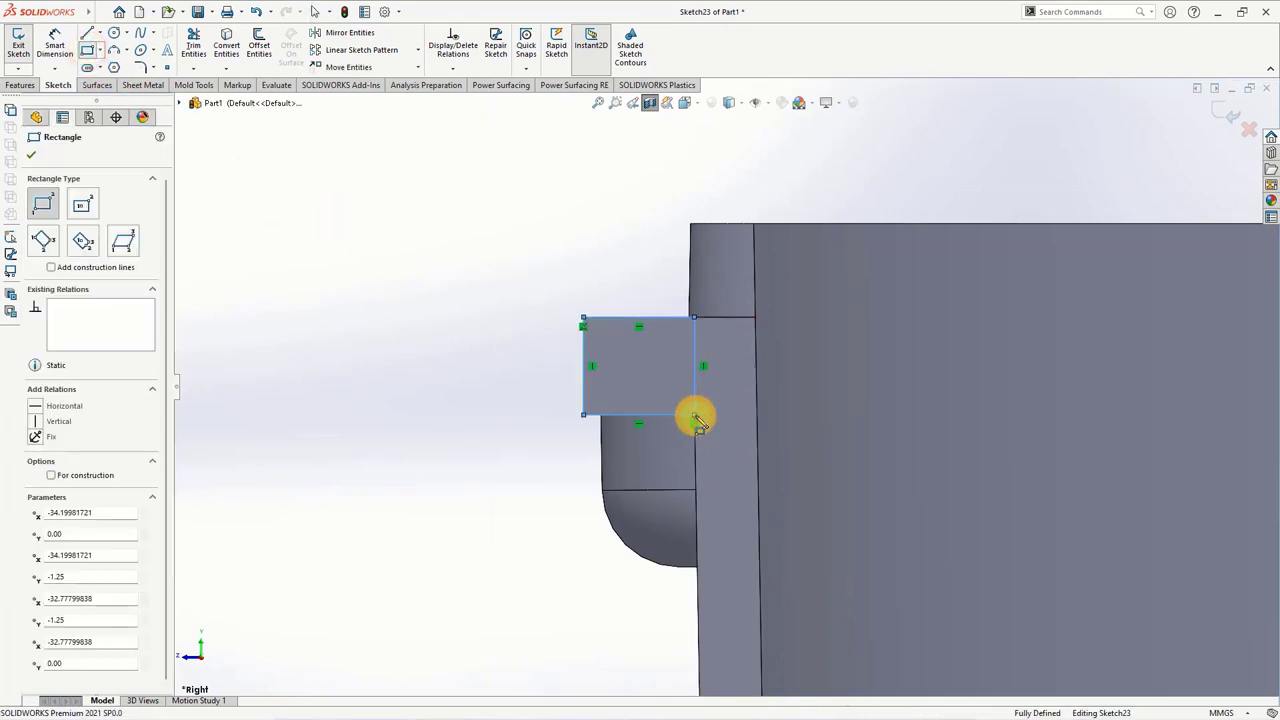
right_click(694, 416)
left_click(716, 428)
scroll(651, 386, "up", 2)
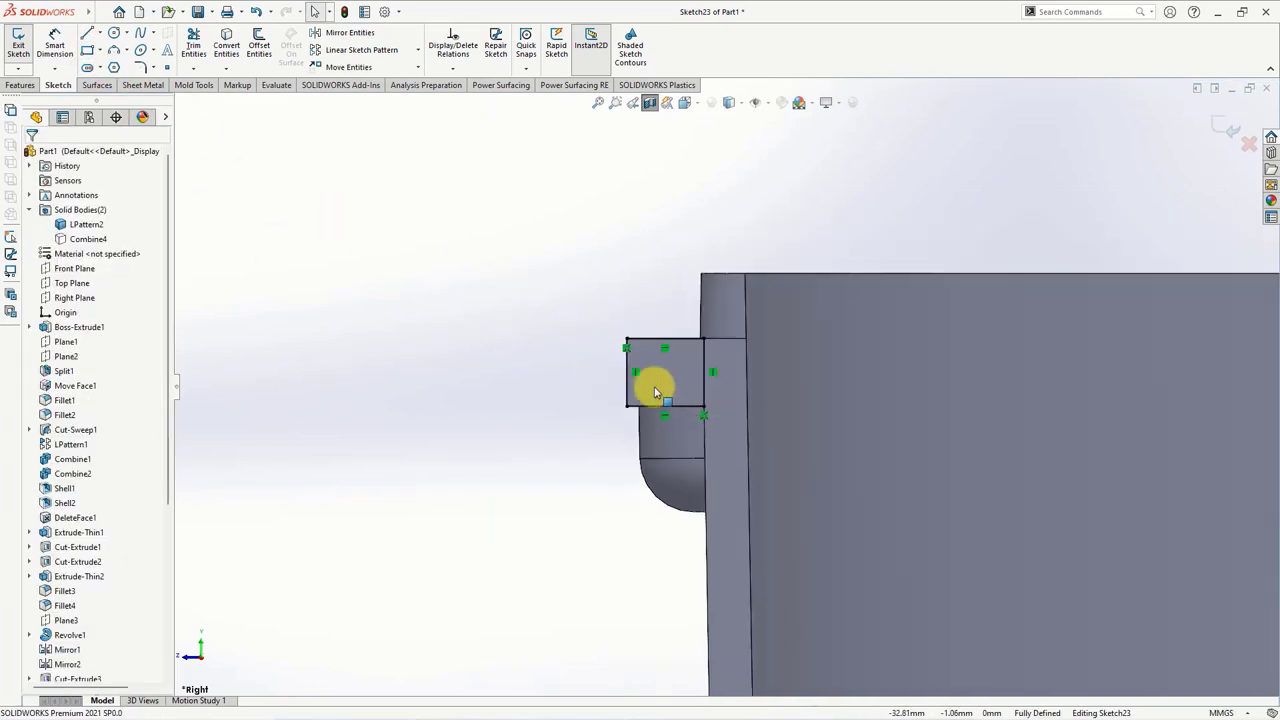
left_click(88, 239)
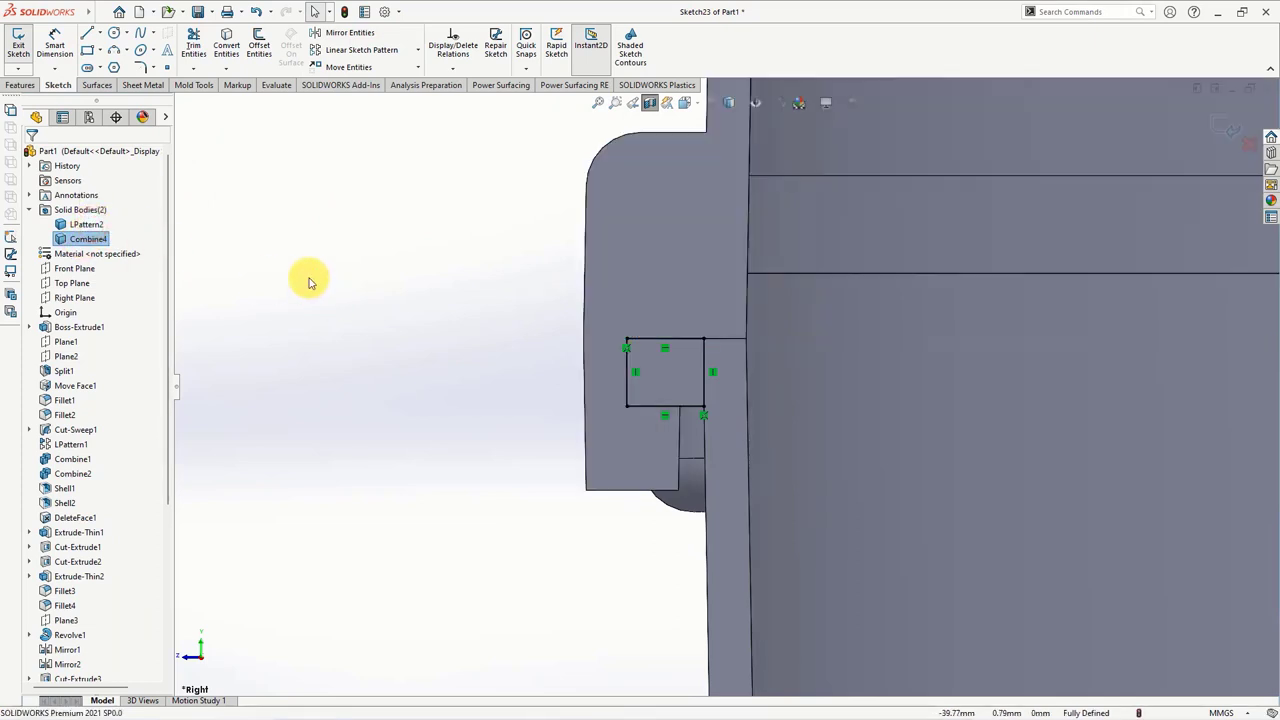
left_click(17, 86)
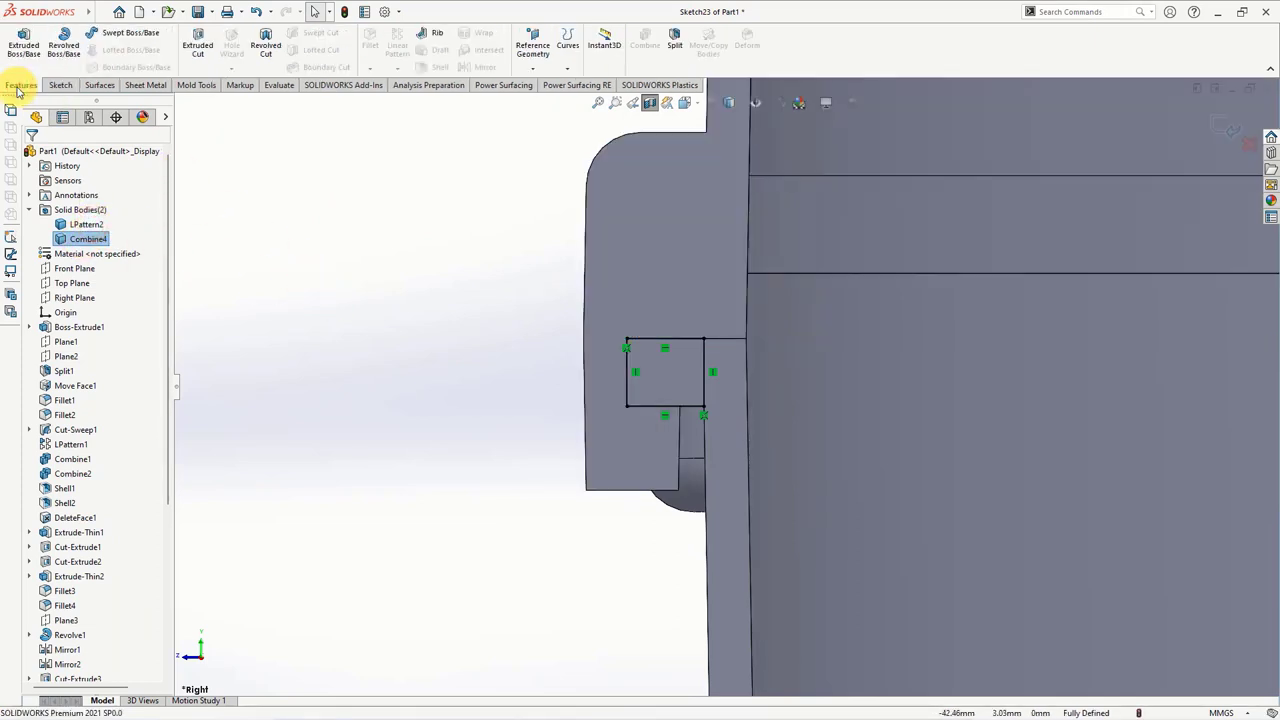
- Cut the rectangle 20 mm mid-plane through only the Combine4 body to notch the latch
left_click(199, 46)
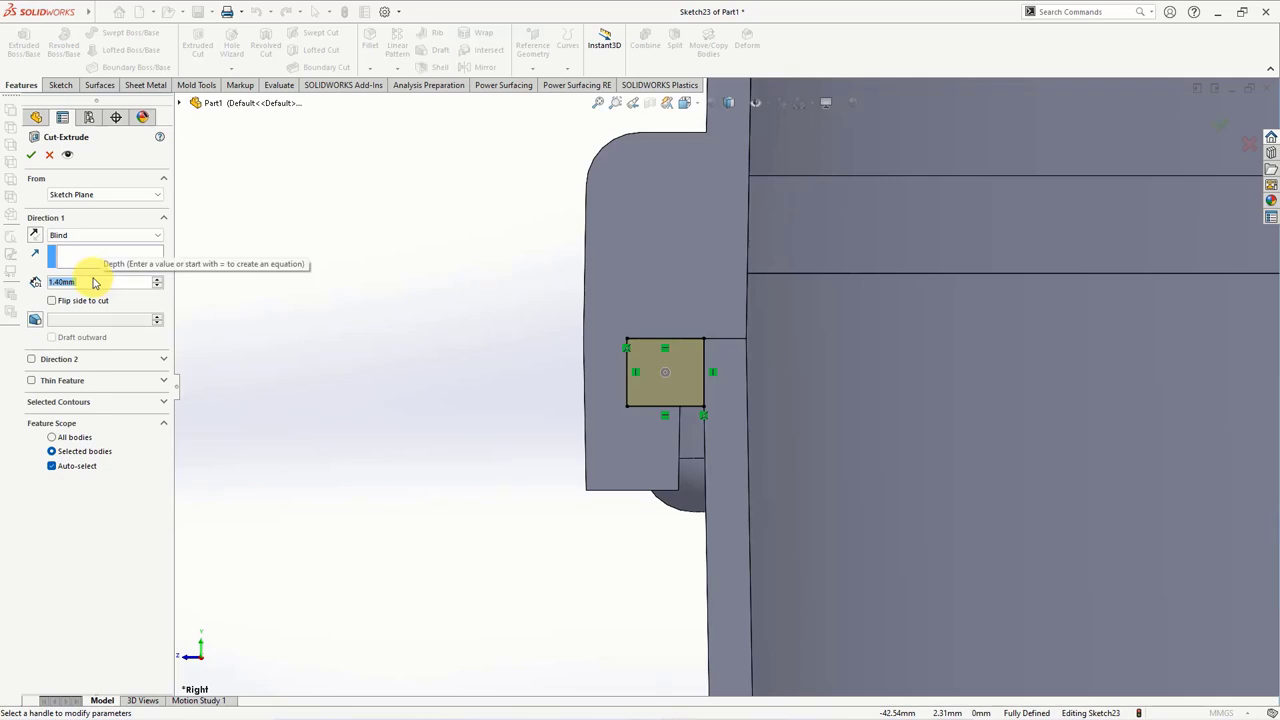
type("20")
key("Return")
left_click(100, 240)
left_click(70, 303)
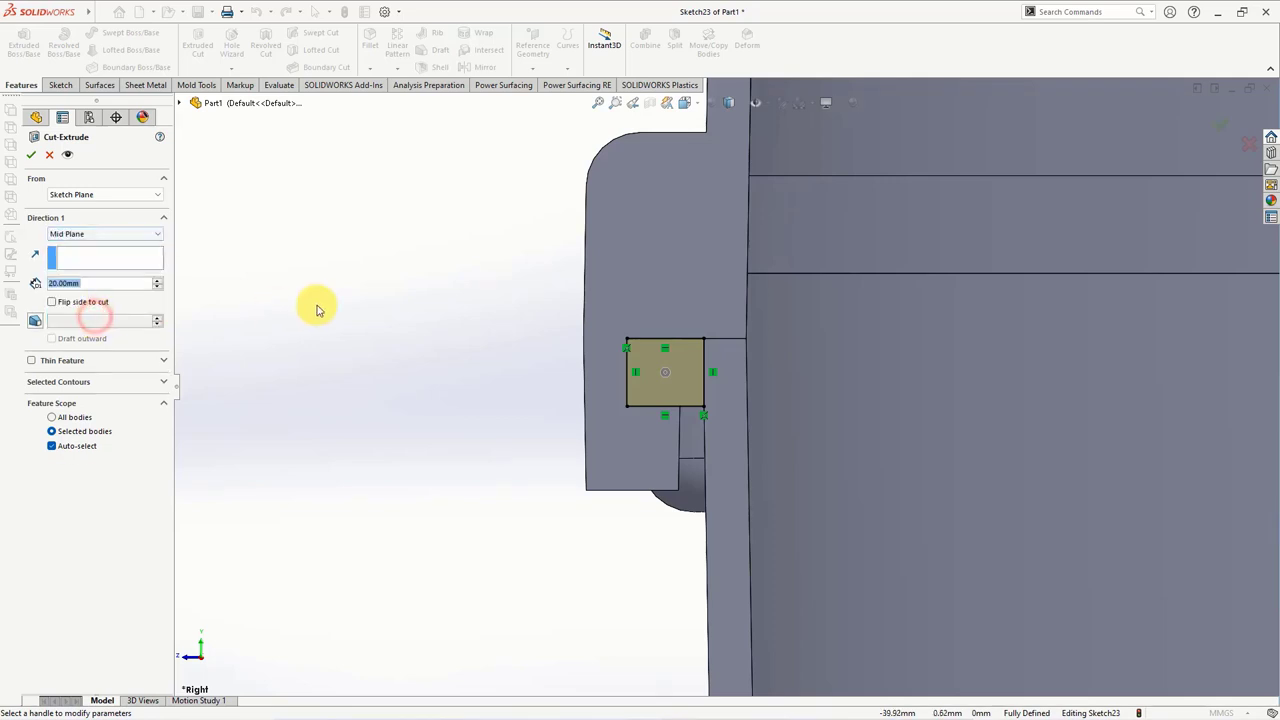
middle_click_drag(314, 306, 486, 259)
left_click(52, 446)
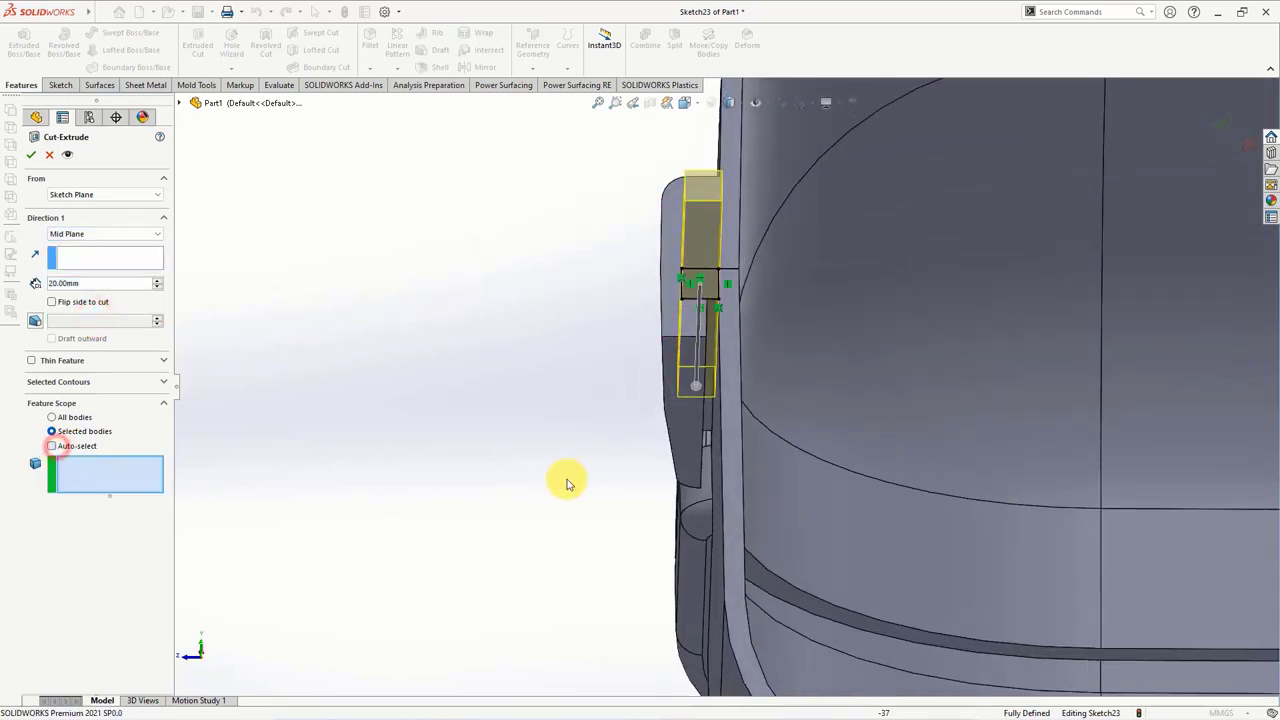
middle_click_drag(688, 437, 704, 375)
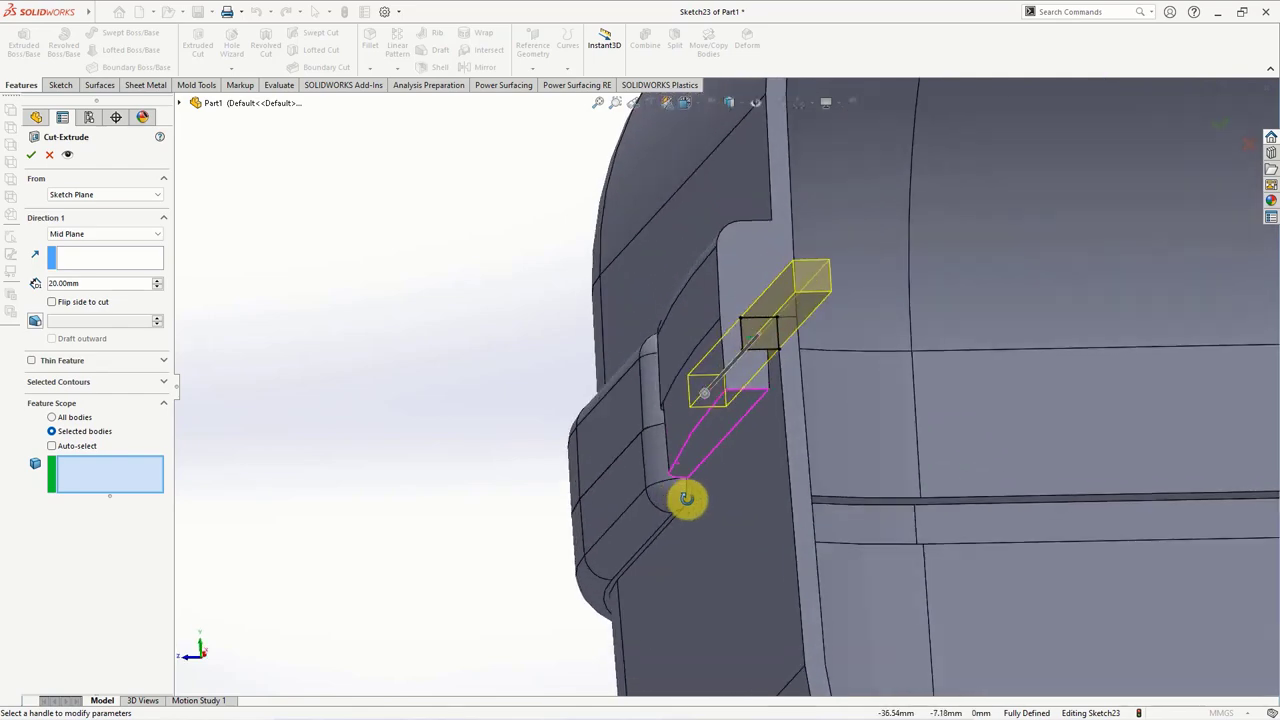
left_click(705, 372)
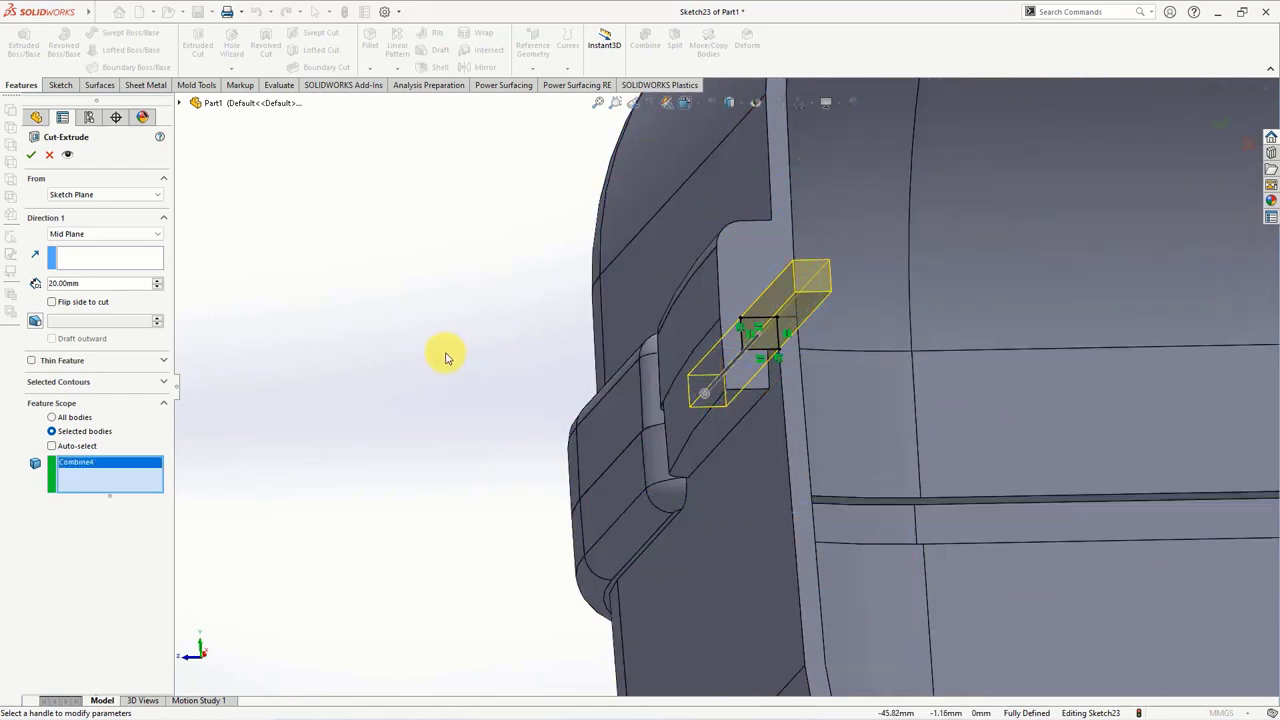
left_click(30, 158)
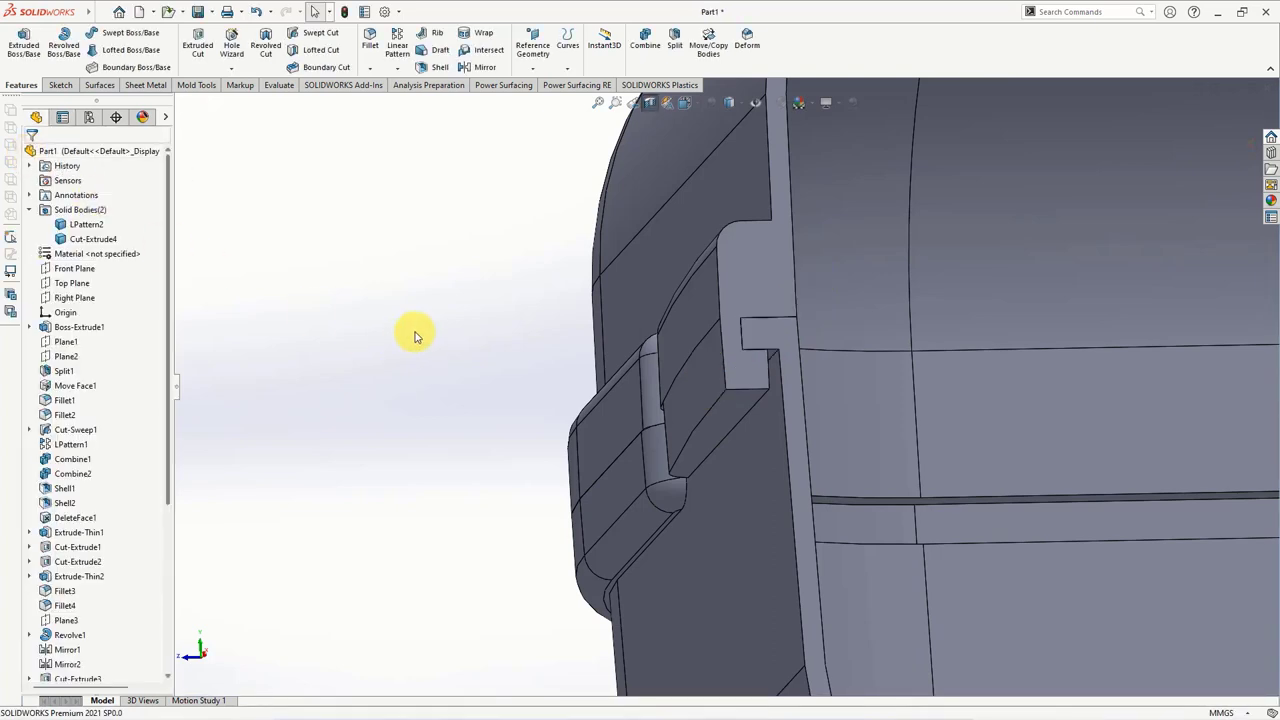
left_click(195, 85)
left_click(287, 66)
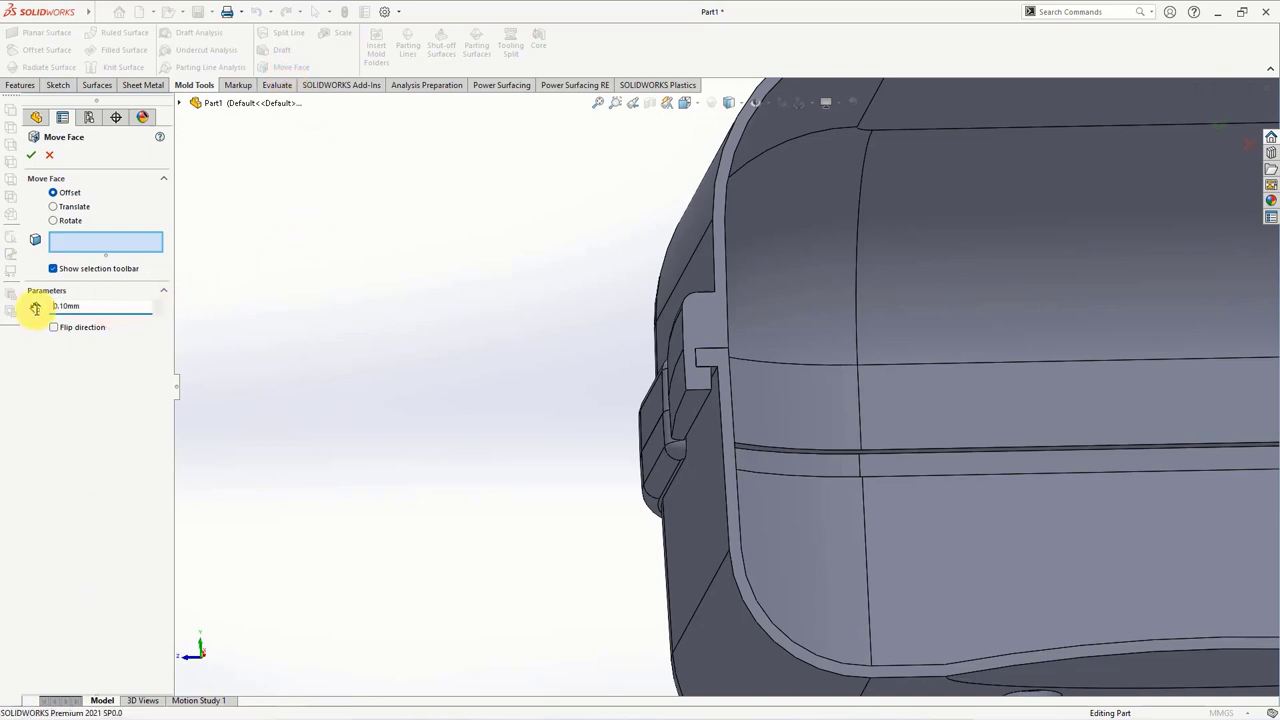
- Hide the upper body and select the notch block's top face for the 0.10 mm offset
scroll(577, 380, "down", 2)
scroll(577, 380, "down", 2)
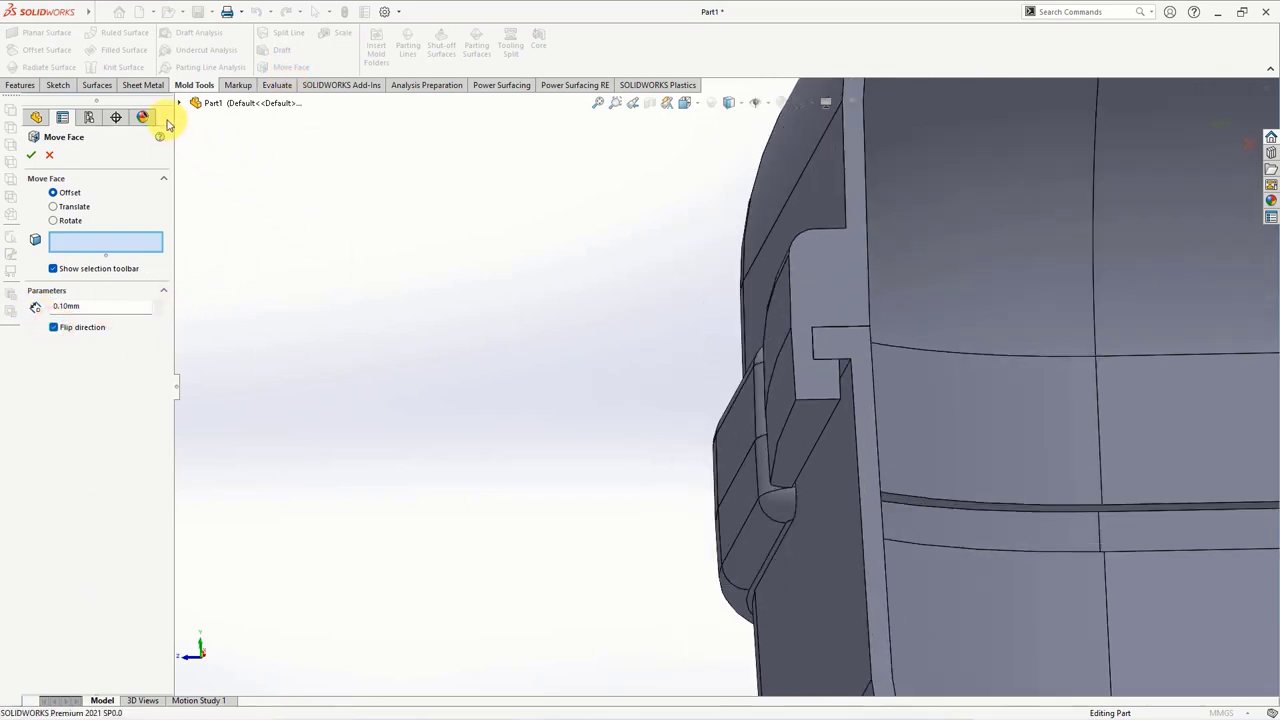
left_click(181, 105)
left_click(208, 162)
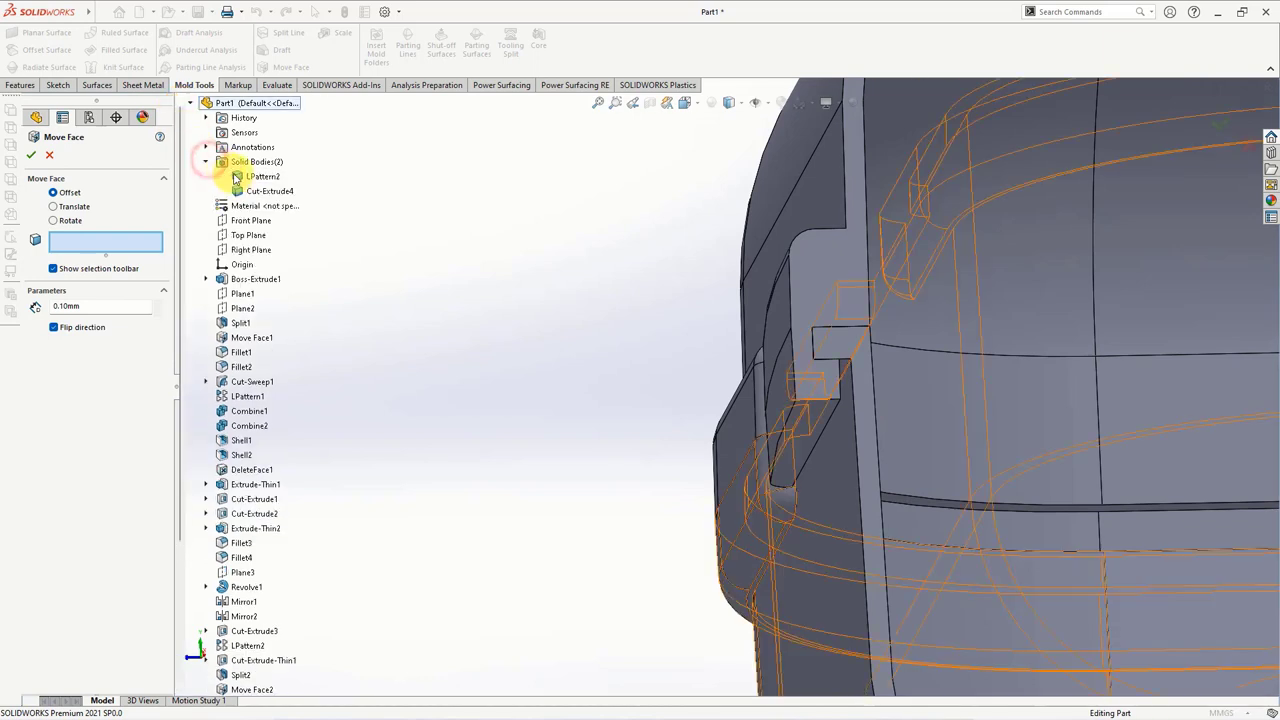
right_click(232, 177)
left_click(278, 193)
middle_click_drag(512, 326, 558, 532)
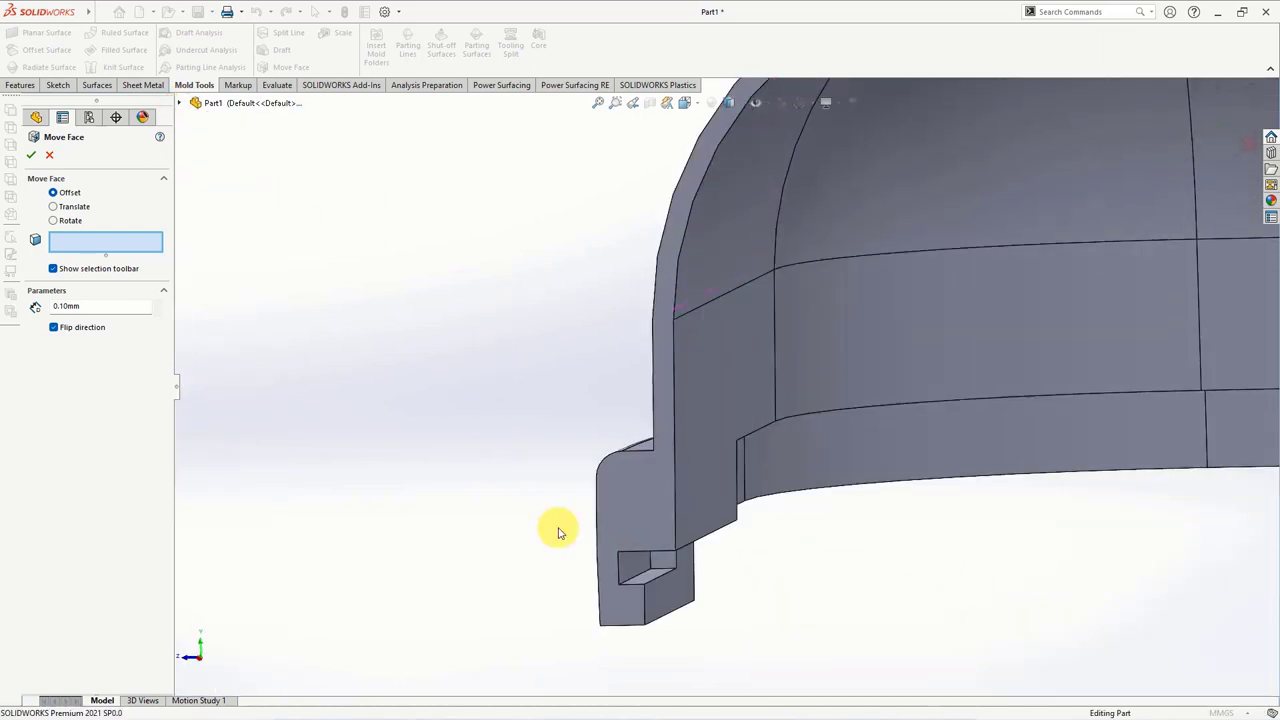
left_click(645, 581)
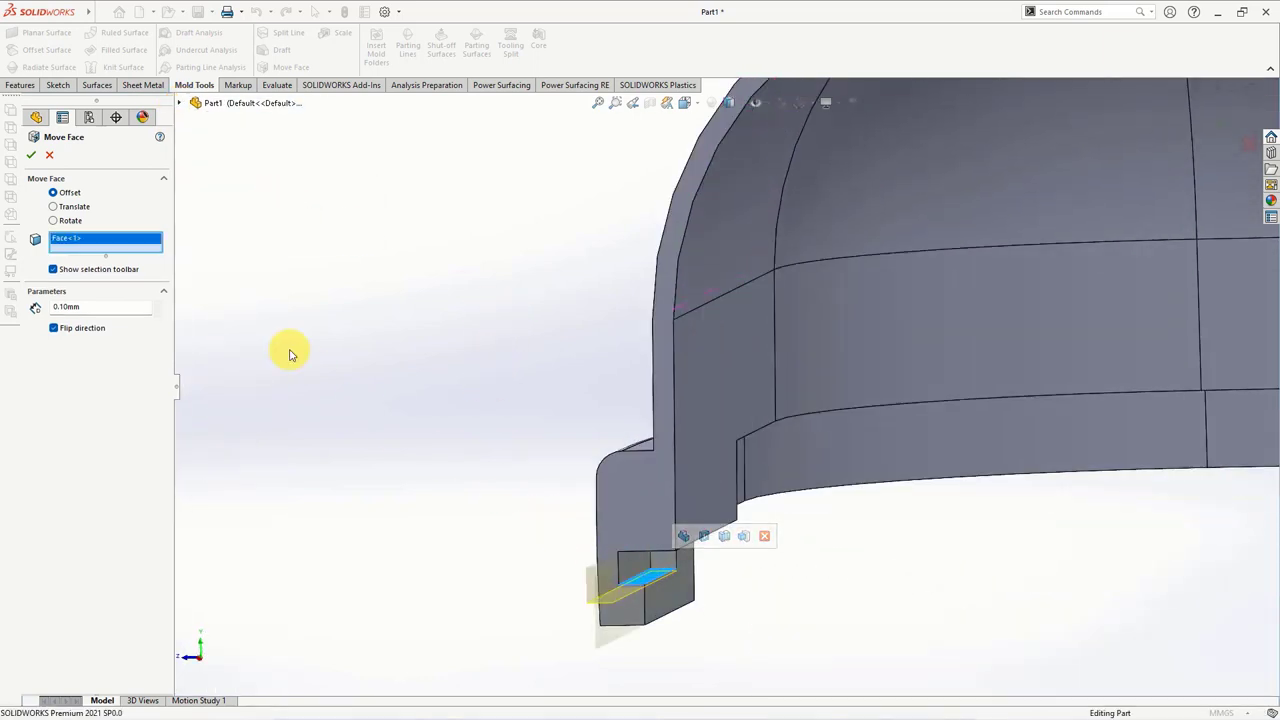
- Add the notch face and apply the 0.10 mm clearance offset to both faces
left_click(179, 103)
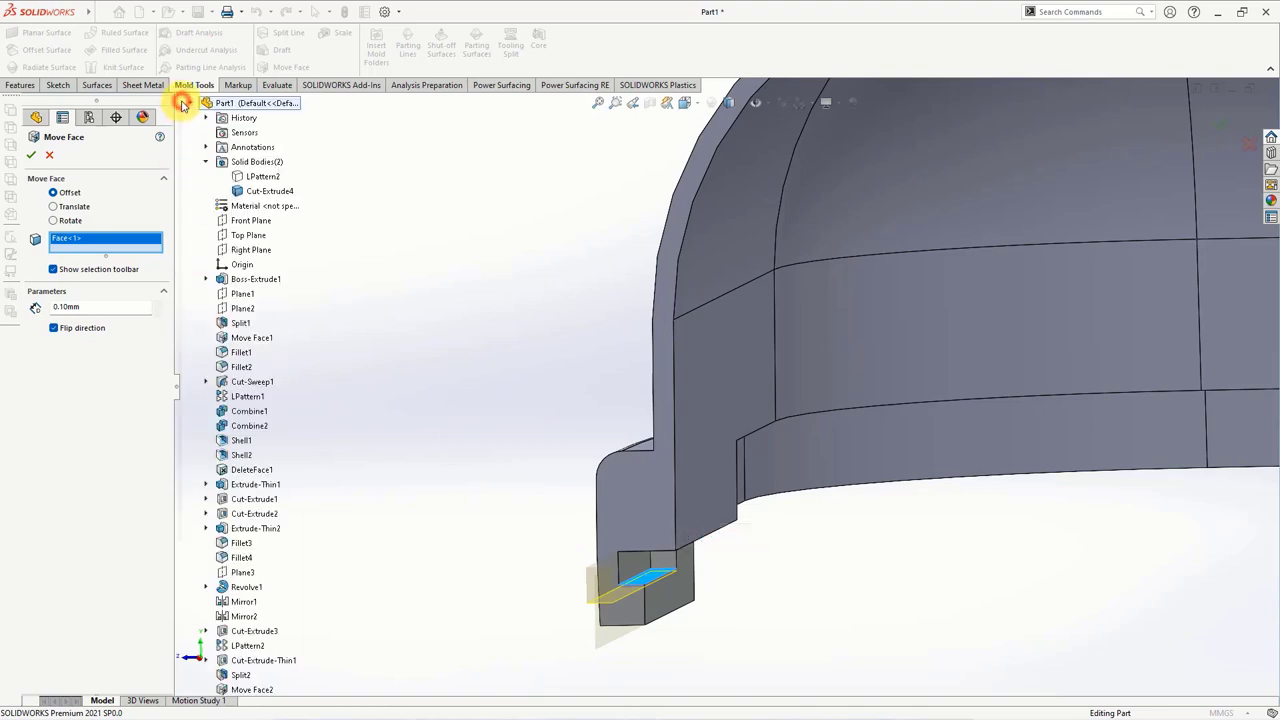
right_click(246, 174)
left_click(279, 201)
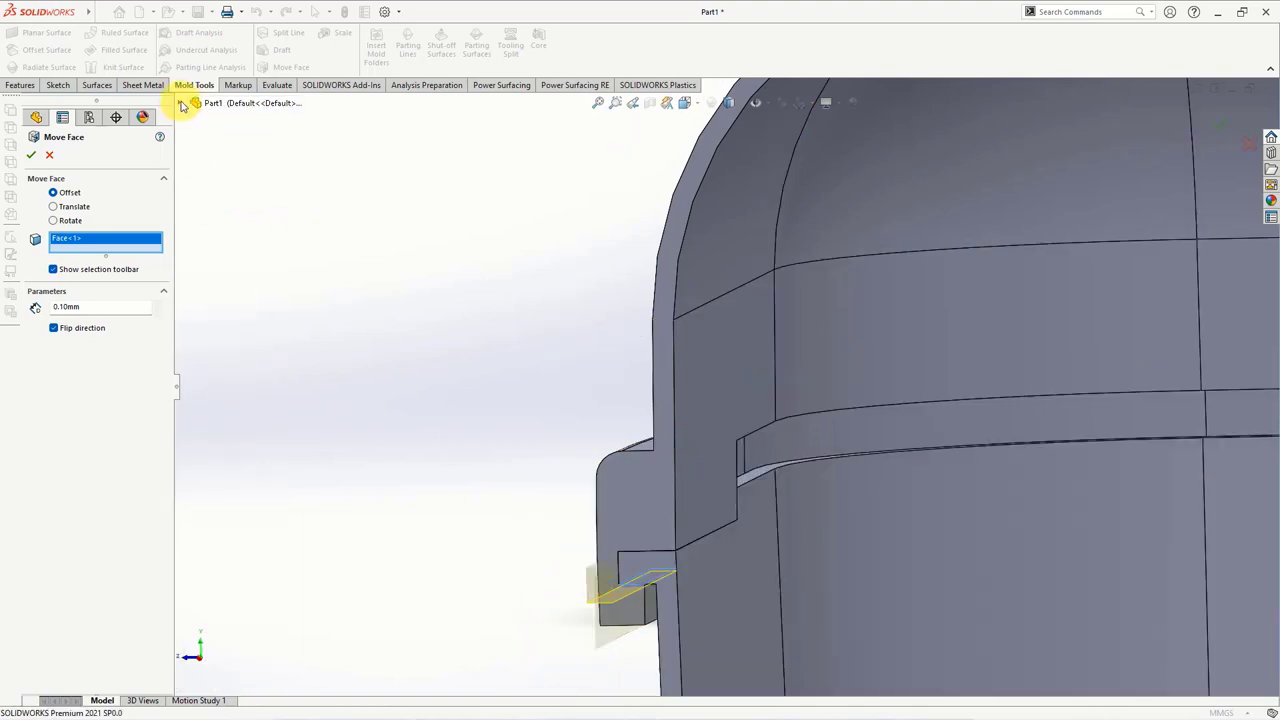
left_click(180, 104)
right_click(232, 176)
left_click(258, 203)
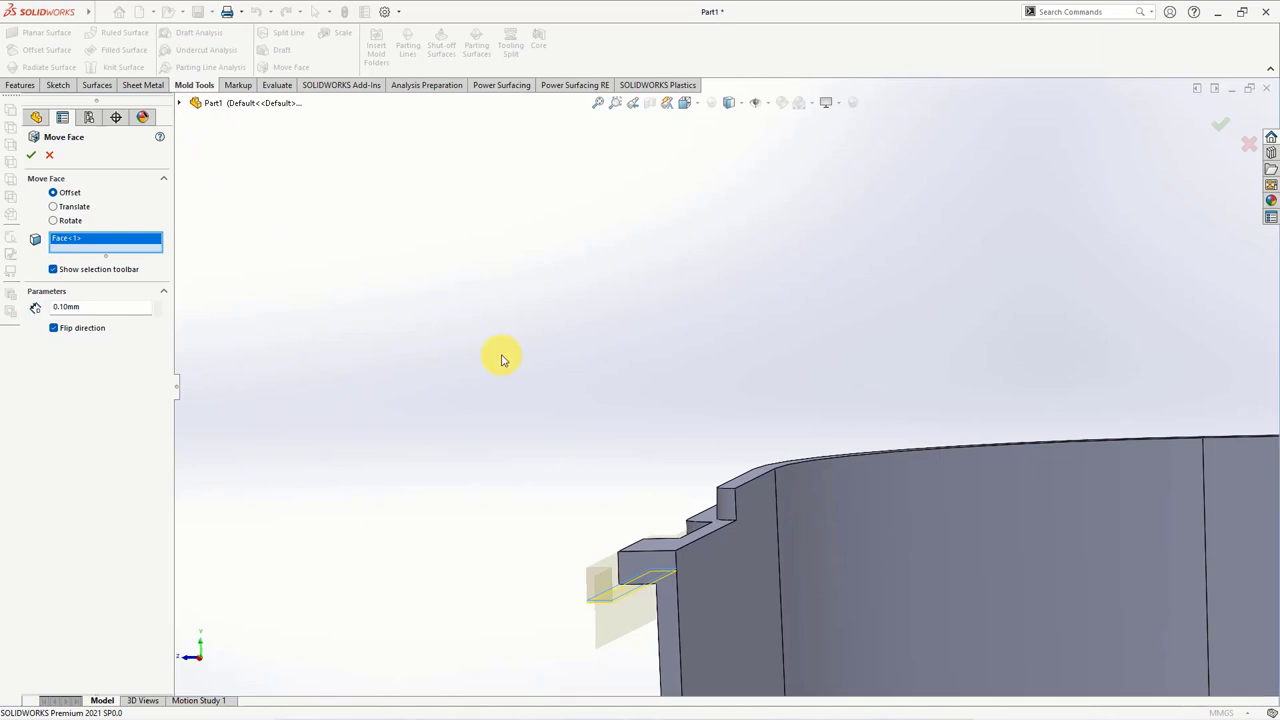
mouse_move(503, 360)
middle_mouse_down()
mouse_move(523, 357)
mouse_move(647, 561)
middle_mouse_up()
left_click(647, 561)
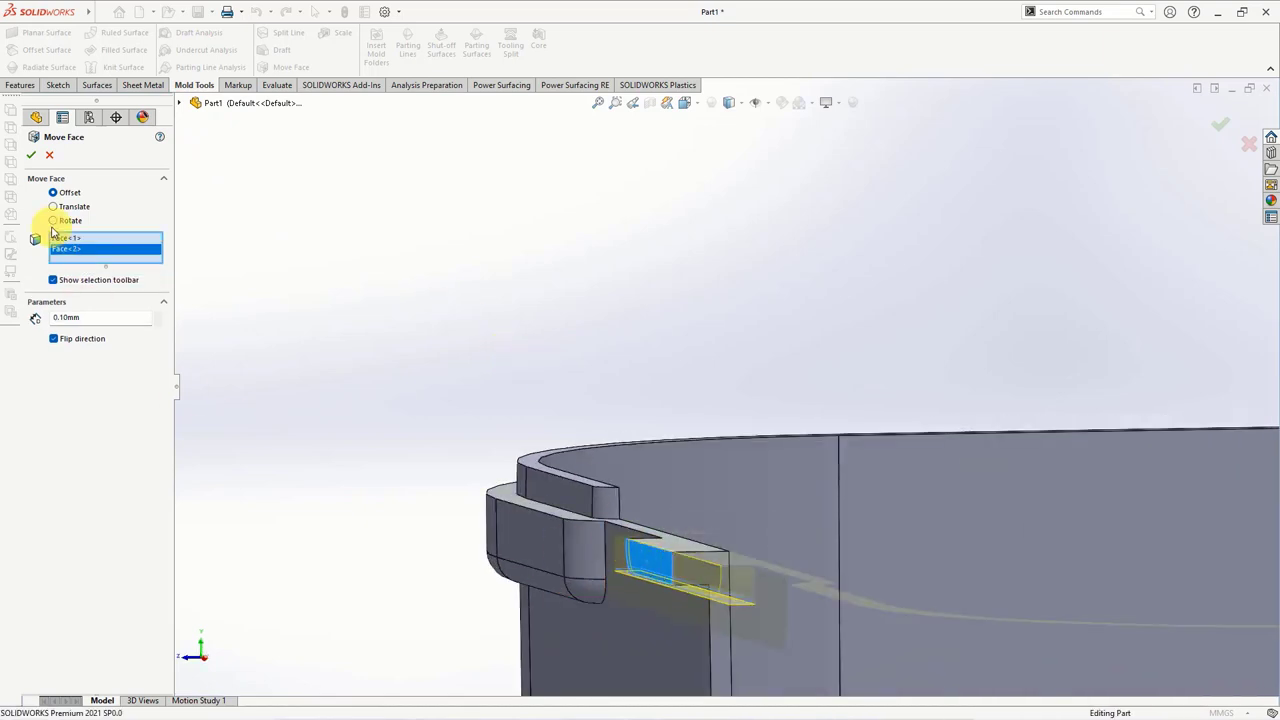
left_click(31, 155)
middle_click_drag(410, 305, 428, 289)
- Show the hidden upper body again and orbit to an oblique view of the notch tabs
left_click(103, 240)
left_click(303, 283)
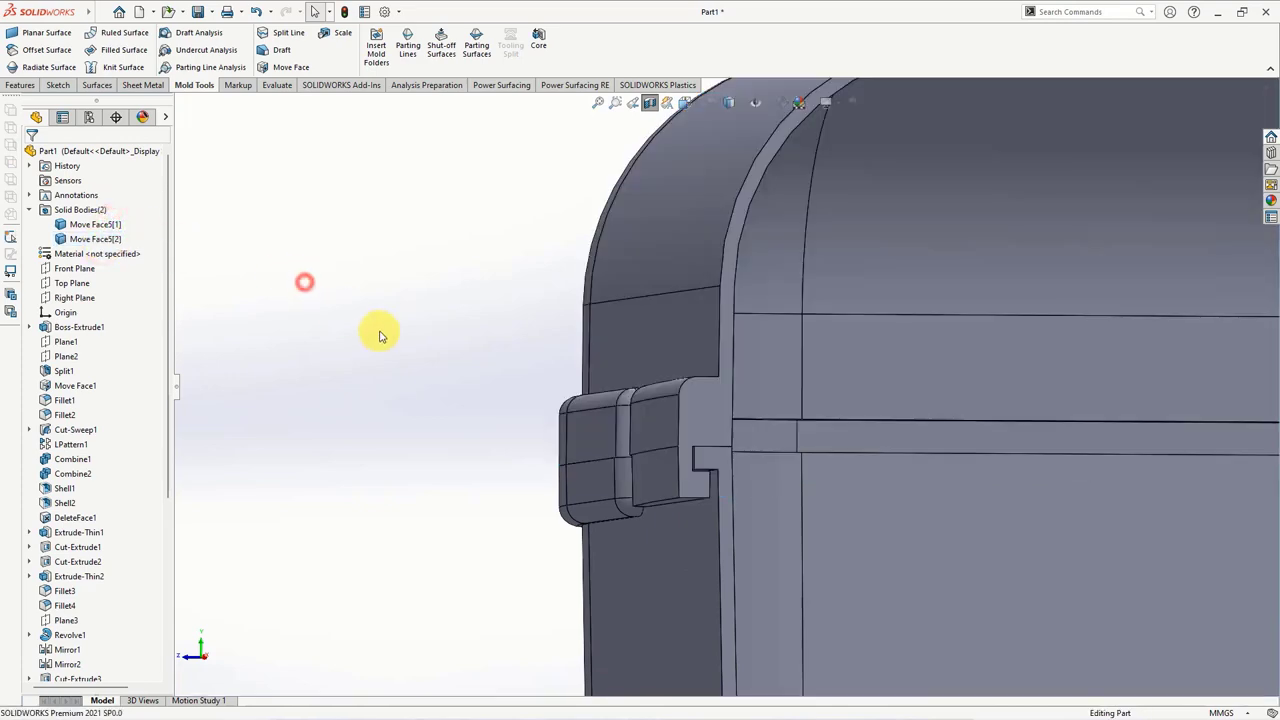
middle_click_drag(374, 331, 553, 484)
scroll(658, 468, "down", 3)
mouse_move(658, 468)
middle_mouse_down()
mouse_move(649, 114)
mouse_move(475, 240)
middle_mouse_up()
scroll(475, 240, "up", 5)
left_click(851, 420)
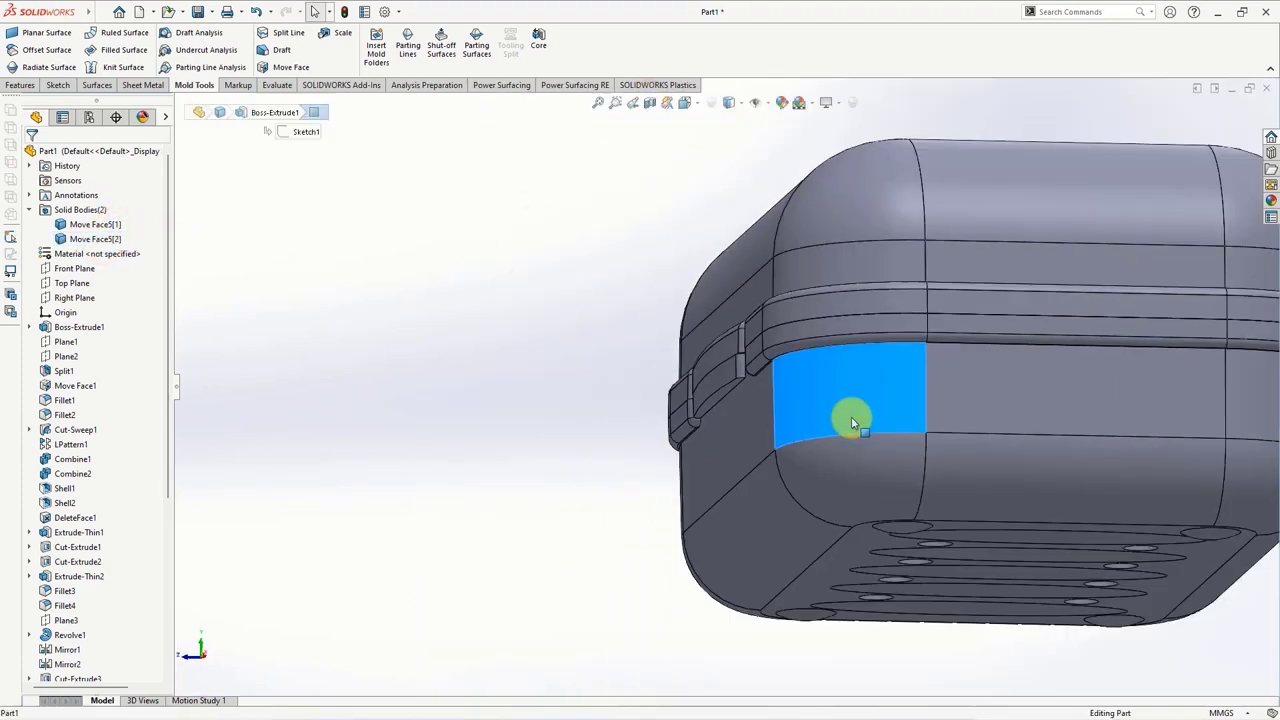
mouse_move(538, 310)
middle_mouse_down()
mouse_move(561, 352)
mouse_move(500, 243)
mouse_move(609, 386)
mouse_move(548, 293)
middle_mouse_up()
- Apply a 1 mm fillet to the four notch edges along the case side
left_click(28, 84)
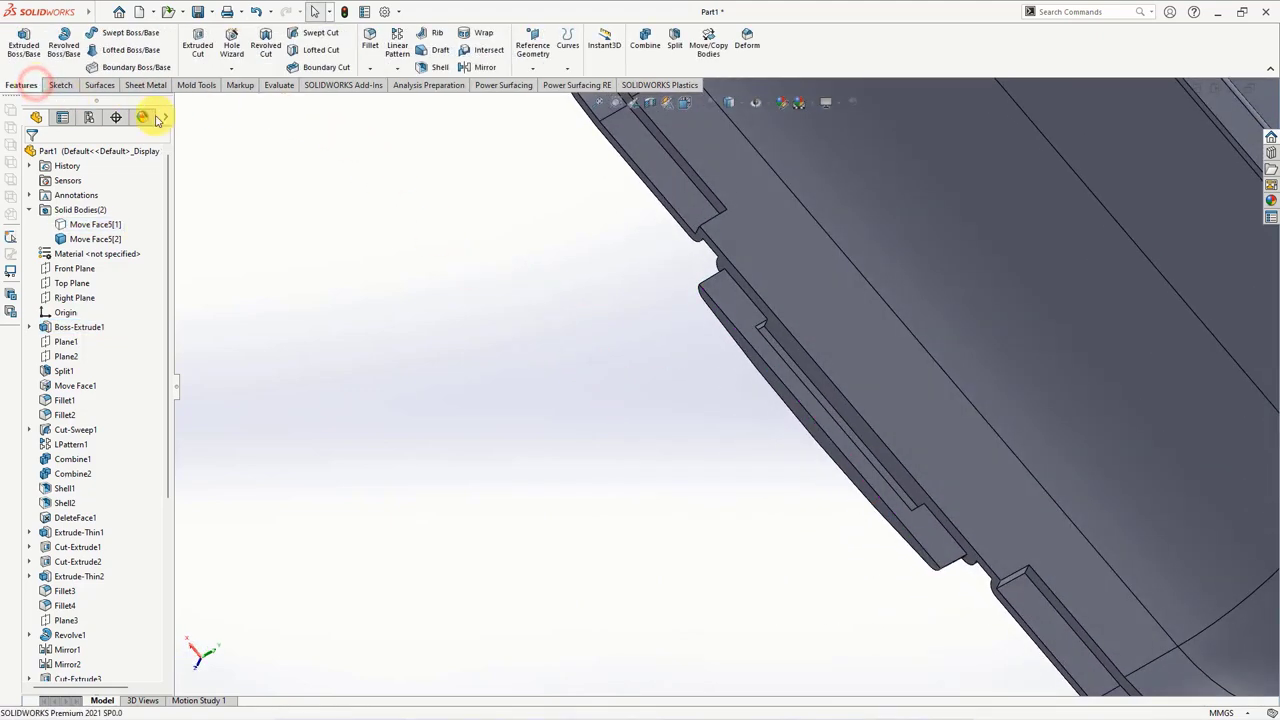
left_click(369, 50)
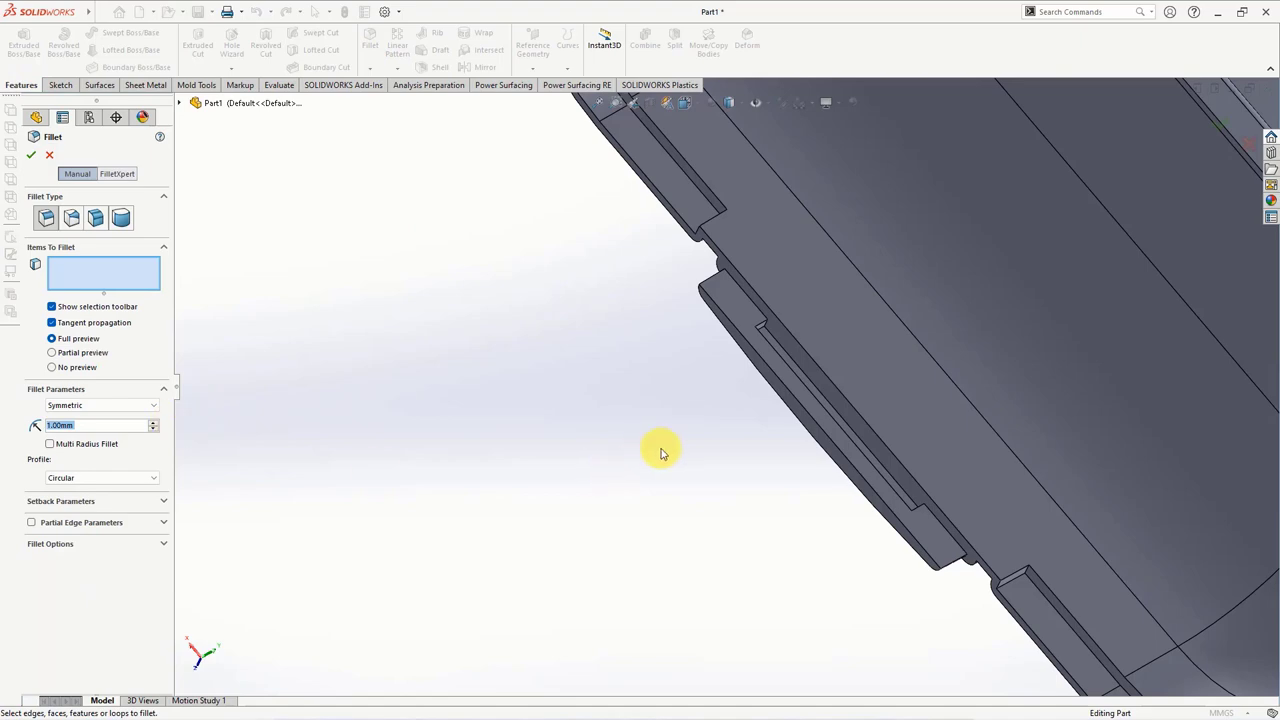
scroll(778, 340, "down", 3)
left_click(724, 304)
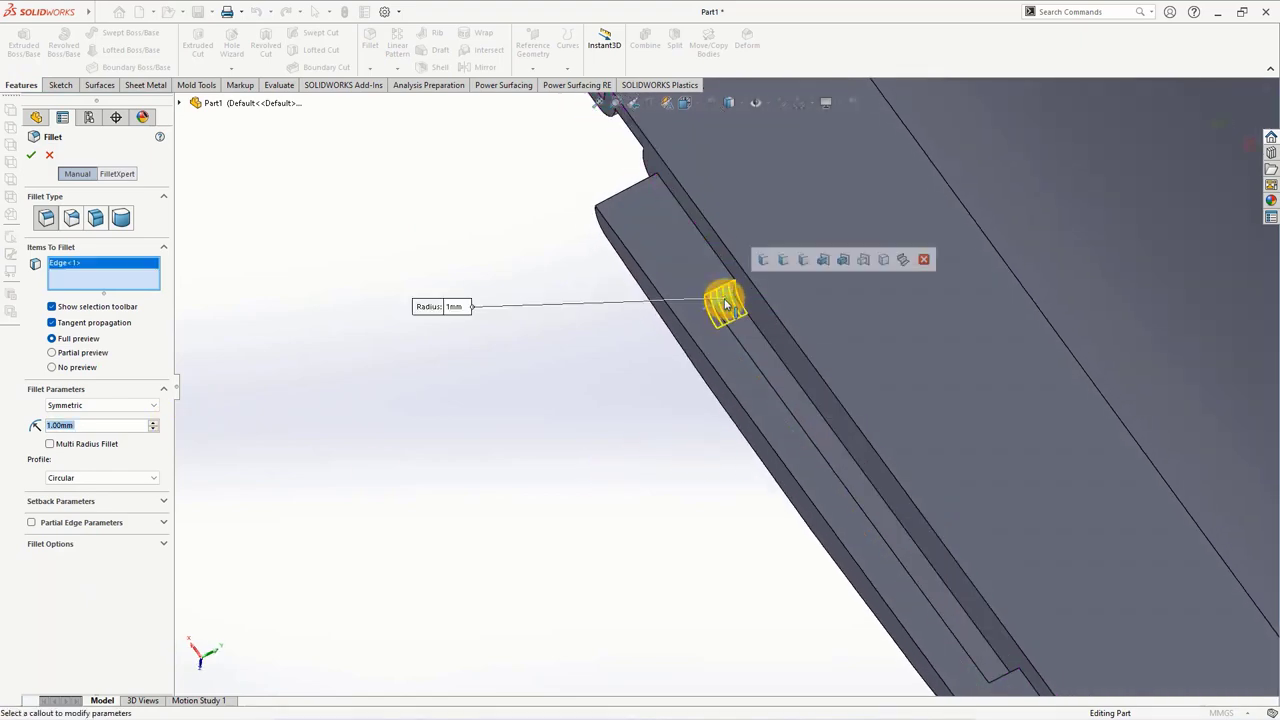
scroll(823, 523, "down", 2)
scroll(863, 513, "down", 2)
left_click(832, 480)
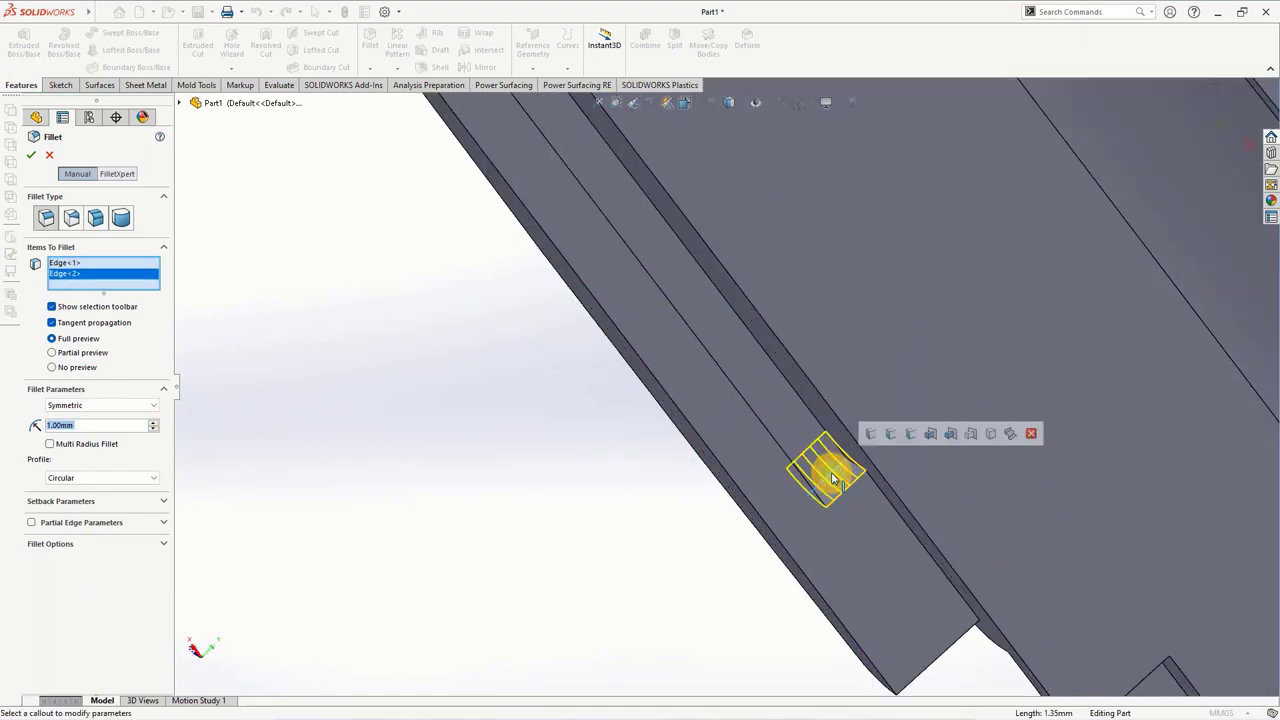
scroll(825, 470, "up", 2)
scroll(913, 505, "down", 2)
left_click(910, 502)
scroll(910, 502, "up", 3)
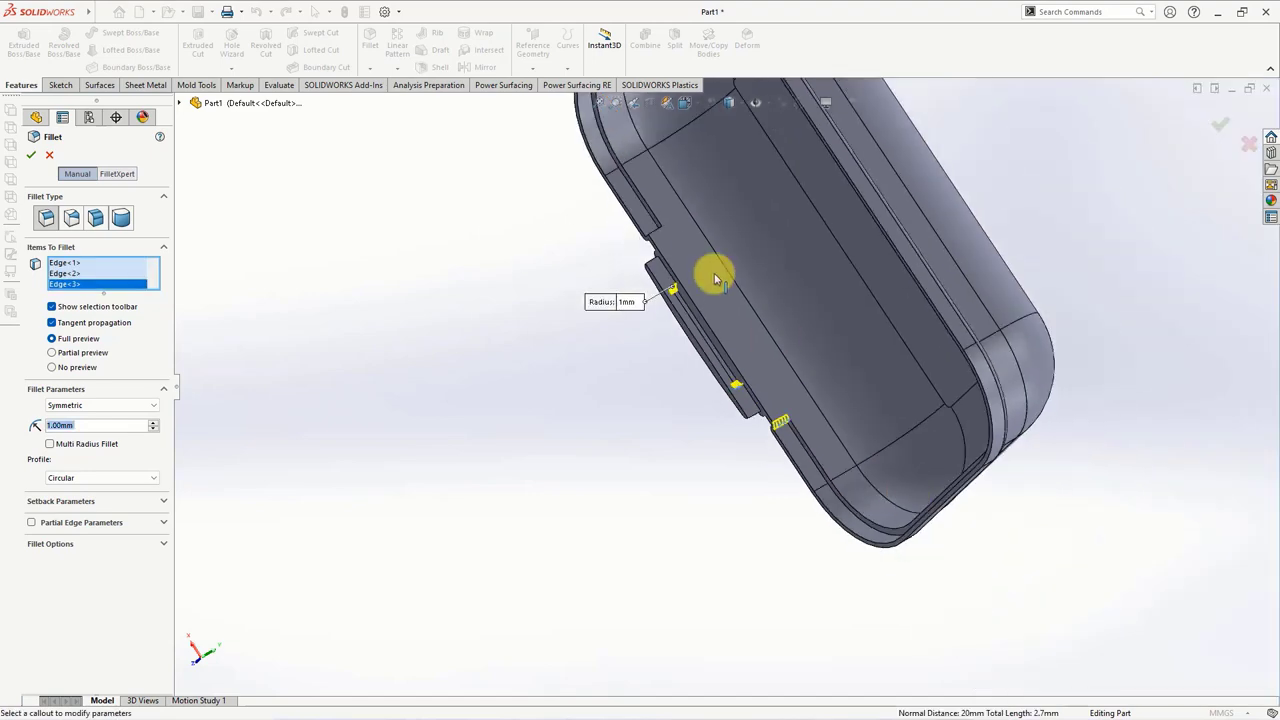
scroll(714, 271, "down", 2)
scroll(652, 271, "down", 1)
left_click(610, 228)
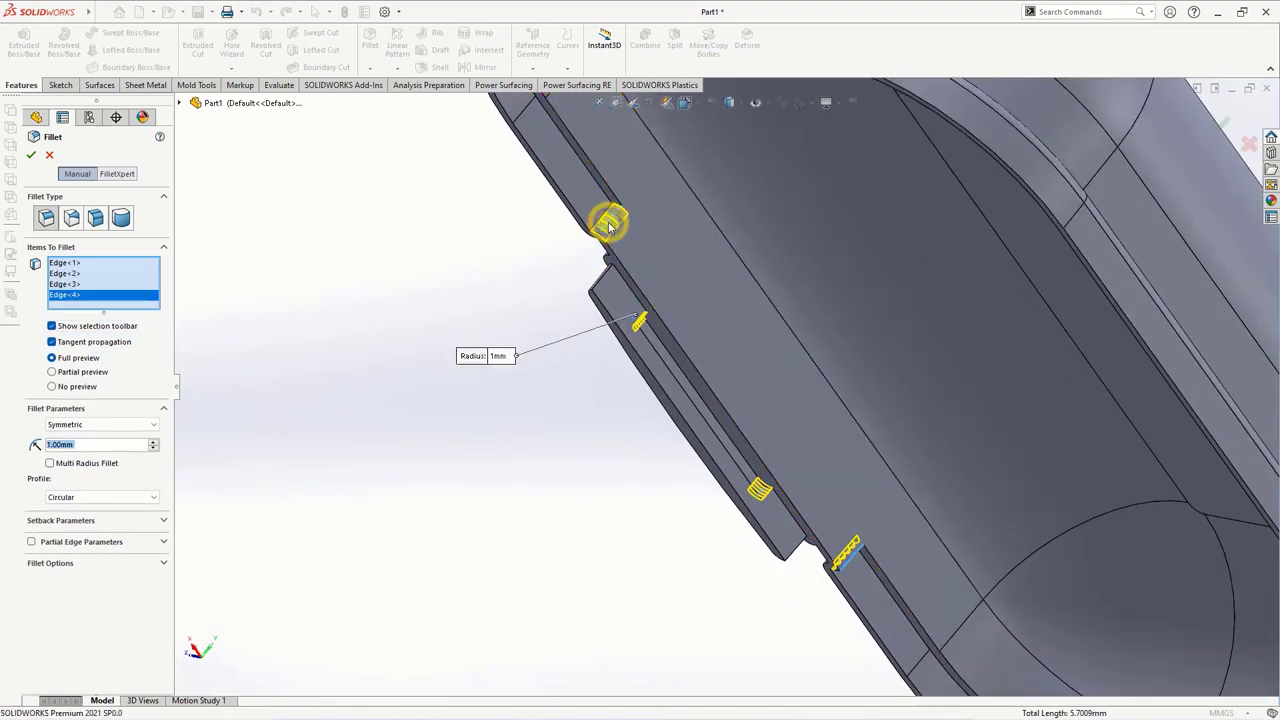
right_click(473, 315)
- Orbit the case upright and tilted to inspect the new fillets
scroll(471, 314, "up", 2)
middle_click_drag(543, 443, 580, 497)
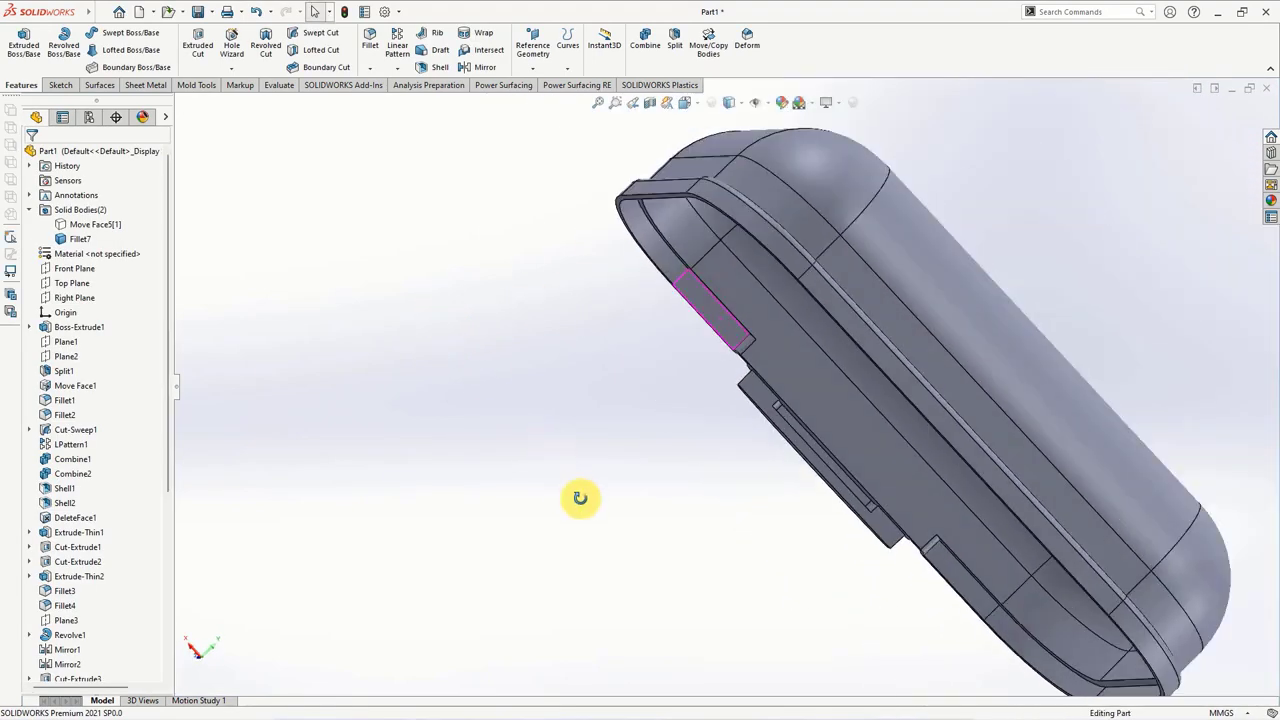
scroll(670, 437, "down", 3)
mouse_move(670, 437)
middle_mouse_down()
mouse_move(694, 357)
mouse_move(551, 429)
middle_mouse_up()
scroll(670, 481, "down", 3)
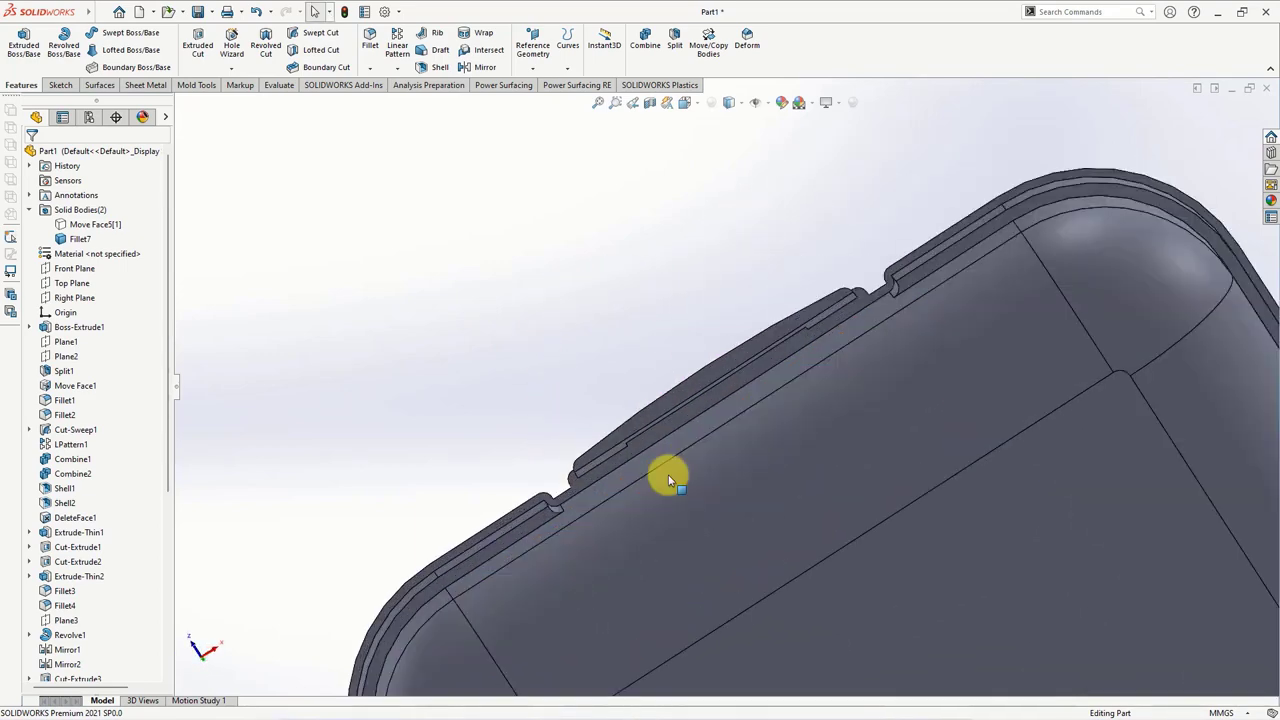
- Start a sketch on the case face and draw a short vertical line down from the top edge
left_click(647, 418)
left_click(705, 375)
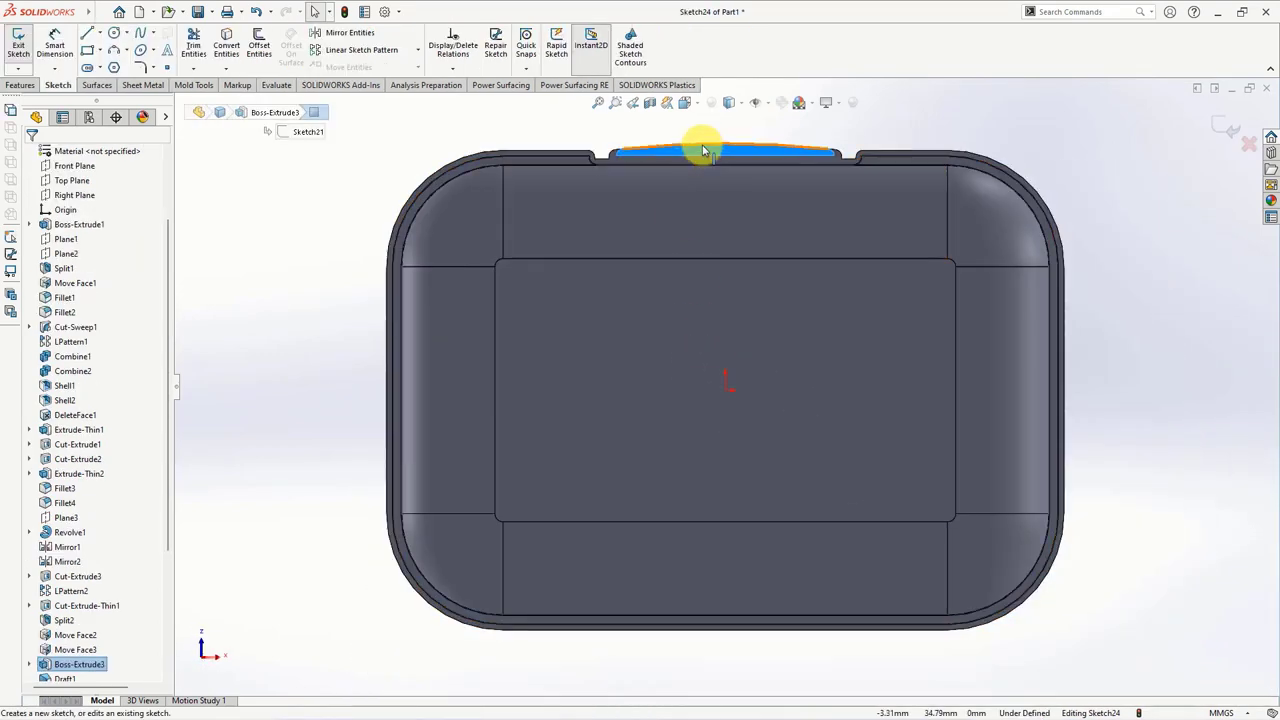
scroll(671, 208, "down", 1)
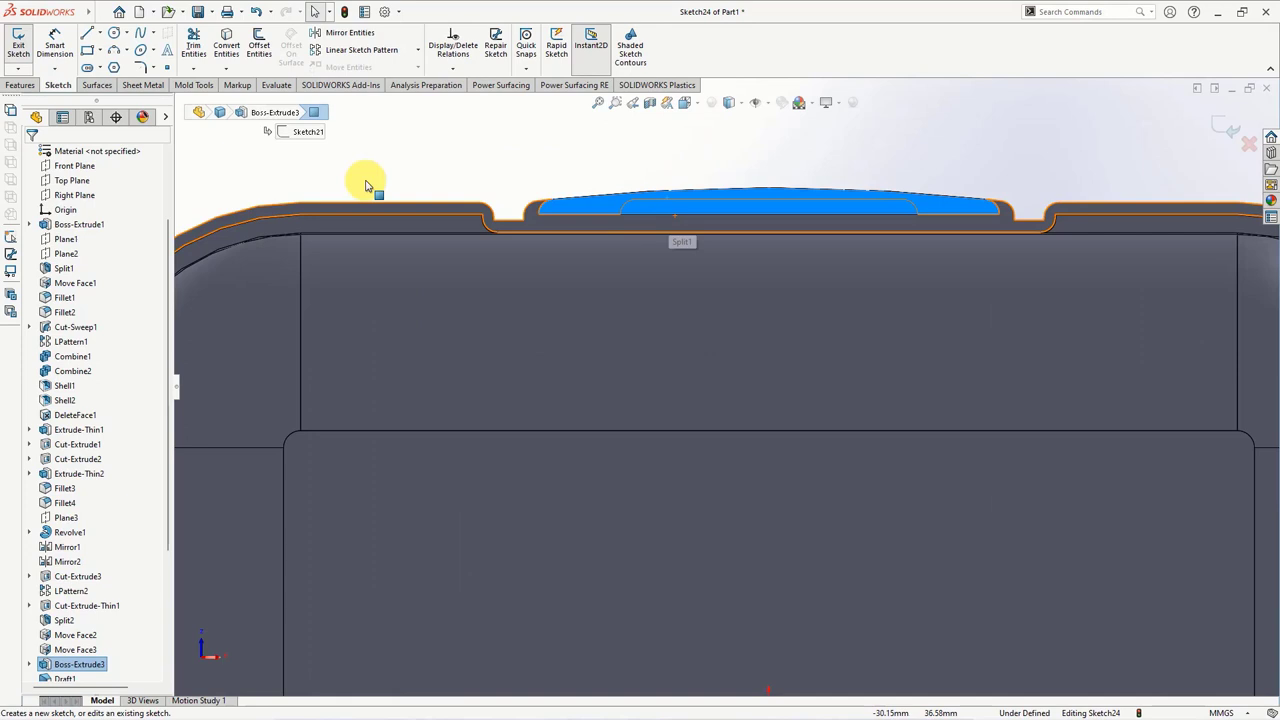
left_click(88, 38)
scroll(540, 258, "down", 2)
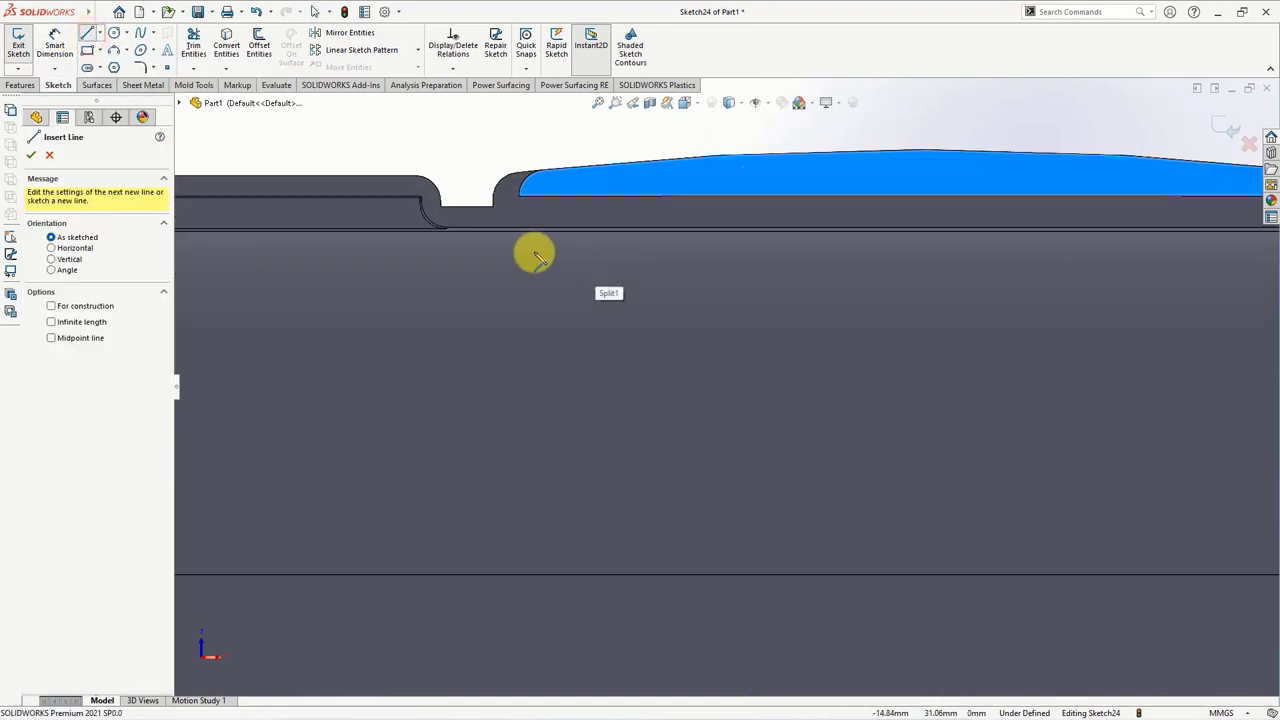
left_click(517, 229)
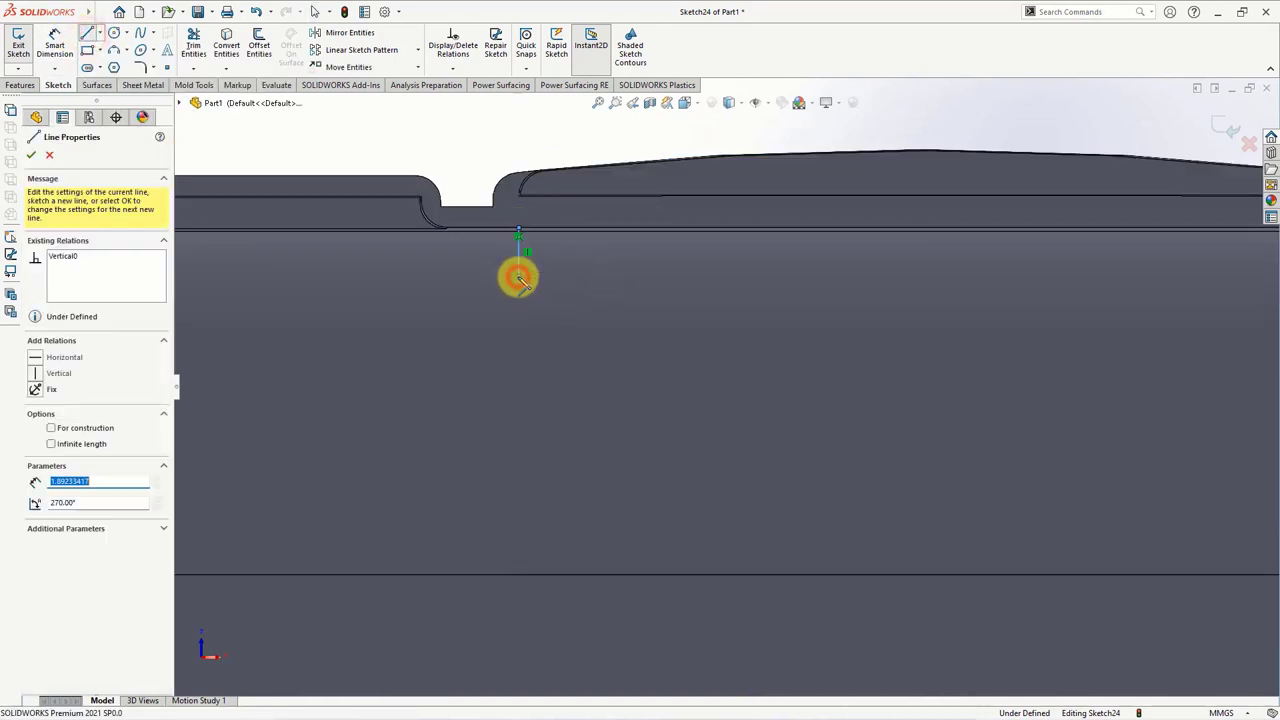
right_click(530, 287)
left_click(536, 289)
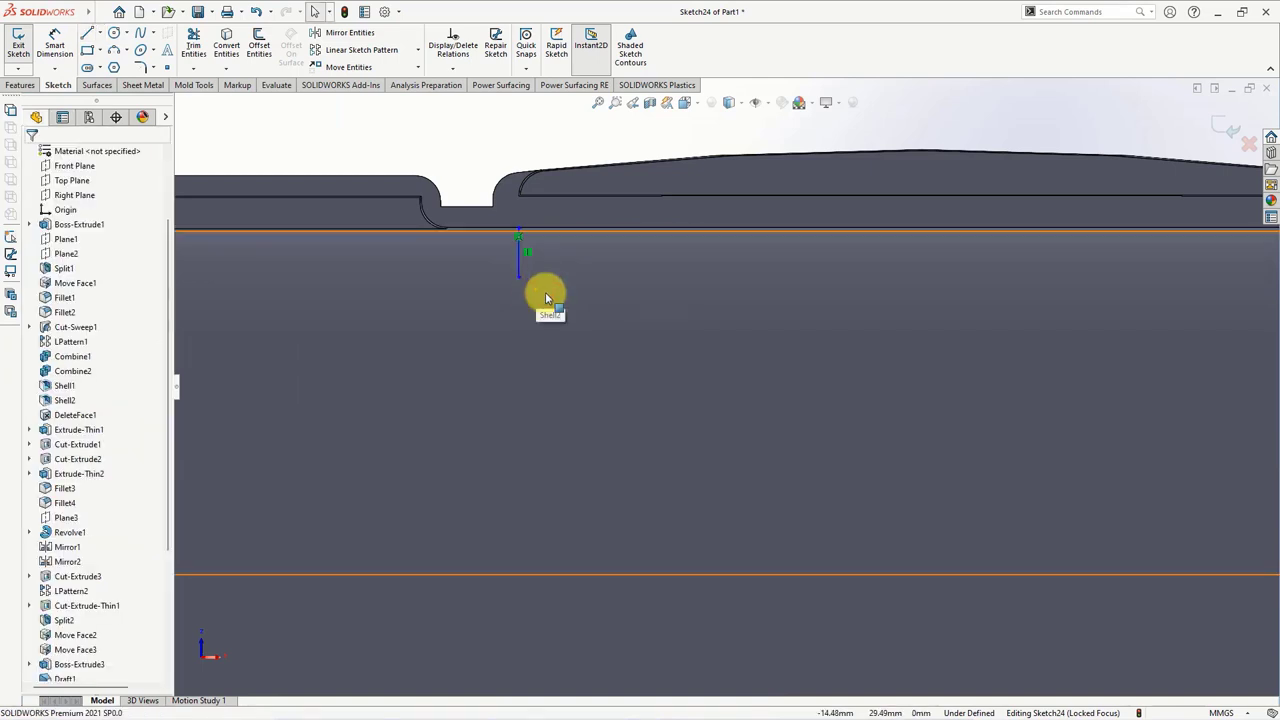
key("f")
- Dimension the line 16.50 mm from the centre and 2.40 mm long
left_click(55, 50)
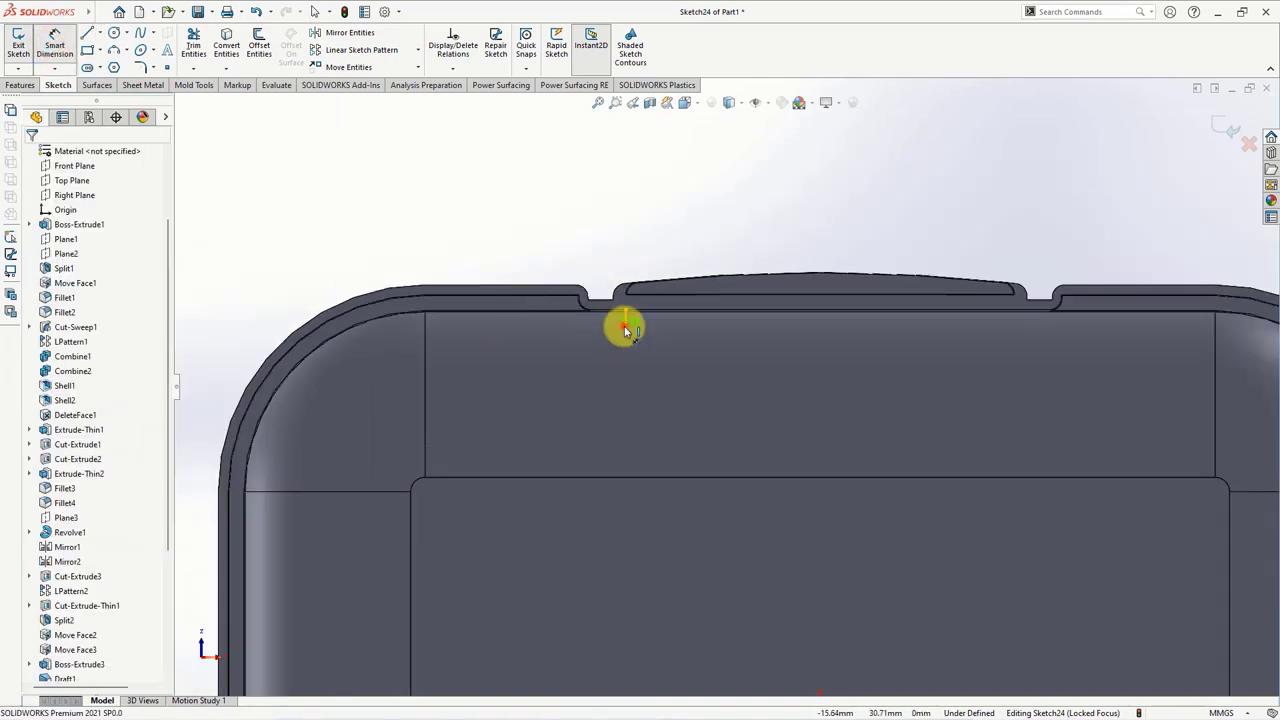
left_click(623, 323)
scroll(733, 430, "up", 3)
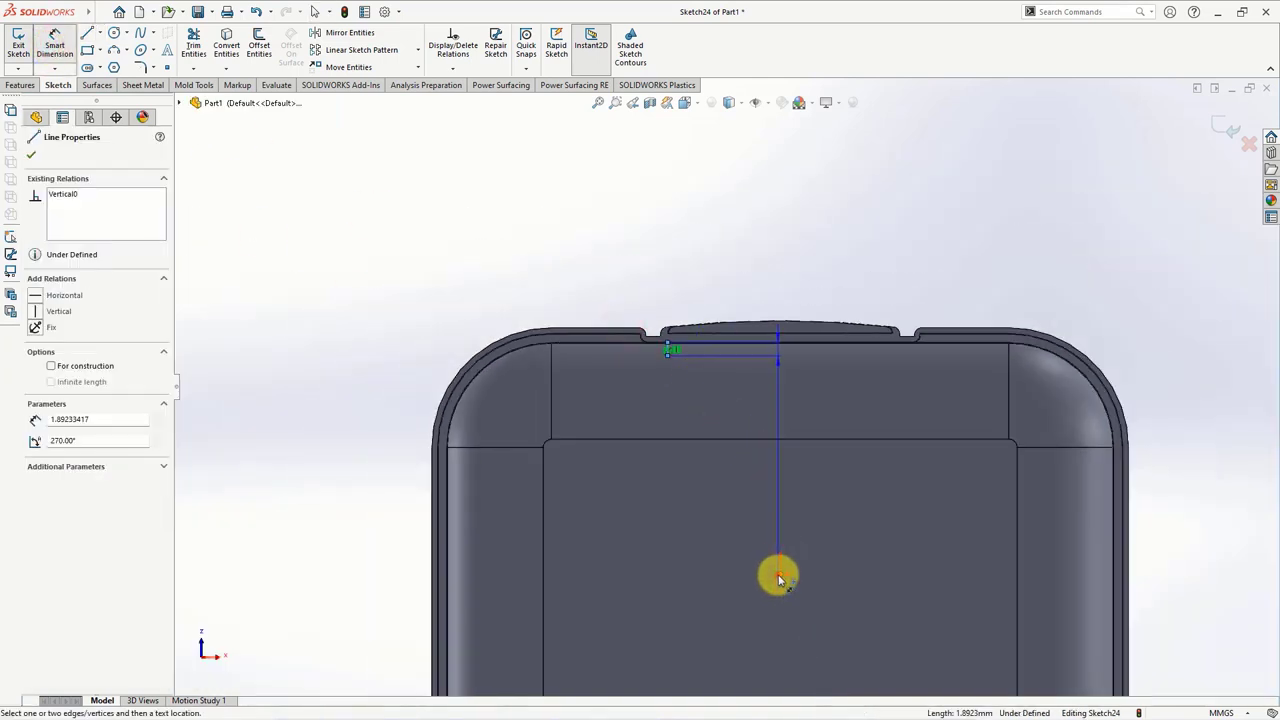
left_click(779, 578)
left_click(738, 293)
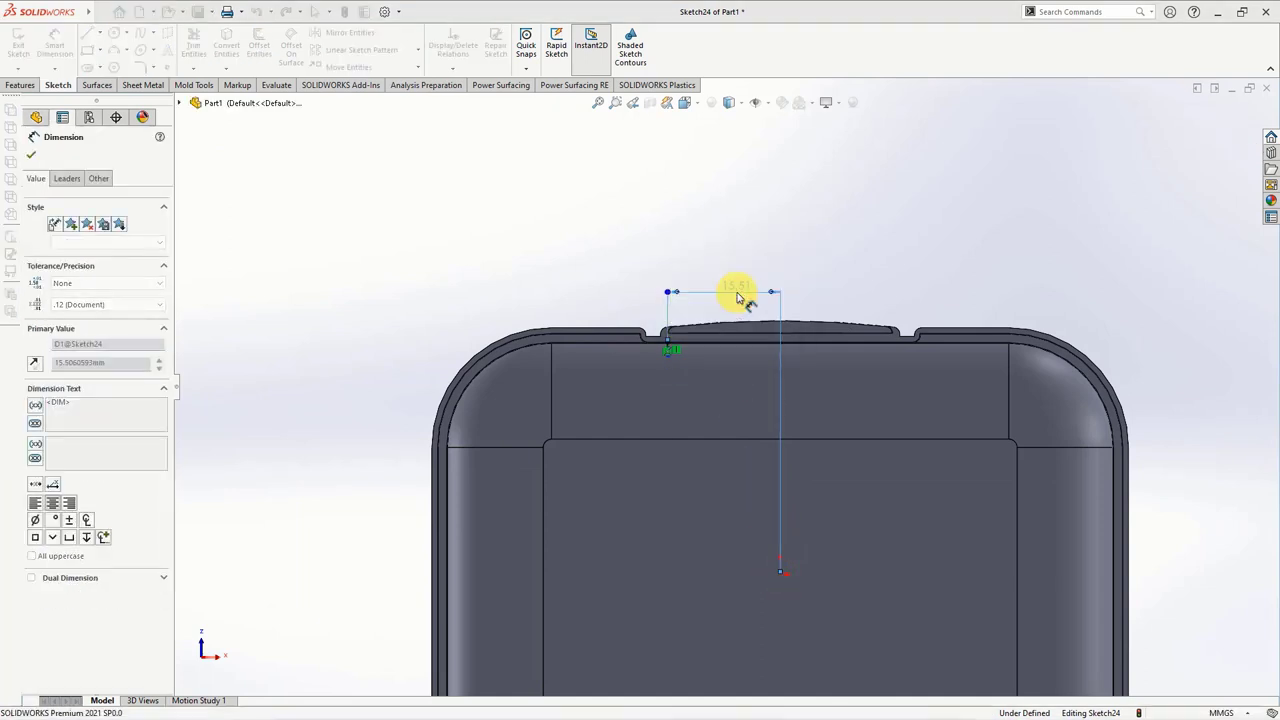
key("Return")
scroll(677, 349, "down", 3)
scroll(645, 362, "down", 3)
left_click(648, 366)
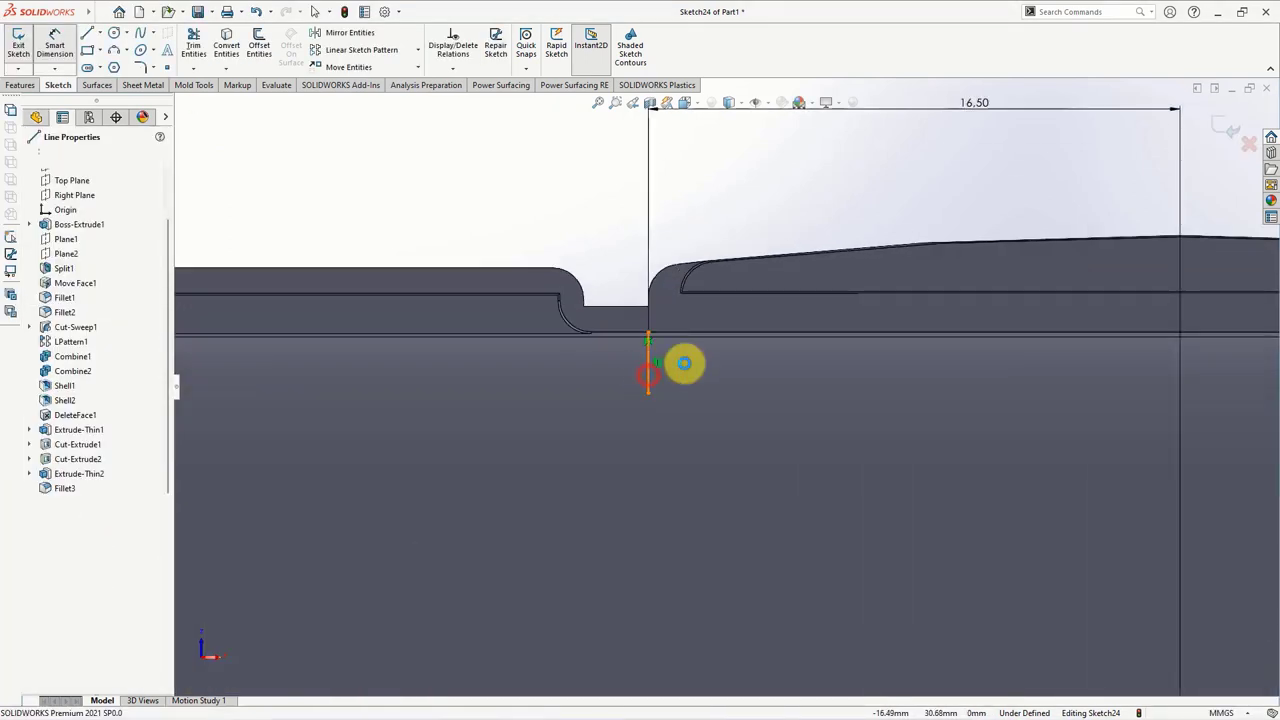
left_click(694, 363)
type("2.40mm")
scroll(697, 365, "up", 3)
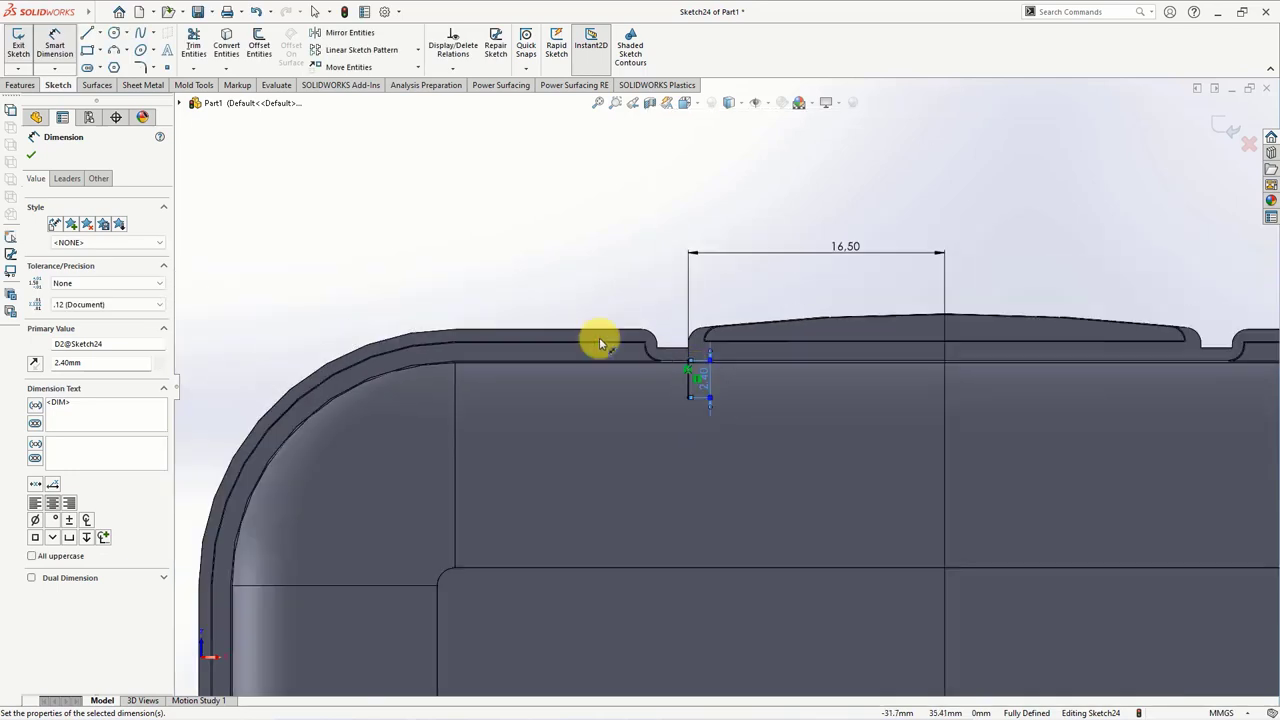
left_click(28, 160)
left_click(20, 84)
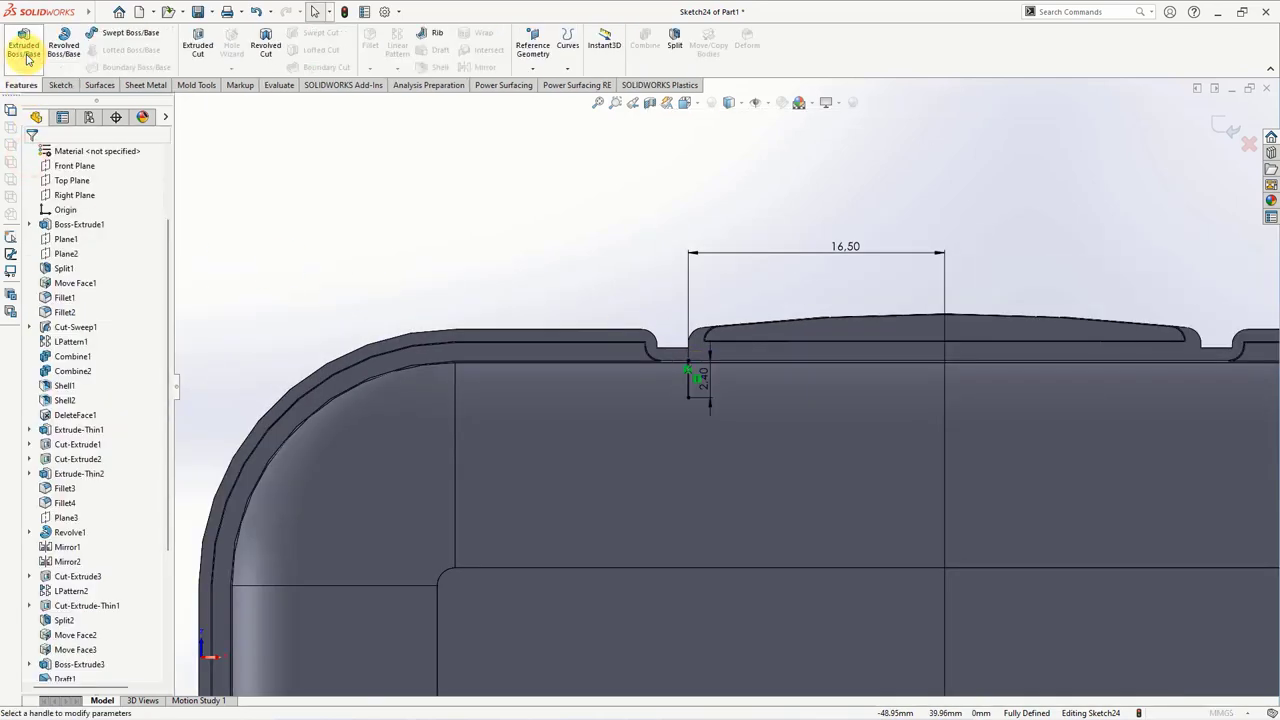
- Extrude the line Up To Next as a 1.20 mm mid-plane thin rib with 0.50° draft
left_click(28, 60)
left_click(63, 237)
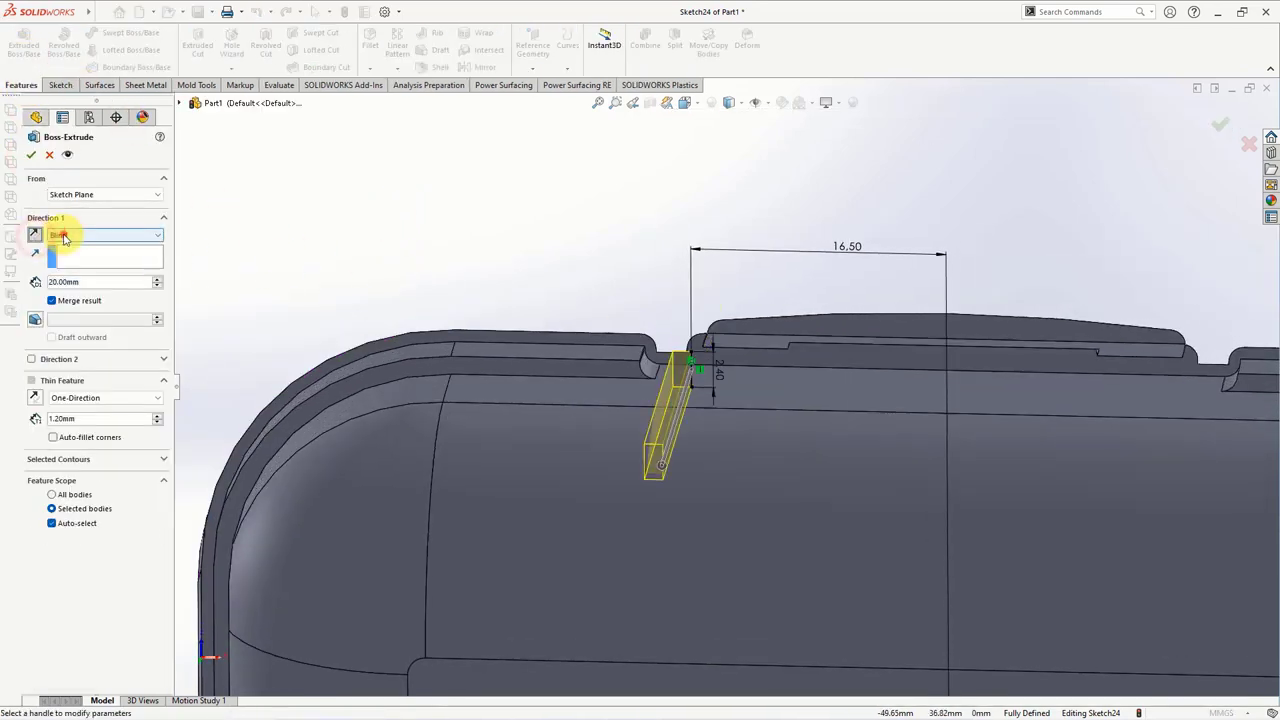
left_click(78, 270)
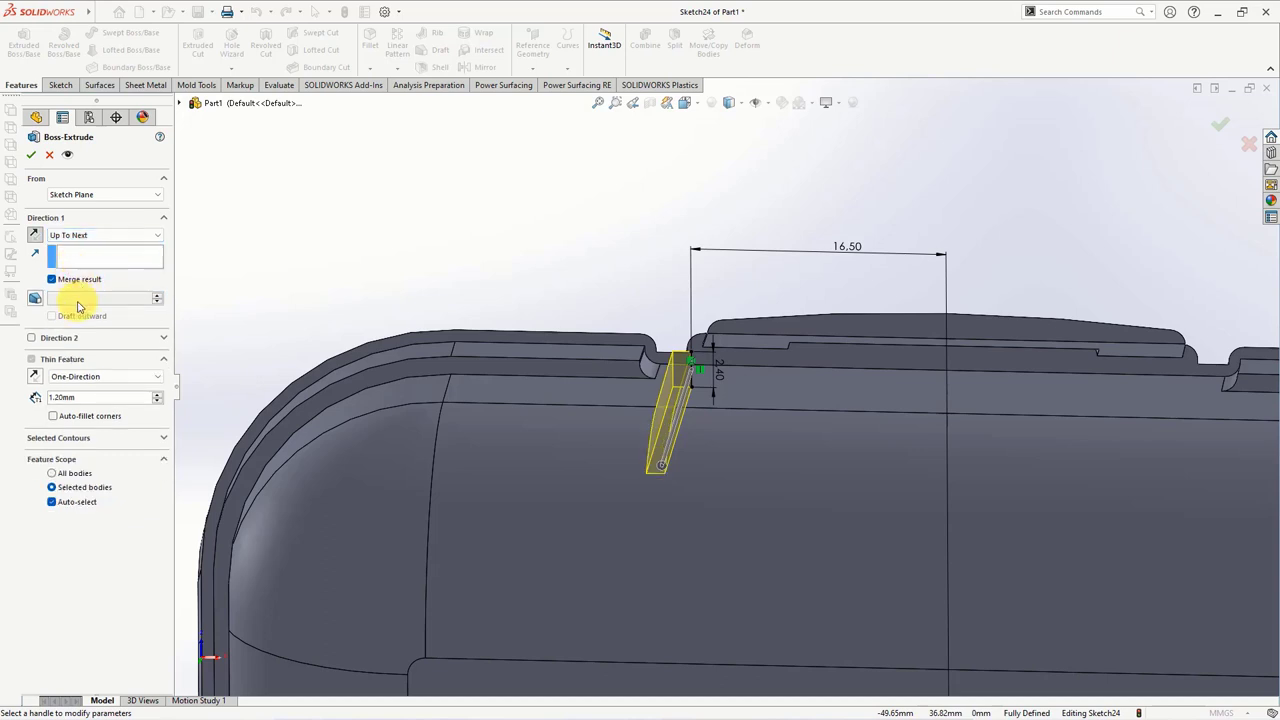
left_click(74, 399)
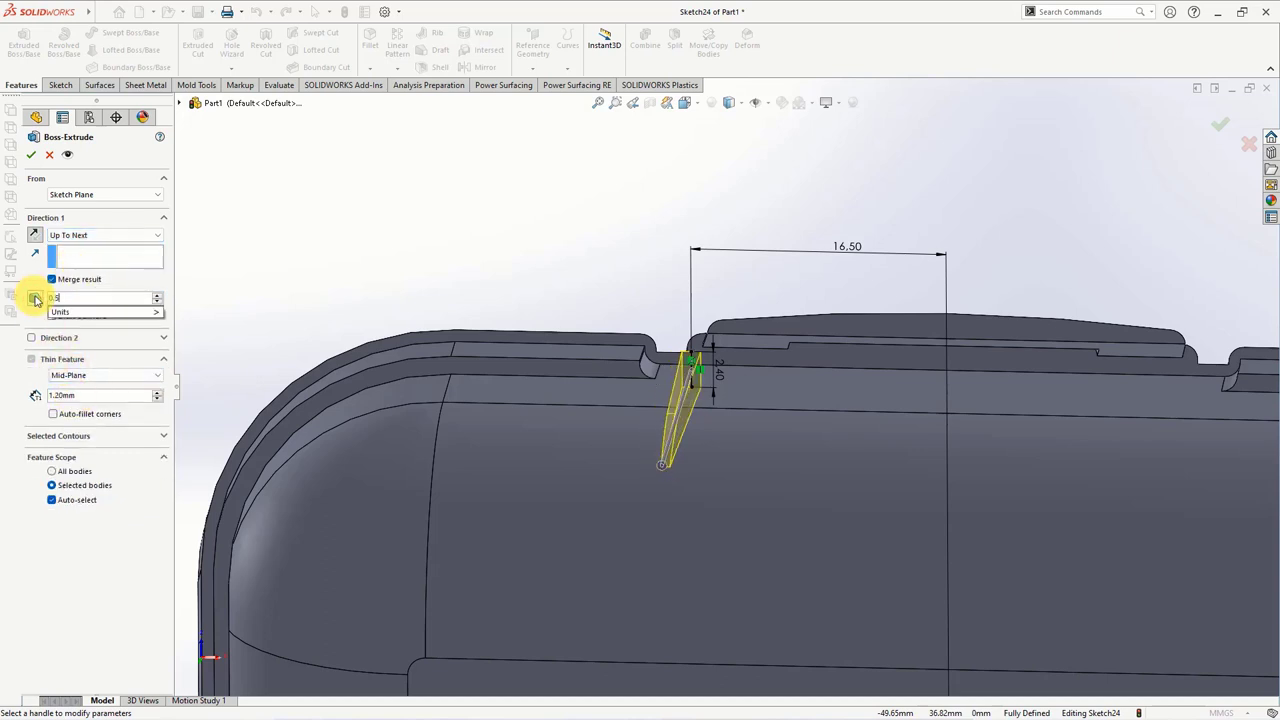
left_click(31, 156)
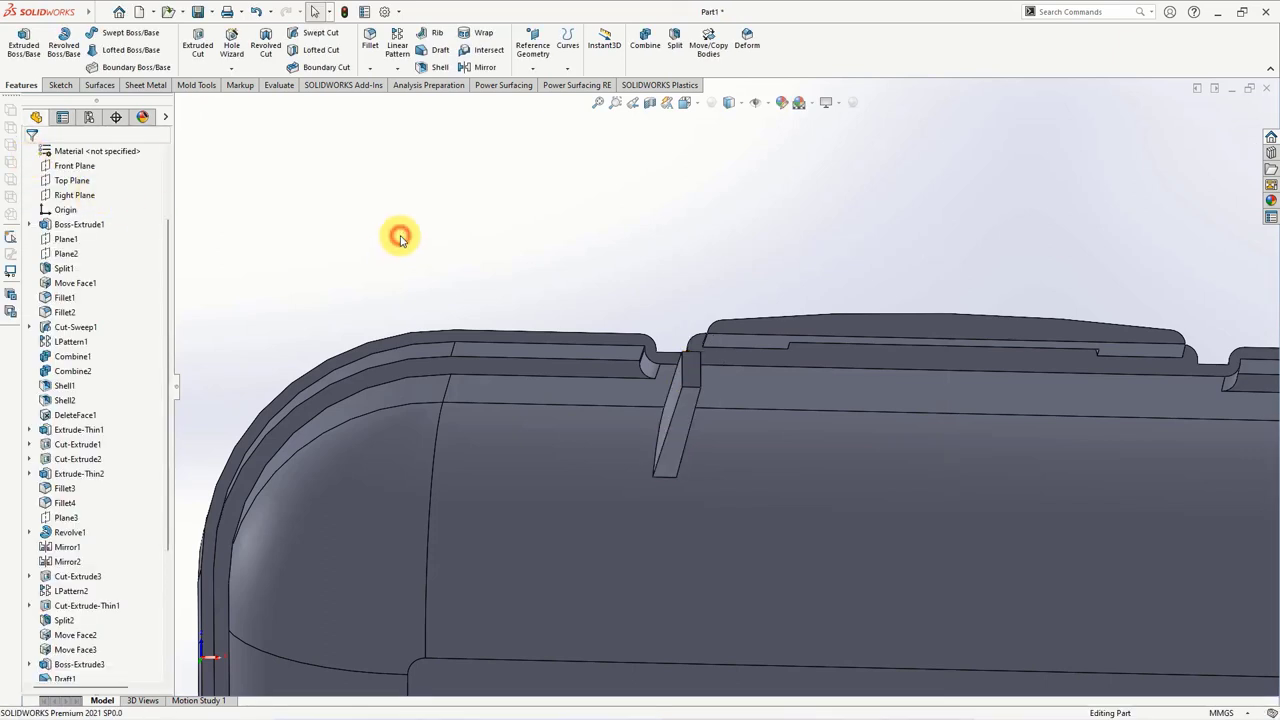
- Mirror Extrude-Thin3 about the Right Plane
left_click(73, 196)
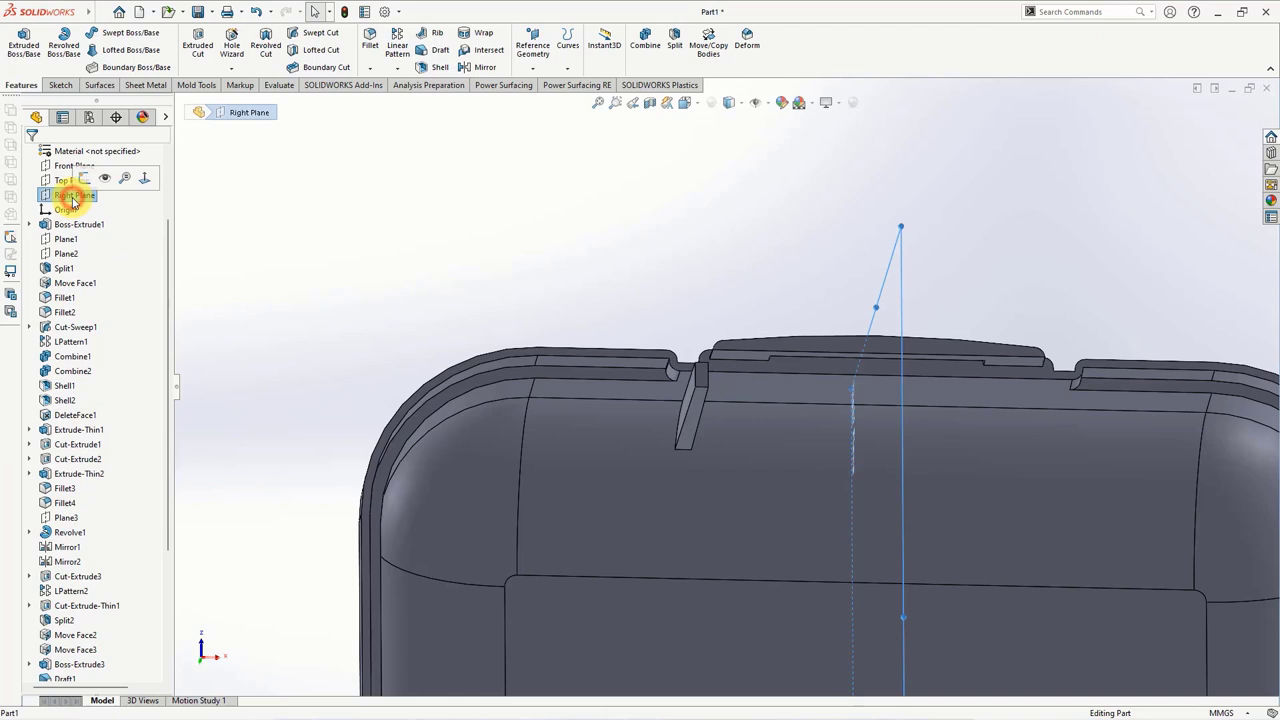
left_click(472, 70)
left_click(181, 104)
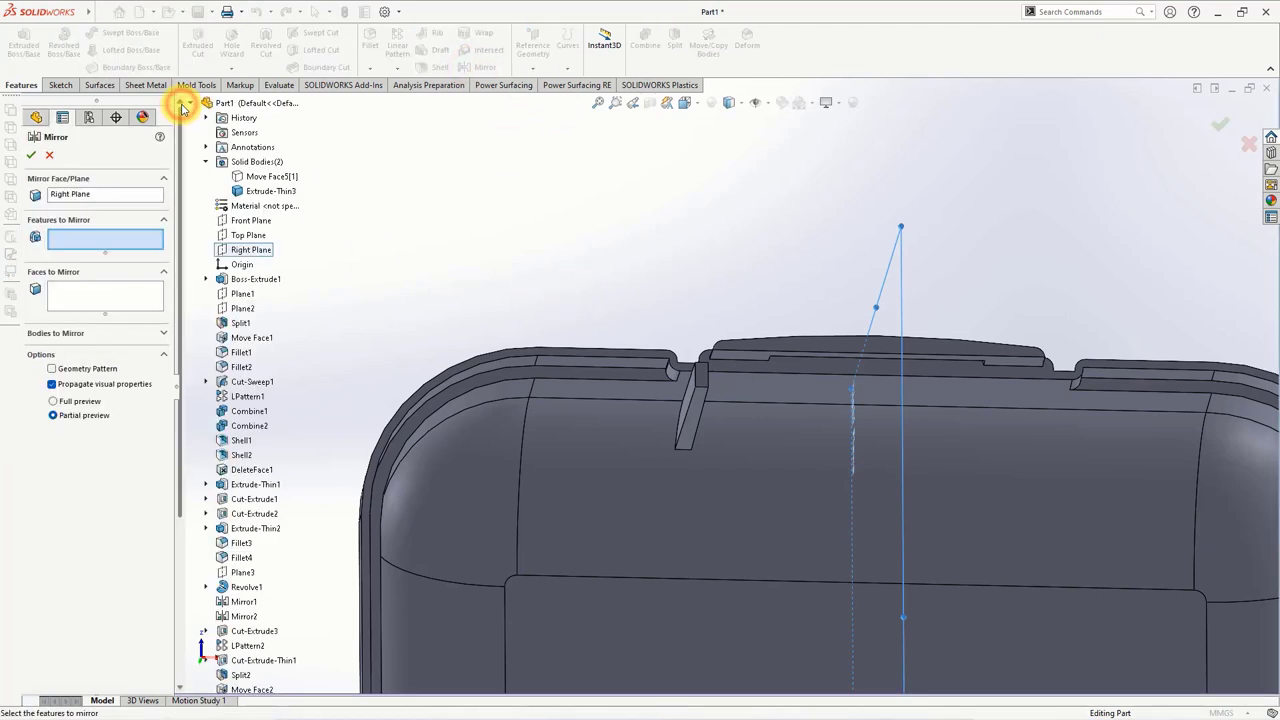
scroll(230, 400, "down", 10)
left_click(250, 675)
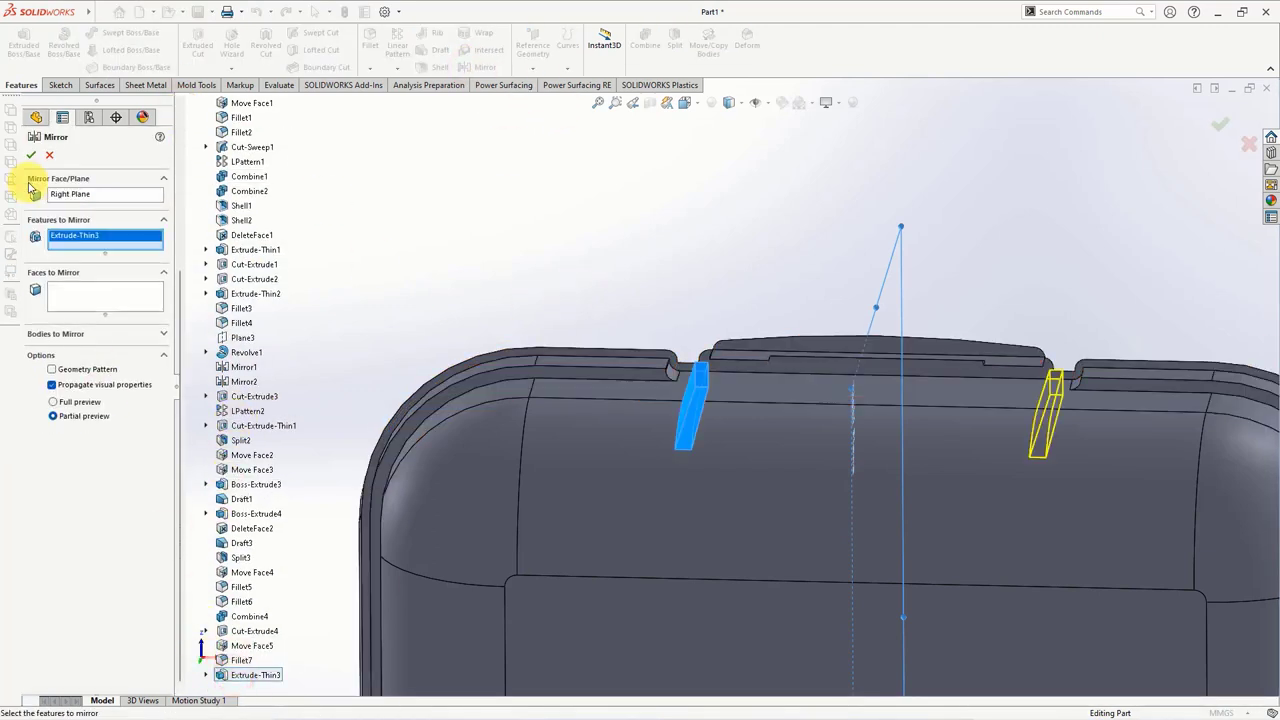
left_click(31, 155)
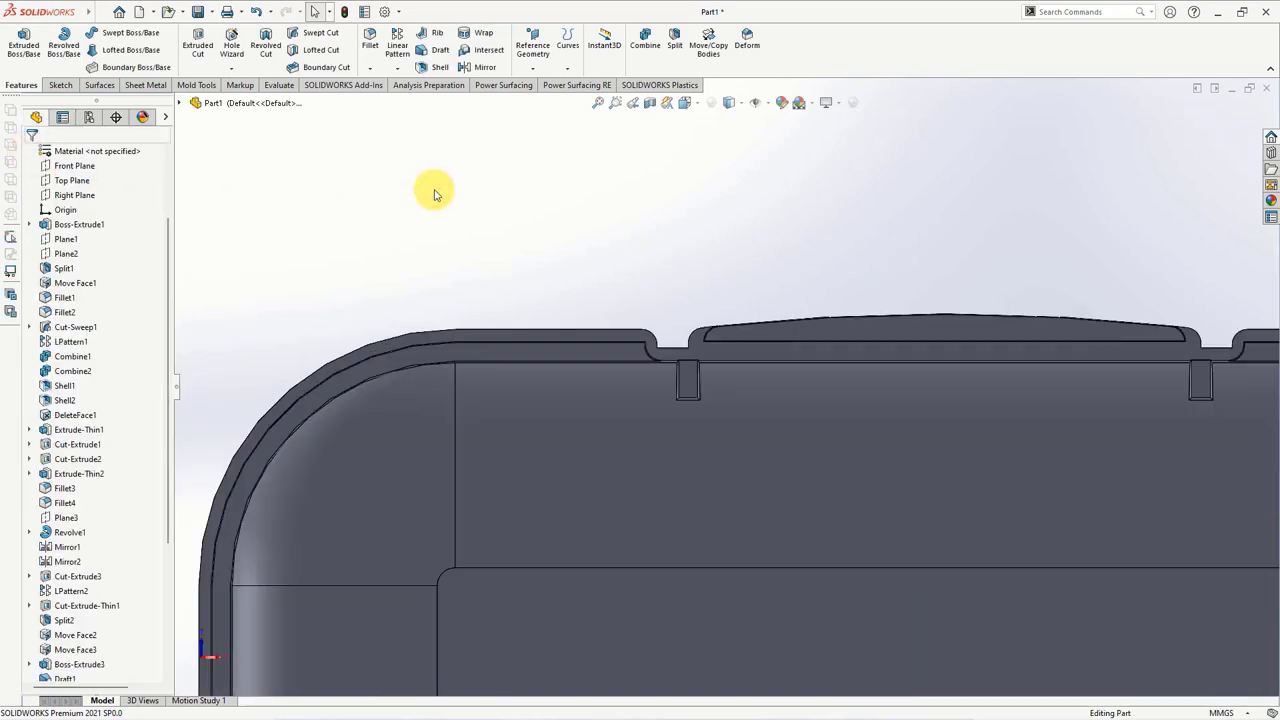
scroll(440, 205, "up", 3)
scroll(480, 270, "up", 3)
- Start a sketch on the lid's top face and draw a pentagon centred on the origin
left_click(741, 466)
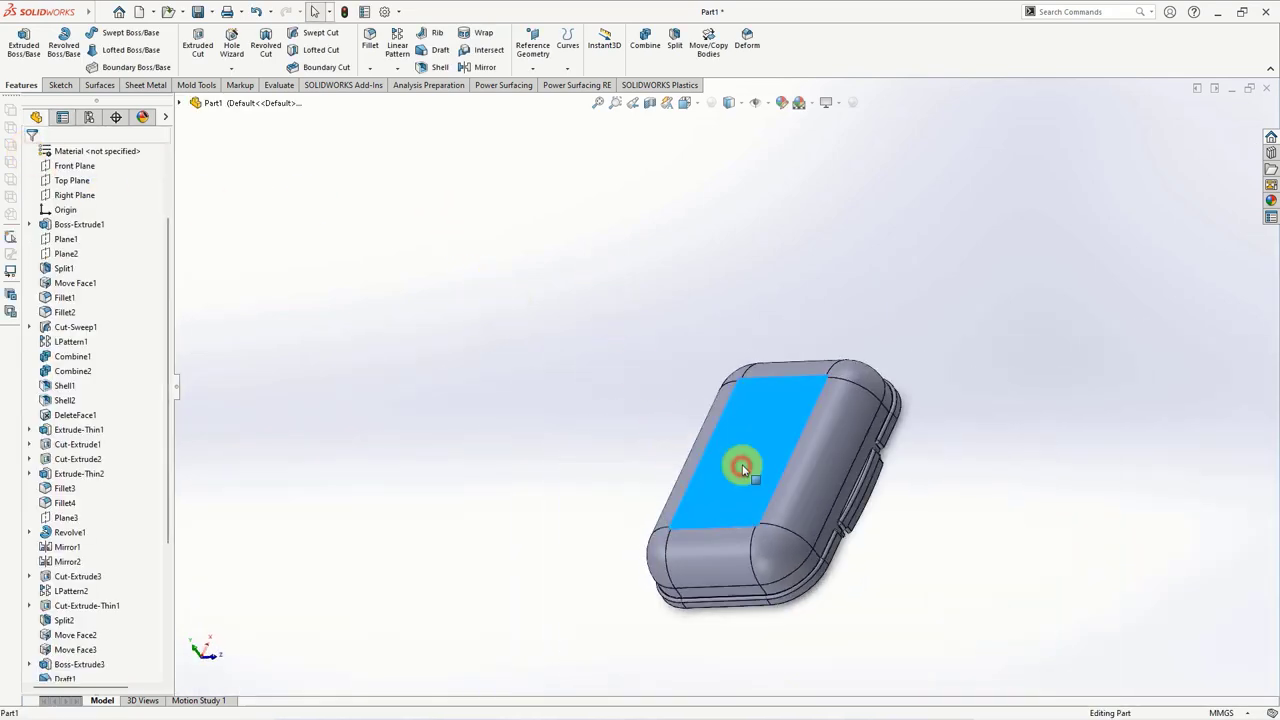
left_click(806, 429)
left_click(114, 67)
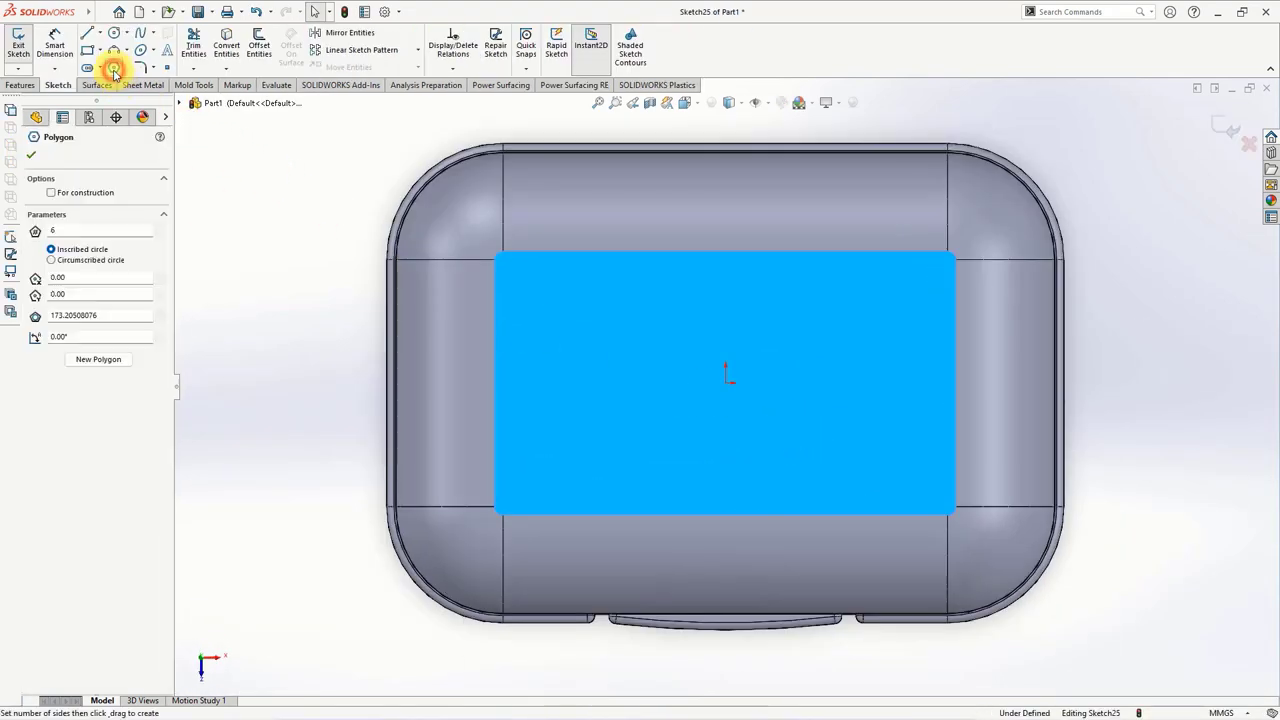
scroll(727, 388, "down", 3)
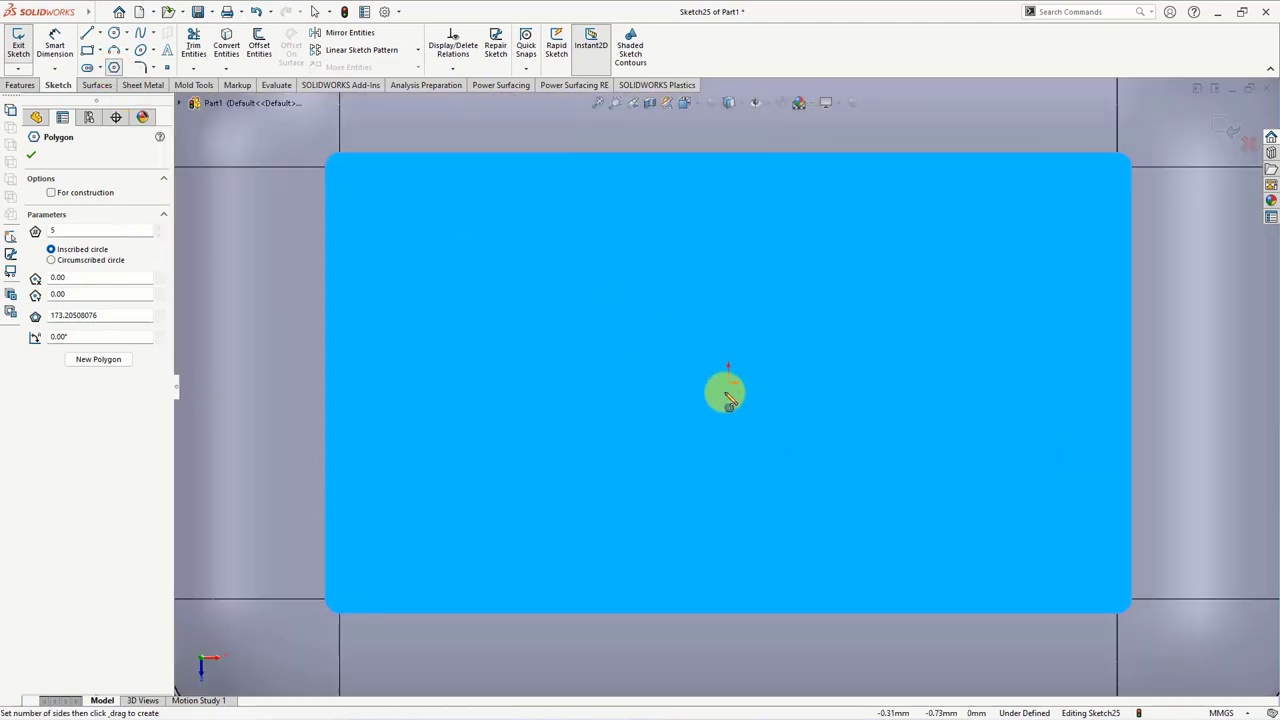
left_click_drag(729, 381, 729, 307)
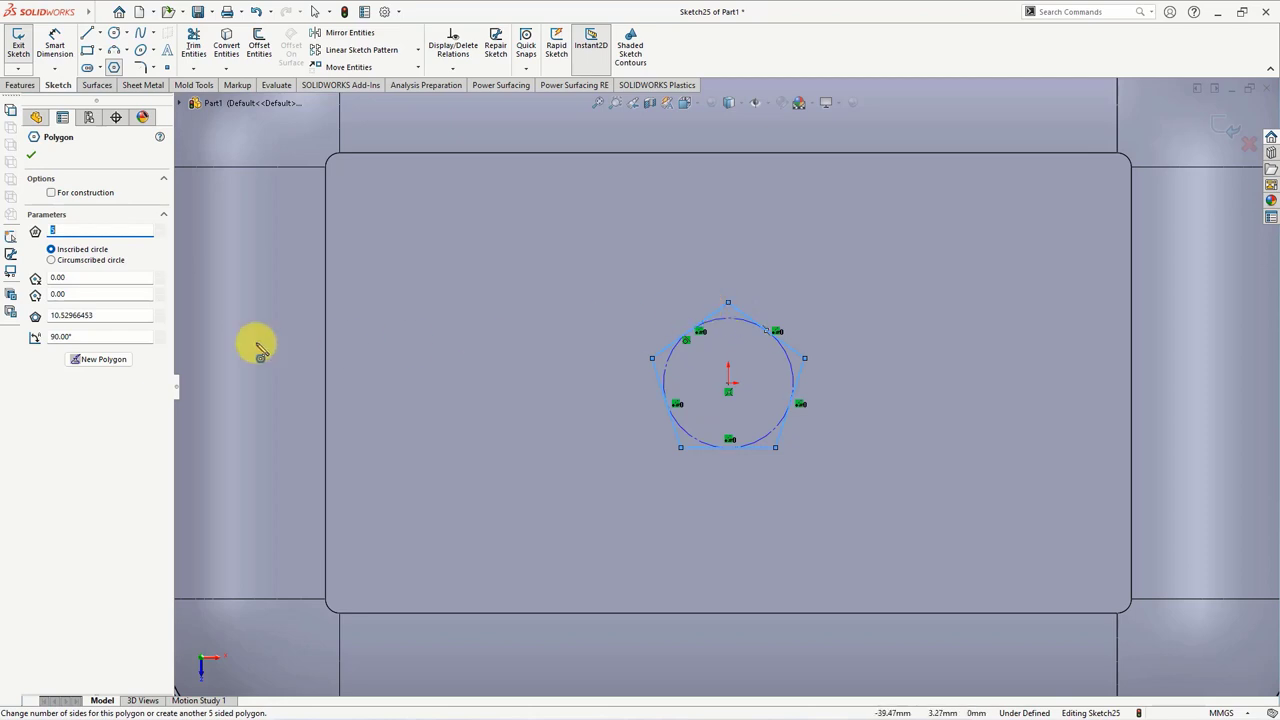
left_click(31, 156)
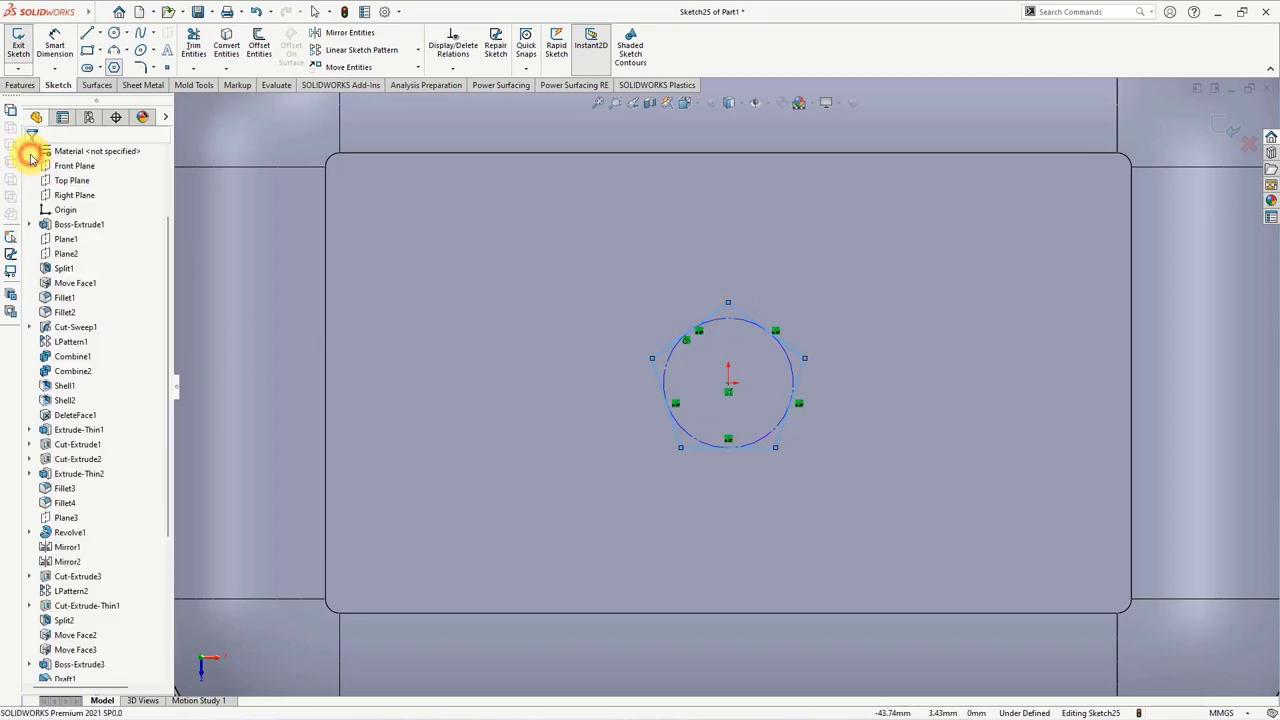
- Size the pentagon's circle to Ø4 mm and make its bottom edge horizontal
left_click(55, 40)
left_click(674, 329)
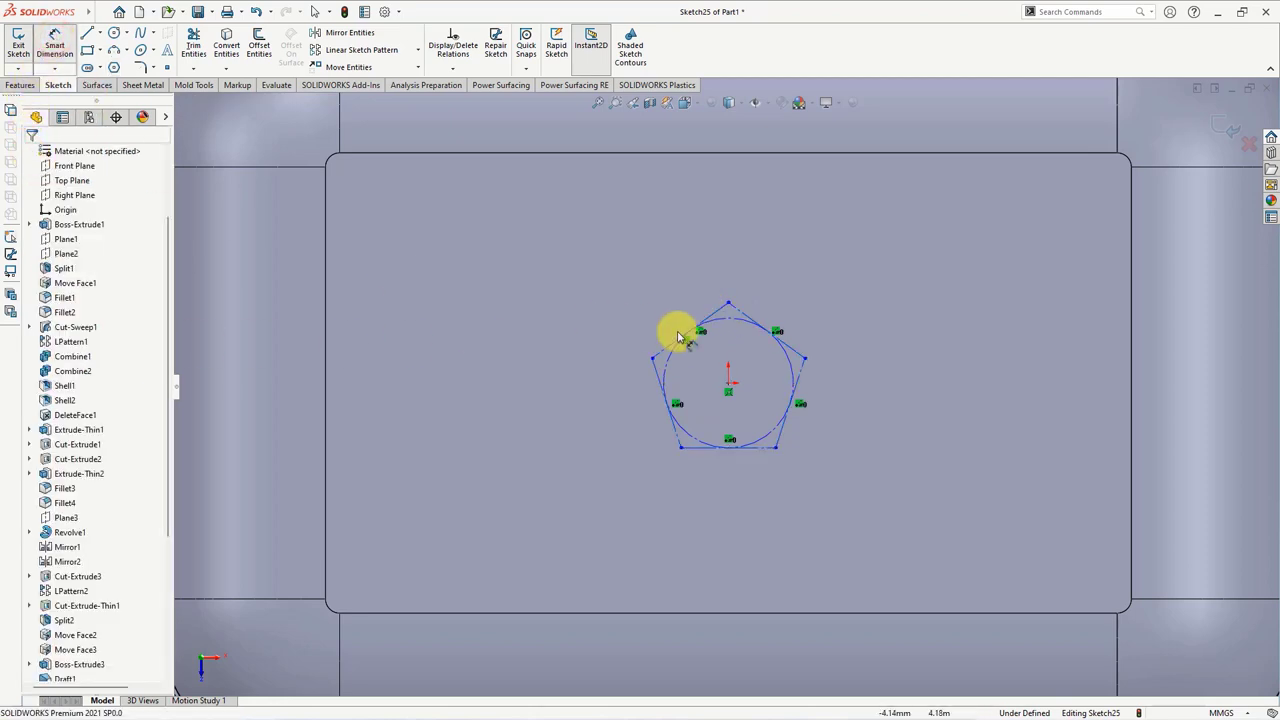
left_click(720, 254)
type("4")
key("Return")
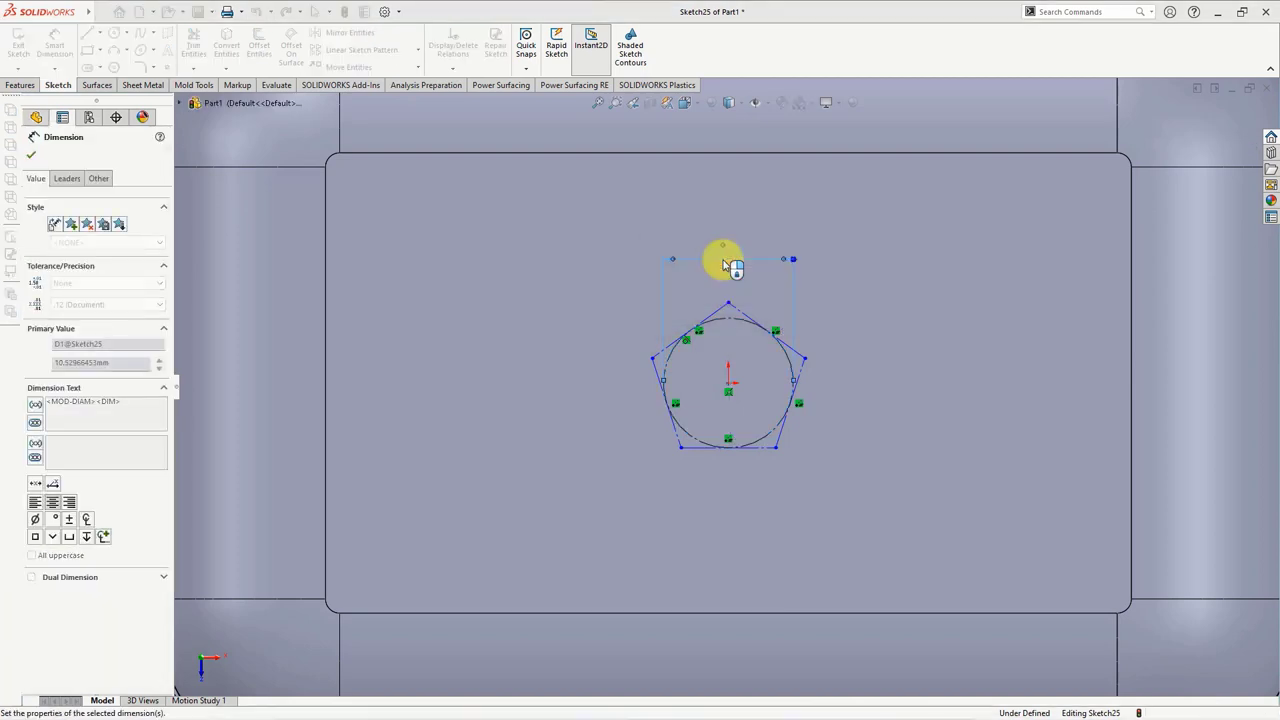
right_click(720, 292)
left_click(757, 335)
scroll(780, 382, "down", 3)
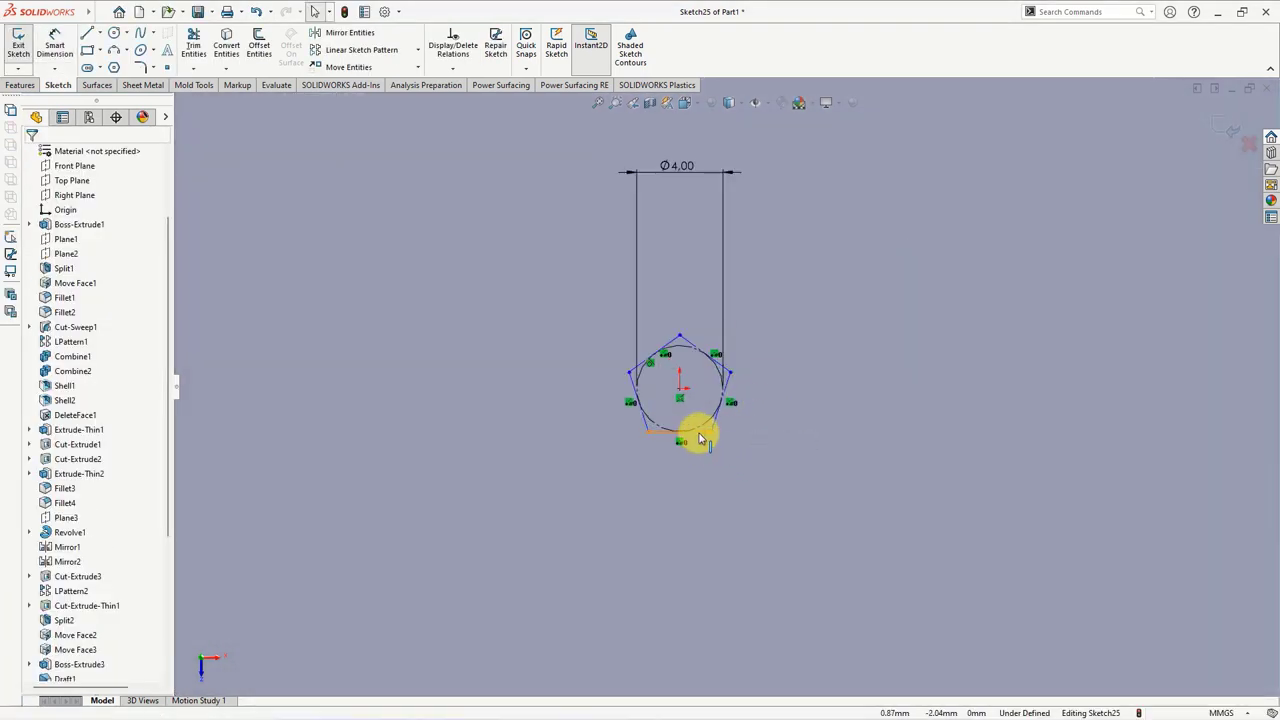
left_click(693, 430)
left_click(738, 375)
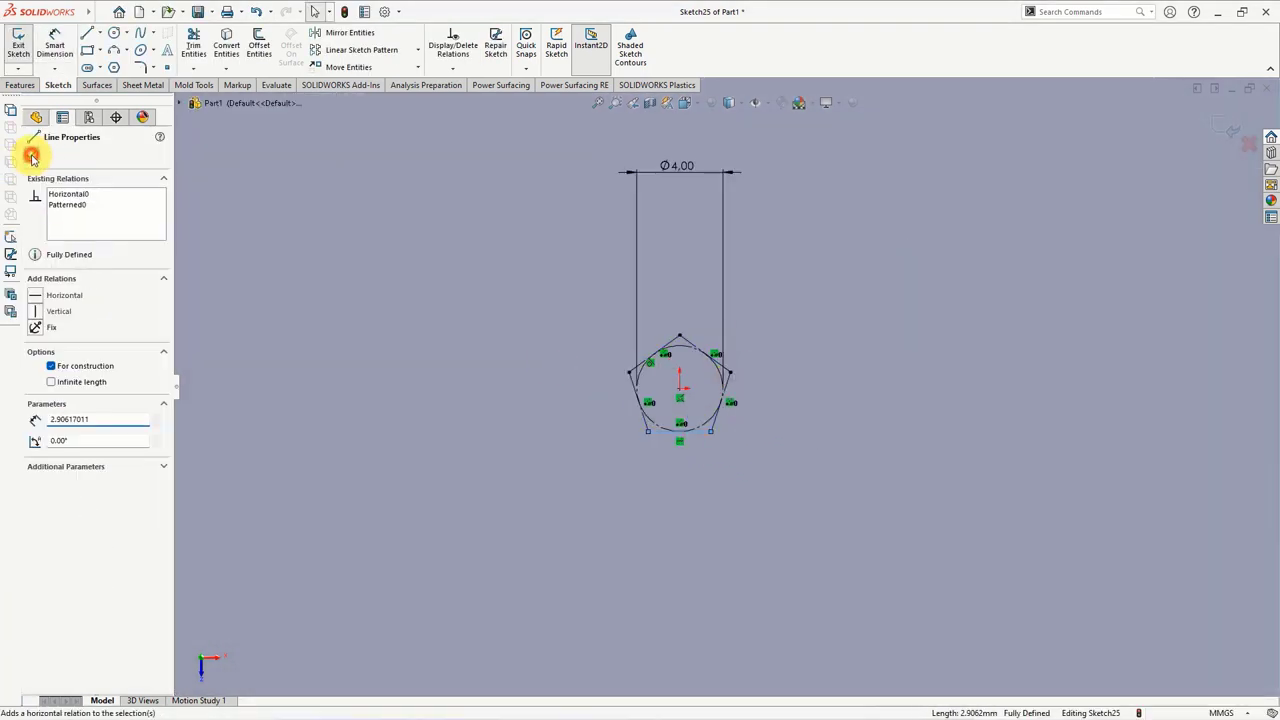
left_click(32, 157)
scroll(766, 429, "down", 3)
- Connect alternate pentagon vertices with lines to form a five-pointed star
left_click(85, 37)
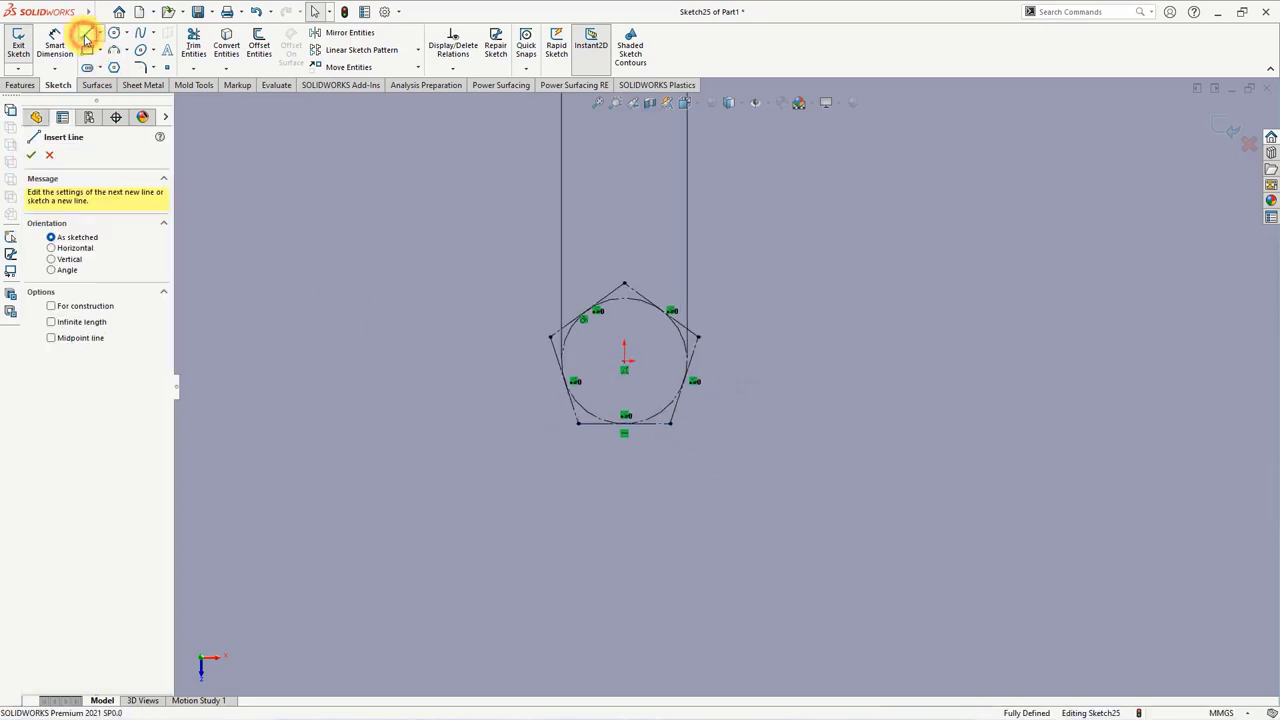
left_click(624, 285)
left_click(578, 422)
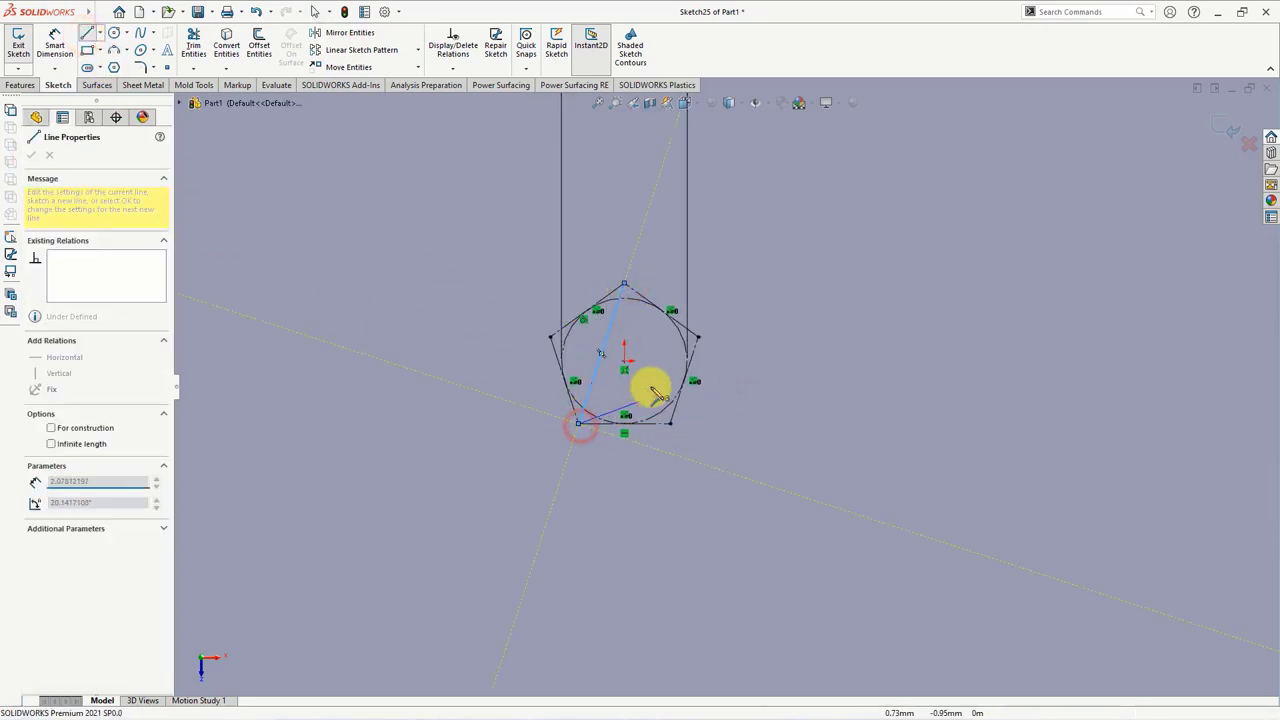
left_click(698, 338)
left_click(551, 338)
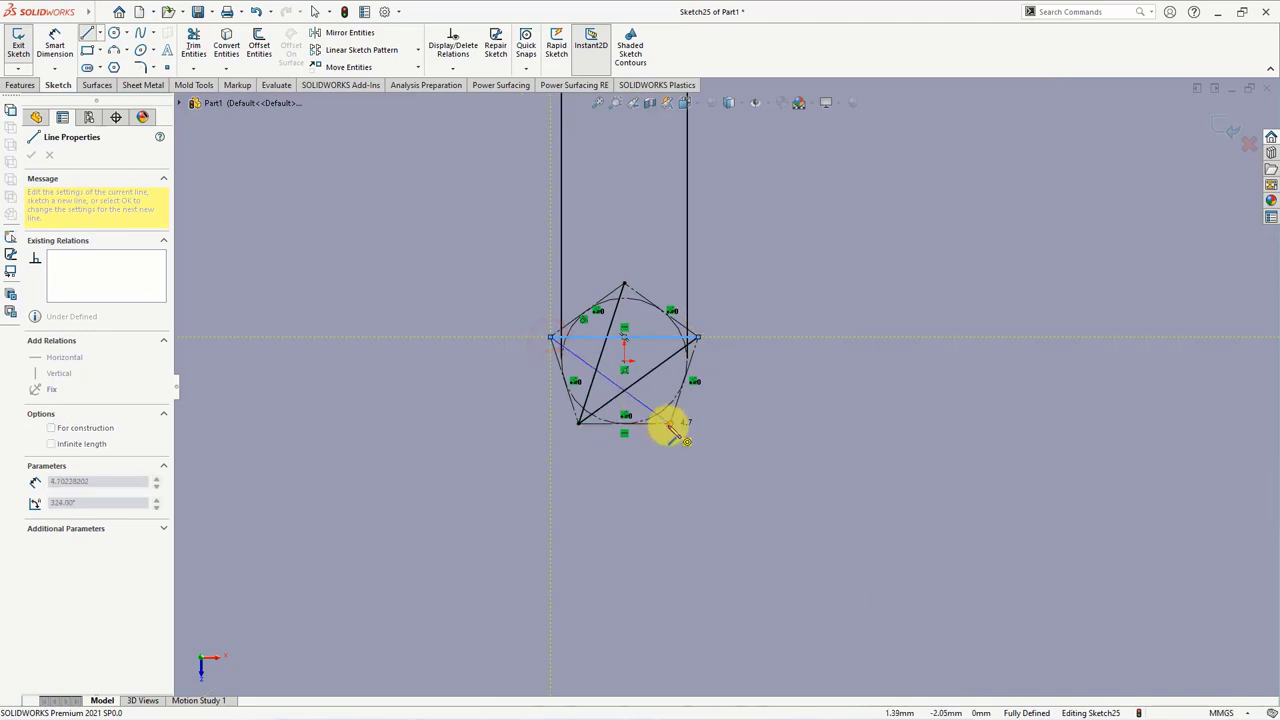
left_click(670, 422)
left_click(623, 289)
right_click(645, 292)
left_click(645, 296)
scroll(724, 390, "up", 2)
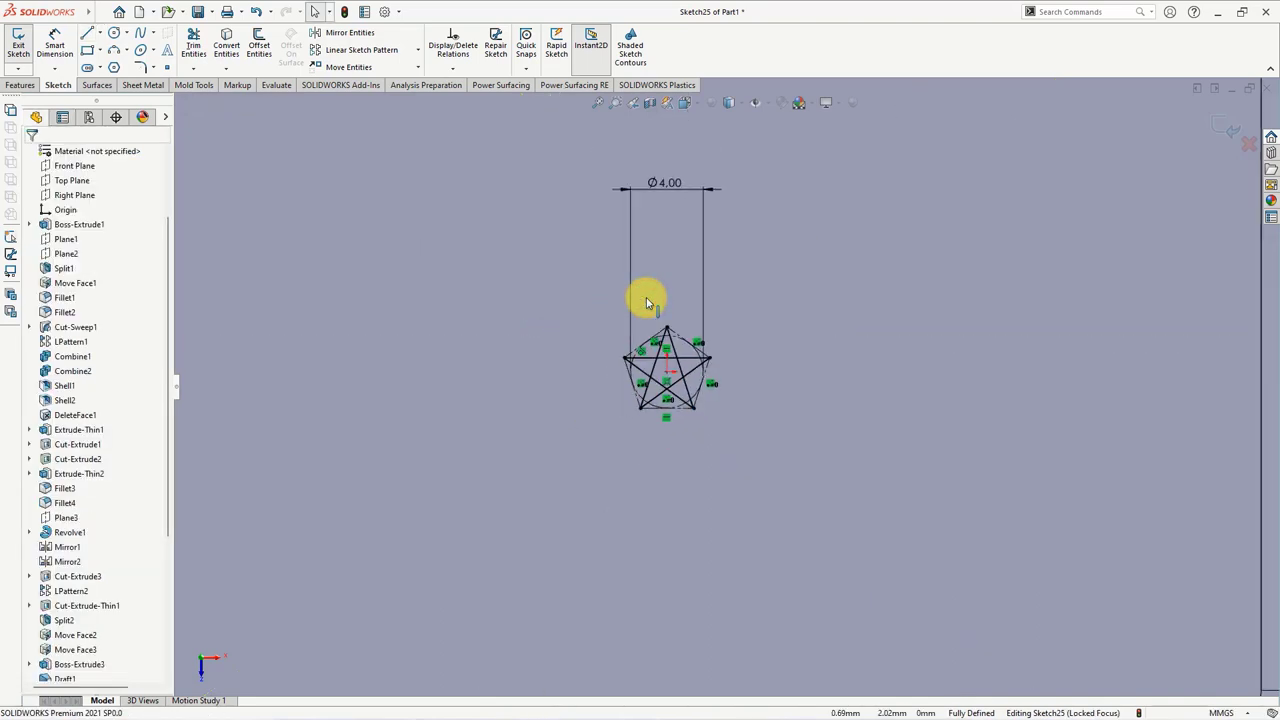
- Extrude-cut the six star regions of Sketch25 Through All to punch a star hole in the lid
left_click(21, 84)
left_click(196, 46)
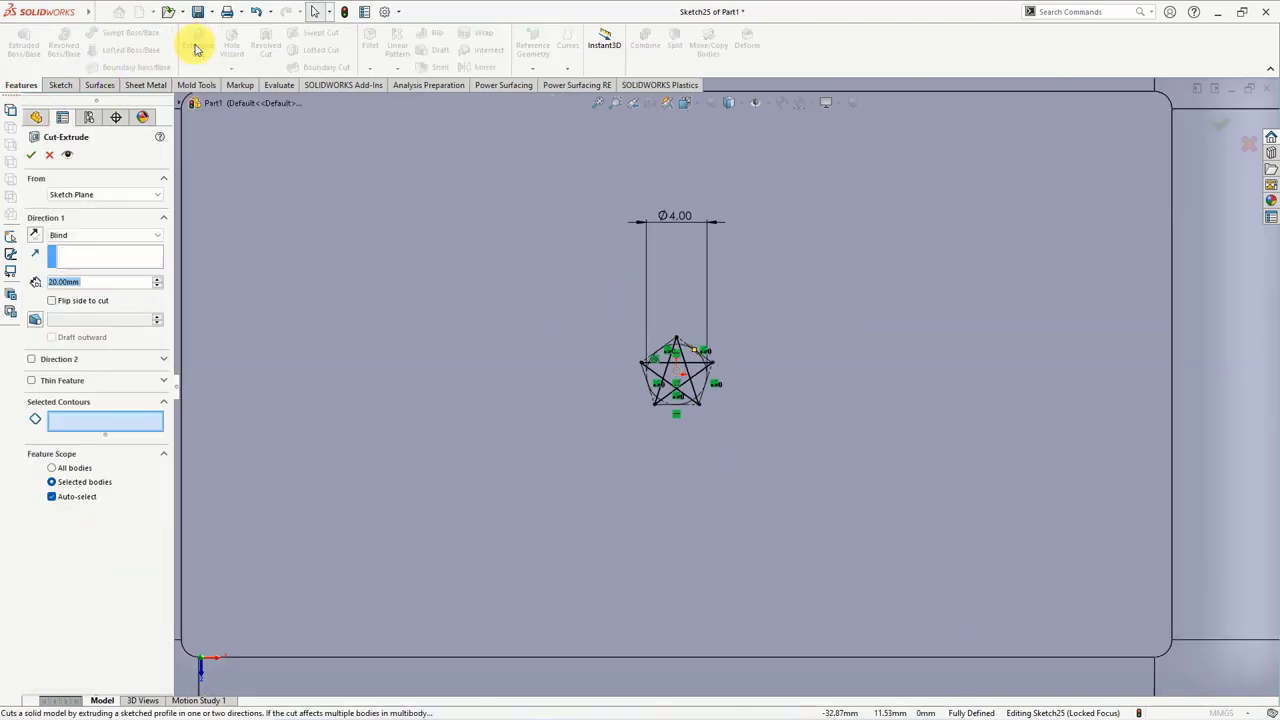
scroll(712, 362, "up", 3)
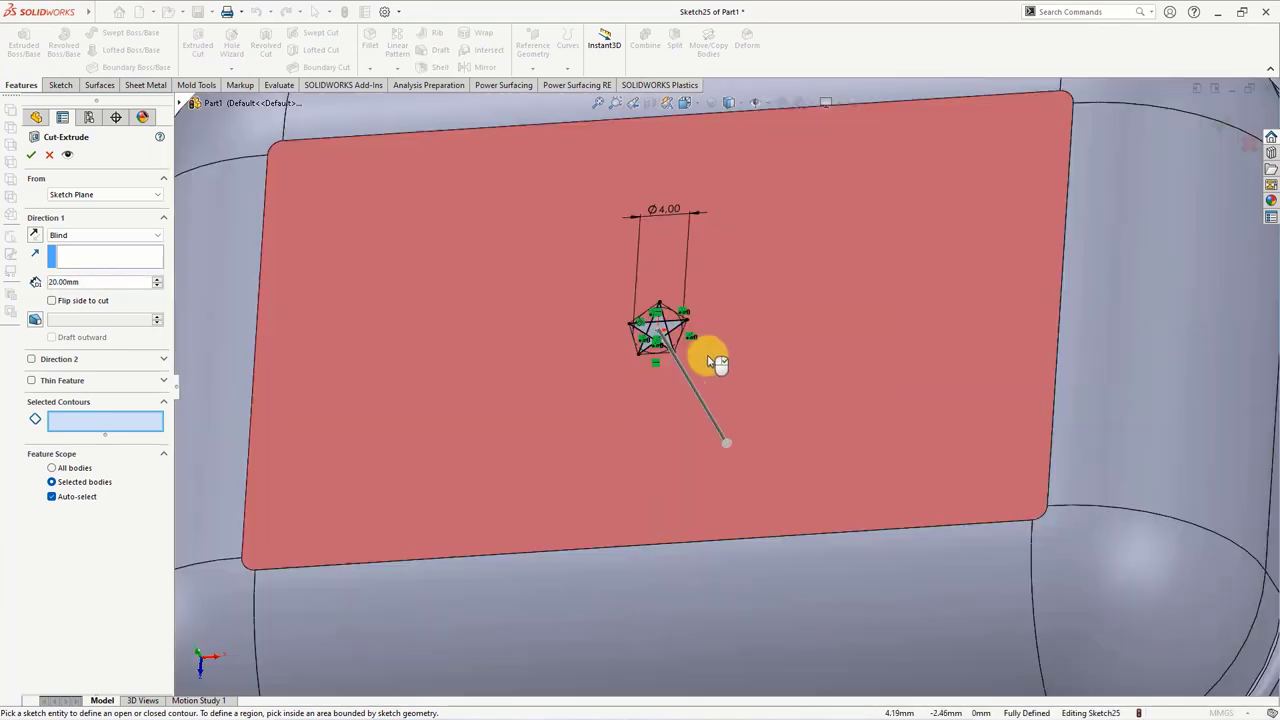
scroll(669, 328, "up", 5)
left_click(607, 312)
left_click(630, 362)
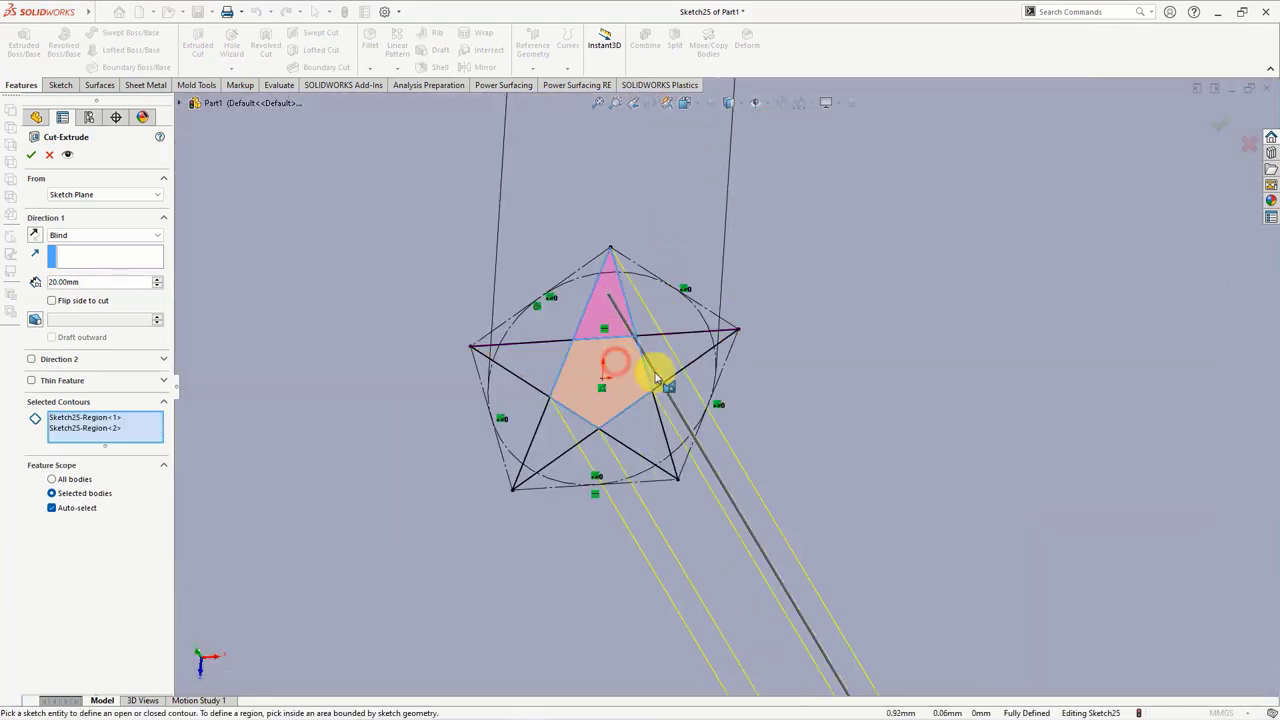
left_click(666, 357)
left_click(640, 430)
left_click(543, 423)
left_click(500, 358)
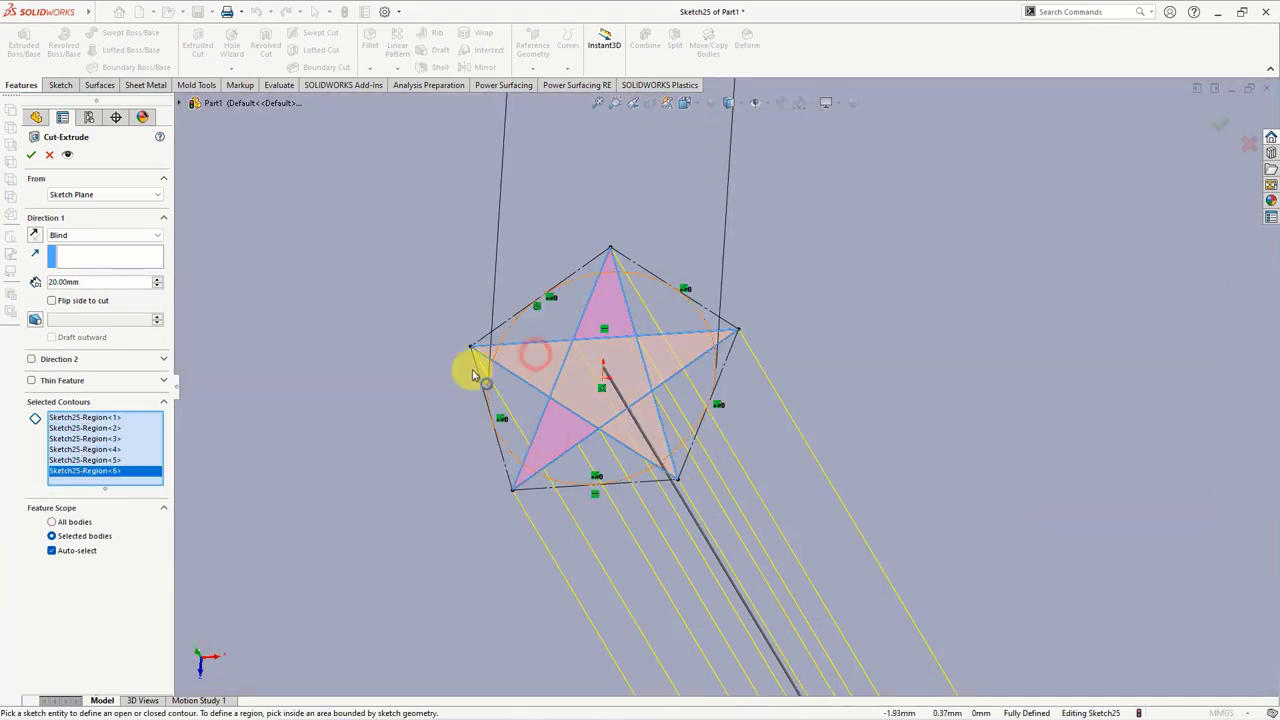
left_click(100, 235)
left_click(78, 257)
scroll(680, 372, "down", 5)
scroll(683, 378, "down", 3)
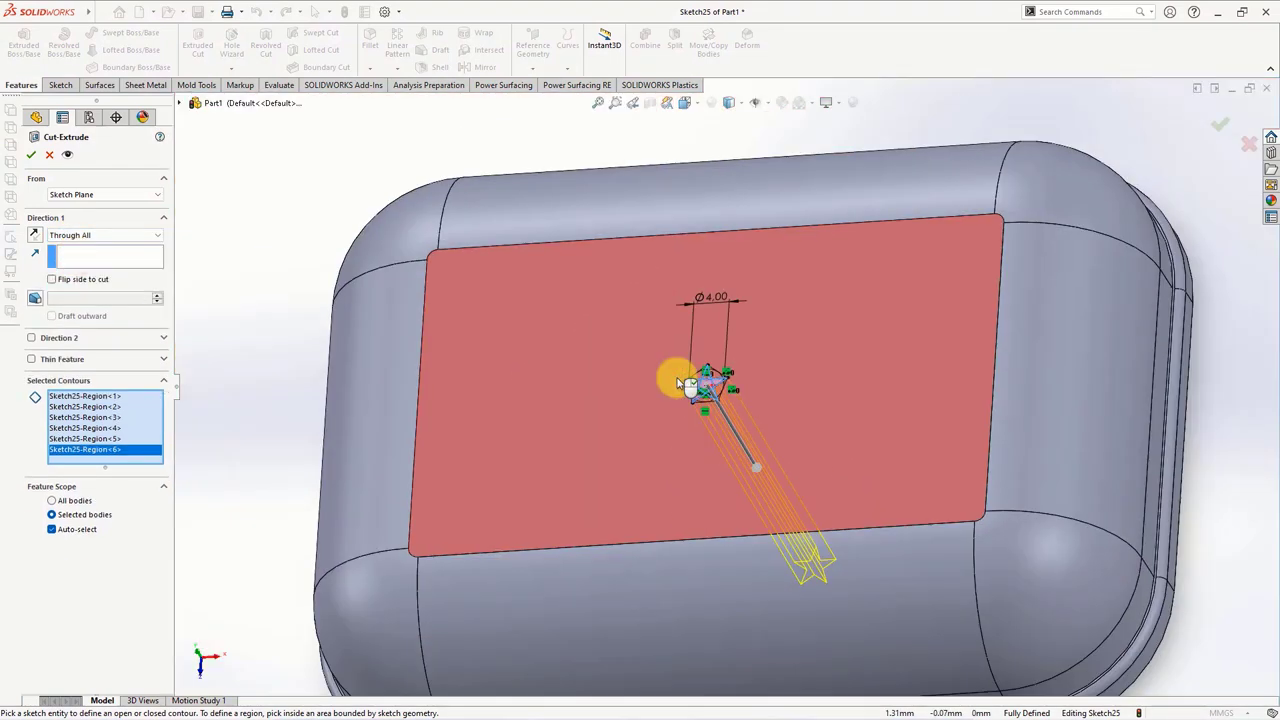
left_click(31, 155)
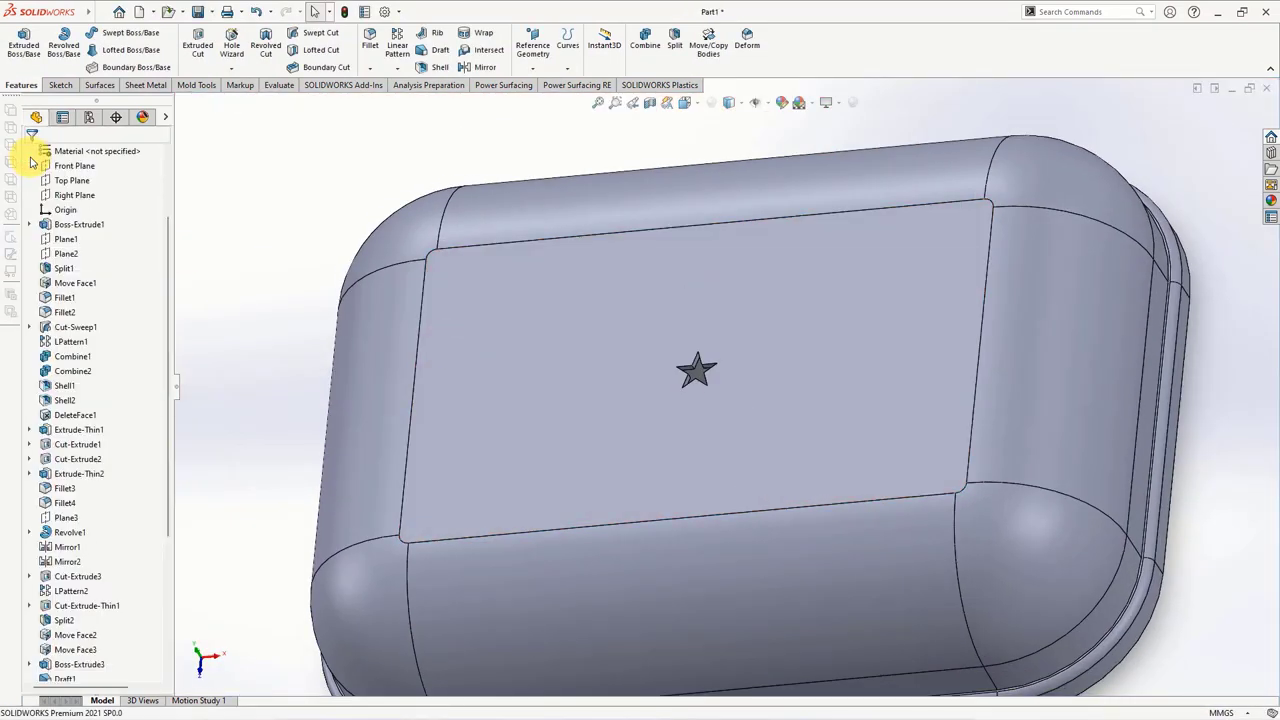
- Fillet the five star-tip edges with a 0.20 mm radius
scroll(690, 395, "up", 8)
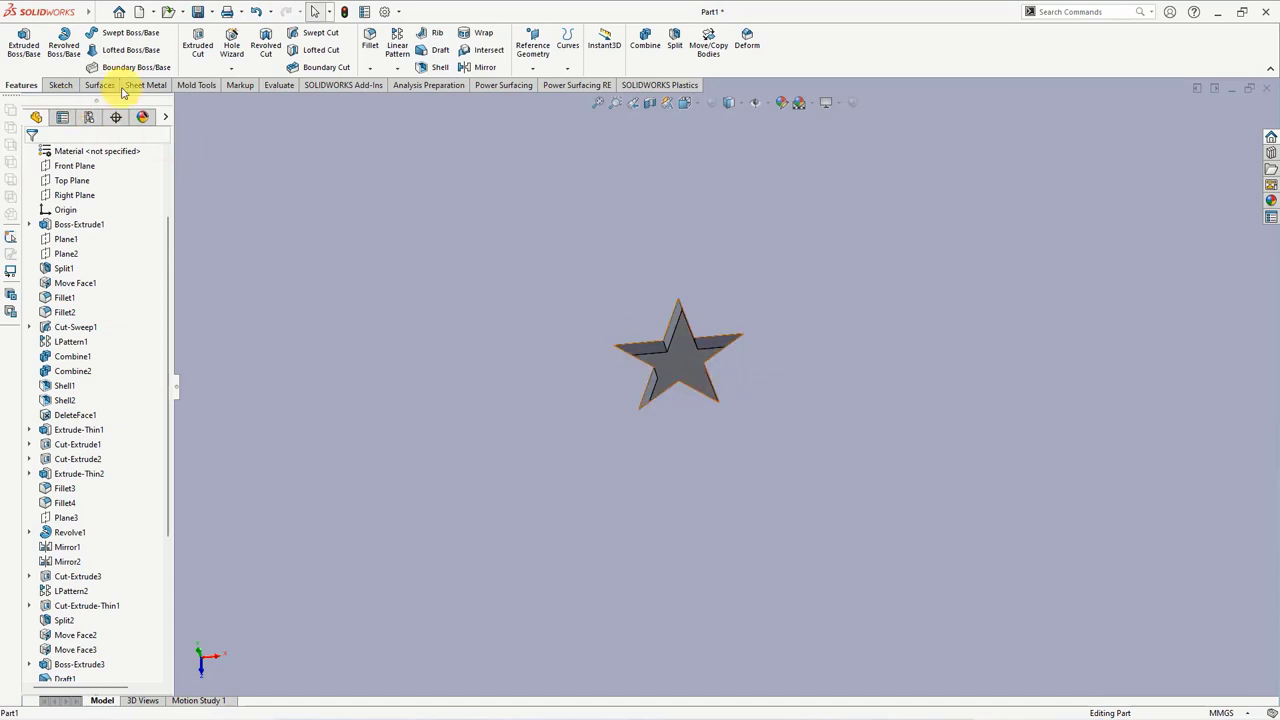
left_click(369, 47)
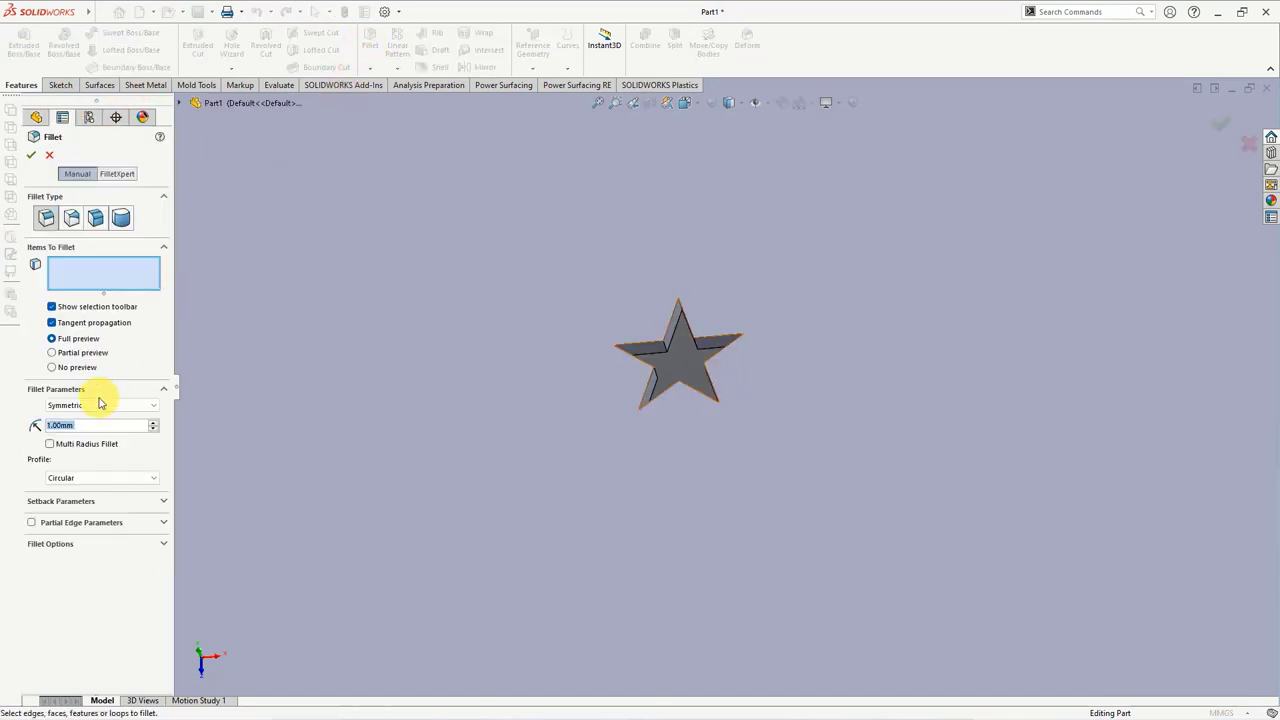
scroll(737, 349, "up", 5)
middle_click_drag(671, 289, 583, 287)
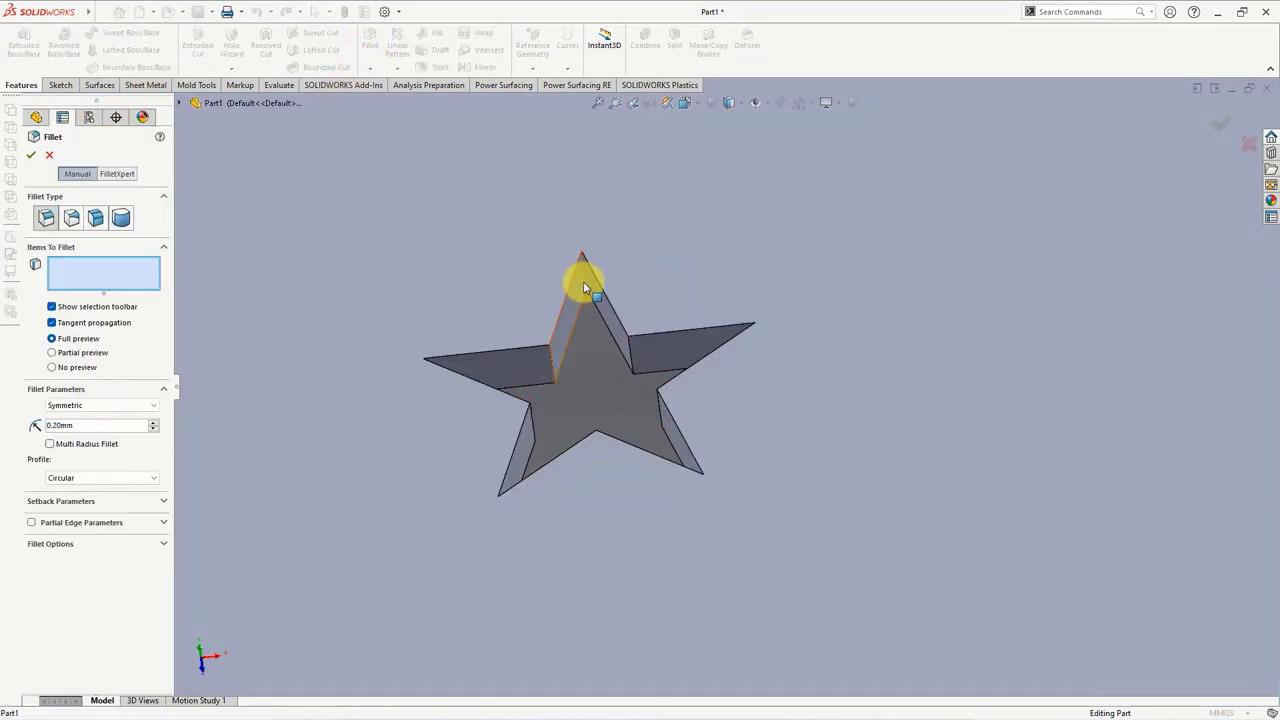
left_click(587, 287)
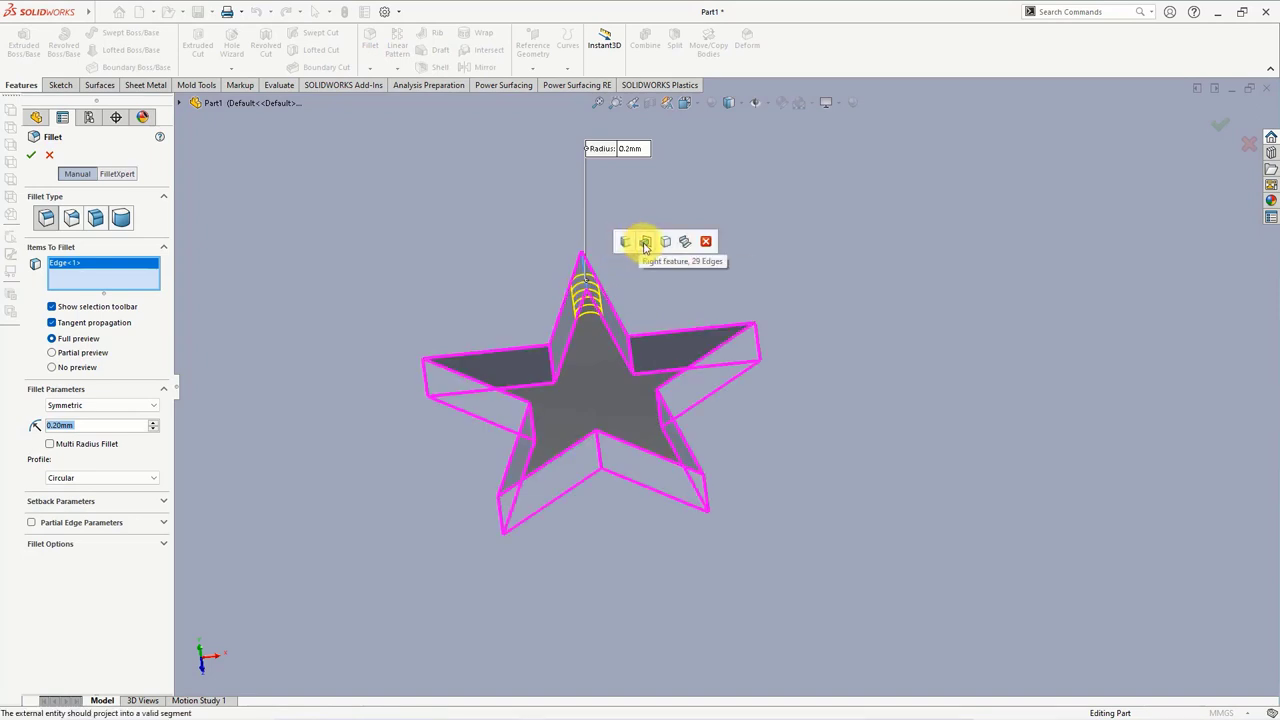
middle_click_drag(686, 351, 763, 397)
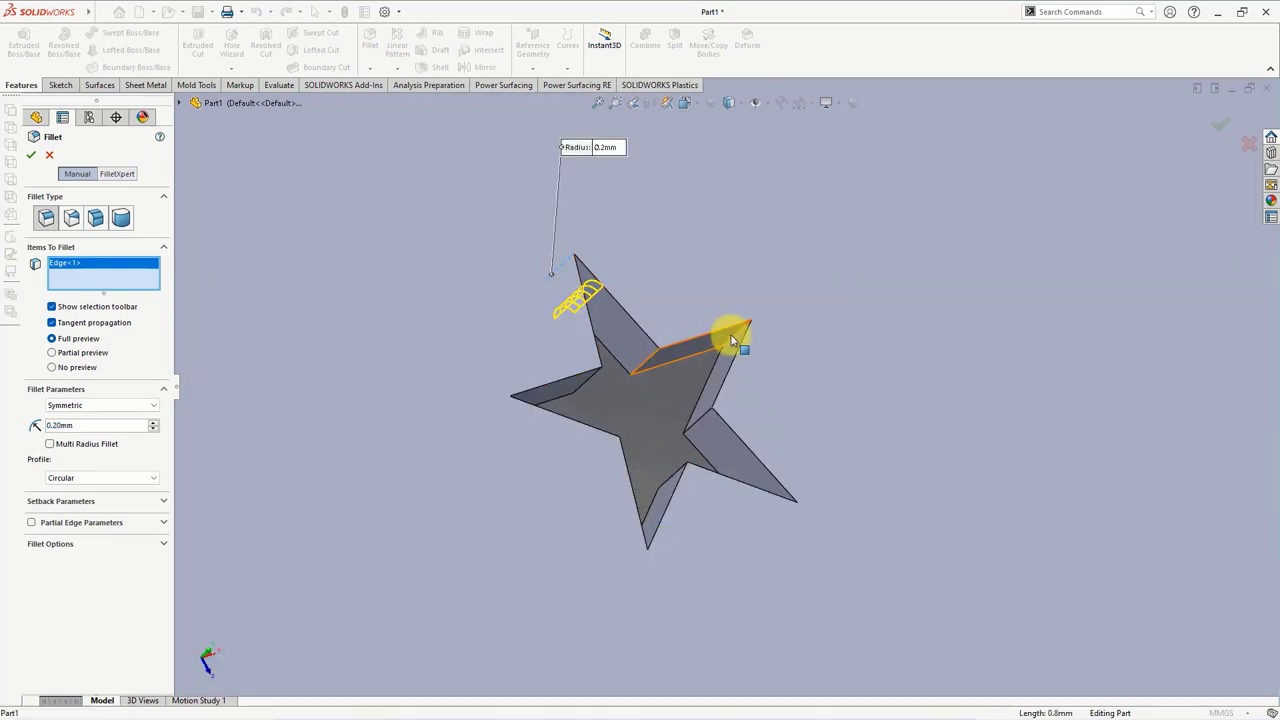
left_click(736, 342)
scroll(766, 503, "up", 2)
scroll(766, 423, "up", 3)
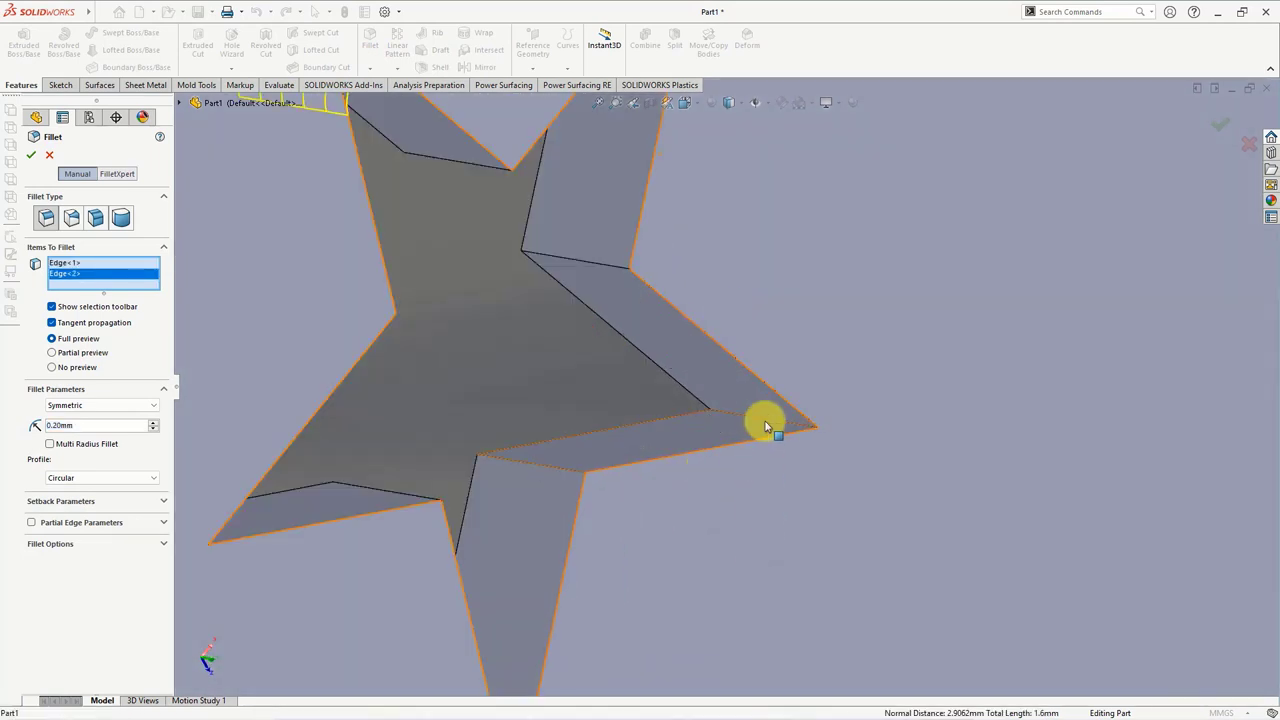
left_click(763, 426)
mouse_move(763, 426)
middle_mouse_down()
mouse_move(634, 589)
mouse_move(606, 569)
mouse_move(613, 545)
mouse_move(463, 531)
middle_mouse_up()
left_click(613, 541)
scroll(460, 465, "up", 3)
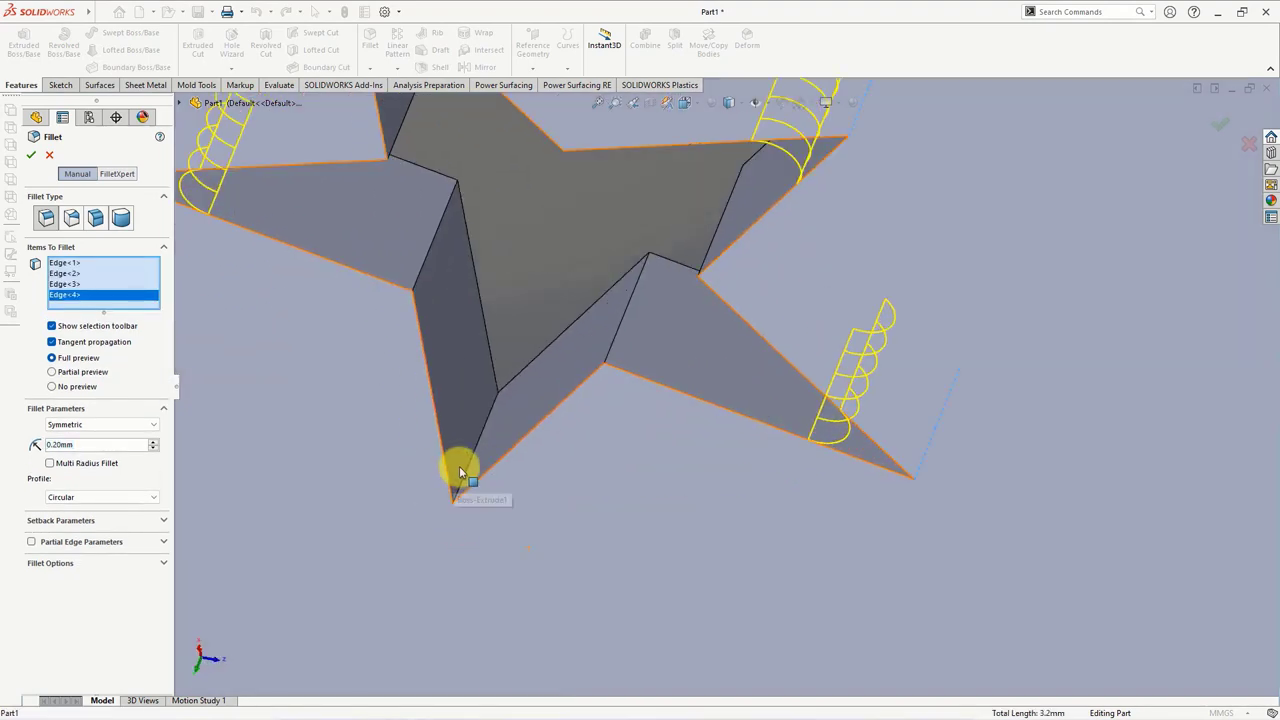
left_click(466, 476)
scroll(462, 470, "down", 5)
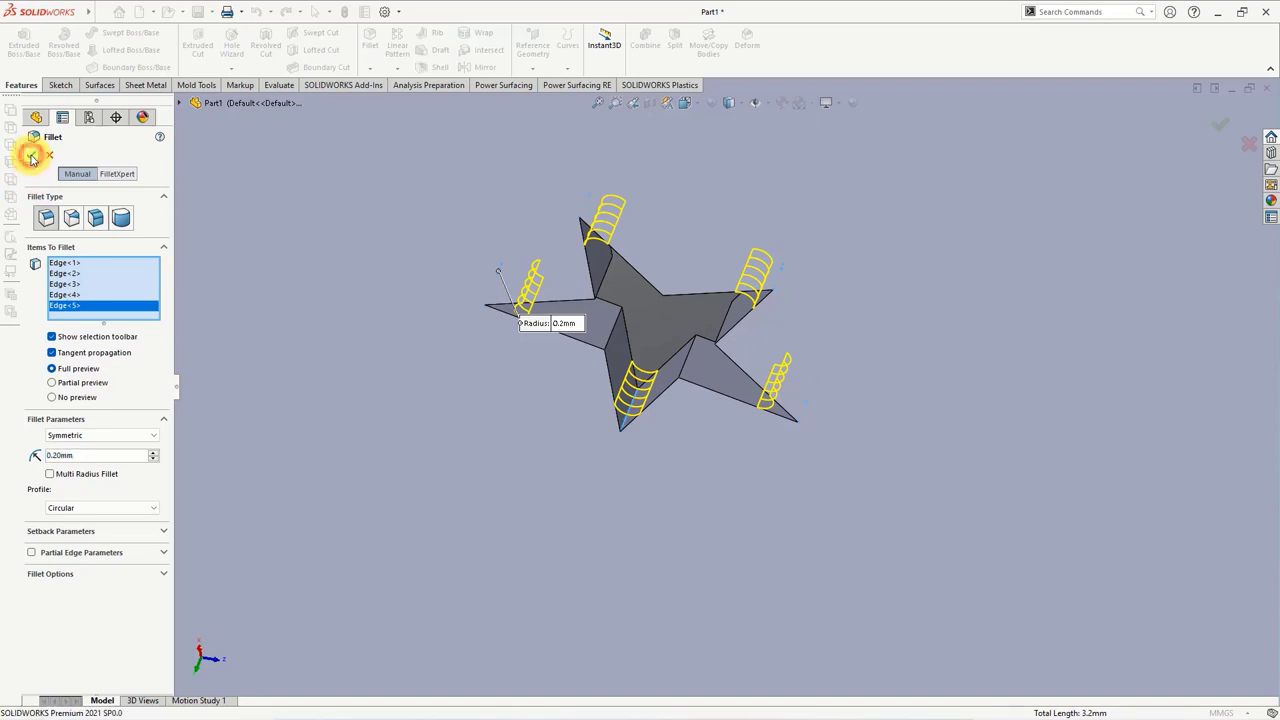
left_click(33, 160)
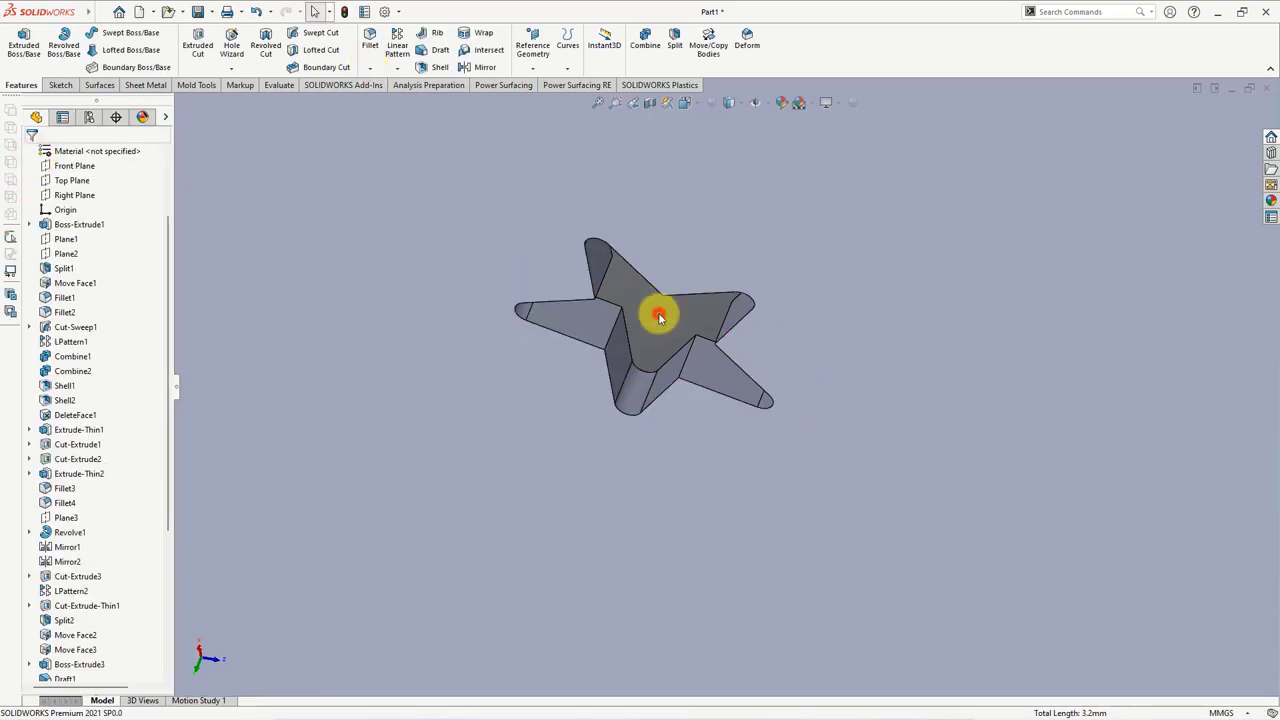
- Fillet the star's connected edge loop with a 0.80 mm radius
left_click(368, 52)
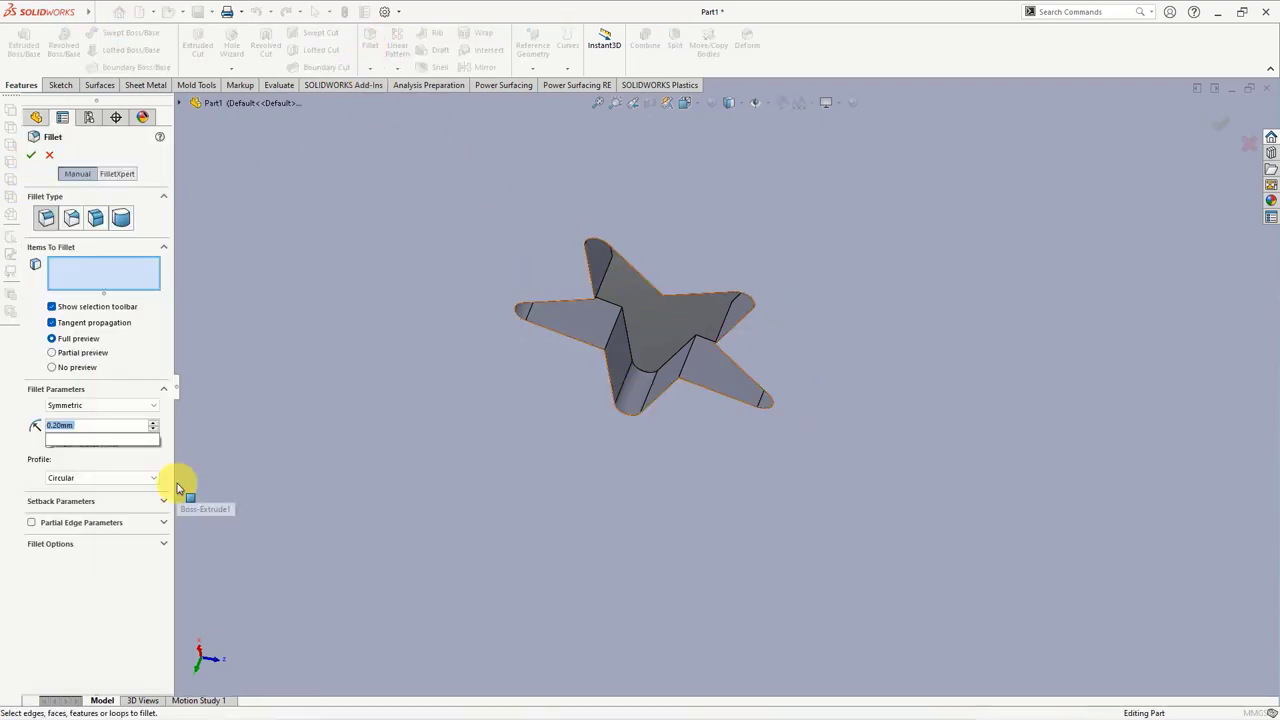
scroll(647, 350, "down", 2)
left_click(600, 348)
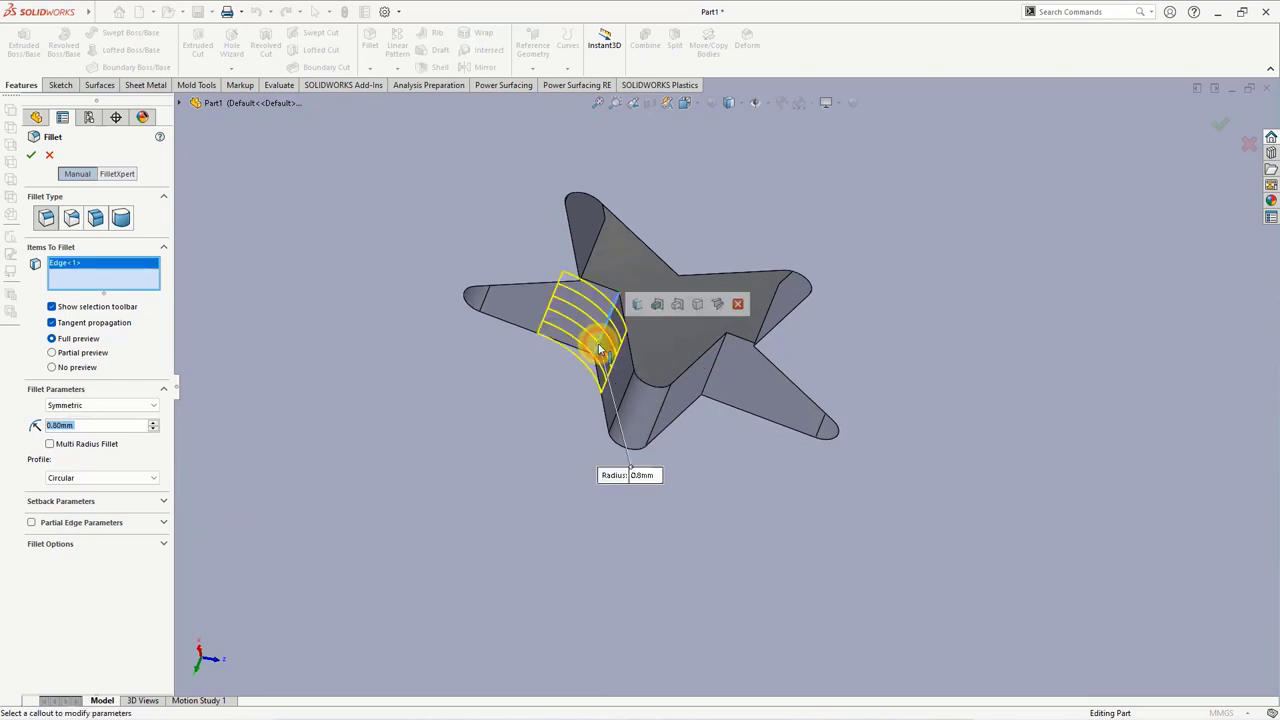
left_click(640, 304)
scroll(645, 315, "up", 2)
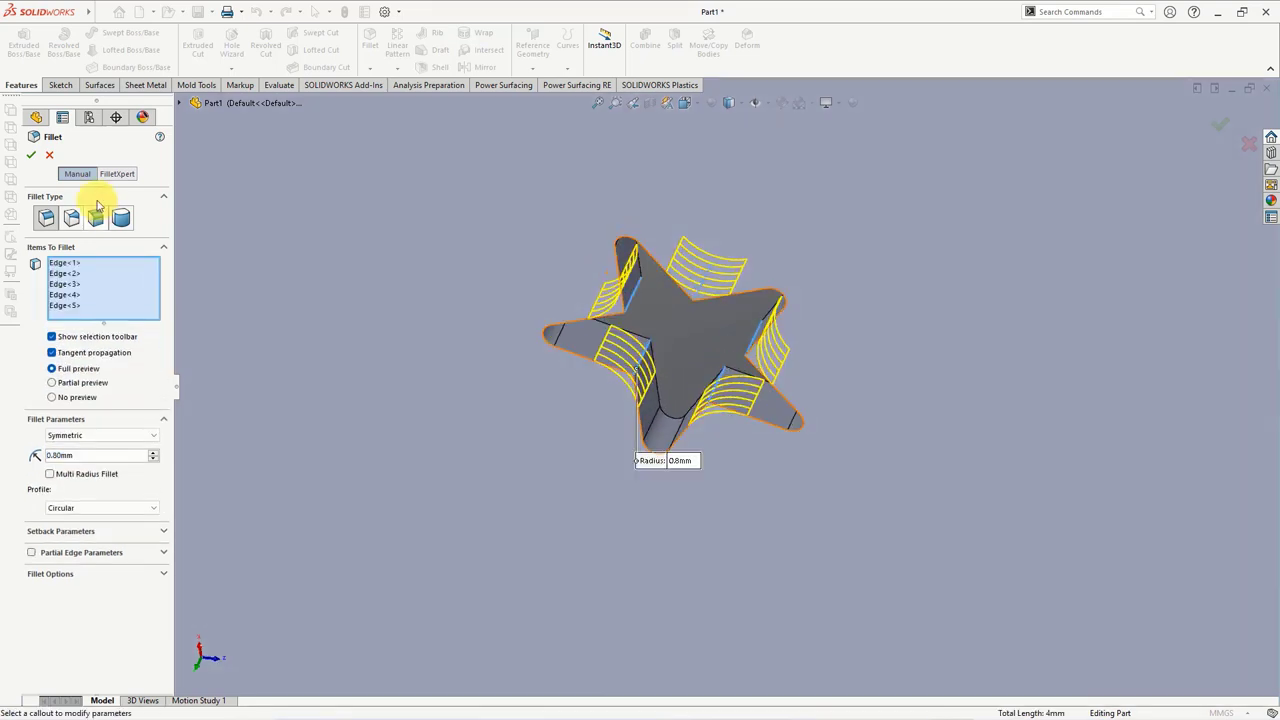
left_click(37, 156)
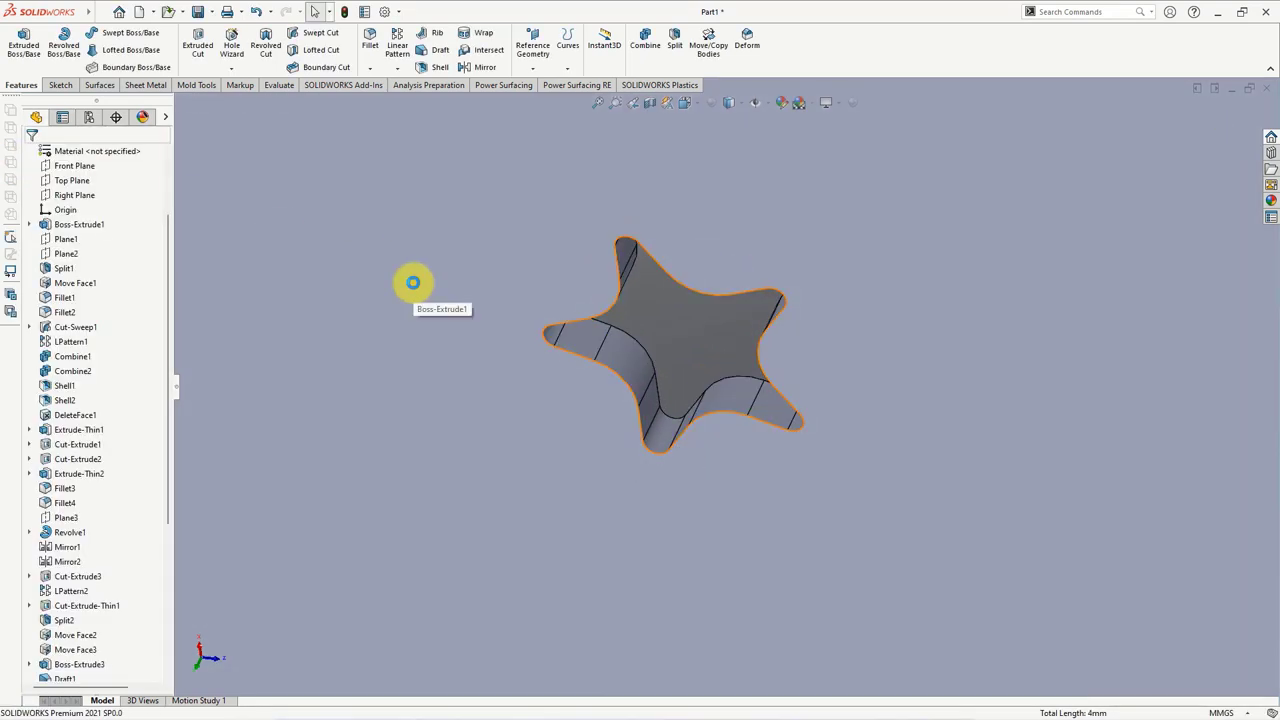
- Start a fill pattern bounded by the lid's top face with 8.00mm star spacing
scroll(543, 363, "up", 2)
scroll(600, 448, "up", 3)
scroll(600, 445, "up", 1)
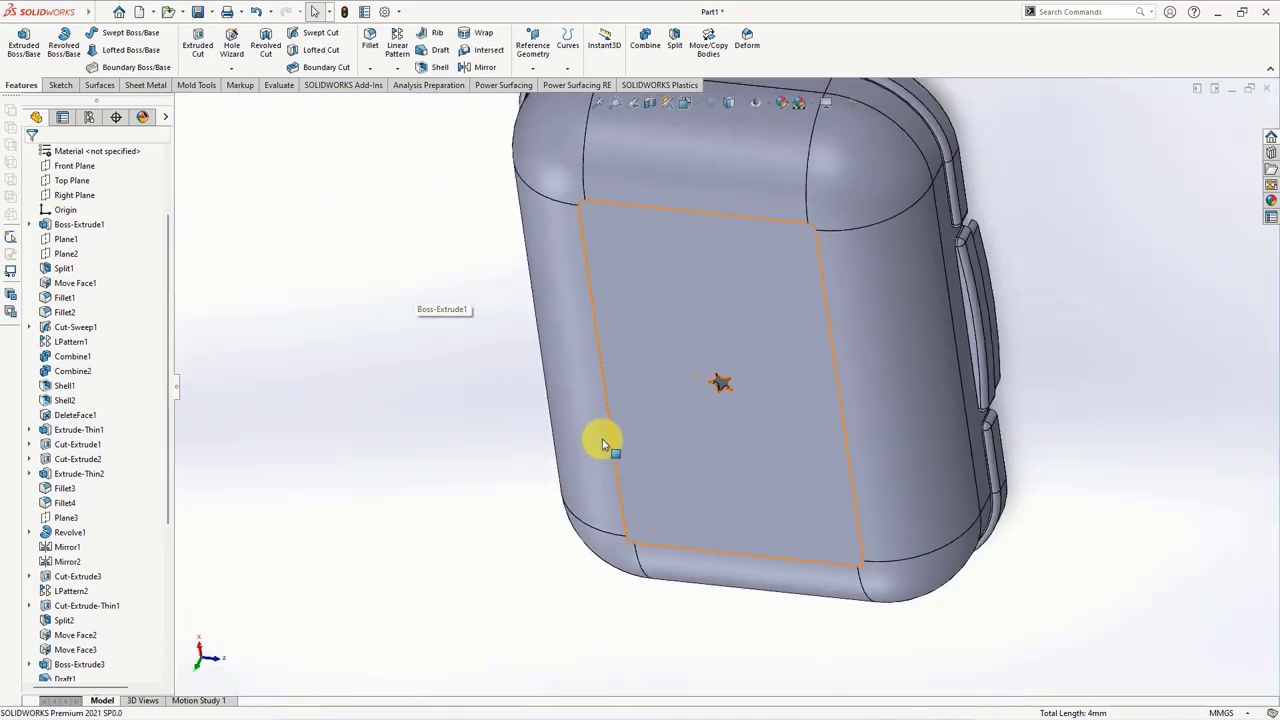
mouse_move(605, 445)
middle_mouse_down()
mouse_move(634, 334)
mouse_move(609, 386)
mouse_move(609, 249)
mouse_move(476, 337)
middle_mouse_up()
key("ctrl+1")
scroll(800, 271, "down", 3)
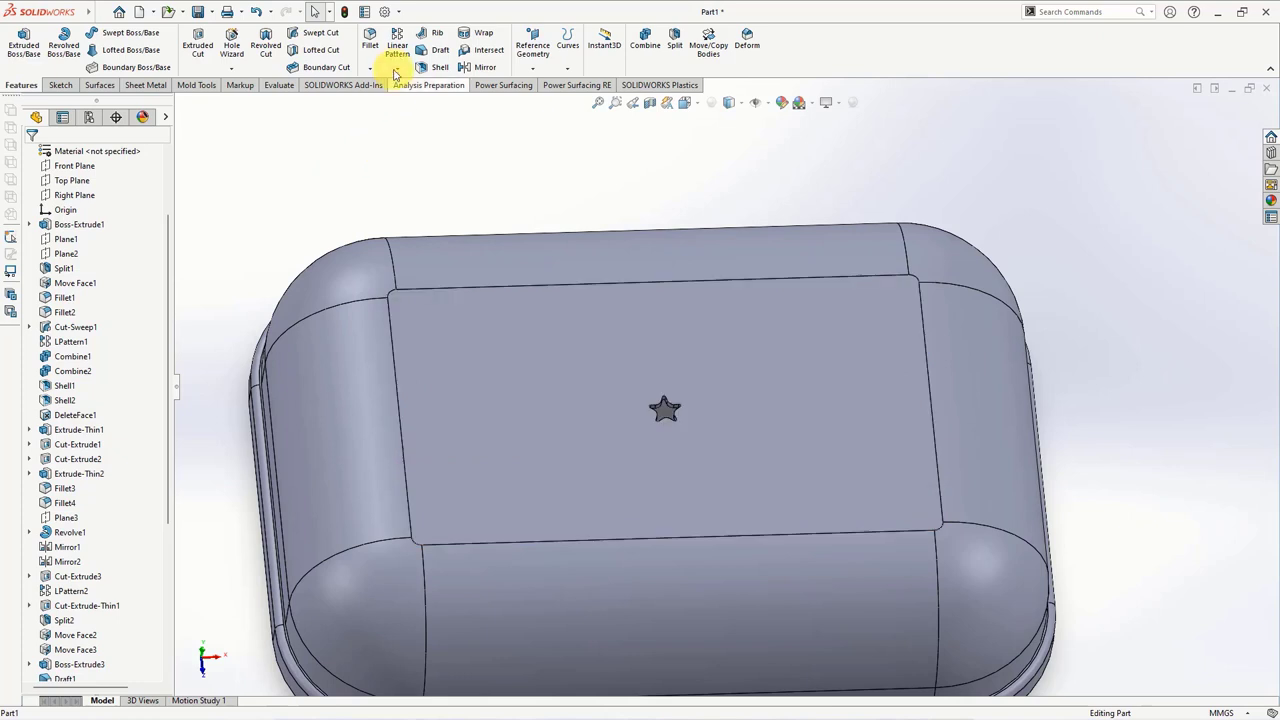
left_click(397, 68)
left_click(422, 180)
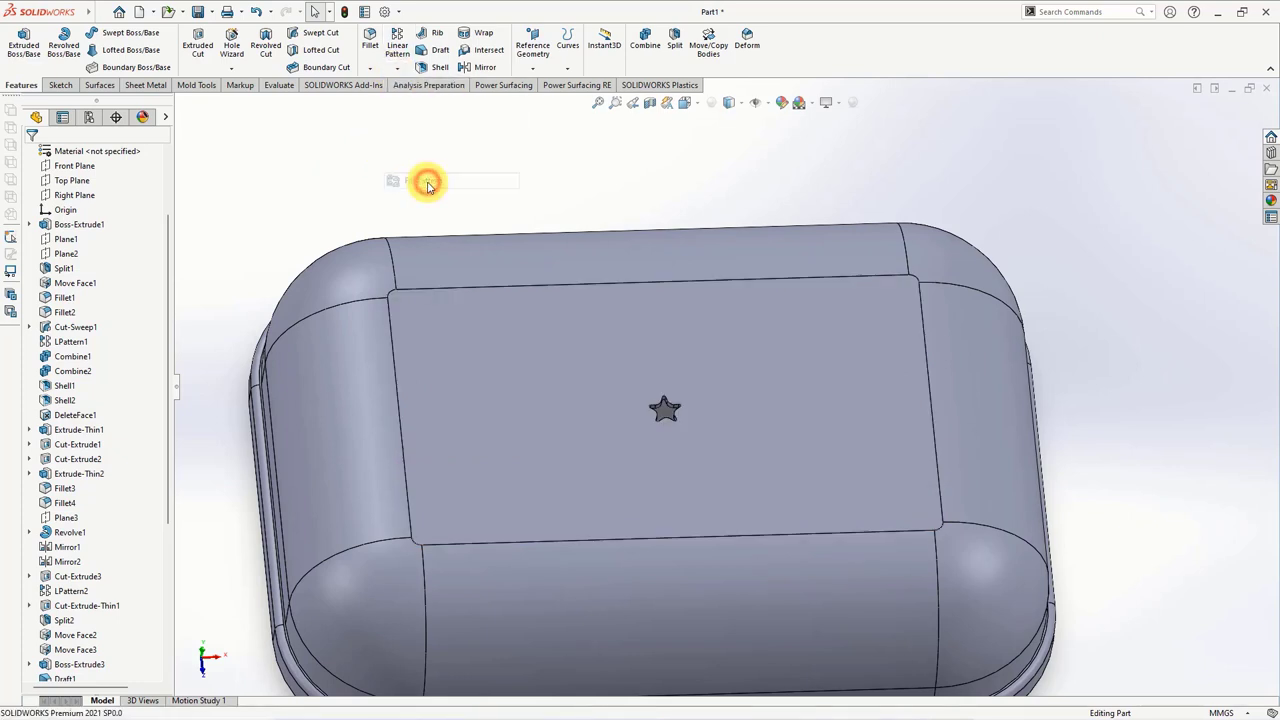
left_click(502, 350)
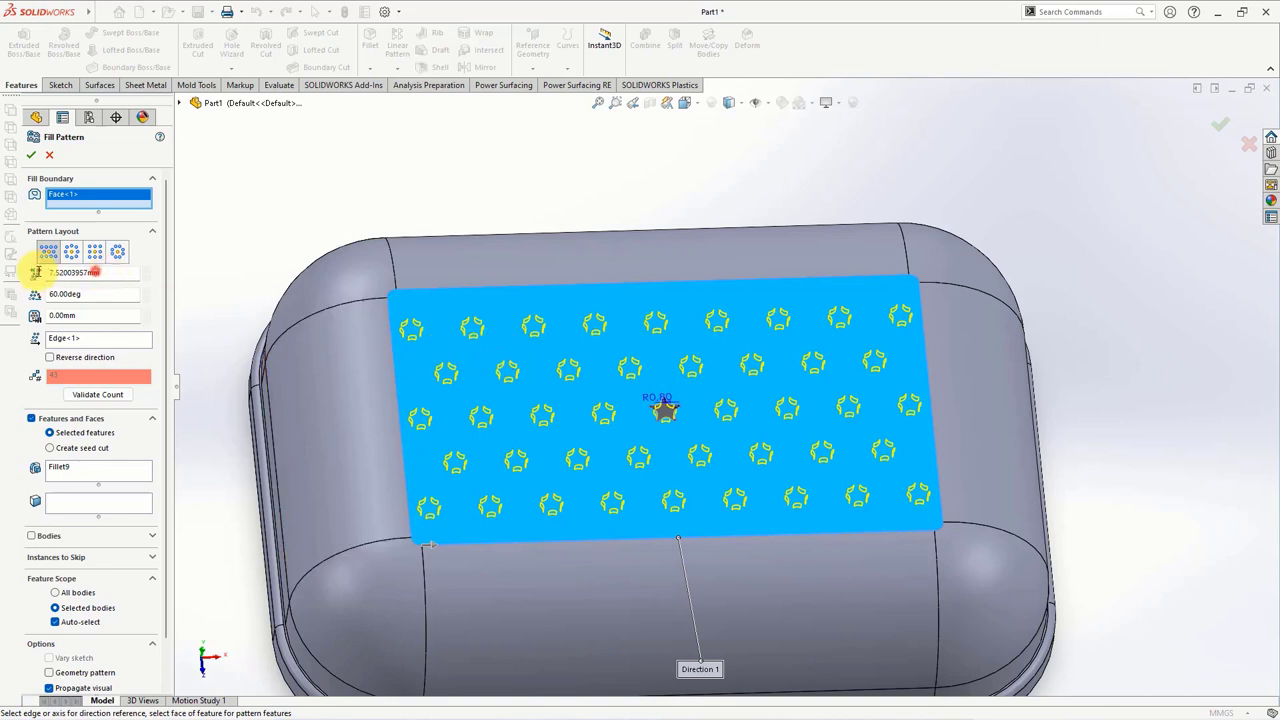
type("8")
key("Return")
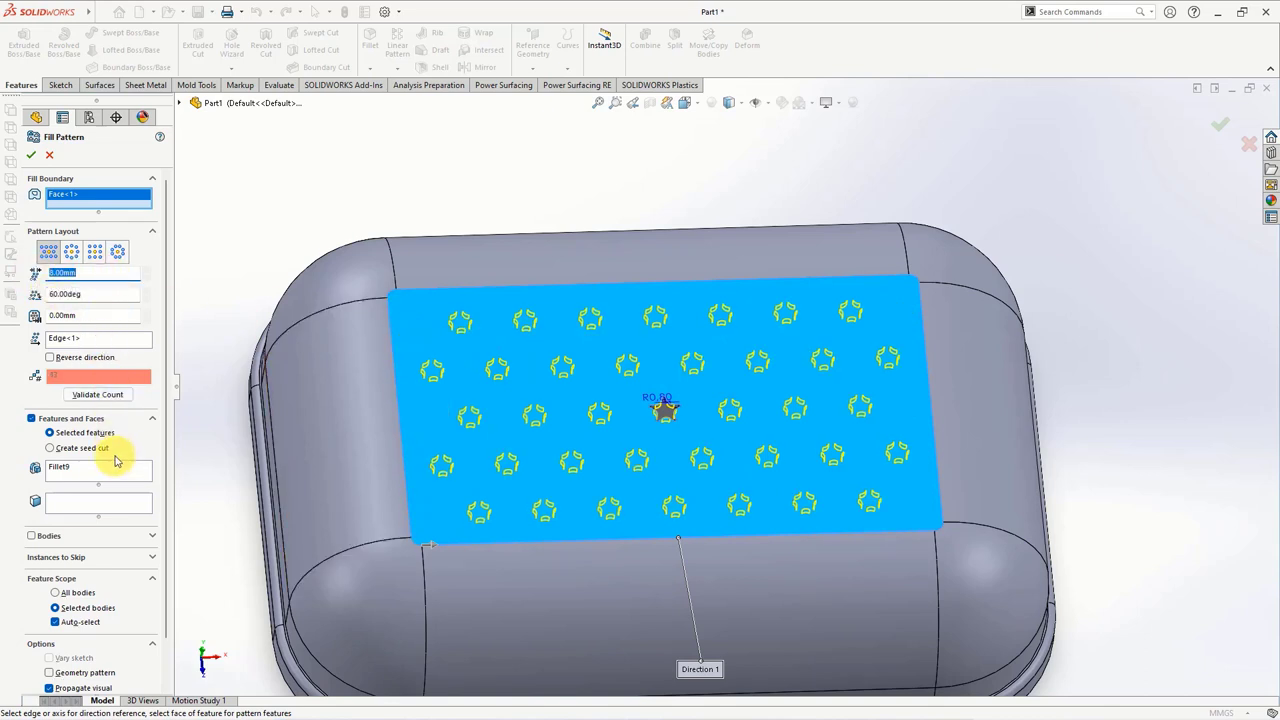
- Add Cut-Extrude5 and Fillet8 as the patterned features and accept the 60° fill pattern
left_click(109, 476)
left_click(181, 104)
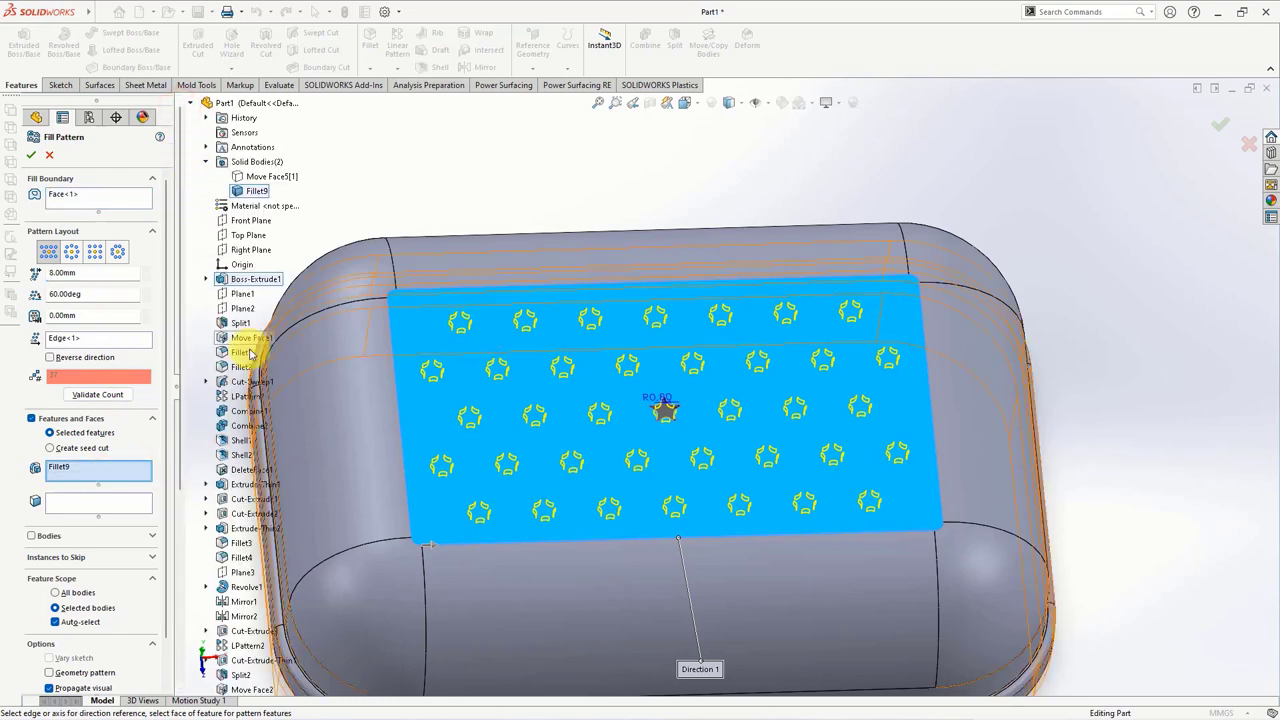
scroll(380, 443, "up", 2)
scroll(251, 614, "down", 5)
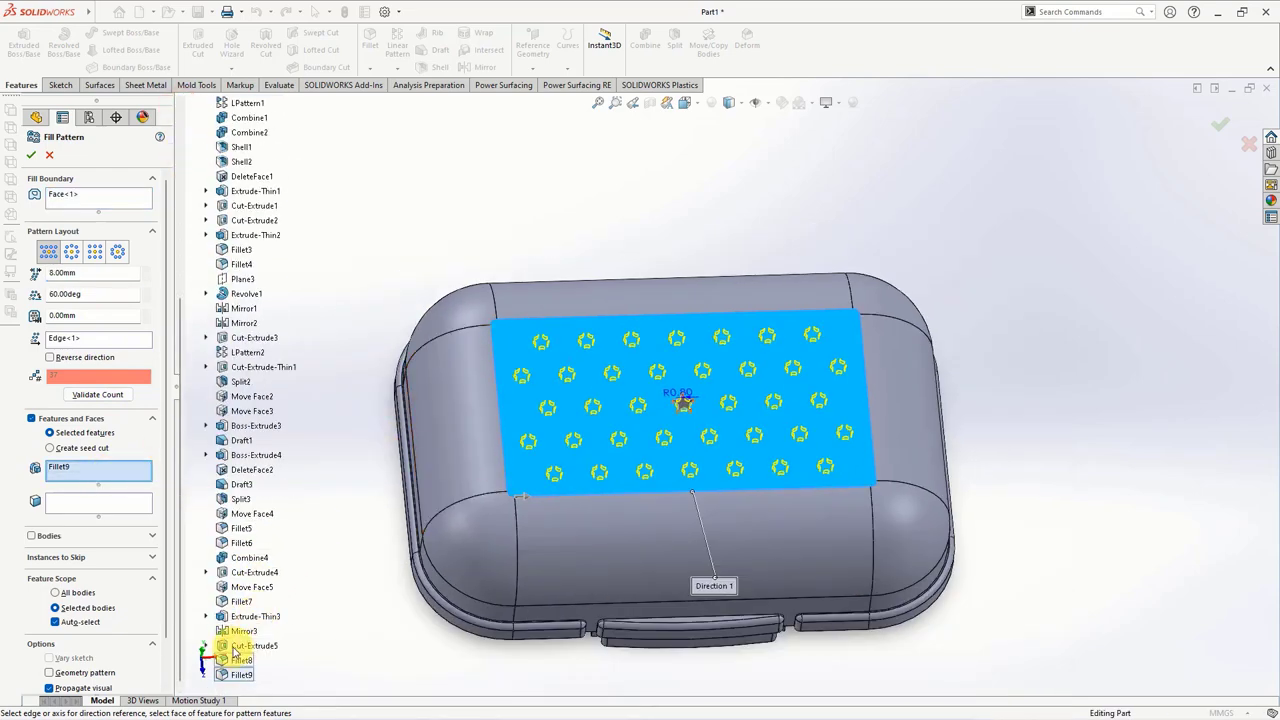
left_click(240, 647)
left_click(232, 662)
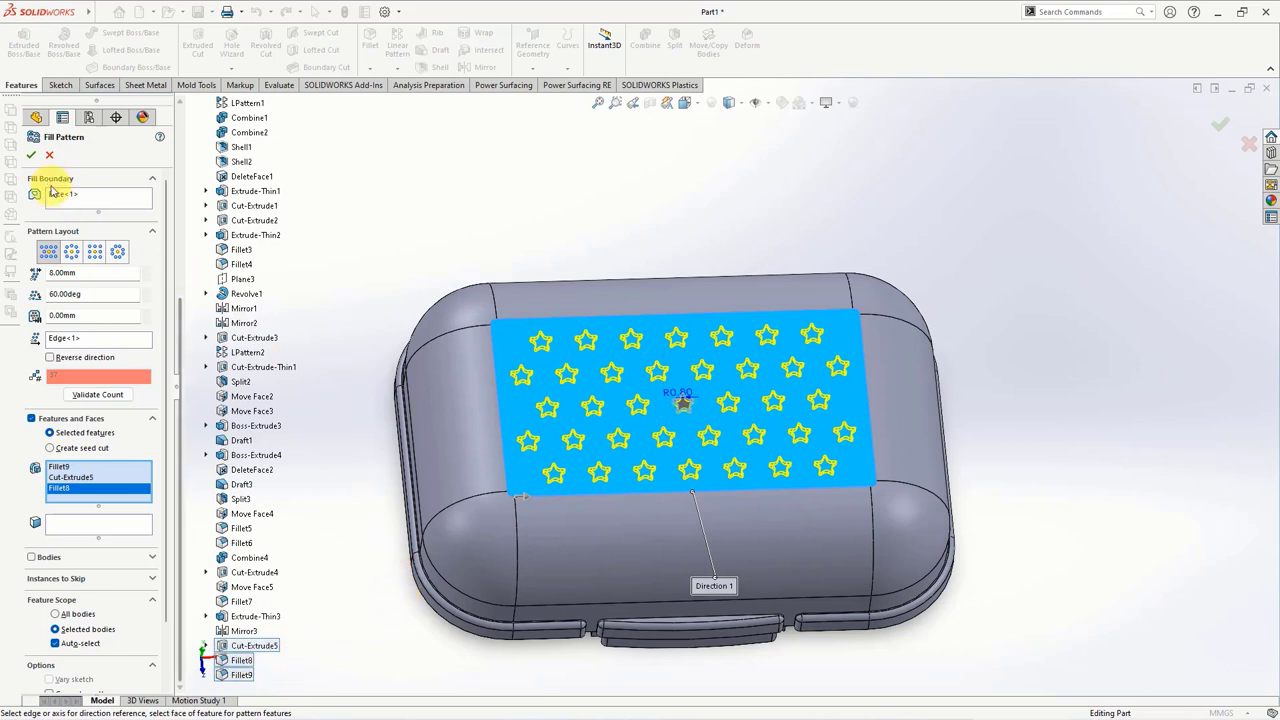
left_click(32, 158)
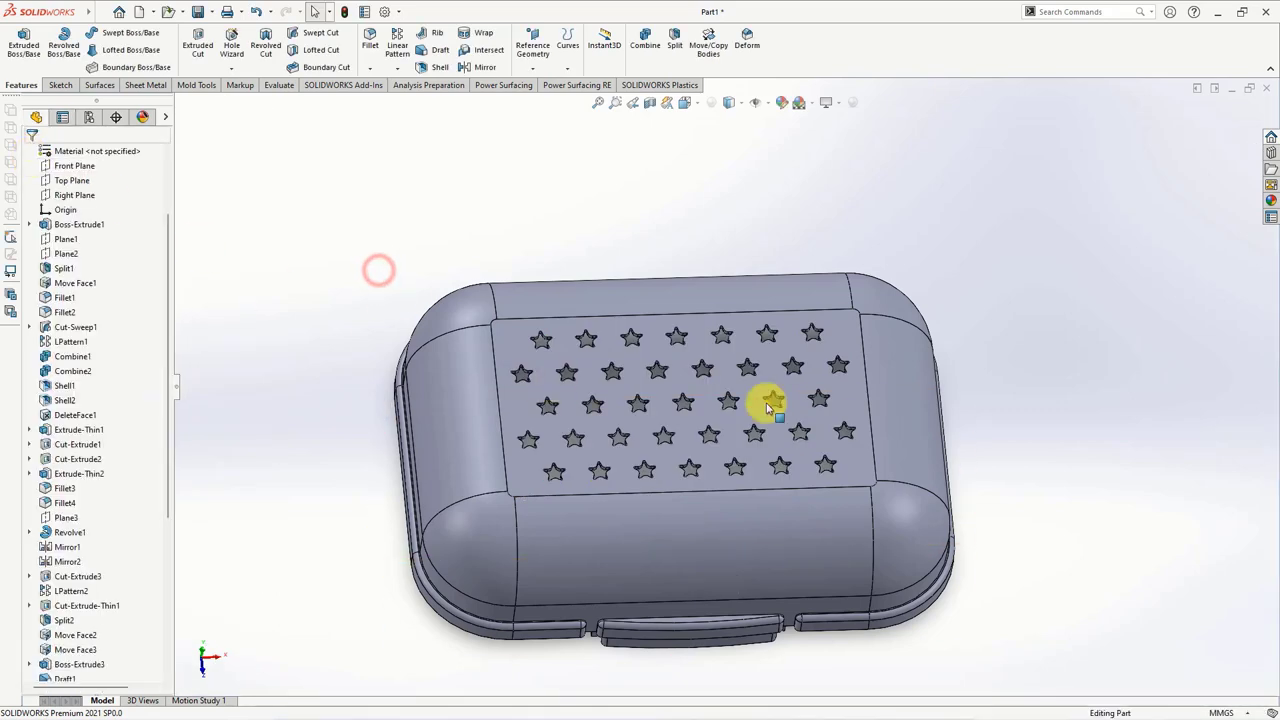
scroll(760, 395, "down", 5)
- Delete and patch one star cutout's tangent faces with Delete Face, closing that hole
left_click(99, 85)
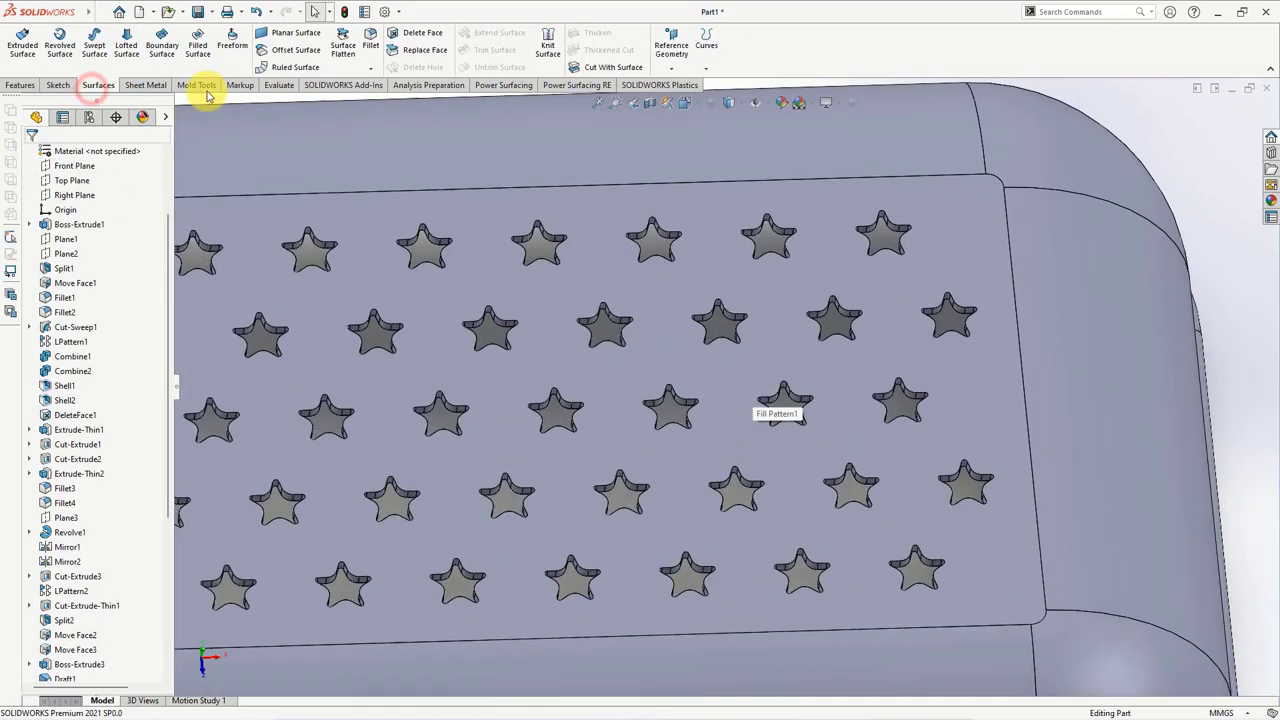
left_click(398, 32)
scroll(589, 394, "down", 3)
right_click(614, 391)
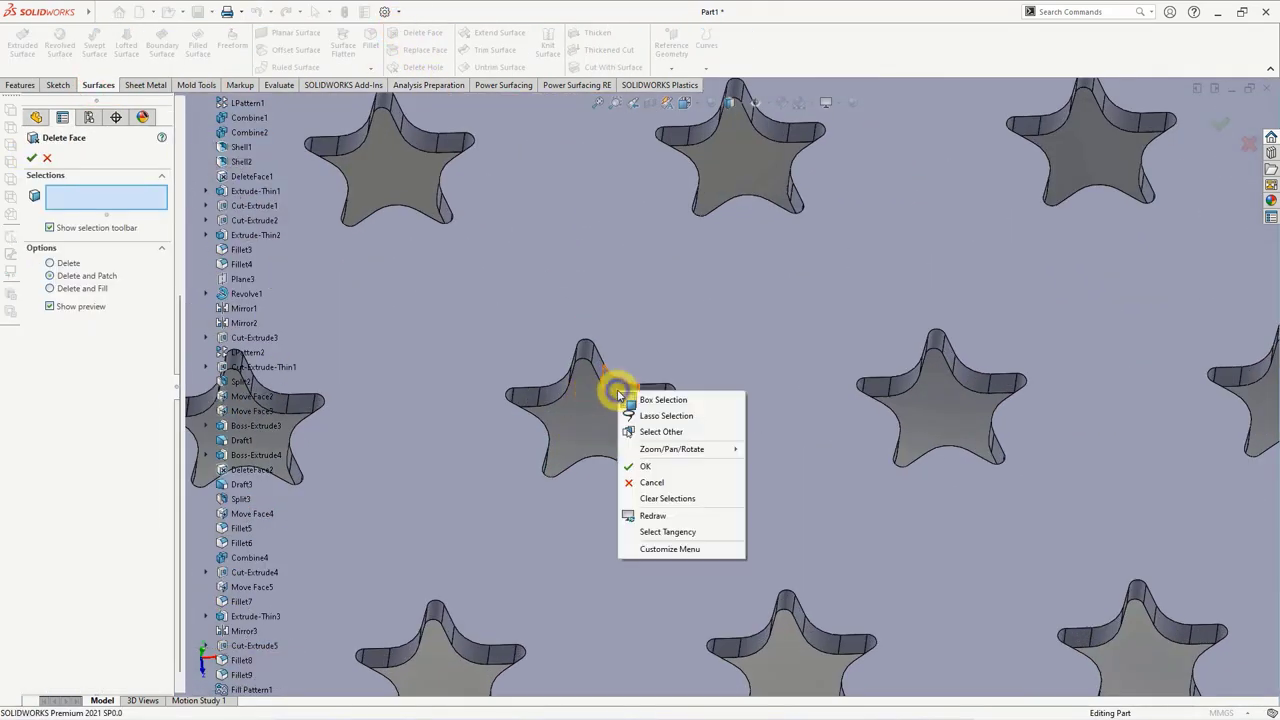
left_click(652, 532)
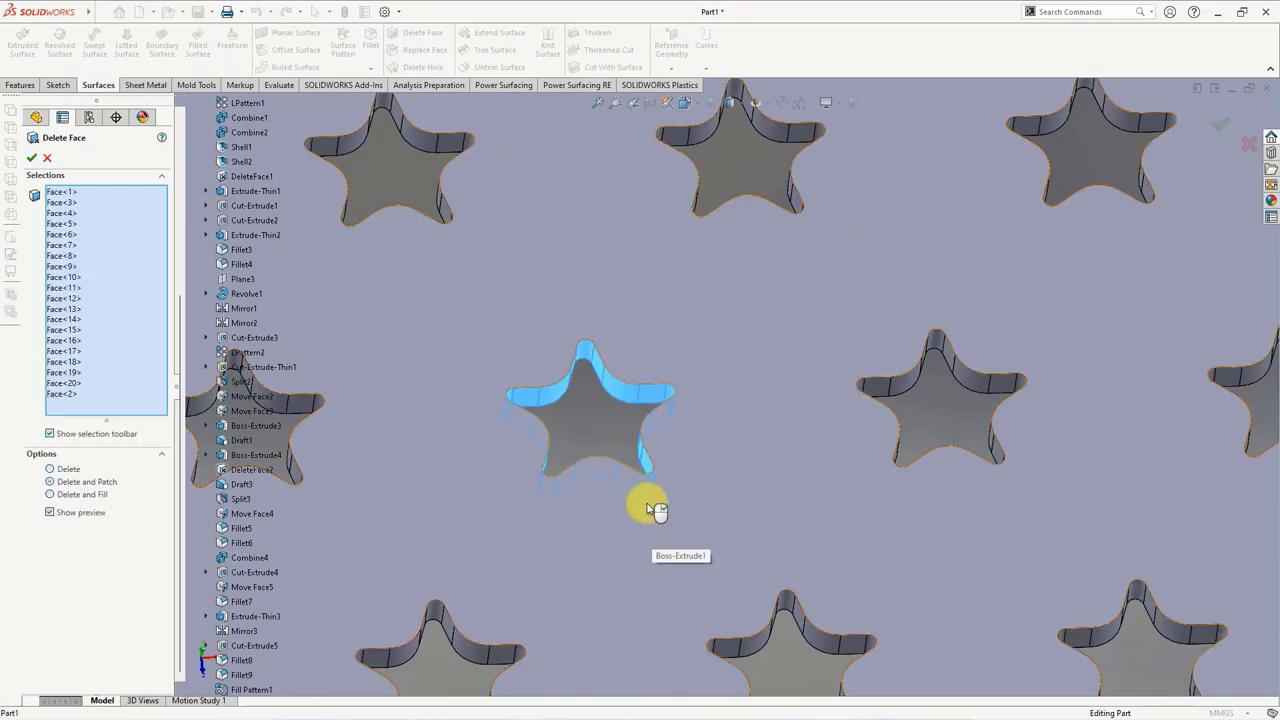
scroll(652, 510, "up", 3)
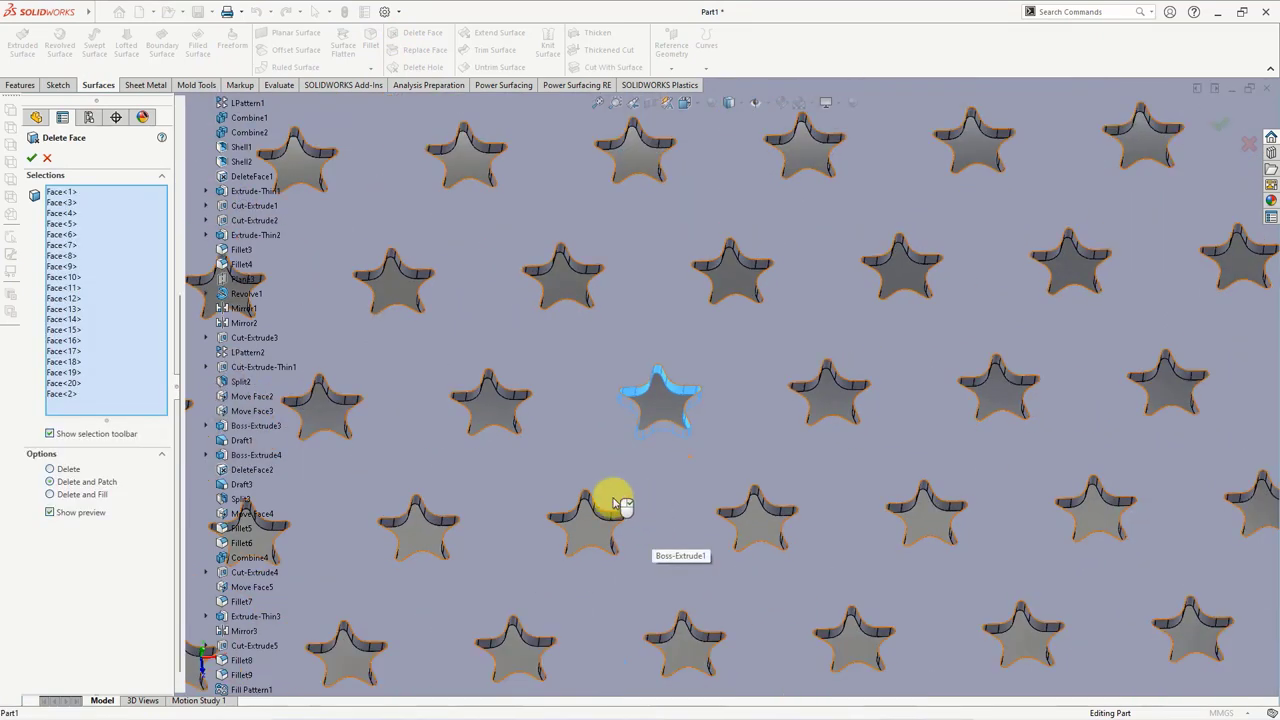
left_click(32, 160)
scroll(613, 383, "up", 5)
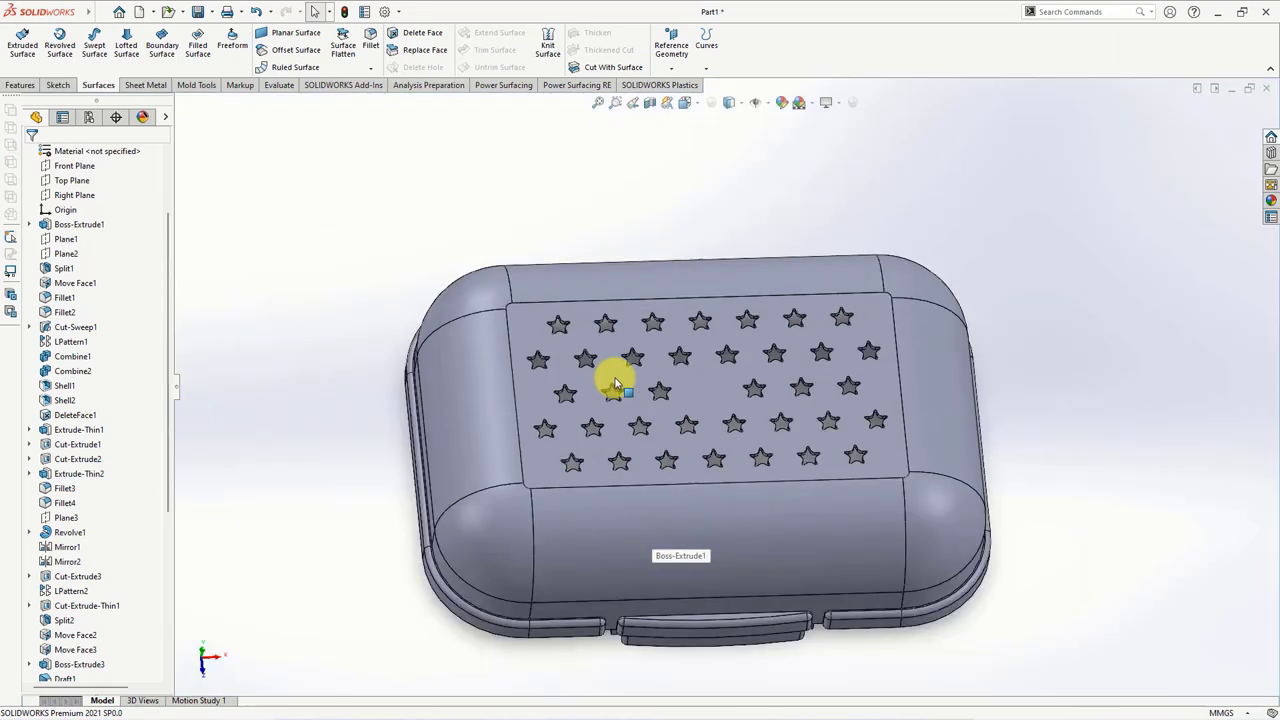
middle_click_drag(525, 355, 414, 217)
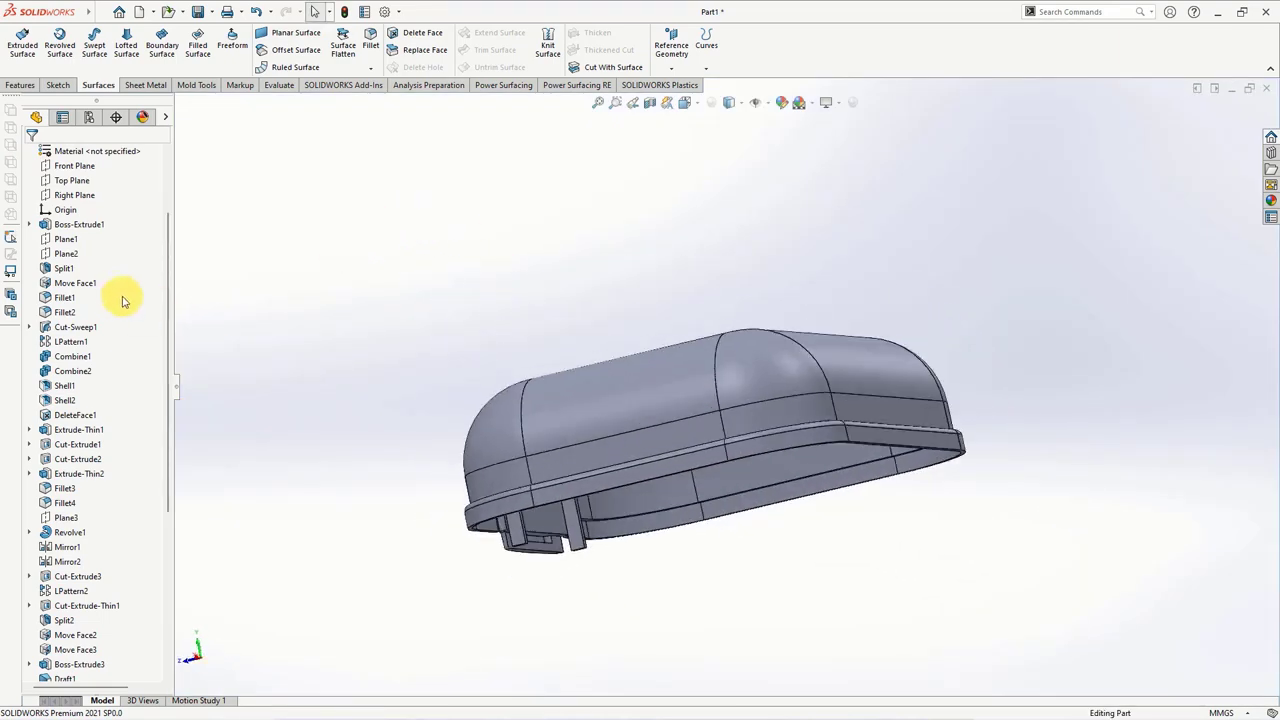
- Sketch the five-line lip outline on the Right Plane at the case's bottom corner
scroll(110, 260, "up", 1)
left_click(72, 239)
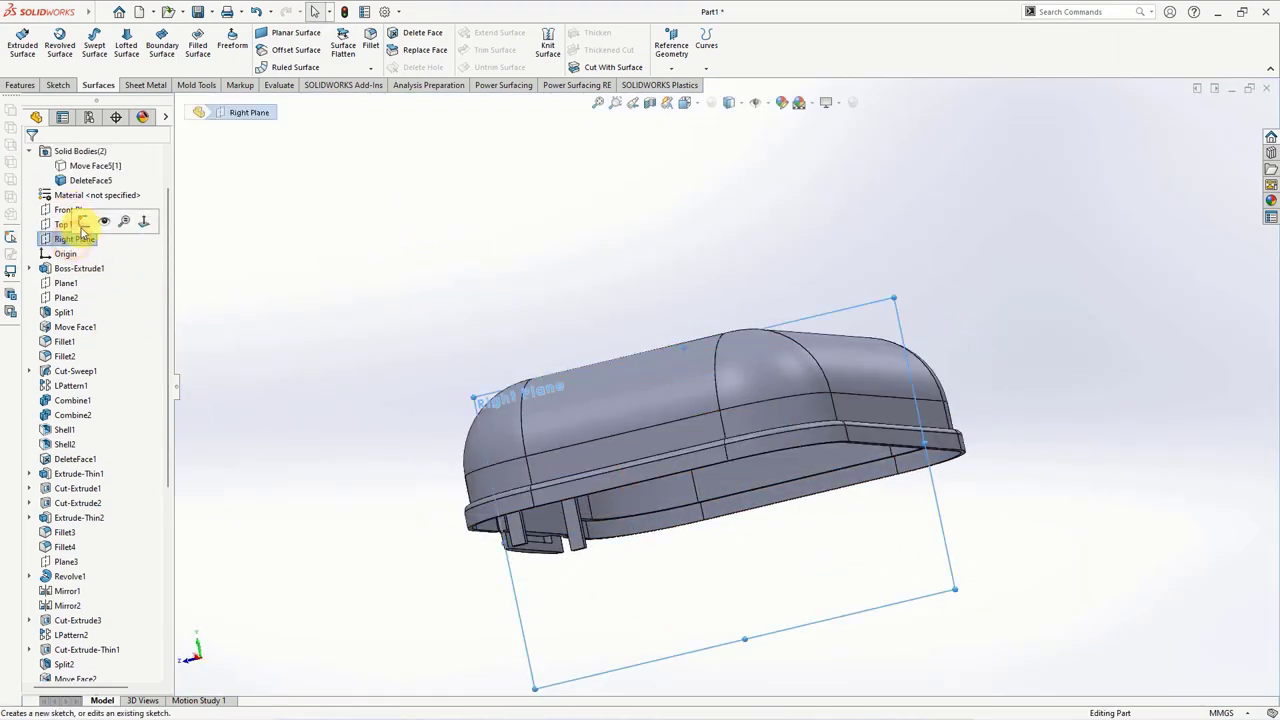
left_click(86, 213)
scroll(1170, 494, "down", 3)
scroll(937, 446, "up", 1)
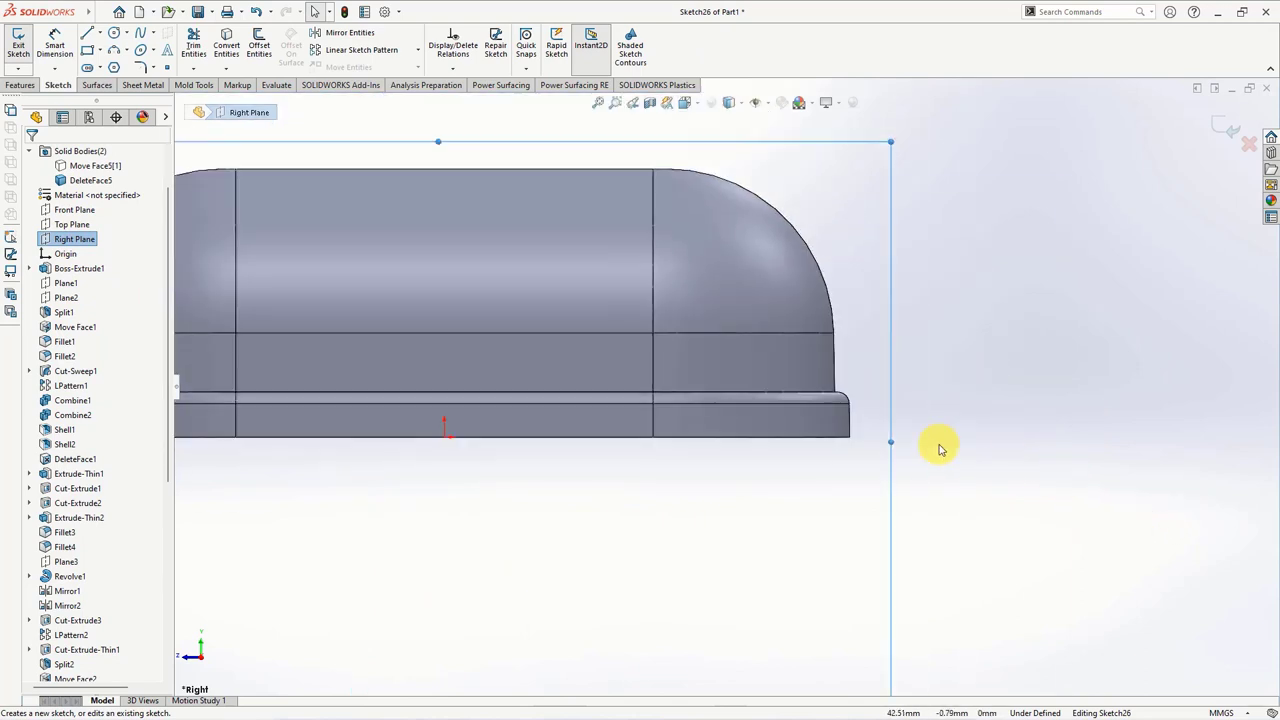
scroll(757, 416, "down", 3)
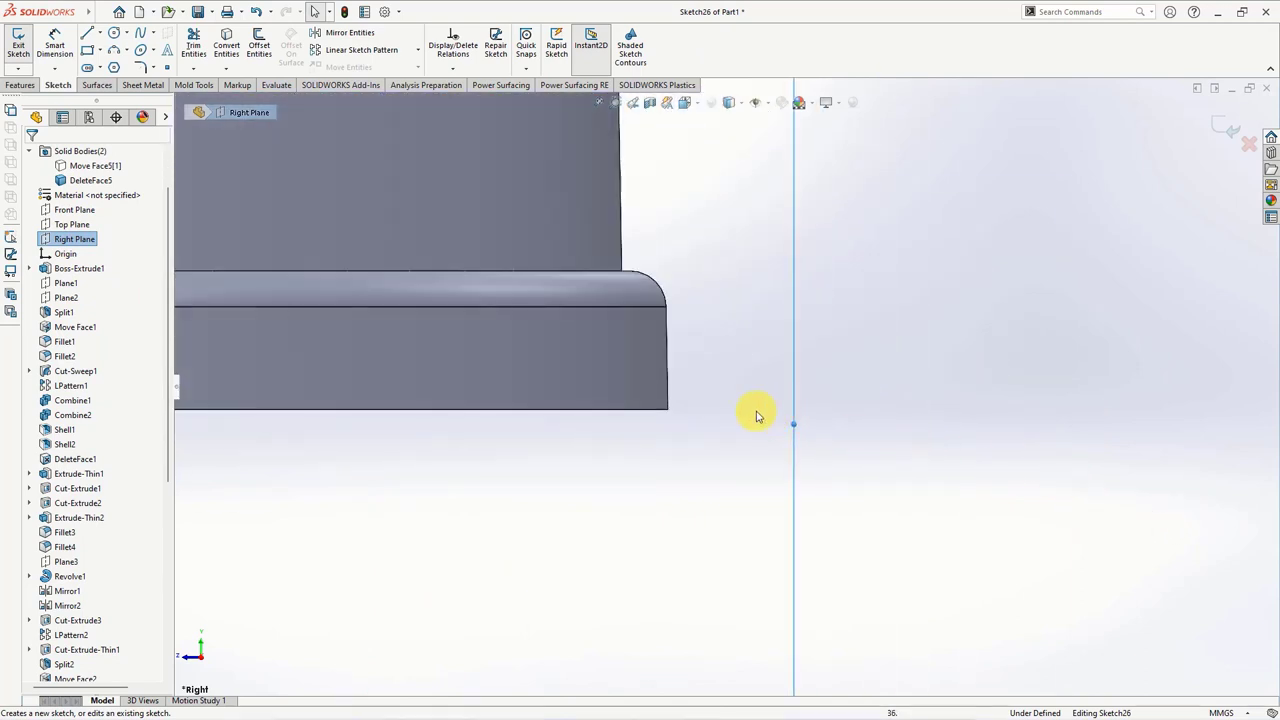
left_click(86, 37)
left_click(667, 409)
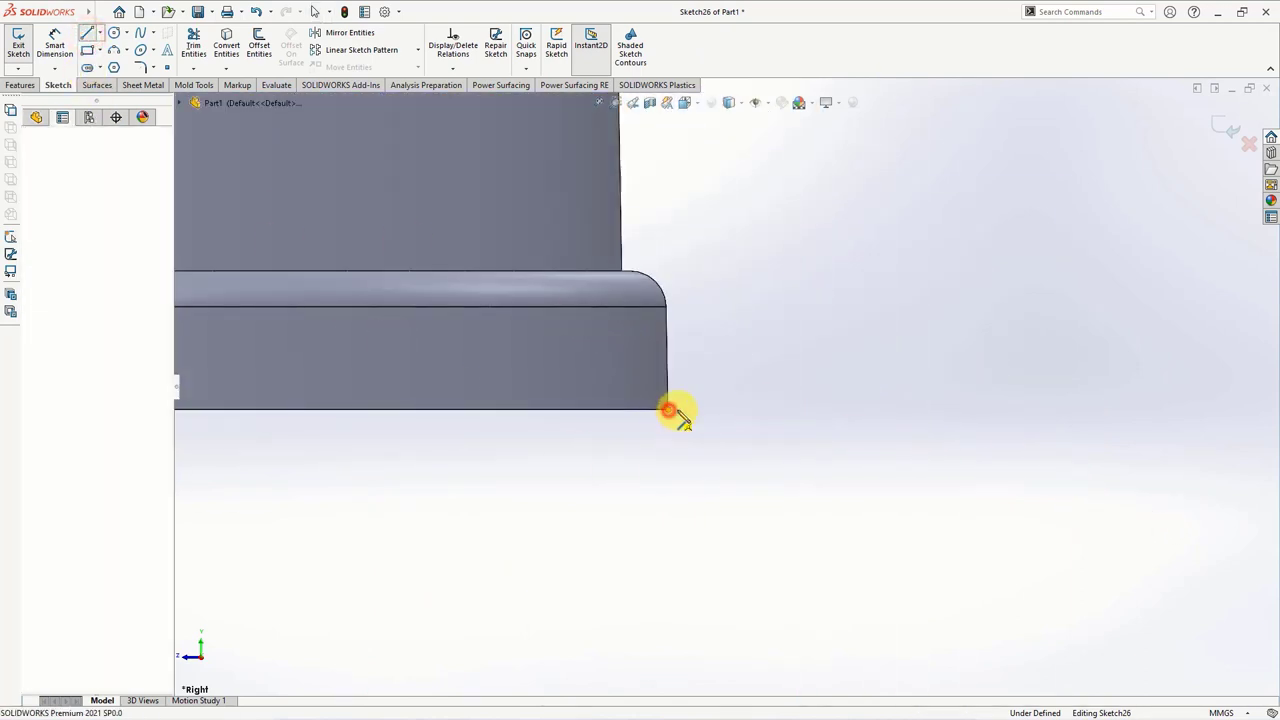
left_click(921, 409)
left_click(921, 374)
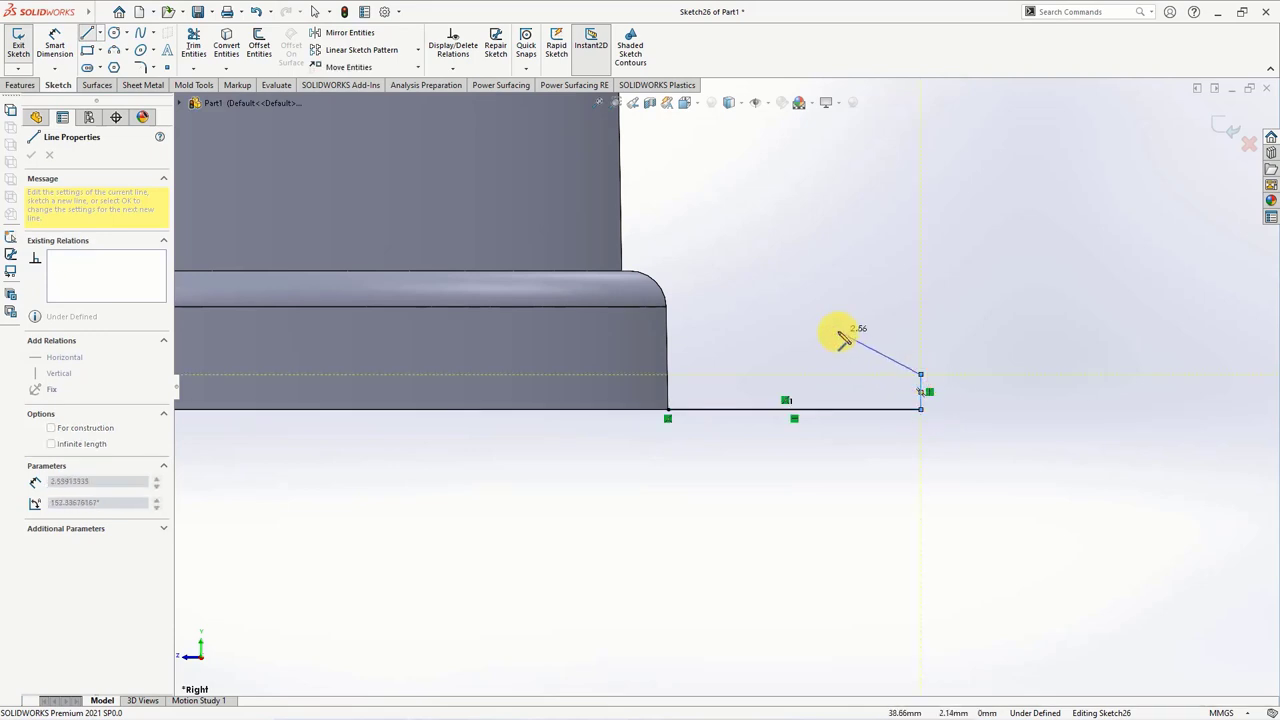
left_click(838, 331)
left_click(668, 331)
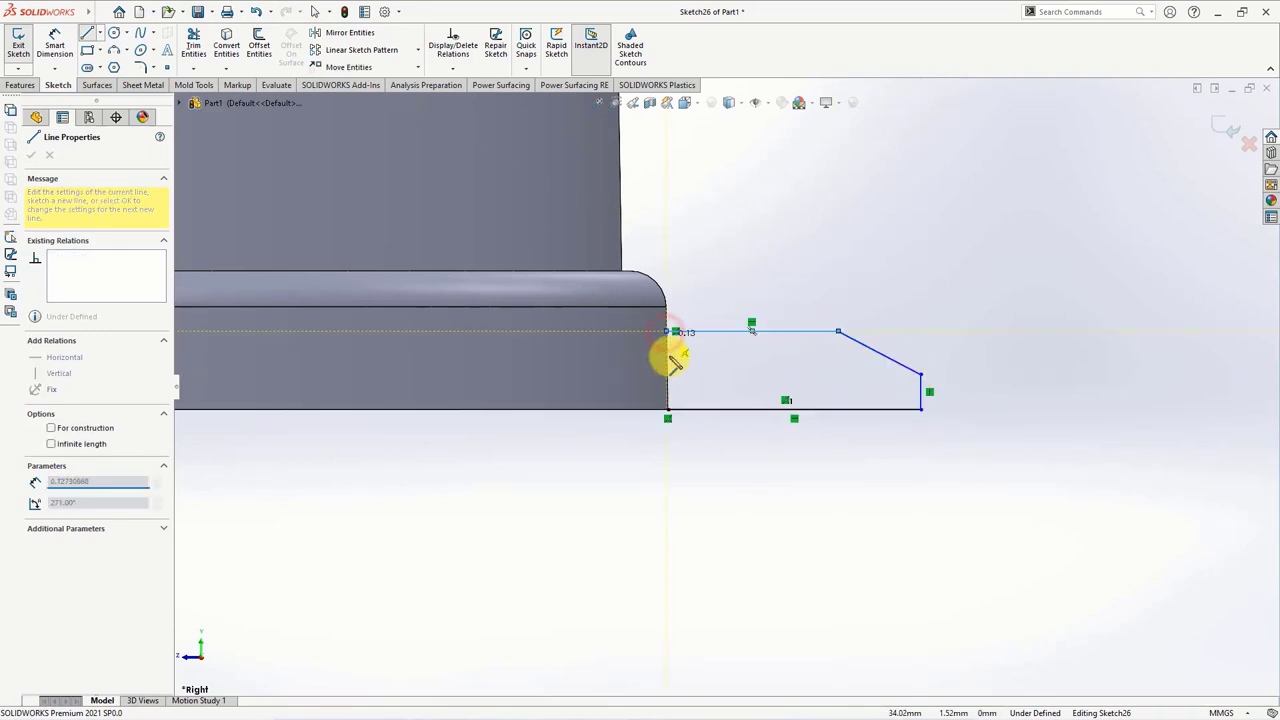
left_click(668, 409)
right_click(670, 410)
left_click(706, 420)
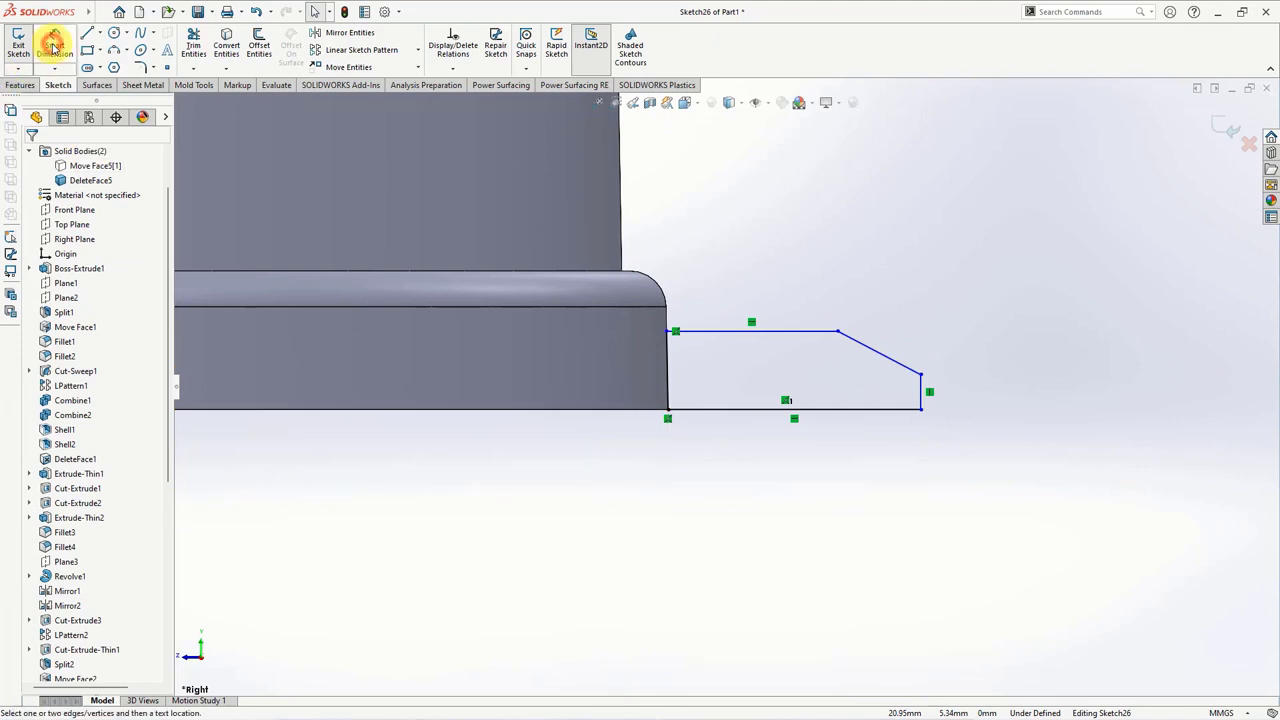
- Dimension the lip's 30° slope angle and its 0.30 mm vertical side
left_click(886, 409)
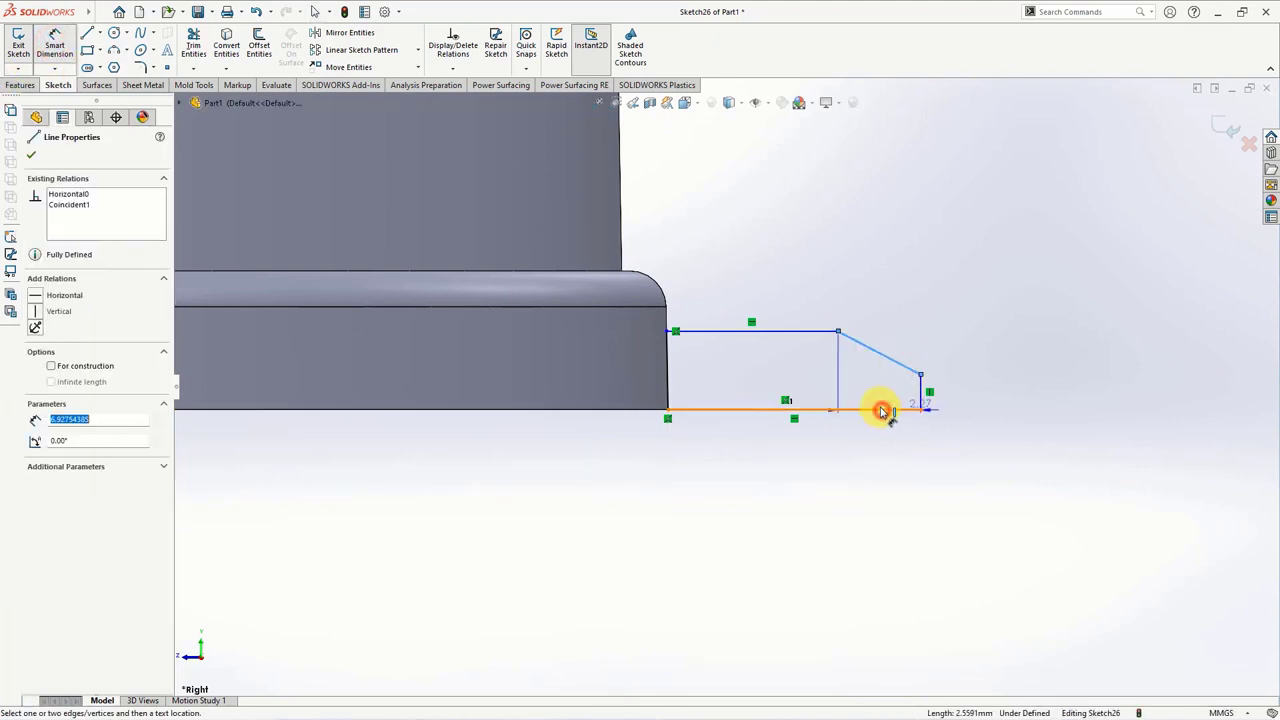
left_click(850, 388)
key("Return")
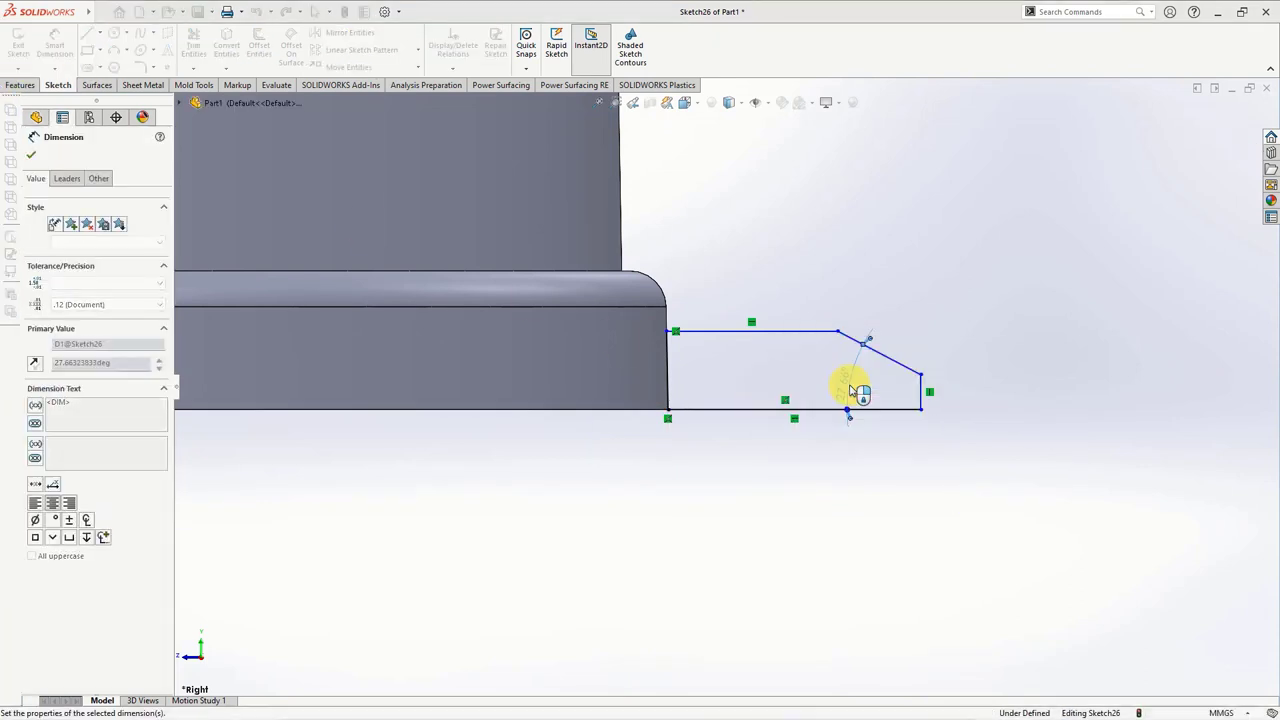
left_click(970, 400)
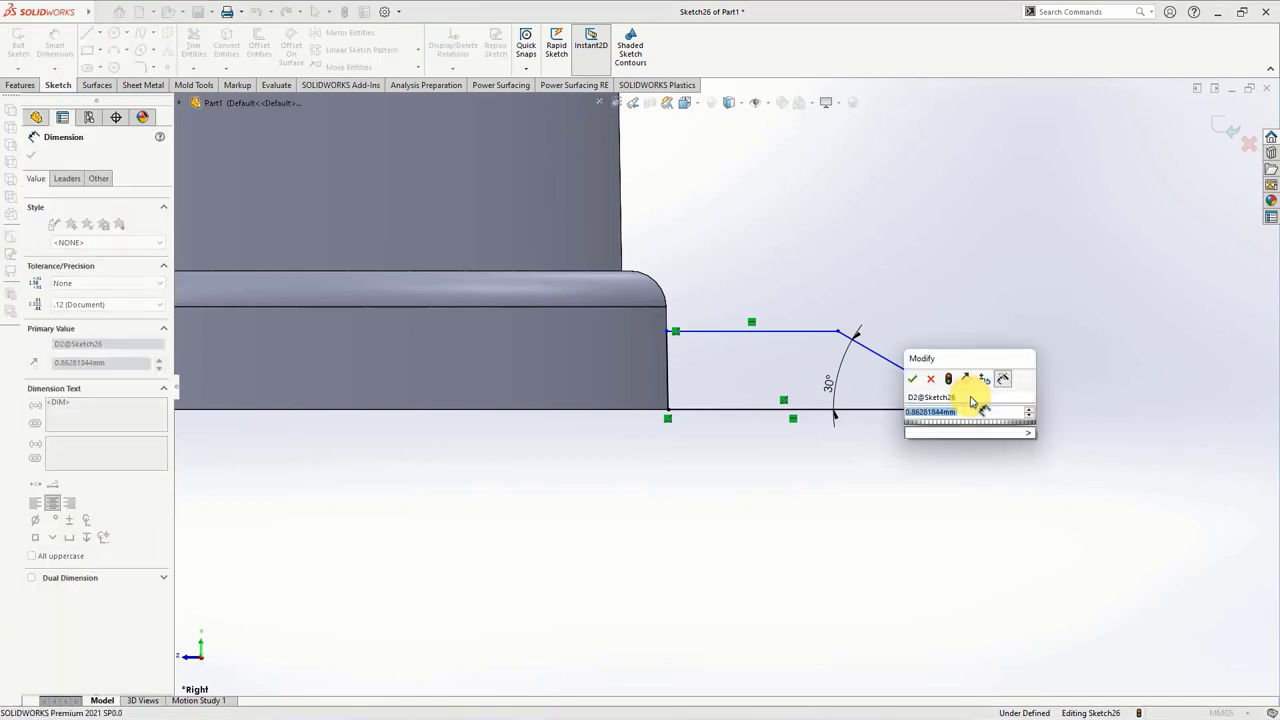
type("0.3")
key("Return")
- Dimension the lip thickness as 0.3 and the bottom length as 1
left_click(872, 411)
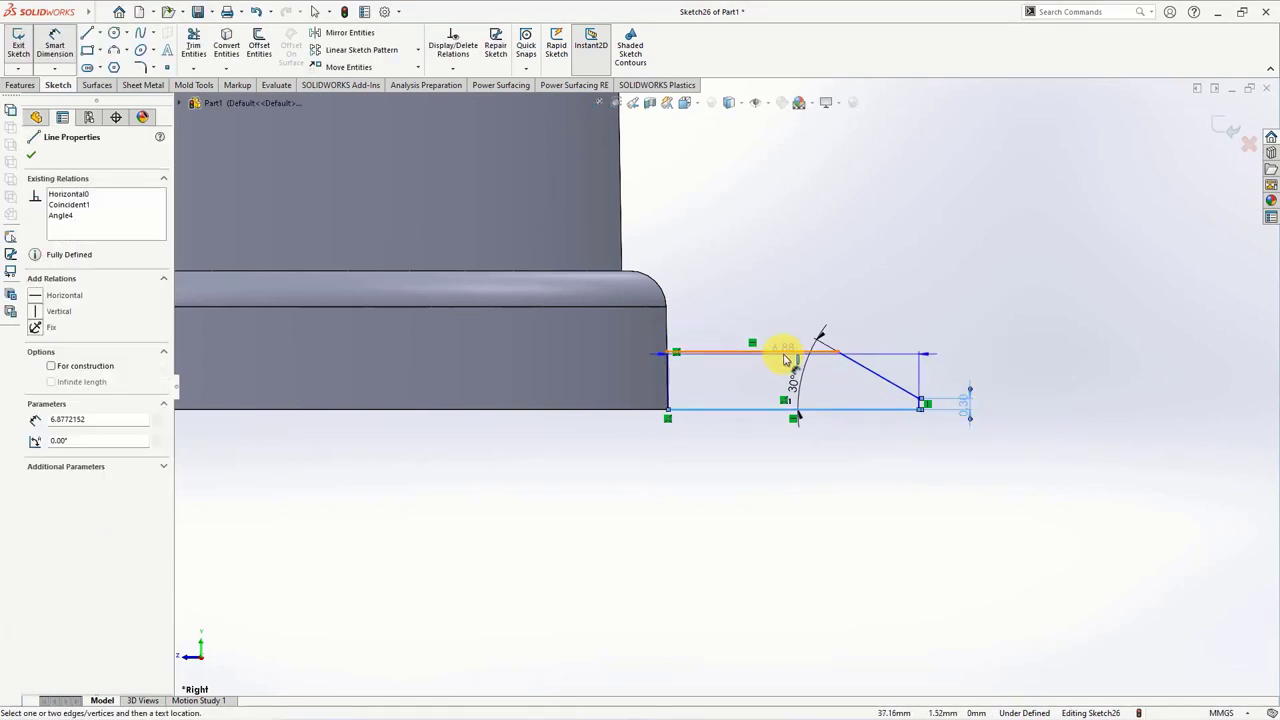
left_click(780, 353)
left_click(1031, 381)
type(".3")
key("Return")
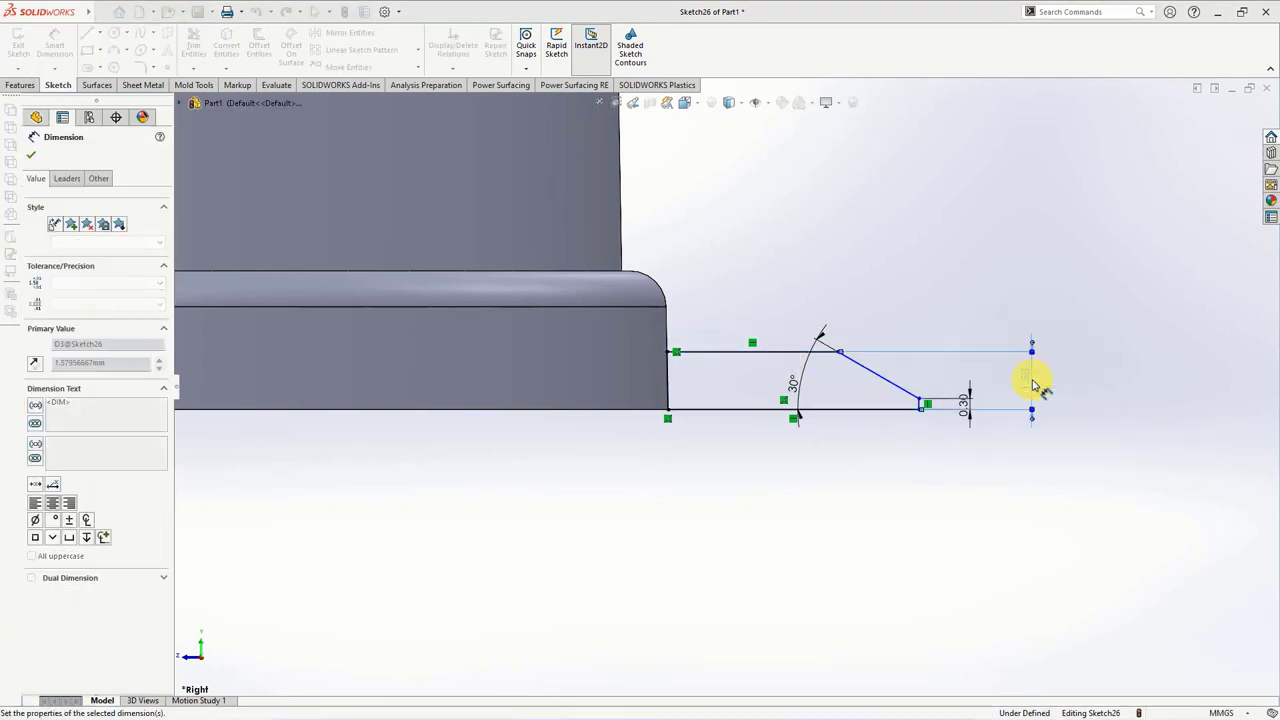
left_click(843, 409)
left_click(808, 458)
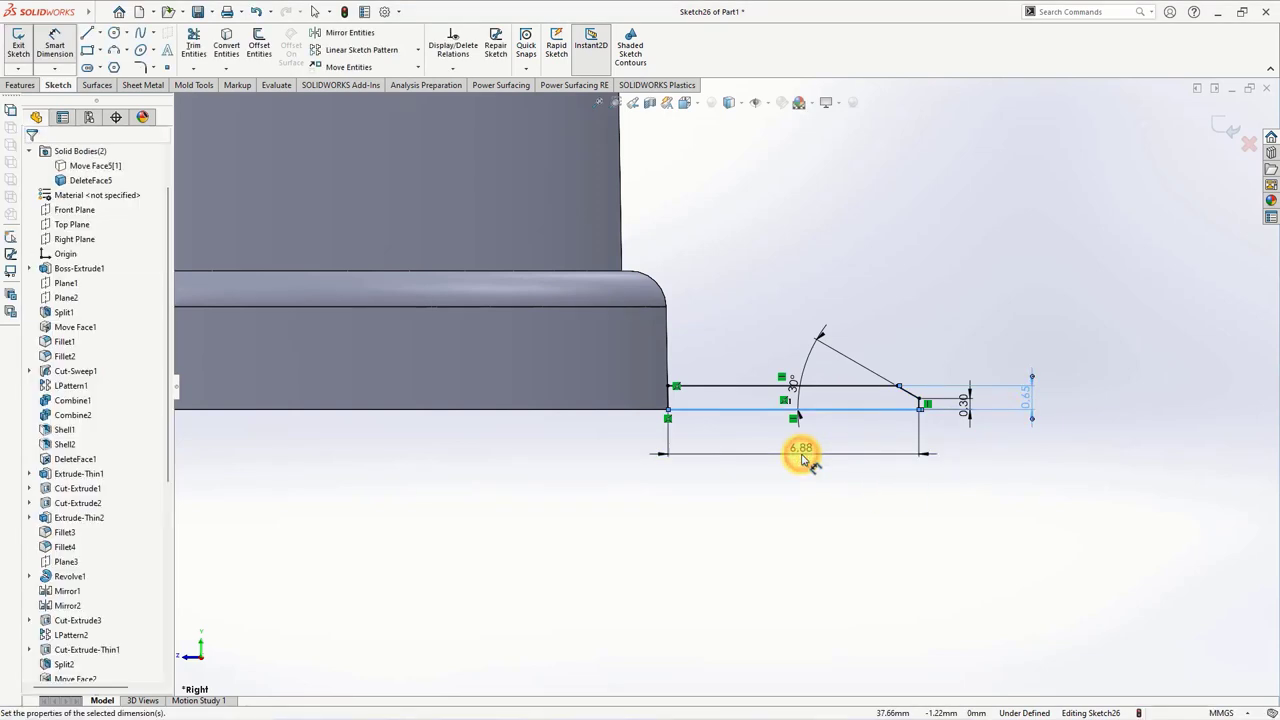
type("1.75")
key("Return")
middle_click_drag(728, 457, 480, 400)
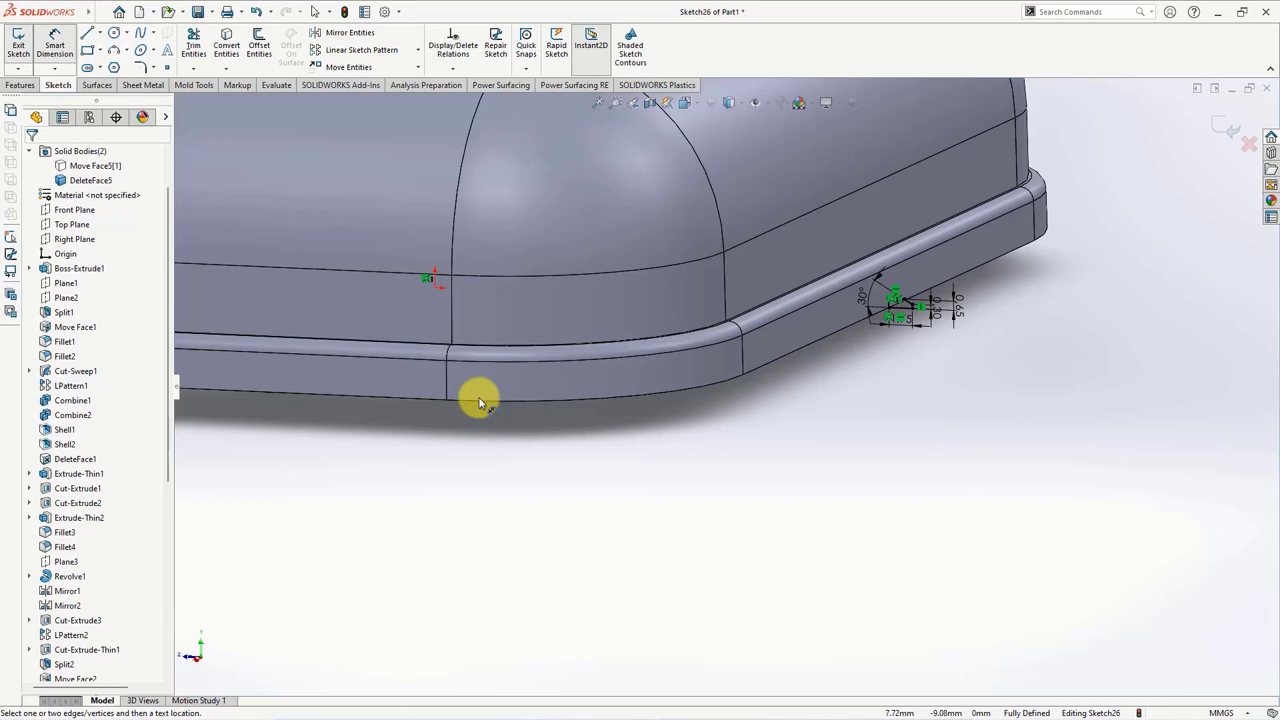
- Extrude the lip profile 59 mm with a Mid Plane end condition
left_click(20, 88)
left_click(22, 60)
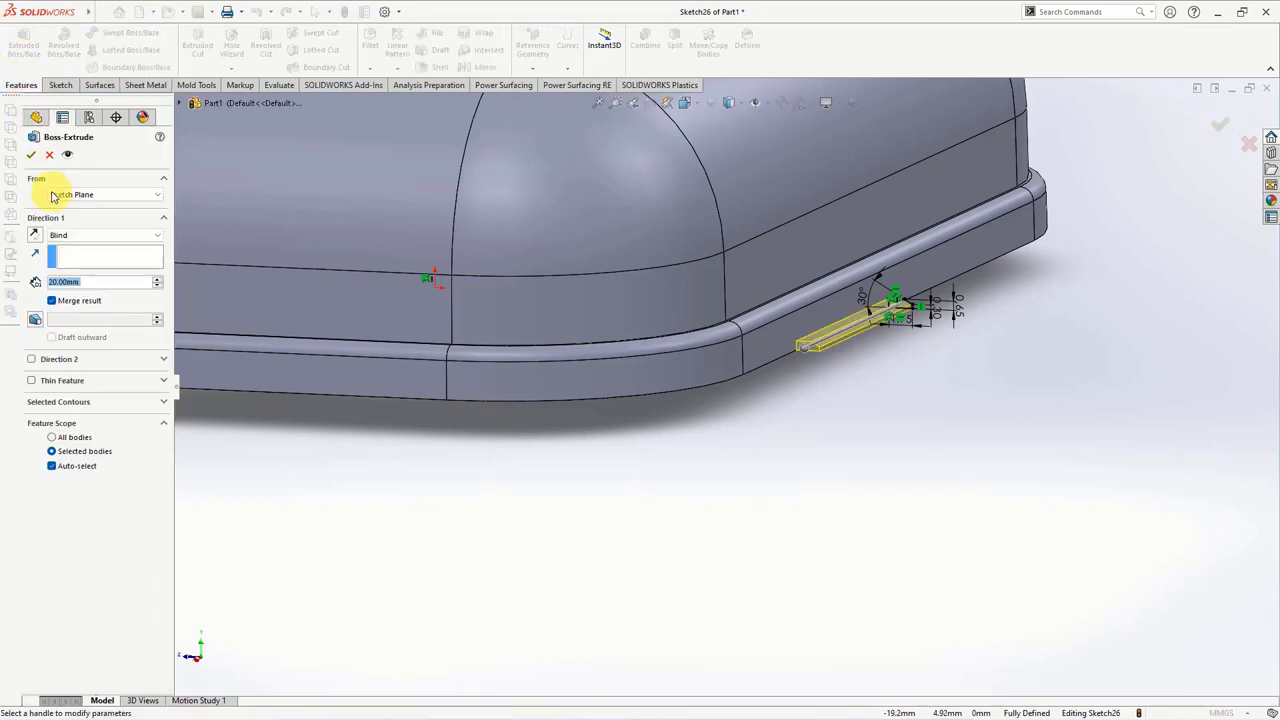
type("59")
key("Return")
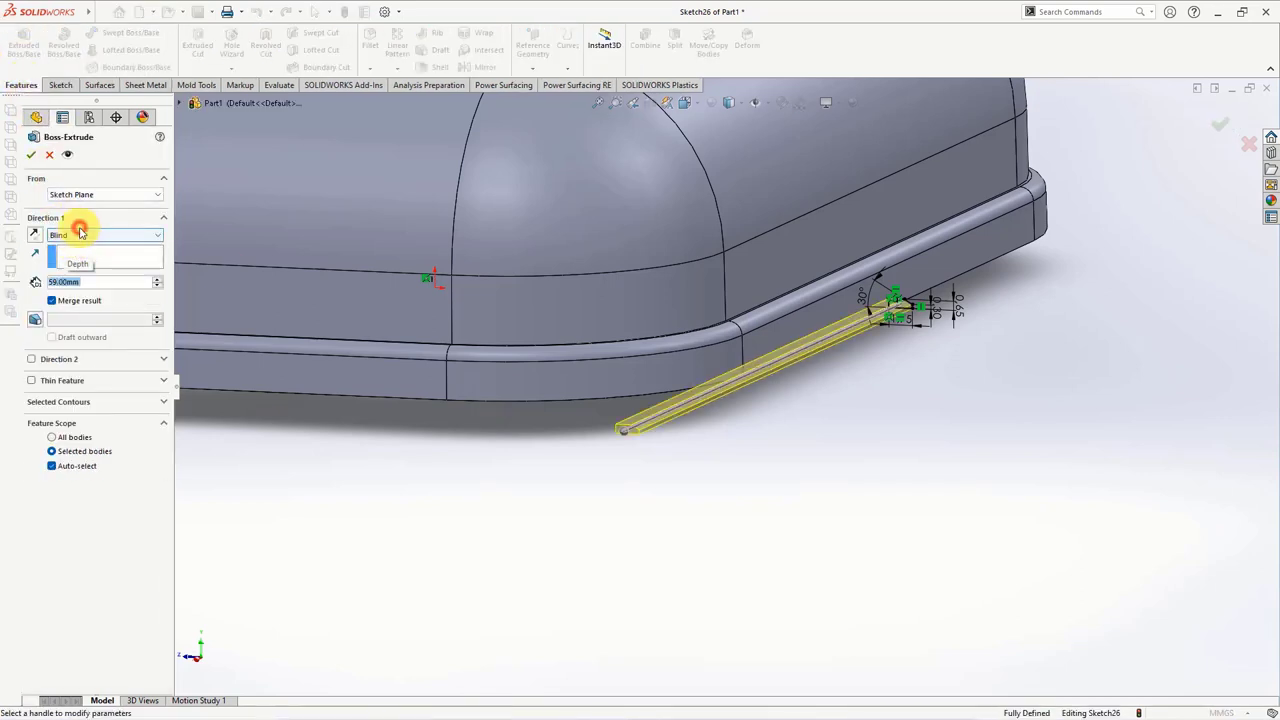
left_click(80, 232)
left_click(82, 300)
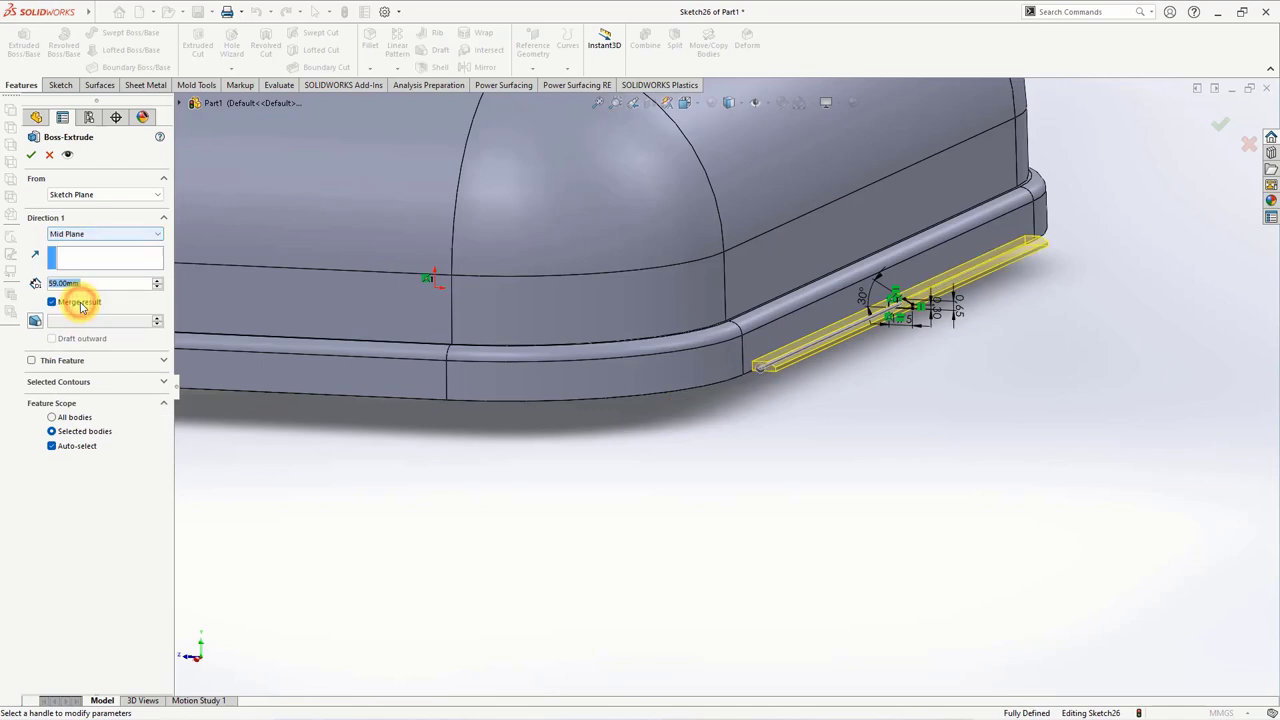
left_click(31, 160)
- Show the hidden case body again and clear the selection
left_click(523, 466)
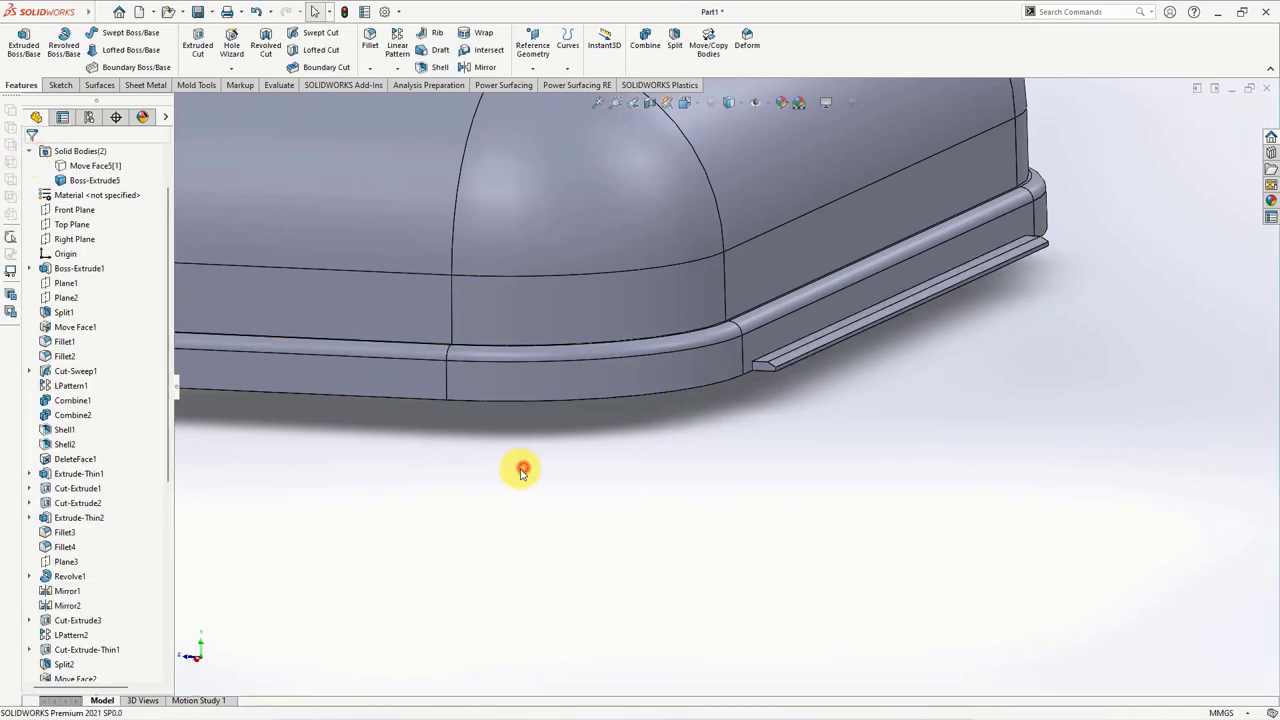
left_click(95, 165)
left_click(95, 150)
left_click(957, 576)
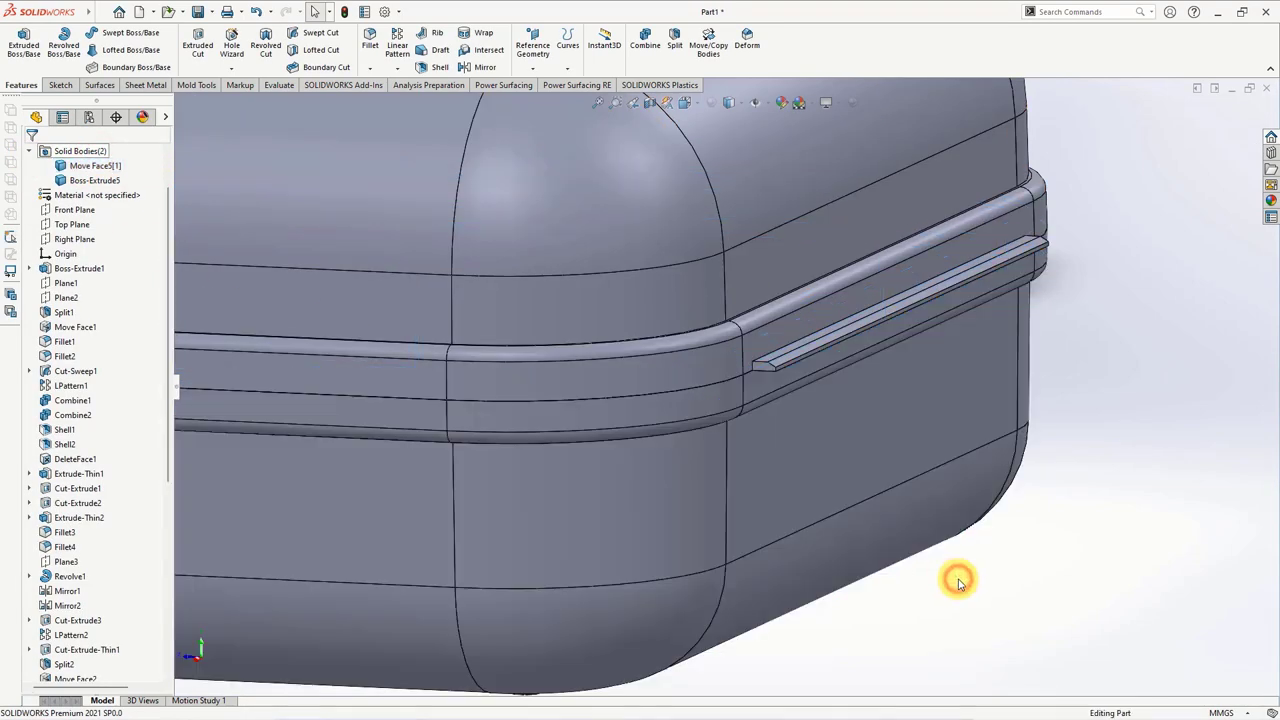
- Start a new Right Plane sketch and convert Sketch26's tab outline into it
key("f")
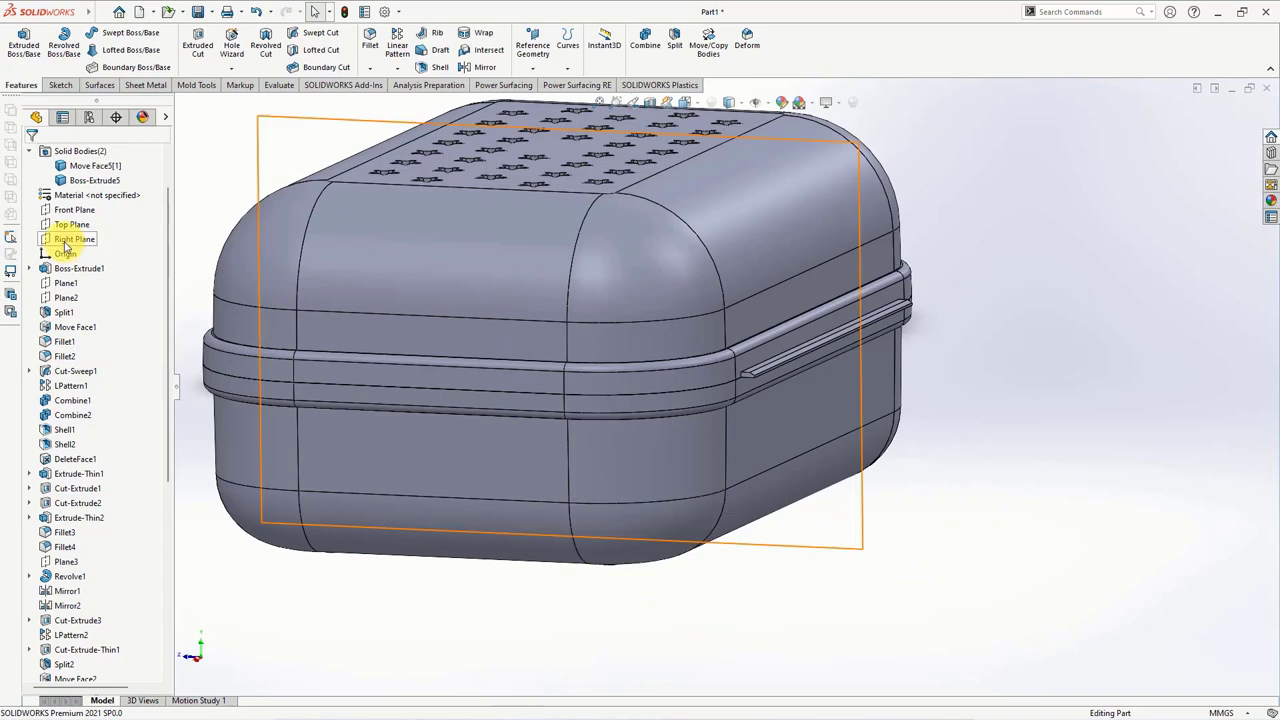
left_click(74, 239)
left_click(75, 219)
left_click_drag(168, 470, 186, 649)
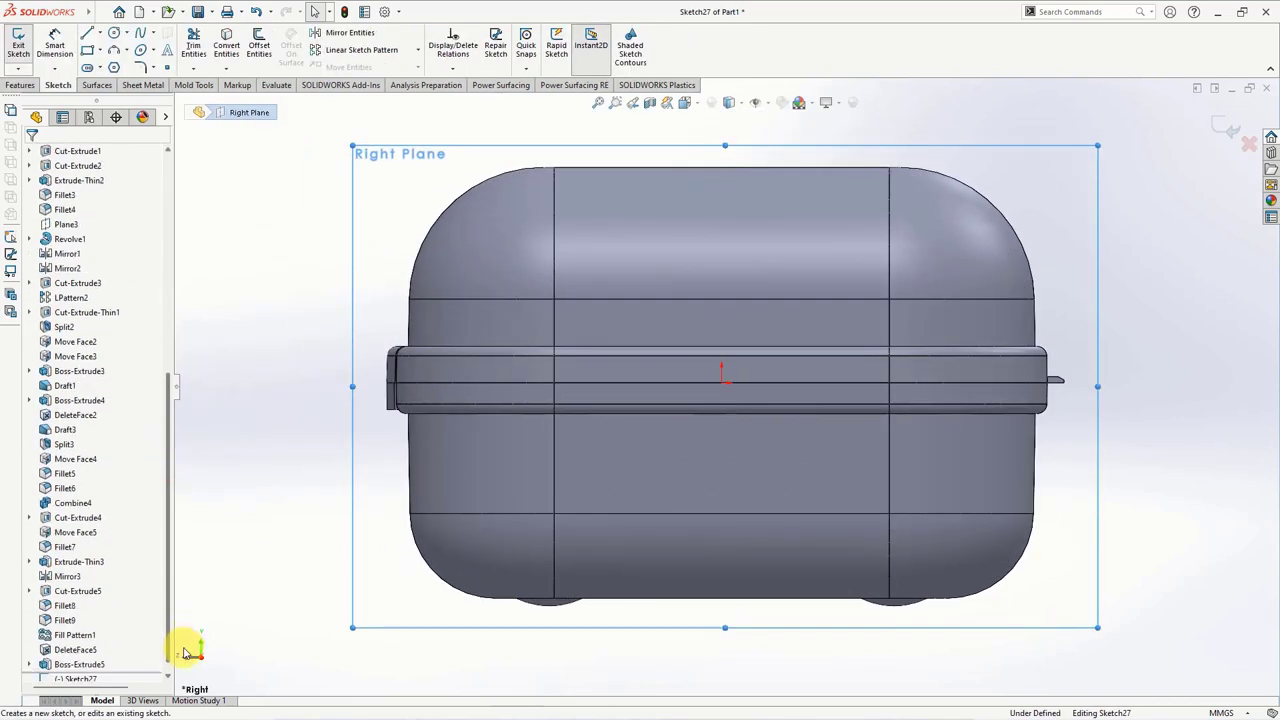
left_click(62, 664)
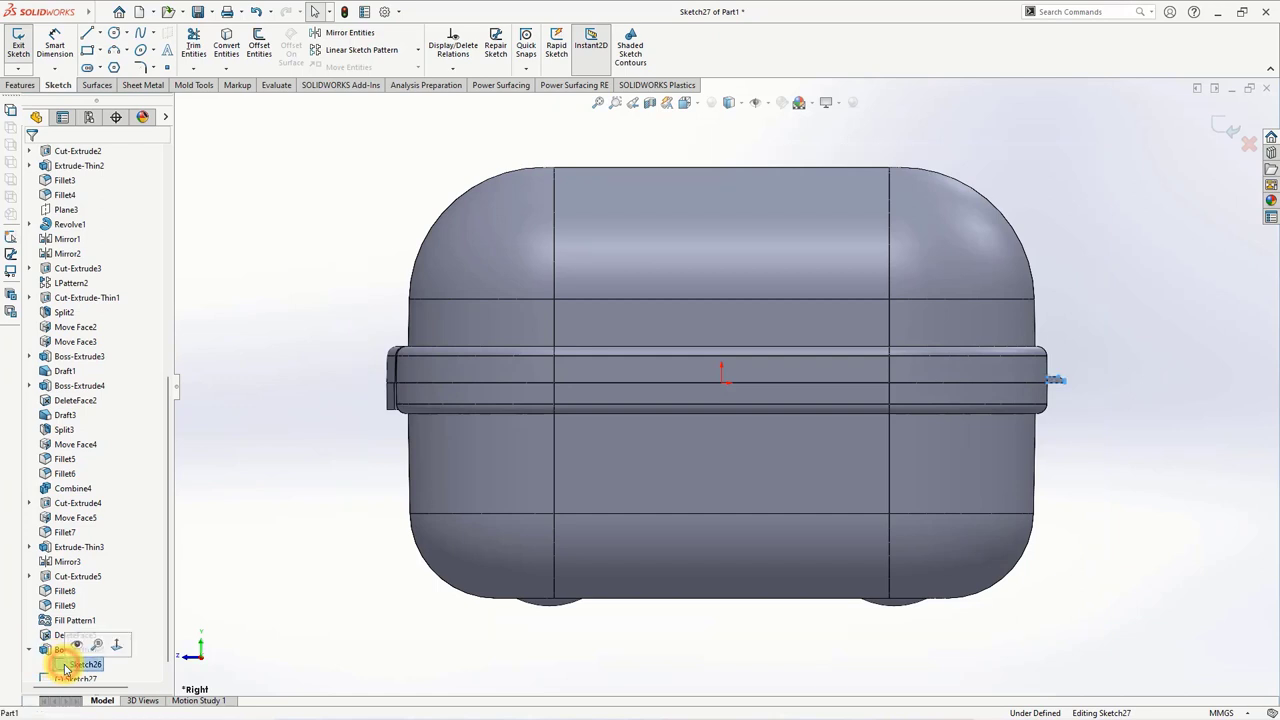
scroll(1085, 390, "down", 3)
scroll(950, 367, "down", 2)
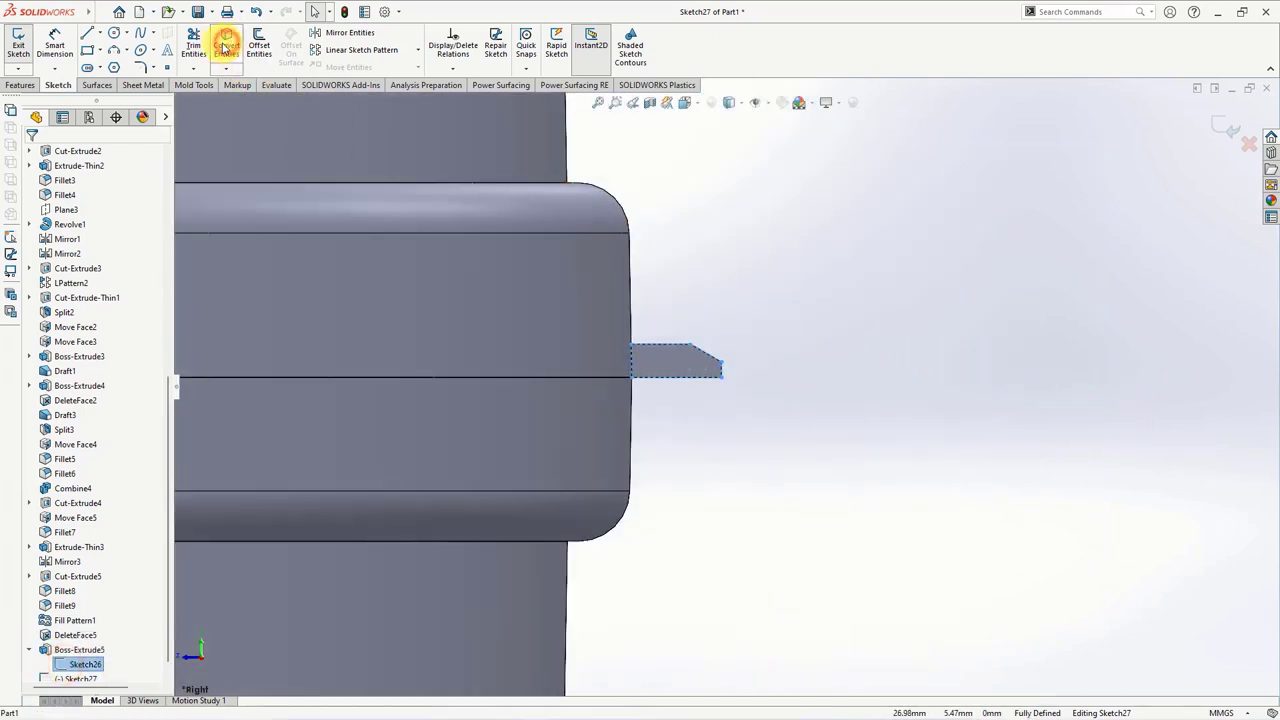
left_click(226, 47)
scroll(714, 400, "down", 2)
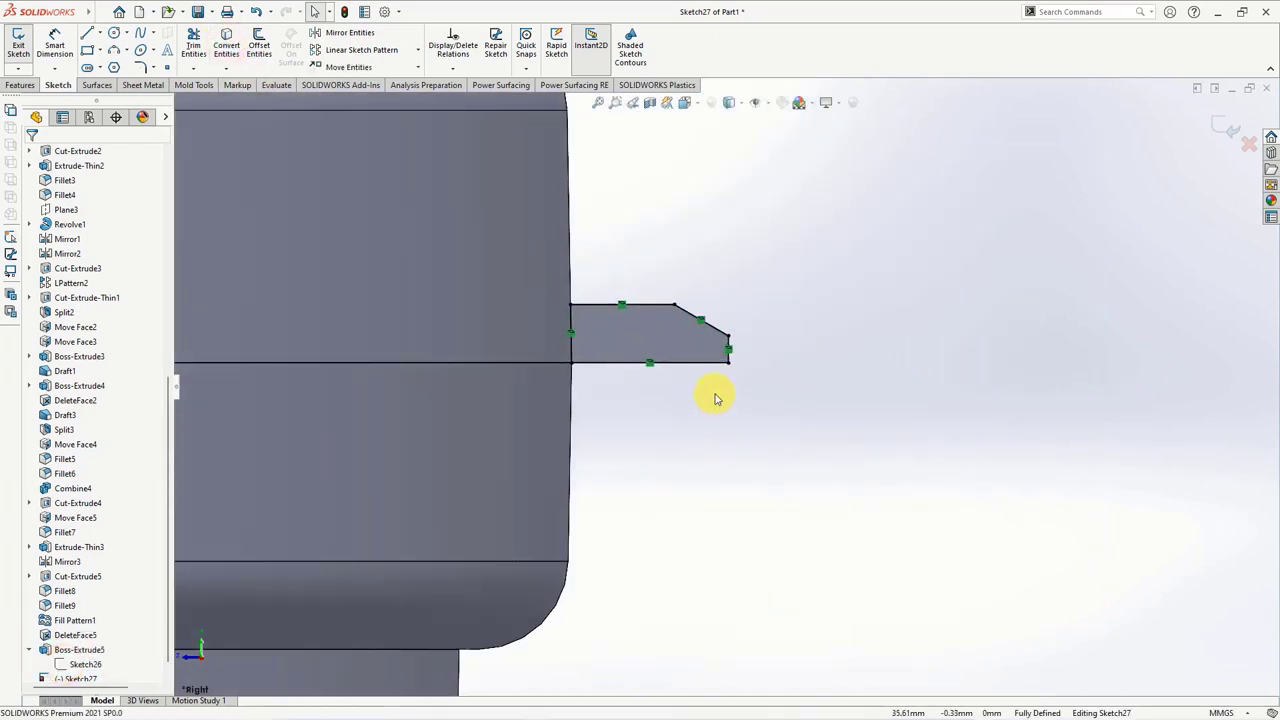
- Mirror the four tab lines downward about the bottom edge
left_click(337, 33)
left_click_drag(762, 346, 612, 302)
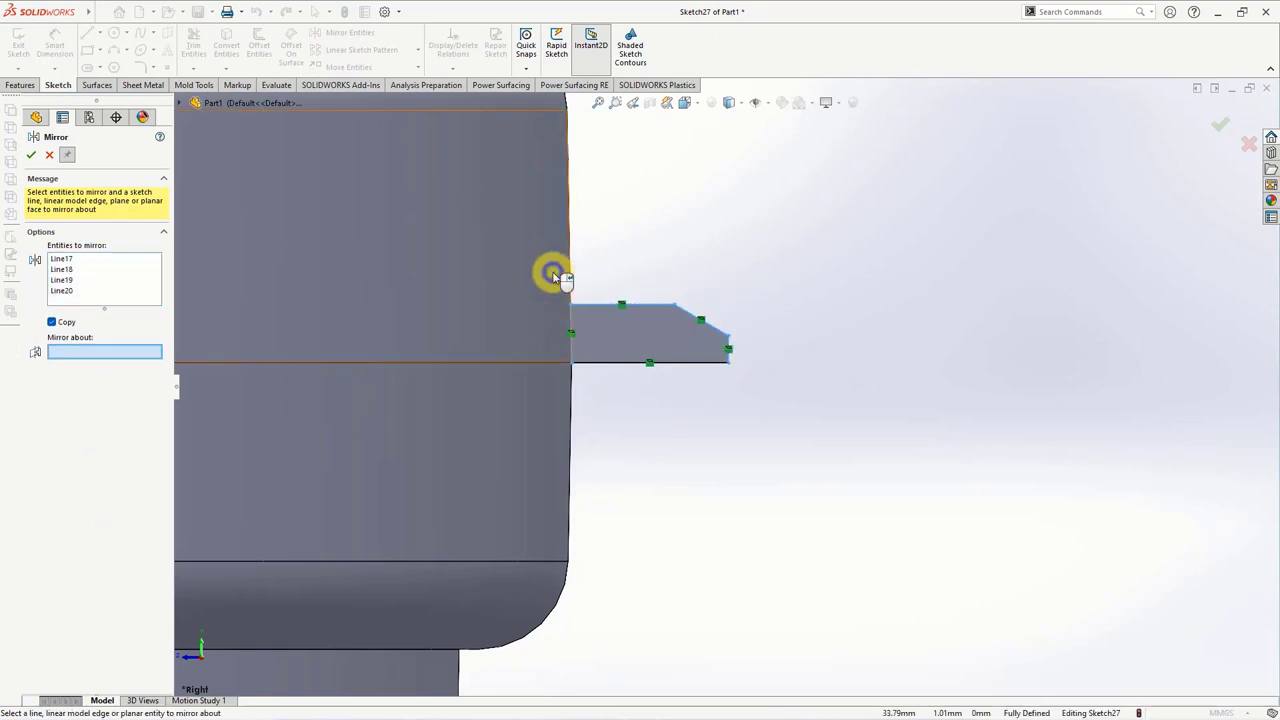
left_click(608, 362)
right_click(608, 362)
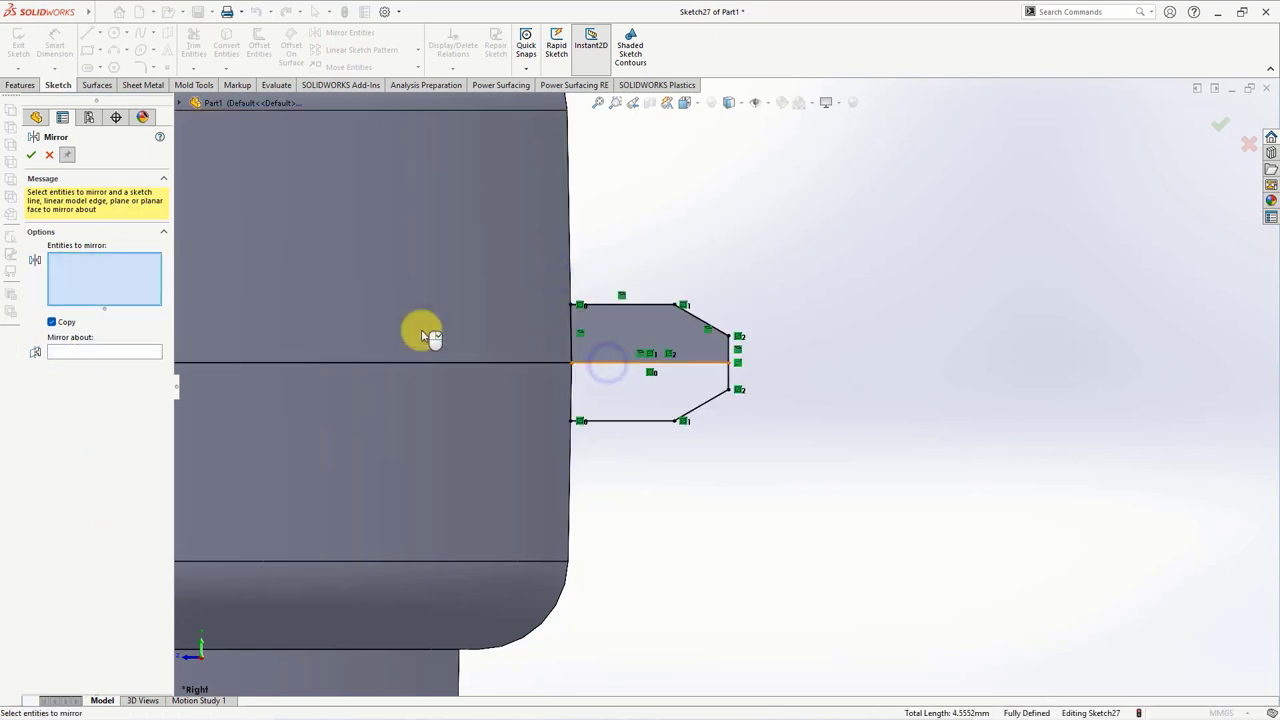
left_click(49, 158)
left_click_drag(789, 349, 553, 278)
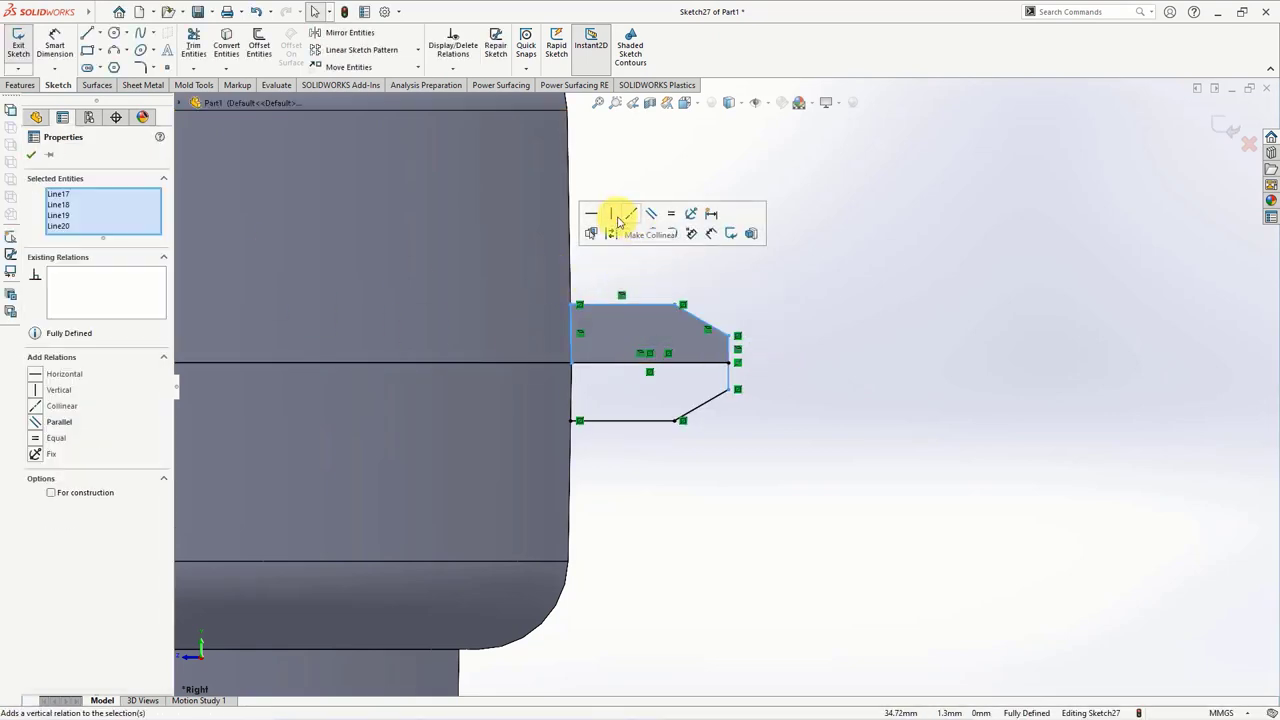
key("Escape")
scroll(794, 314, "up", 2)
scroll(729, 366, "down", 3)
scroll(731, 390, "down", 2)
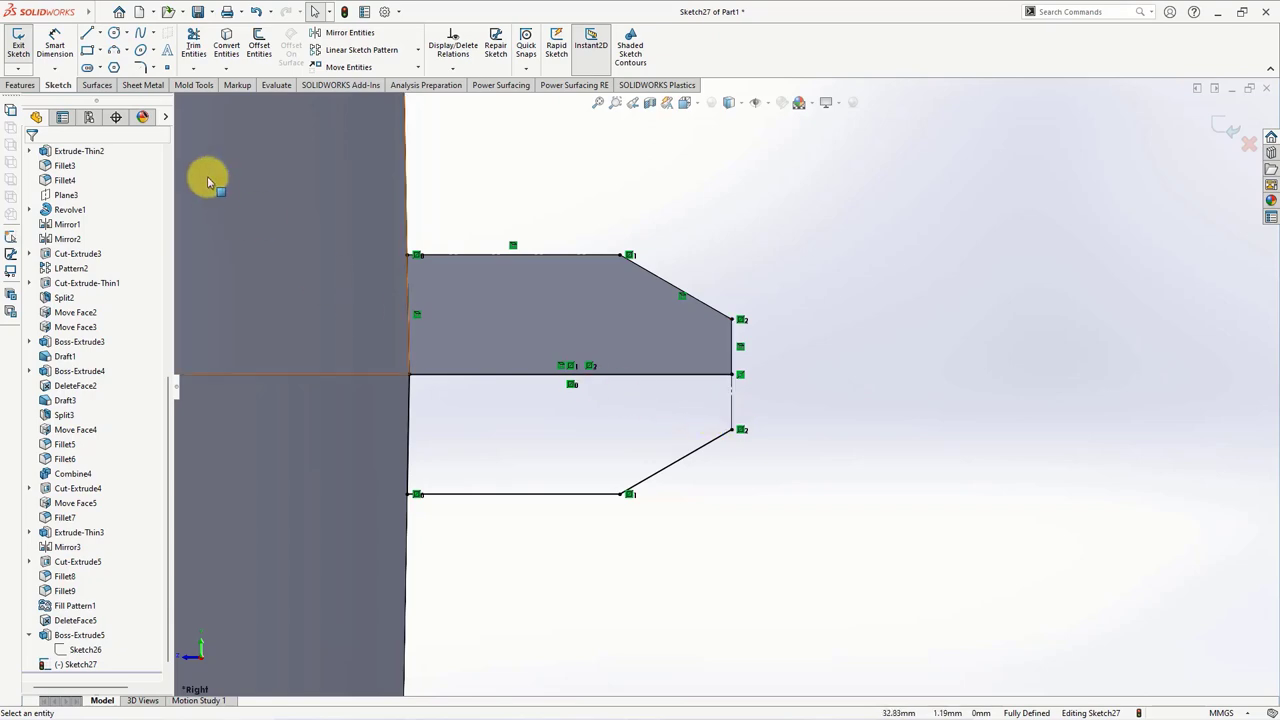
- Draw a vertical line closing the right end of the mirrored lip profile
left_click(86, 35)
left_click_drag(733, 377, 737, 429)
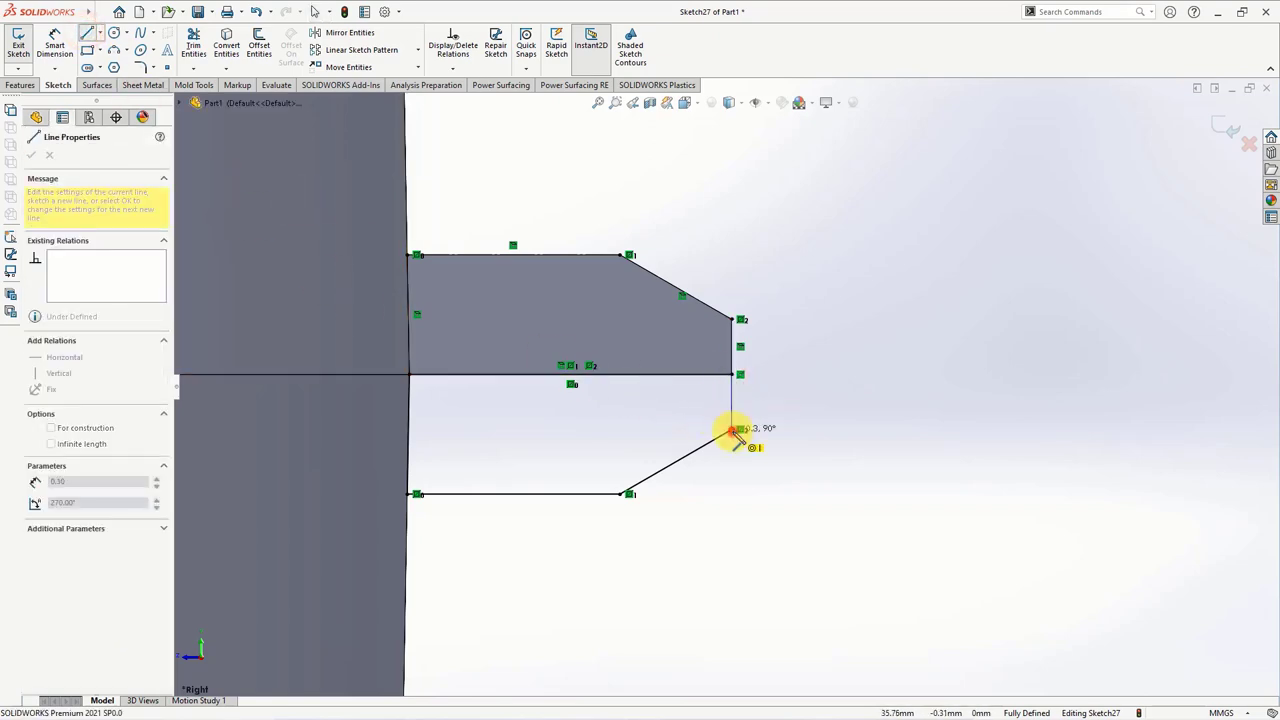
right_click(734, 429)
left_click(766, 437)
scroll(829, 410, "up", 5)
middle_click_drag(829, 410, 800, 431)
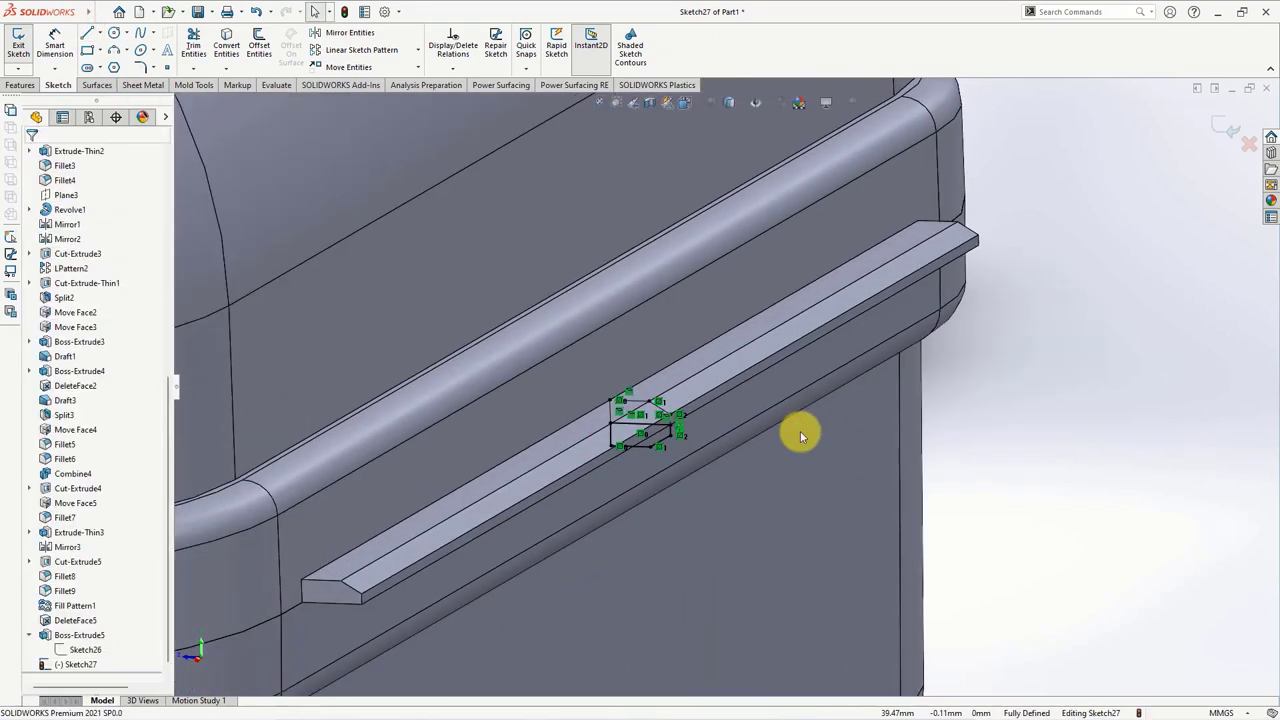
scroll(800, 431, "up", 2)
- Extrude Sketch27 59 mm Mid Plane into the lower body only, then view isometric
left_click(21, 85)
left_click(25, 55)
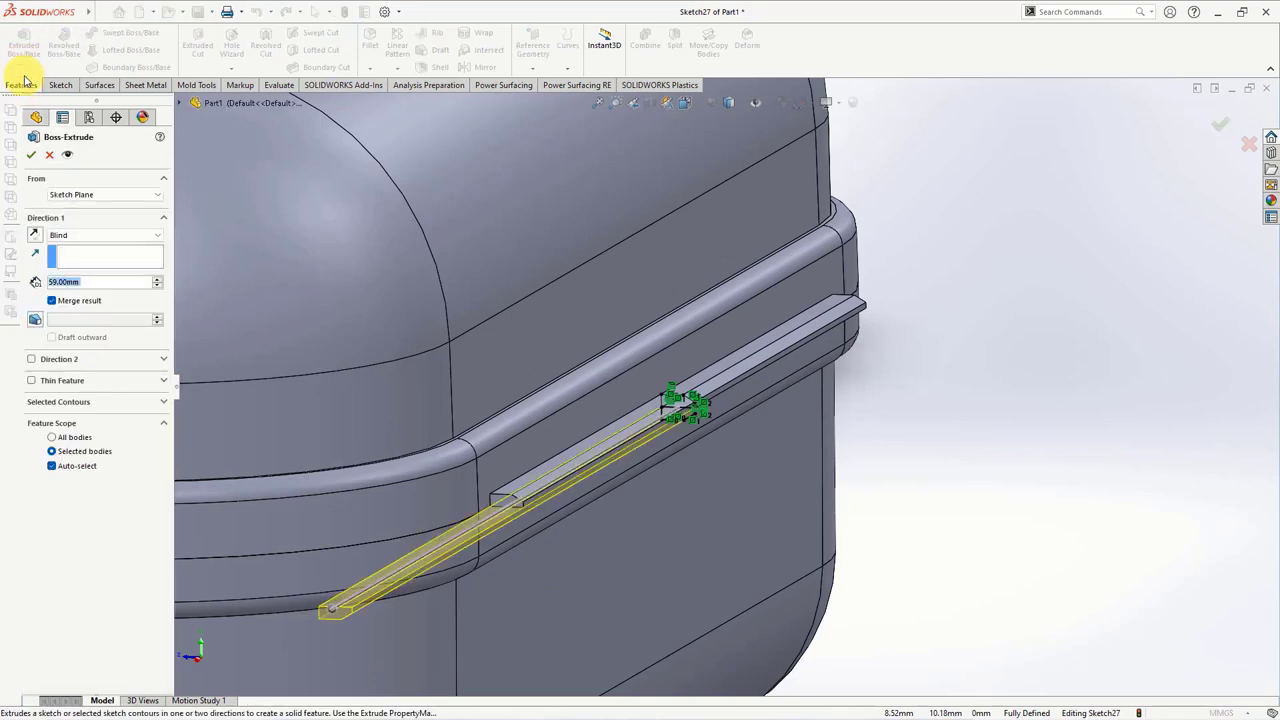
left_click(62, 234)
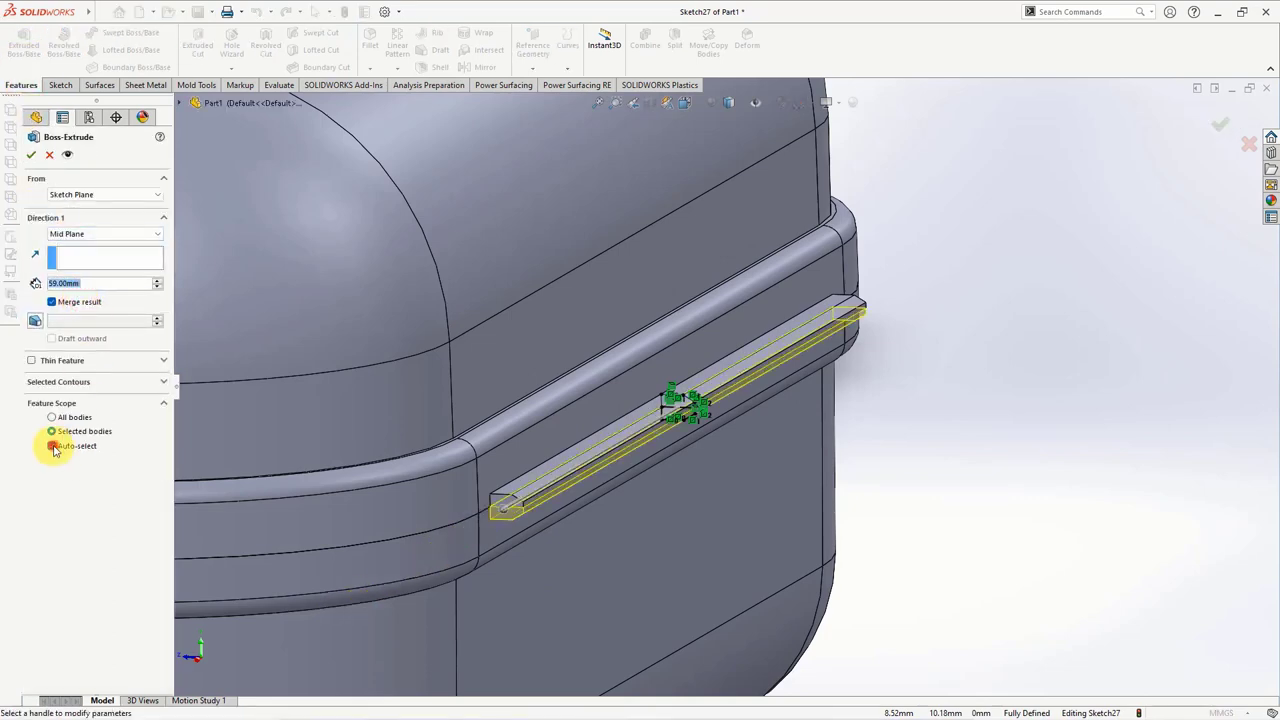
left_click(54, 449)
left_click(545, 603)
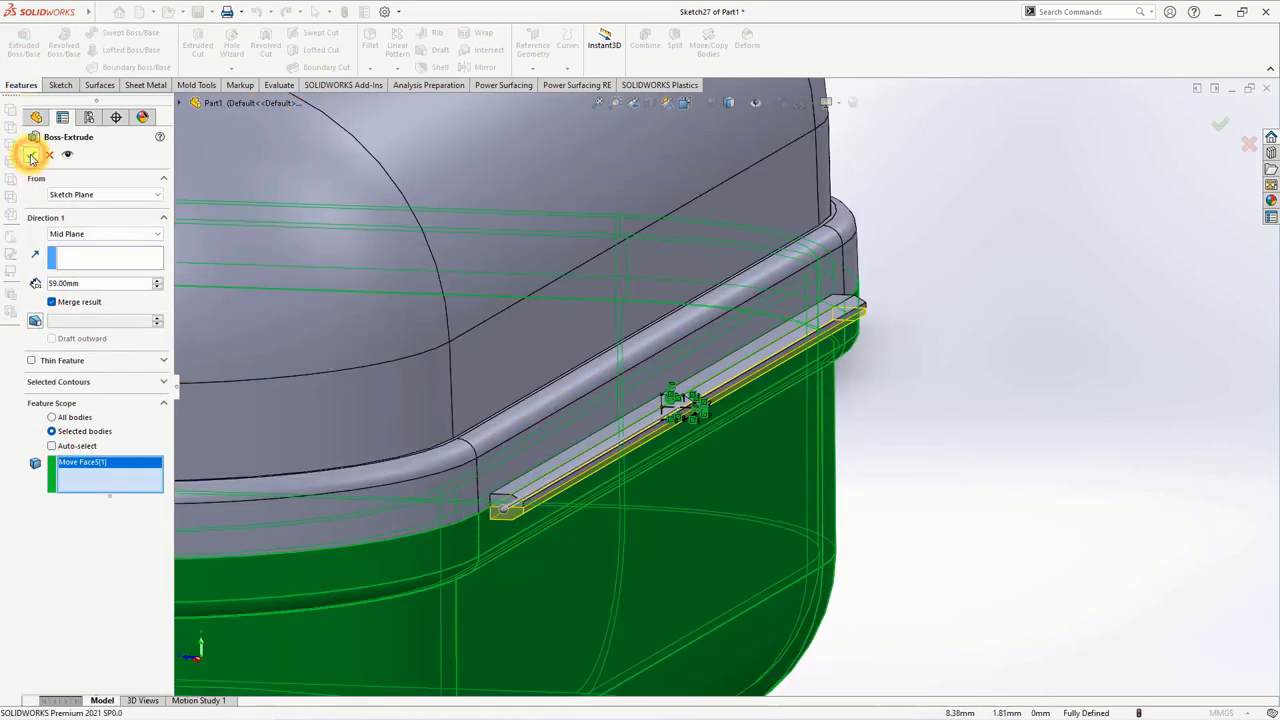
left_click(31, 158)
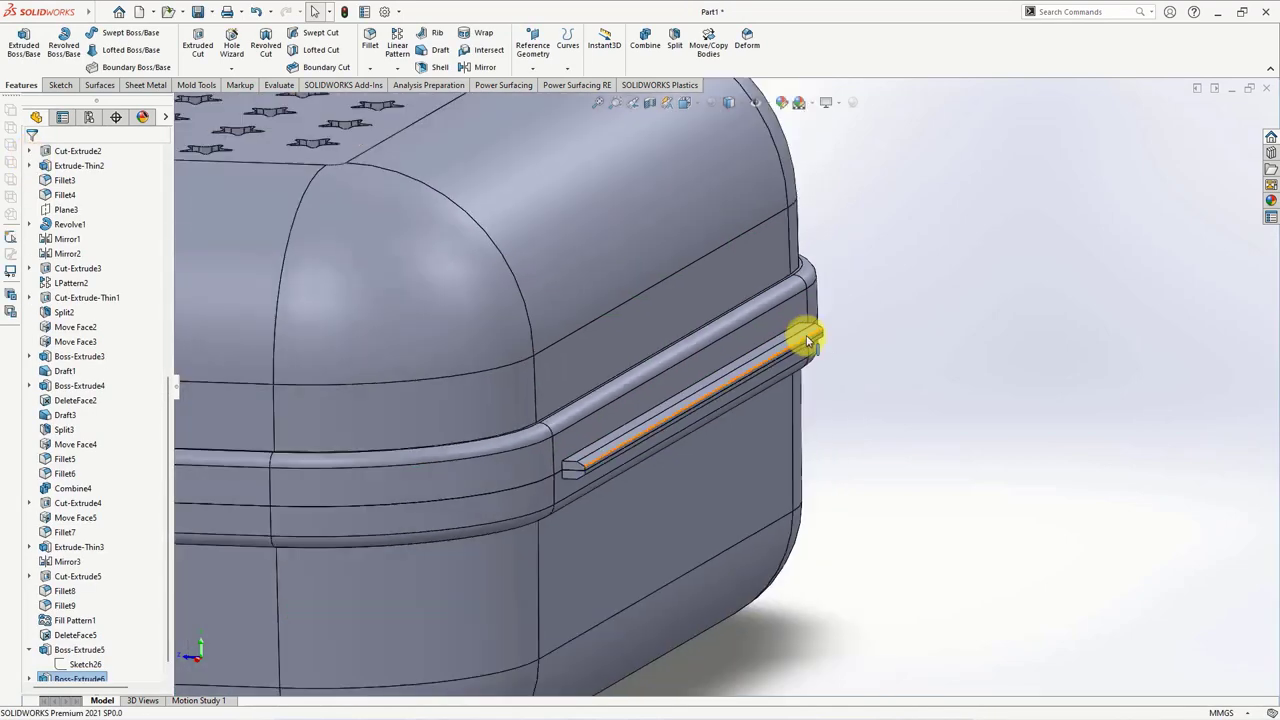
mouse_move(803, 334)
middle_mouse_down()
mouse_move(876, 311)
mouse_move(876, 333)
middle_mouse_up()
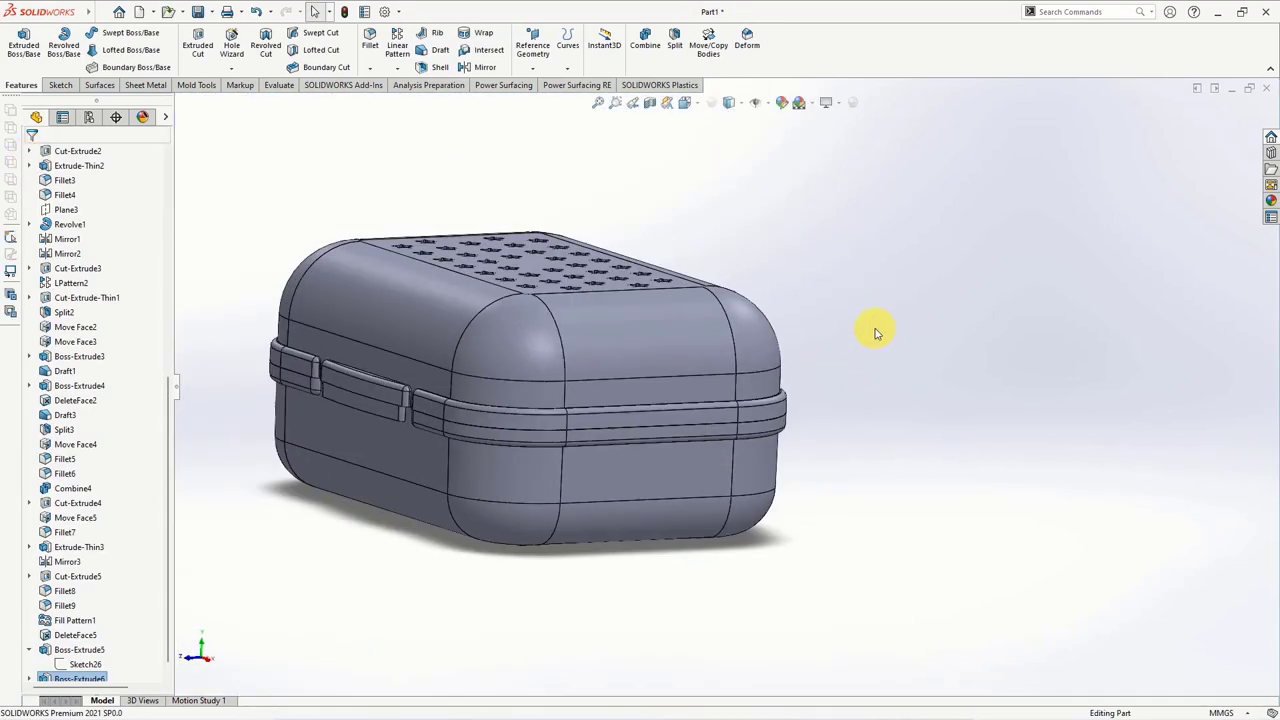
key("ctrl+7")
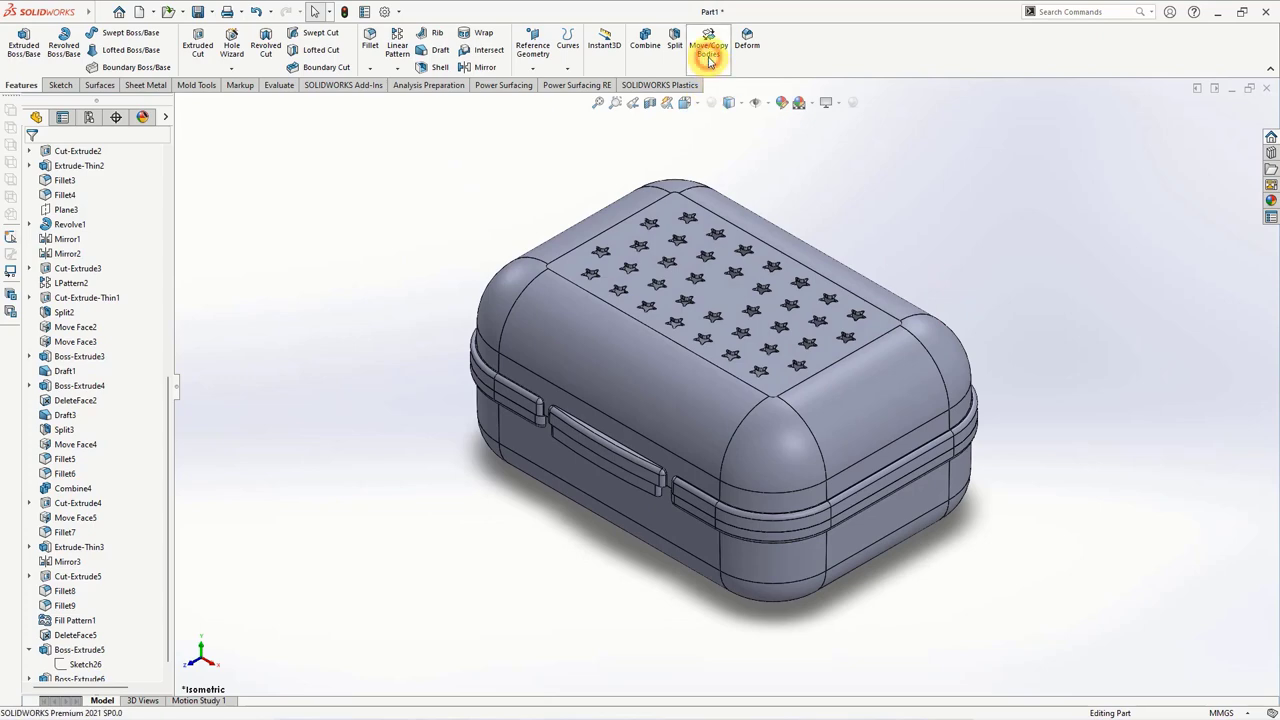
- Rotate the Boss-Extrude5 lid body 180° about its lower edge using Move/Copy Body
left_click(708, 55)
left_click(600, 343)
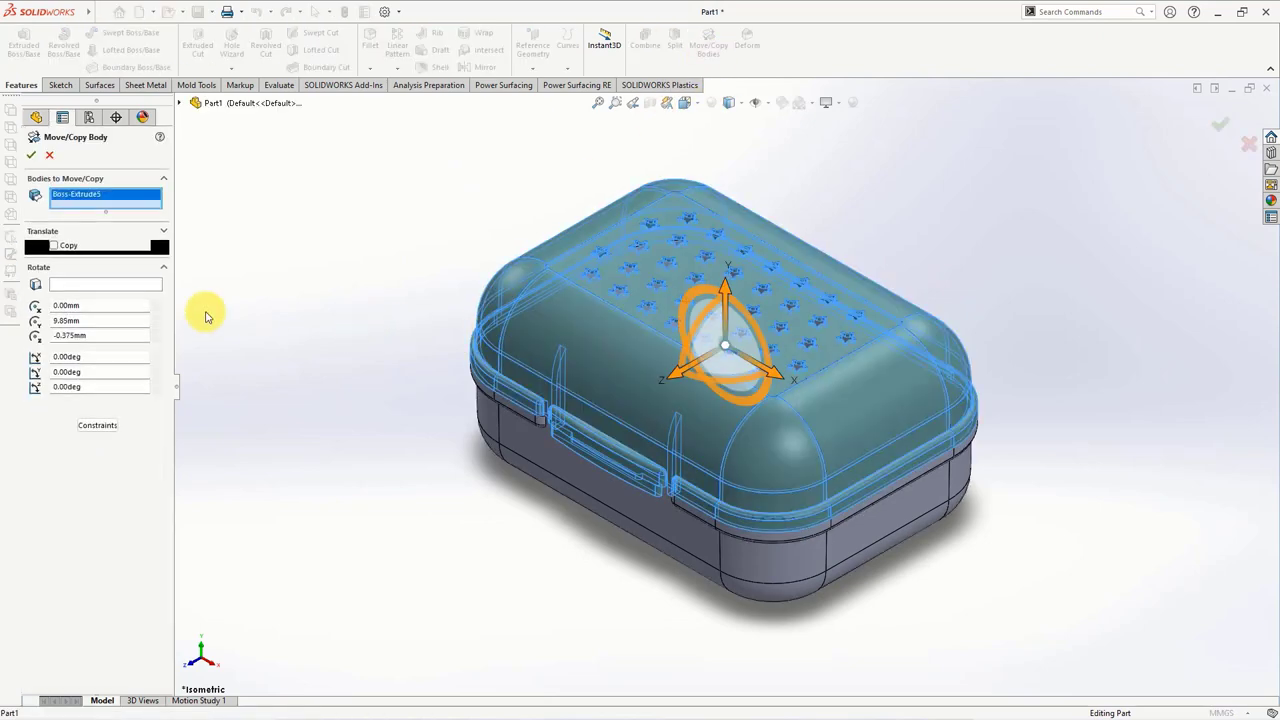
left_click(104, 289)
middle_click_drag(417, 417, 849, 466)
scroll(800, 430, "down", 5)
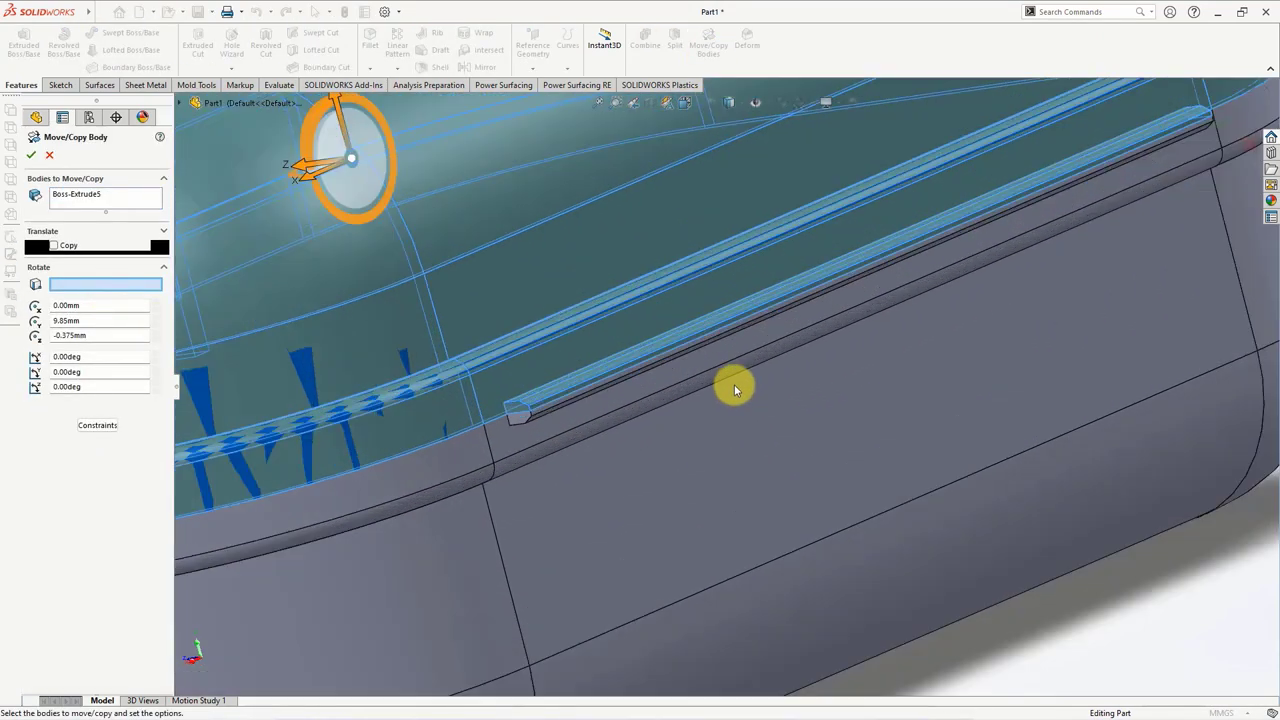
left_click(628, 378)
scroll(628, 372, "up", 5)
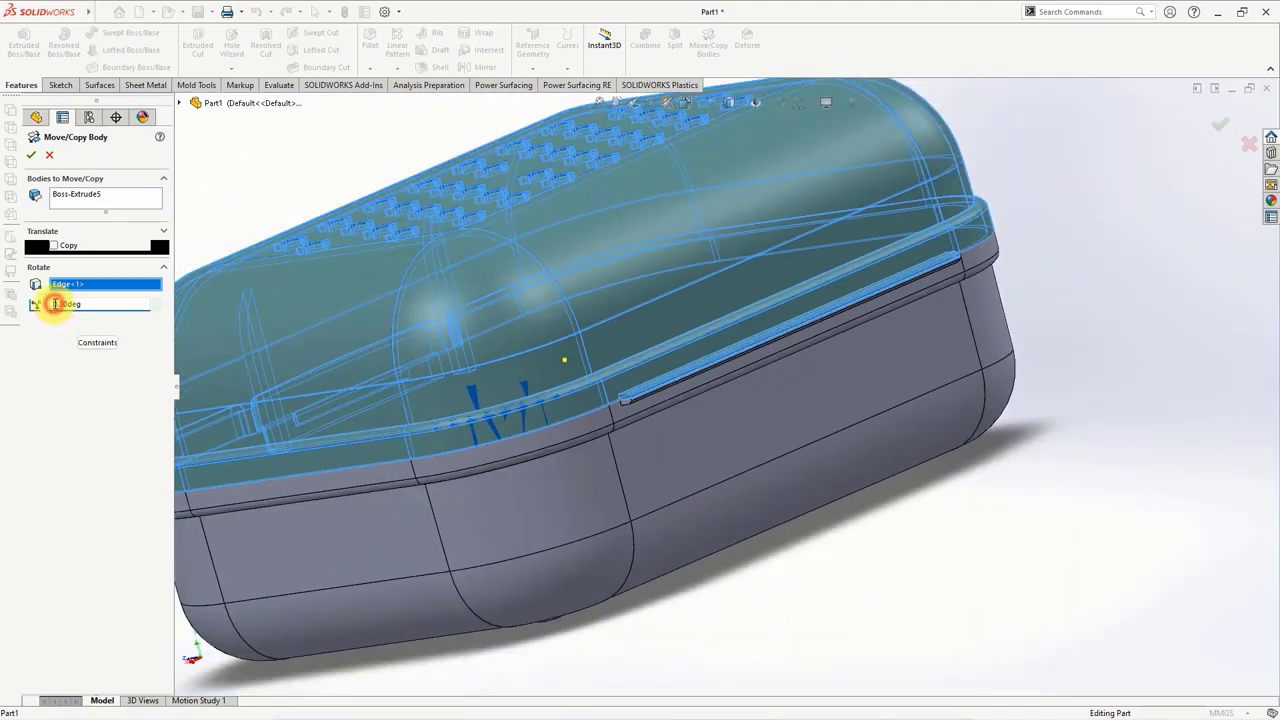
type("180")
scroll(740, 378, "up", 3)
middle_click_drag(740, 378, 829, 408)
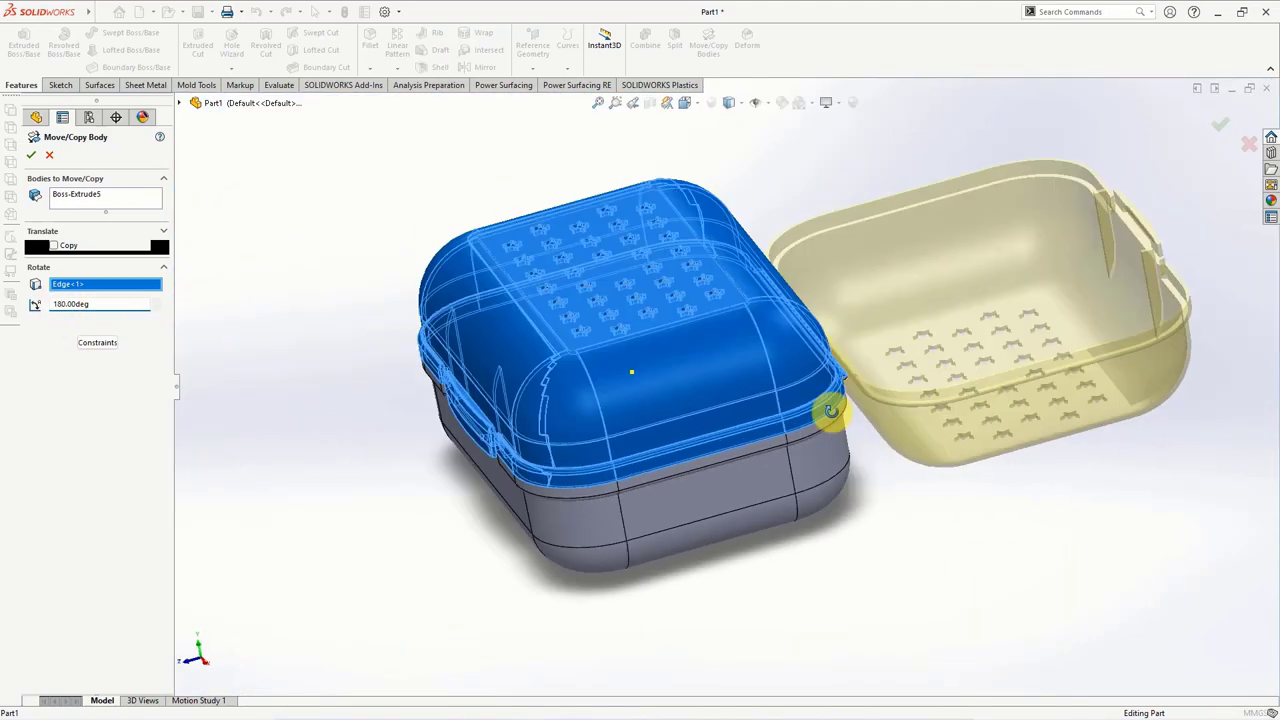
left_click(30, 157)
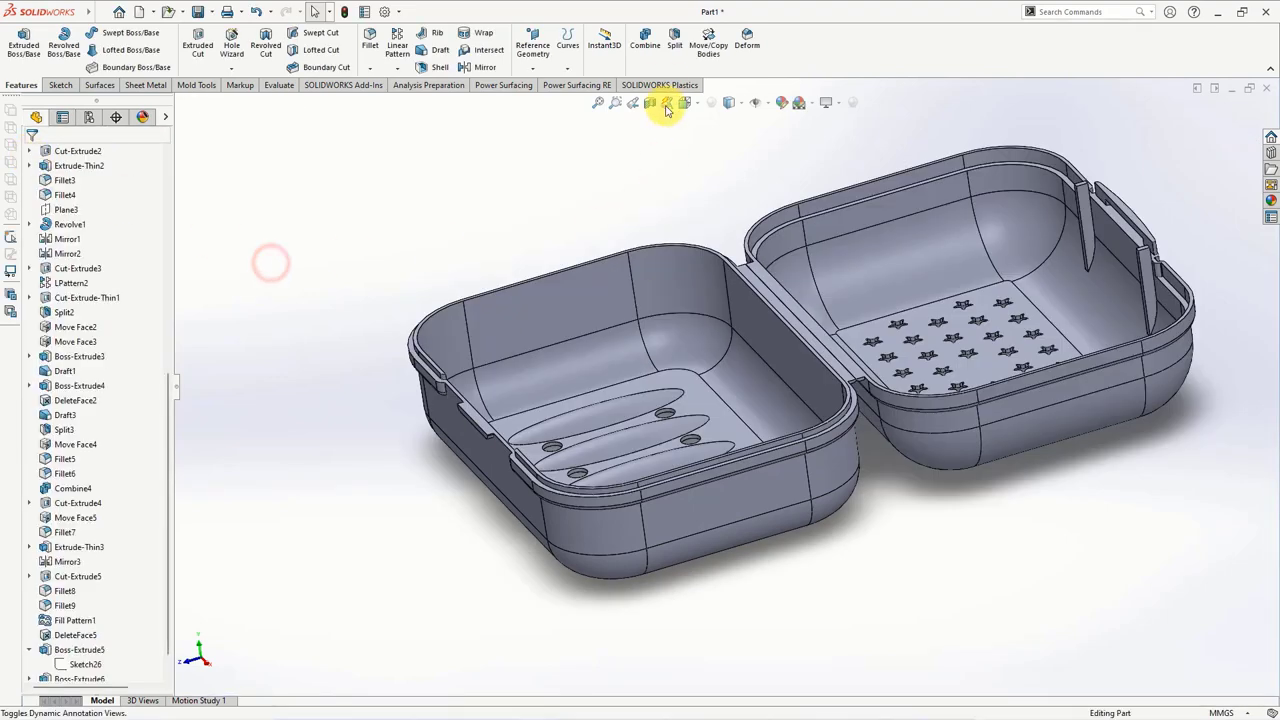
- Combine the lid and base halves into a single body with Combine Add
left_click(646, 42)
left_click(763, 325)
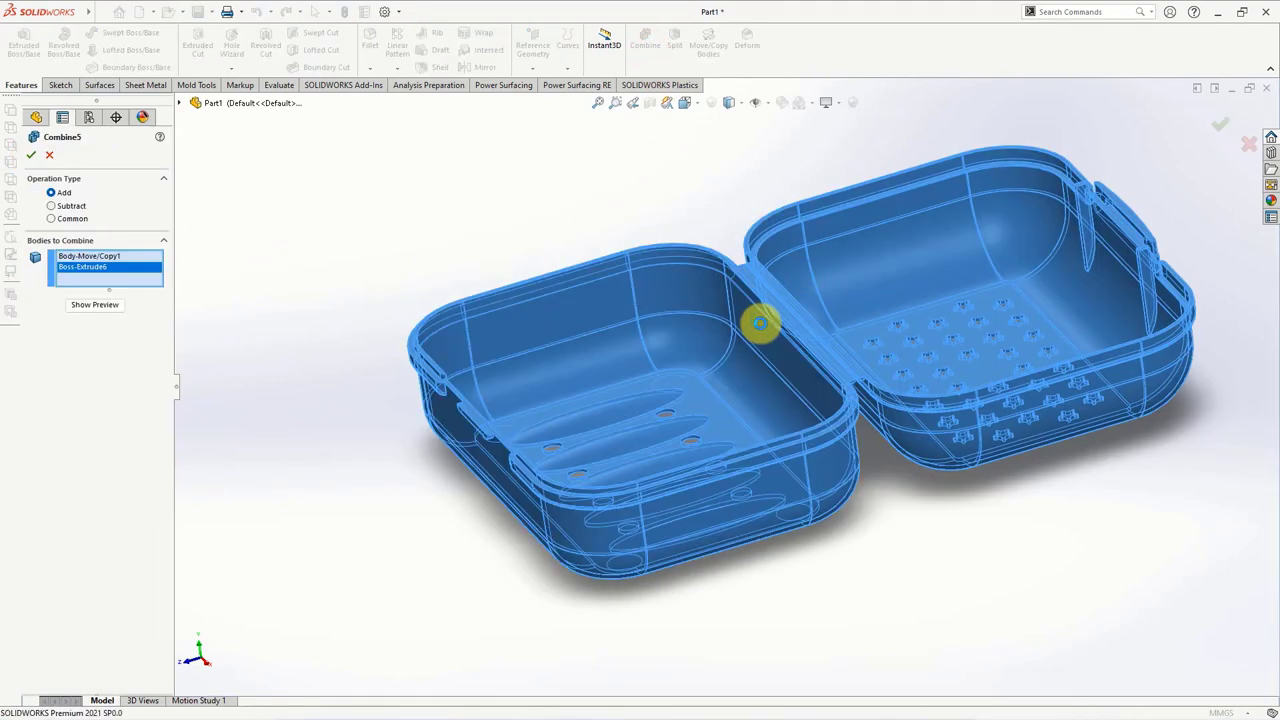
right_click(760, 322)
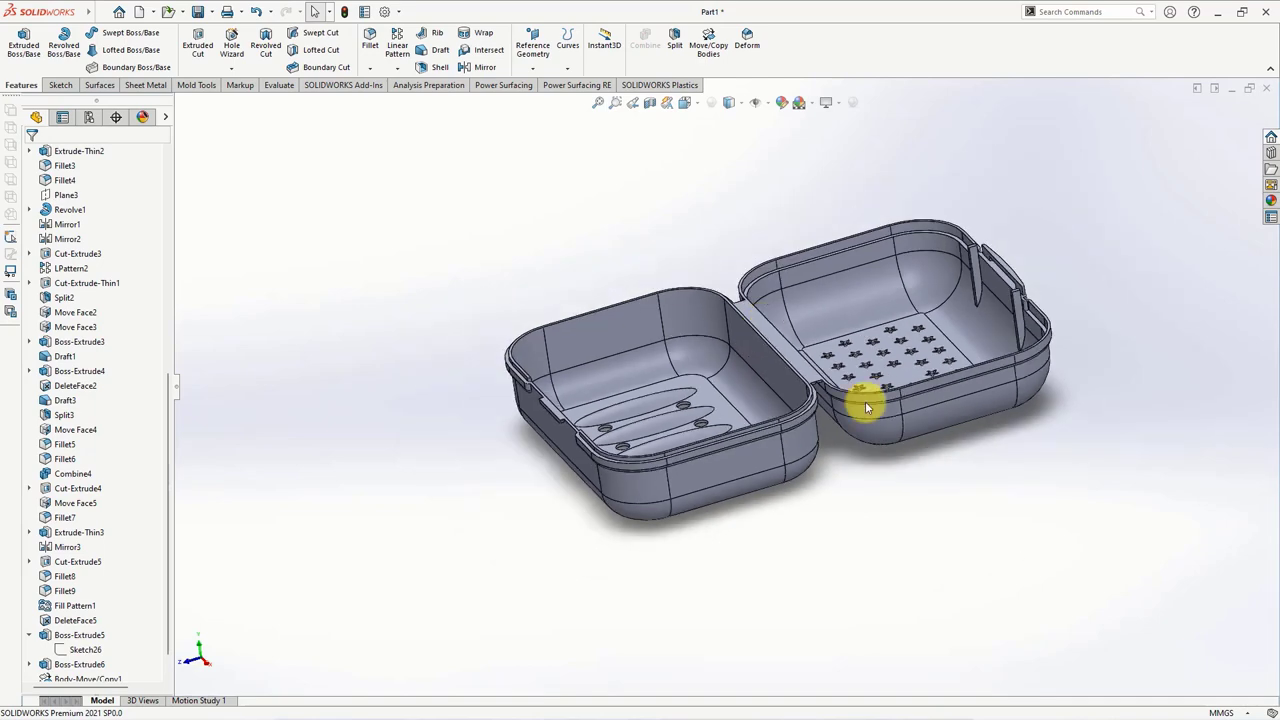
middle_click_drag(757, 320, 817, 390)
- Apply a Right Plane section view and orbit around the hinge to inspect it
left_click(650, 102)
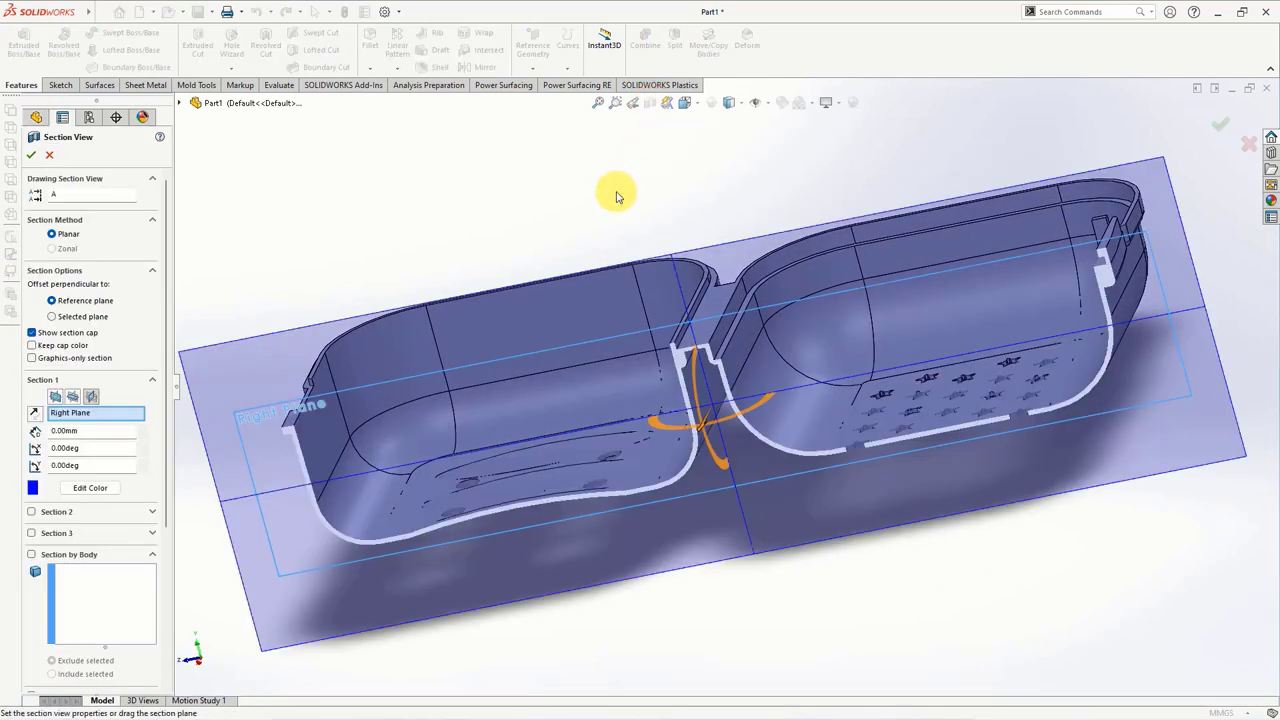
left_click(29, 155)
scroll(703, 354, "down", 5)
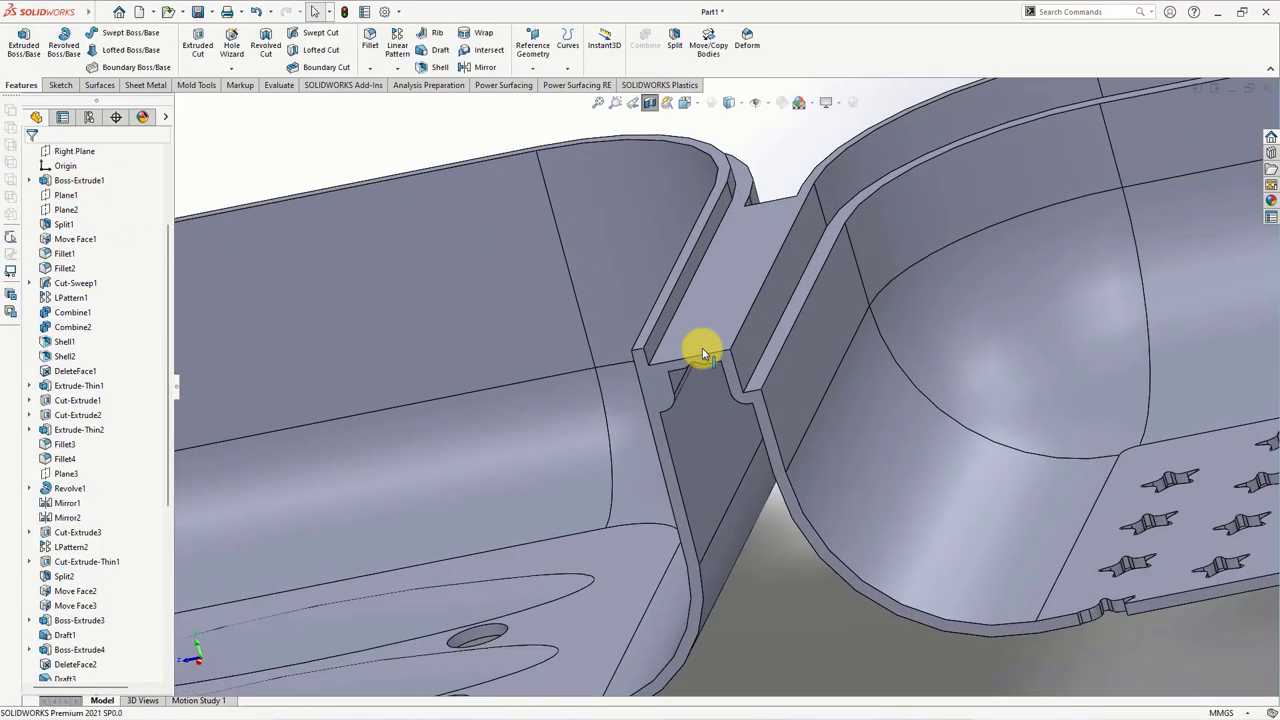
scroll(703, 354, "up", 10)
middle_click_drag(717, 363, 734, 354)
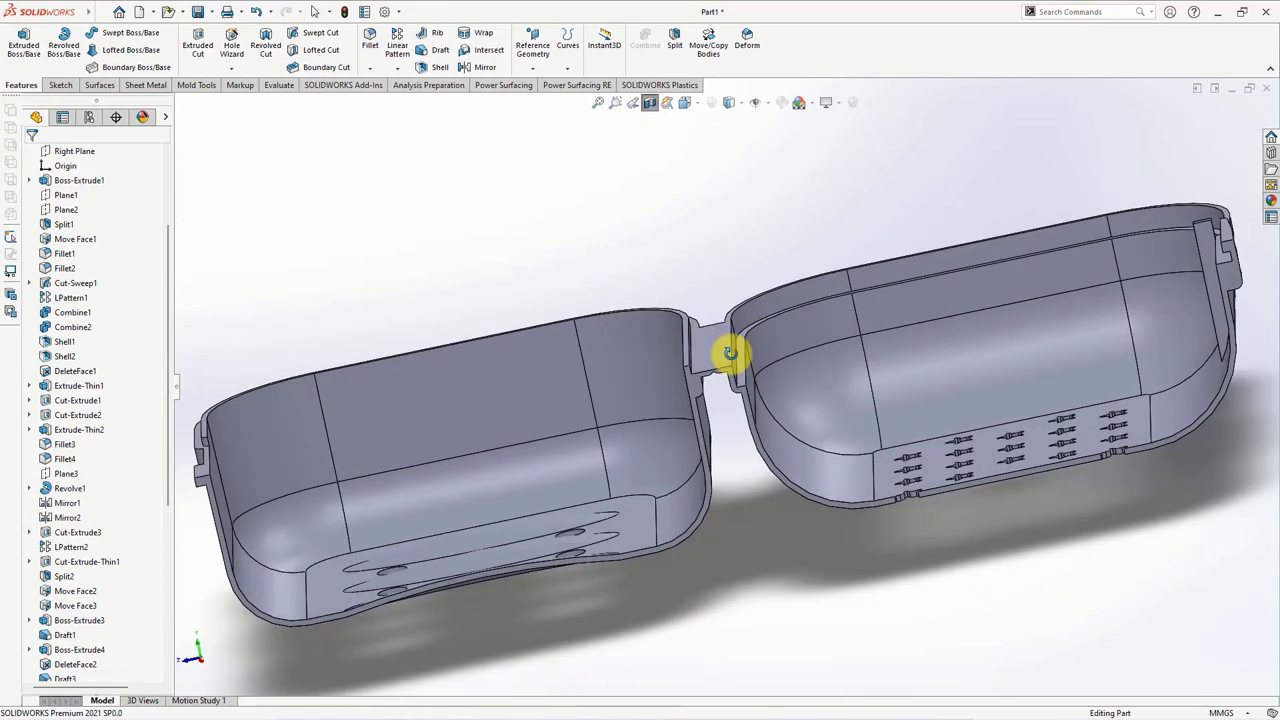
scroll(128, 645, "down", 4)
scroll(143, 669, "down", 3)
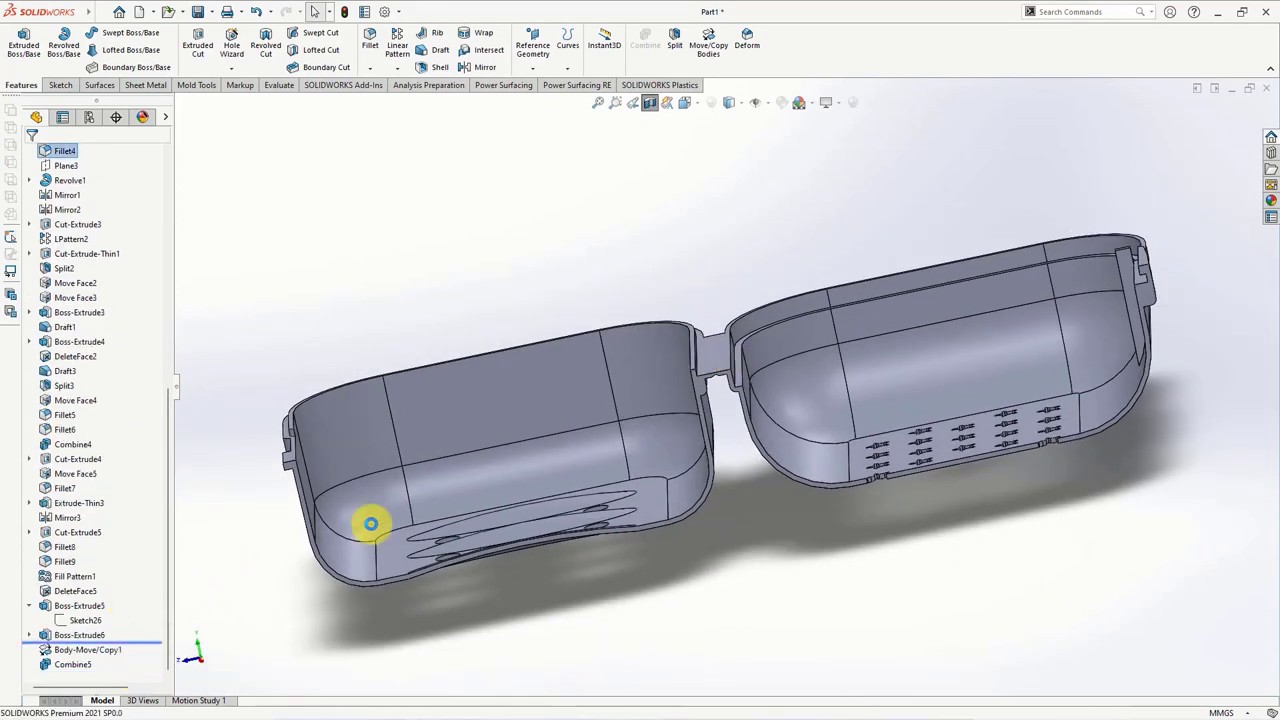
scroll(340, 468, "down", 5)
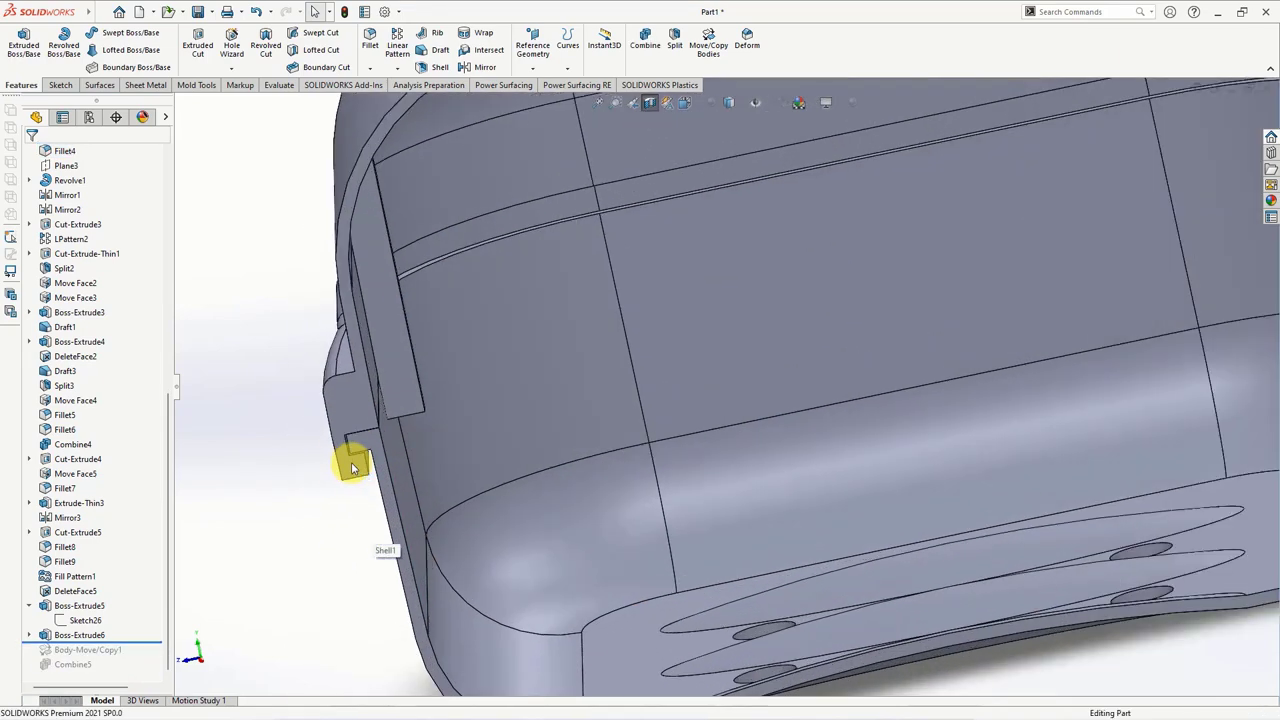
scroll(354, 455, "down", 2)
scroll(350, 436, "down", 1)
scroll(342, 438, "up", 5)
middle_click_drag(457, 434, 508, 409)
scroll(511, 425, "down", 3)
mouse_move(557, 443)
middle_mouse_down()
mouse_move(534, 423)
mouse_move(690, 478)
middle_mouse_up()
scroll(609, 449, "up", 5)
left_click(650, 102)
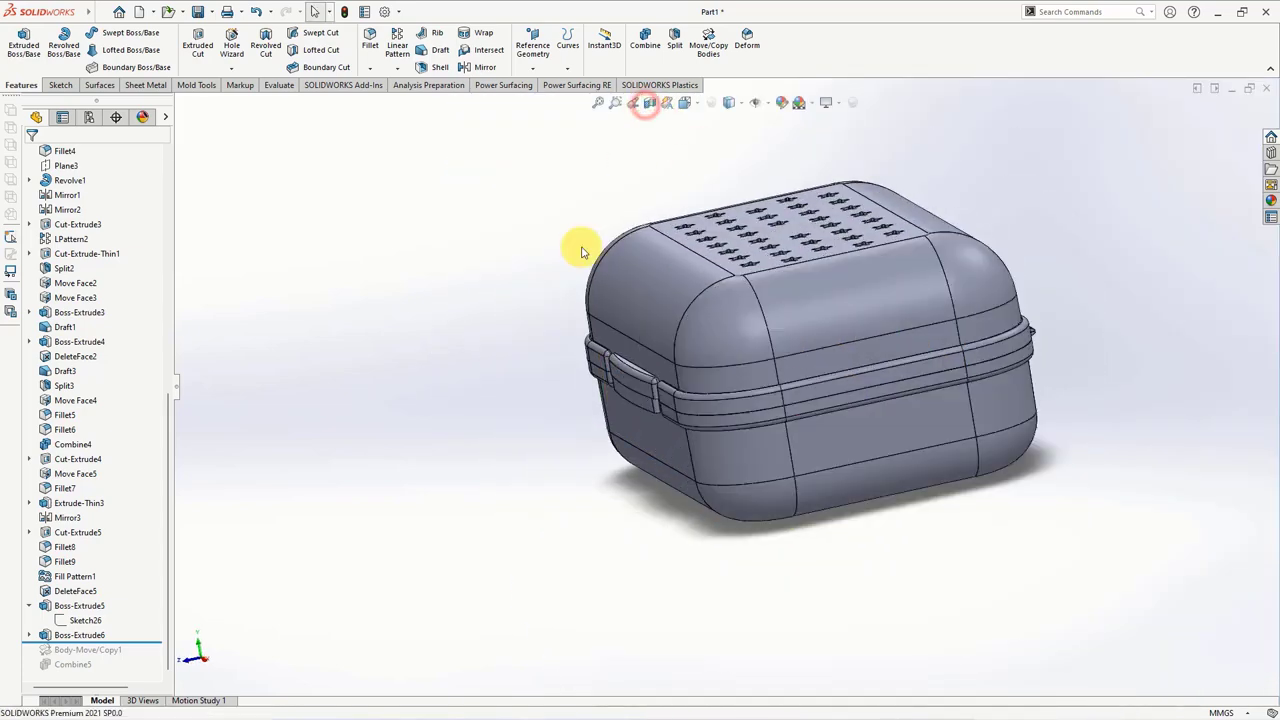
mouse_move(513, 340)
middle_mouse_down()
mouse_move(750, 292)
mouse_move(890, 235)
mouse_move(903, 303)
middle_mouse_up()
scroll(1000, 305, "down", 2)
middle_click_drag(1089, 309, 1060, 334)
scroll(277, 567, "up", 2)
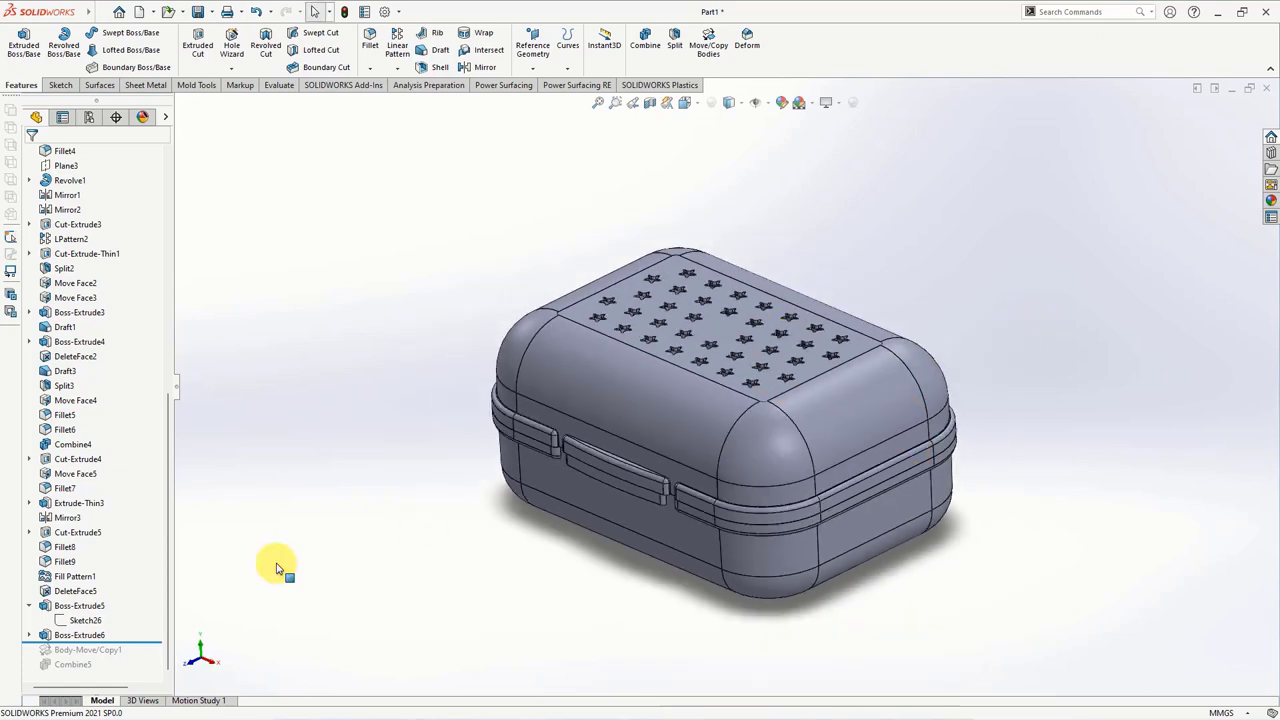